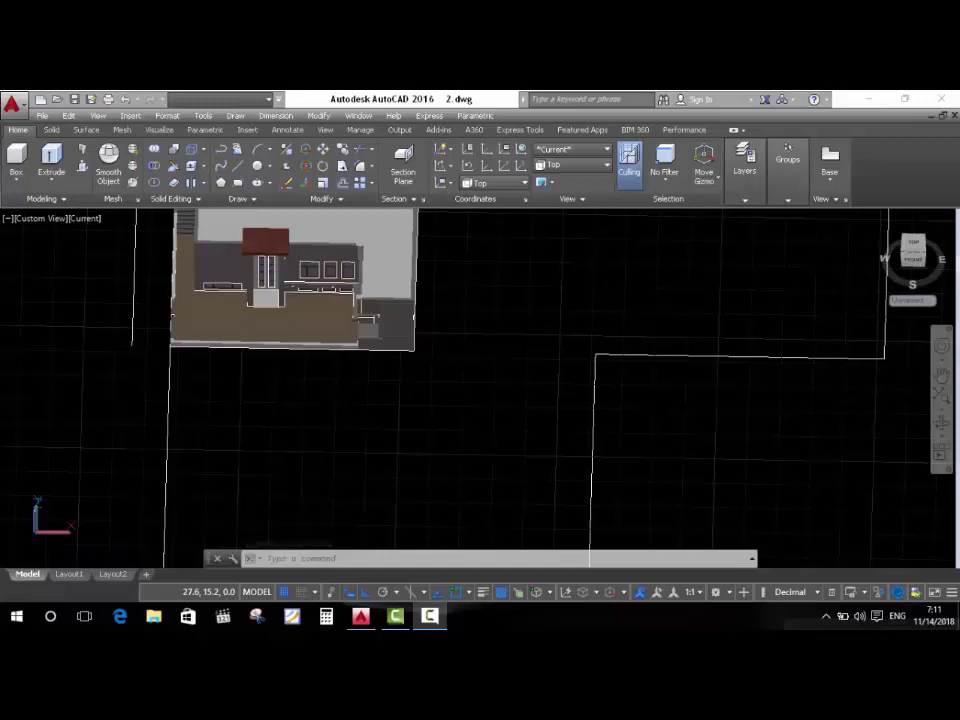
Try stretching a plan line's end to the outline corner, then undo it.
{"action": "left_click", "coordinate": [510, 429]}
{"action": "left_click", "coordinate": [414, 482]}
{"action": "scroll", "coordinate": [505, 388], "scroll_direction": "down", "scroll_amount": 5}
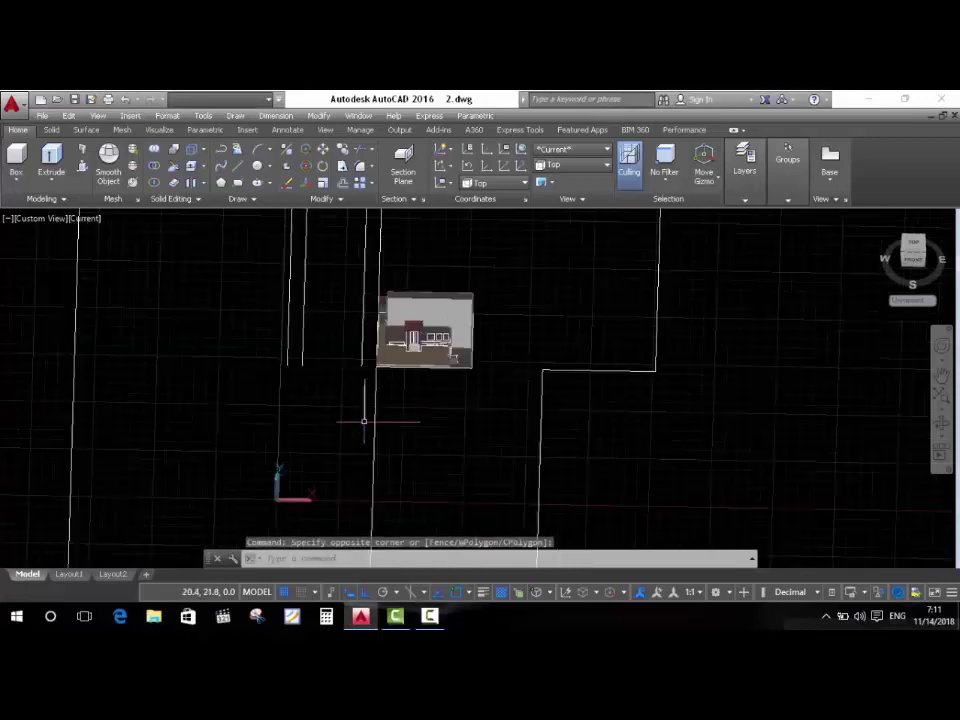
{"action": "scroll", "coordinate": [505, 360], "scroll_direction": "down", "scroll_amount": 1}
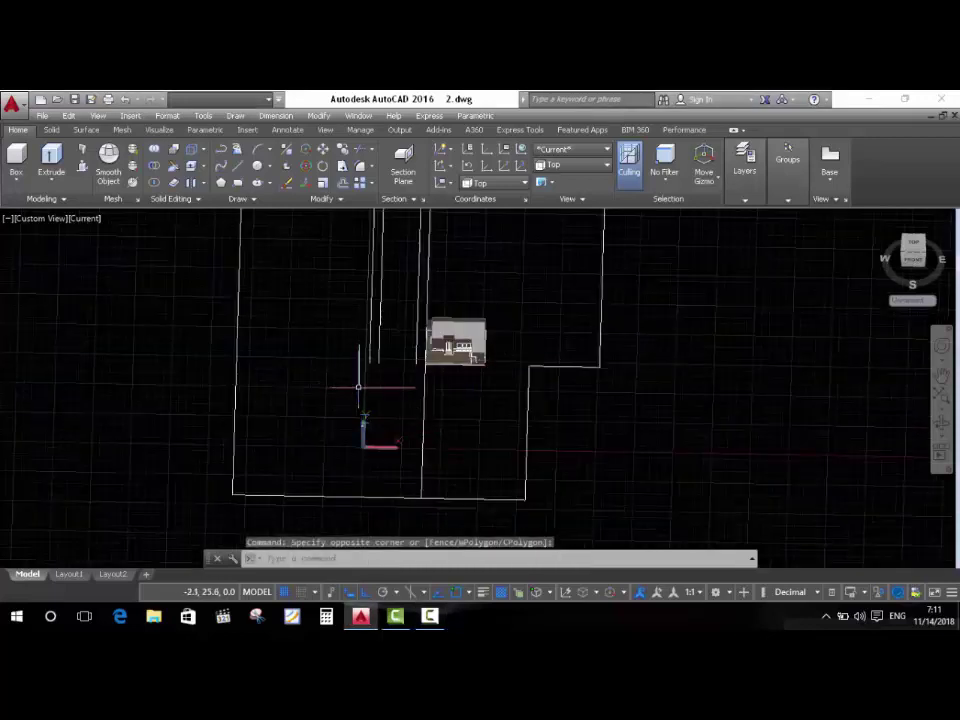
{"action": "scroll", "coordinate": [450, 450], "scroll_direction": "up", "scroll_amount": 2}
{"action": "scroll", "coordinate": [480, 360], "scroll_direction": "down", "scroll_amount": 4}
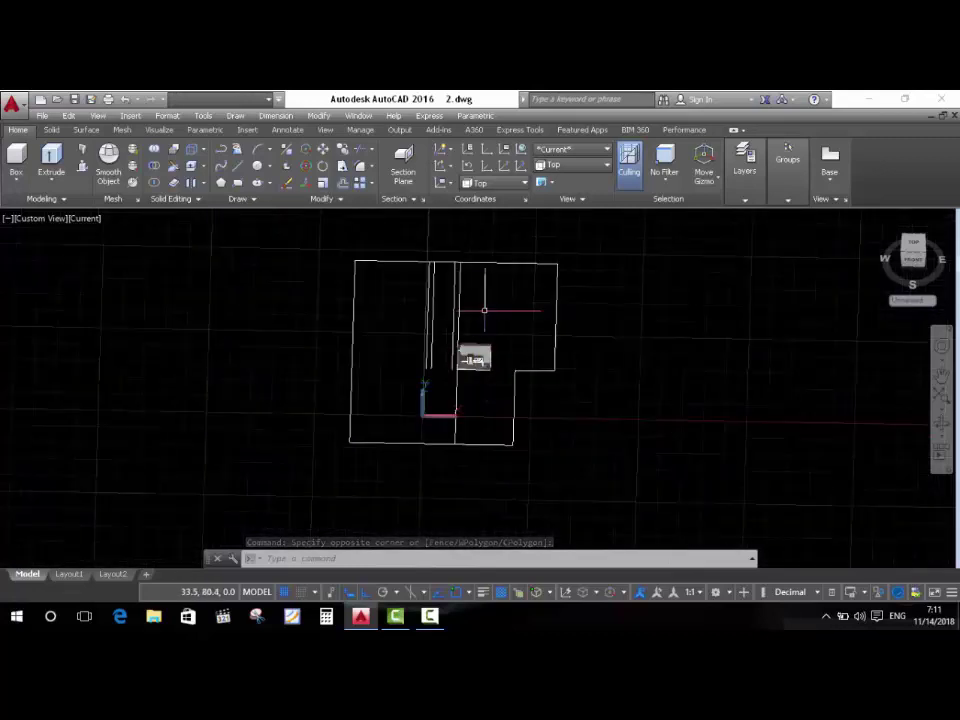
{"action": "scroll", "coordinate": [482, 338], "scroll_direction": "up", "scroll_amount": 5}
{"action": "scroll", "coordinate": [488, 334], "scroll_direction": "down", "scroll_amount": 2}
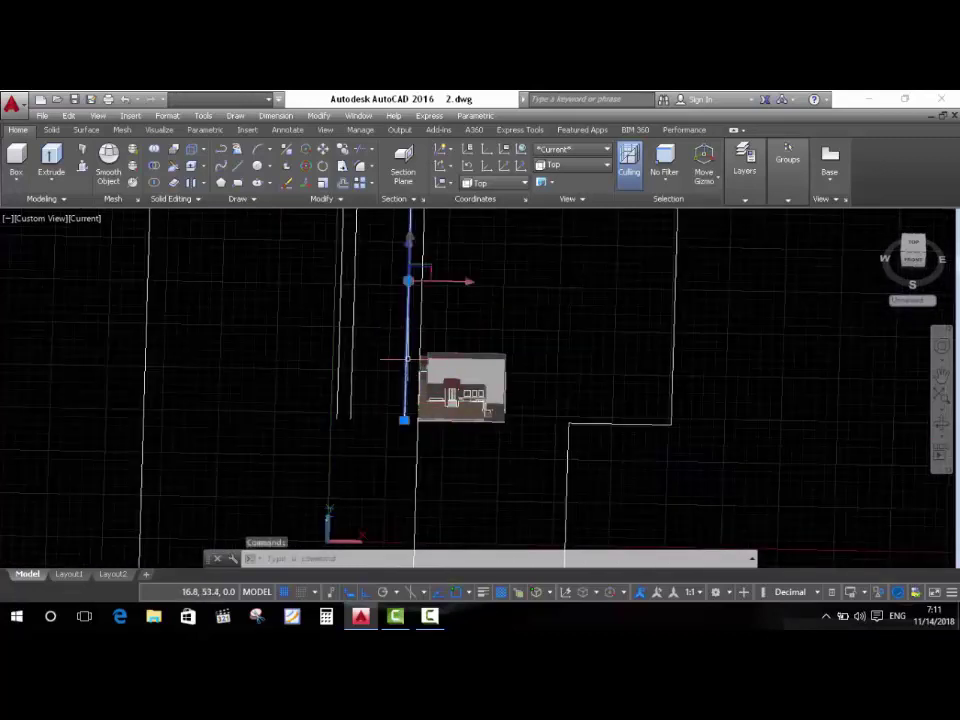
{"action": "left_click", "coordinate": [404, 420]}
{"action": "scroll", "coordinate": [405, 470], "scroll_direction": "down", "scroll_amount": 3}
{"action": "scroll", "coordinate": [386, 450], "scroll_direction": "up", "scroll_amount": 5}
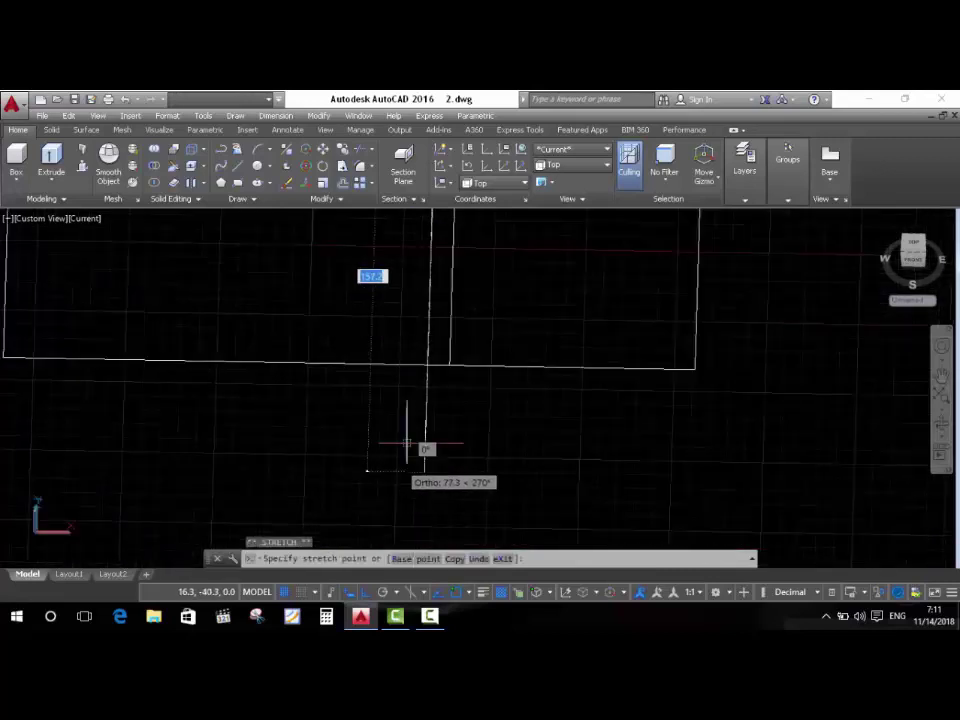
{"action": "left_click", "coordinate": [695, 369]}
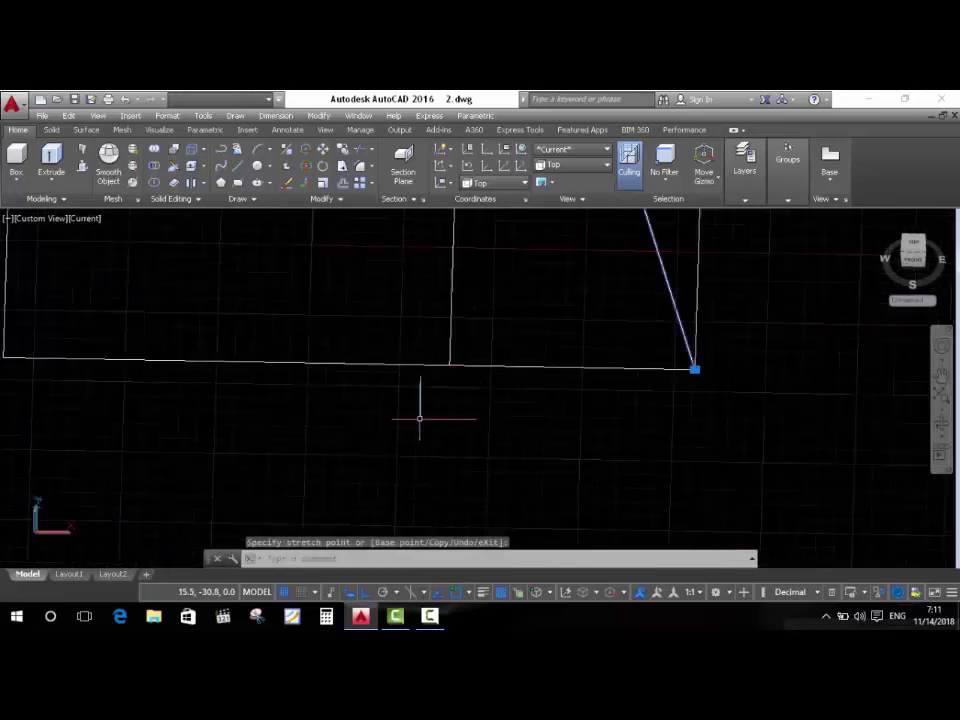
{"action": "key", "text": "ctrl+z"}
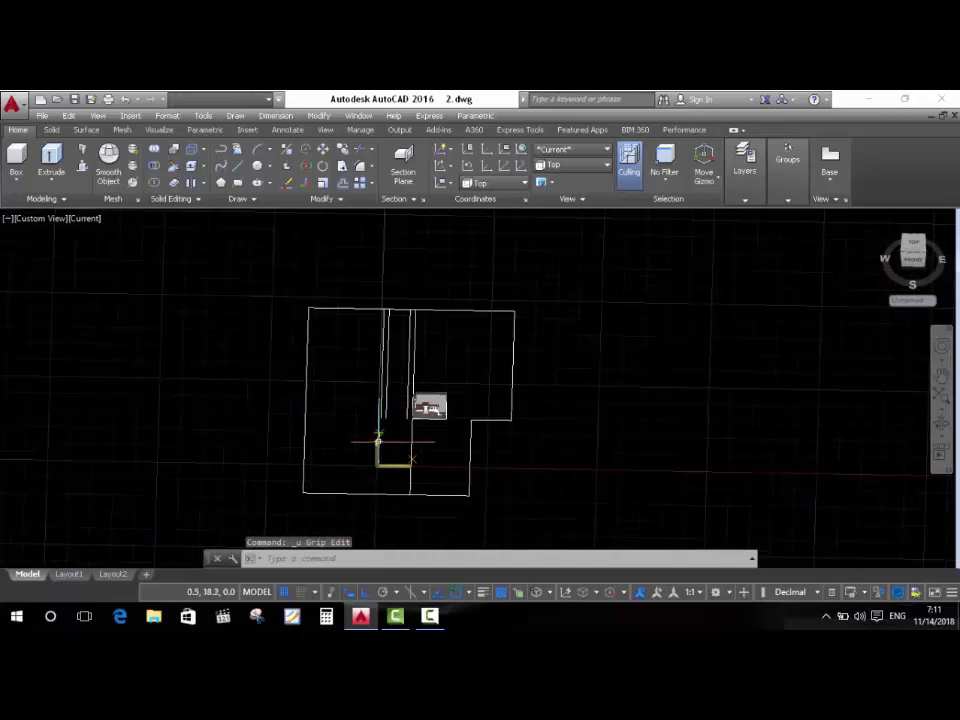
Run EXTEND once, then switch the drawing to the Top preset view.
{"action": "type", "text": "ex"}
{"action": "key", "text": "Return"}
{"action": "key", "text": "Return"}
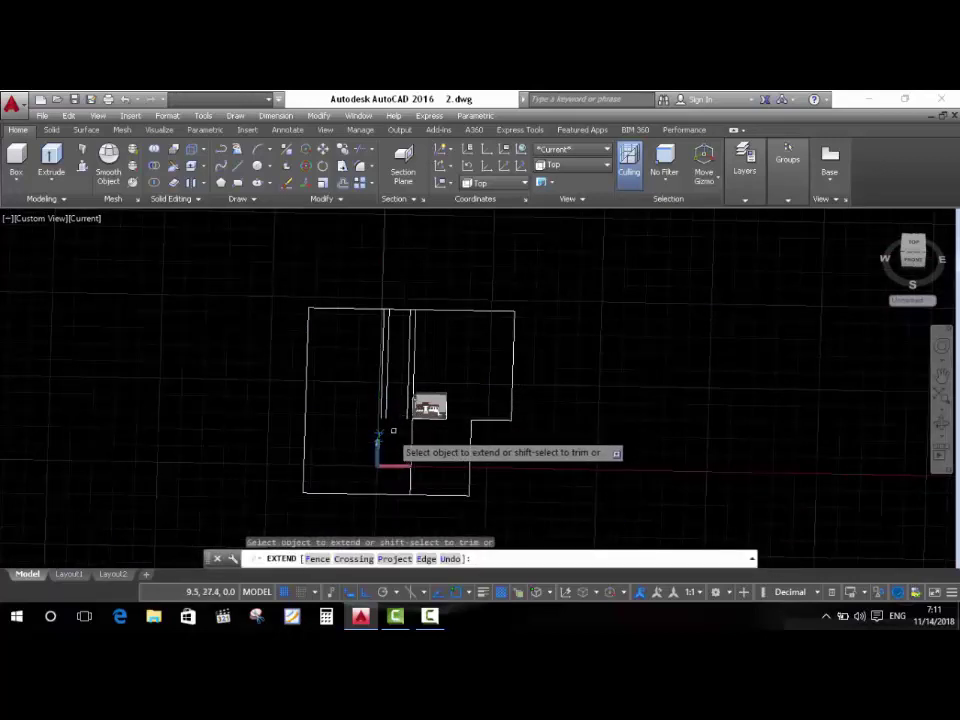
{"action": "key", "text": "Return"}
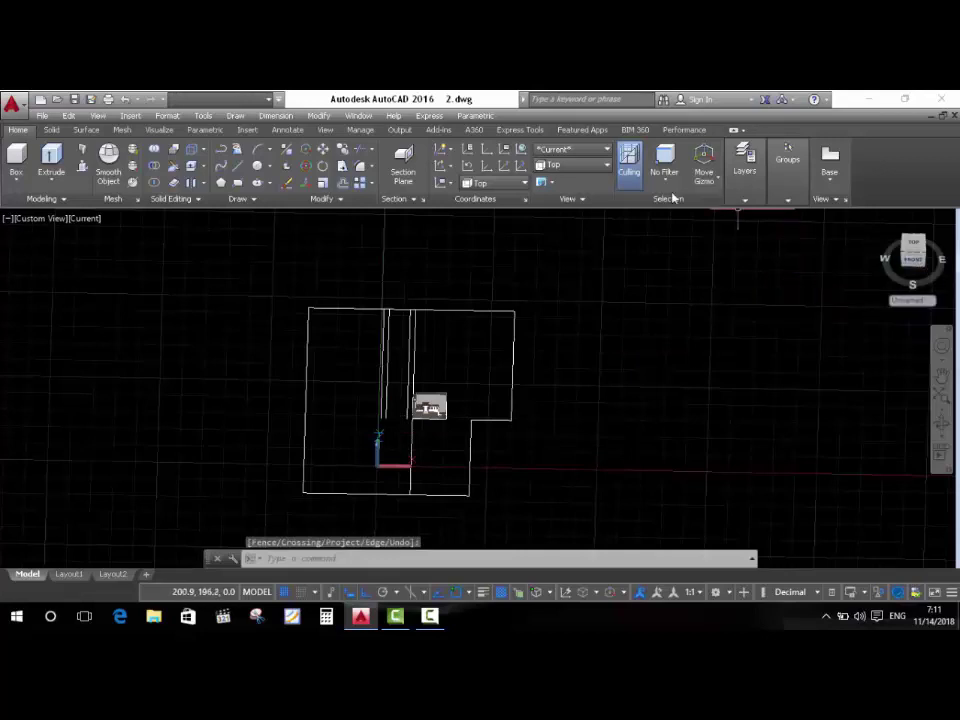
{"action": "left_click", "coordinate": [577, 167]}
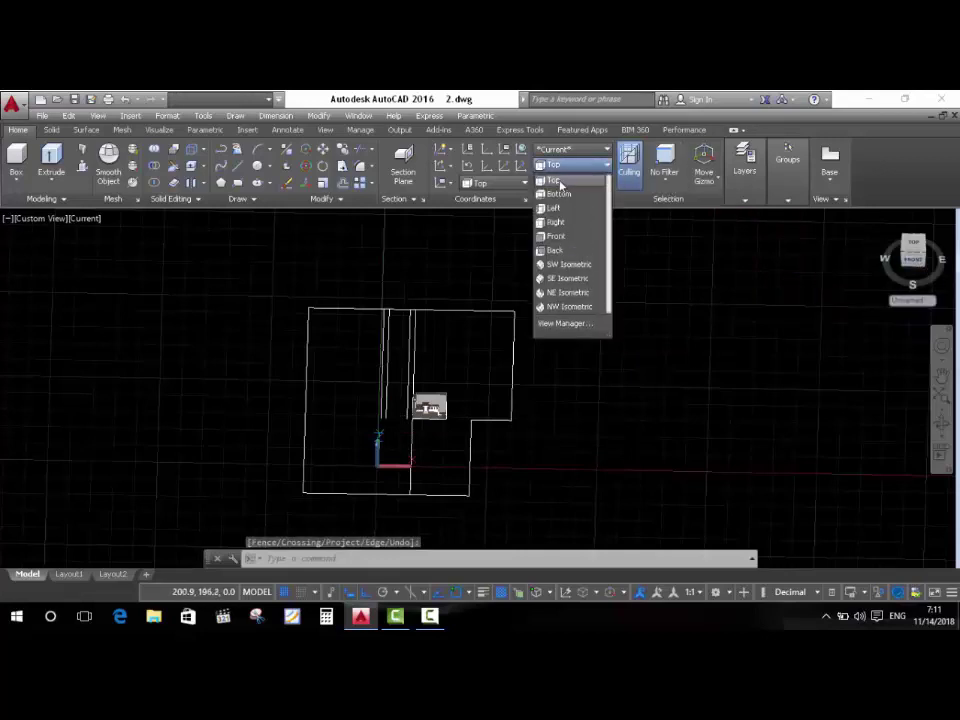
{"action": "left_click", "coordinate": [565, 172]}
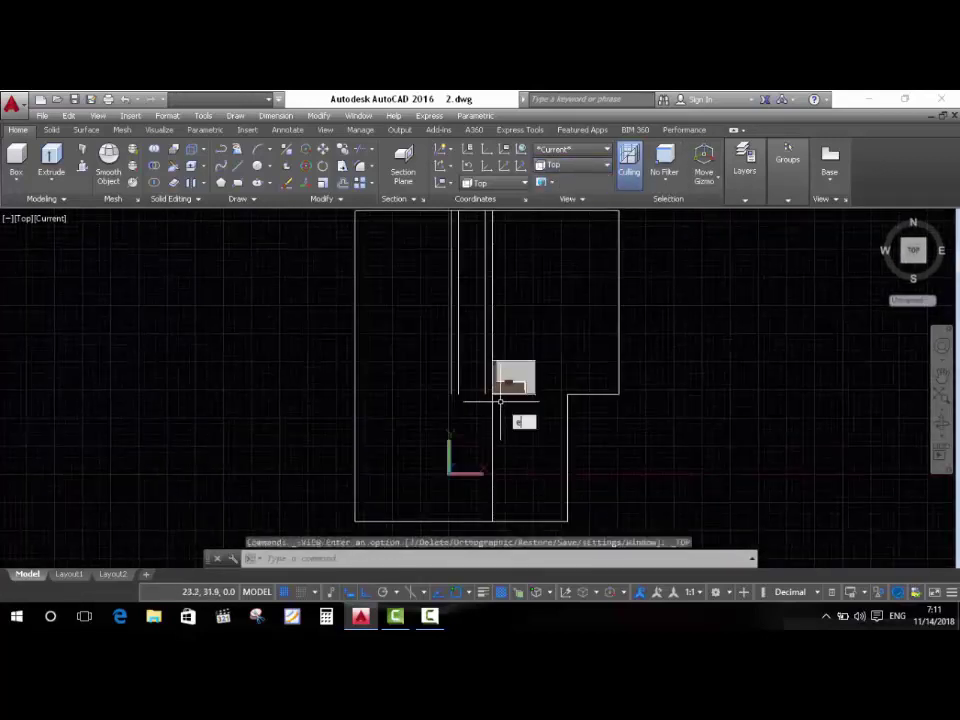
Extend the interior wall lines to the site outline using a crossing selection.
{"action": "type", "text": "x"}
{"action": "key", "text": "Return"}
{"action": "scroll", "coordinate": [490, 395], "scroll_direction": "up", "scroll_amount": 2}
{"action": "scroll", "coordinate": [484, 388], "scroll_direction": "up", "scroll_amount": 2}
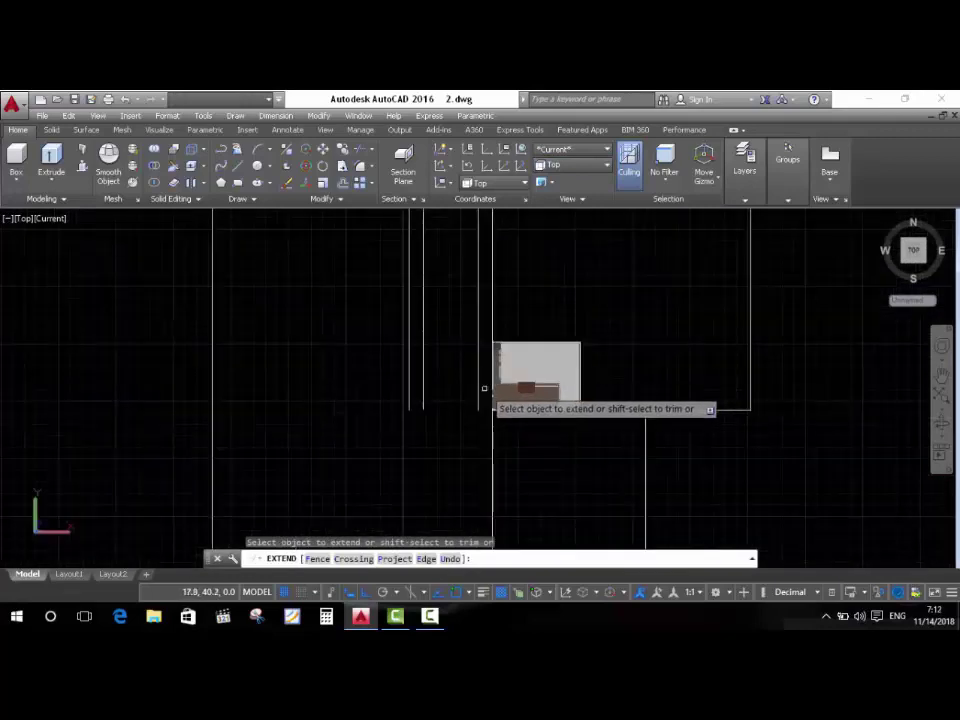
{"action": "left_click", "coordinate": [484, 388]}
{"action": "scroll", "coordinate": [460, 390], "scroll_direction": "down", "scroll_amount": 2}
{"action": "scroll", "coordinate": [401, 398], "scroll_direction": "down", "scroll_amount": 2}
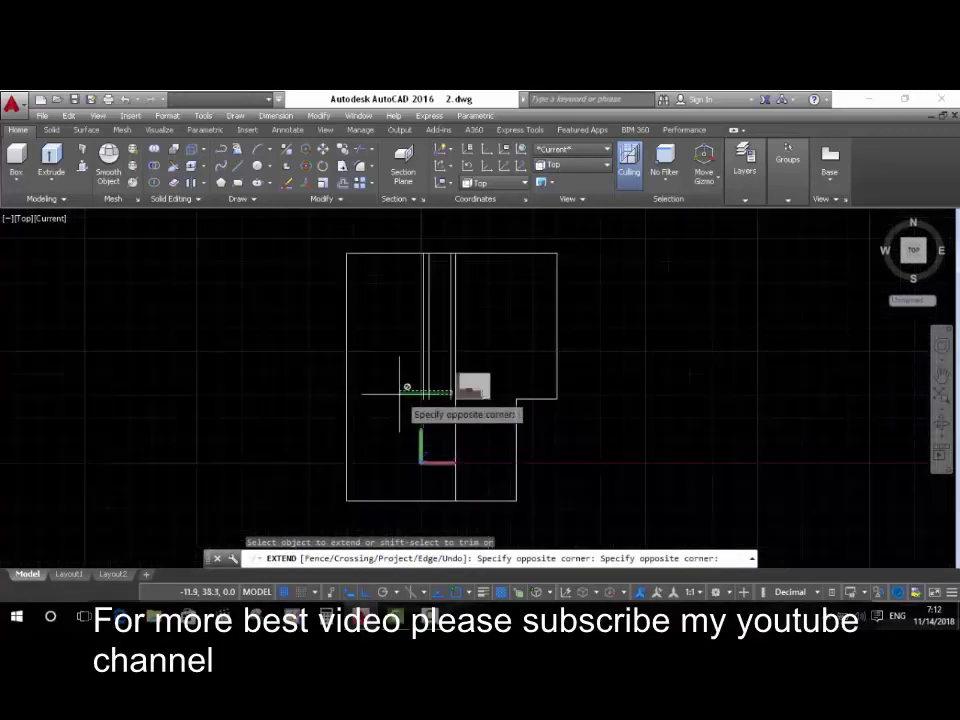
{"action": "left_click", "coordinate": [398, 398]}
{"action": "key", "text": "Return"}
Cancel a road-line stretch and orbit the plan into a tilted 3D view.
{"action": "left_click", "coordinate": [422, 395]}
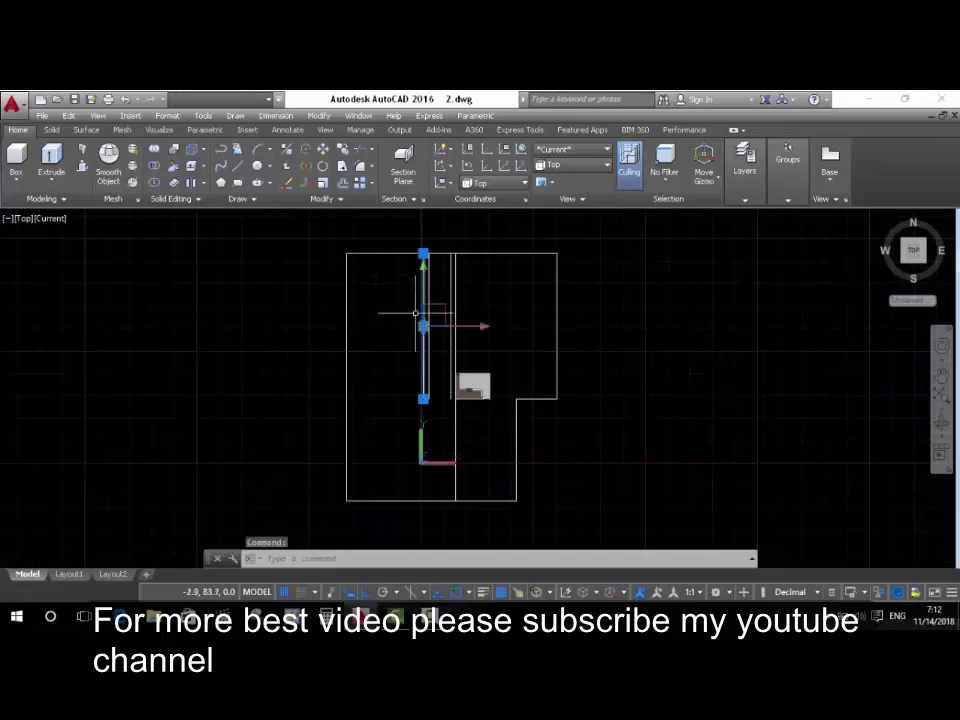
{"action": "scroll", "coordinate": [423, 338], "scroll_direction": "down", "scroll_amount": 2}
{"action": "left_click", "coordinate": [423, 376]}
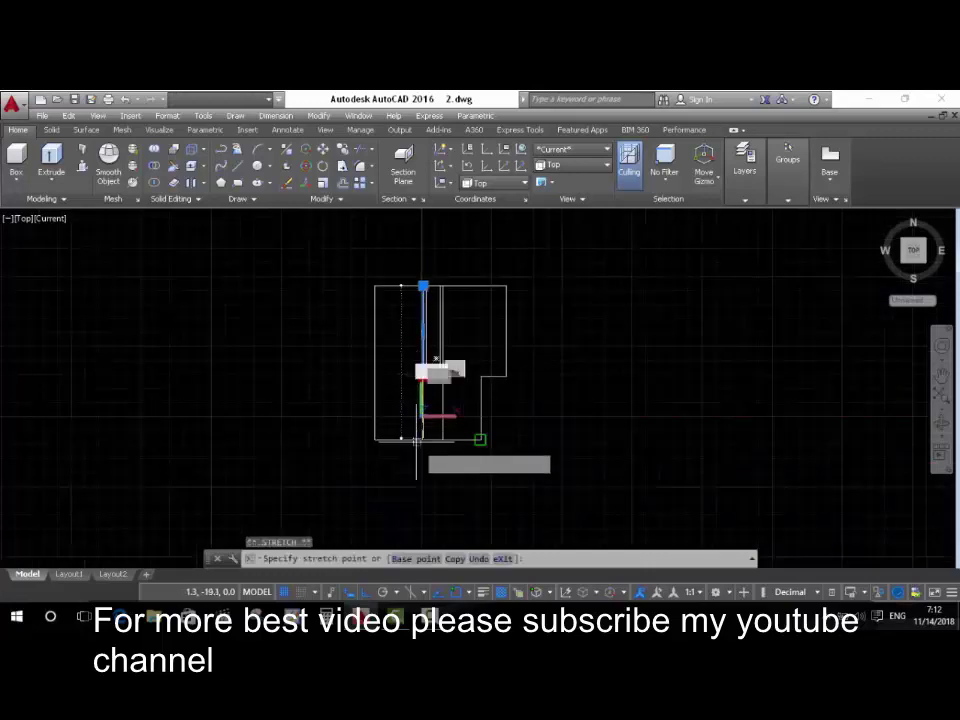
{"action": "key", "text": "Escape"}
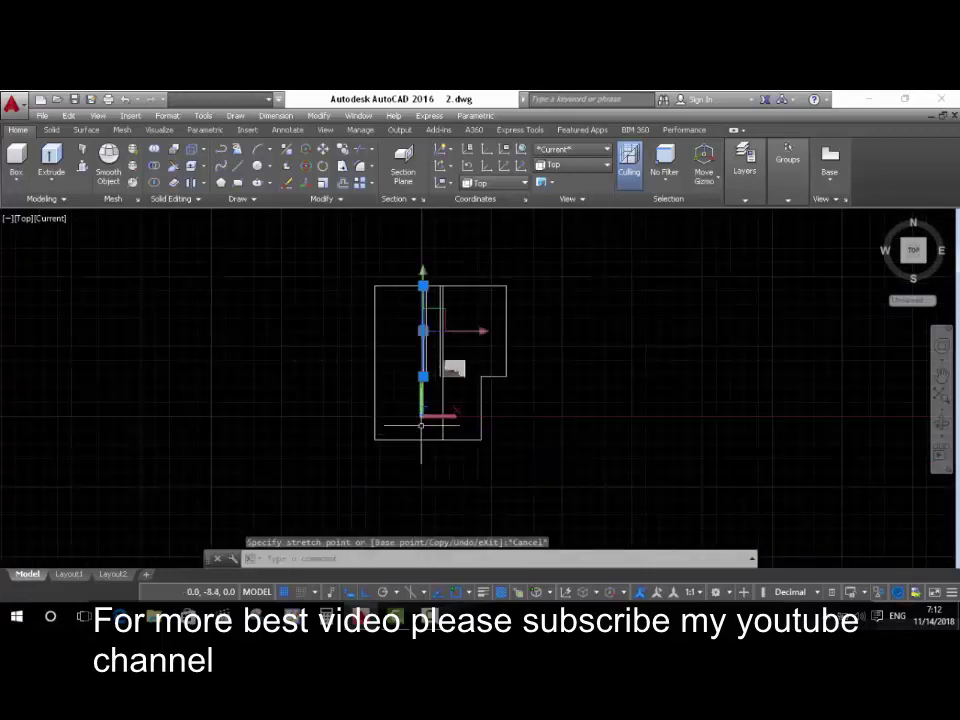
{"action": "middle_click_drag", "start_coordinate": [437, 416], "coordinate": [567, 355], "text": "shift"}
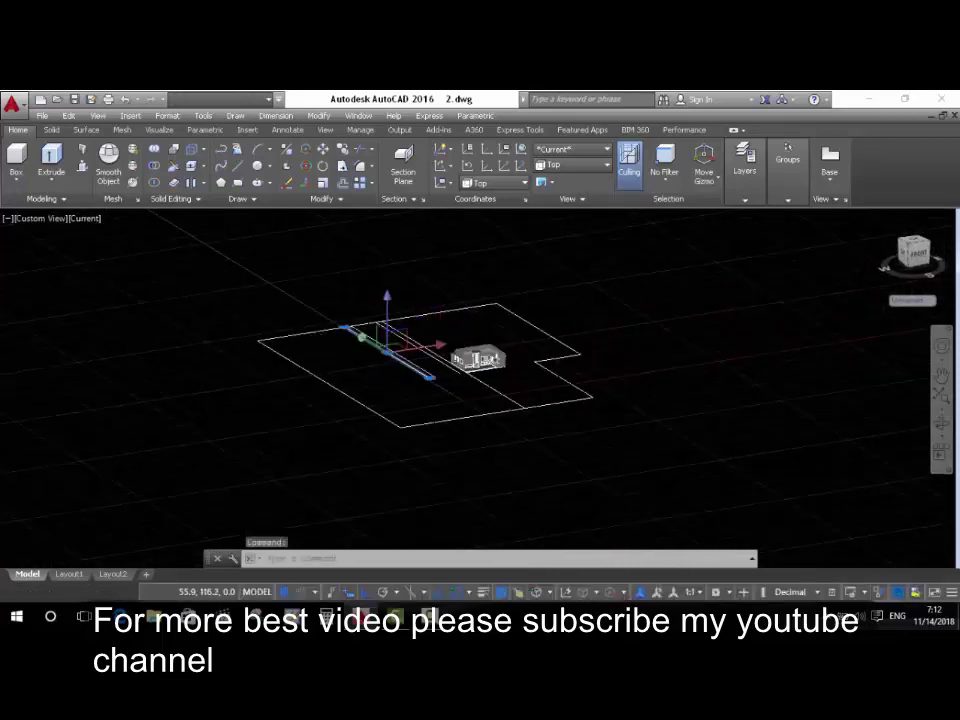
Stretch the first road line's end past the front site boundary.
{"action": "scroll", "coordinate": [335, 350], "scroll_direction": "up", "scroll_amount": 4}
{"action": "scroll", "coordinate": [323, 325], "scroll_direction": "down", "scroll_amount": 2}
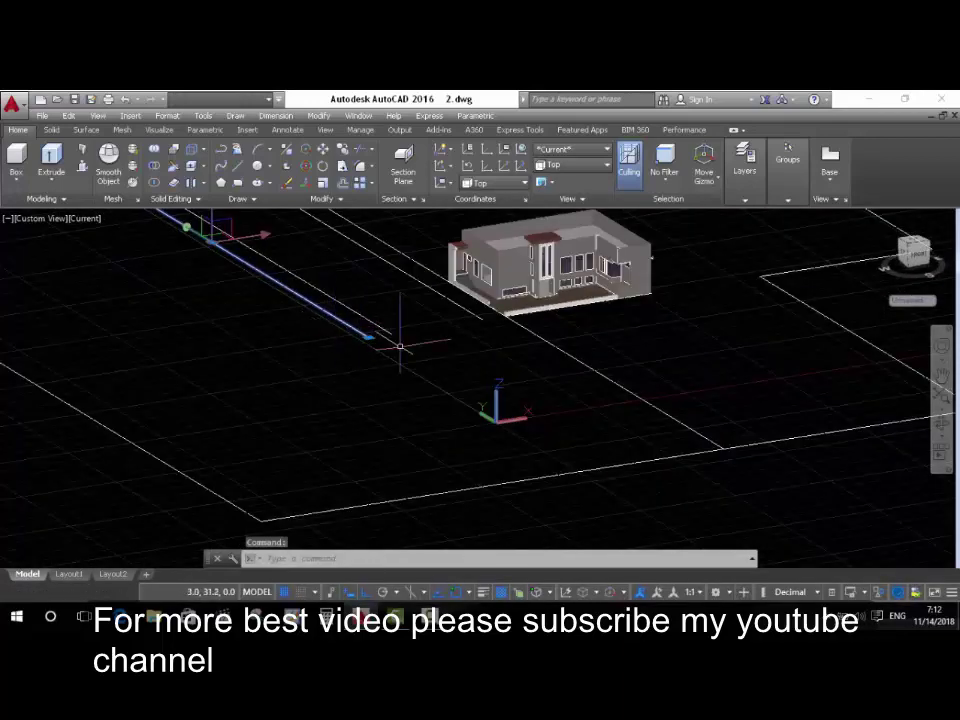
{"action": "left_click", "coordinate": [366, 336]}
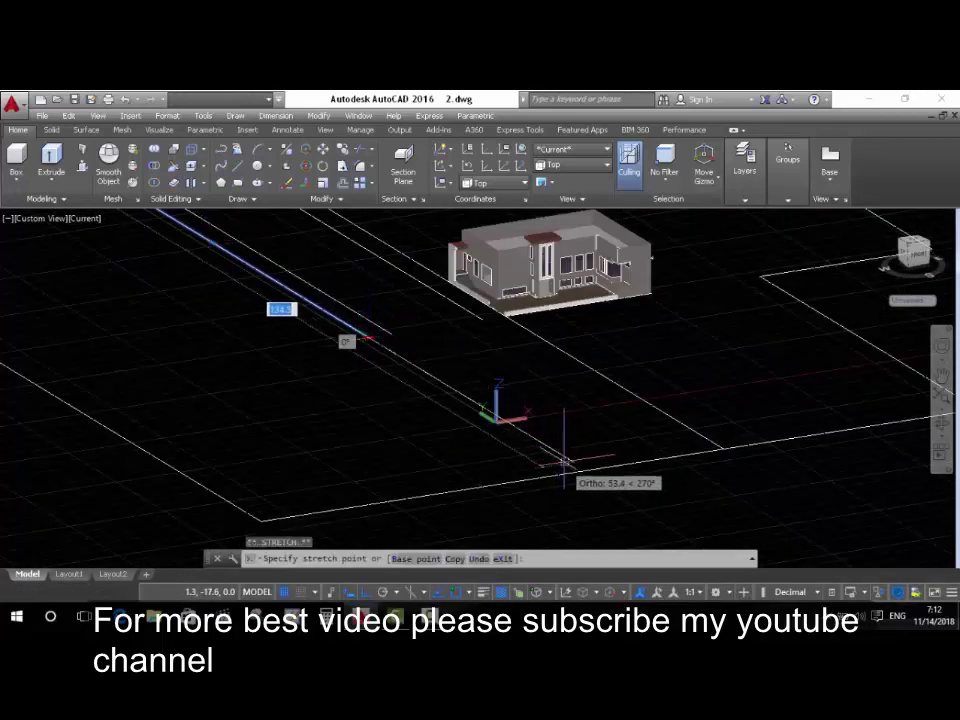
{"action": "left_click", "coordinate": [650, 508]}
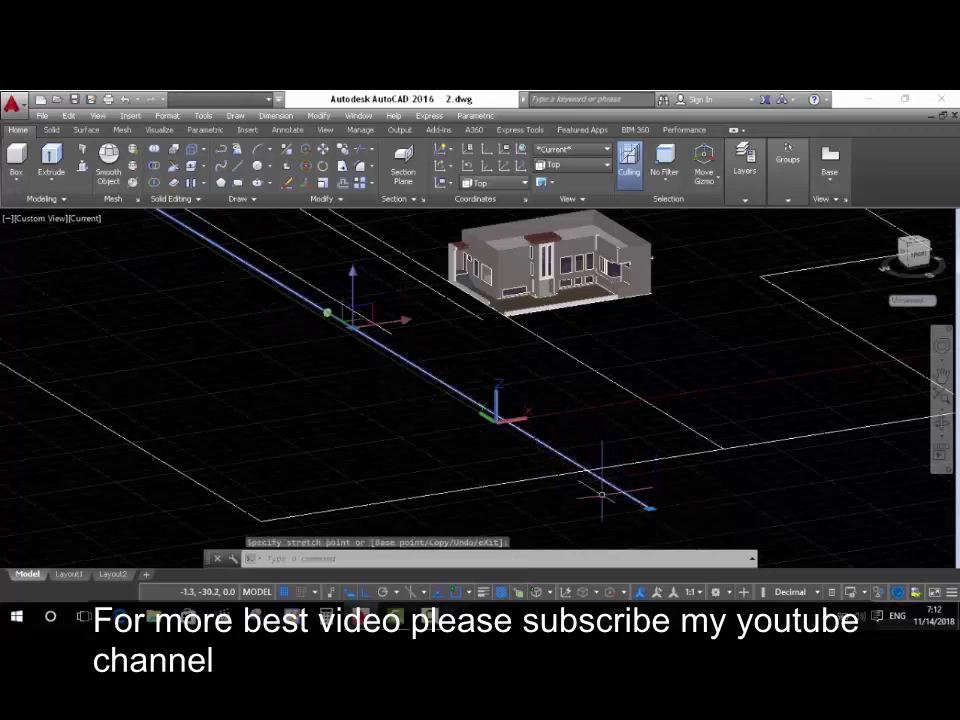
{"action": "key", "text": "Escape"}
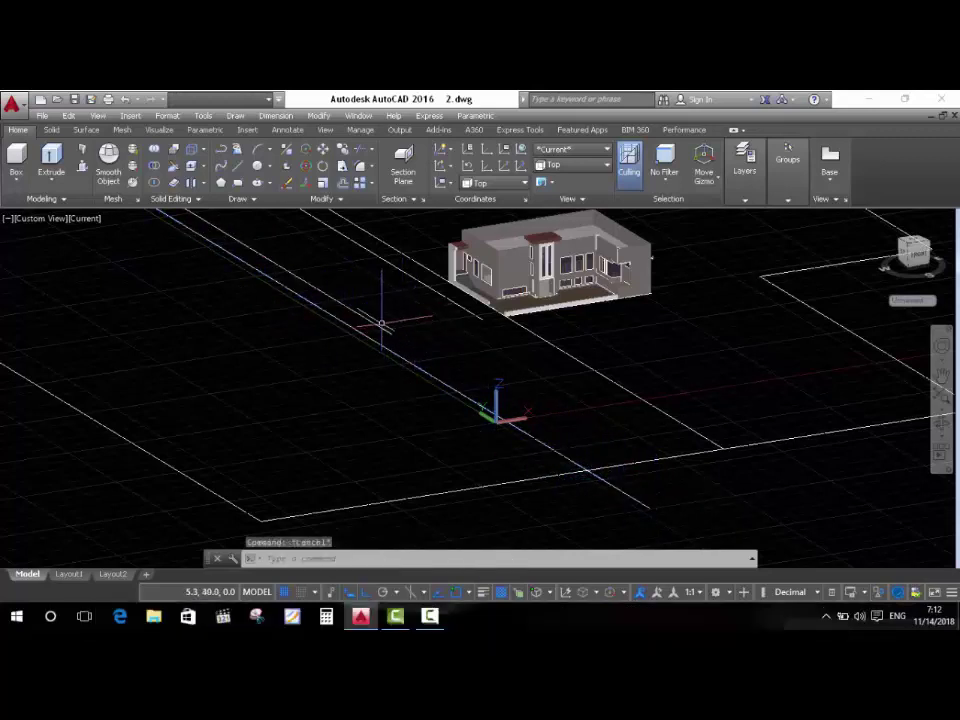
Stretch the second parallel road line past the boundary as well.
{"action": "left_click", "coordinate": [390, 333]}
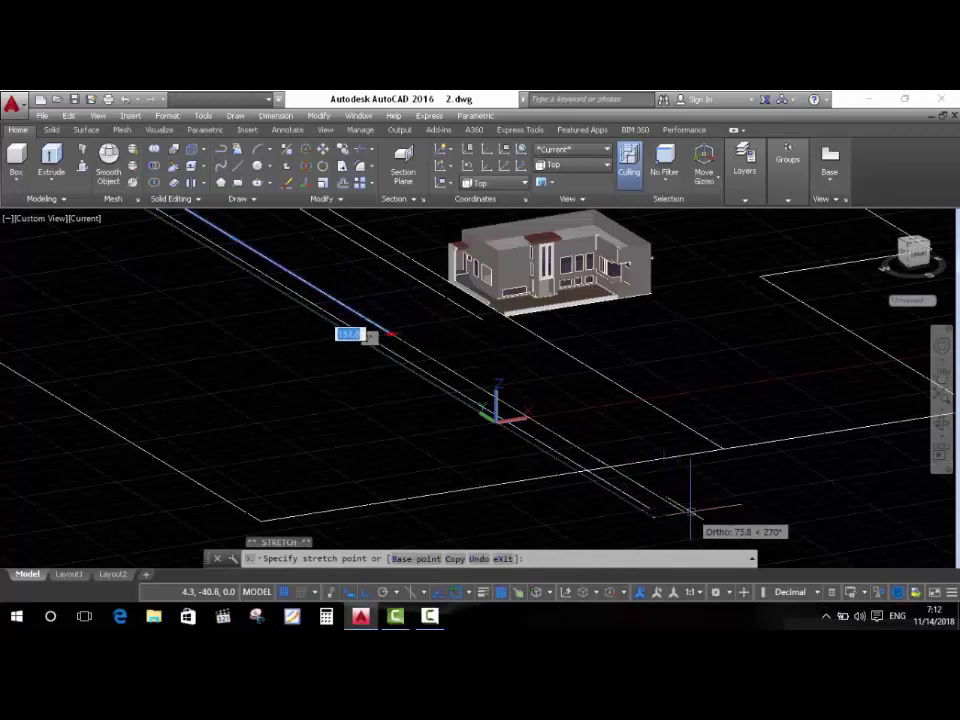
{"action": "left_click", "coordinate": [467, 313]}
{"action": "left_click", "coordinate": [469, 315]}
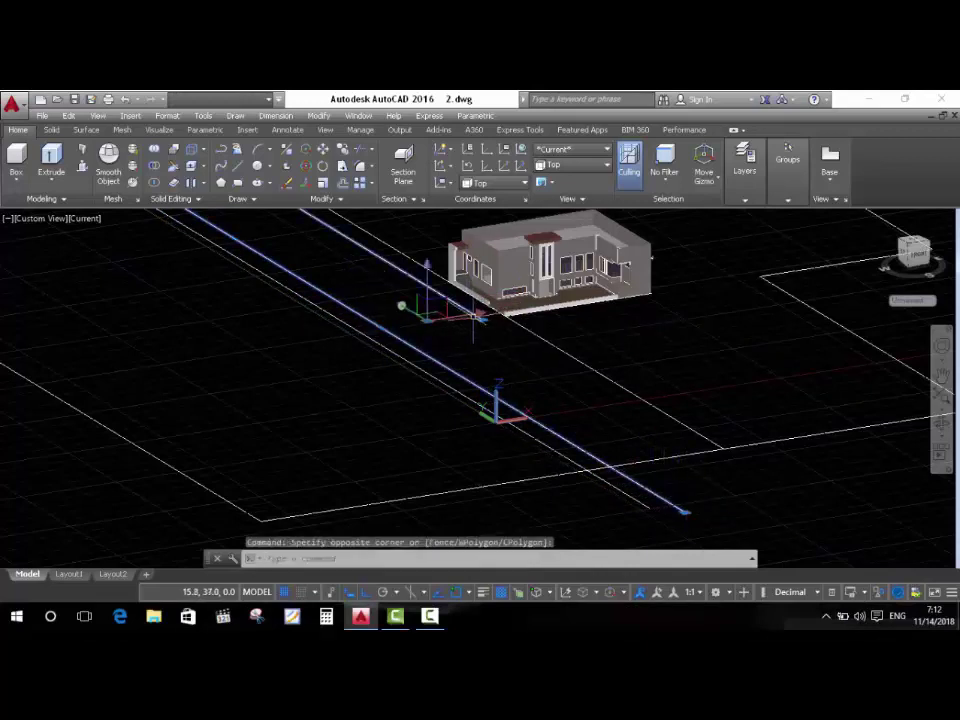
{"action": "left_click", "coordinate": [483, 325]}
{"action": "left_click", "coordinate": [460, 322]}
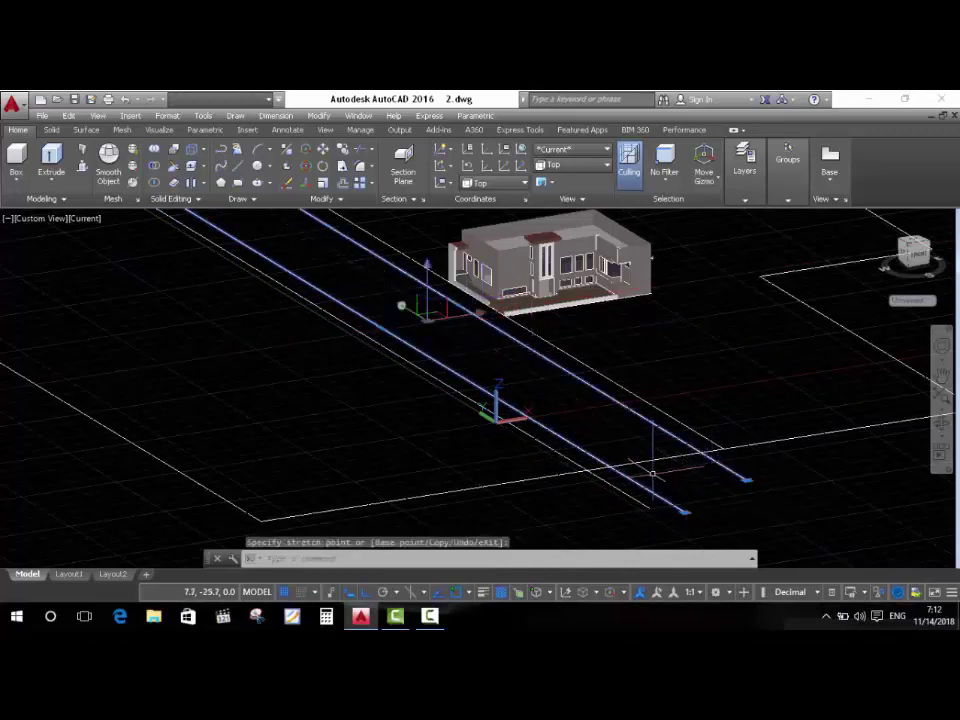
{"action": "key", "text": "Escape"}
{"action": "key", "text": "Escape"}
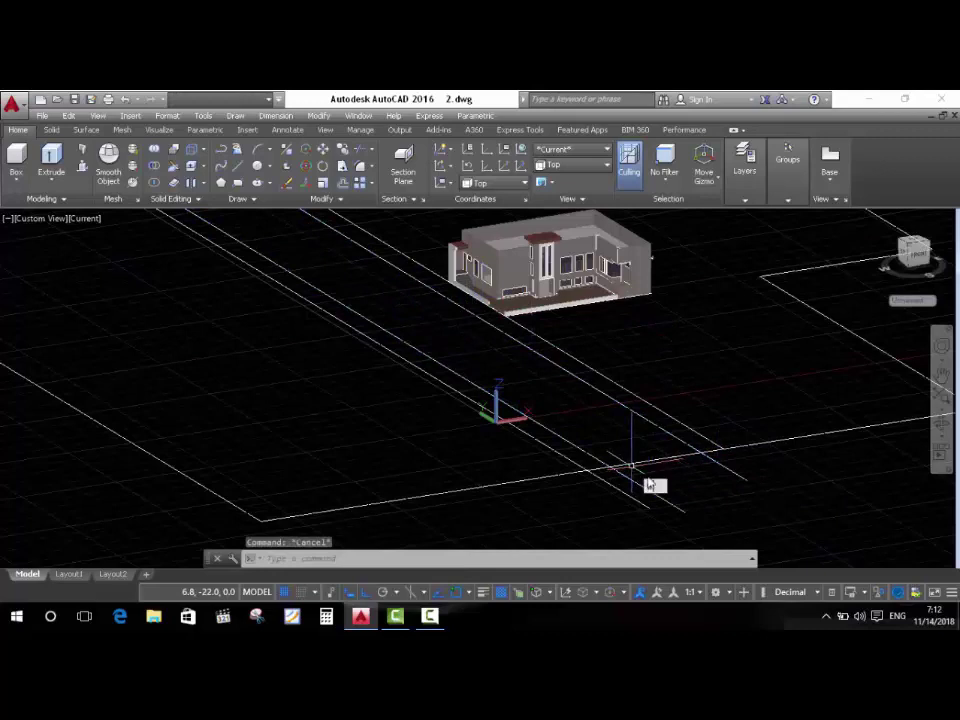
{"action": "type", "text": "tr"}
{"action": "key", "text": "Return"}
{"action": "key", "text": "Return"}
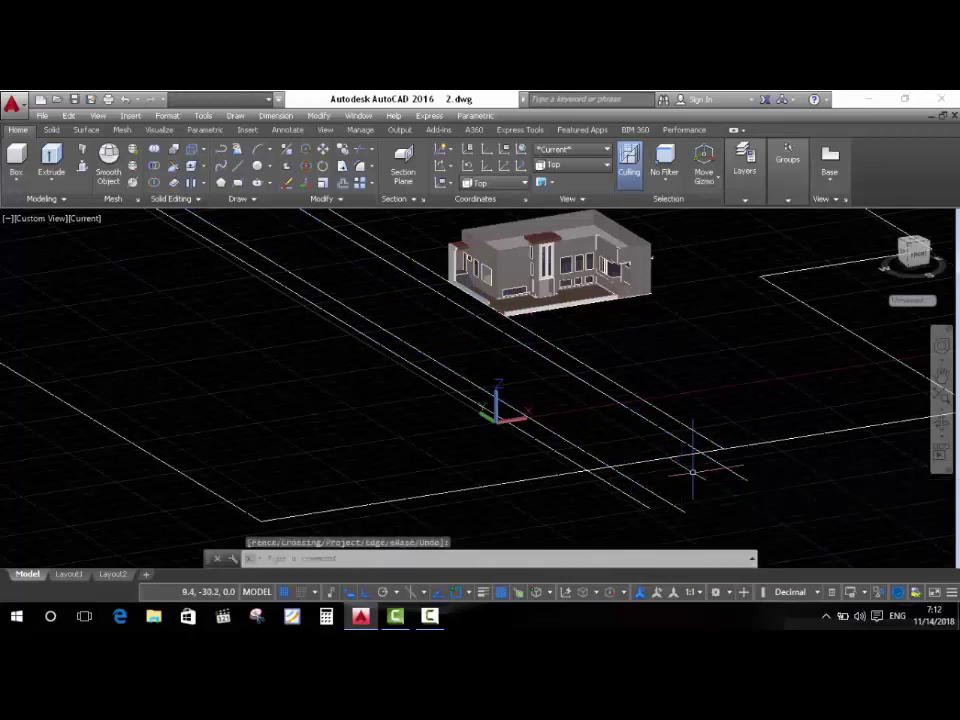
Orbit, pan and zoom the view to frame the site outline and road lines.
{"action": "scroll", "coordinate": [692, 470], "scroll_direction": "up", "scroll_amount": 3}
{"action": "scroll", "coordinate": [663, 436], "scroll_direction": "up", "scroll_amount": 2}
{"action": "middle_click_drag", "start_coordinate": [642, 515], "coordinate": [634, 525], "text": "shift"}
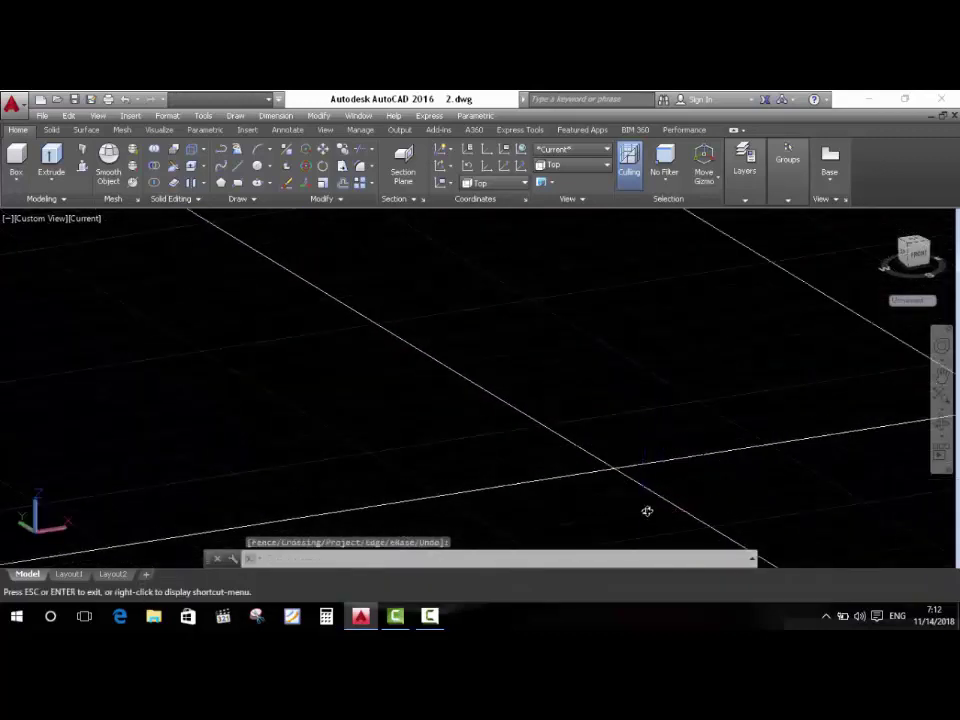
{"action": "scroll", "coordinate": [568, 482], "scroll_direction": "down", "scroll_amount": 2}
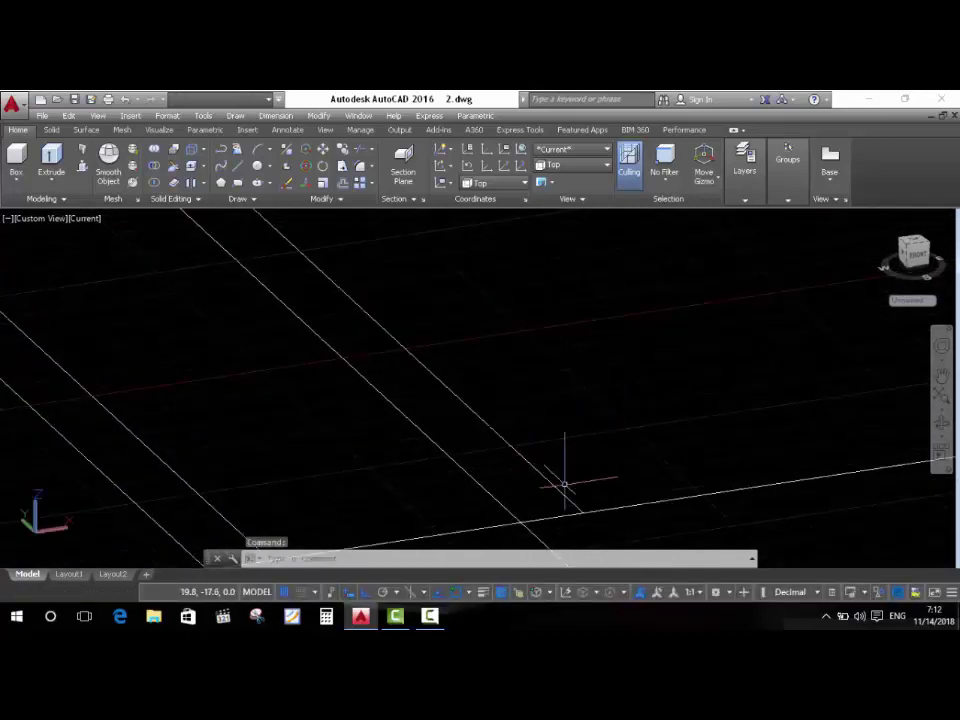
{"action": "scroll", "coordinate": [568, 482], "scroll_direction": "down", "scroll_amount": 2}
{"action": "scroll", "coordinate": [585, 379], "scroll_direction": "up", "scroll_amount": 3}
{"action": "scroll", "coordinate": [486, 340], "scroll_direction": "up", "scroll_amount": 2}
{"action": "mouse_move", "coordinate": [486, 340]}
{"action": "middle_mouse_down"}
{"action": "mouse_move", "coordinate": [268, 444]}
{"action": "mouse_move", "coordinate": [133, 429]}
{"action": "mouse_move", "coordinate": [156, 429]}
{"action": "middle_mouse_up"}
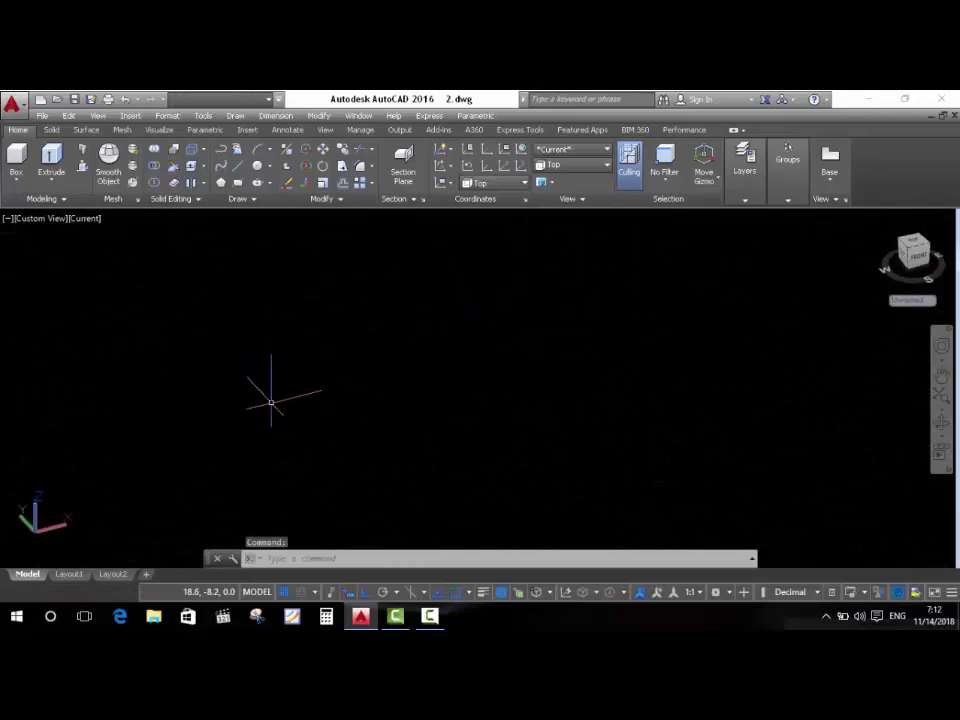
{"action": "scroll", "coordinate": [339, 422], "scroll_direction": "down", "scroll_amount": 3}
{"action": "scroll", "coordinate": [320, 380], "scroll_direction": "down", "scroll_amount": 3}
{"action": "scroll", "coordinate": [312, 362], "scroll_direction": "down", "scroll_amount": 2}
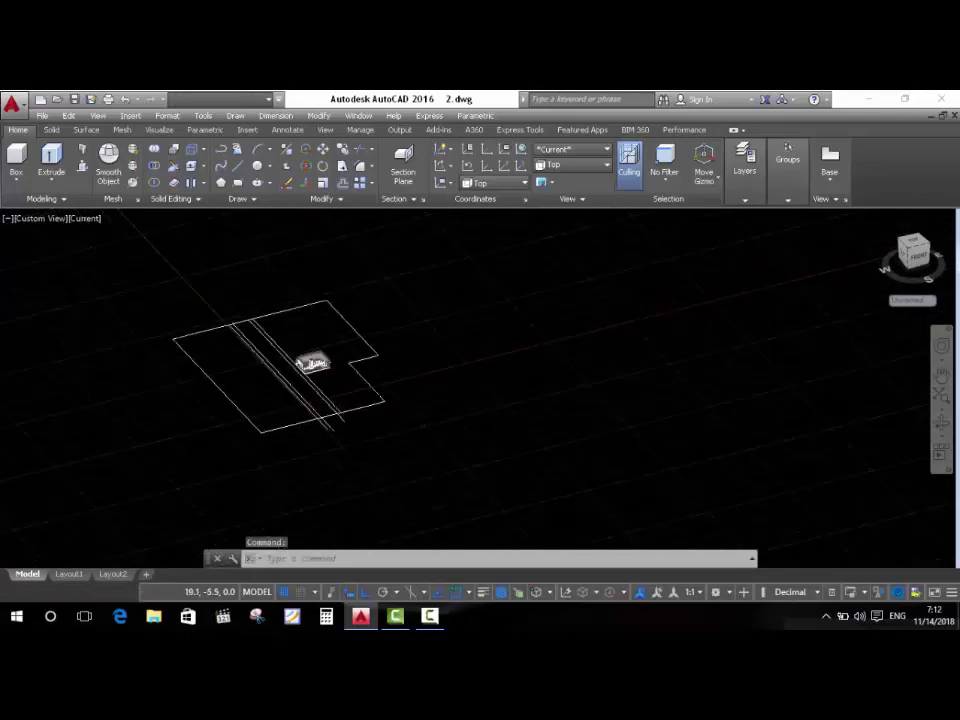
{"action": "scroll", "coordinate": [312, 362], "scroll_direction": "down", "scroll_amount": 2}
{"action": "scroll", "coordinate": [312, 362], "scroll_direction": "up", "scroll_amount": 2}
Crossing-select the flat site outline and road lines and delete them.
{"action": "left_click", "coordinate": [410, 390]}
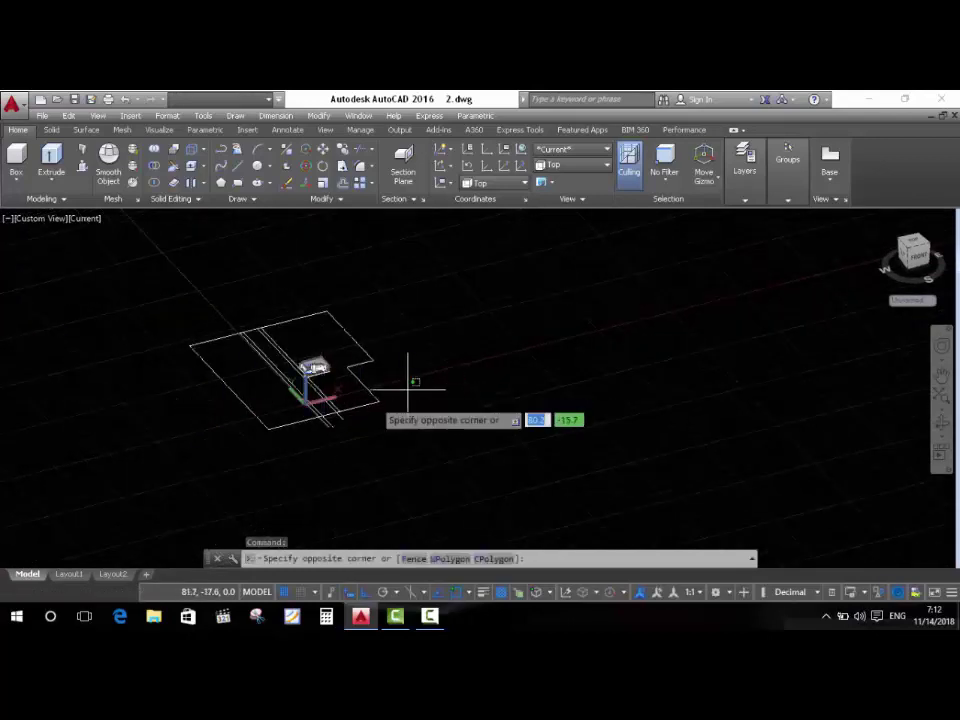
{"action": "left_click", "coordinate": [296, 438]}
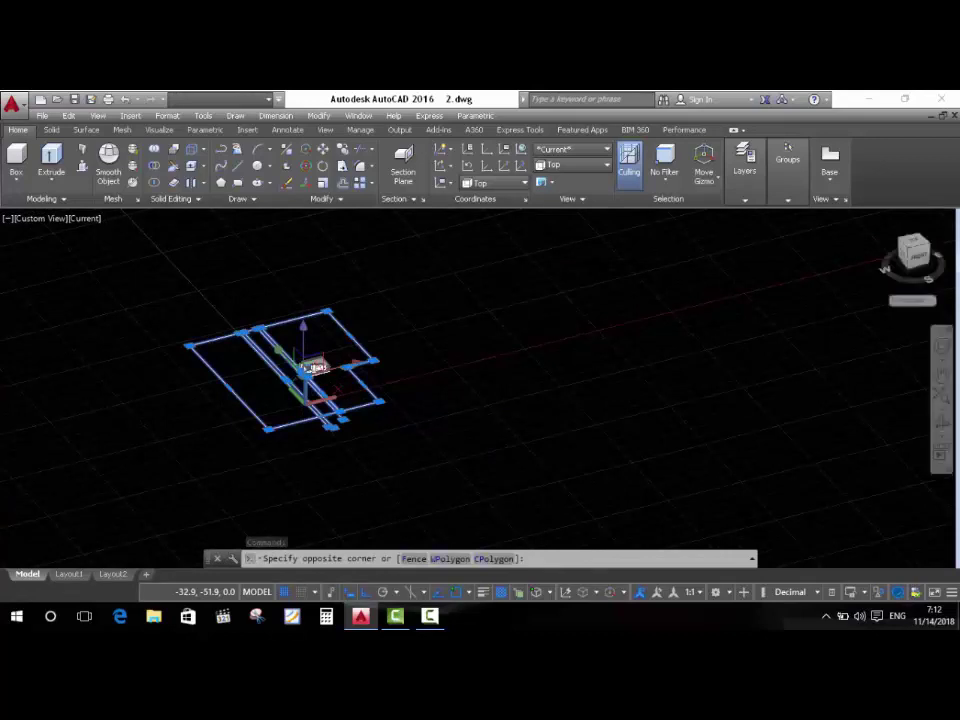
{"action": "key", "text": "Delete"}
{"action": "scroll", "coordinate": [214, 307], "scroll_direction": "up", "scroll_amount": 2}
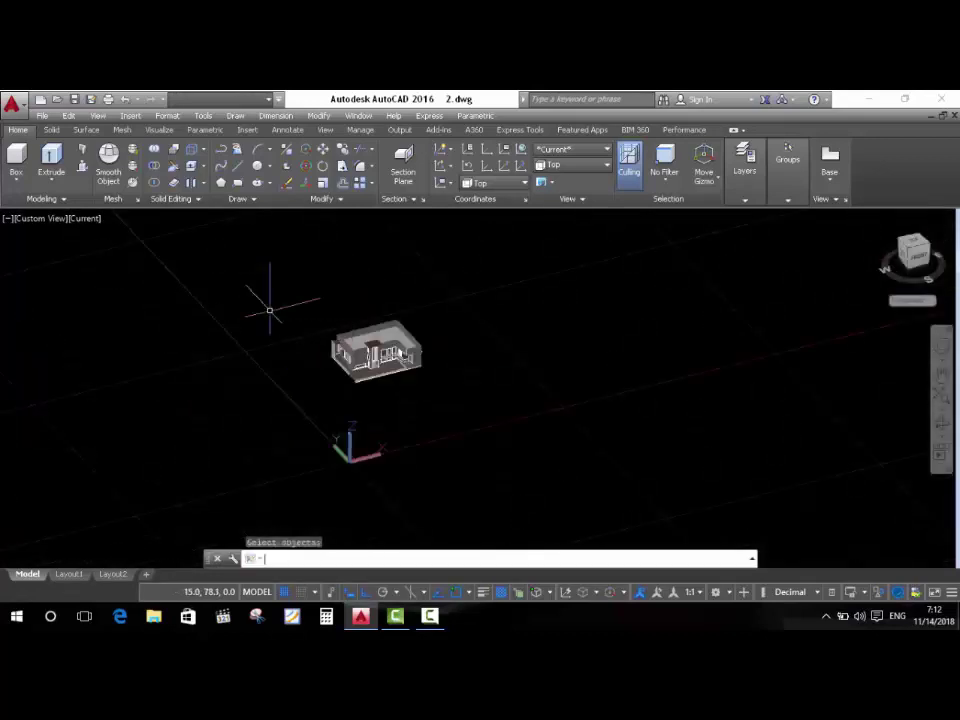
Offset the slab's front edge 3.0 units outward, in front of the house.
{"action": "scroll", "coordinate": [354, 362], "scroll_direction": "up", "scroll_amount": 5}
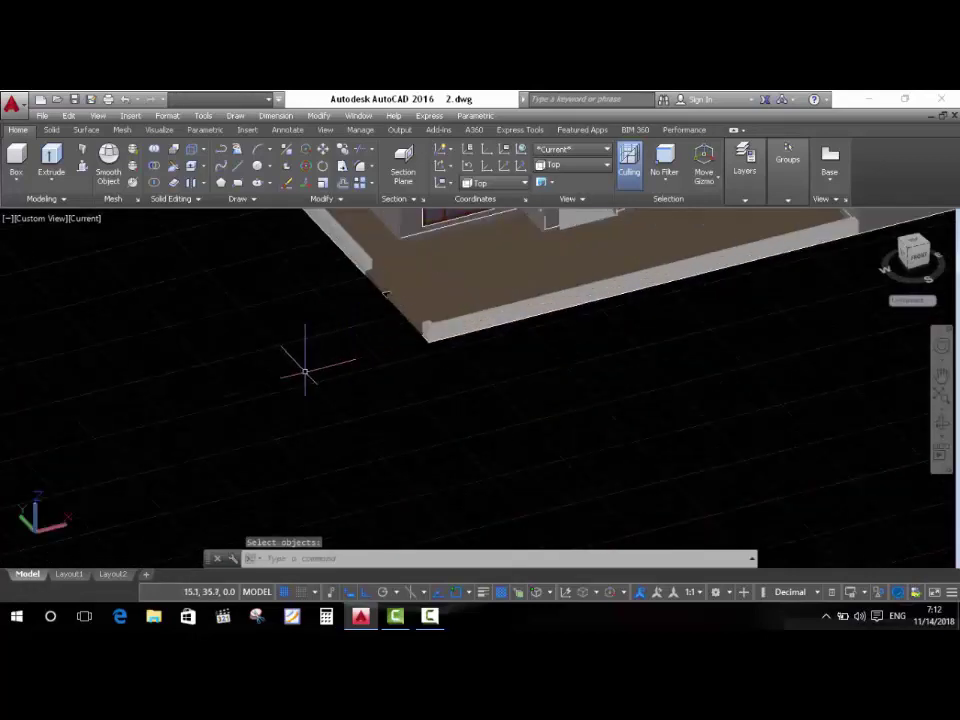
{"action": "type", "text": "o"}
{"action": "key", "text": "Return"}
{"action": "key", "text": "Return"}
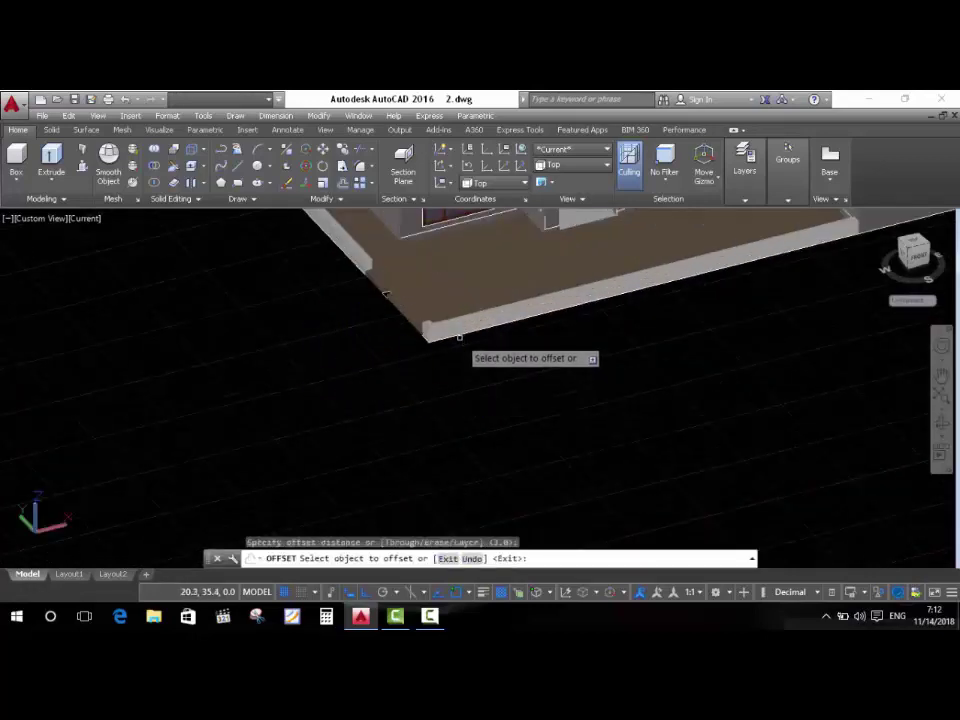
{"action": "left_click", "coordinate": [462, 357]}
{"action": "left_click", "coordinate": [492, 398]}
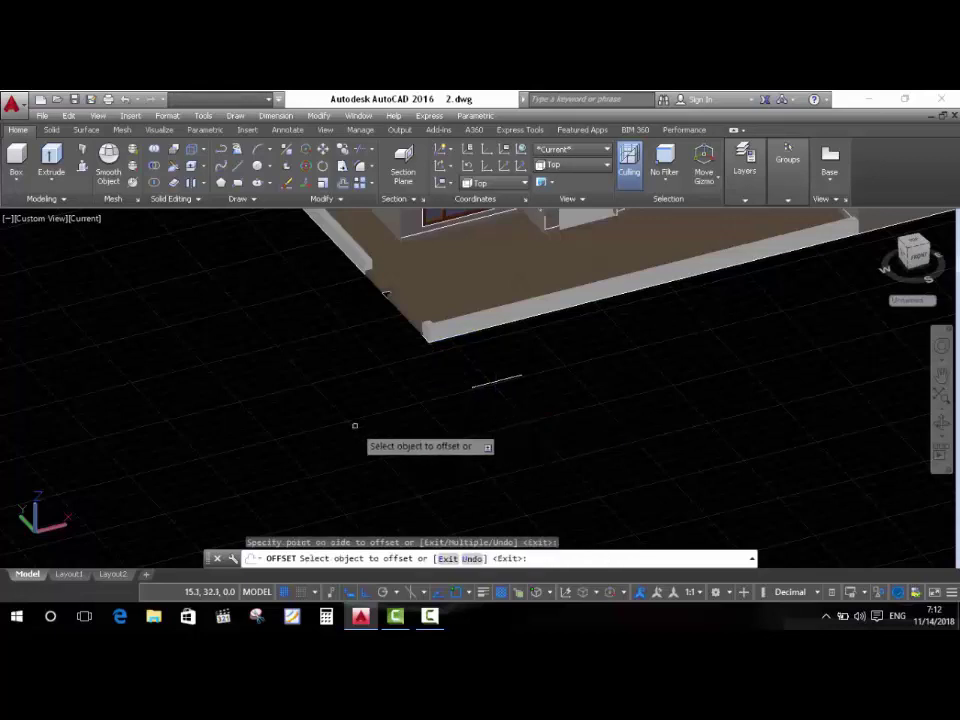
{"action": "key", "text": "Return"}
{"action": "type", "text": "l"}
{"action": "key", "text": "Return"}
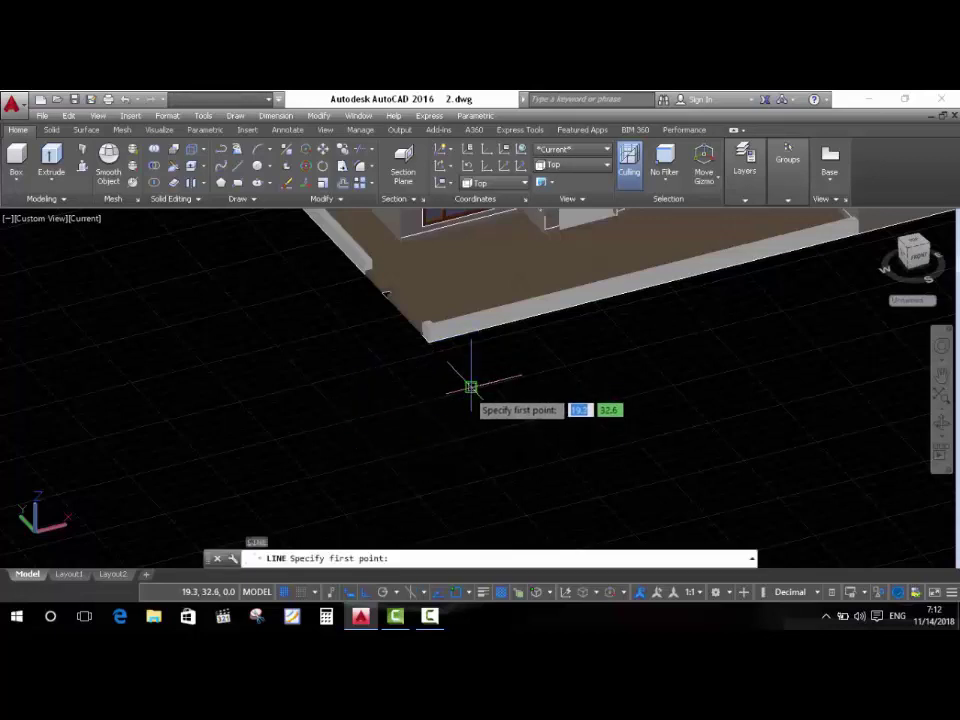
Draw boundary segments of 3, 50, 500, 20 and 200 from the offset line's end.
{"action": "left_click", "coordinate": [473, 383]}
{"action": "key", "text": "Return"}
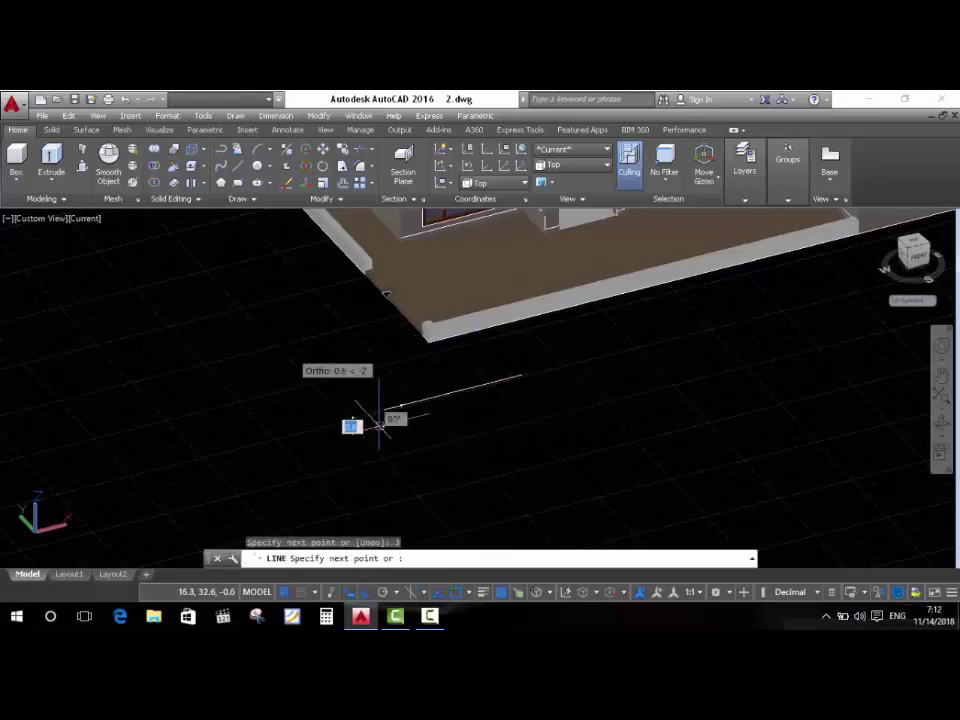
{"action": "scroll", "coordinate": [270, 305], "scroll_direction": "down", "scroll_amount": 3}
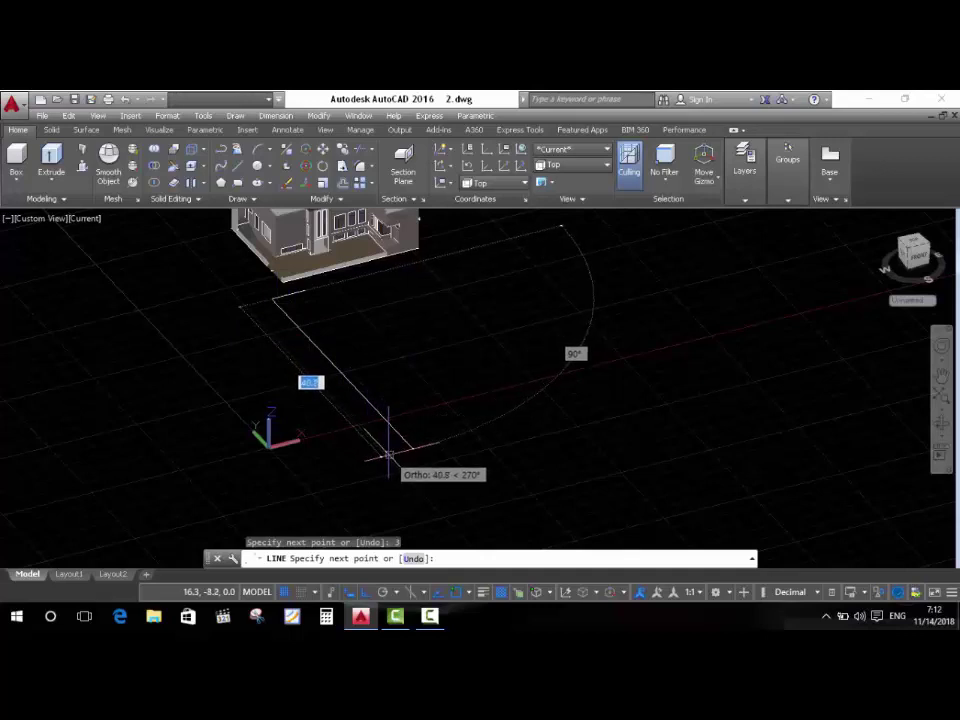
{"action": "key", "text": "Return"}
{"action": "scroll", "coordinate": [516, 400], "scroll_direction": "down", "scroll_amount": 4}
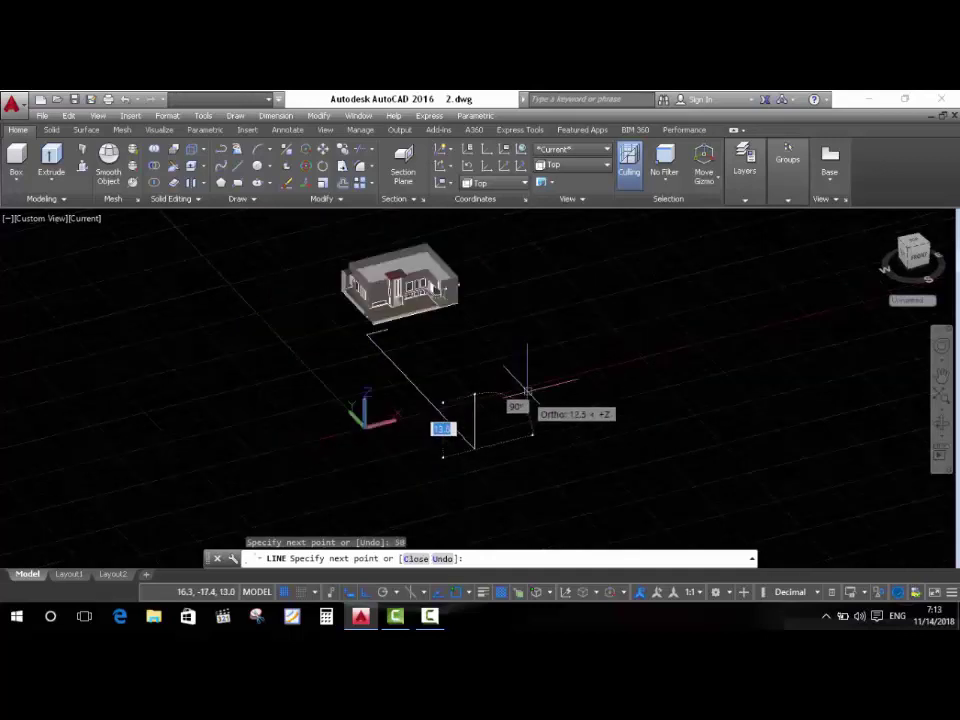
{"action": "key", "text": "Return"}
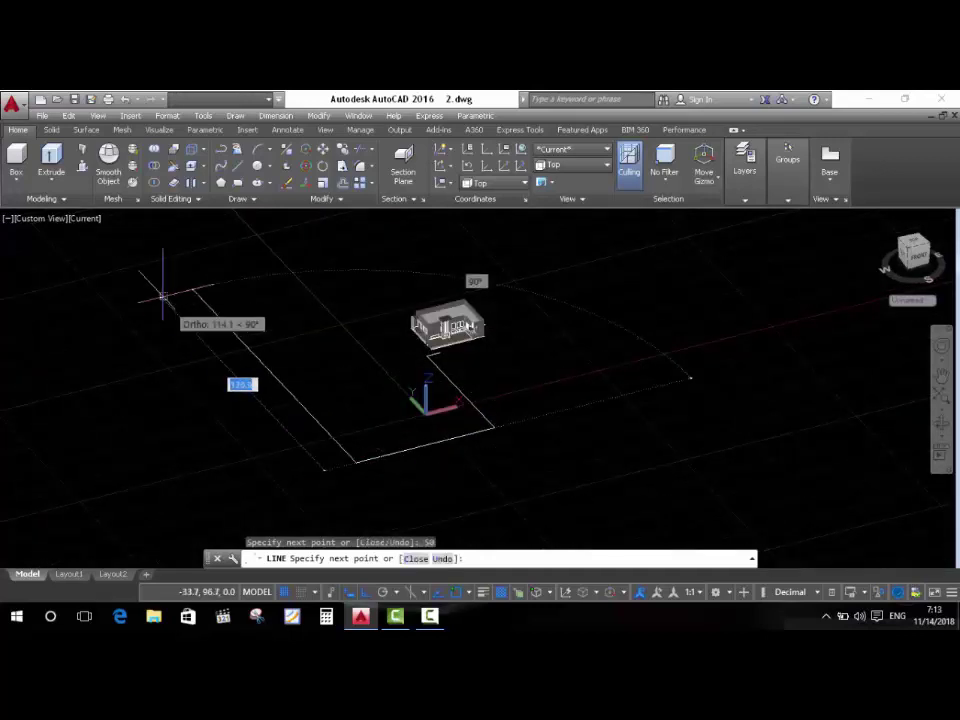
{"action": "type", "text": "100"}
{"action": "key", "text": "Return"}
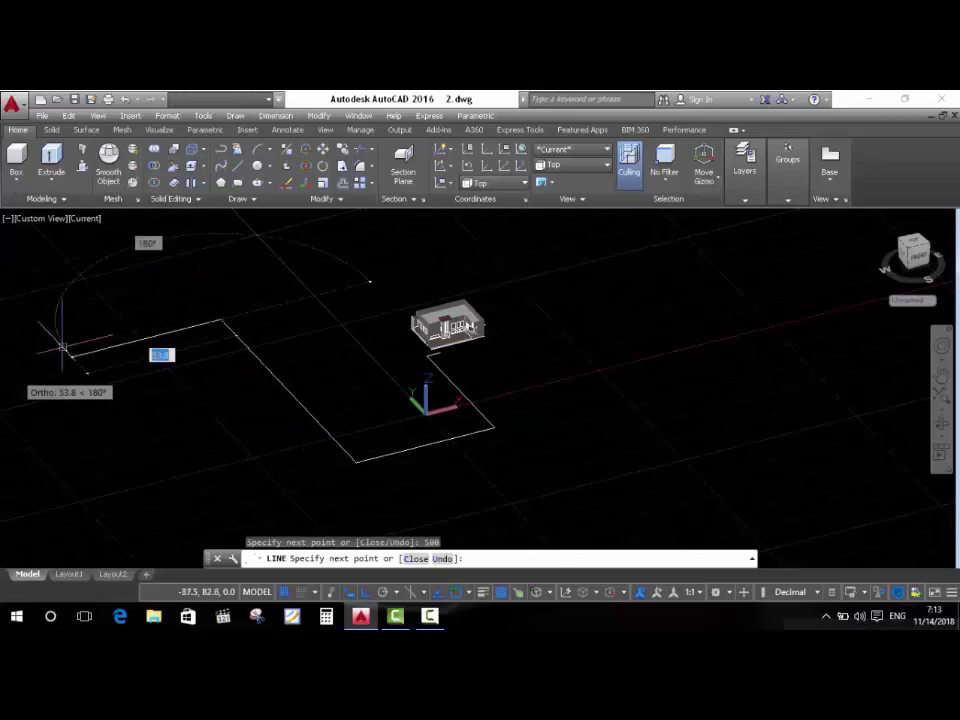
{"action": "scroll", "coordinate": [60, 343], "scroll_direction": "down", "scroll_amount": 3}
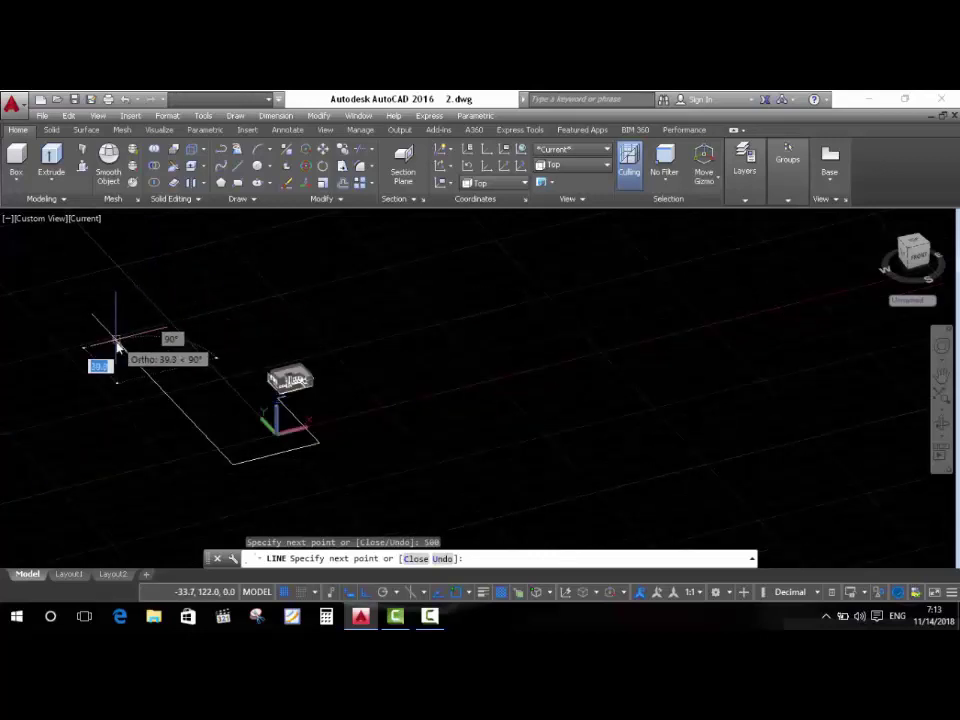
{"action": "key", "text": "Return"}
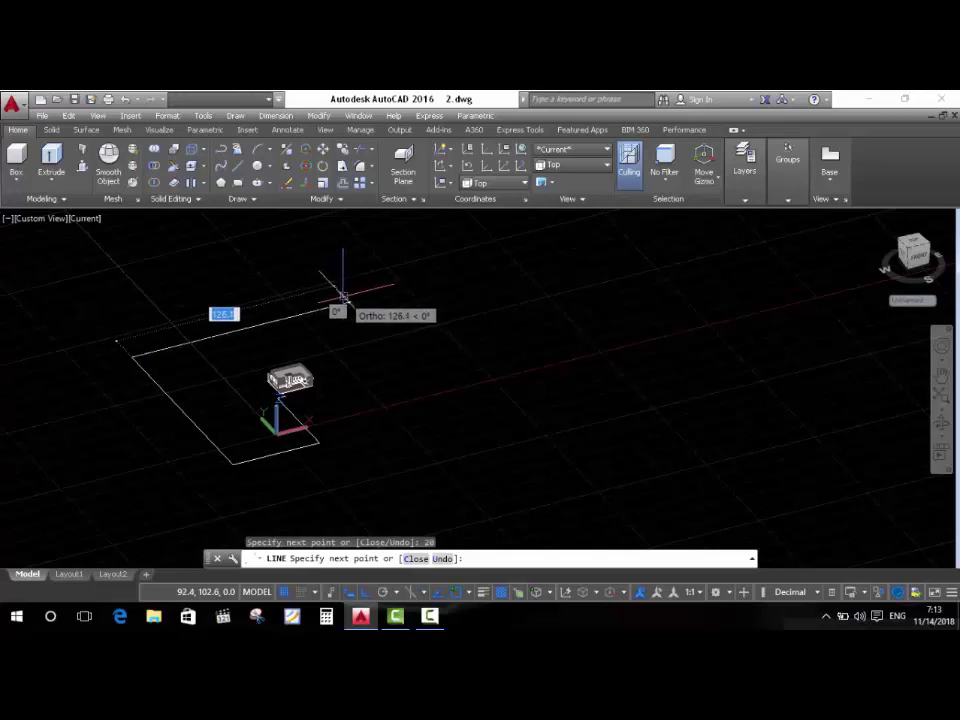
{"action": "key", "text": "Return"}
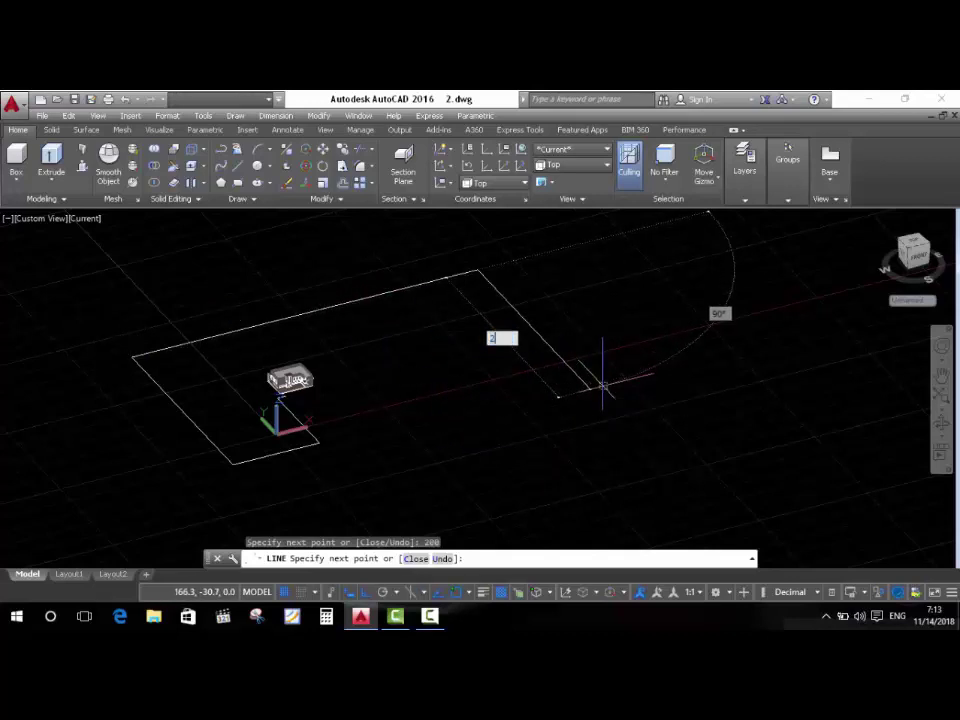
{"action": "type", "text": "00"}
Close the large site boundary back at its starting point.
{"action": "middle_click_drag", "start_coordinate": [602, 390], "coordinate": [343, 439], "text": "shift"}
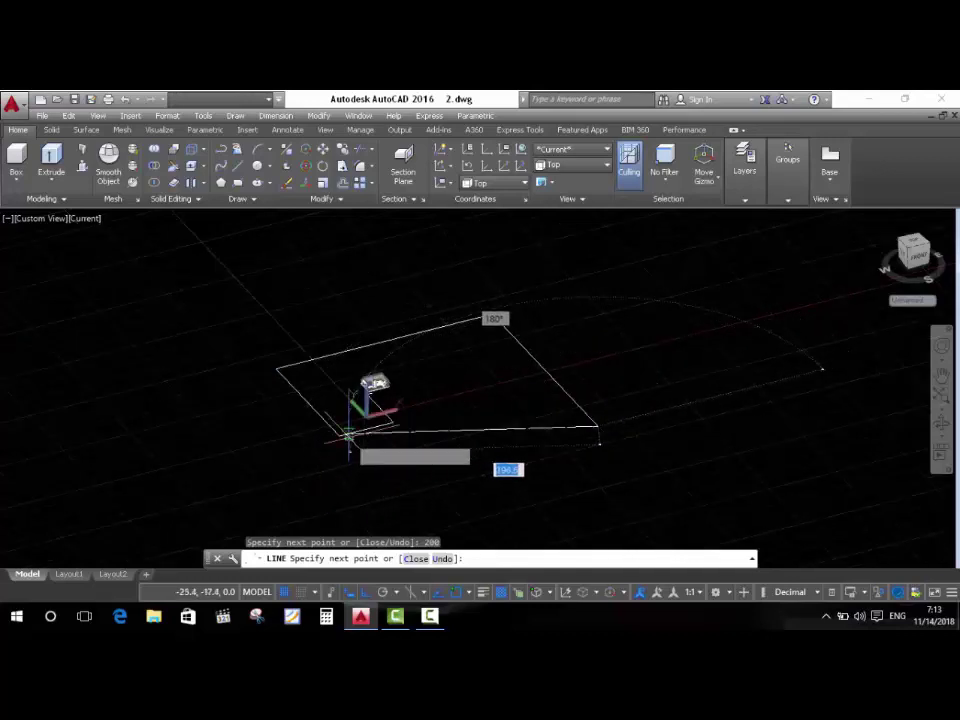
{"action": "left_click", "coordinate": [383, 480]}
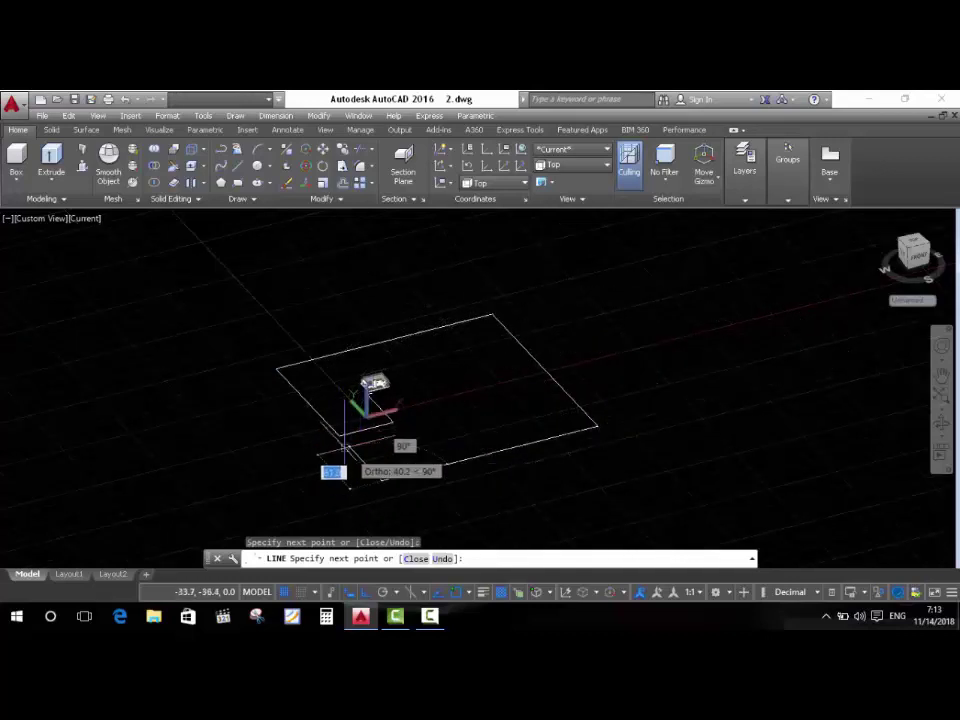
{"action": "left_click", "coordinate": [338, 432]}
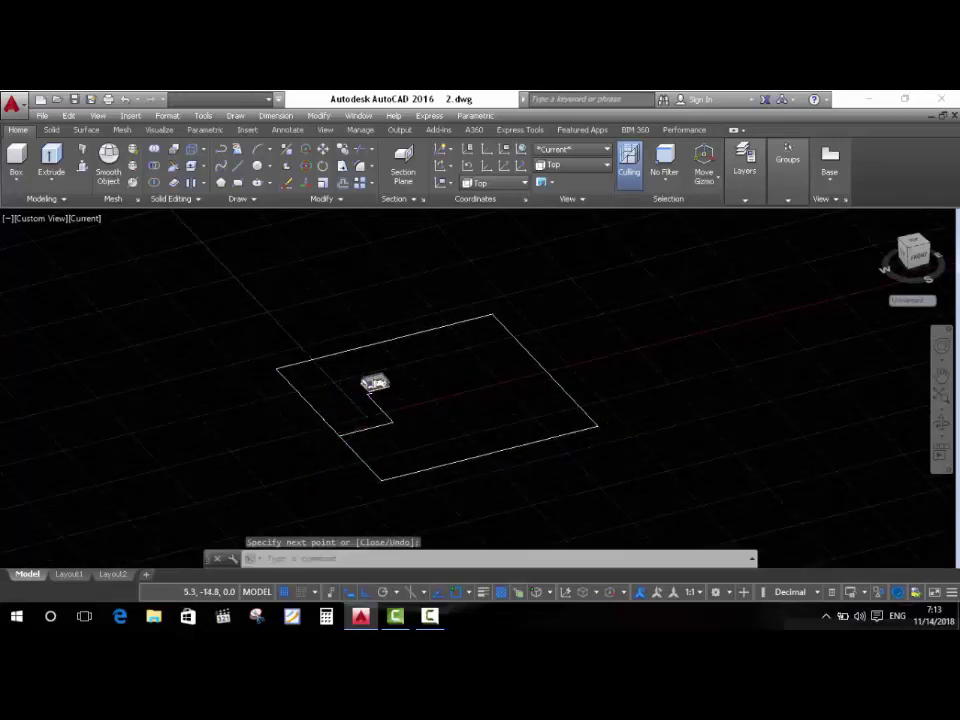
{"action": "key", "text": "Escape"}
Erase the stray short lines near the house.
{"action": "scroll", "coordinate": [400, 420], "scroll_direction": "up", "scroll_amount": 5}
{"action": "left_click", "coordinate": [476, 398]}
{"action": "left_click", "coordinate": [349, 440]}
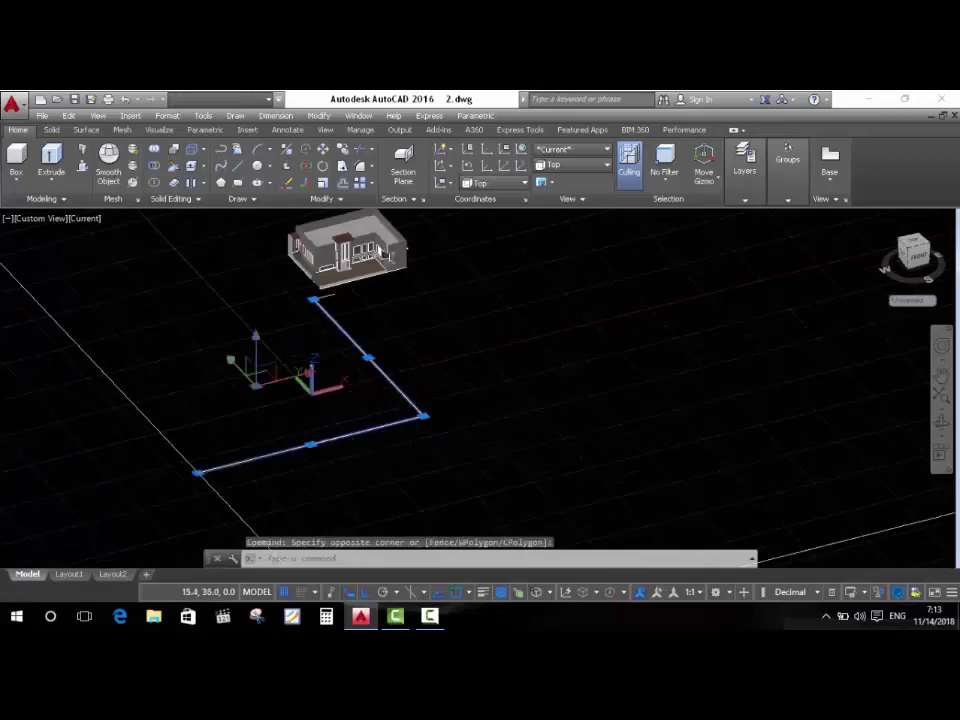
{"action": "key", "text": "Delete"}
{"action": "scroll", "coordinate": [317, 349], "scroll_direction": "up", "scroll_amount": 5}
{"action": "left_click", "coordinate": [317, 349]}
{"action": "key", "text": "Escape"}
{"action": "scroll", "coordinate": [291, 347], "scroll_direction": "down", "scroll_amount": 8}
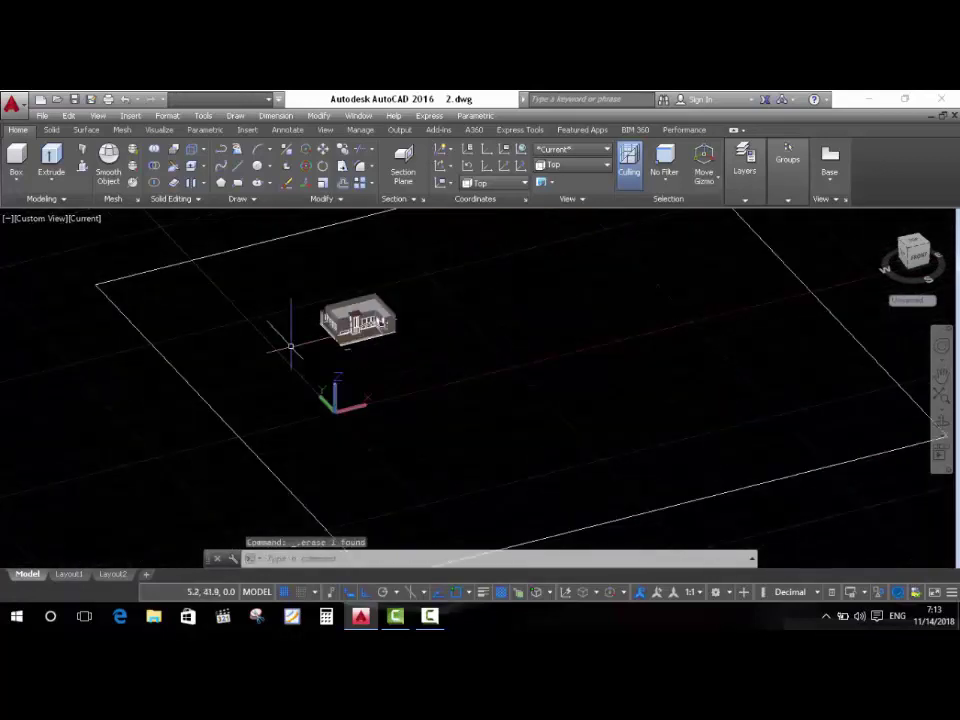
Begin a new line near the house, then cancel it.
{"action": "type", "text": "l"}
{"action": "key", "text": "Return"}
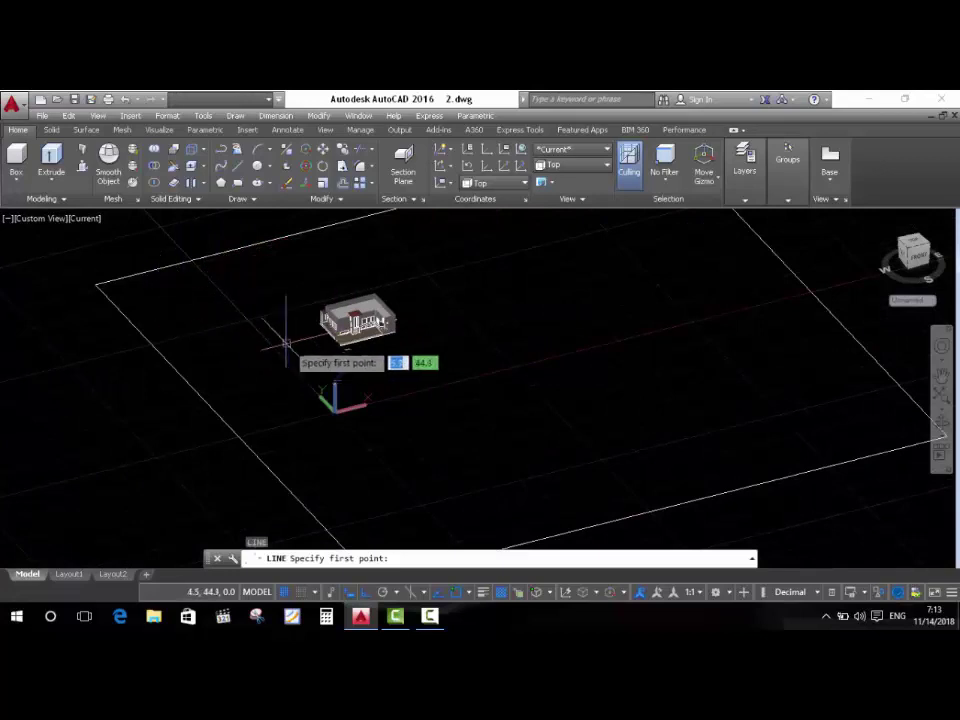
{"action": "scroll", "coordinate": [280, 340], "scroll_direction": "up", "scroll_amount": 2}
{"action": "left_click", "coordinate": [244, 515]}
{"action": "scroll", "coordinate": [320, 335], "scroll_direction": "up", "scroll_amount": 3}
{"action": "key", "text": "Escape"}
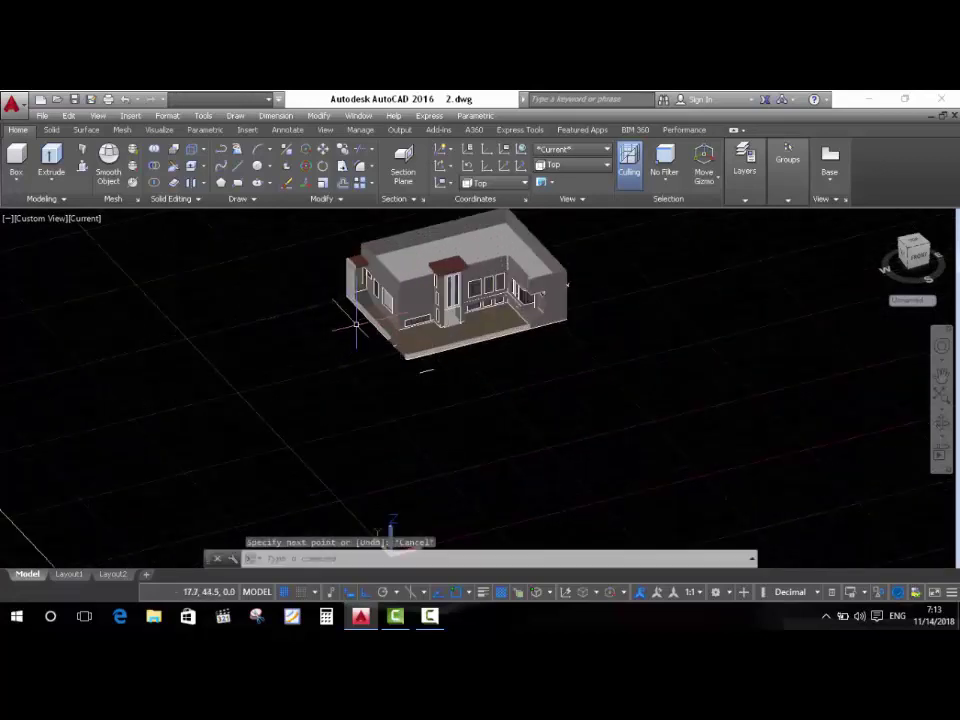
{"action": "scroll", "coordinate": [512, 412], "scroll_direction": "up", "scroll_amount": 5}
{"action": "scroll", "coordinate": [512, 412], "scroll_direction": "up", "scroll_amount": 2}
{"action": "scroll", "coordinate": [570, 439], "scroll_direction": "up", "scroll_amount": 2}
{"action": "type", "text": "o"}
{"action": "key", "text": "Return"}
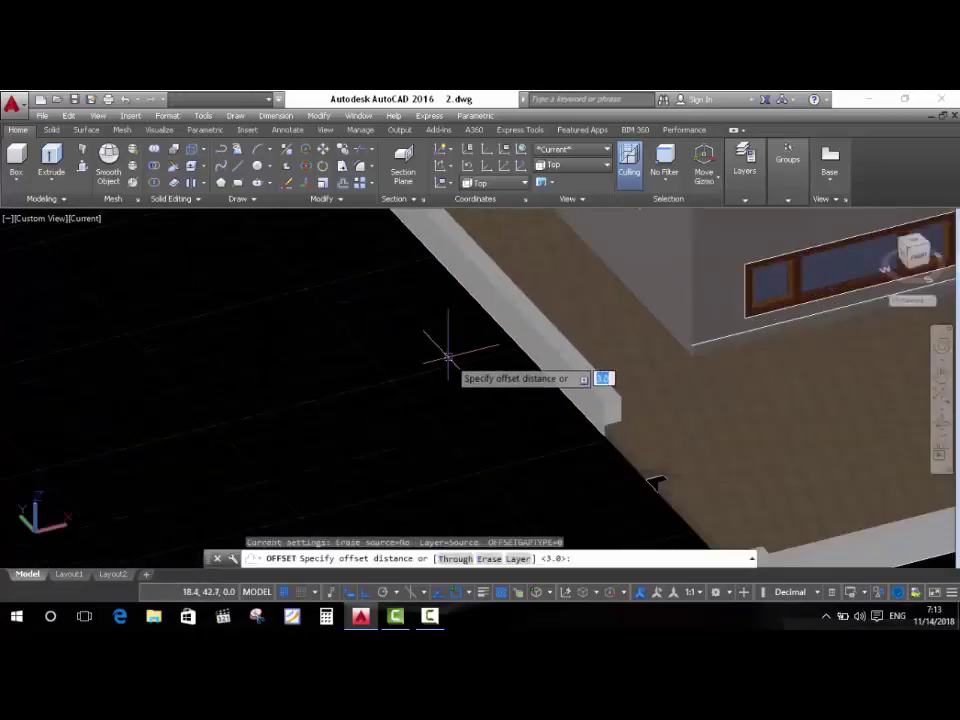
Attempt a 3.0 offset of the wall edge, which fails.
{"action": "key", "text": "Return"}
{"action": "left_click", "coordinate": [545, 362]}
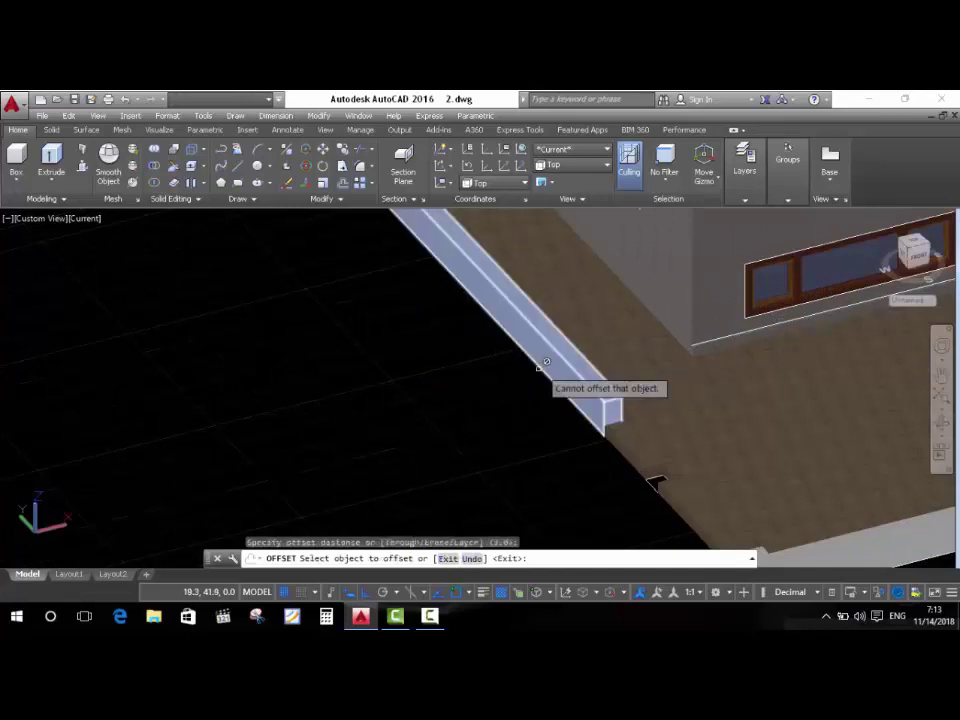
{"action": "left_click", "coordinate": [590, 423]}
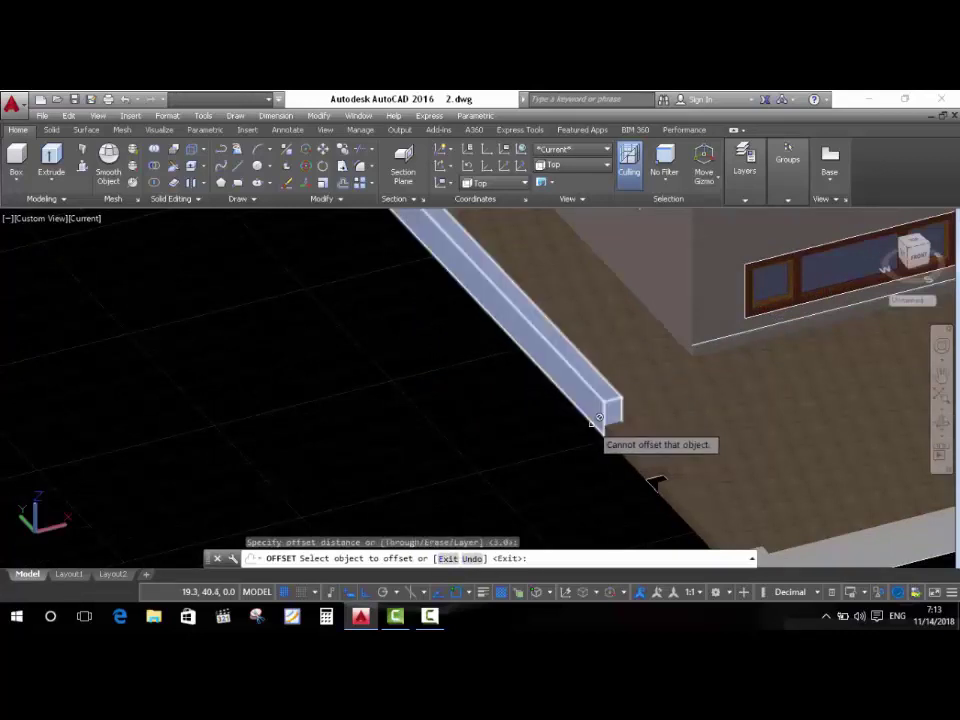
{"action": "key", "text": "Return"}
{"action": "scroll", "coordinate": [538, 418], "scroll_direction": "down", "scroll_amount": 1}
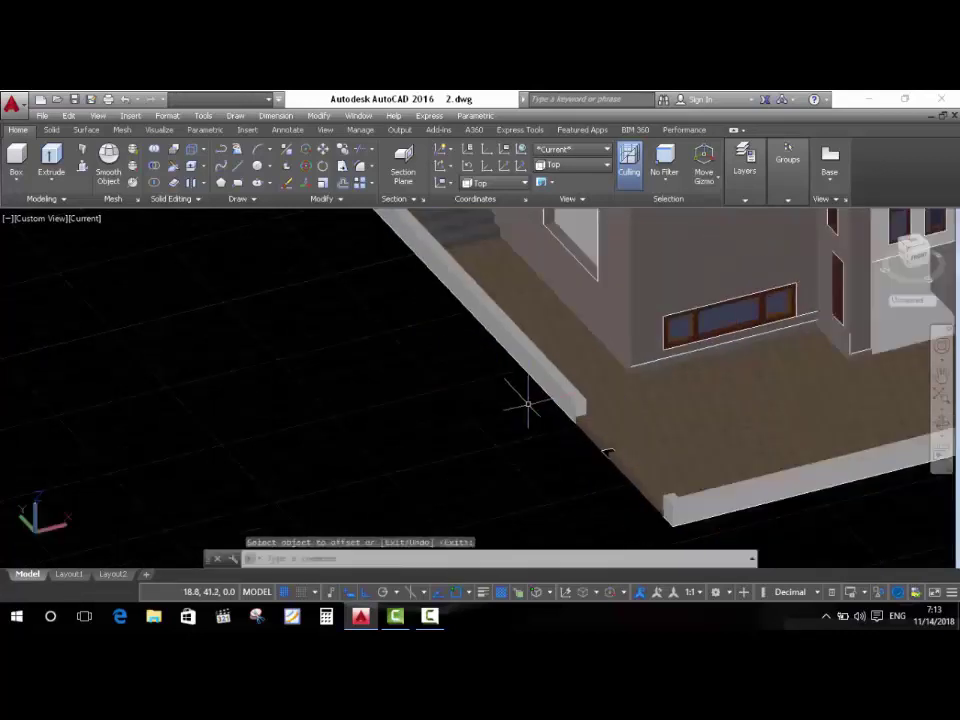
{"action": "scroll", "coordinate": [615, 452], "scroll_direction": "up", "scroll_amount": 2}
Offset the wall edge 3.0 to one side, in front of the slab.
{"action": "key", "text": "Return"}
{"action": "key", "text": "Return"}
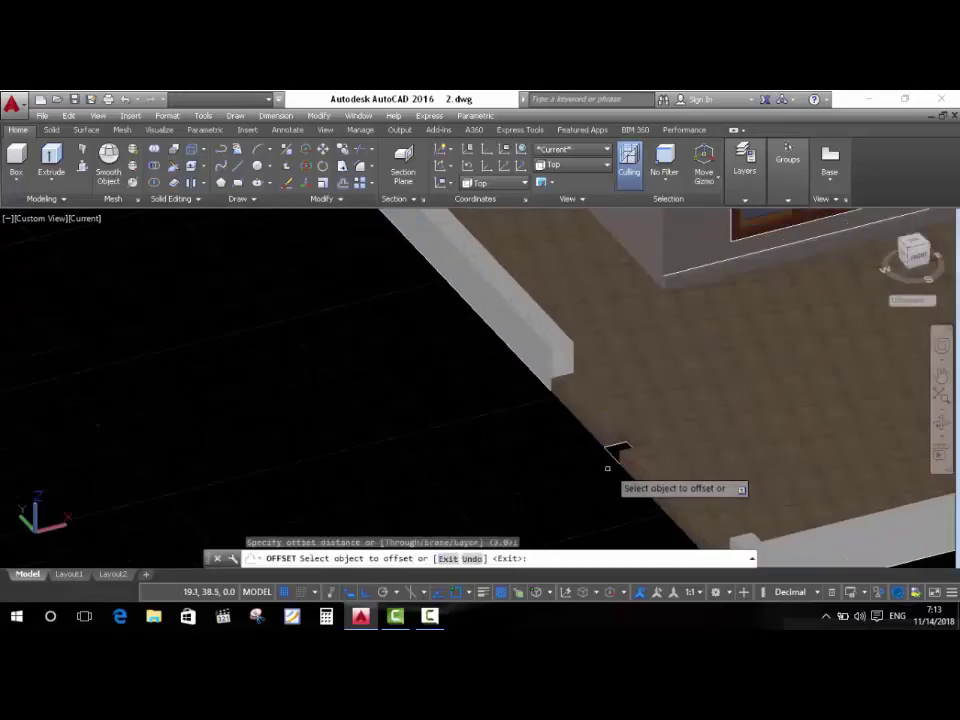
{"action": "left_click", "coordinate": [615, 452]}
{"action": "left_click", "coordinate": [537, 486]}
{"action": "scroll", "coordinate": [540, 440], "scroll_direction": "down", "scroll_amount": 2}
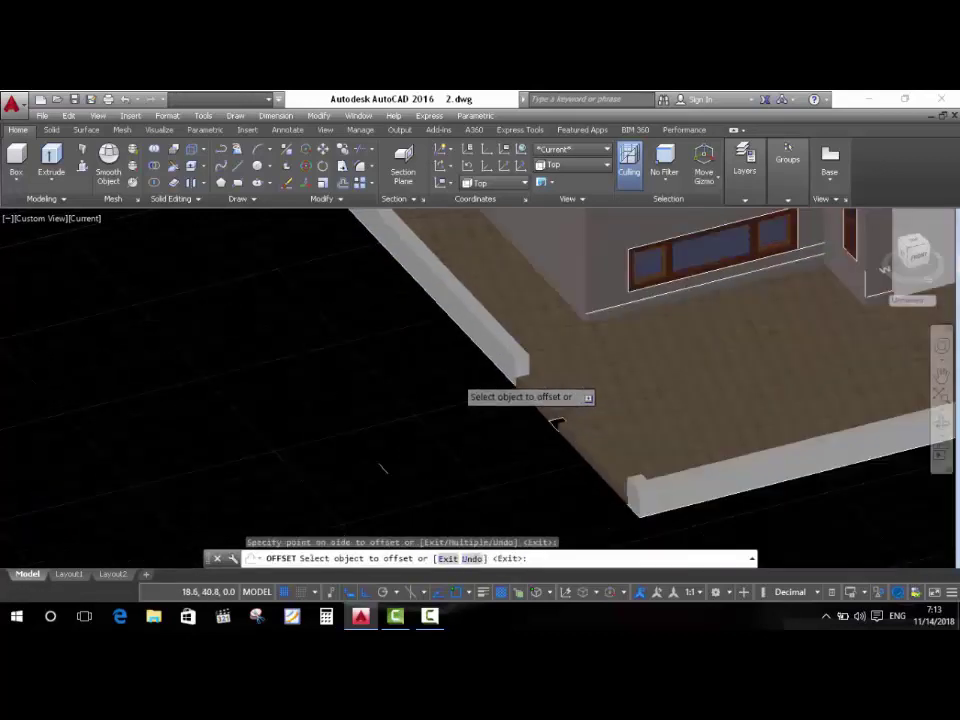
{"action": "scroll", "coordinate": [400, 350], "scroll_direction": "down", "scroll_amount": 1}
{"action": "key", "text": "Return"}
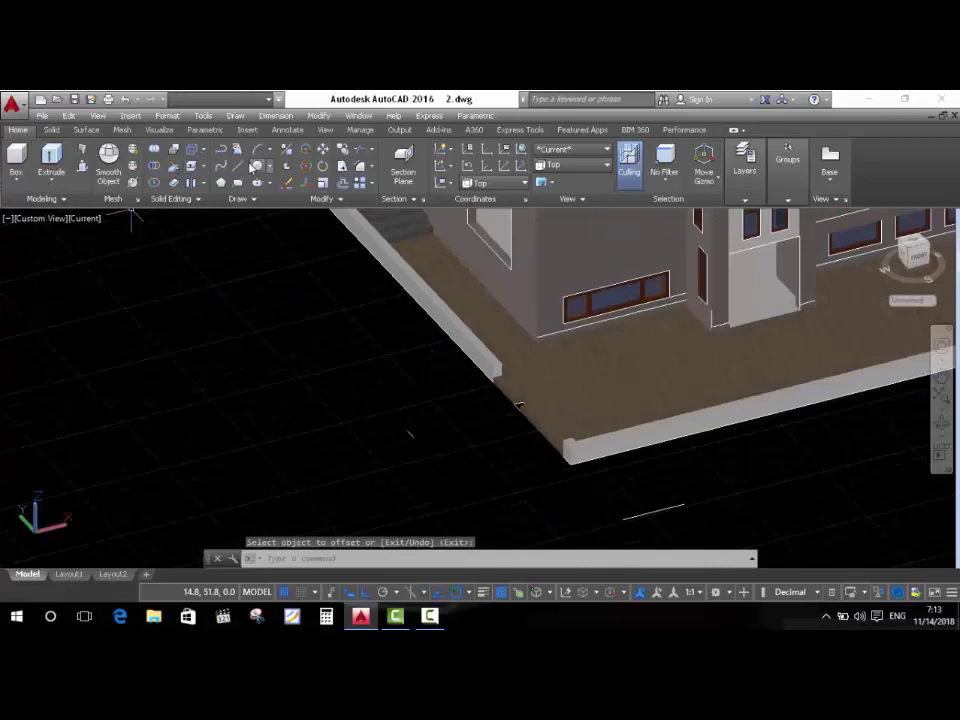
{"action": "left_click", "coordinate": [252, 167]}
Draw a line from beside the house out to the site boundary edge.
{"action": "left_click", "coordinate": [391, 420]}
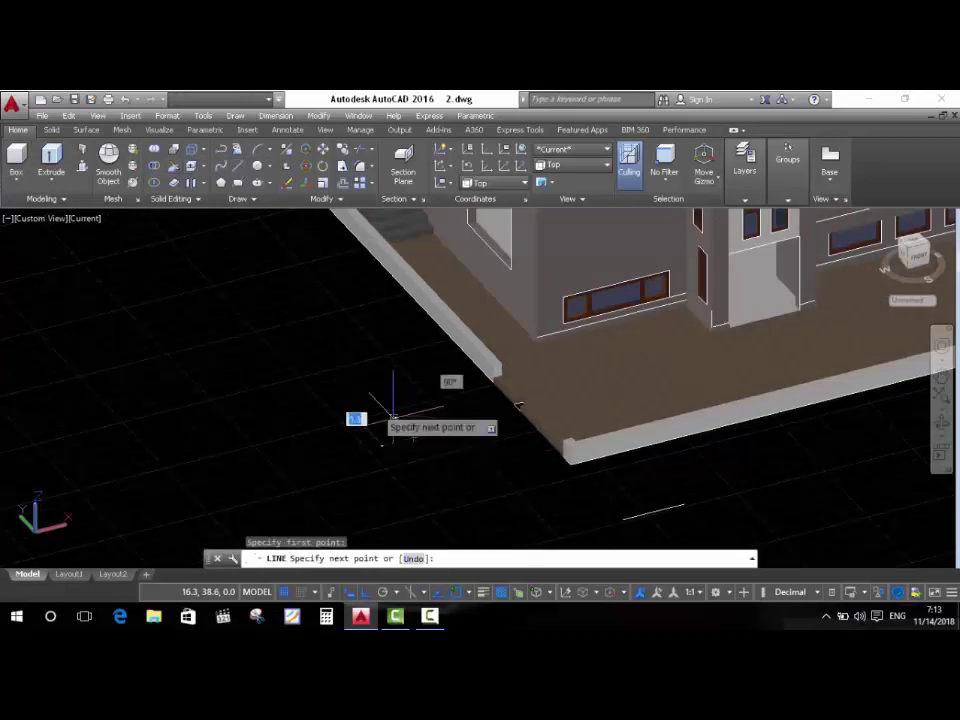
{"action": "scroll", "coordinate": [391, 420], "scroll_direction": "down", "scroll_amount": 3}
{"action": "scroll", "coordinate": [332, 354], "scroll_direction": "down", "scroll_amount": 2}
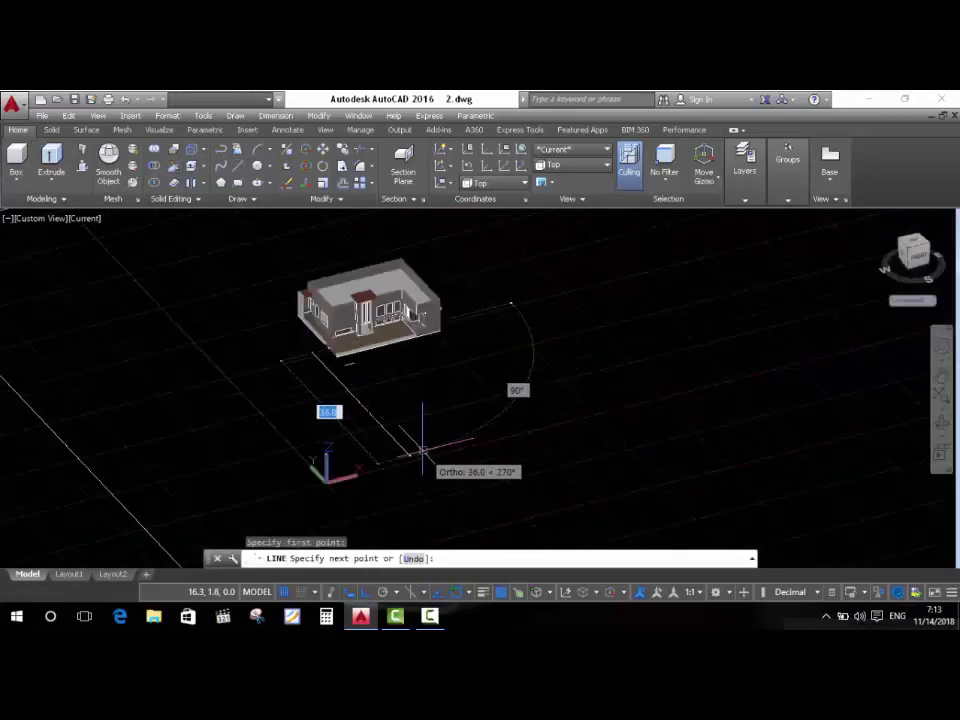
{"action": "scroll", "coordinate": [422, 450], "scroll_direction": "down", "scroll_amount": 3}
{"action": "scroll", "coordinate": [428, 470], "scroll_direction": "up", "scroll_amount": 1}
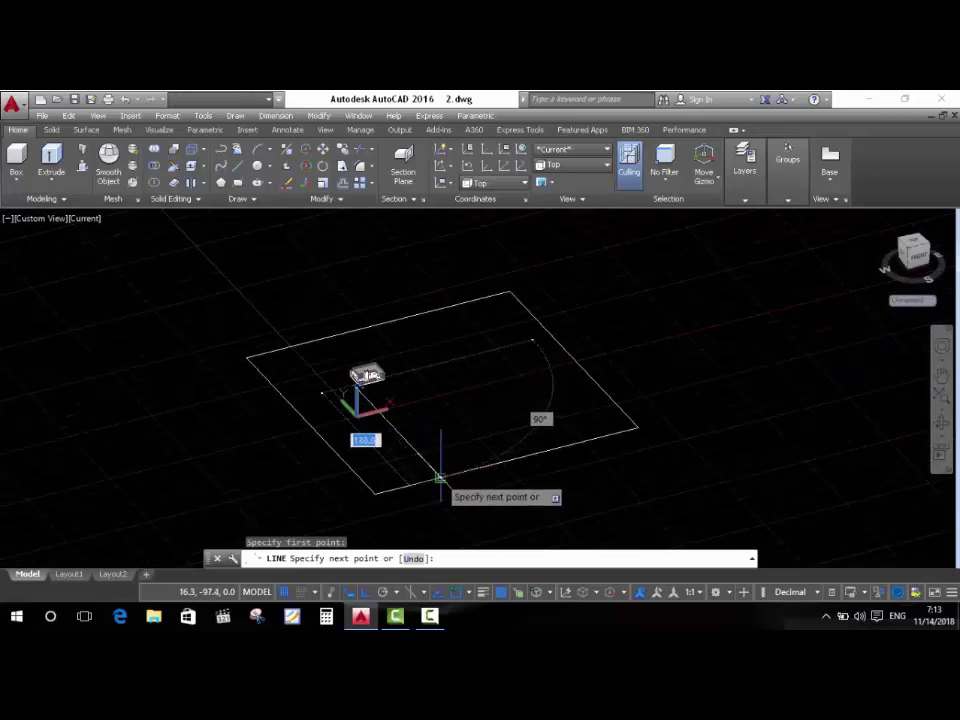
{"action": "left_click", "coordinate": [440, 478]}
{"action": "scroll", "coordinate": [310, 340], "scroll_direction": "up", "scroll_amount": 2}
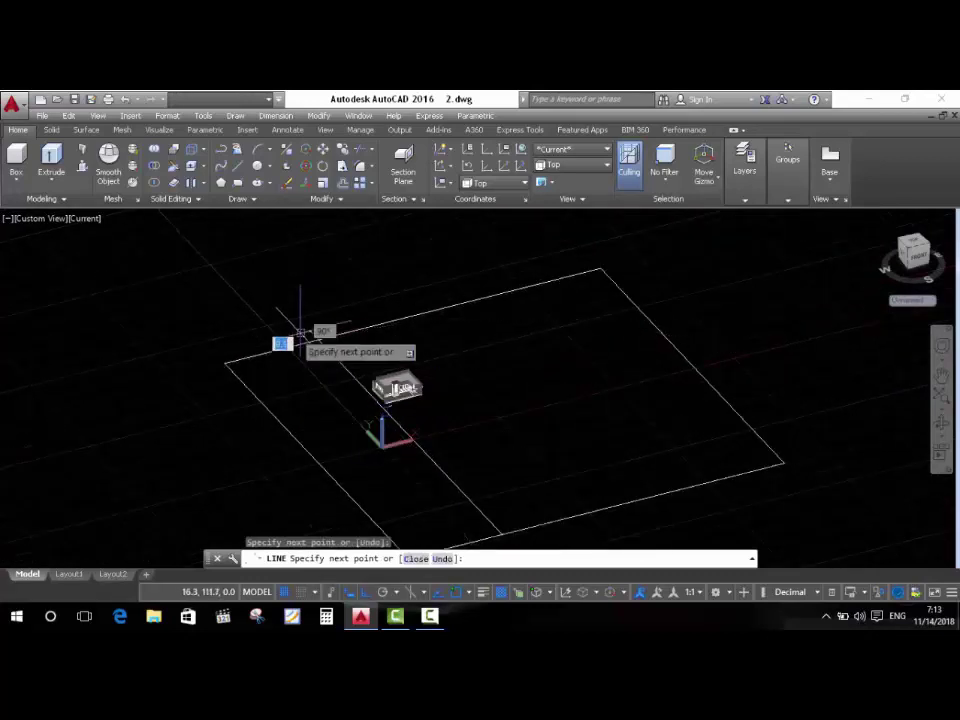
{"action": "left_click", "coordinate": [300, 333]}
{"action": "scroll", "coordinate": [381, 439], "scroll_direction": "down", "scroll_amount": 2}
{"action": "scroll", "coordinate": [364, 450], "scroll_direction": "up", "scroll_amount": 1}
{"action": "key", "text": "Escape"}
Offset the new line and a second line each by 3.0.
{"action": "type", "text": "o"}
{"action": "key", "text": "Return"}
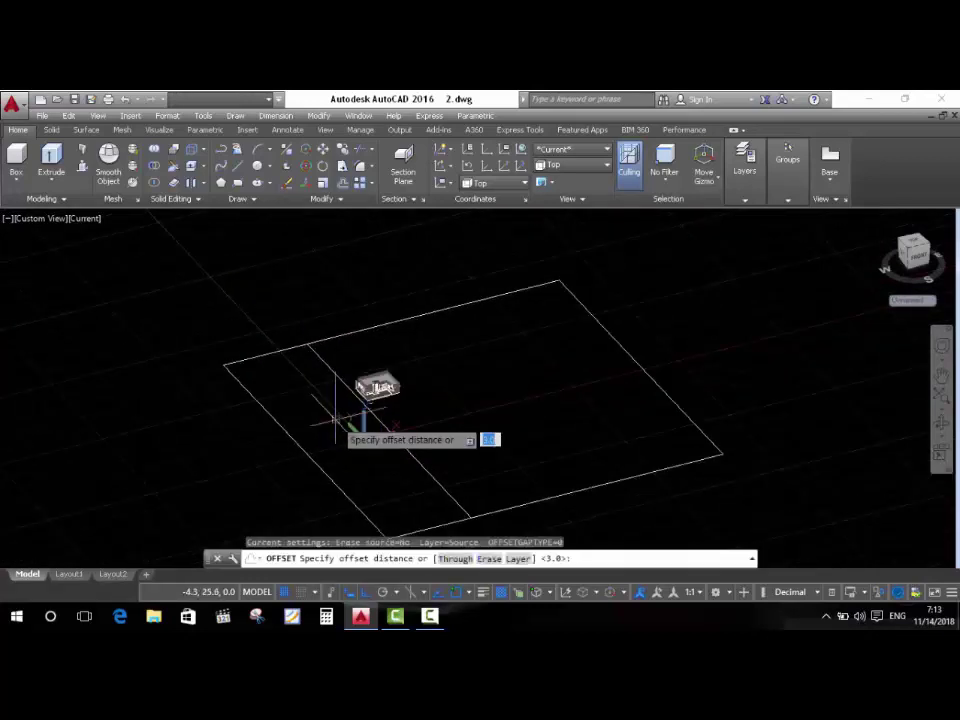
{"action": "key", "text": "Return"}
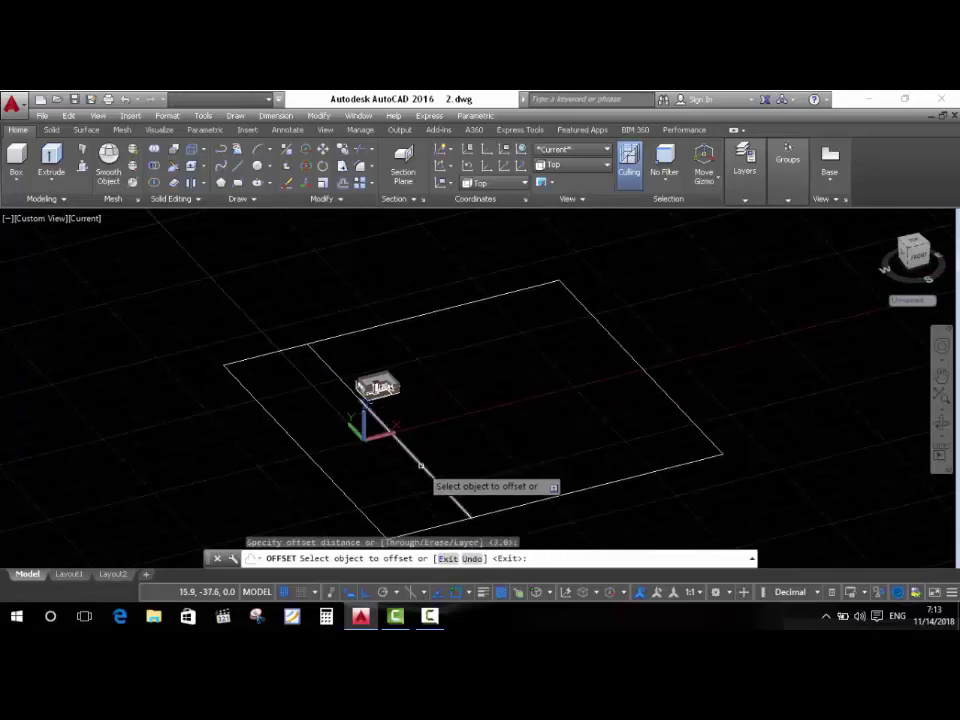
{"action": "left_click", "coordinate": [420, 466]}
{"action": "left_click", "coordinate": [424, 452]}
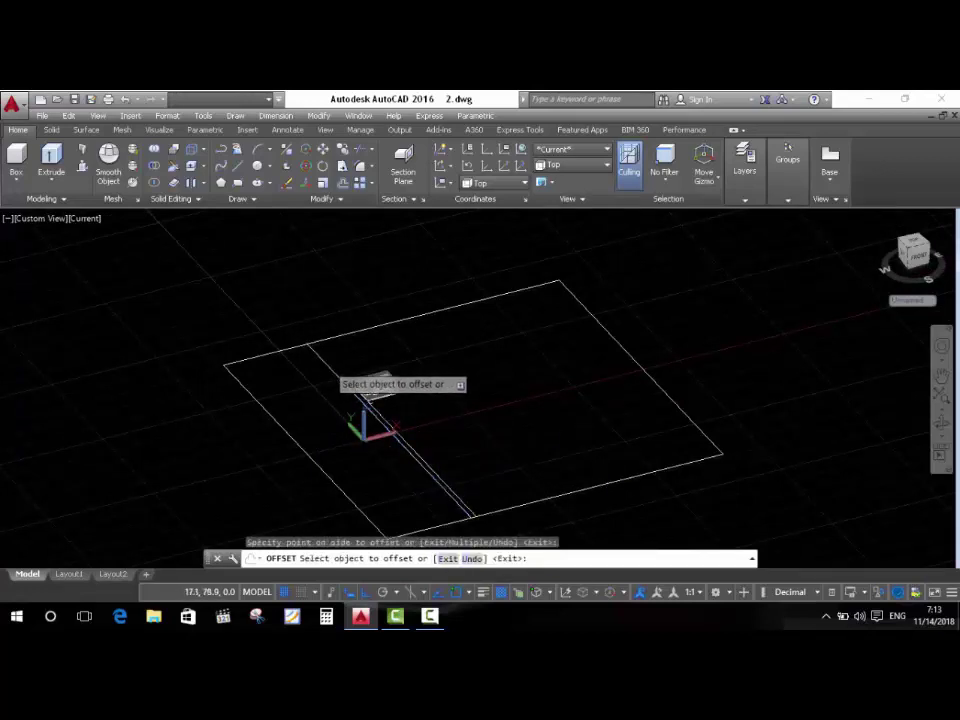
{"action": "left_click", "coordinate": [336, 377]}
{"action": "left_click", "coordinate": [318, 400]}
{"action": "key", "text": "Return"}
Offset the line by 12 to form the road's far edge.
{"action": "key", "text": "Return"}
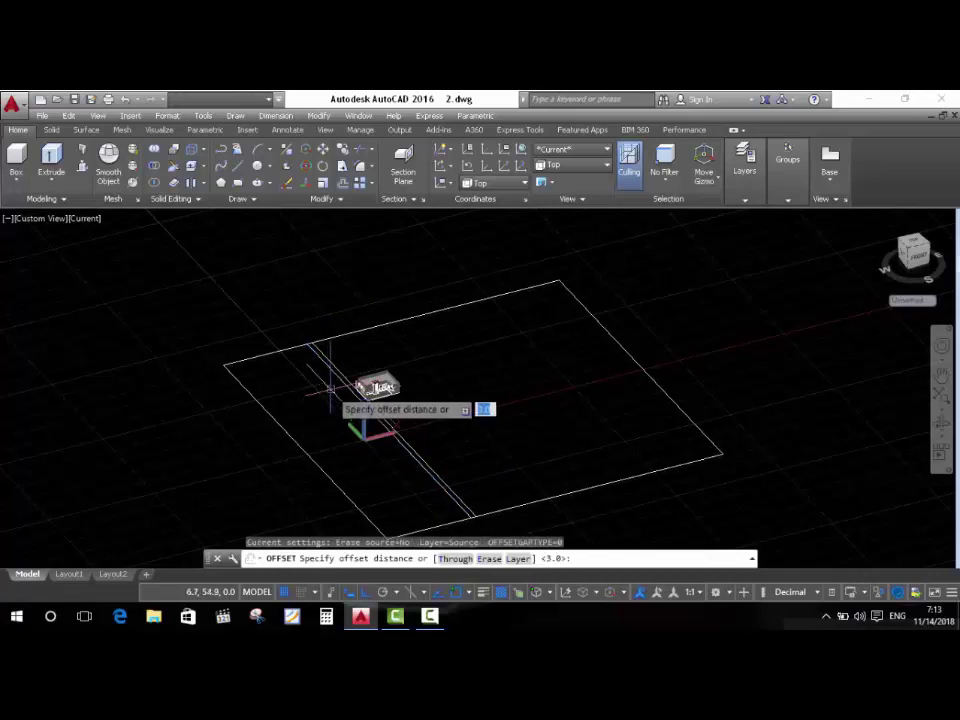
{"action": "key", "text": "Return"}
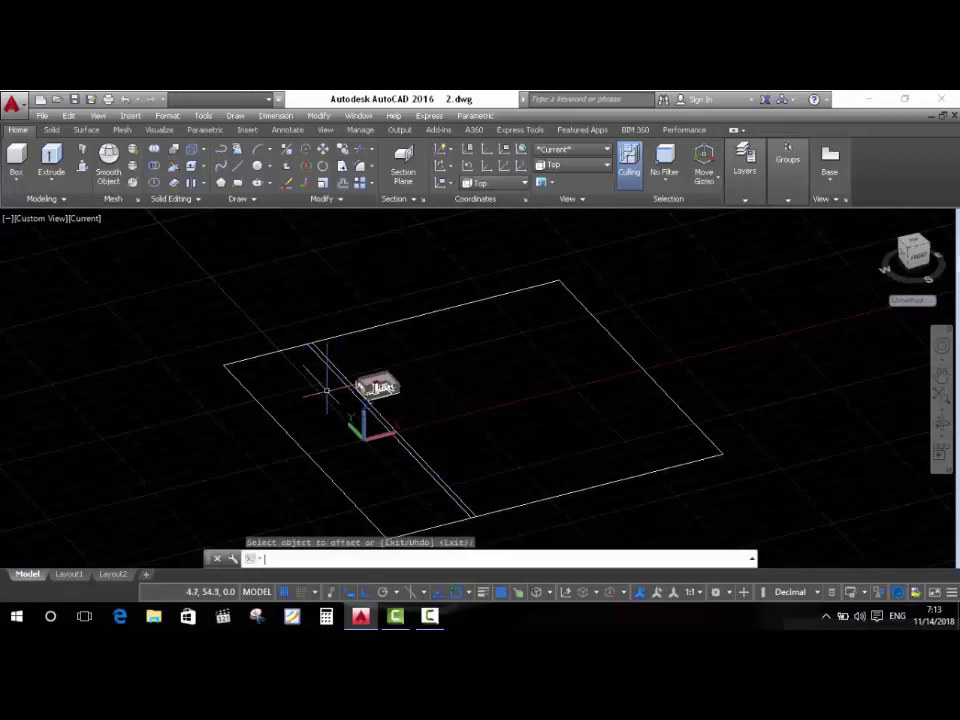
{"action": "left_click", "coordinate": [340, 380]}
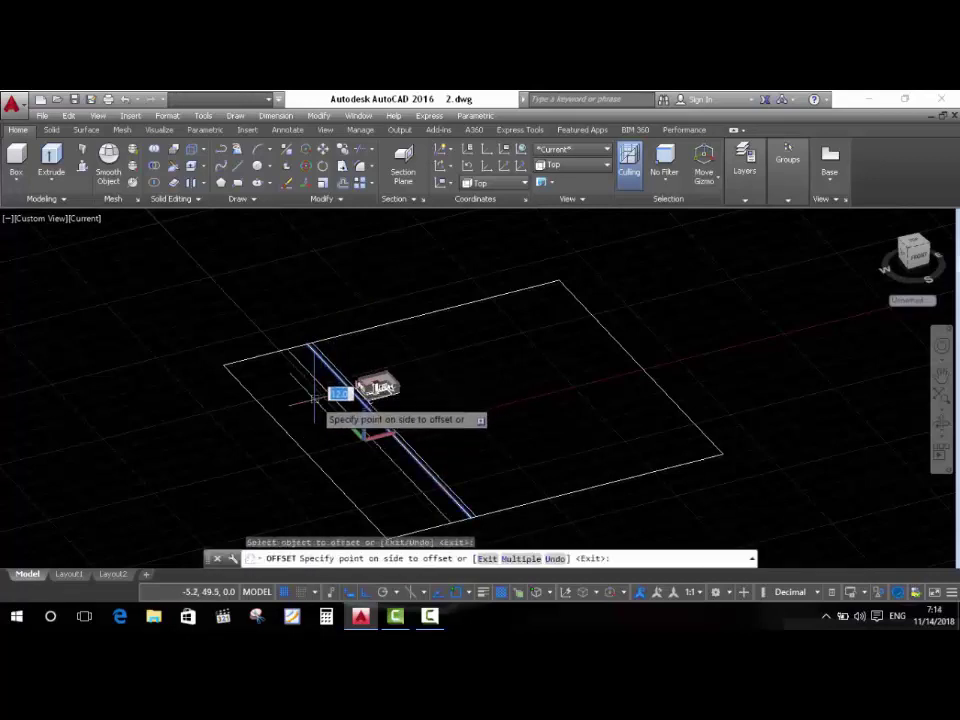
{"action": "left_click", "coordinate": [318, 398]}
{"action": "key", "text": "Return"}
{"action": "key", "text": "Return"}
{"action": "type", "text": "3"}
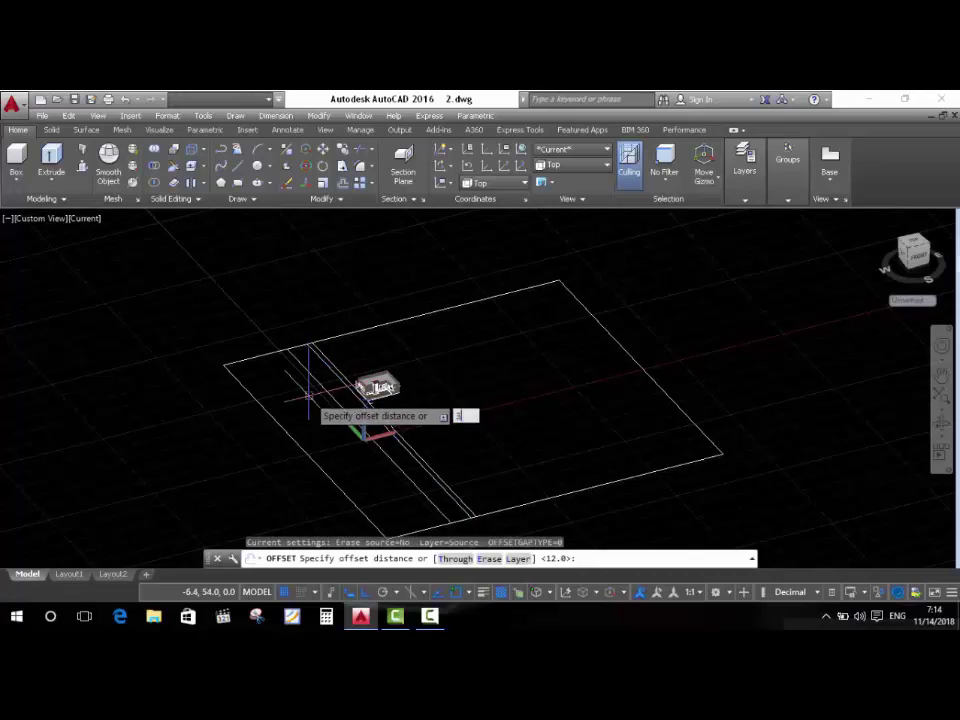
Offset the road line 3 units to the left for the kerb.
{"action": "key", "text": "Return"}
{"action": "left_click", "coordinate": [334, 392]}
{"action": "left_click", "coordinate": [322, 400]}
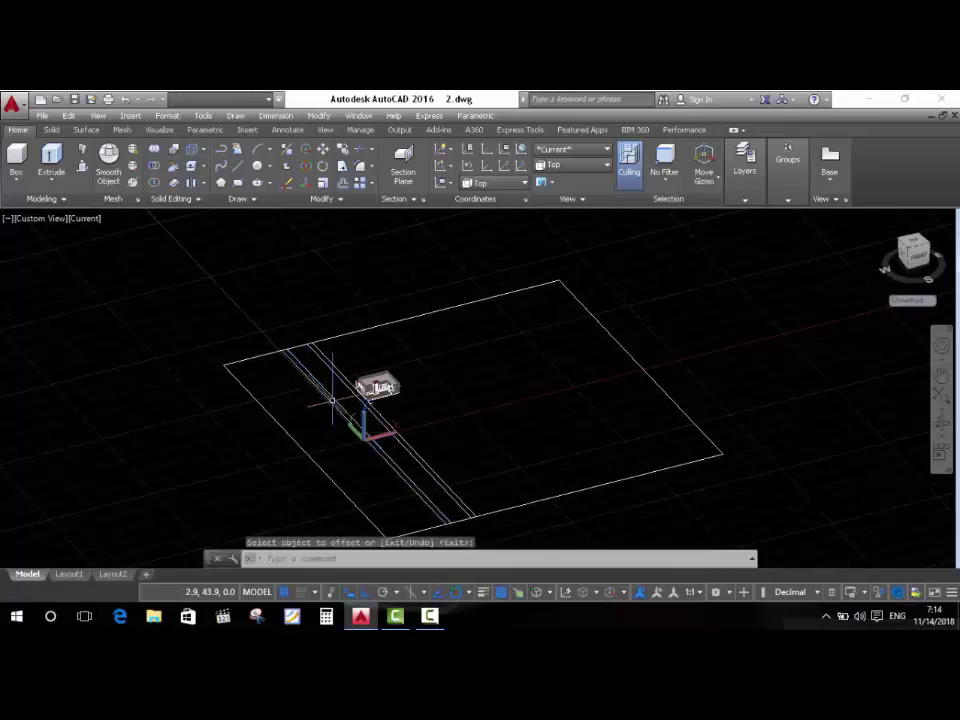
{"action": "scroll", "coordinate": [332, 400], "scroll_direction": "up", "scroll_amount": 2}
{"action": "scroll", "coordinate": [326, 392], "scroll_direction": "down", "scroll_amount": 2}
{"action": "scroll", "coordinate": [349, 381], "scroll_direction": "up", "scroll_amount": 4}
Select and delete the stray line.
{"action": "scroll", "coordinate": [399, 340], "scroll_direction": "up", "scroll_amount": 2}
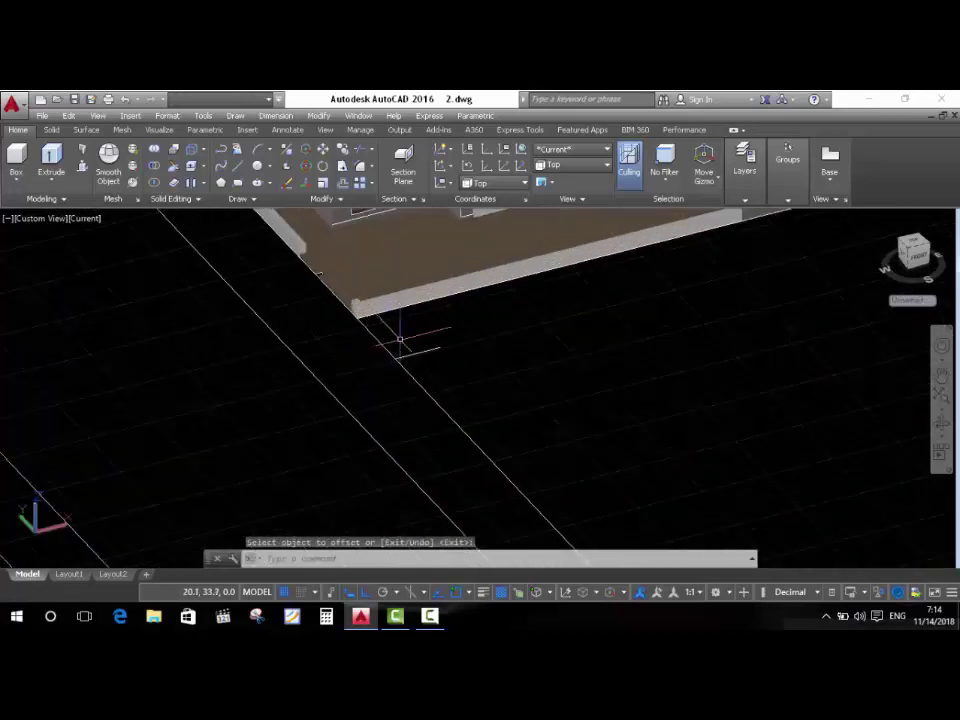
{"action": "left_click", "coordinate": [399, 340]}
{"action": "left_click", "coordinate": [400, 335]}
{"action": "key", "text": "Delete"}
Draw short 1.5-unit Ortho lines out from both kerb corners of the slab.
{"action": "scroll", "coordinate": [298, 297], "scroll_direction": "up", "scroll_amount": 4}
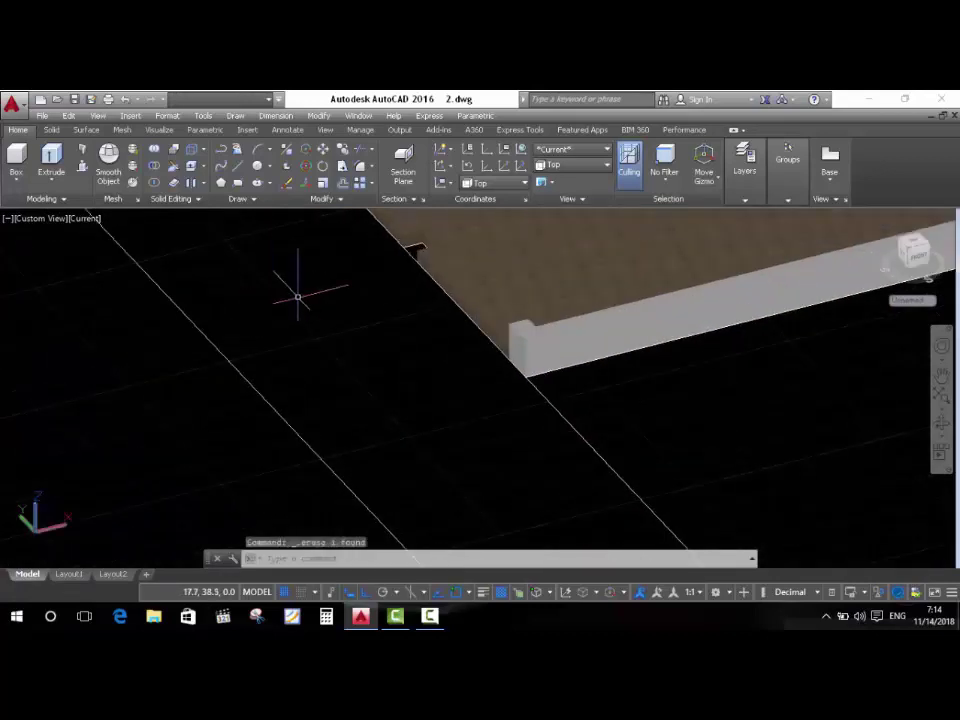
{"action": "left_click", "coordinate": [236, 166]}
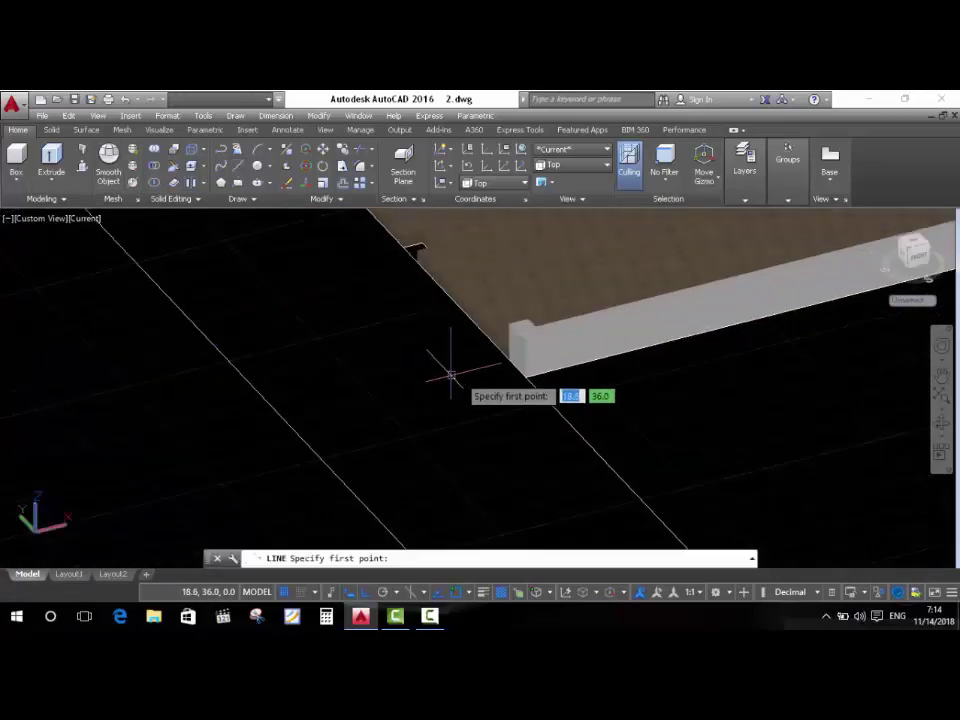
{"action": "left_click", "coordinate": [508, 358]}
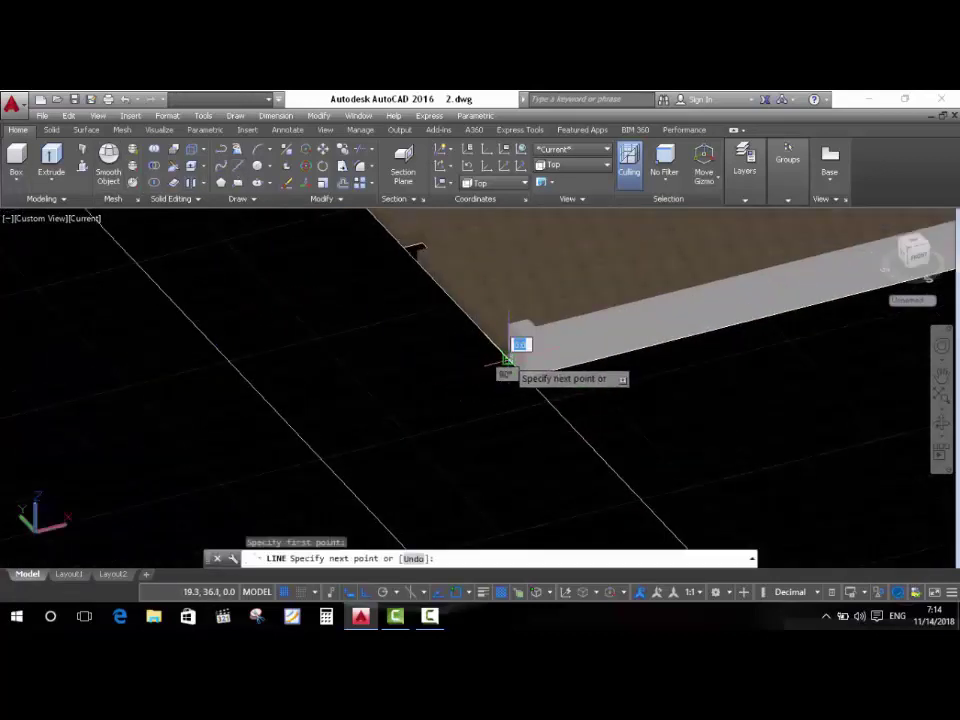
{"action": "type", "text": "1.5"}
{"action": "left_click", "coordinate": [357, 384]}
{"action": "key", "text": "Return"}
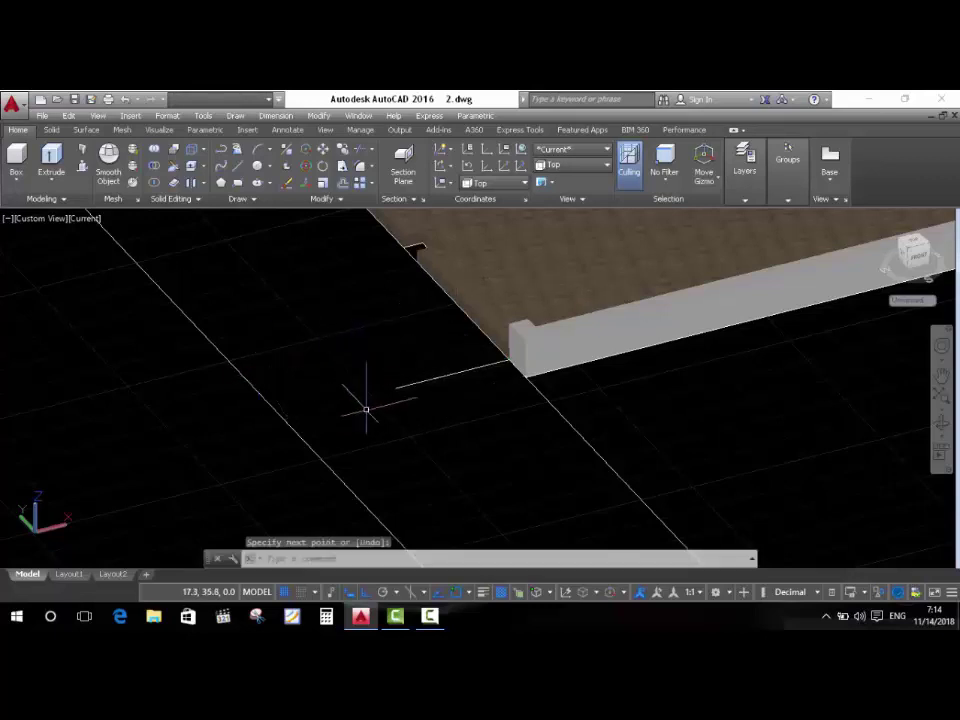
{"action": "middle_click_drag", "start_coordinate": [364, 399], "coordinate": [338, 357]}
{"action": "key", "text": "Return"}
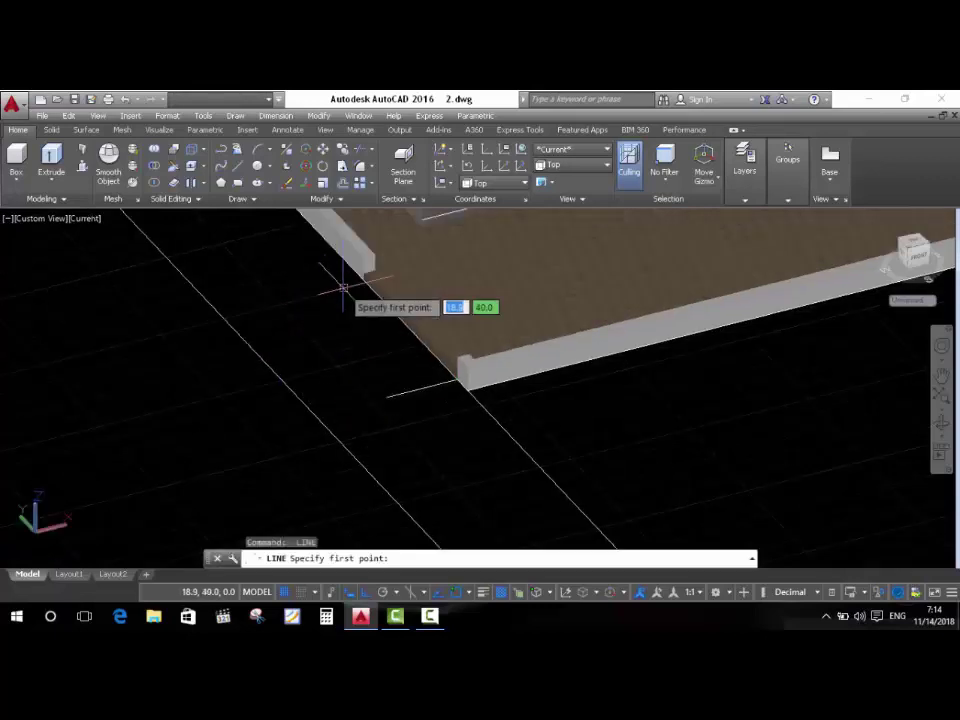
{"action": "scroll", "coordinate": [332, 274], "scroll_direction": "up", "scroll_amount": 3}
{"action": "left_click", "coordinate": [398, 270]}
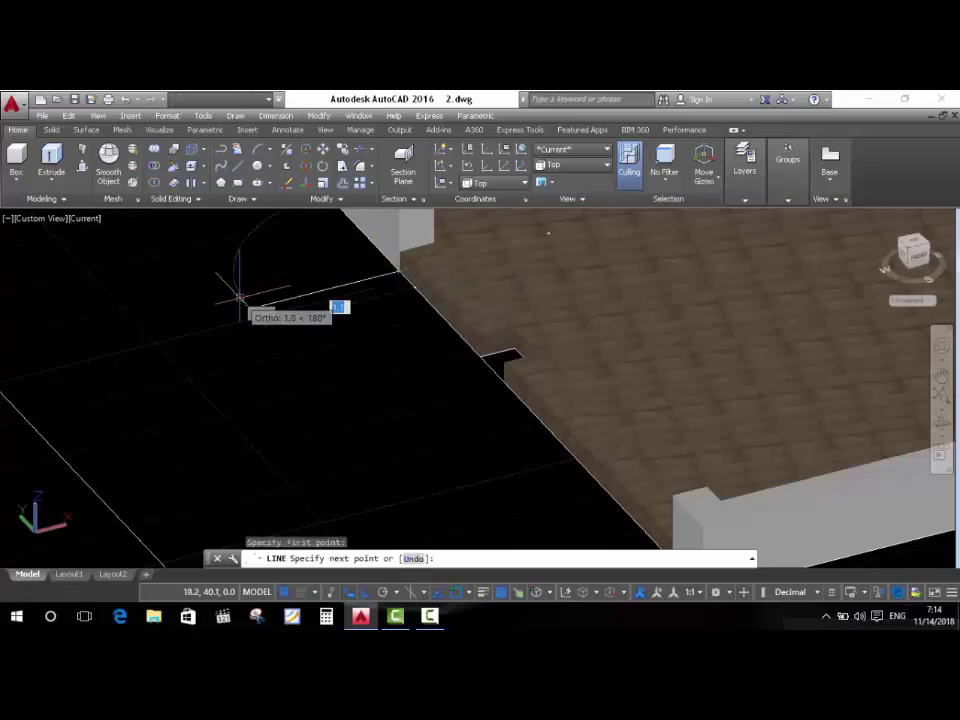
{"action": "type", "text": "1.5"}
{"action": "middle_click_drag", "start_coordinate": [240, 298], "coordinate": [184, 222]}
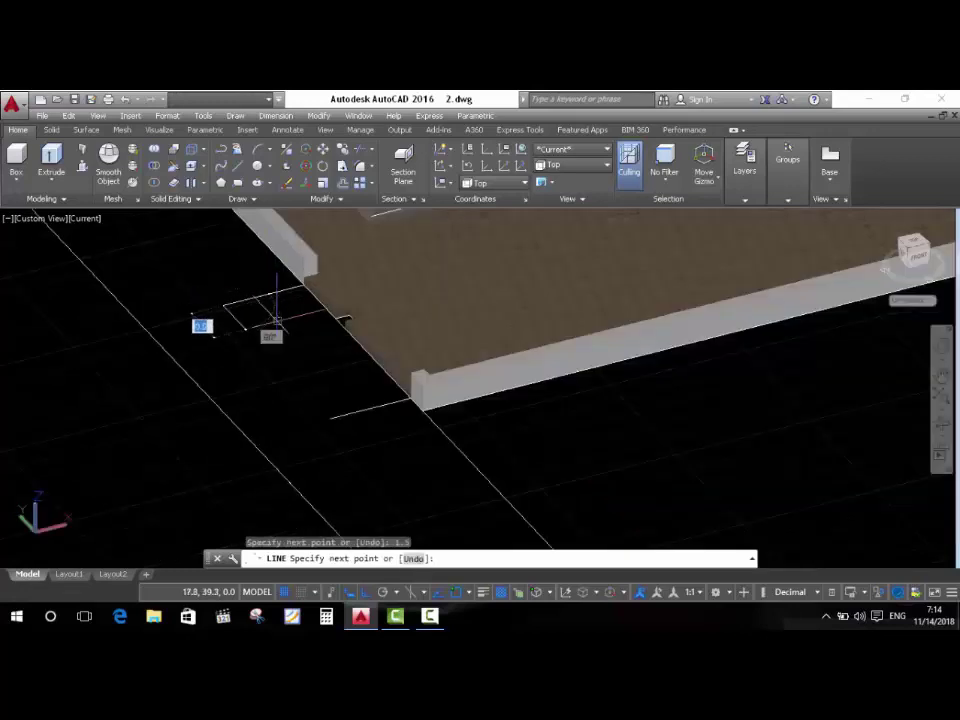
{"action": "key", "text": "Return"}
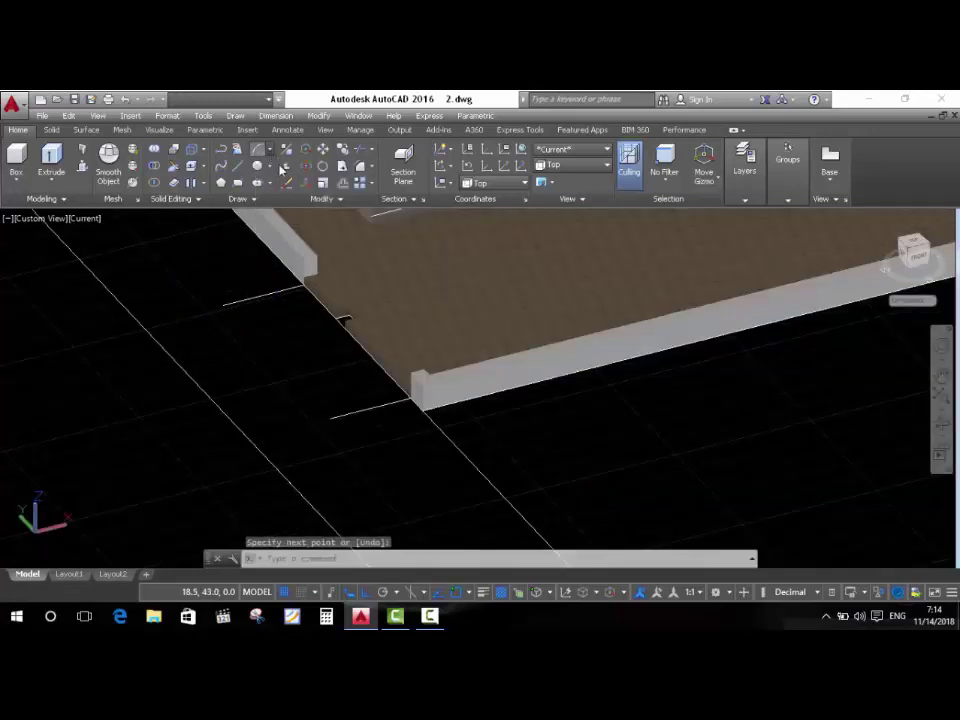
{"action": "left_click", "coordinate": [268, 148]}
Draw curved kerb arcs (start, end, direction) joining the corner stubs to the road lines.
{"action": "key", "text": "Escape"}
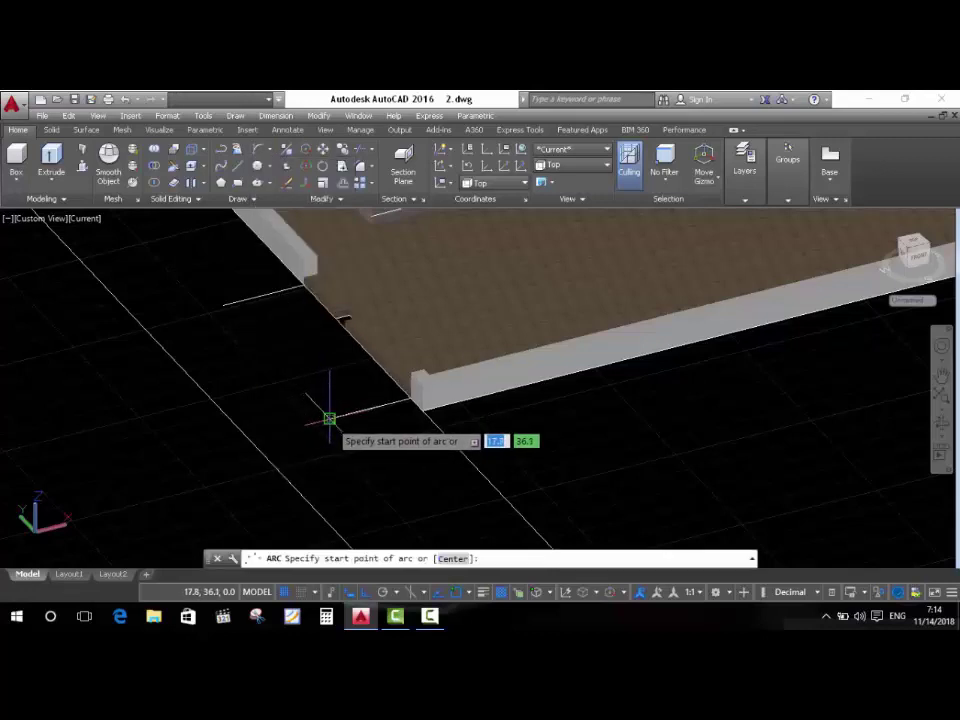
{"action": "left_click", "coordinate": [330, 416]}
{"action": "left_click", "coordinate": [310, 501]}
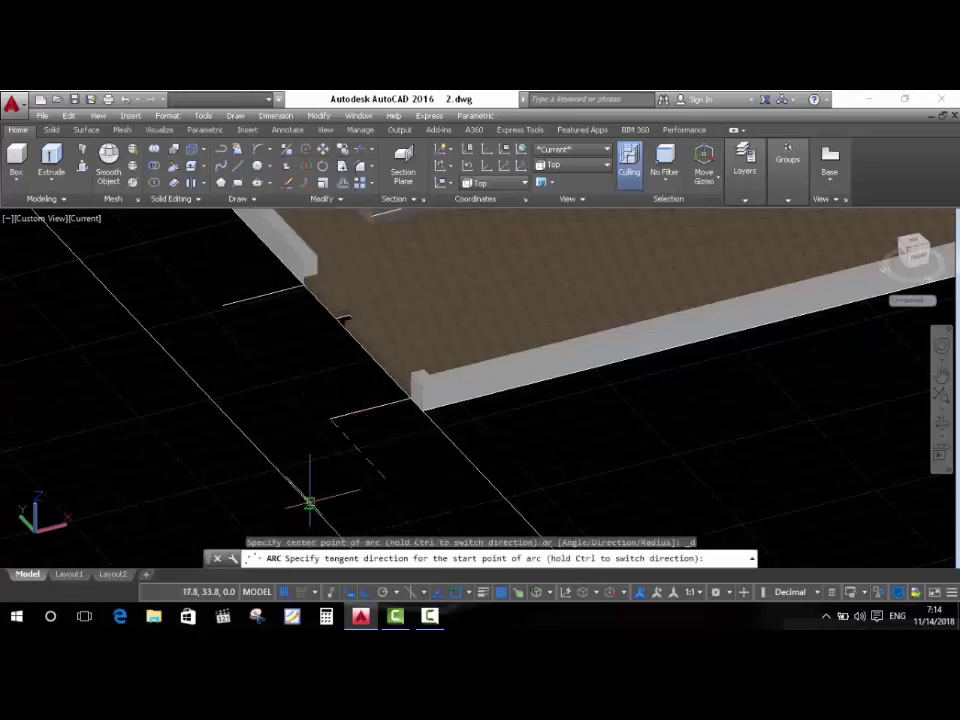
{"action": "left_click", "coordinate": [298, 454]}
{"action": "key", "text": "Return"}
{"action": "left_click", "coordinate": [222, 303]}
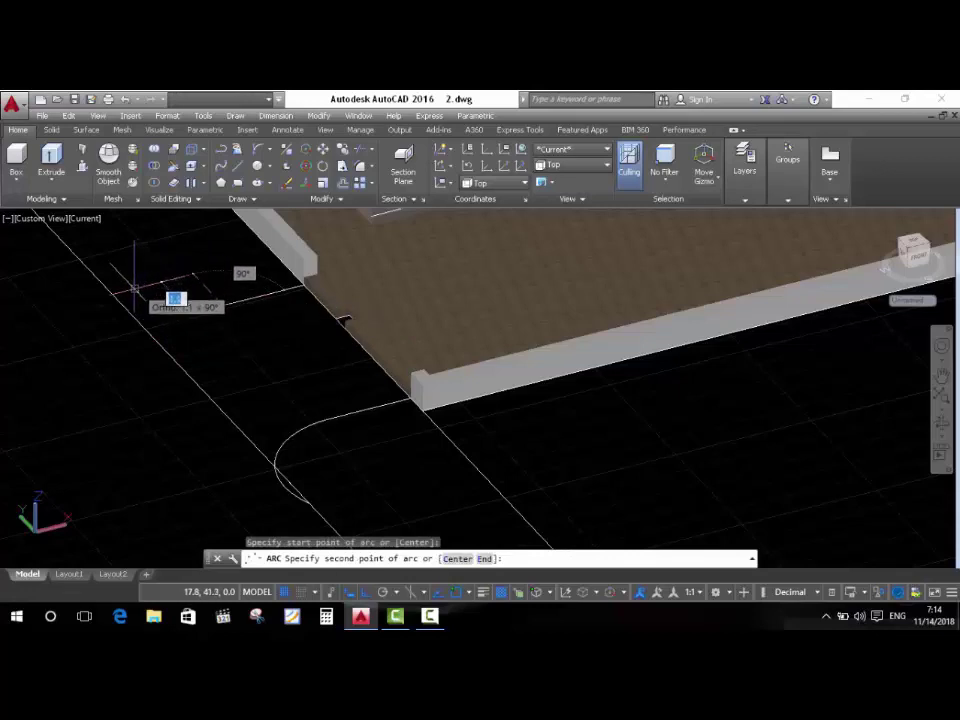
{"action": "left_click", "coordinate": [123, 292]}
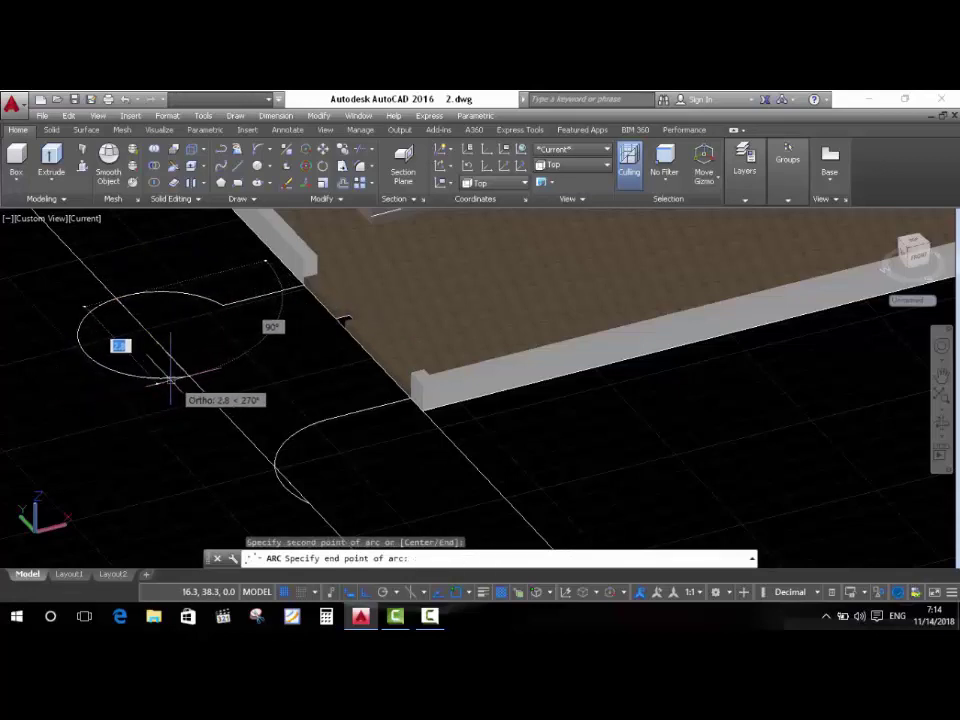
{"action": "key", "text": "Return"}
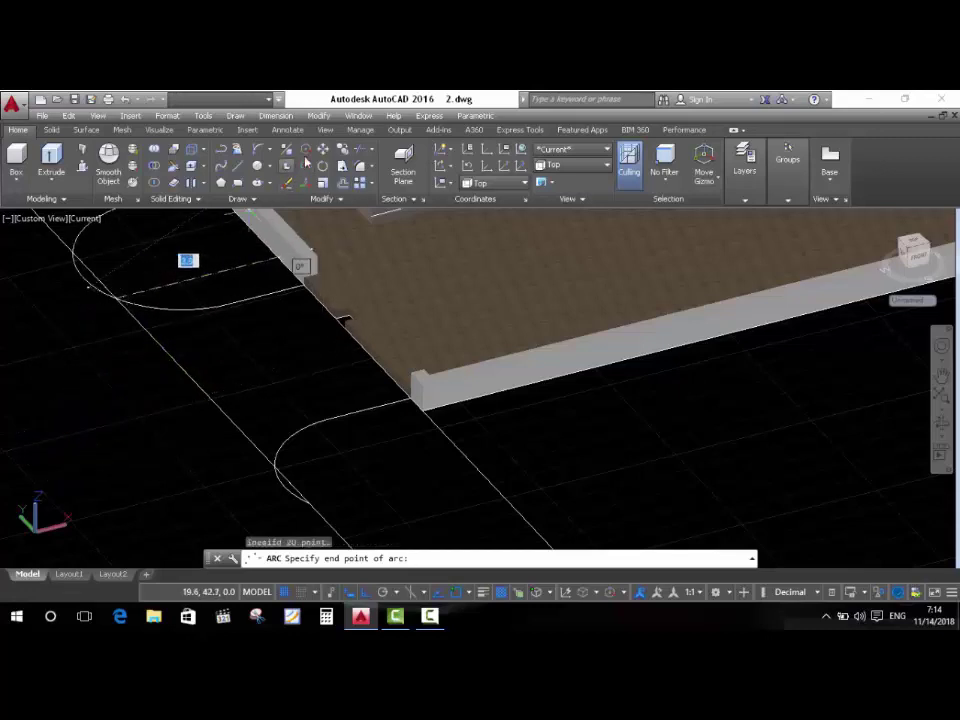
{"action": "left_click", "coordinate": [254, 151]}
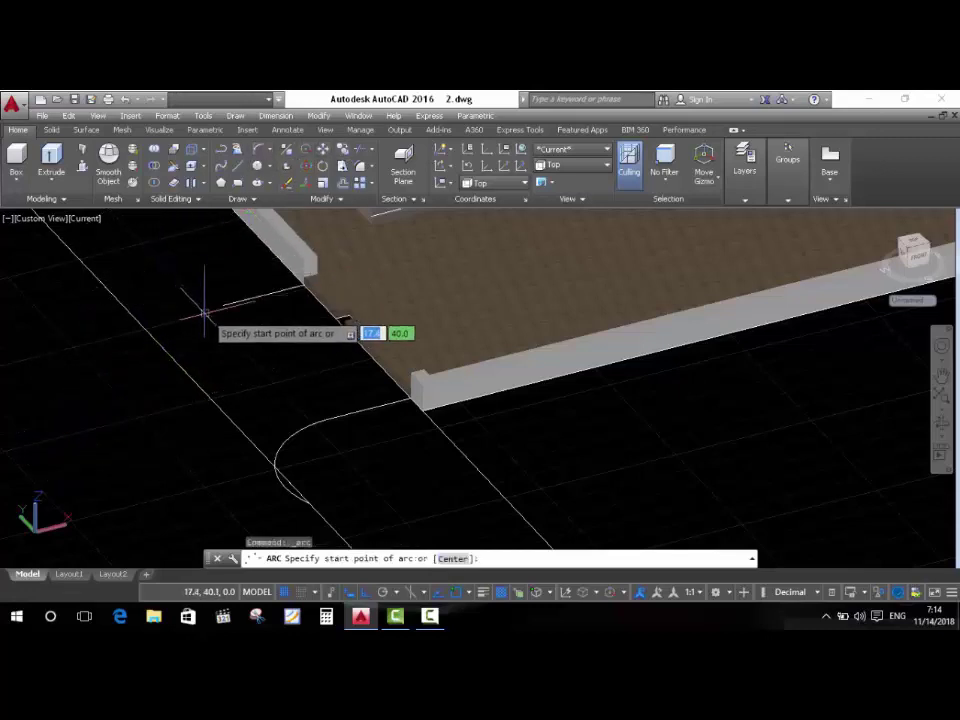
{"action": "left_click", "coordinate": [302, 287]}
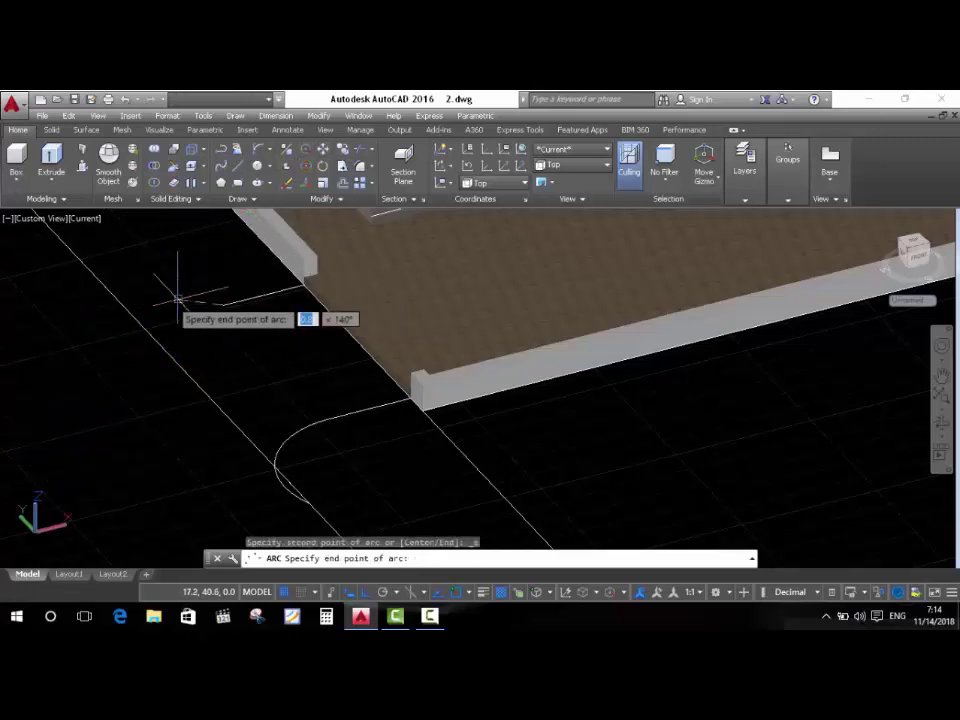
{"action": "left_click", "coordinate": [126, 306]}
{"action": "left_click", "coordinate": [144, 398]}
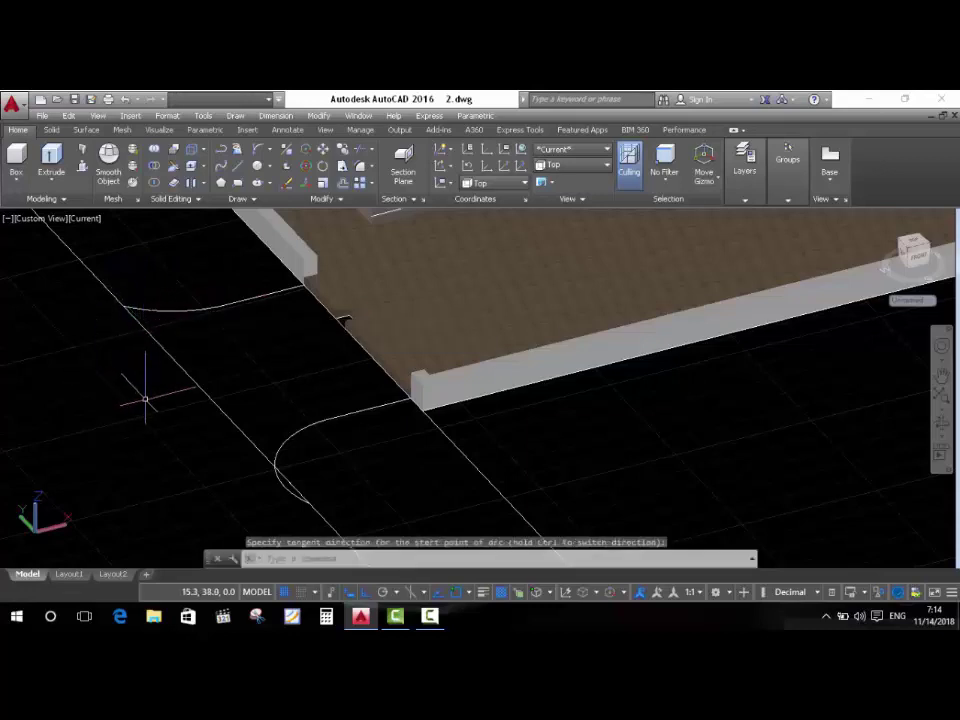
{"action": "type", "text": "tr"}
Trim away the overshooting line segment beyond the arc.
{"action": "key", "text": "Return"}
{"action": "key", "text": "Return"}
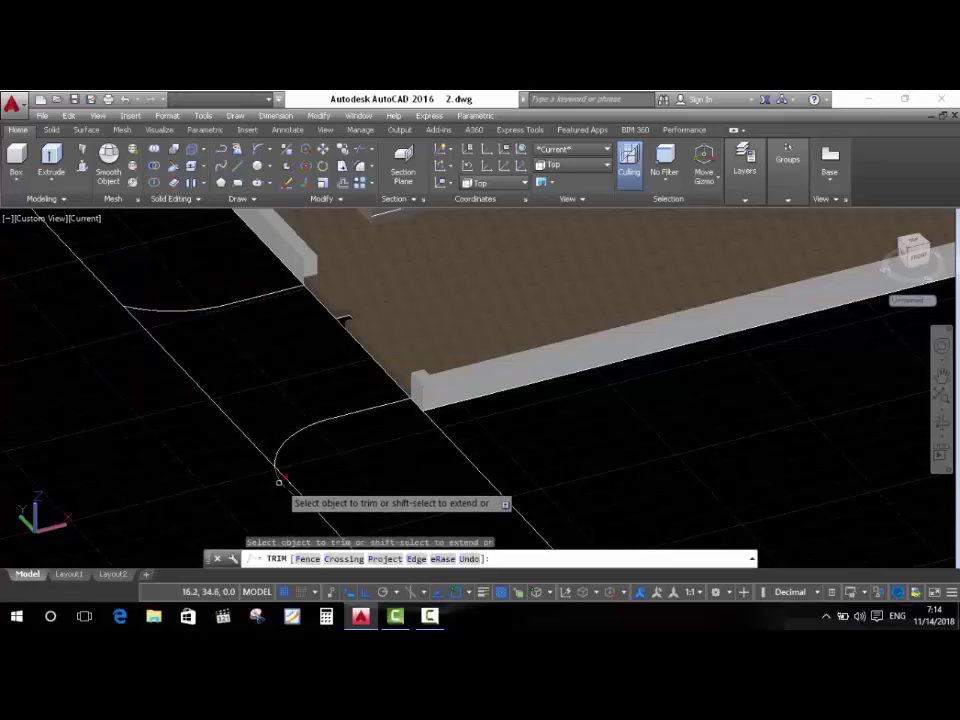
{"action": "left_click", "coordinate": [144, 306]}
{"action": "key", "text": "Return"}
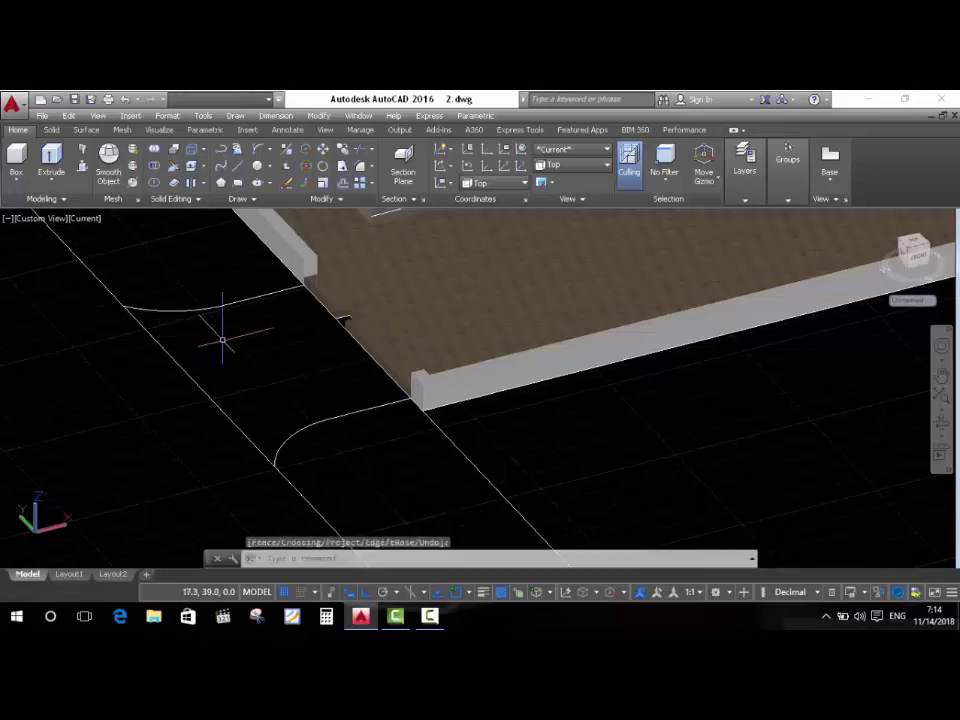
{"action": "scroll", "coordinate": [221, 332], "scroll_direction": "down", "scroll_amount": 5}
{"action": "scroll", "coordinate": [300, 300], "scroll_direction": "down", "scroll_amount": 3}
{"action": "scroll", "coordinate": [222, 335], "scroll_direction": "down", "scroll_amount": 4}
{"action": "scroll", "coordinate": [222, 335], "scroll_direction": "down", "scroll_amount": 2}
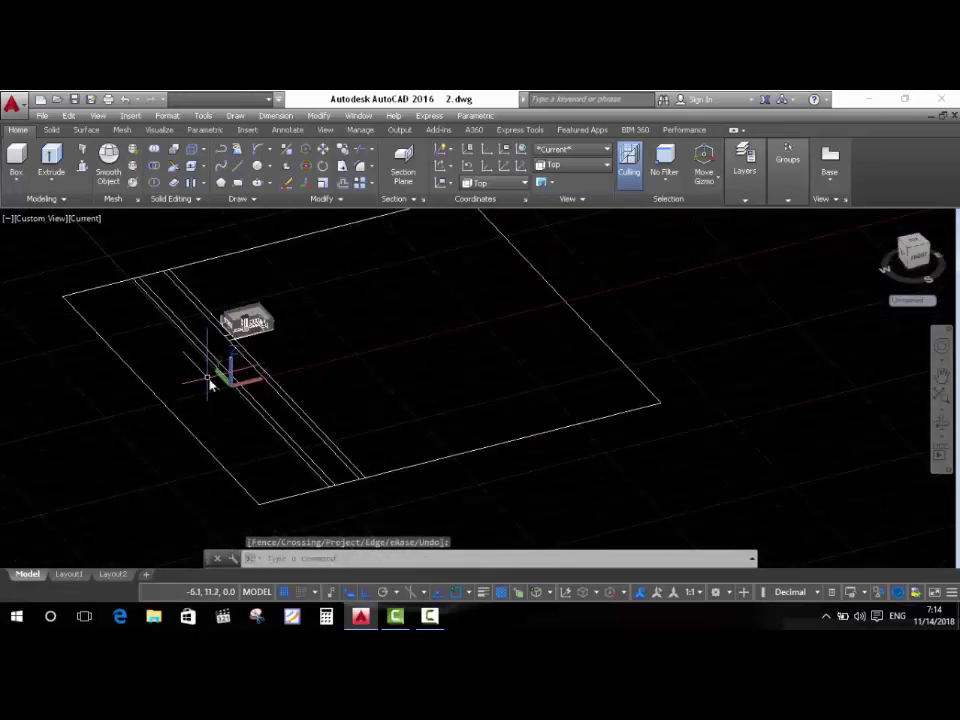
{"action": "type", "text": "bo"}
{"action": "key", "text": "Return"}
Create boundary polylines by picking points inside two site regions.
{"action": "left_click", "coordinate": [336, 194]}
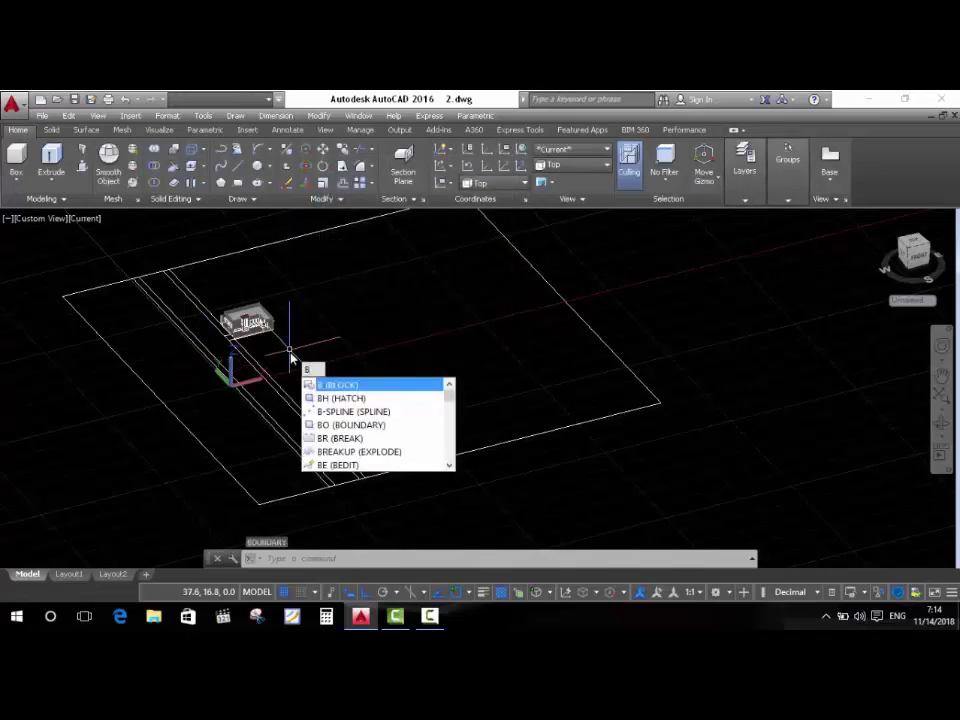
{"action": "type", "text": "o"}
{"action": "key", "text": "Return"}
{"action": "left_click", "coordinate": [354, 349]}
{"action": "left_click", "coordinate": [407, 321]}
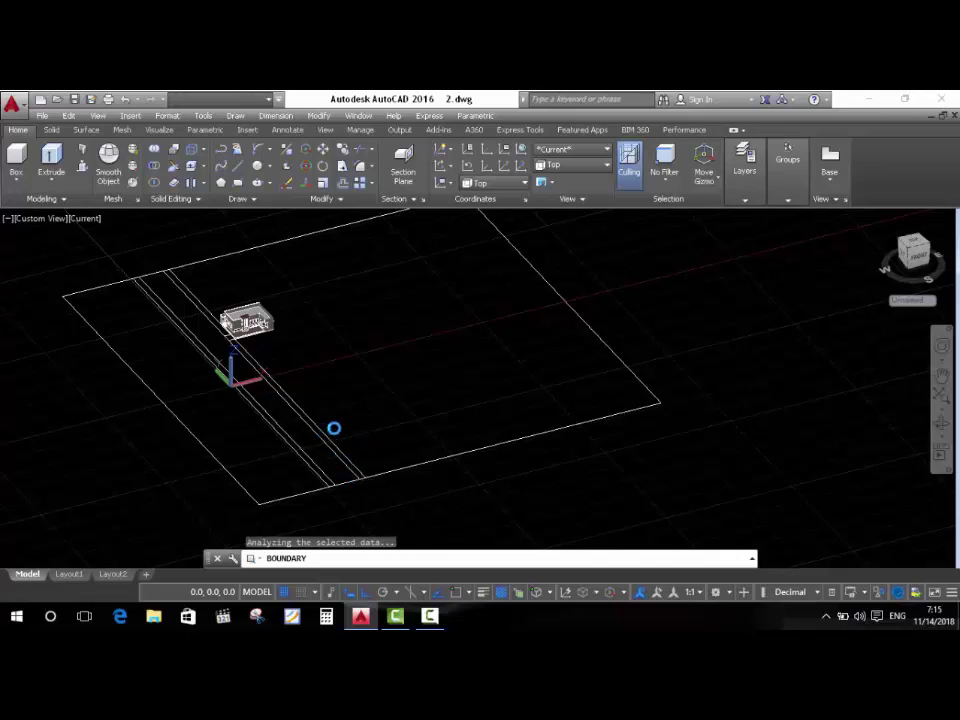
{"action": "scroll", "coordinate": [365, 482], "scroll_direction": "down", "scroll_amount": 2}
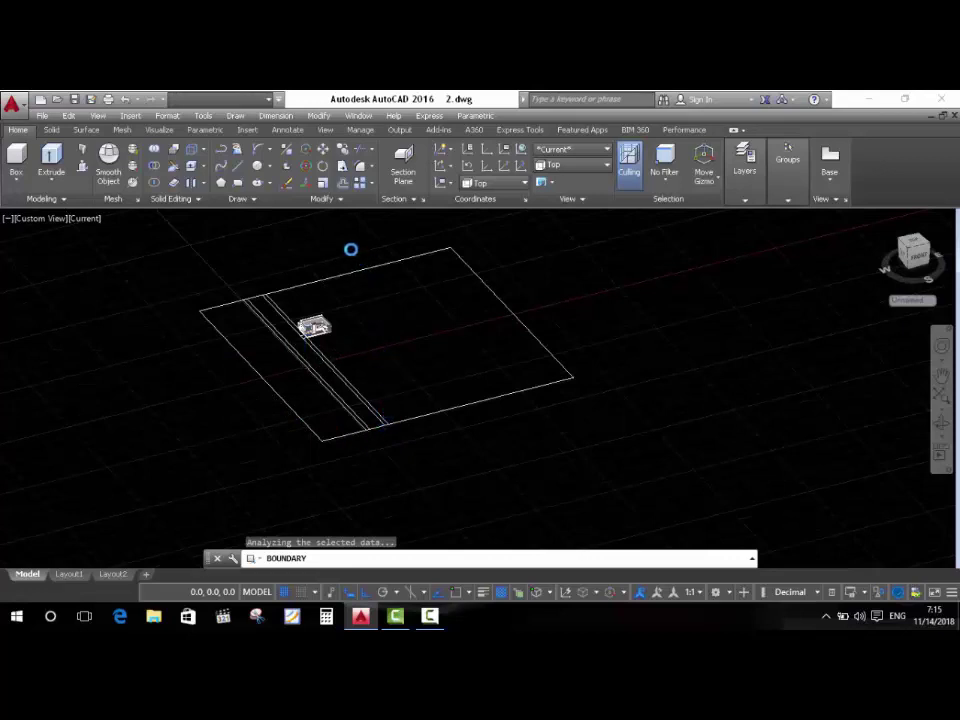
{"action": "scroll", "coordinate": [351, 356], "scroll_direction": "up", "scroll_amount": 2}
{"action": "scroll", "coordinate": [356, 341], "scroll_direction": "down", "scroll_amount": 2}
{"action": "scroll", "coordinate": [331, 261], "scroll_direction": "up", "scroll_amount": 2}
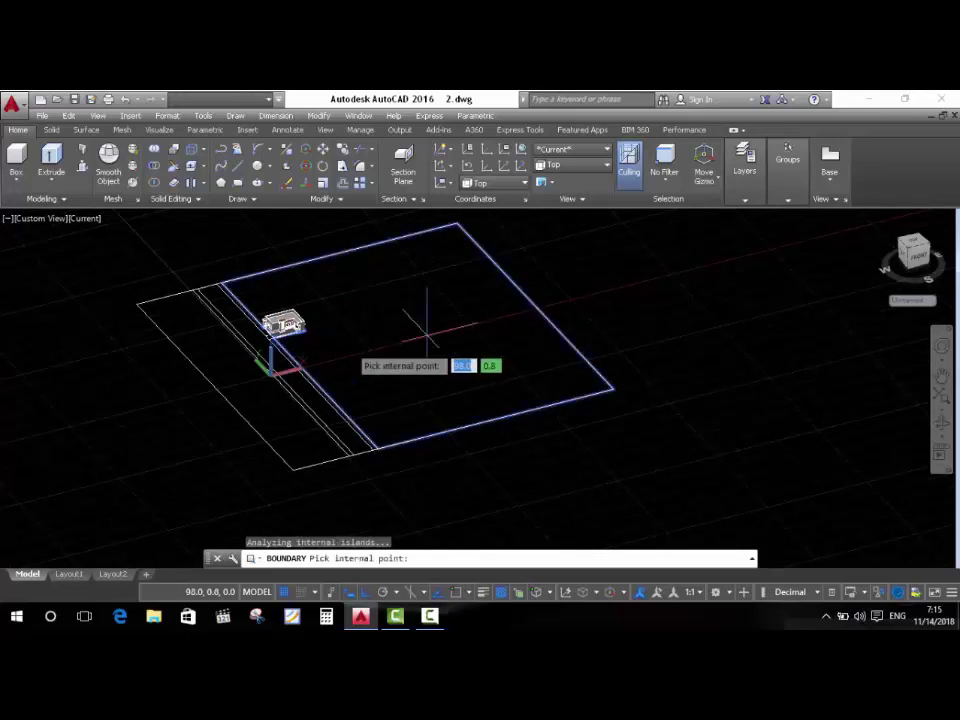
{"action": "key", "text": "Return"}
Create a closed boundary polyline around the large plot beside the road.
{"action": "scroll", "coordinate": [355, 425], "scroll_direction": "up", "scroll_amount": 1}
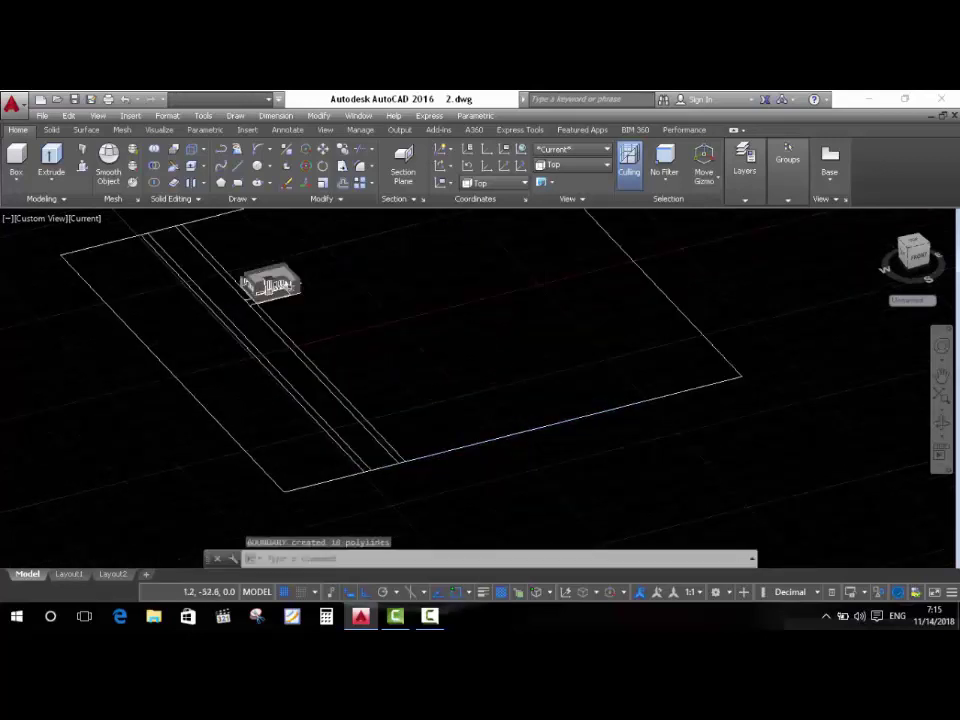
{"action": "scroll", "coordinate": [354, 429], "scroll_direction": "up", "scroll_amount": 1}
{"action": "scroll", "coordinate": [354, 418], "scroll_direction": "down", "scroll_amount": 1}
{"action": "key", "text": "Return"}
{"action": "key", "text": "Return"}
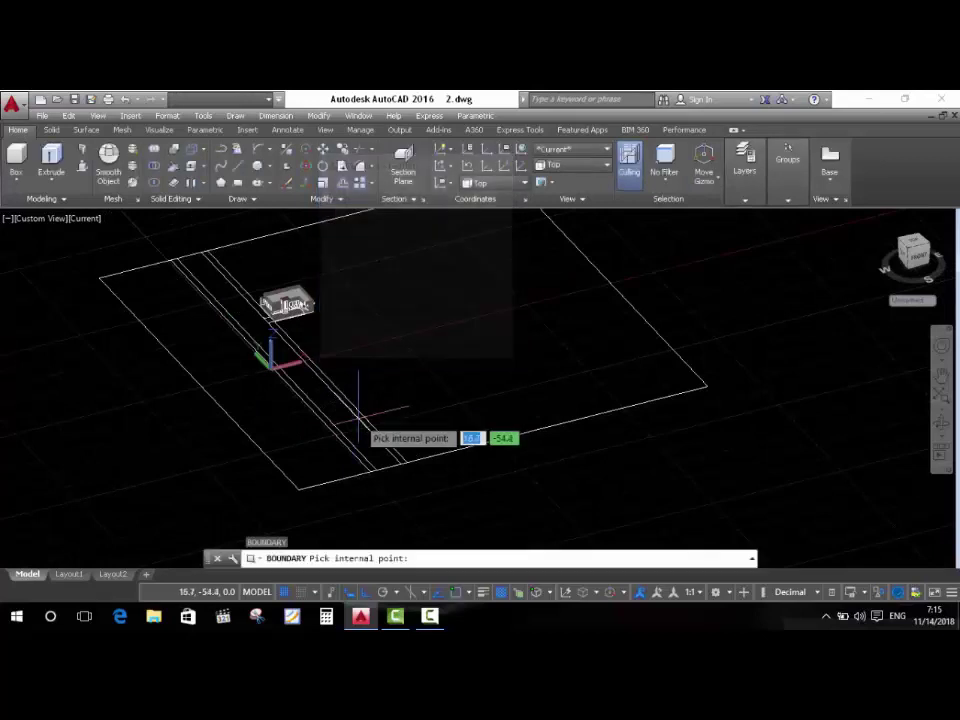
{"action": "left_click", "coordinate": [361, 419]}
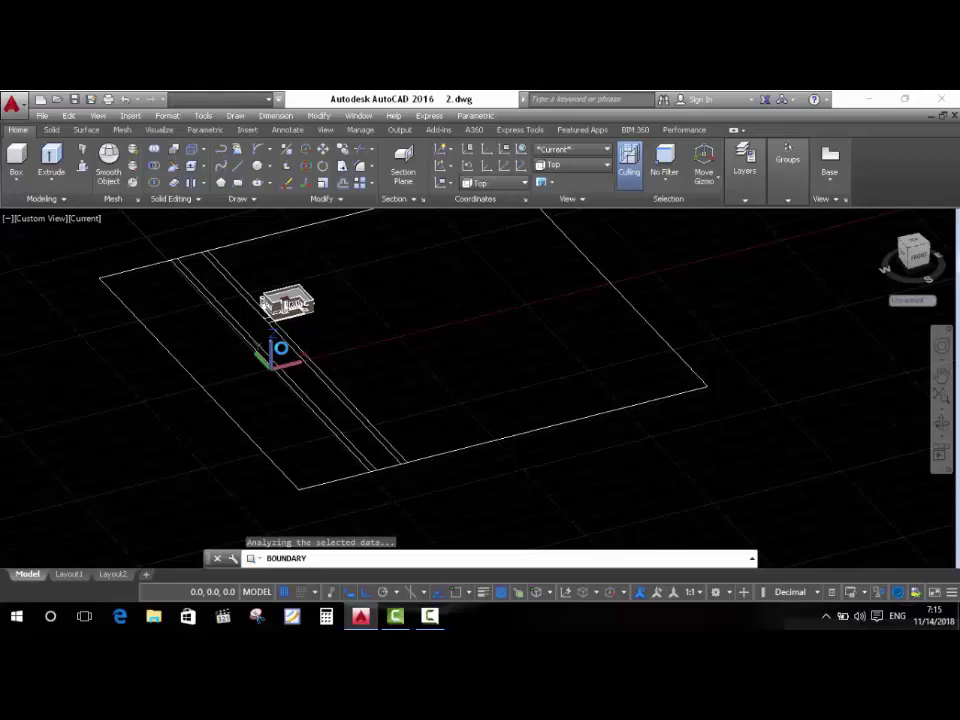
{"action": "key", "text": "Return"}
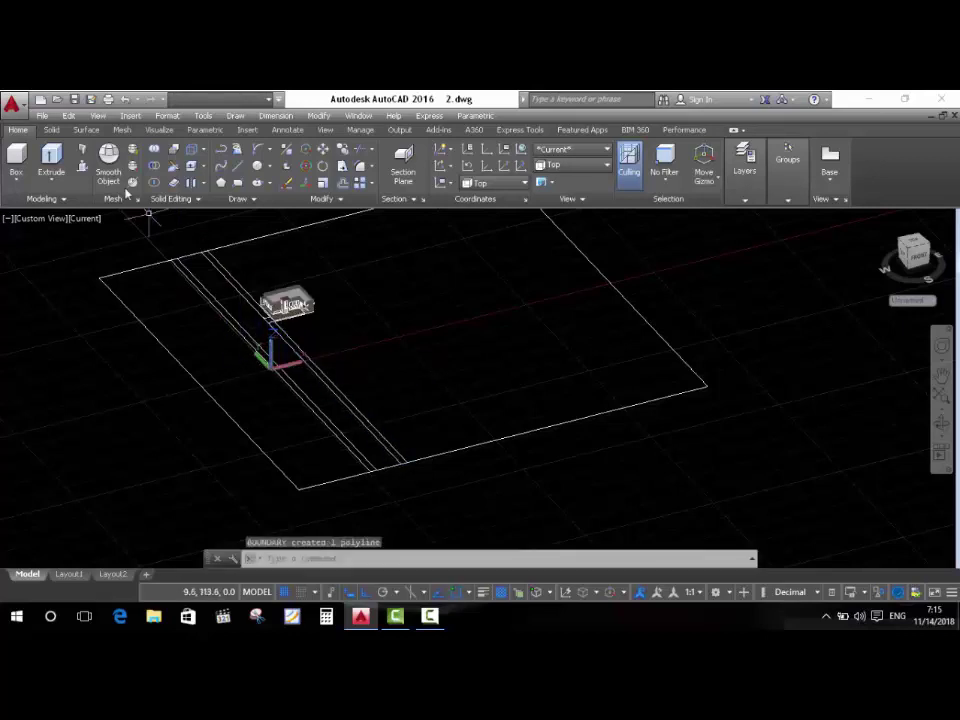
Press-pull the large plot area into a 0.15-thick slab.
{"action": "left_click", "coordinate": [82, 150]}
{"action": "scroll", "coordinate": [450, 363], "scroll_direction": "down", "scroll_amount": 2}
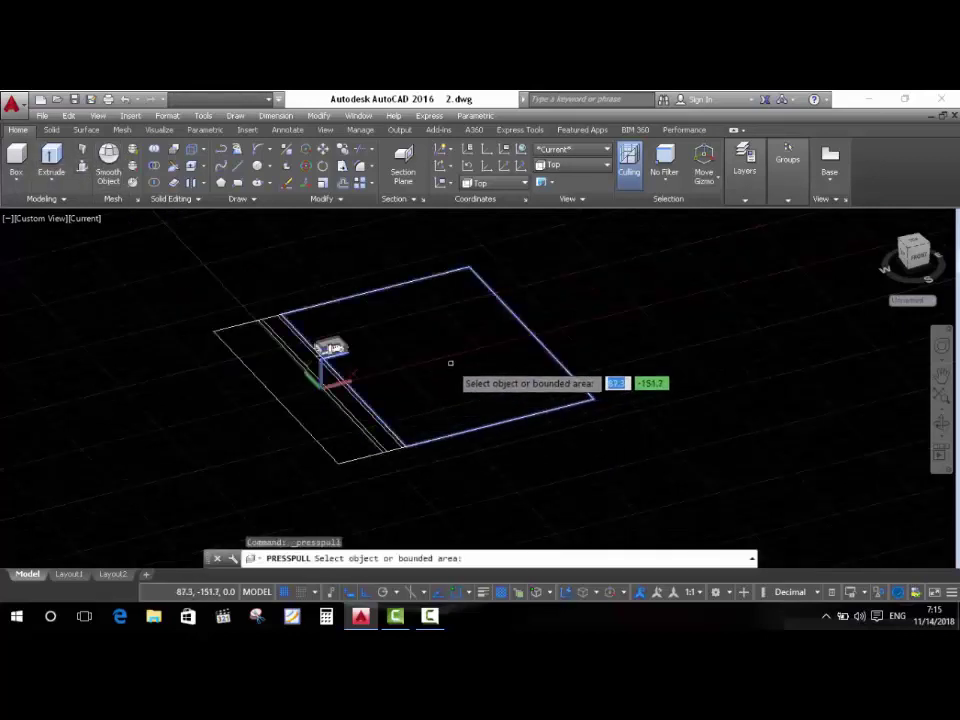
{"action": "left_click", "coordinate": [450, 392]}
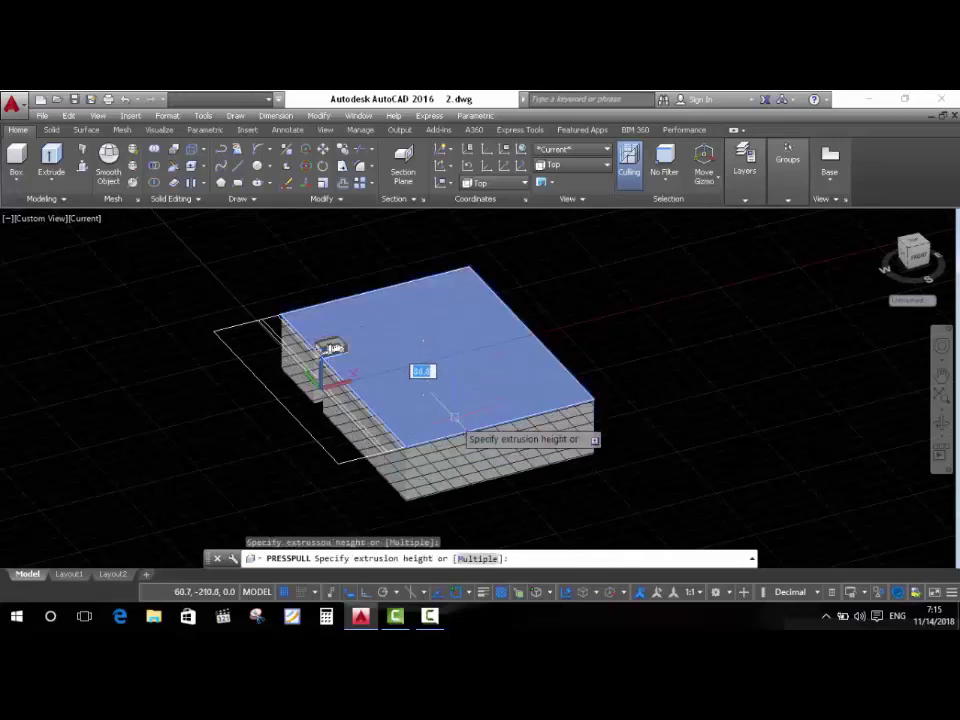
{"action": "type", "text": "0.15"}
{"action": "key", "text": "Return"}
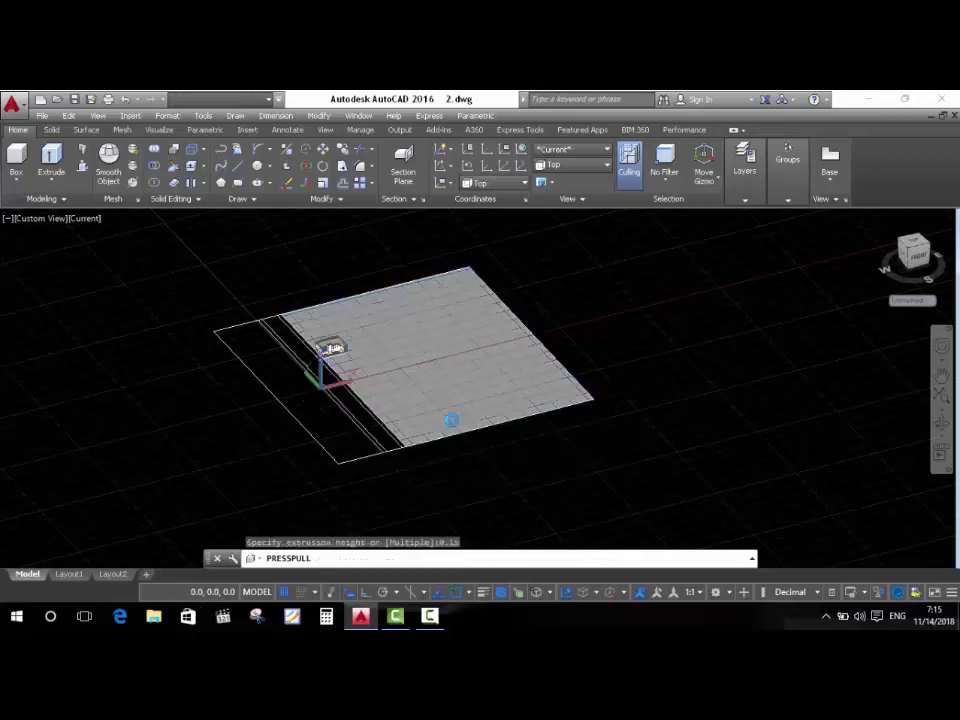
{"action": "scroll", "coordinate": [430, 445], "scroll_direction": "up", "scroll_amount": 3}
{"action": "middle_click_drag", "start_coordinate": [428, 455], "coordinate": [435, 463], "text": "shift"}
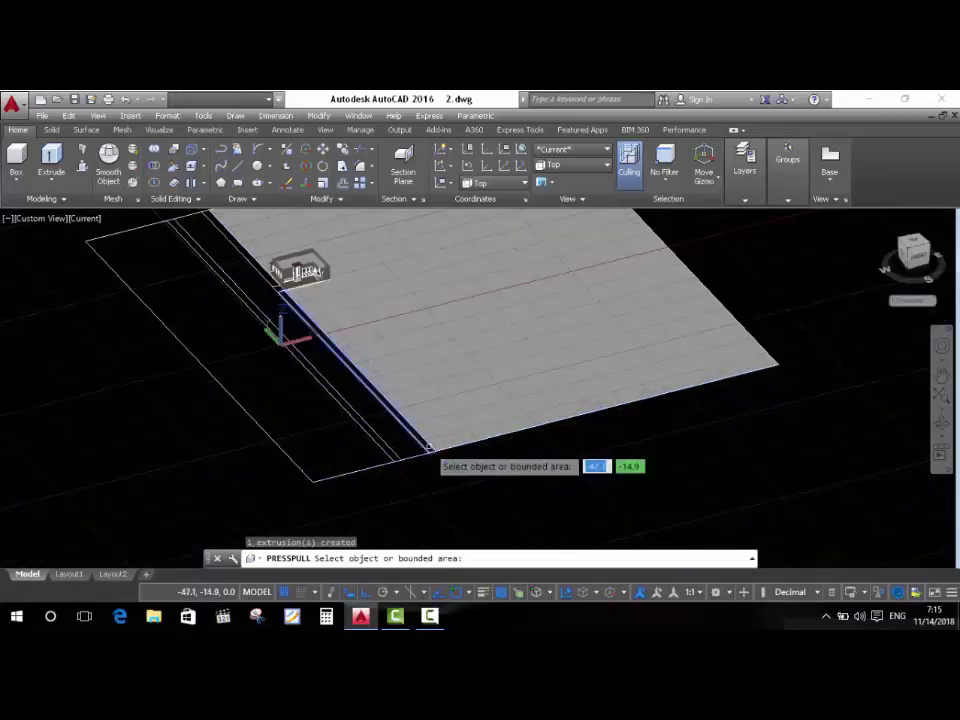
{"action": "left_click", "coordinate": [435, 465]}
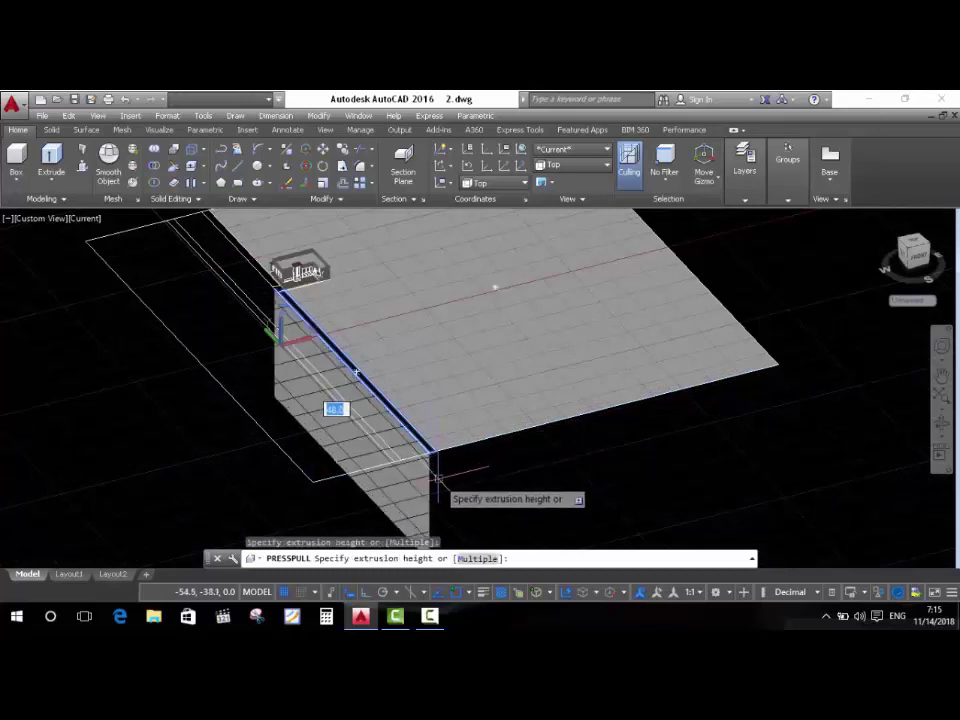
{"action": "type", "text": "0.15"}
{"action": "key", "text": "Return"}
Press-pull the slab's side faces, pulling the one near the house by -12.
{"action": "scroll", "coordinate": [426, 443], "scroll_direction": "up", "scroll_amount": 2}
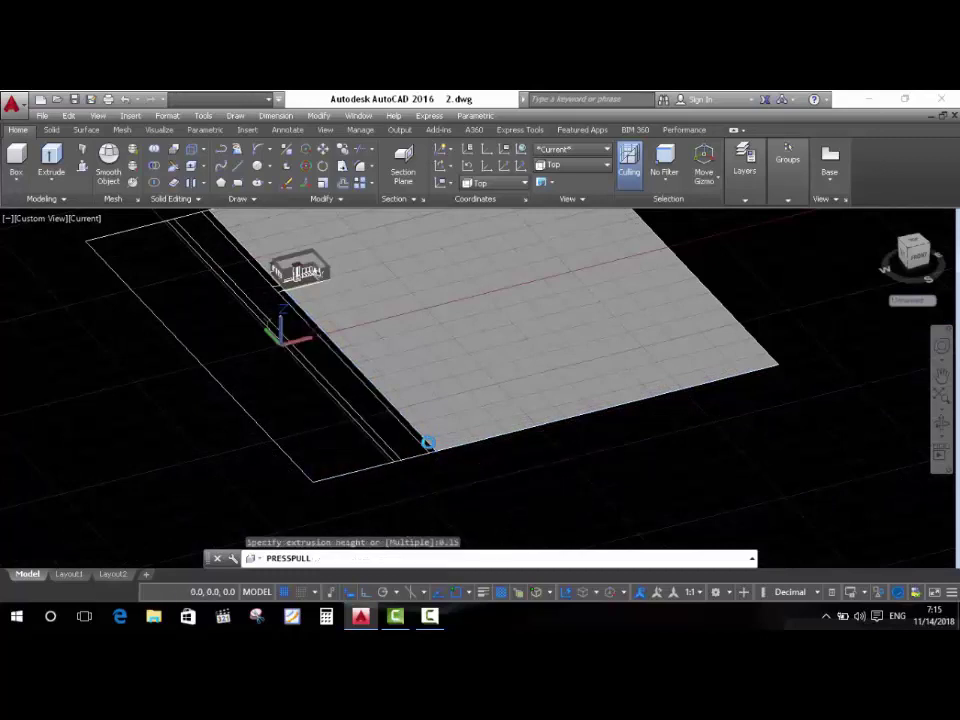
{"action": "scroll", "coordinate": [426, 443], "scroll_direction": "up", "scroll_amount": 2}
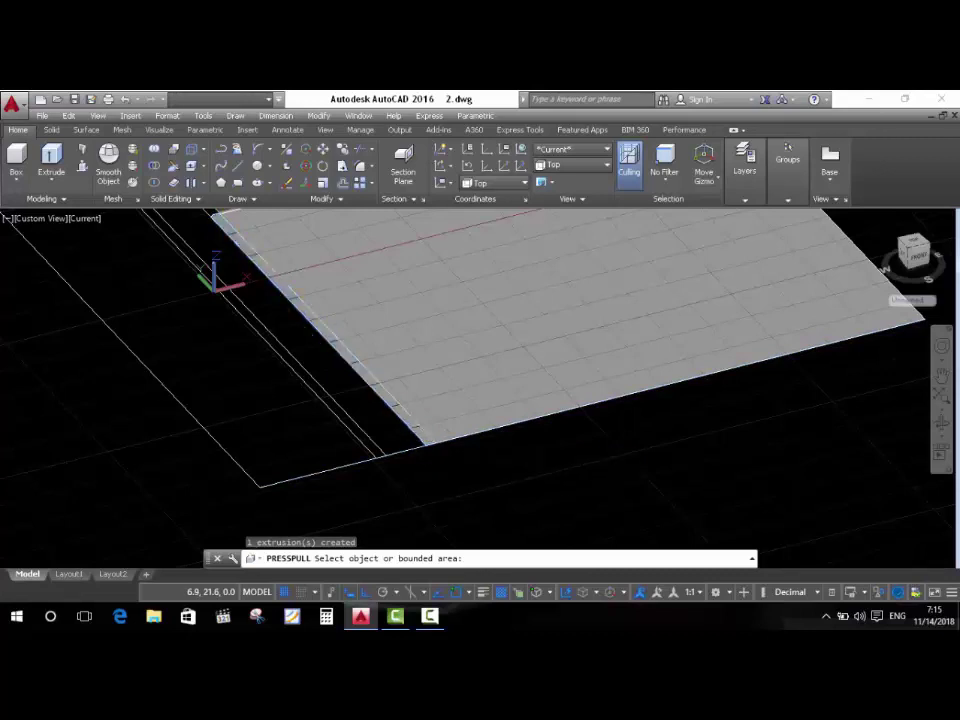
{"action": "left_click", "coordinate": [426, 440]}
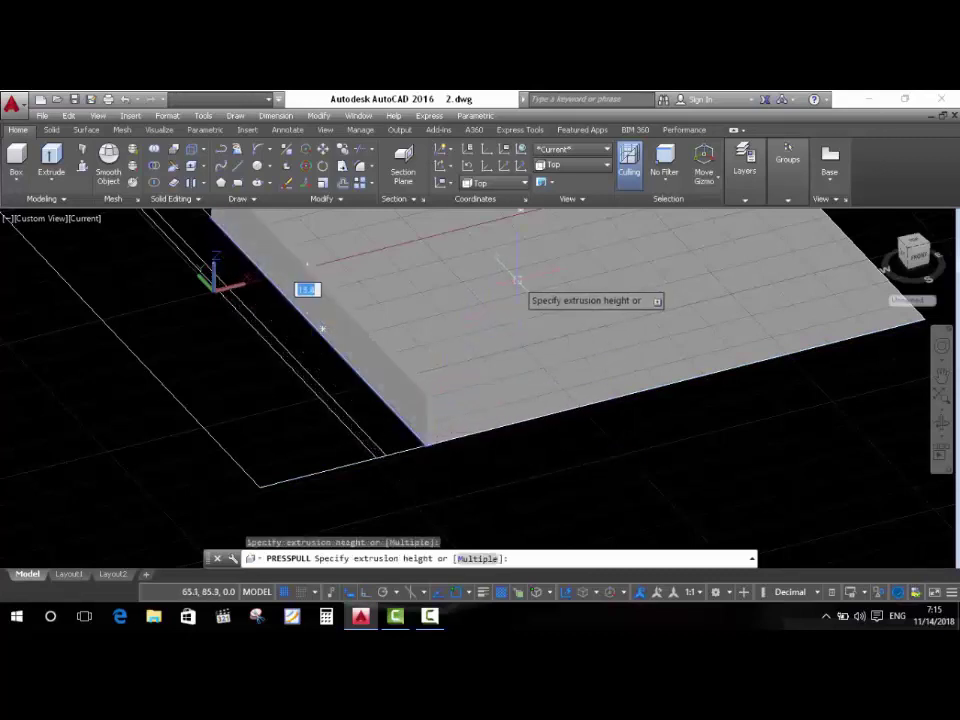
{"action": "type", "text": "0."}
{"action": "key", "text": "Return"}
{"action": "scroll", "coordinate": [452, 463], "scroll_direction": "down", "scroll_amount": 3}
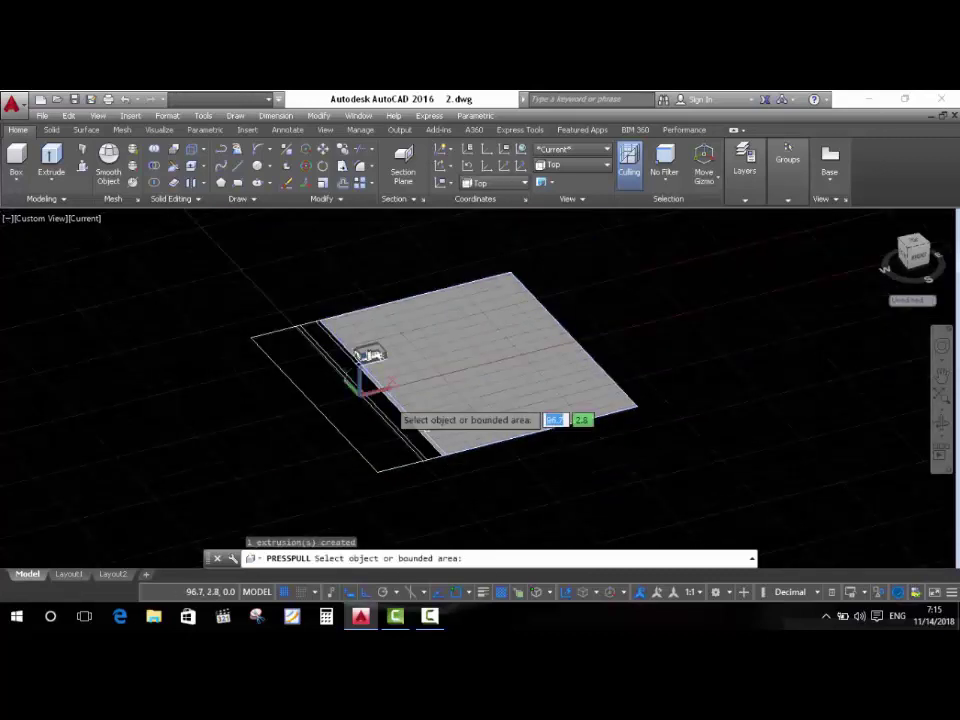
{"action": "scroll", "coordinate": [330, 312], "scroll_direction": "up", "scroll_amount": 1}
{"action": "scroll", "coordinate": [317, 318], "scroll_direction": "up", "scroll_amount": 2}
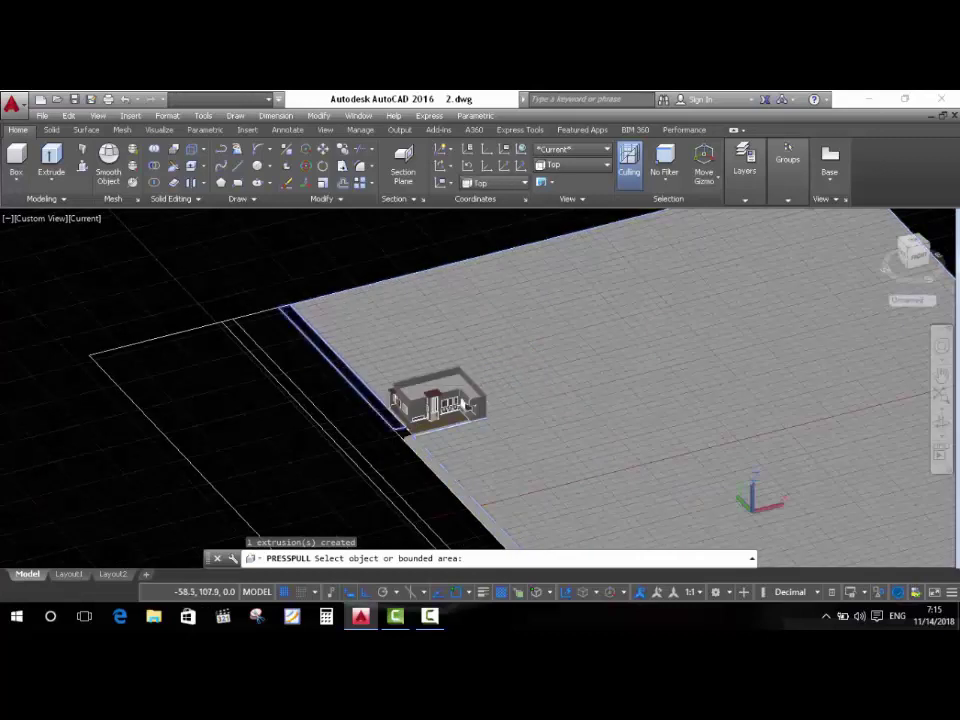
{"action": "left_click", "coordinate": [335, 350]}
{"action": "type", "text": "-12"}
{"action": "key", "text": "Return"}
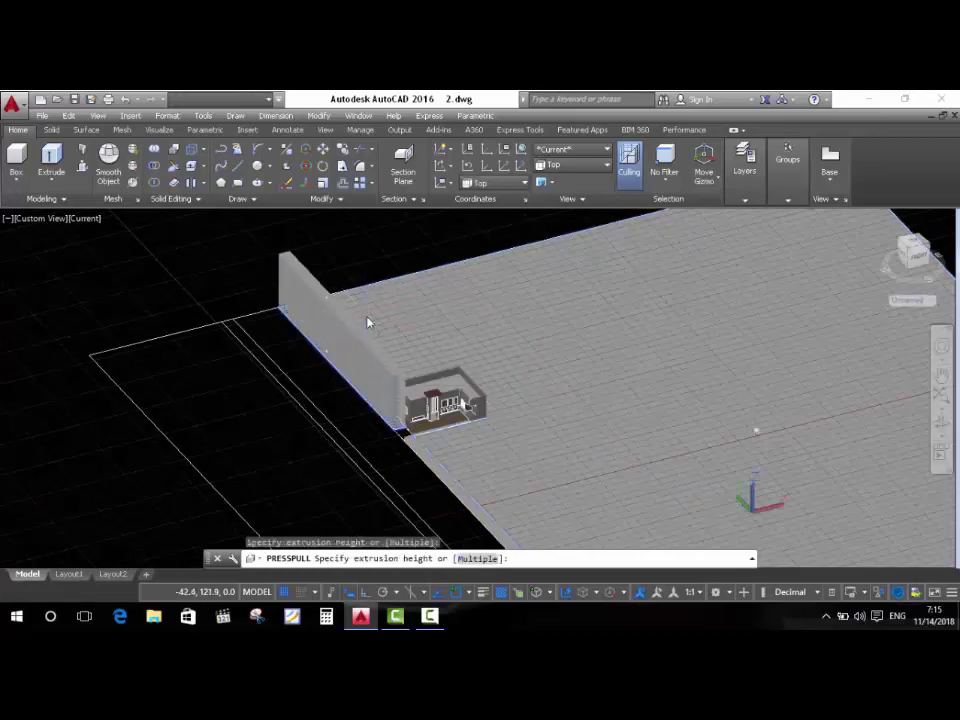
{"action": "scroll", "coordinate": [270, 291], "scroll_direction": "down", "scroll_amount": 2}
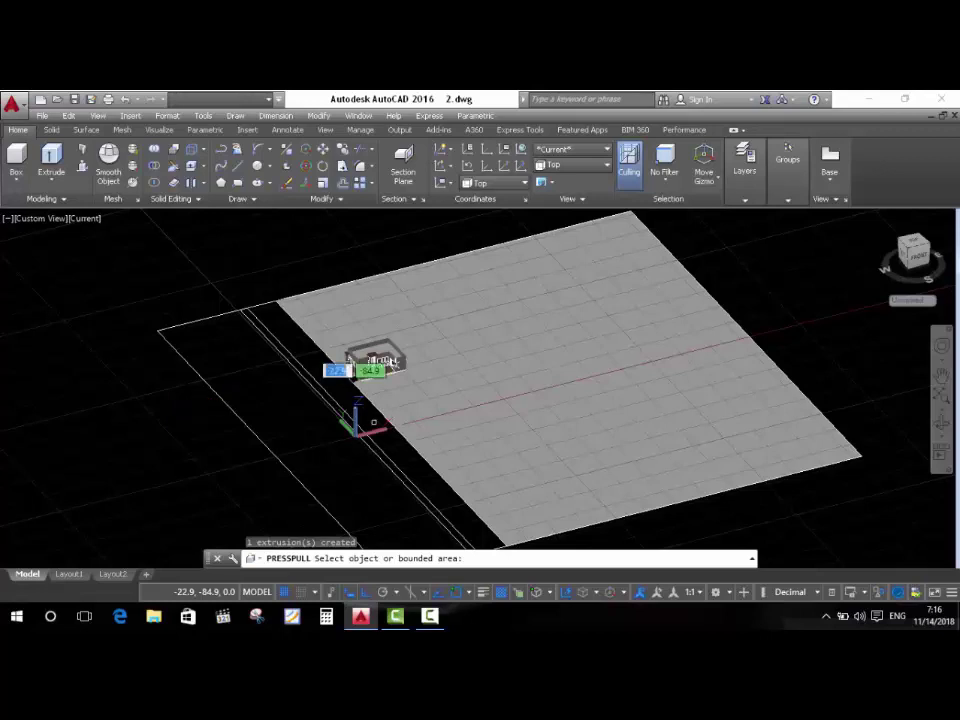
{"action": "scroll", "coordinate": [298, 341], "scroll_direction": "down", "scroll_amount": 2}
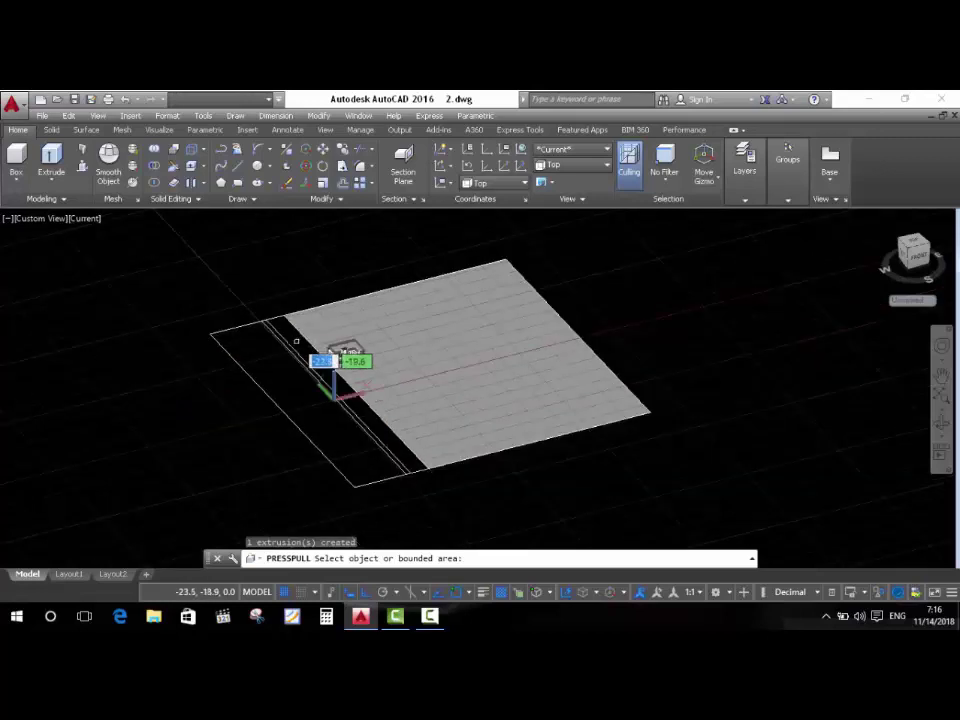
{"action": "scroll", "coordinate": [297, 341], "scroll_direction": "up", "scroll_amount": 2}
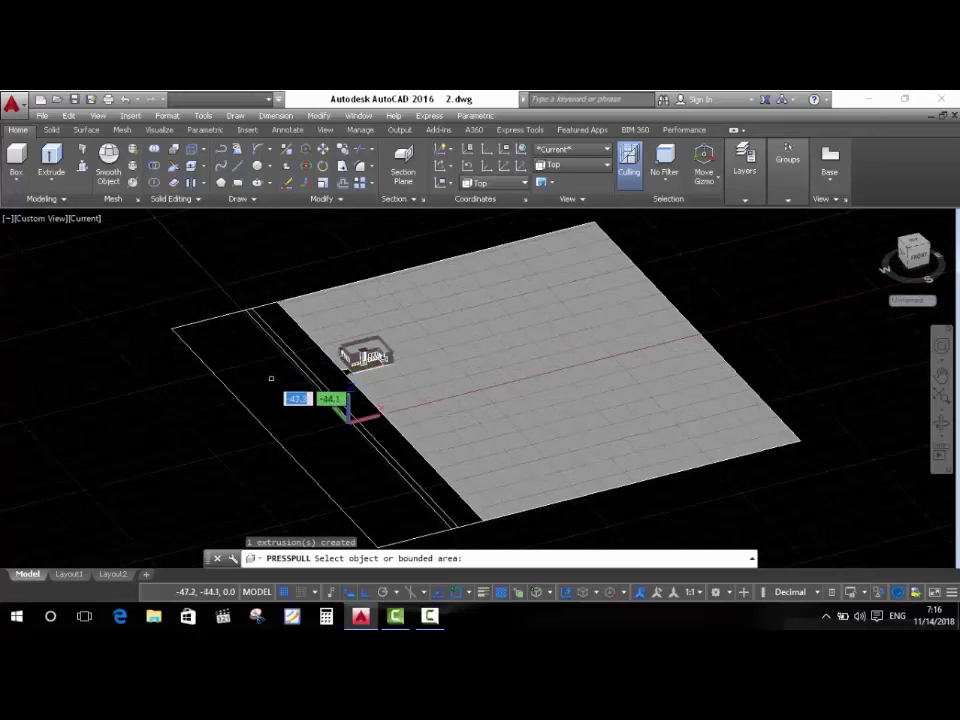
Press-pull the road strip and the next strip up by 0.1.
{"action": "left_click", "coordinate": [271, 378]}
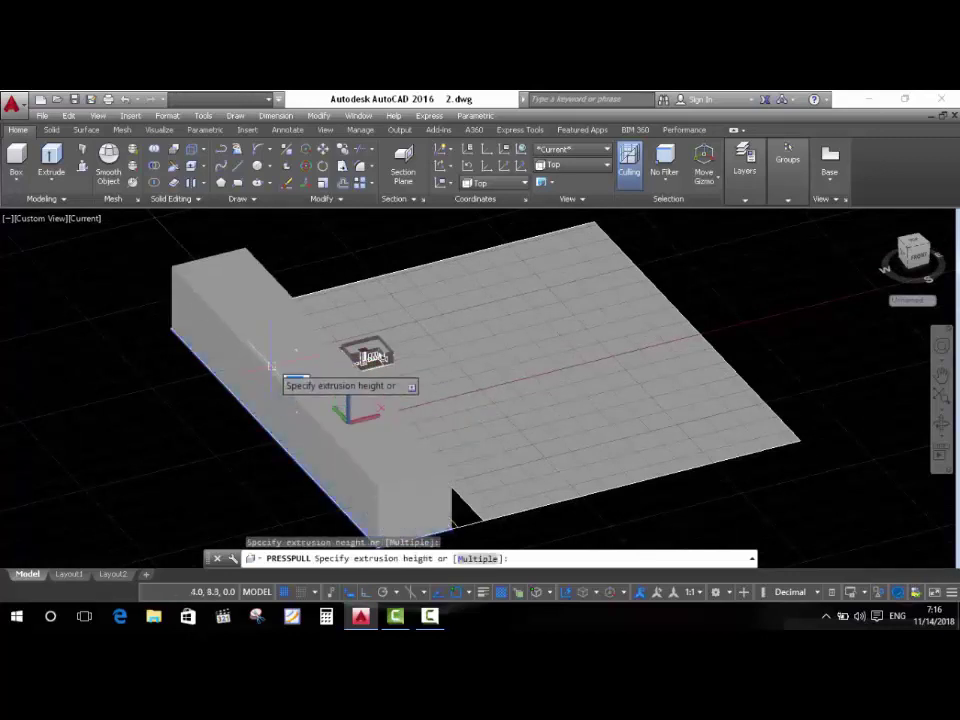
{"action": "type", "text": "0.1"}
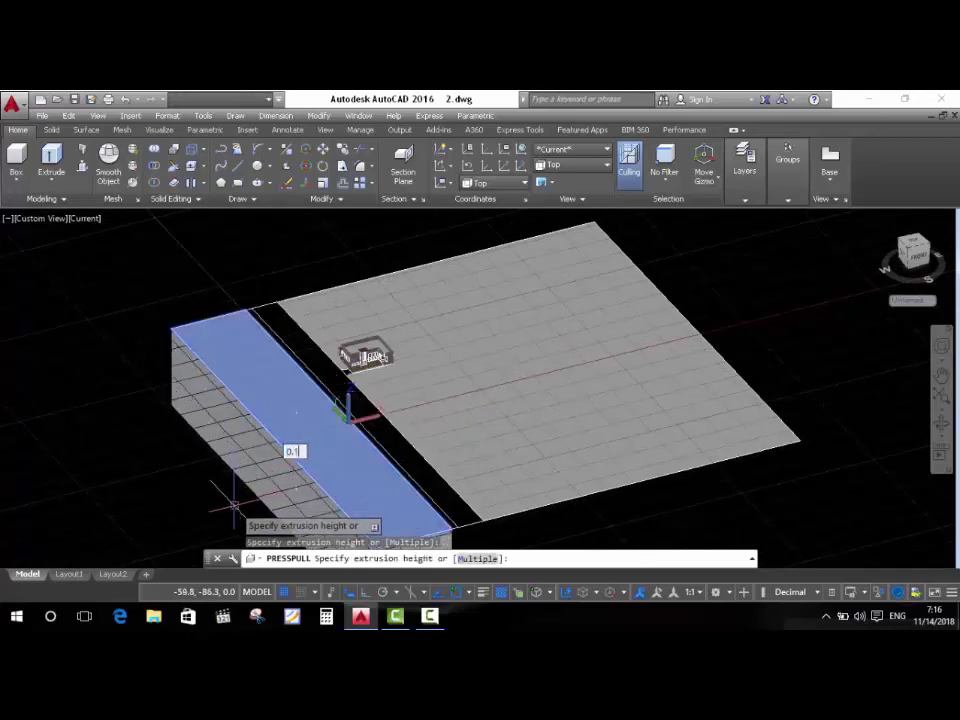
{"action": "key", "text": "Return"}
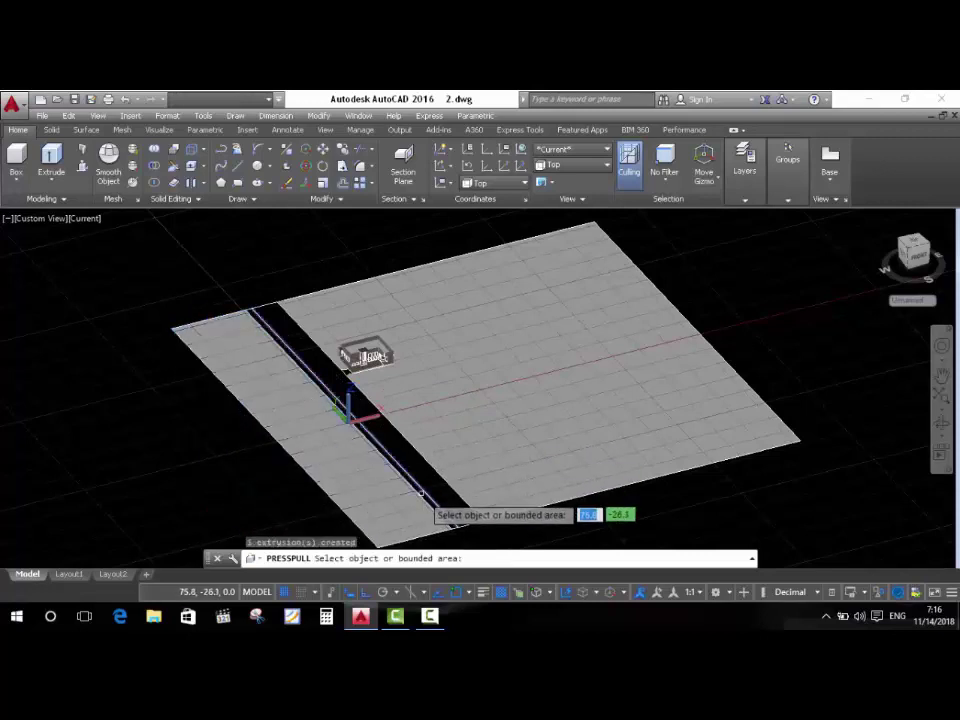
{"action": "left_click", "coordinate": [424, 496]}
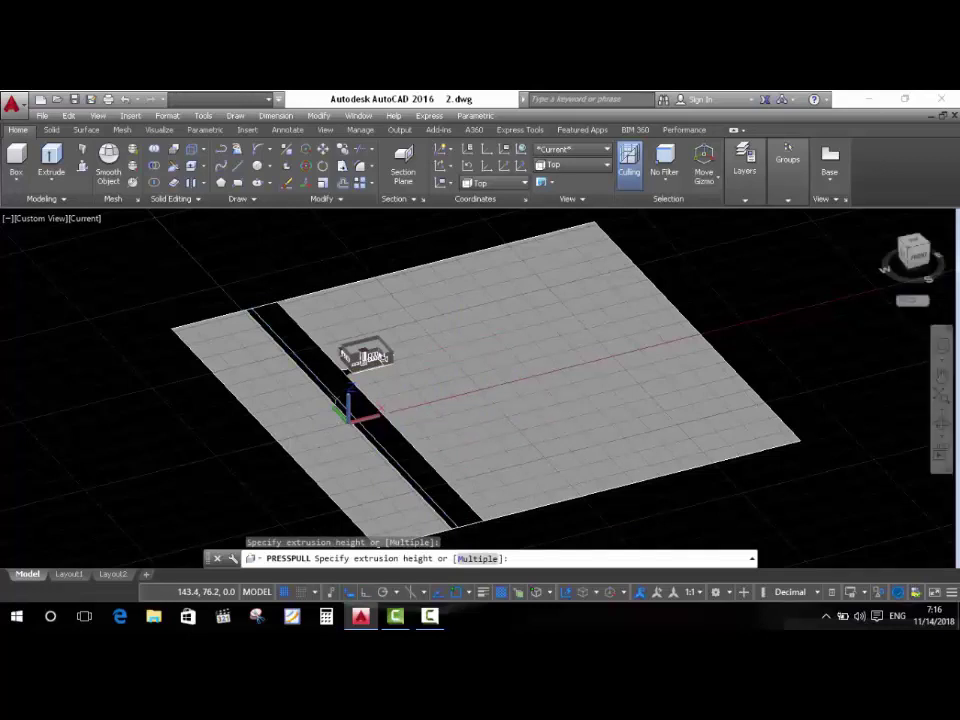
{"action": "left_click", "coordinate": [410, 360]}
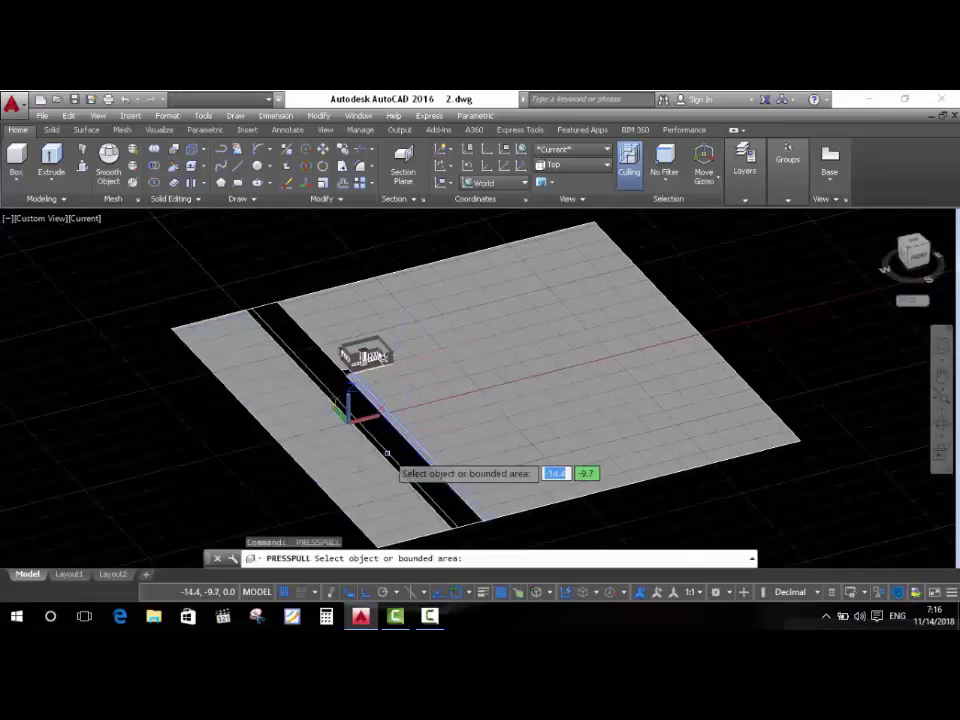
{"action": "scroll", "coordinate": [387, 453], "scroll_direction": "up", "scroll_amount": 2}
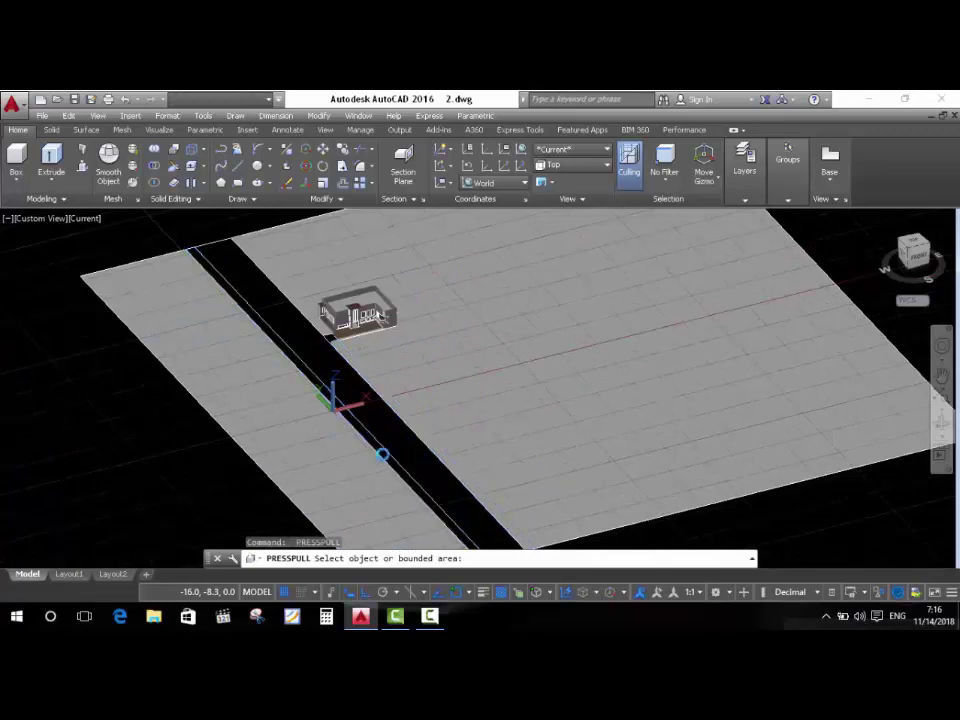
{"action": "left_click", "coordinate": [383, 455]}
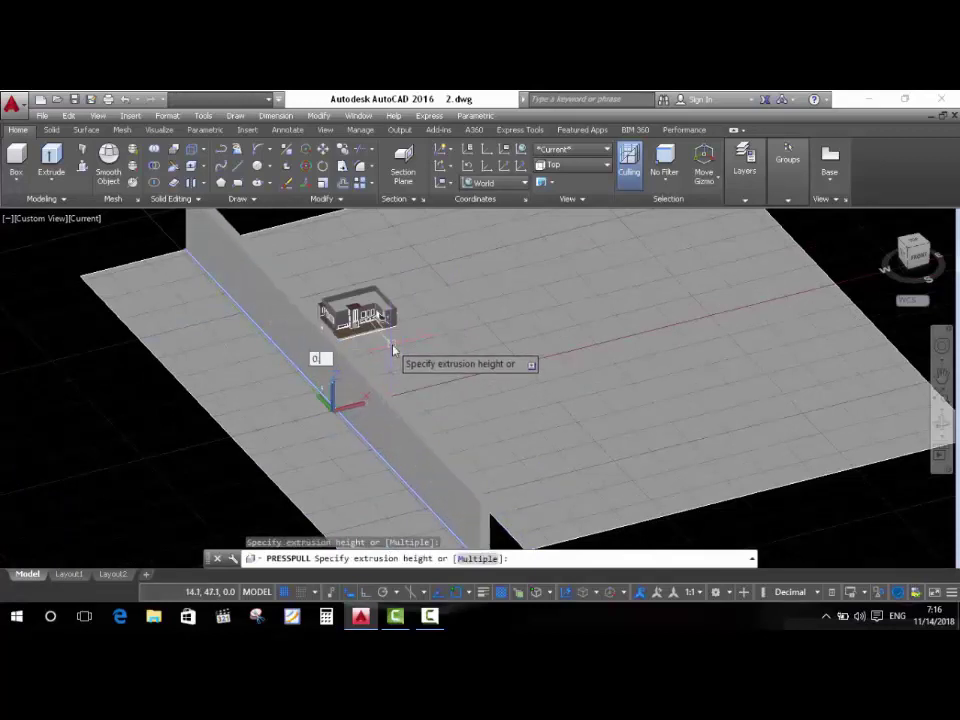
{"action": "left_click", "coordinate": [381, 445]}
Extrude the remaining dark strips, including the one beside the house, by 0.1.
{"action": "scroll", "coordinate": [380, 445], "scroll_direction": "down", "scroll_amount": 3}
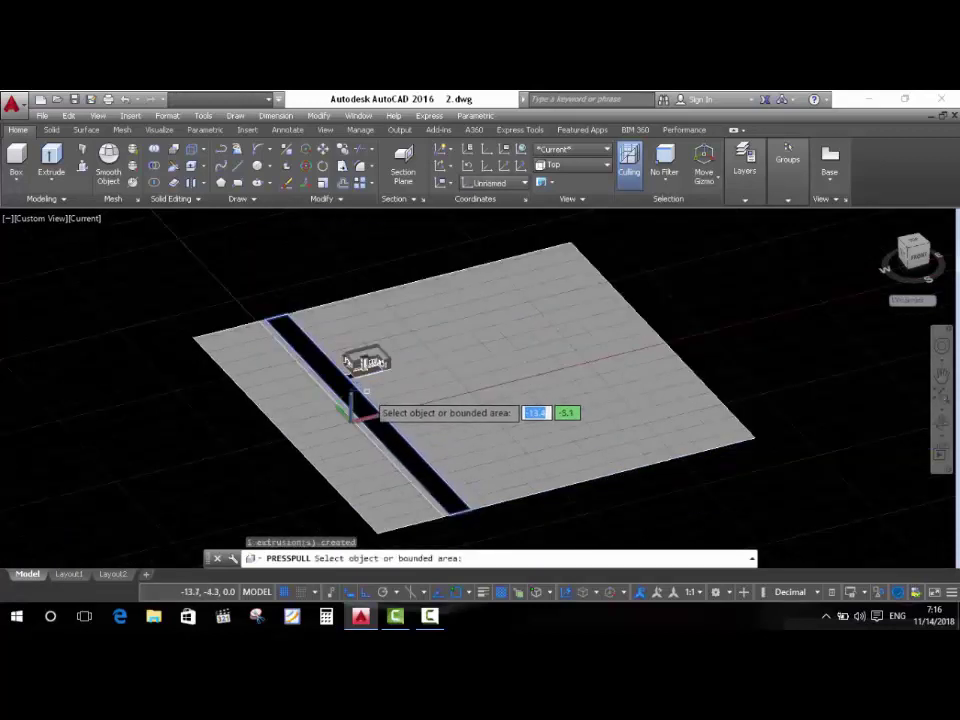
{"action": "left_click", "coordinate": [355, 398]}
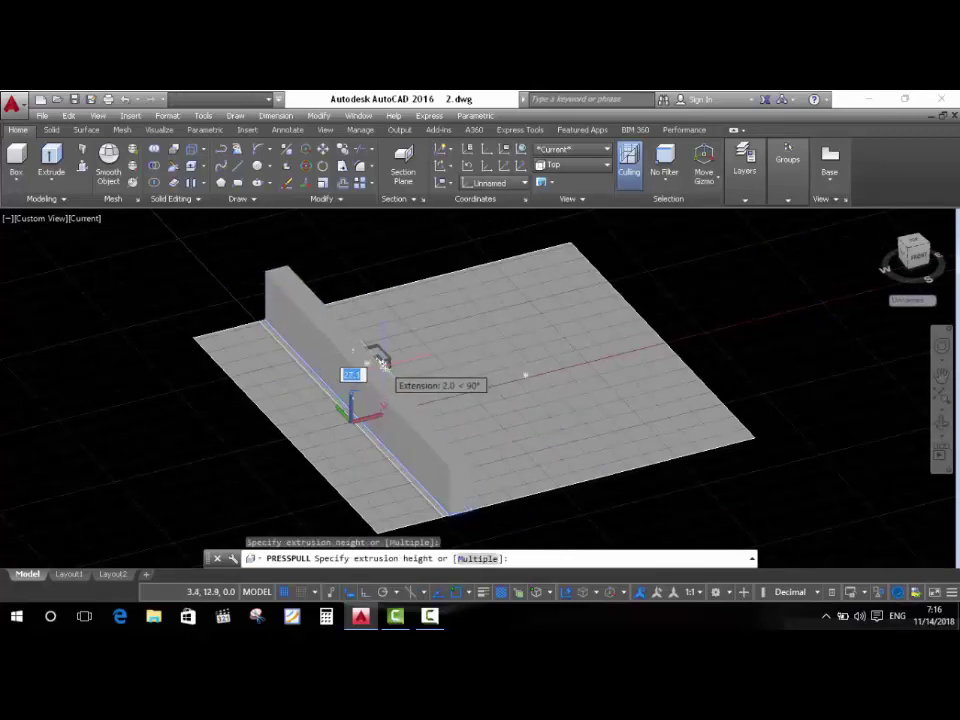
{"action": "type", "text": "0.1"}
{"action": "key", "text": "Return"}
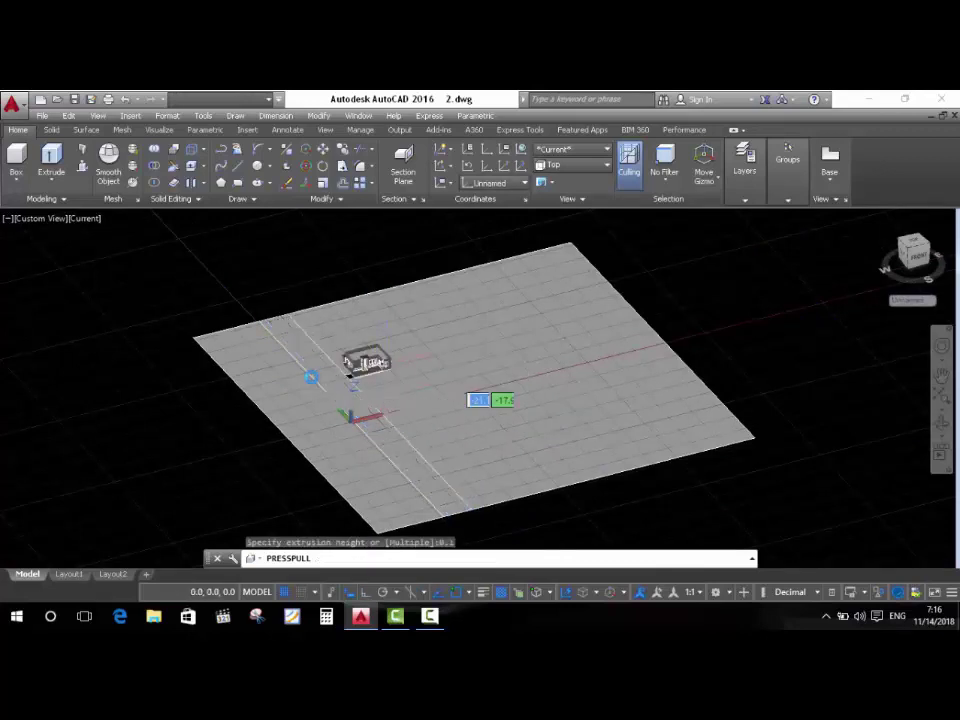
{"action": "scroll", "coordinate": [385, 364], "scroll_direction": "down", "scroll_amount": 3}
{"action": "scroll", "coordinate": [410, 470], "scroll_direction": "up", "scroll_amount": 2}
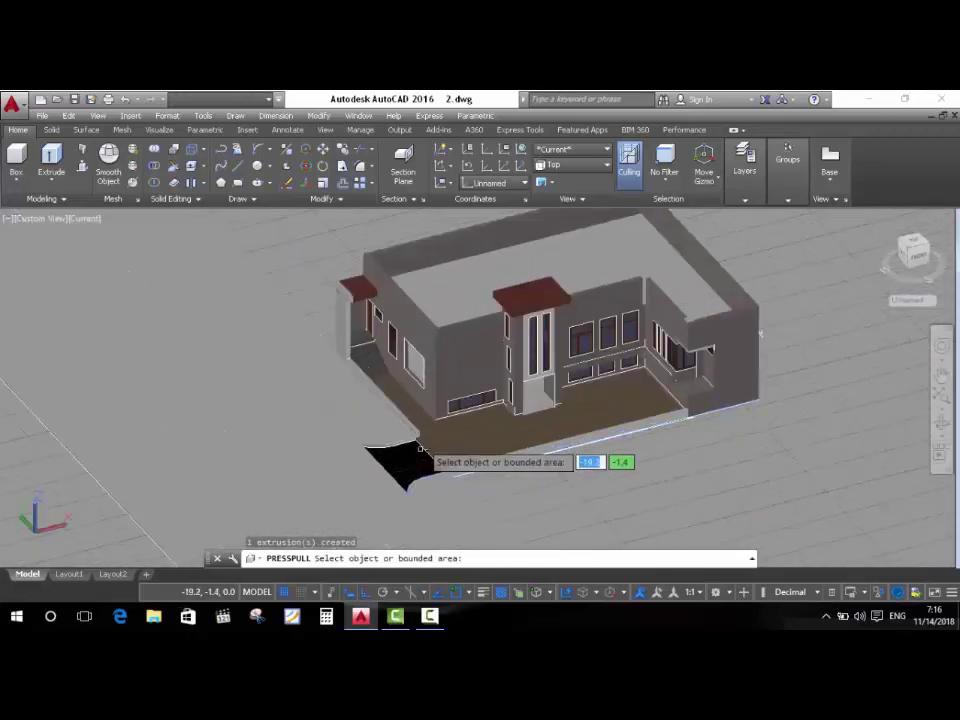
{"action": "left_click", "coordinate": [394, 455]}
{"action": "type", "text": "0.3"}
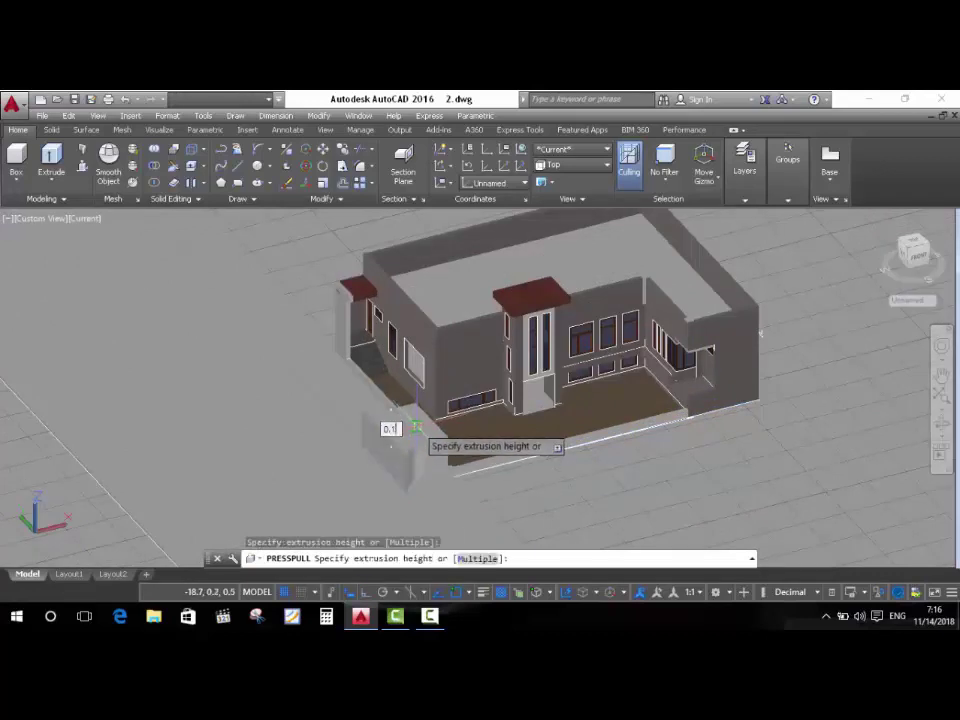
{"action": "key", "text": "Return"}
{"action": "key", "text": "Return"}
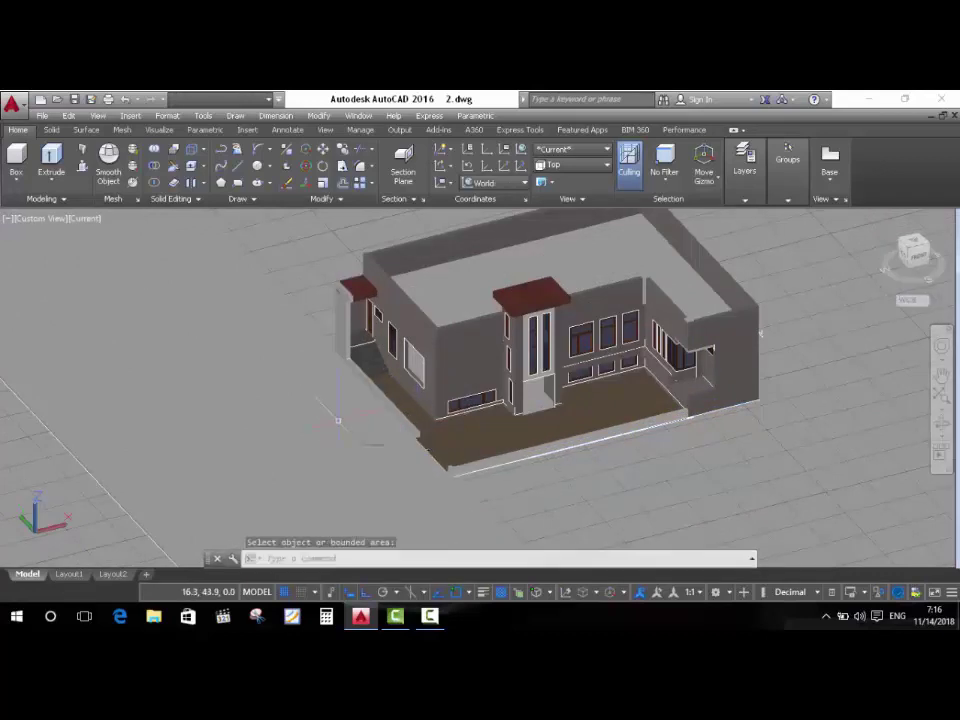
Zoom and orbit around the house to inspect the new slabs and kerbs.
{"action": "scroll", "coordinate": [370, 440], "scroll_direction": "down", "scroll_amount": 5}
{"action": "scroll", "coordinate": [390, 400], "scroll_direction": "down", "scroll_amount": 4}
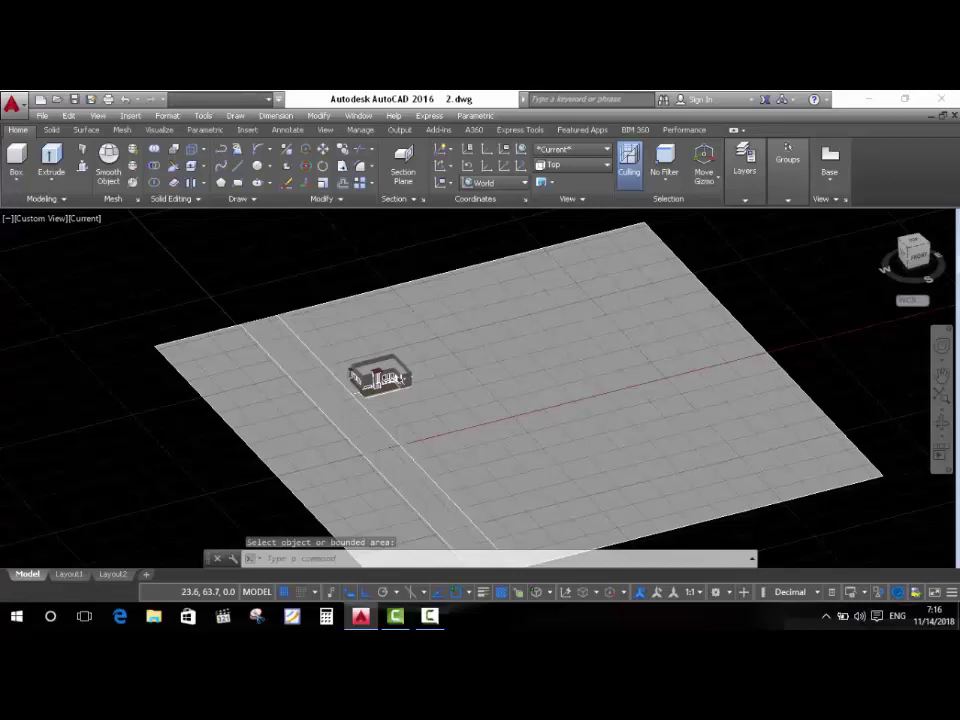
{"action": "scroll", "coordinate": [370, 400], "scroll_direction": "up", "scroll_amount": 5}
{"action": "scroll", "coordinate": [380, 400], "scroll_direction": "up", "scroll_amount": 2}
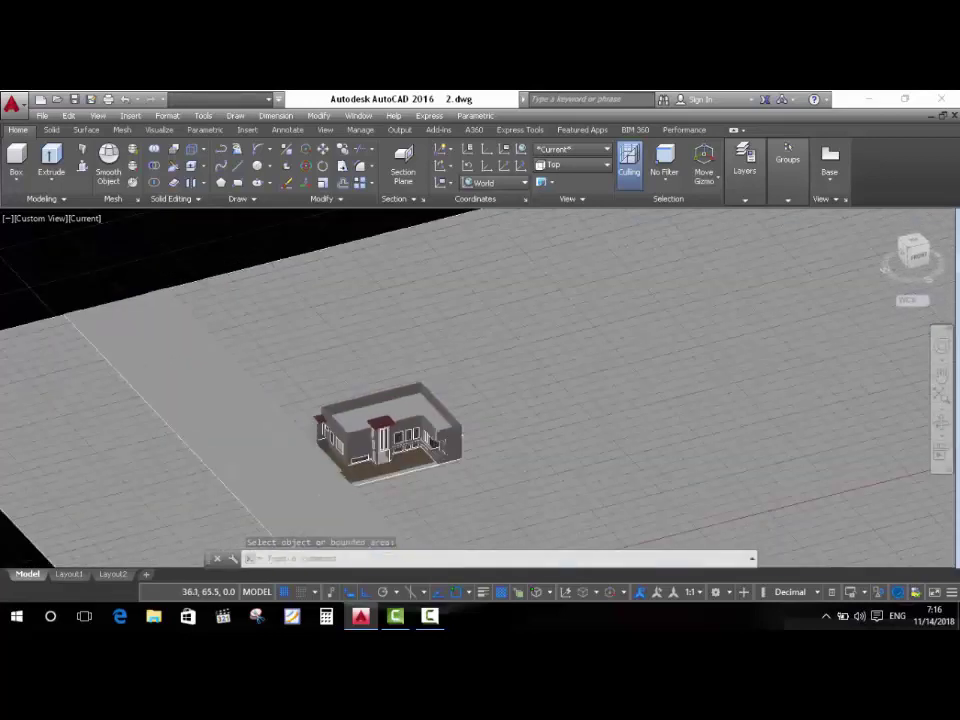
{"action": "mouse_move", "coordinate": [380, 430]}
{"action": "middle_mouse_down", "text": "shift"}
{"action": "mouse_move", "coordinate": [380, 480]}
{"action": "mouse_move", "coordinate": [381, 430]}
{"action": "mouse_move", "coordinate": [400, 410]}
{"action": "middle_mouse_up", "text": "shift"}
{"action": "scroll", "coordinate": [381, 430], "scroll_direction": "up", "scroll_amount": 5}
{"action": "key", "text": "Escape"}
{"action": "scroll", "coordinate": [381, 430], "scroll_direction": "down", "scroll_amount": 5}
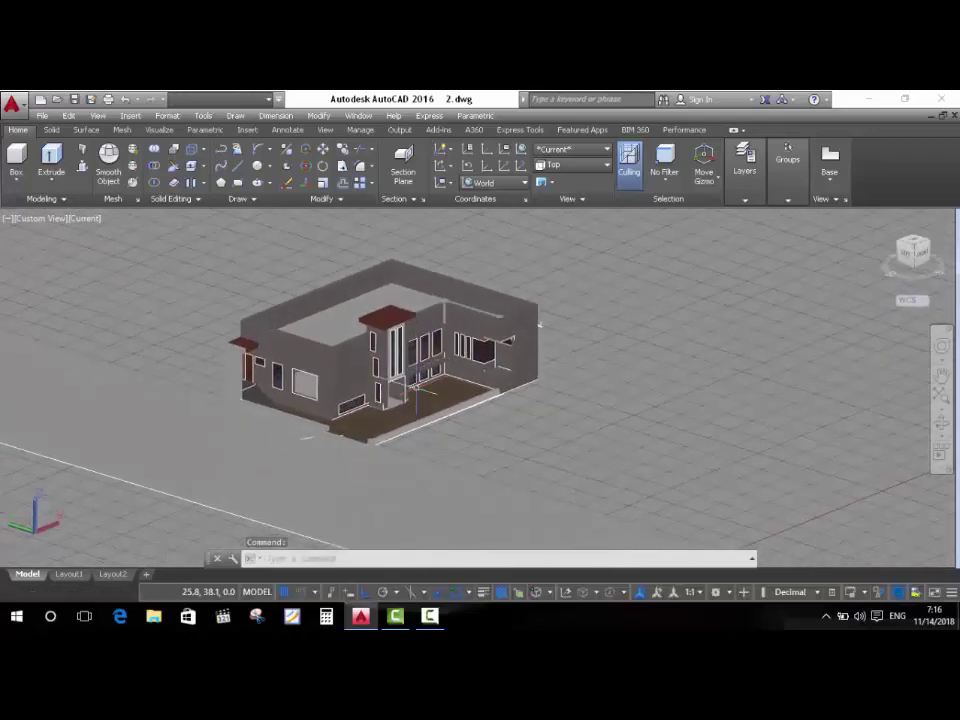
{"action": "scroll", "coordinate": [400, 400], "scroll_direction": "up", "scroll_amount": 5}
{"action": "scroll", "coordinate": [300, 410], "scroll_direction": "down", "scroll_amount": 4}
{"action": "scroll", "coordinate": [245, 420], "scroll_direction": "up", "scroll_amount": 7}
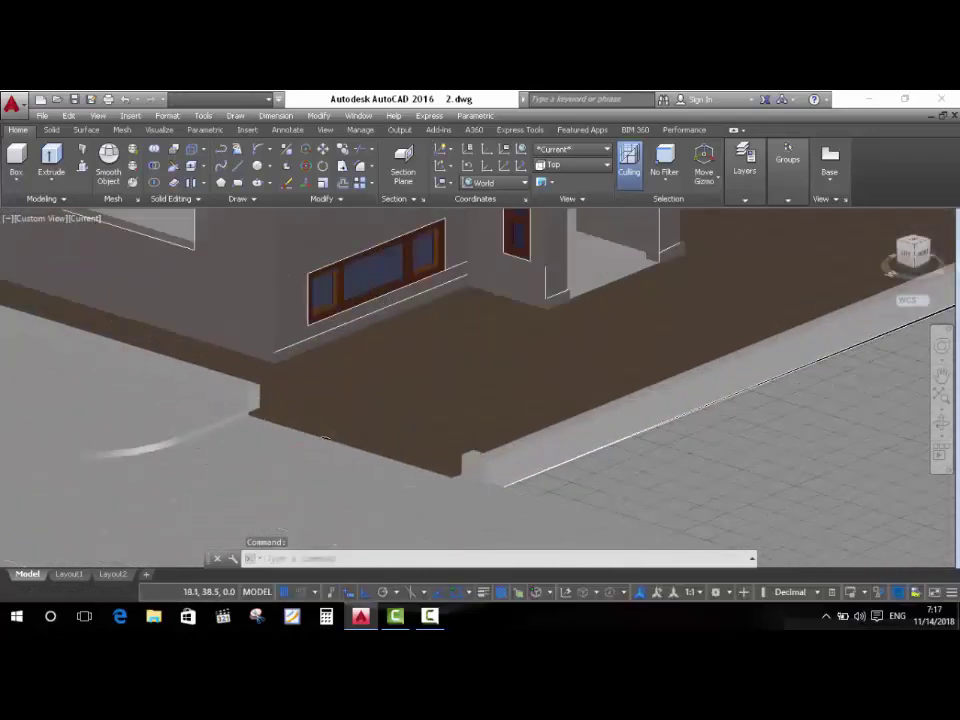
{"action": "scroll", "coordinate": [300, 380], "scroll_direction": "up", "scroll_amount": 4}
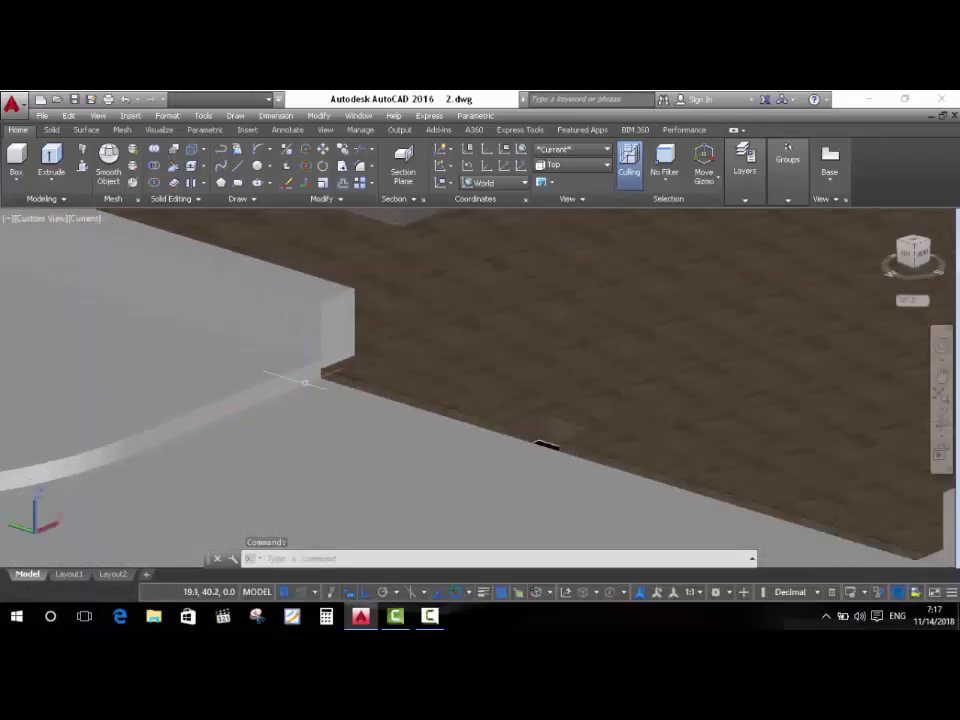
{"action": "scroll", "coordinate": [384, 307], "scroll_direction": "down", "scroll_amount": 4}
{"action": "scroll", "coordinate": [384, 307], "scroll_direction": "up", "scroll_amount": 2}
{"action": "scroll", "coordinate": [325, 385], "scroll_direction": "up", "scroll_amount": 2}
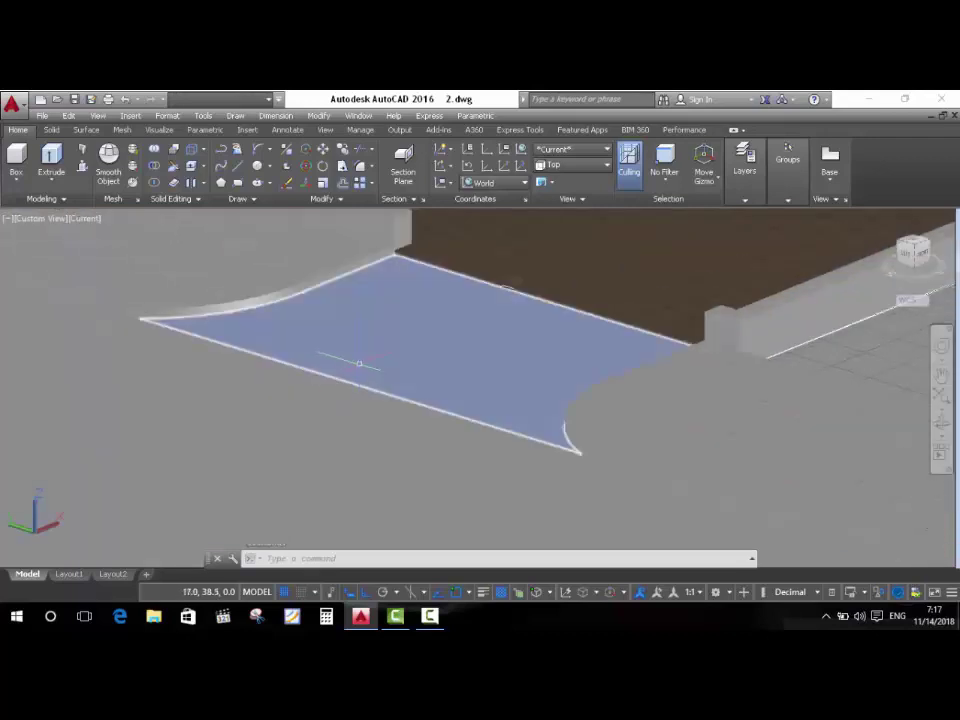
{"action": "scroll", "coordinate": [325, 430], "scroll_direction": "up", "scroll_amount": 3}
{"action": "scroll", "coordinate": [315, 438], "scroll_direction": "down", "scroll_amount": 4}
{"action": "scroll", "coordinate": [315, 438], "scroll_direction": "up", "scroll_amount": 3}
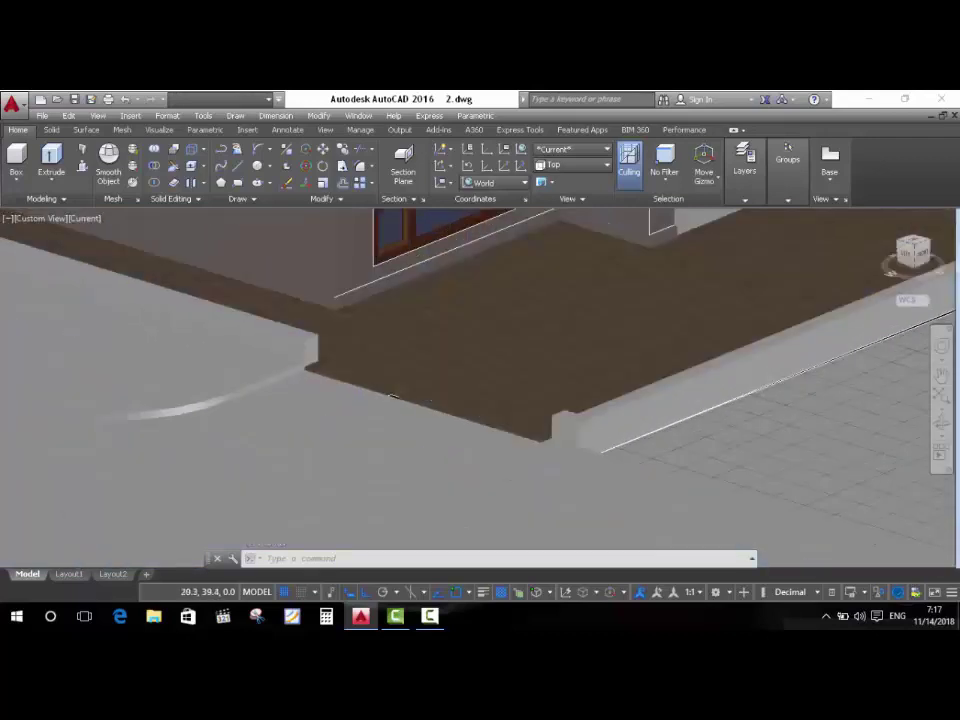
{"action": "scroll", "coordinate": [320, 435], "scroll_direction": "down", "scroll_amount": 2}
{"action": "scroll", "coordinate": [386, 439], "scroll_direction": "down", "scroll_amount": 4}
{"action": "scroll", "coordinate": [453, 434], "scroll_direction": "up", "scroll_amount": 2}
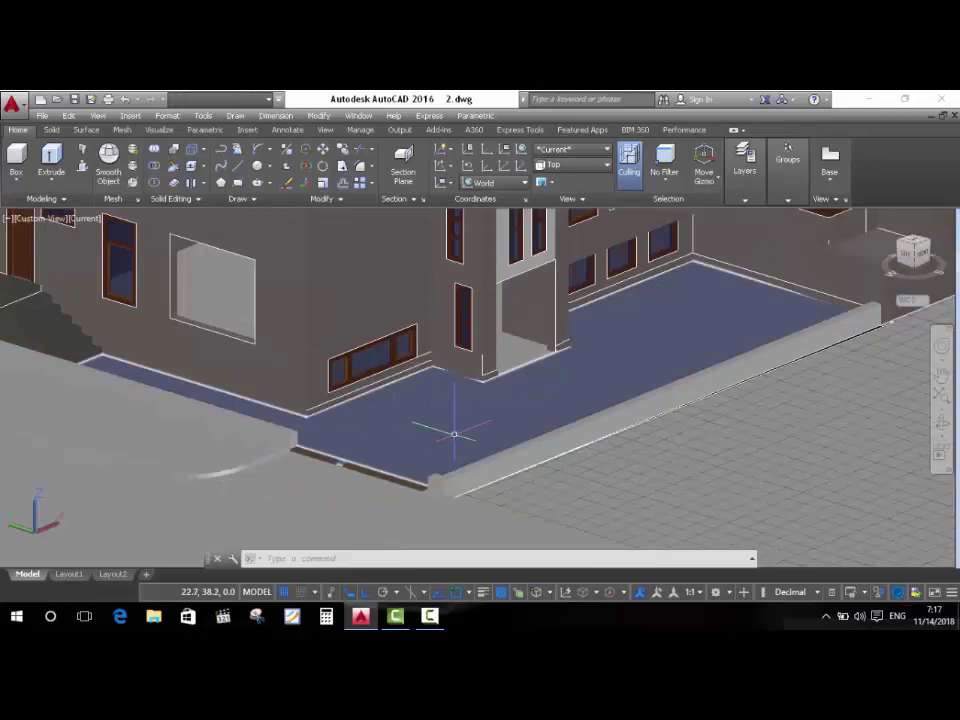
Bring up the Visualize tab's Views gallery of preset views.
{"action": "scroll", "coordinate": [454, 434], "scroll_direction": "down", "scroll_amount": 3}
{"action": "scroll", "coordinate": [430, 420], "scroll_direction": "up", "scroll_amount": 2}
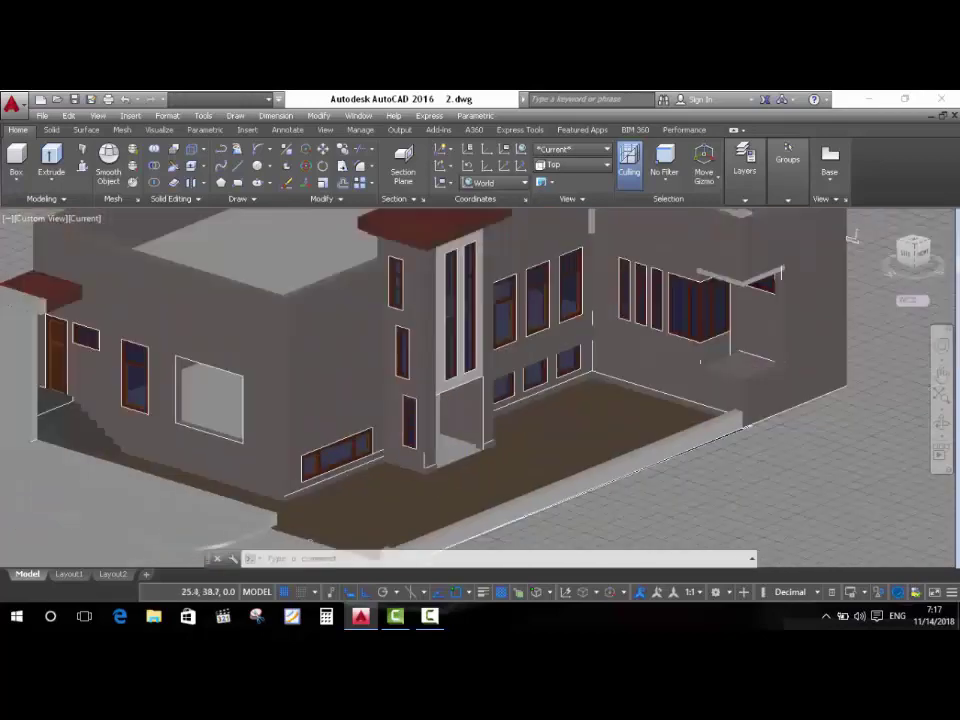
{"action": "scroll", "coordinate": [440, 432], "scroll_direction": "down", "scroll_amount": 3}
{"action": "scroll", "coordinate": [450, 428], "scroll_direction": "up", "scroll_amount": 3}
{"action": "scroll", "coordinate": [455, 425], "scroll_direction": "down", "scroll_amount": 1}
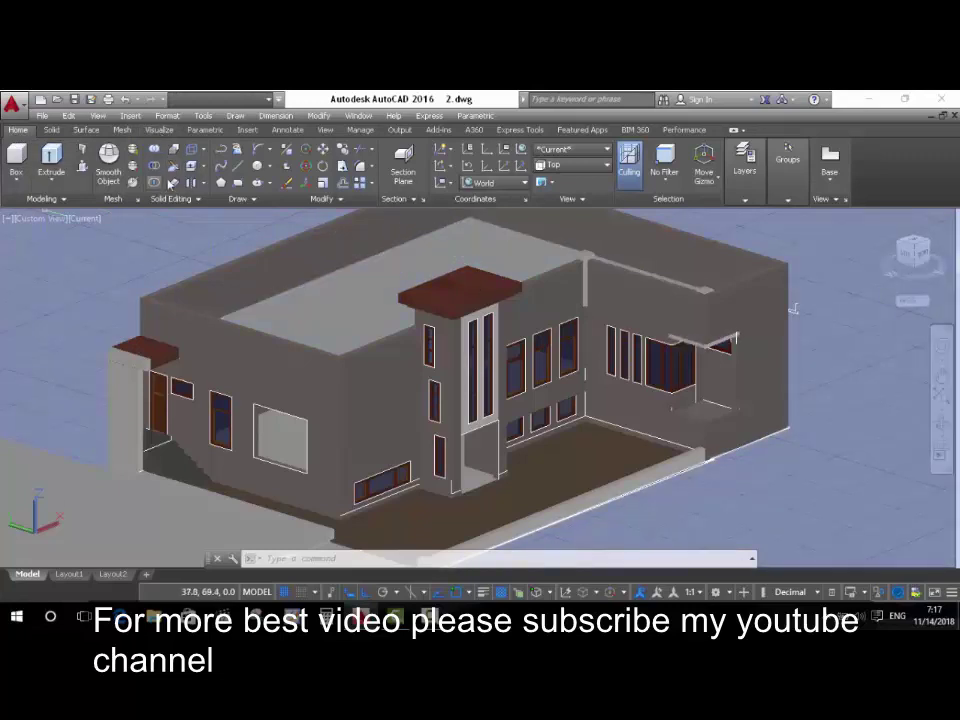
{"action": "left_click", "coordinate": [158, 130]}
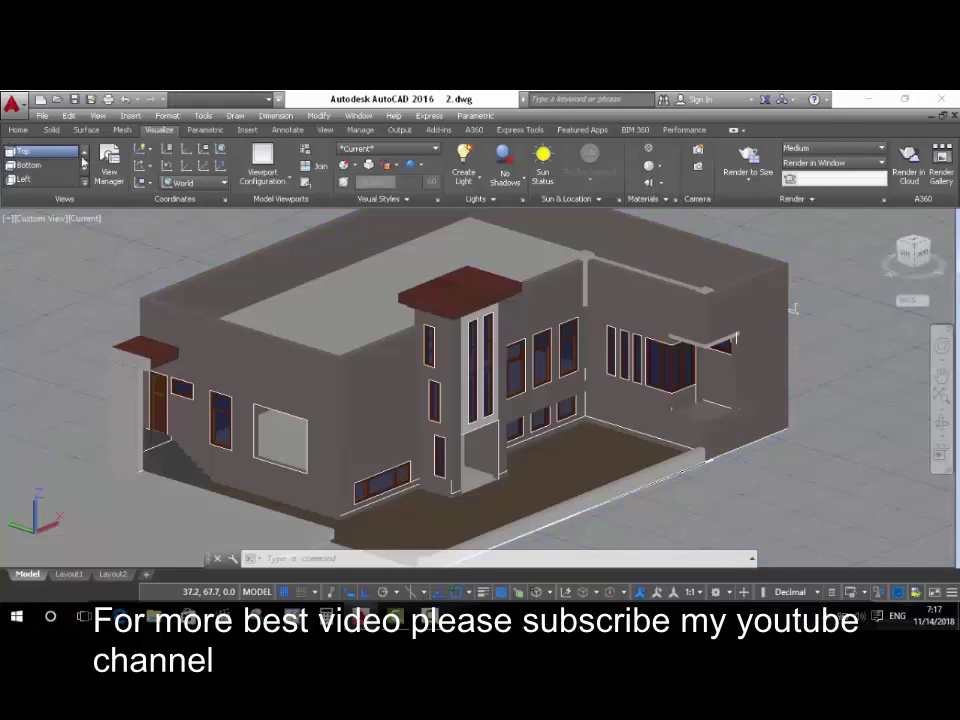
{"action": "left_click", "coordinate": [84, 182]}
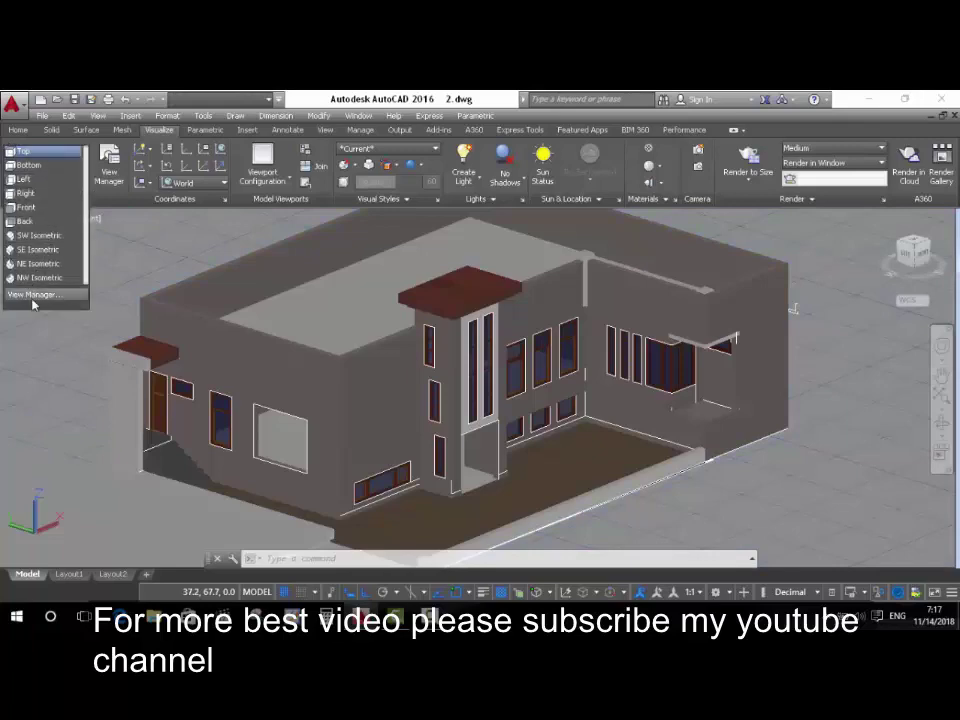
Switch to the Top preset view, leaving the Viewport Configuration unchanged.
{"action": "left_click", "coordinate": [70, 153]}
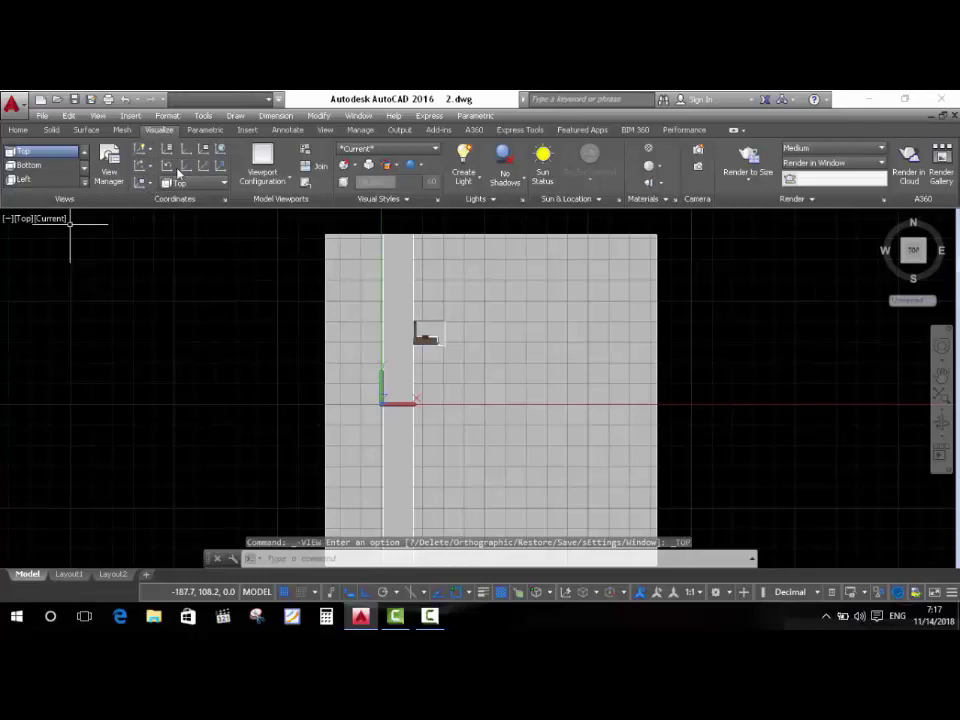
{"action": "left_click", "coordinate": [268, 182]}
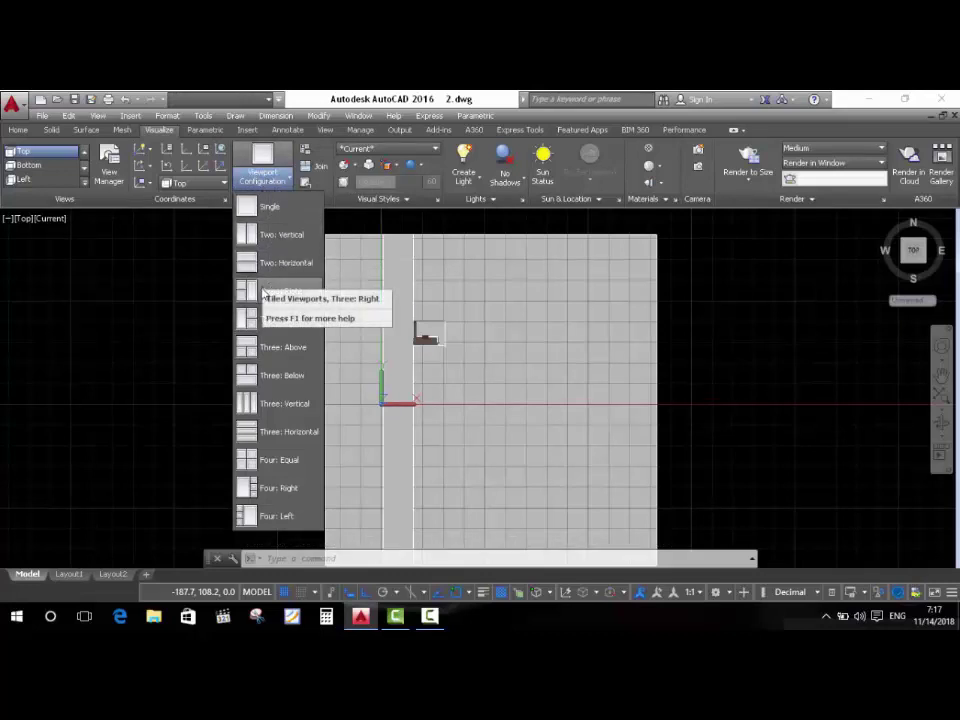
{"action": "left_click", "coordinate": [170, 307]}
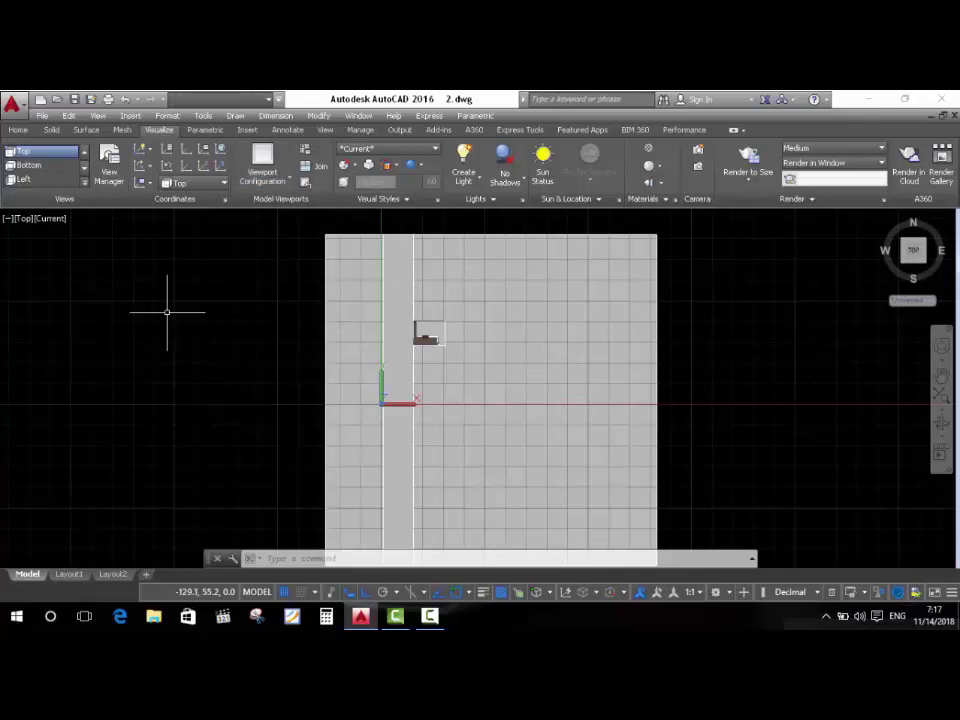
{"action": "left_click", "coordinate": [262, 186]}
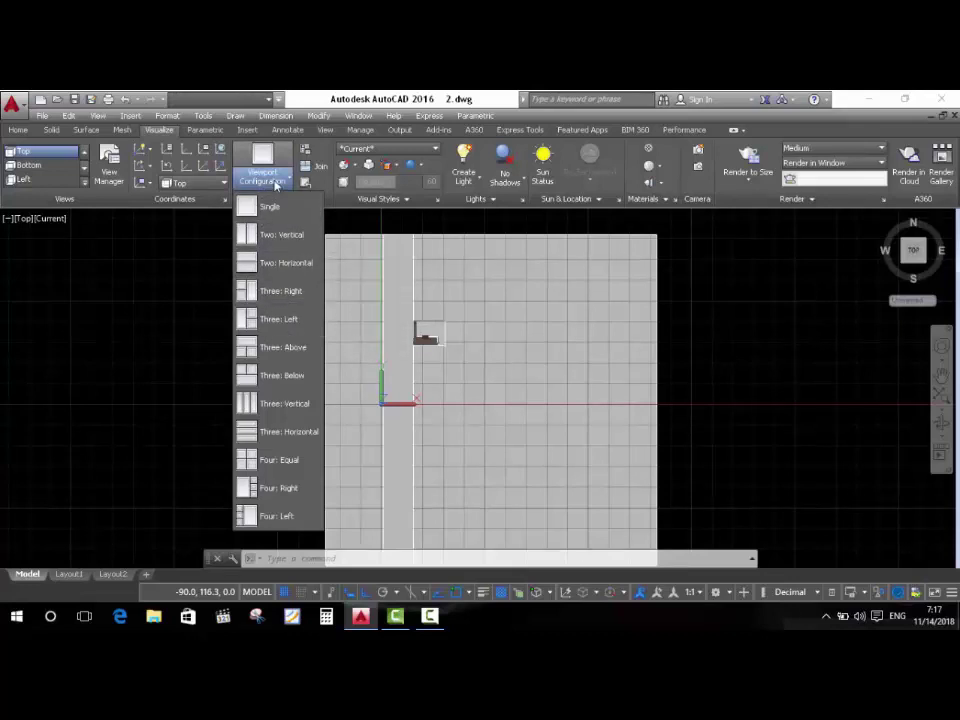
{"action": "left_click", "coordinate": [276, 186]}
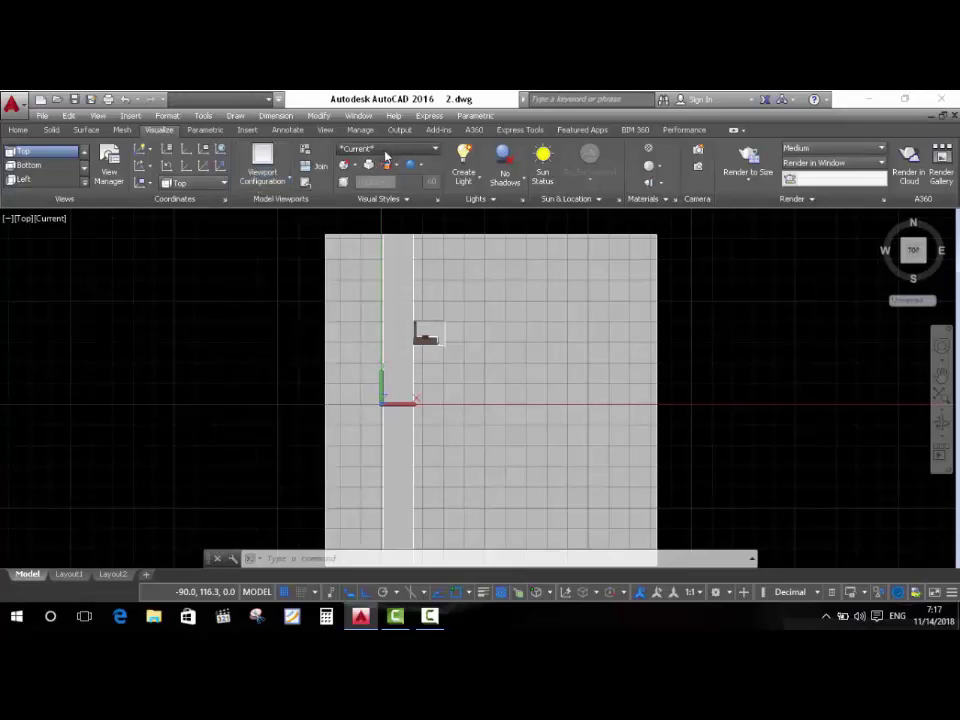
Review the visual styles and Shadows options, keeping No Shadows.
{"action": "left_click", "coordinate": [384, 153]}
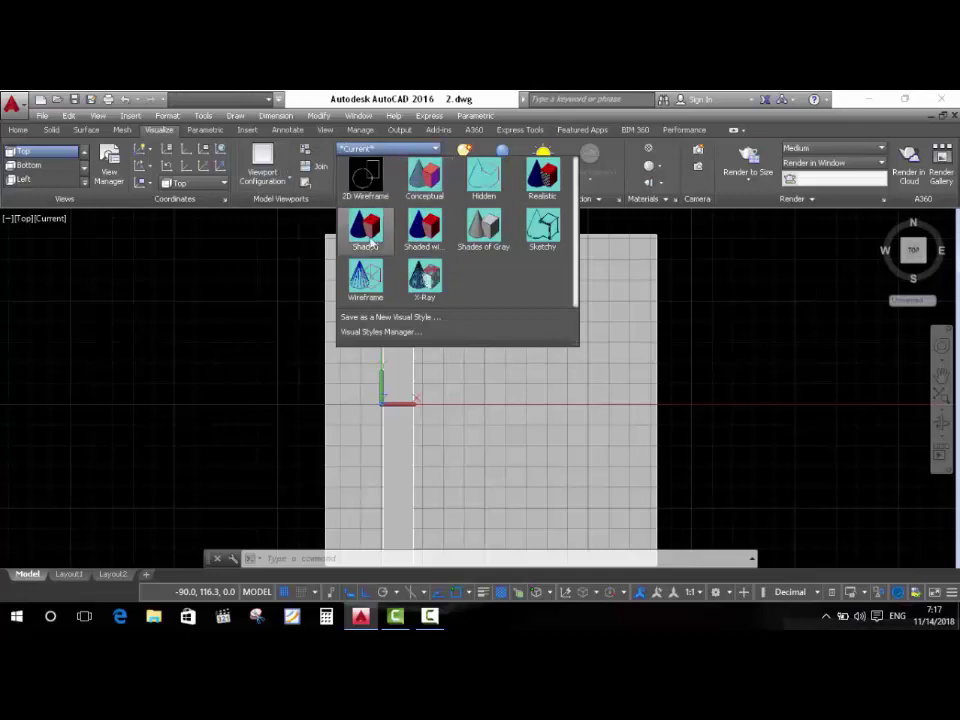
{"action": "left_click", "coordinate": [371, 150]}
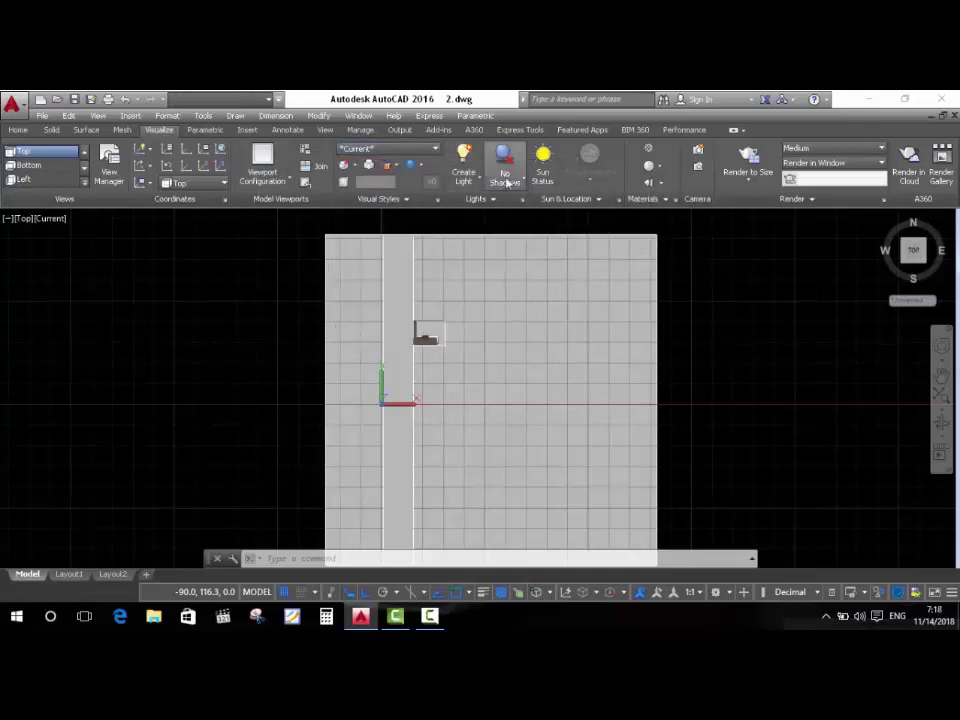
{"action": "left_click", "coordinate": [508, 182]}
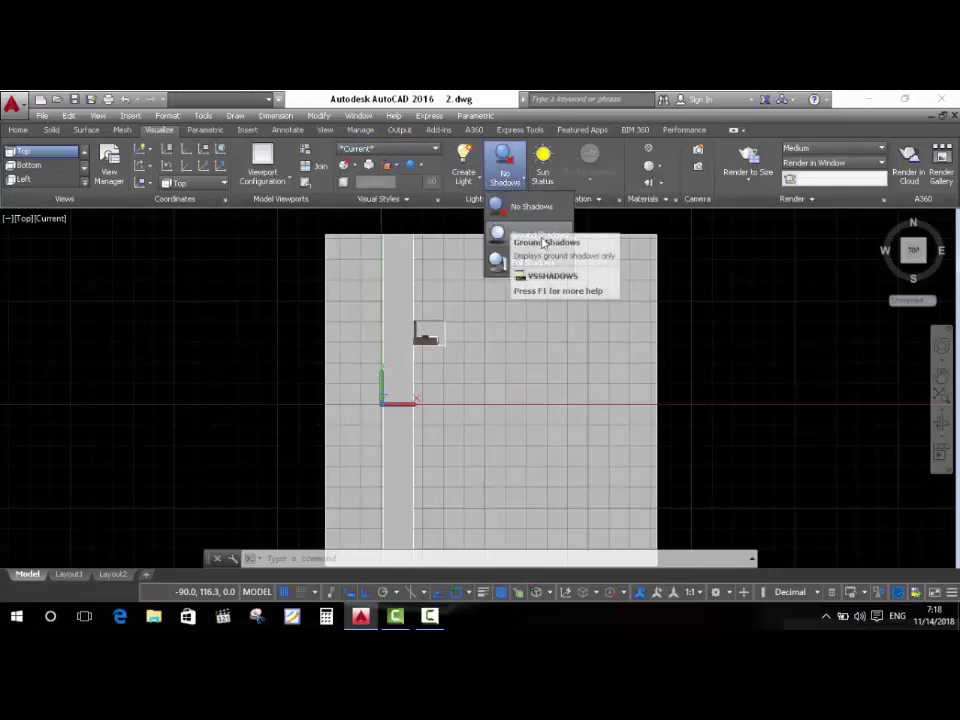
{"action": "left_click", "coordinate": [499, 206]}
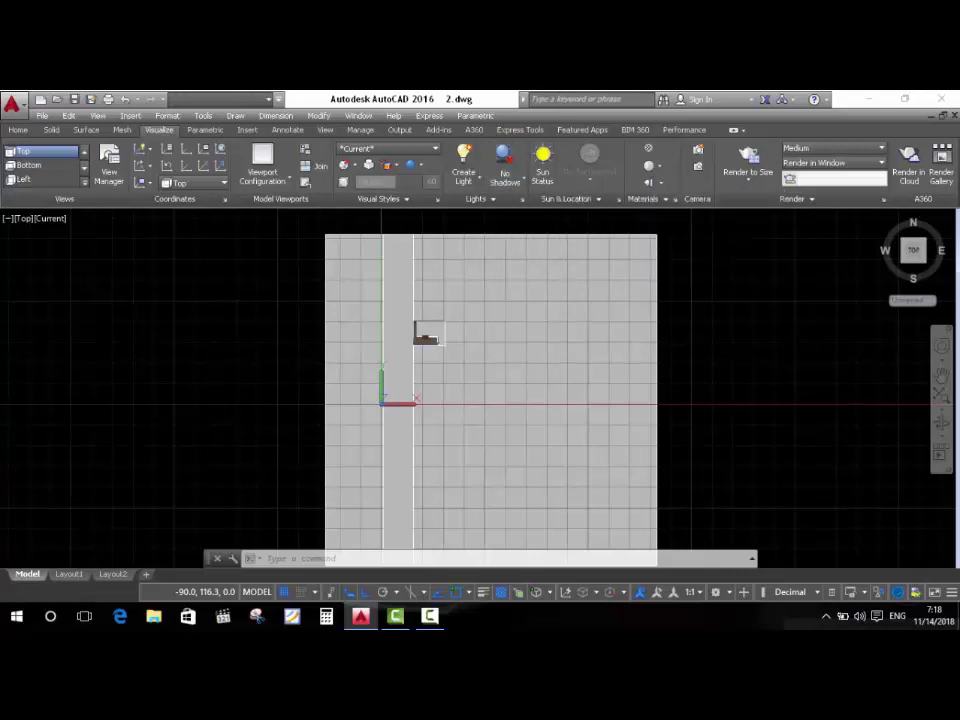
{"action": "scroll", "coordinate": [586, 160], "scroll_direction": "up", "scroll_amount": 1}
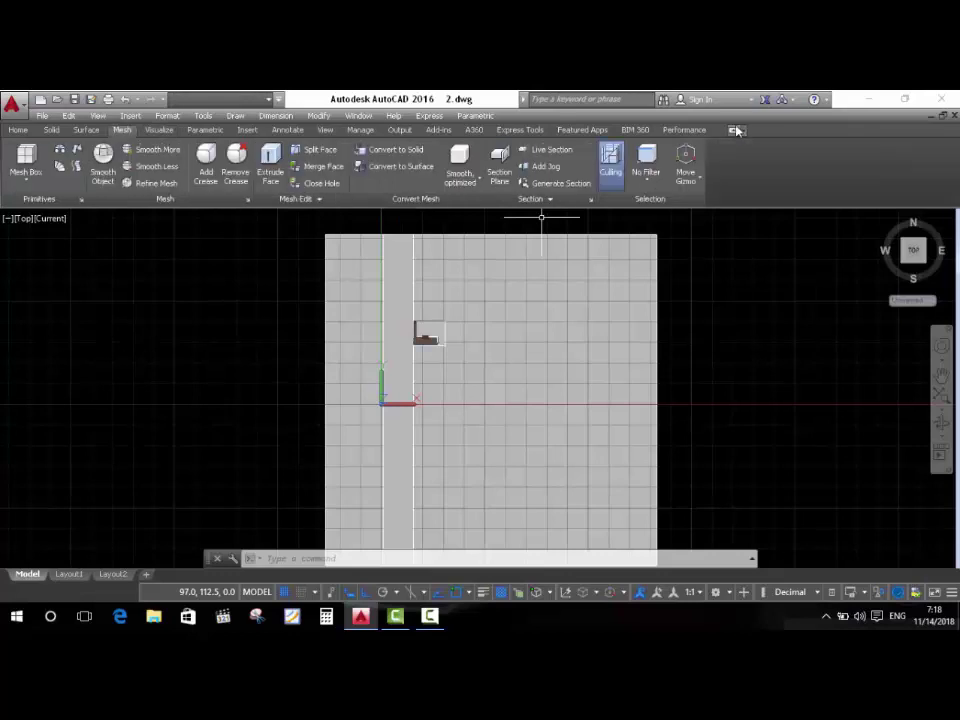
Check the Materials/Textures and Material Mapping options, then show the Render to Size list.
{"action": "left_click", "coordinate": [155, 131]}
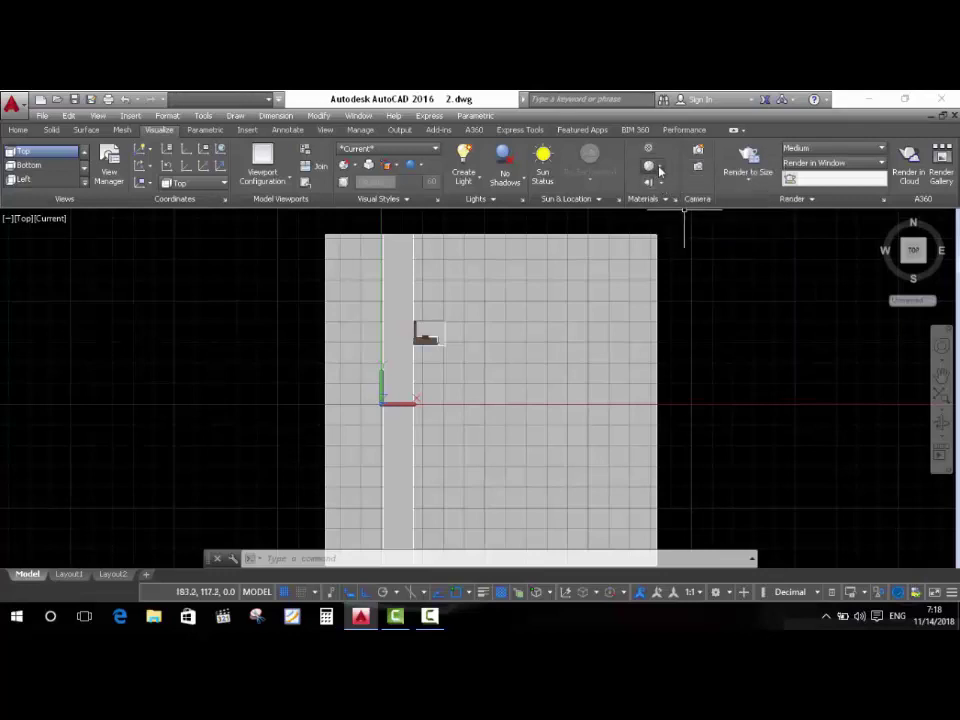
{"action": "left_click", "coordinate": [659, 171]}
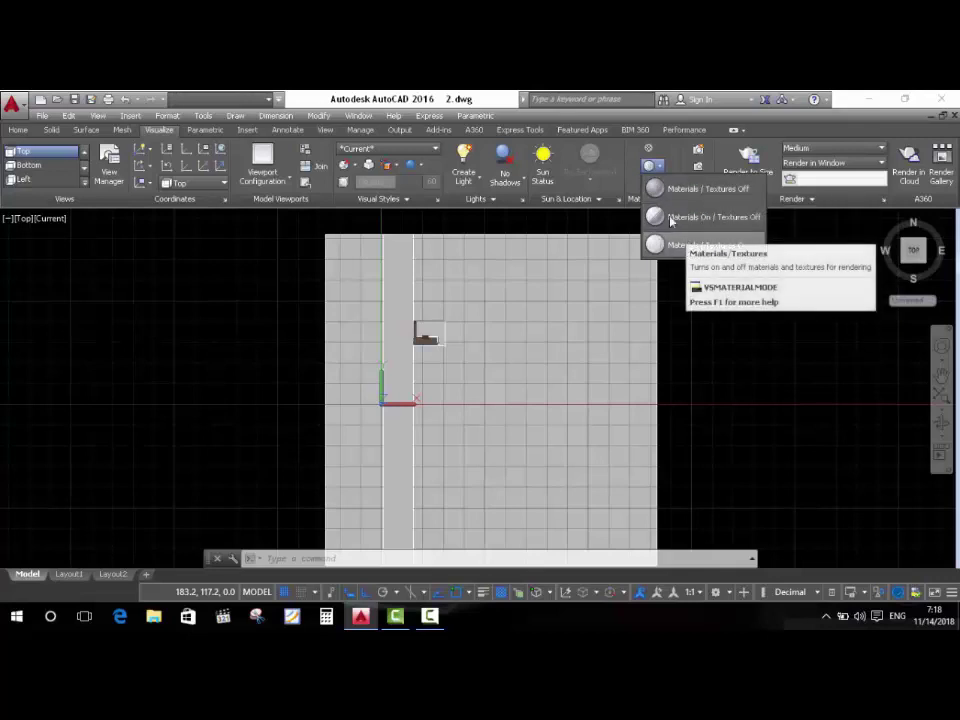
{"action": "left_click", "coordinate": [645, 189]}
{"action": "left_click", "coordinate": [660, 183]}
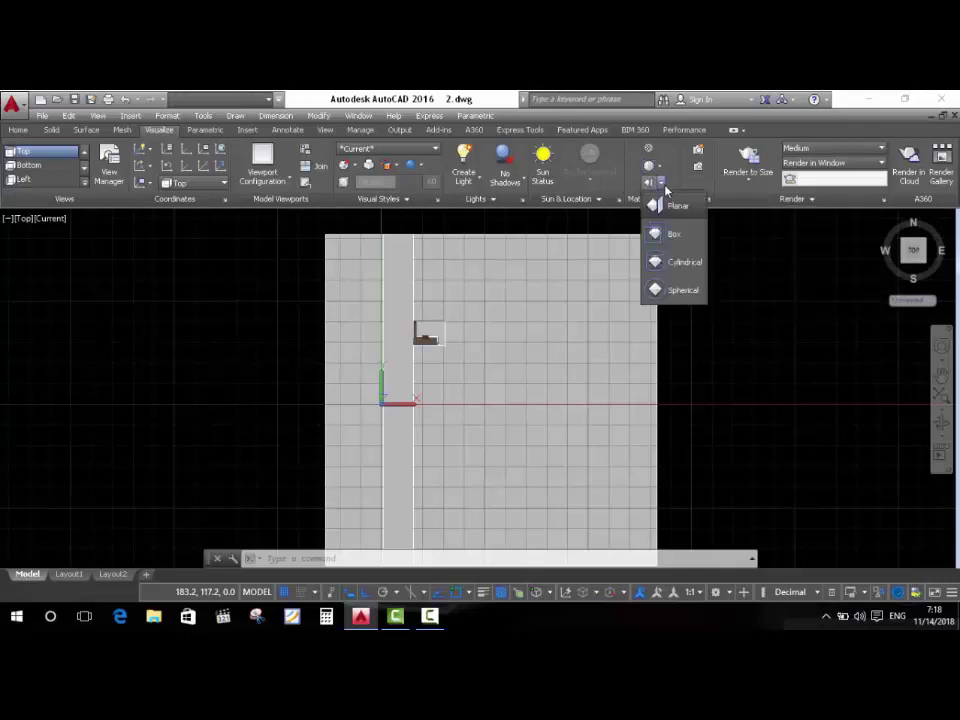
{"action": "left_click", "coordinate": [631, 190]}
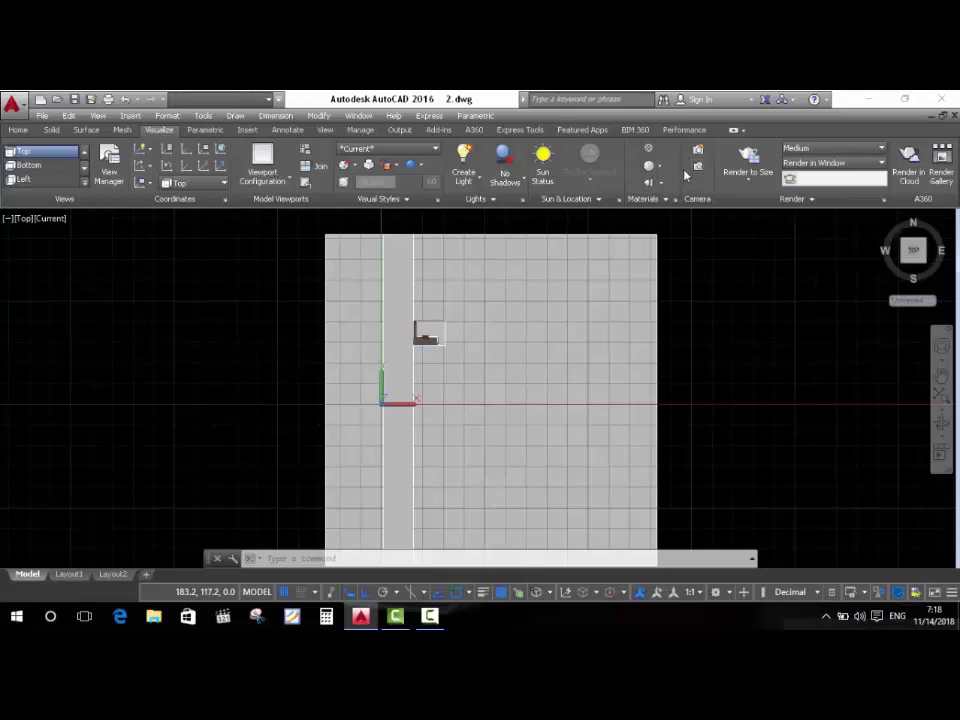
{"action": "left_click", "coordinate": [751, 183]}
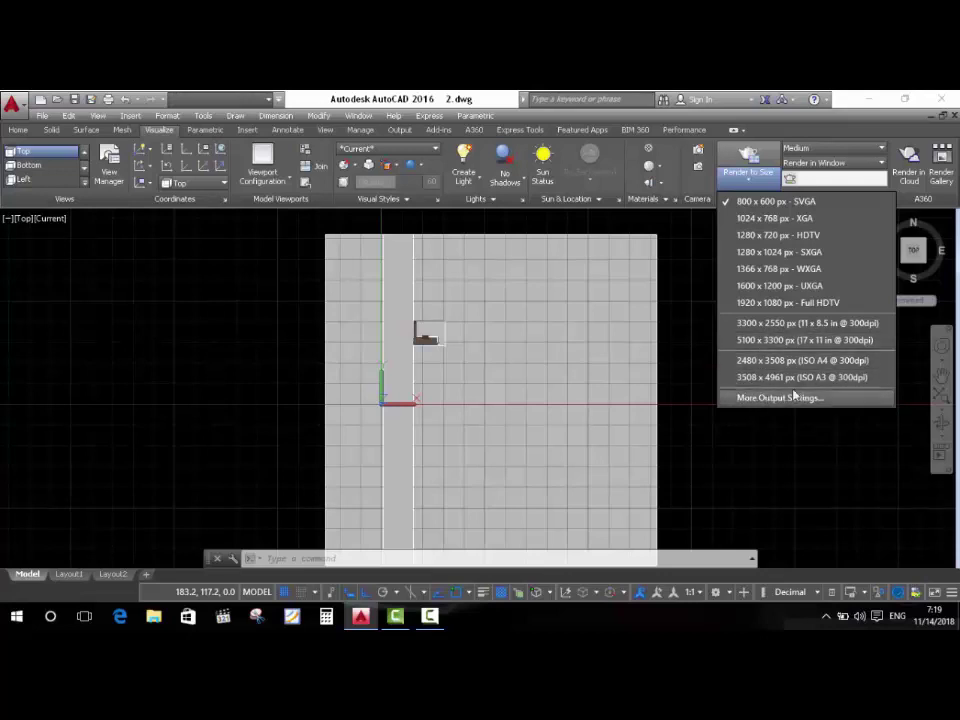
Keep Medium render quality with output to a separate render window.
{"action": "left_click", "coordinate": [787, 137]}
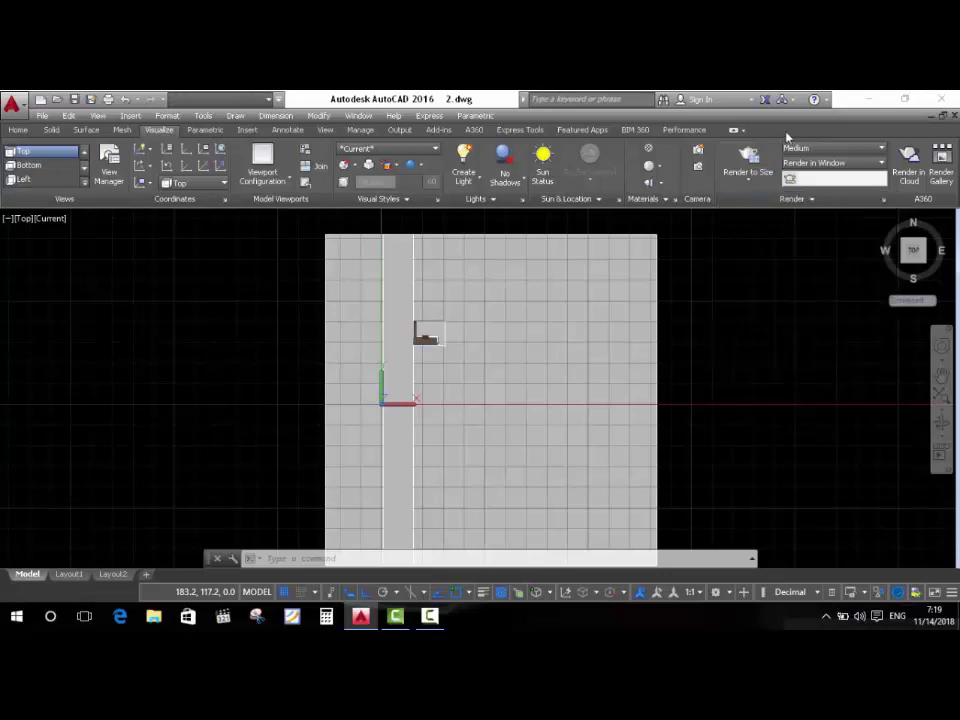
{"action": "left_click", "coordinate": [850, 148]}
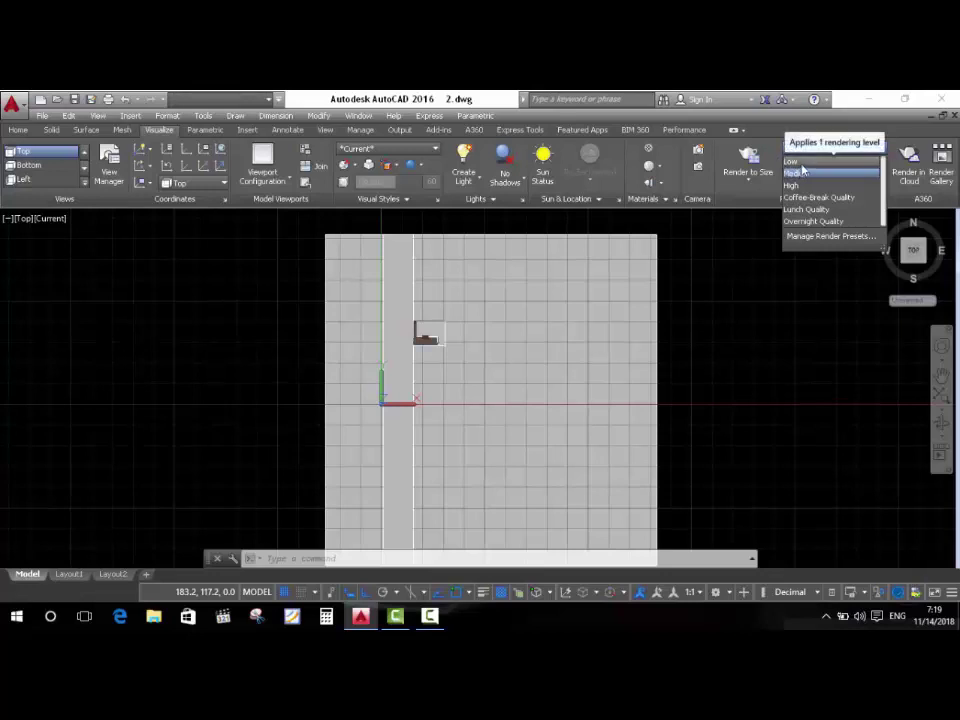
{"action": "left_click", "coordinate": [832, 171]}
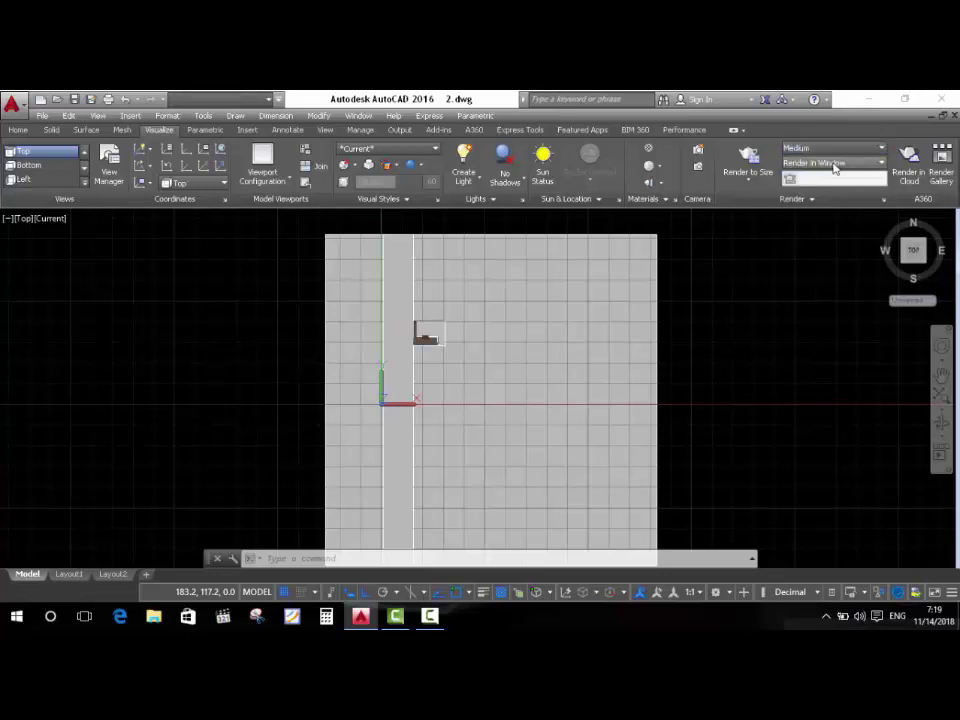
{"action": "left_click", "coordinate": [844, 164]}
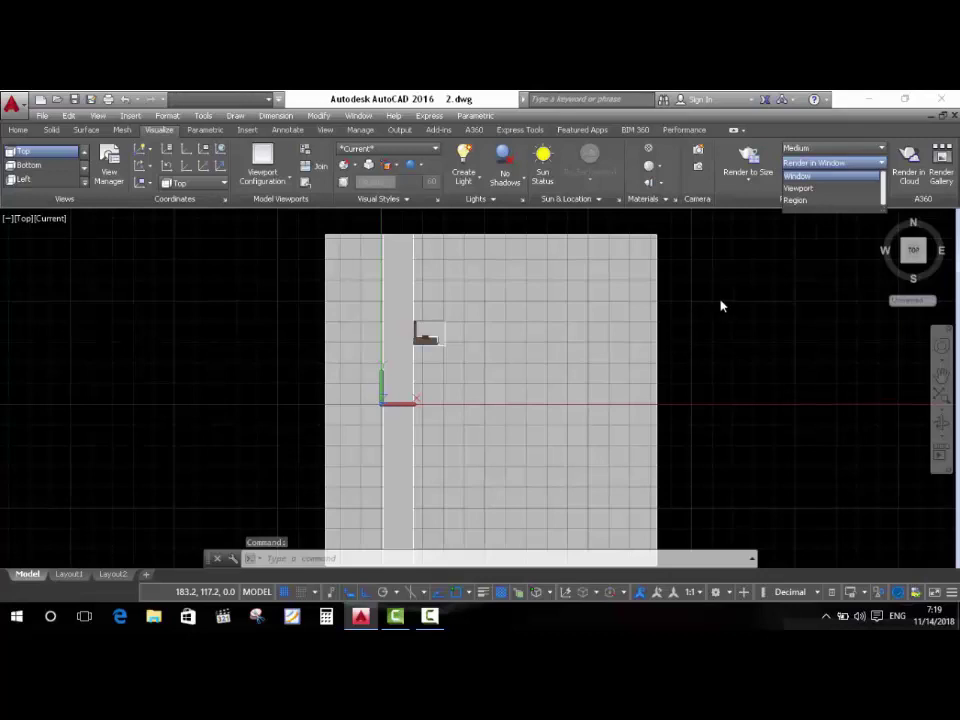
{"action": "left_click", "coordinate": [805, 176]}
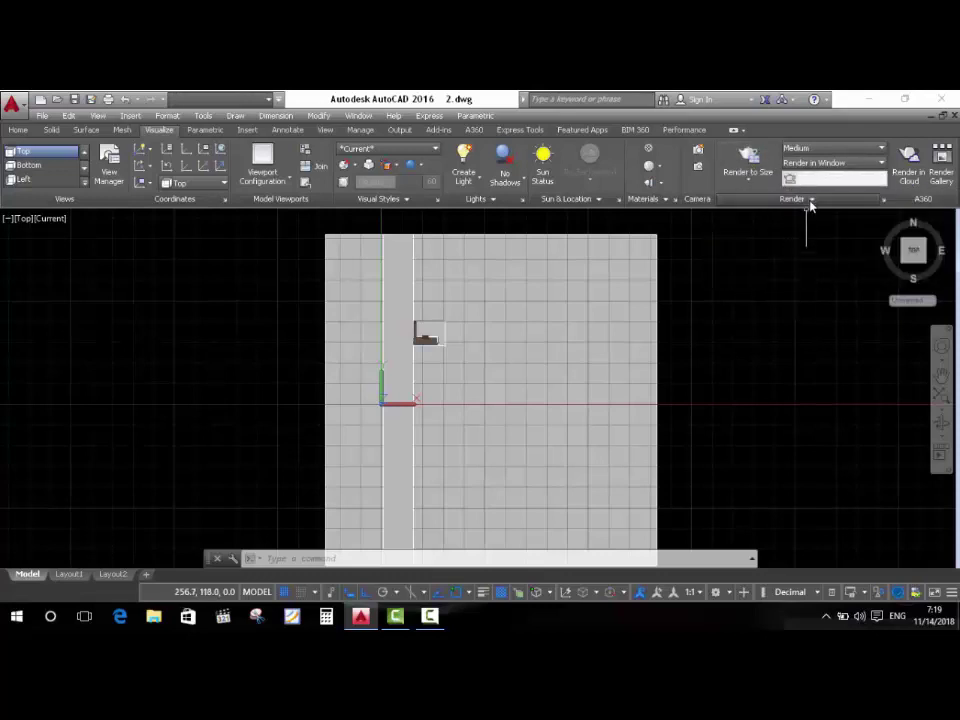
{"action": "left_click", "coordinate": [808, 199]}
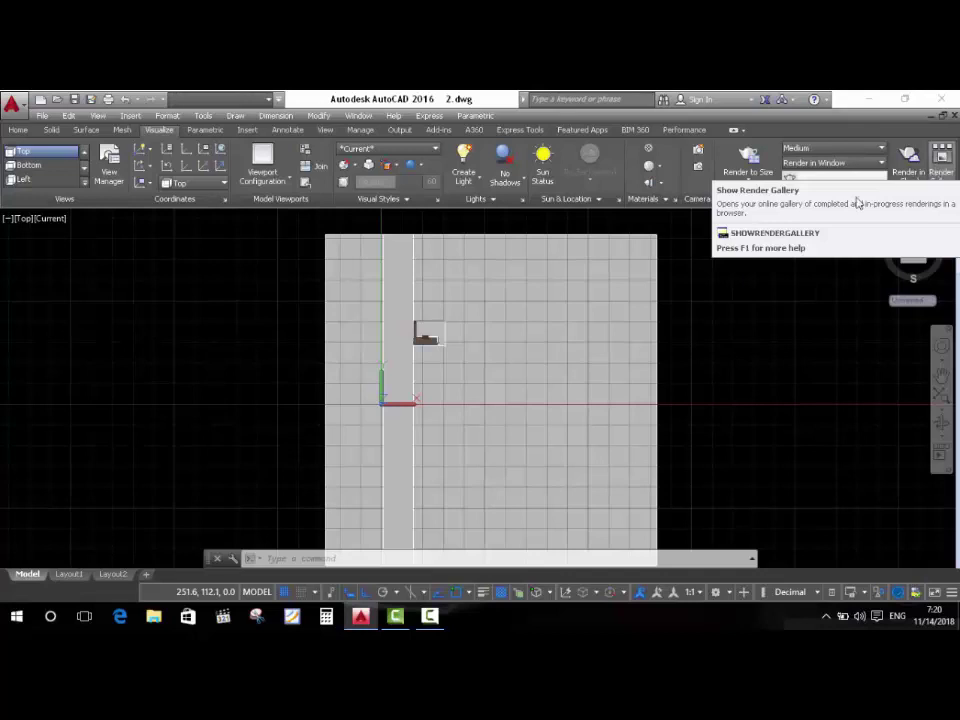
Pan the top view across the site.
{"action": "left_click", "coordinate": [910, 300]}
{"action": "left_click", "coordinate": [810, 281]}
{"action": "left_click", "coordinate": [742, 345]}
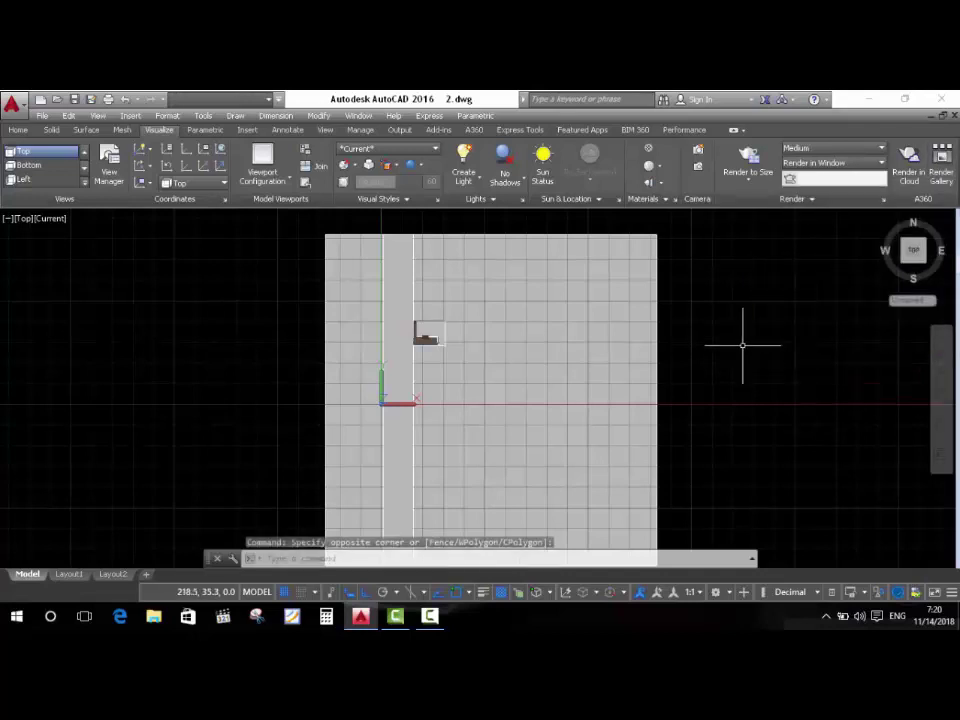
{"action": "scroll", "coordinate": [742, 345], "scroll_direction": "down", "scroll_amount": 2}
{"action": "scroll", "coordinate": [575, 390], "scroll_direction": "up", "scroll_amount": 2}
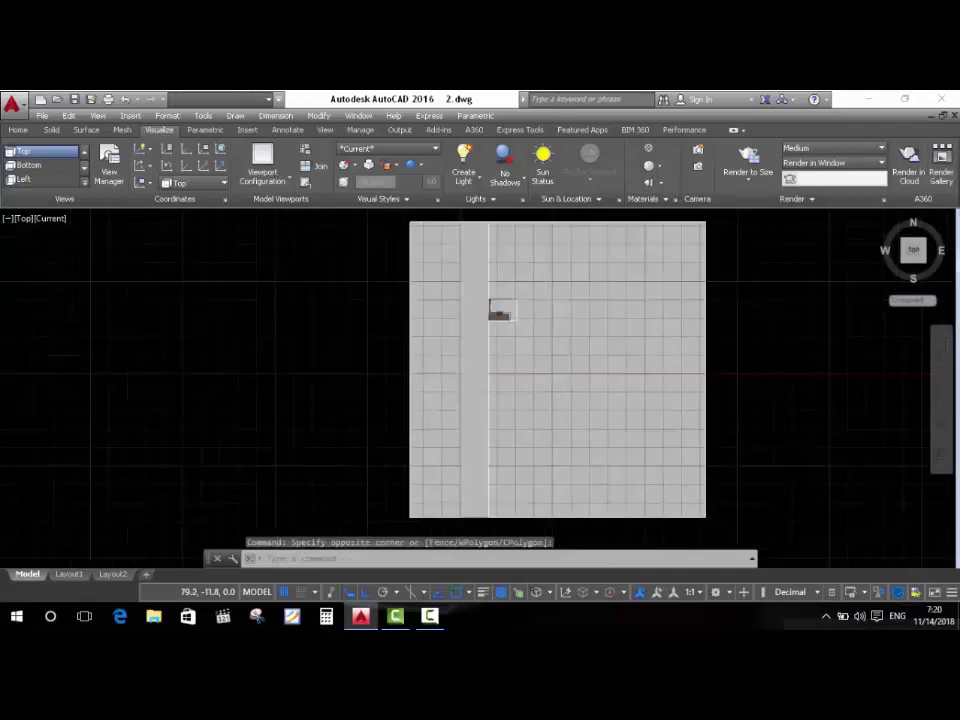
{"action": "scroll", "coordinate": [583, 354], "scroll_direction": "up", "scroll_amount": 2}
{"action": "mouse_move", "coordinate": [583, 354]}
{"action": "middle_mouse_down"}
{"action": "mouse_move", "coordinate": [519, 429]}
{"action": "mouse_move", "coordinate": [539, 439]}
{"action": "mouse_move", "coordinate": [521, 429]}
{"action": "mouse_move", "coordinate": [489, 446]}
{"action": "mouse_move", "coordinate": [508, 418]}
{"action": "mouse_move", "coordinate": [523, 349]}
{"action": "mouse_move", "coordinate": [420, 300]}
{"action": "middle_mouse_up"}
Orbit and zoom into a tilted 3D view of the house, road and site.
{"action": "scroll", "coordinate": [404, 288], "scroll_direction": "up", "scroll_amount": 2}
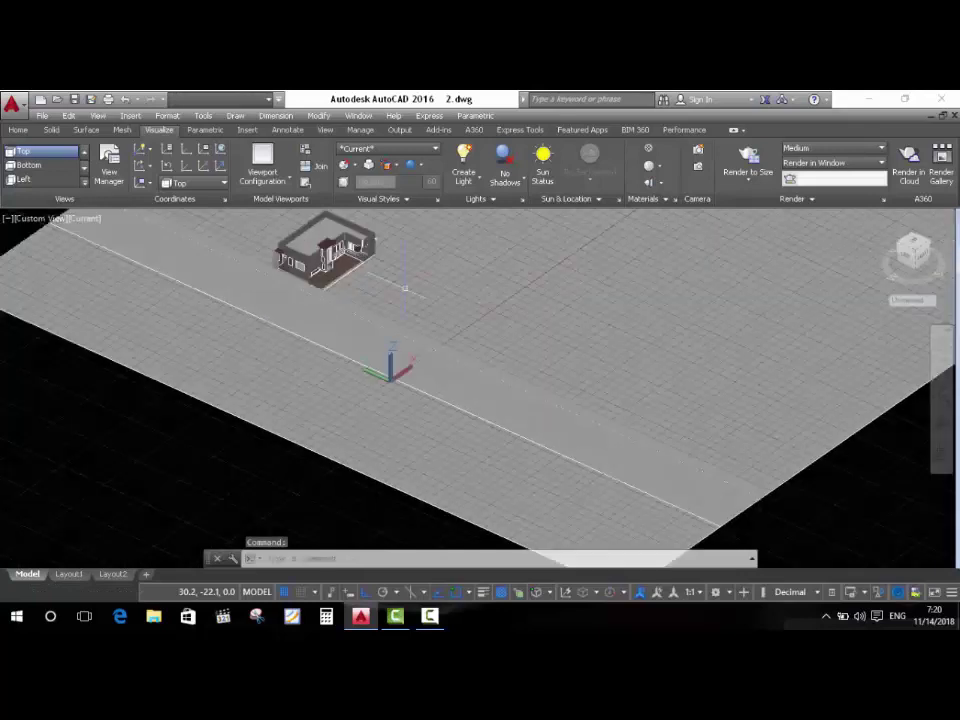
{"action": "scroll", "coordinate": [404, 288], "scroll_direction": "down", "scroll_amount": 2}
{"action": "scroll", "coordinate": [430, 360], "scroll_direction": "down", "scroll_amount": 2}
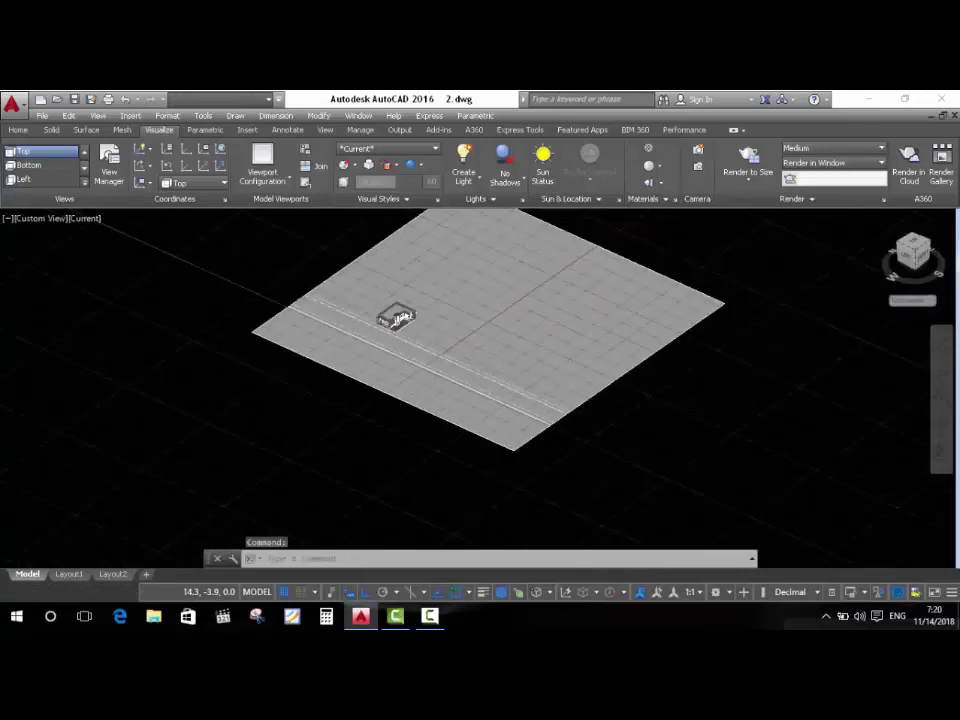
{"action": "middle_click_drag", "start_coordinate": [430, 360], "coordinate": [420, 340], "text": "shift"}
{"action": "scroll", "coordinate": [430, 360], "scroll_direction": "up", "scroll_amount": 3}
{"action": "scroll", "coordinate": [430, 360], "scroll_direction": "down", "scroll_amount": 1}
{"action": "scroll", "coordinate": [407, 386], "scroll_direction": "down", "scroll_amount": 1}
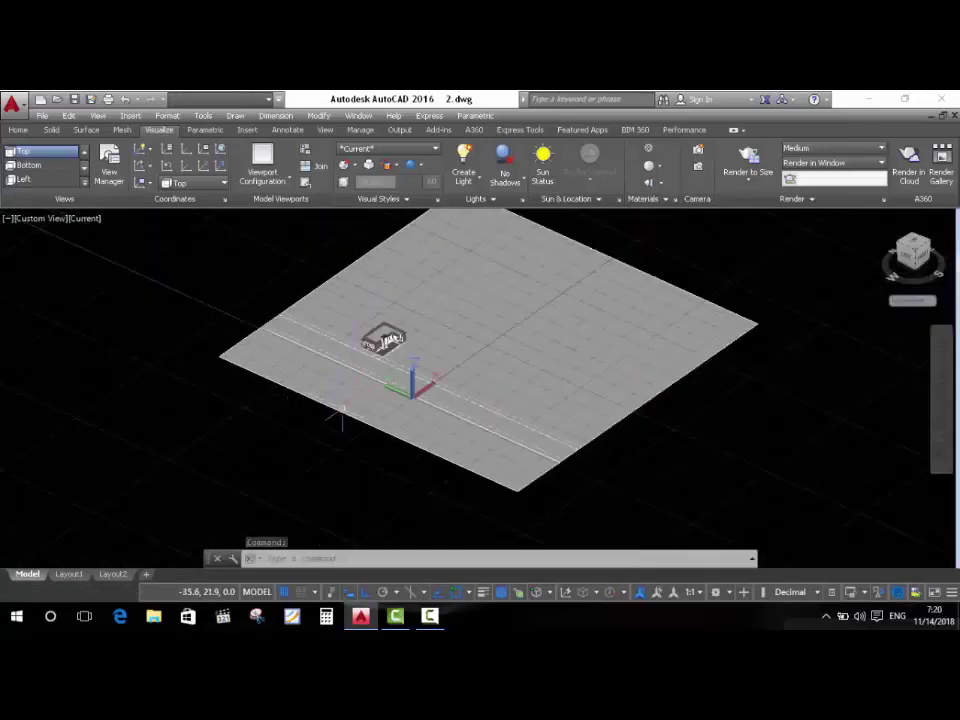
{"action": "middle_click_drag", "start_coordinate": [407, 386], "coordinate": [439, 392], "text": "shift"}
{"action": "scroll", "coordinate": [410, 355], "scroll_direction": "up", "scroll_amount": 2}
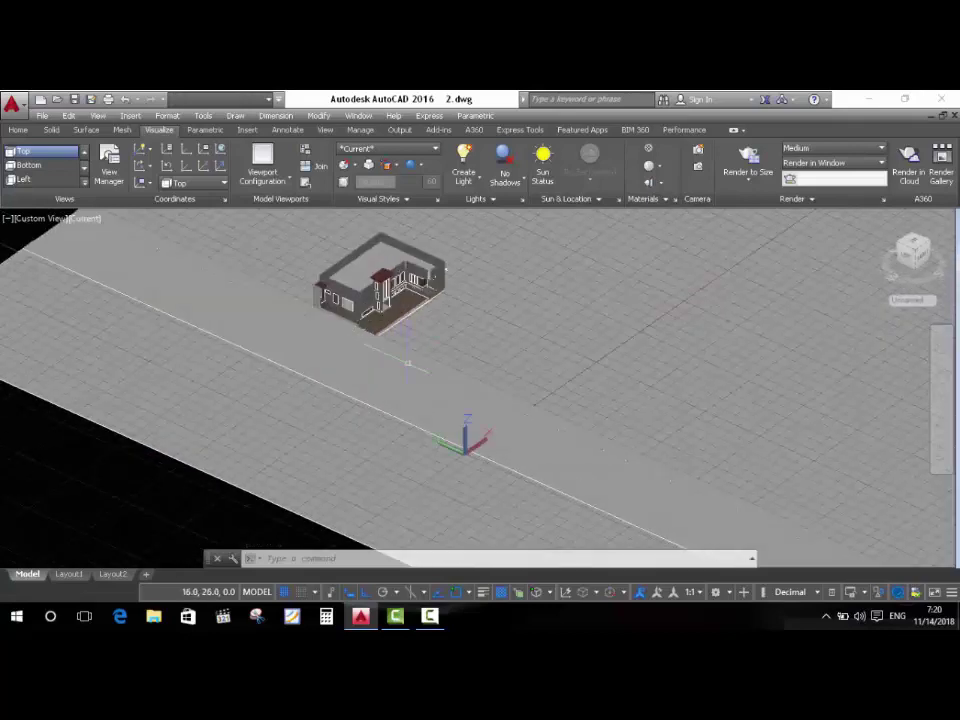
{"action": "scroll", "coordinate": [367, 403], "scroll_direction": "down", "scroll_amount": 1}
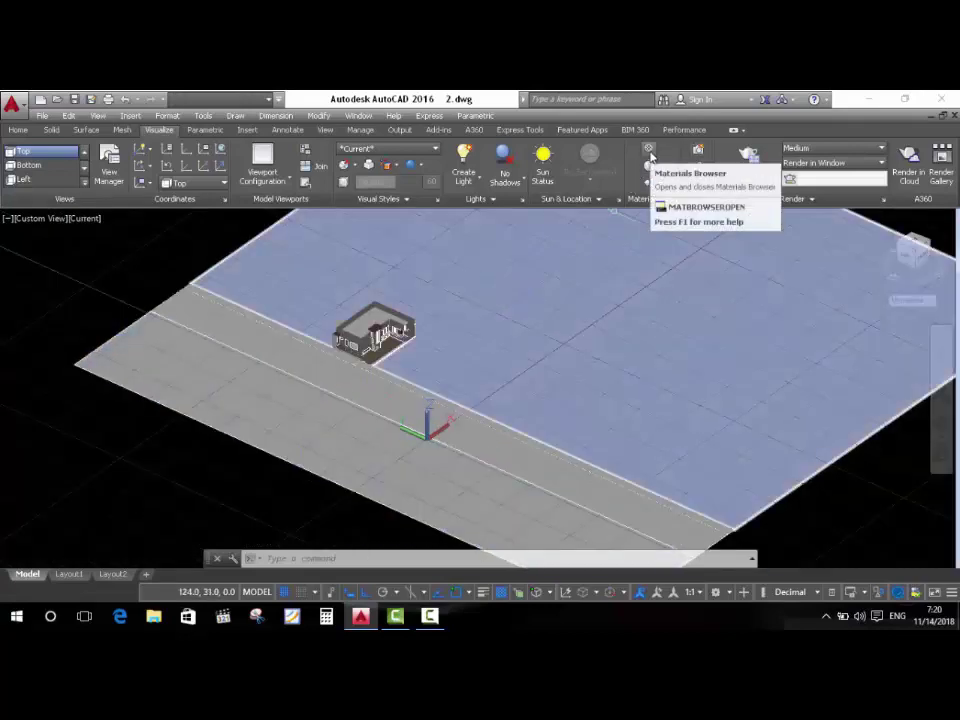
Open the Materials Browser and set the Autodesk Library pane to List View.
{"action": "left_click", "coordinate": [650, 151]}
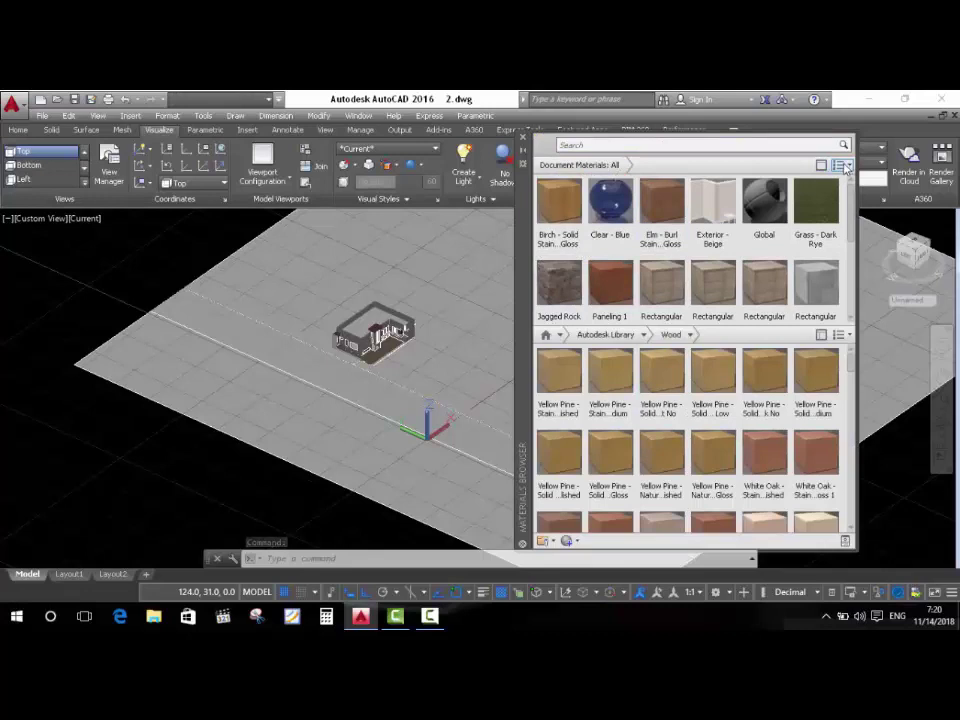
{"action": "left_click", "coordinate": [845, 167]}
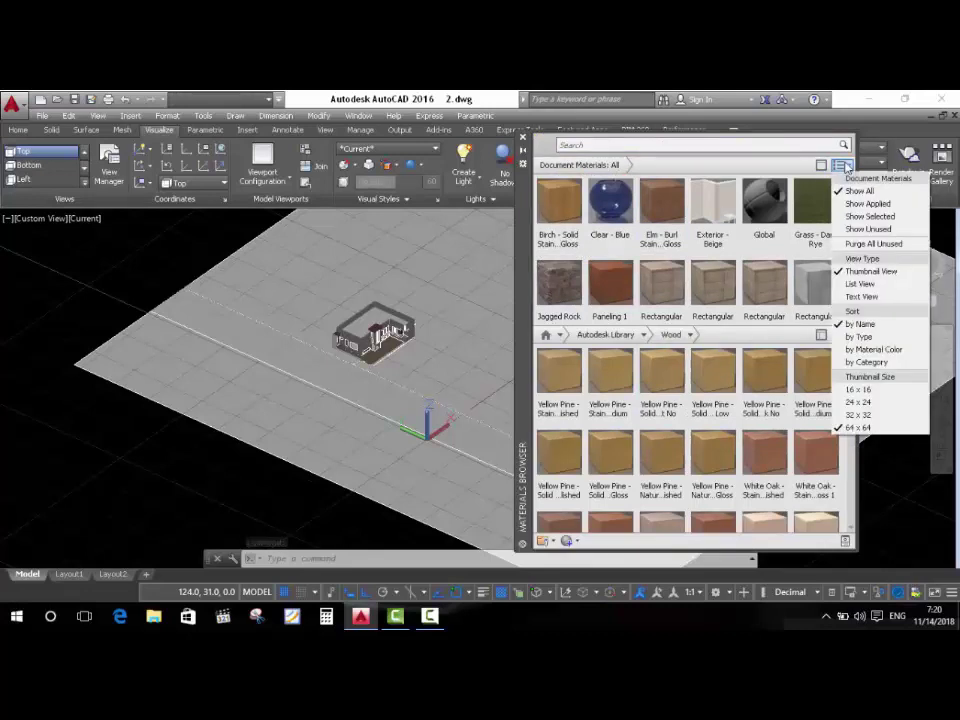
{"action": "left_click", "coordinate": [850, 285]}
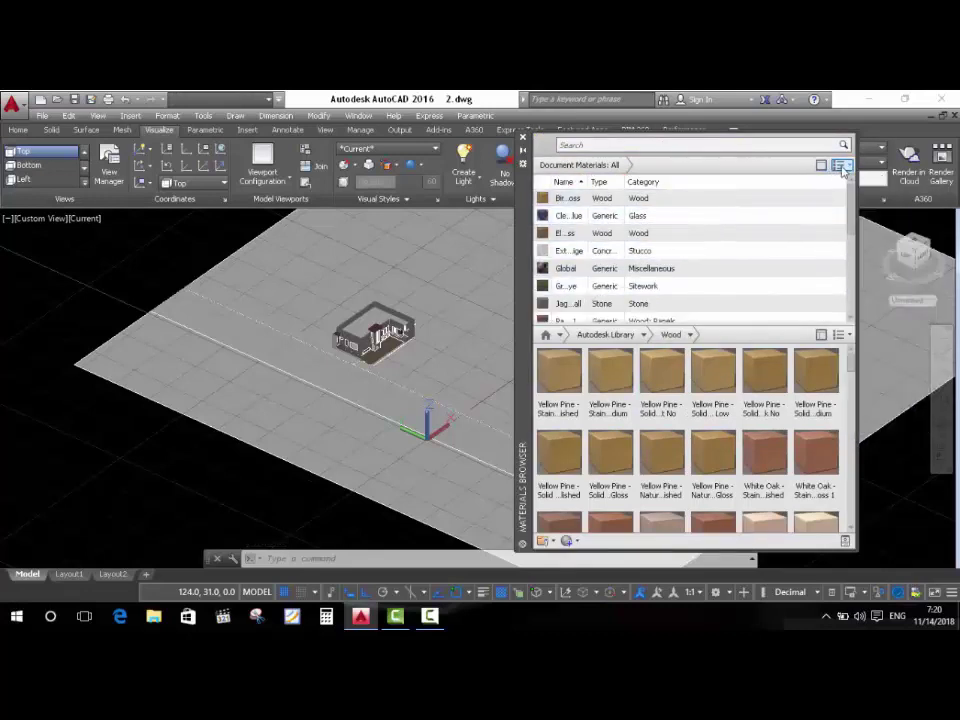
{"action": "left_click", "coordinate": [846, 168]}
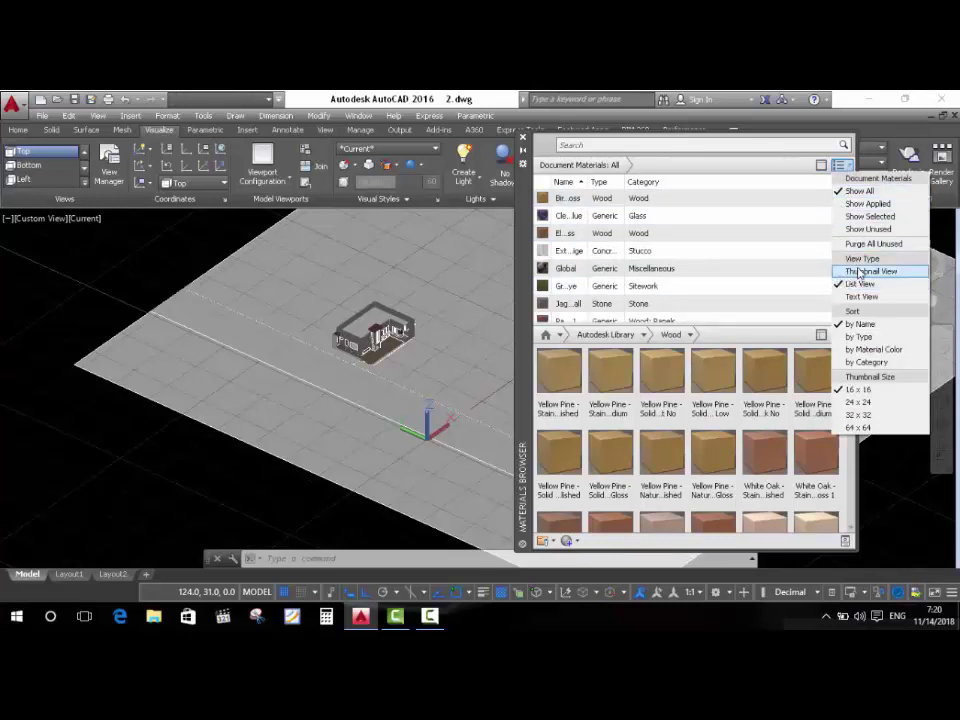
{"action": "left_click", "coordinate": [872, 272]}
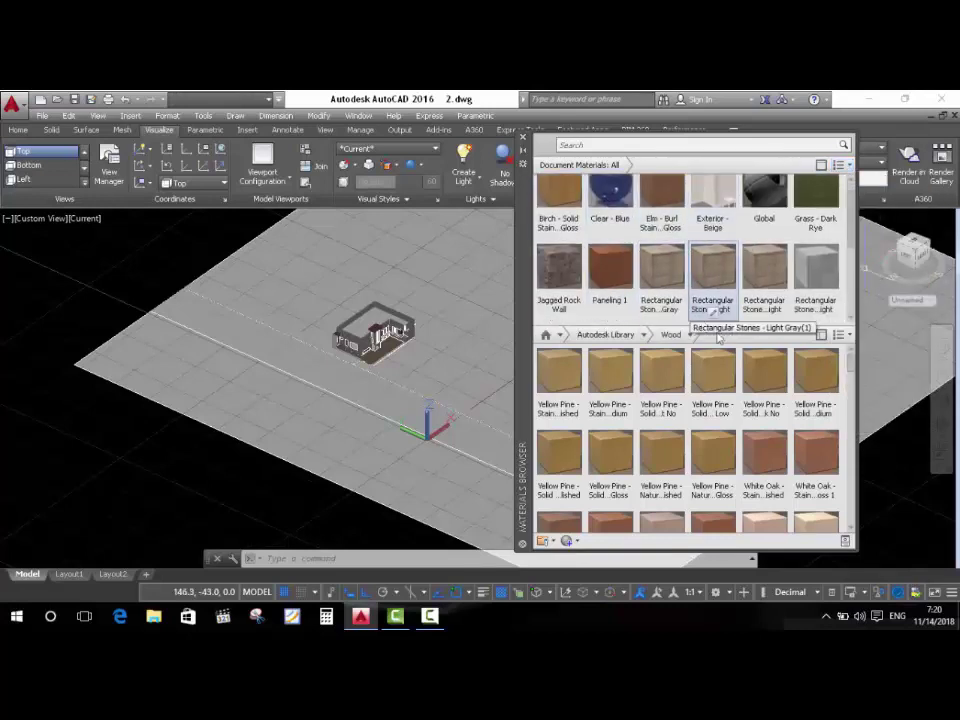
{"action": "left_click", "coordinate": [844, 335]}
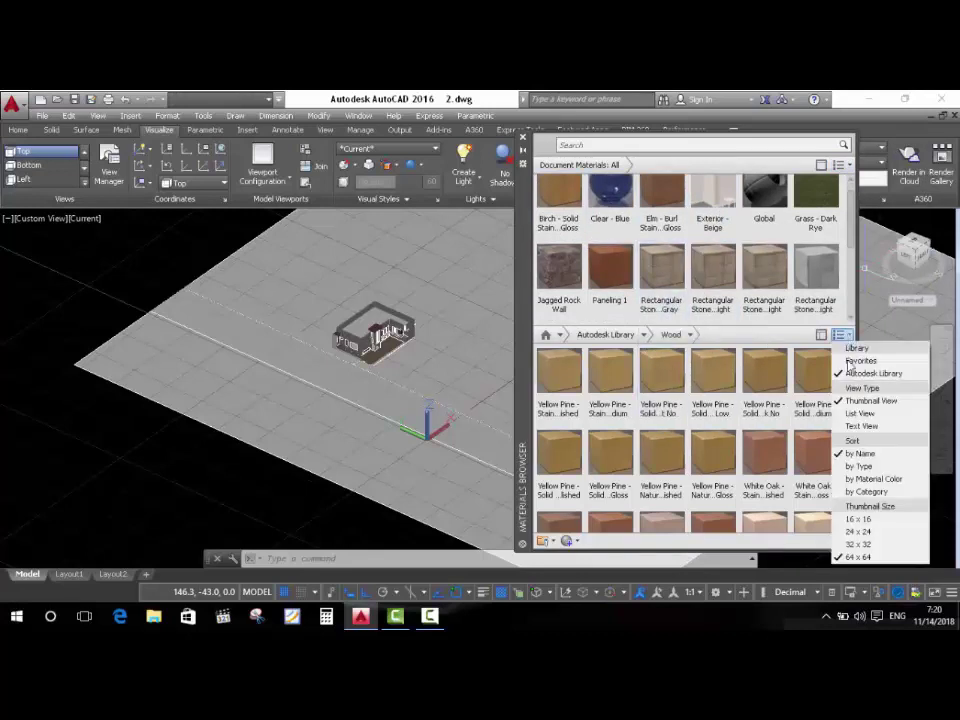
{"action": "left_click", "coordinate": [849, 414]}
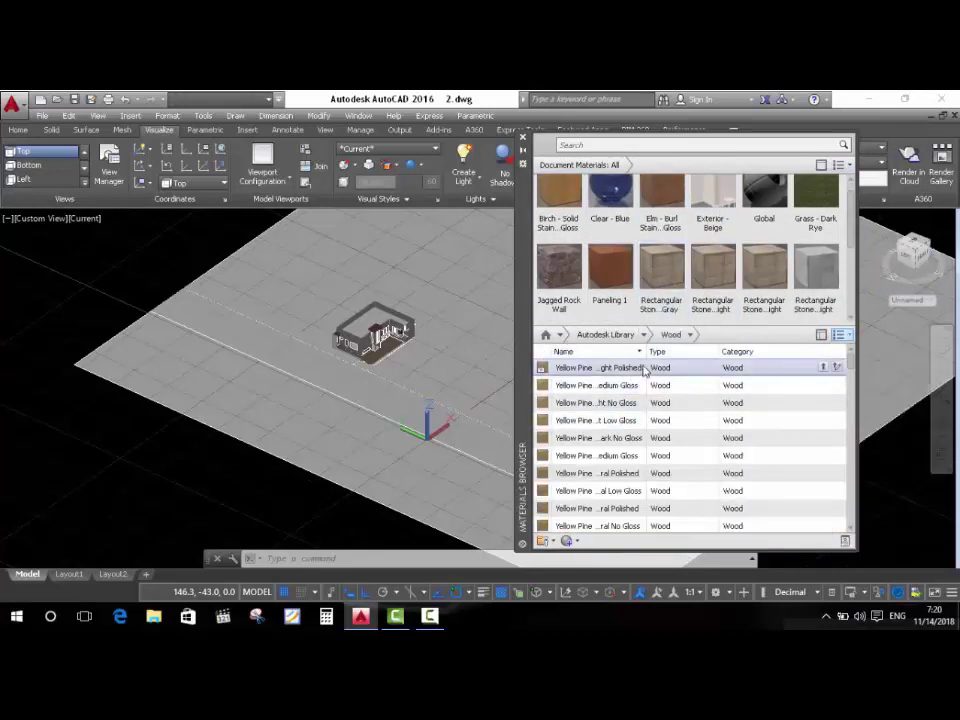
{"action": "left_click", "coordinate": [843, 335]}
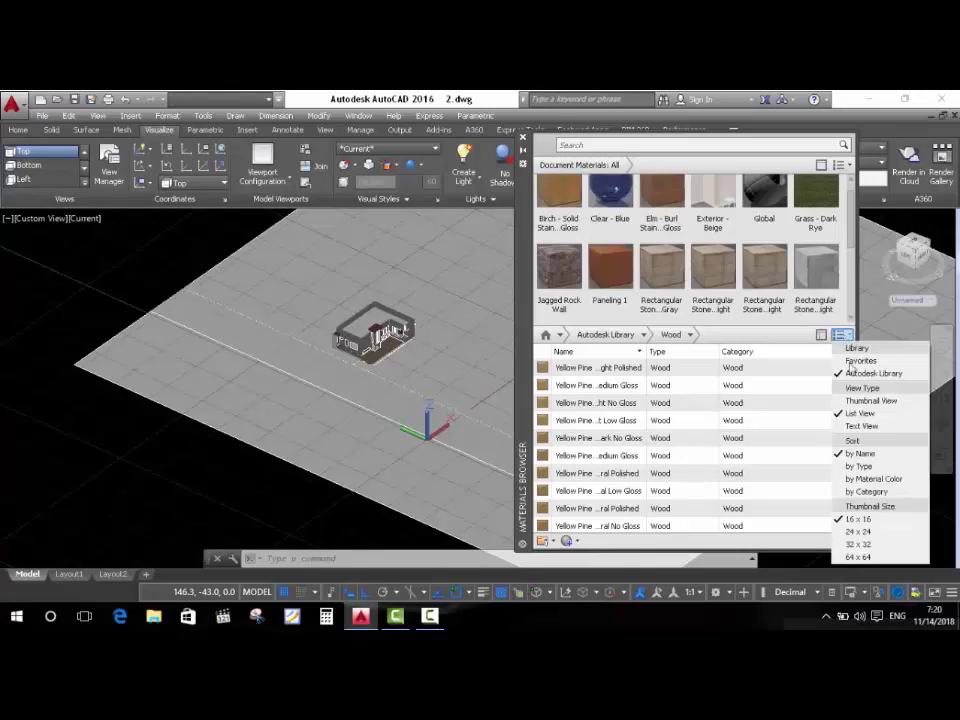
{"action": "left_click", "coordinate": [848, 401]}
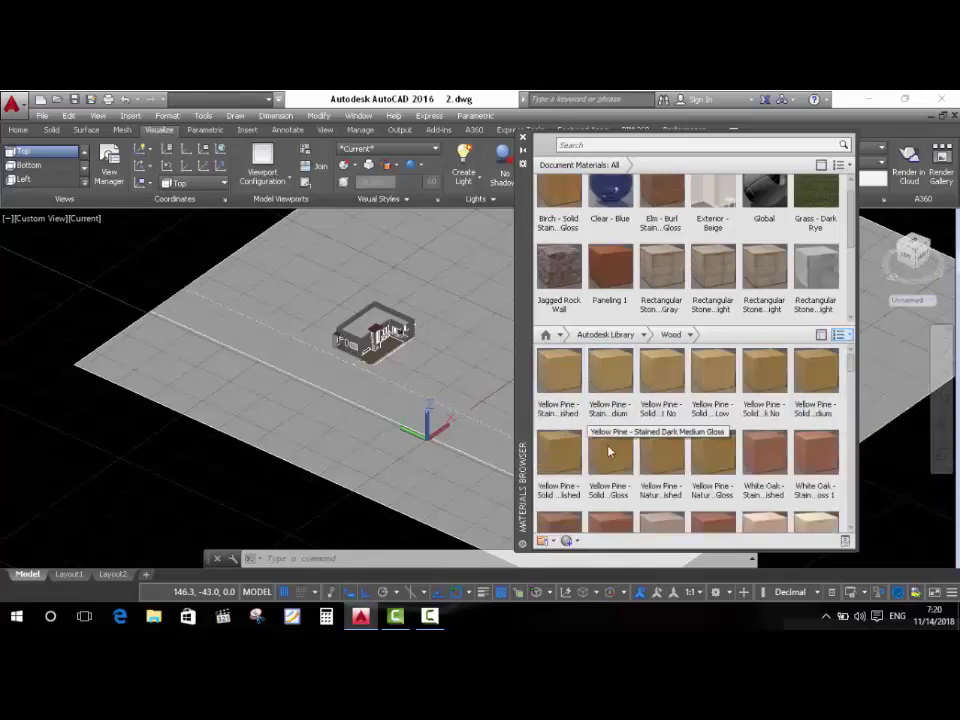
{"action": "left_click", "coordinate": [841, 336]}
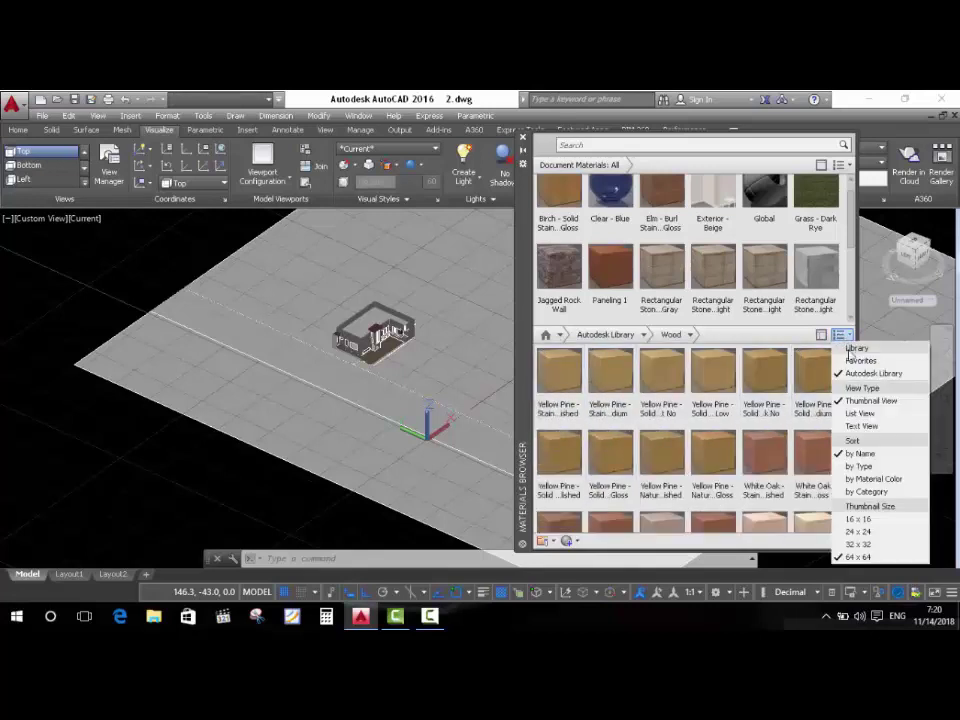
{"action": "left_click", "coordinate": [853, 418]}
Show the Document Materials pane as a list too.
{"action": "scroll", "coordinate": [735, 280], "scroll_direction": "up", "scroll_amount": 1}
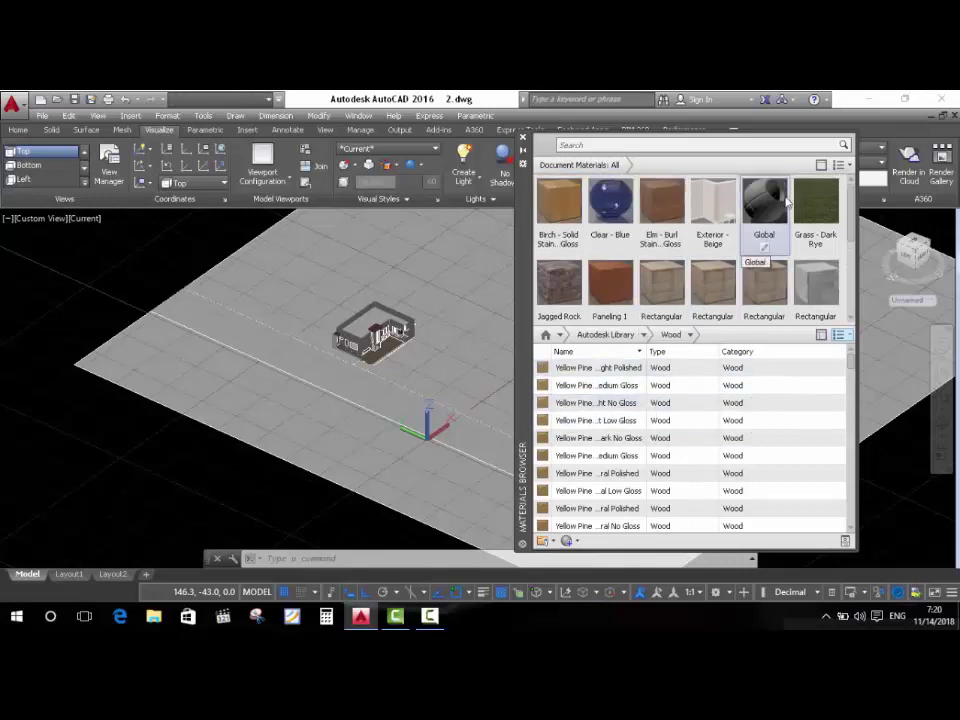
{"action": "left_click", "coordinate": [840, 165]}
{"action": "left_click", "coordinate": [868, 282]}
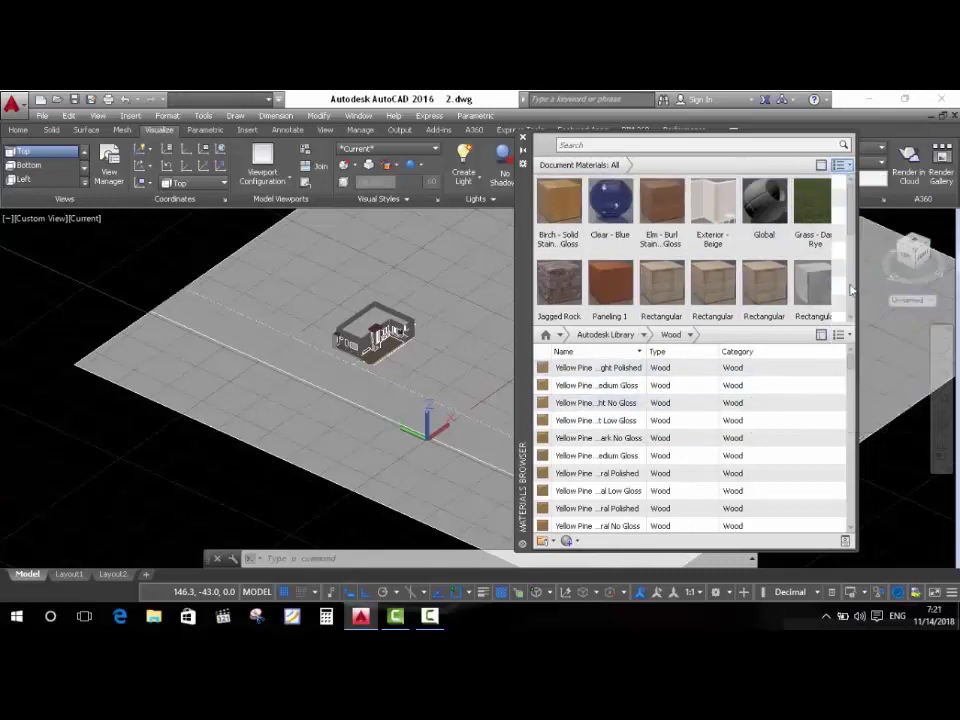
{"action": "scroll", "coordinate": [561, 200], "scroll_direction": "down", "scroll_amount": 2}
{"action": "scroll", "coordinate": [561, 240], "scroll_direction": "up", "scroll_amount": 3}
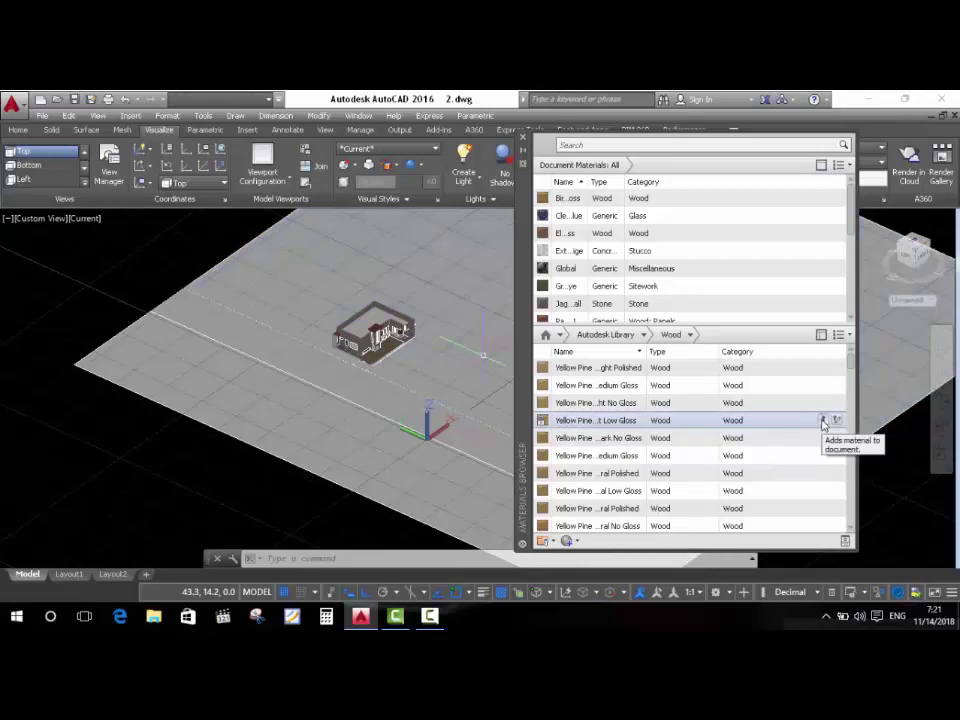
{"action": "scroll", "coordinate": [640, 214], "scroll_direction": "down", "scroll_amount": 1}
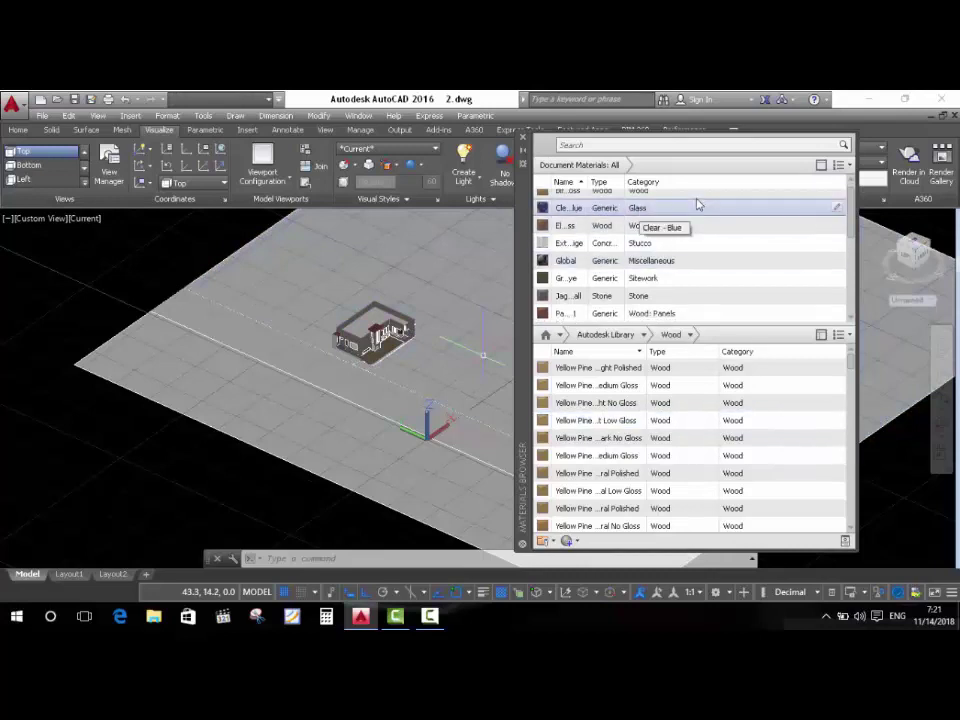
{"action": "scroll", "coordinate": [697, 205], "scroll_direction": "up", "scroll_amount": 1}
{"action": "scroll", "coordinate": [600, 380], "scroll_direction": "down", "scroll_amount": 2}
{"action": "scroll", "coordinate": [603, 437], "scroll_direction": "up", "scroll_amount": 2}
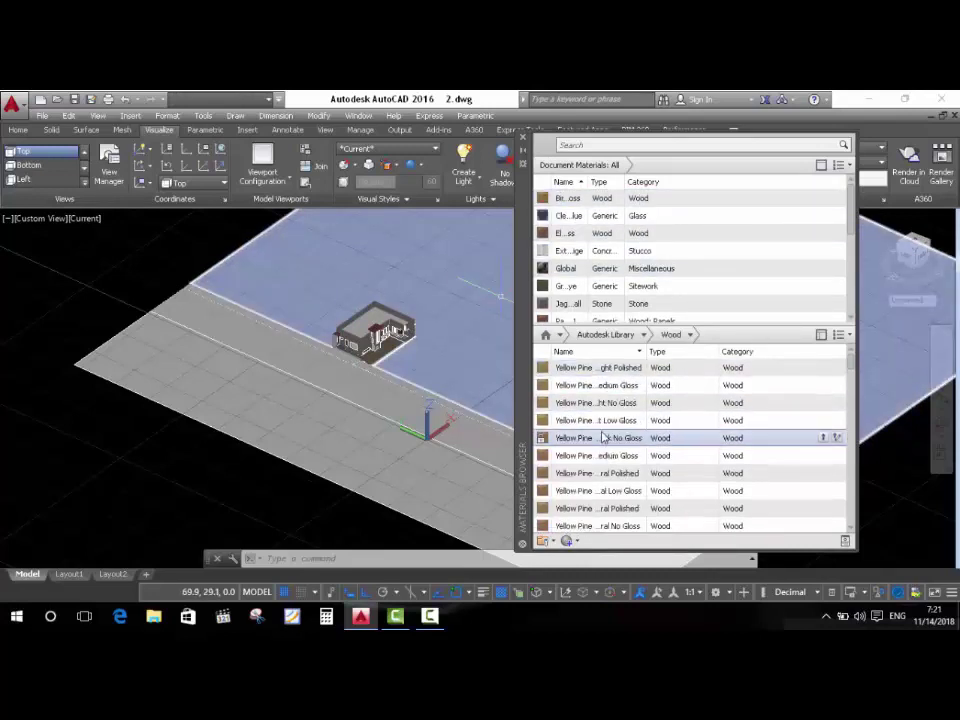
Switch the Autodesk Library category to Liquid materials.
{"action": "left_click", "coordinate": [691, 335]}
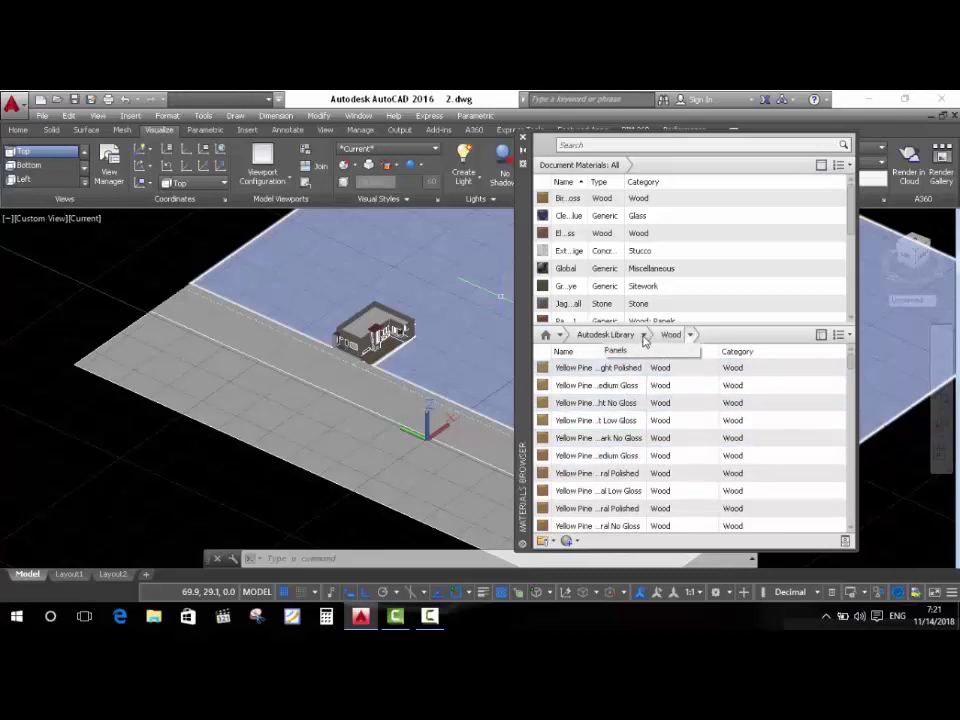
{"action": "left_click", "coordinate": [645, 338]}
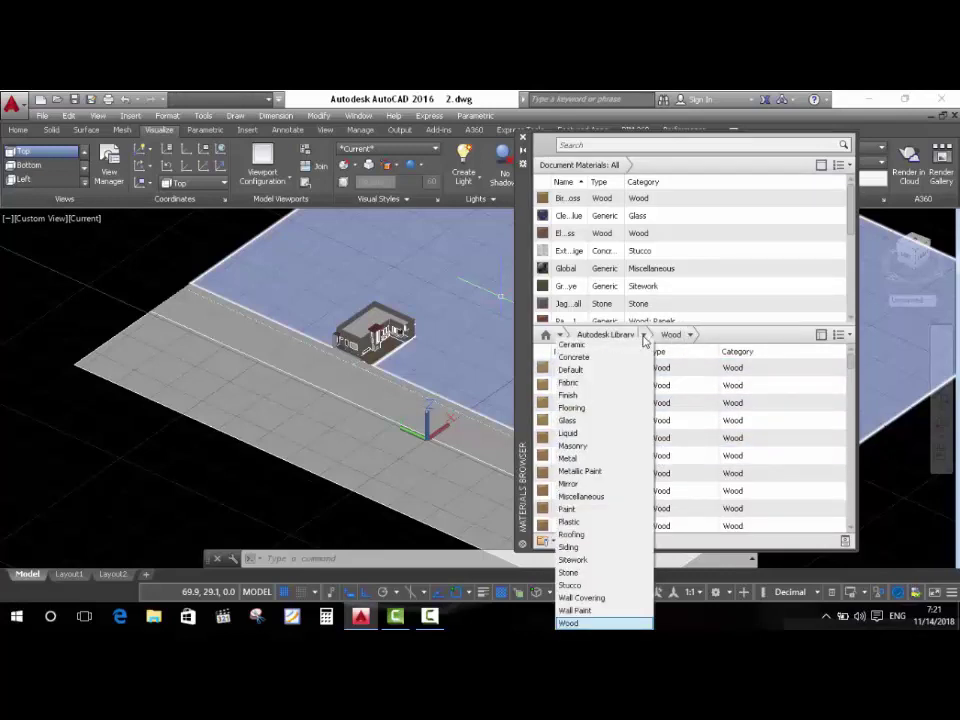
{"action": "left_click", "coordinate": [597, 439]}
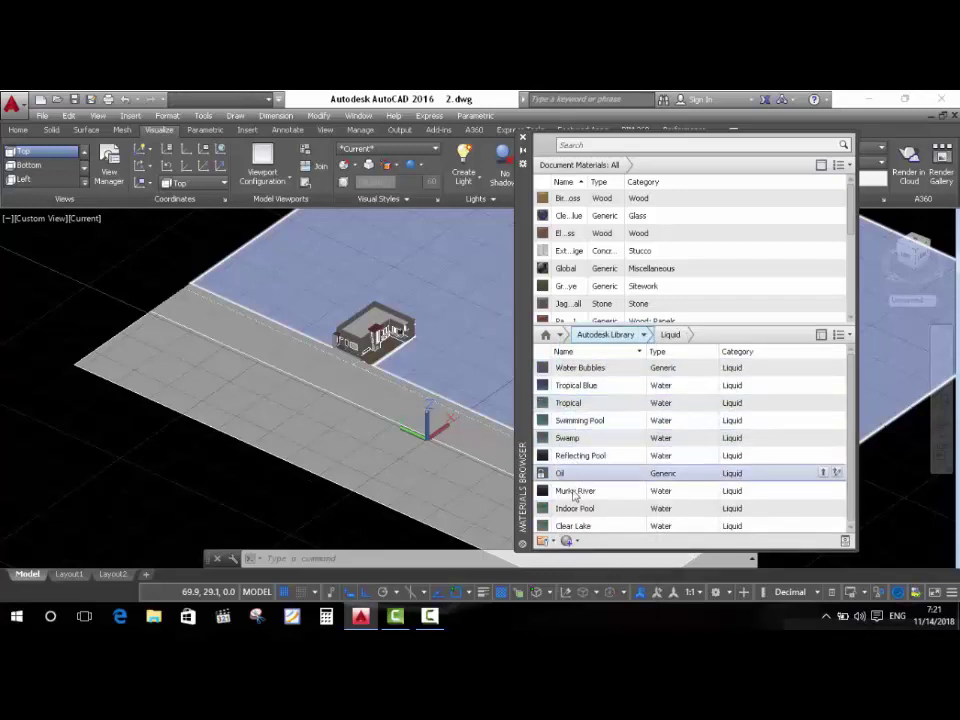
{"action": "left_click_drag", "start_coordinate": [352, 312], "coordinate": [350, 305]}
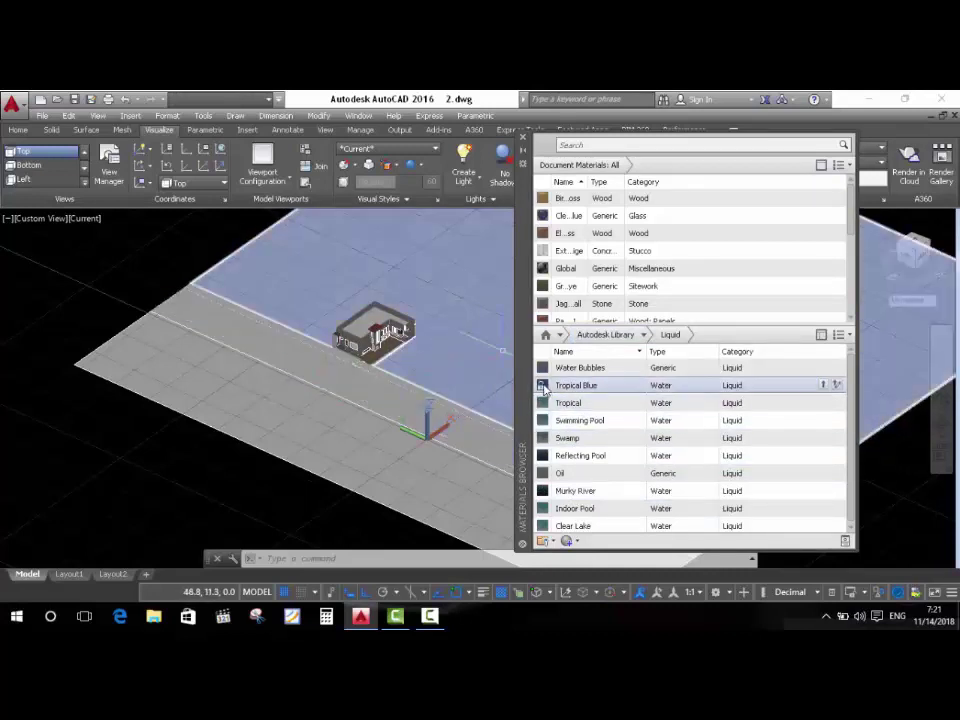
{"action": "left_click", "coordinate": [274, 489]}
{"action": "left_click", "coordinate": [218, 520]}
{"action": "left_click", "coordinate": [218, 520]}
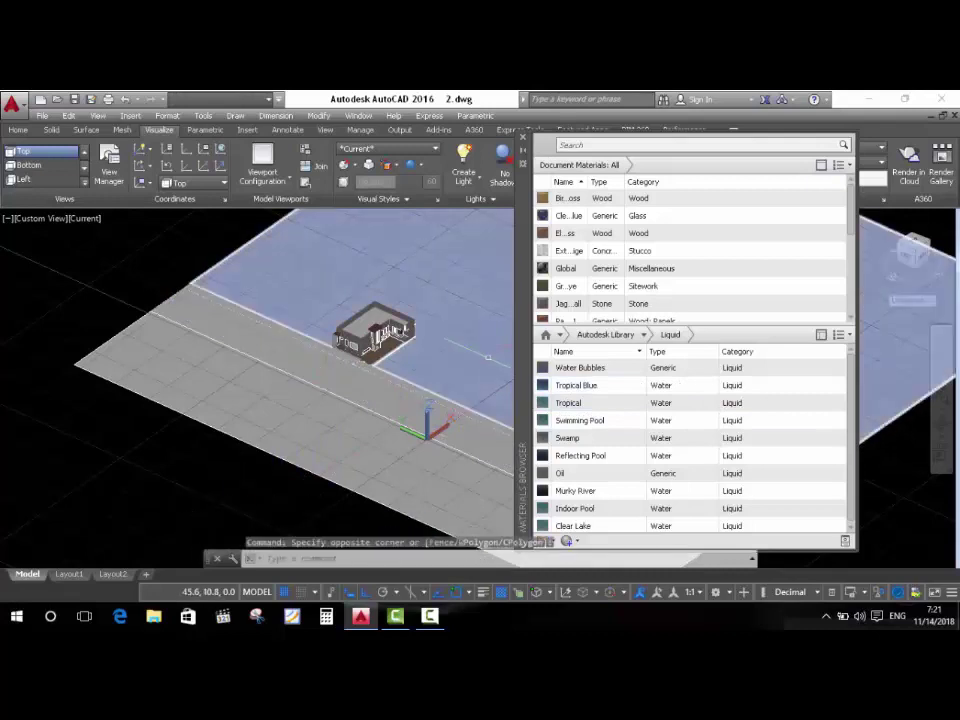
Draw the tank's solid box with a rectangle on its top face.
{"action": "left_click", "coordinate": [18, 130]}
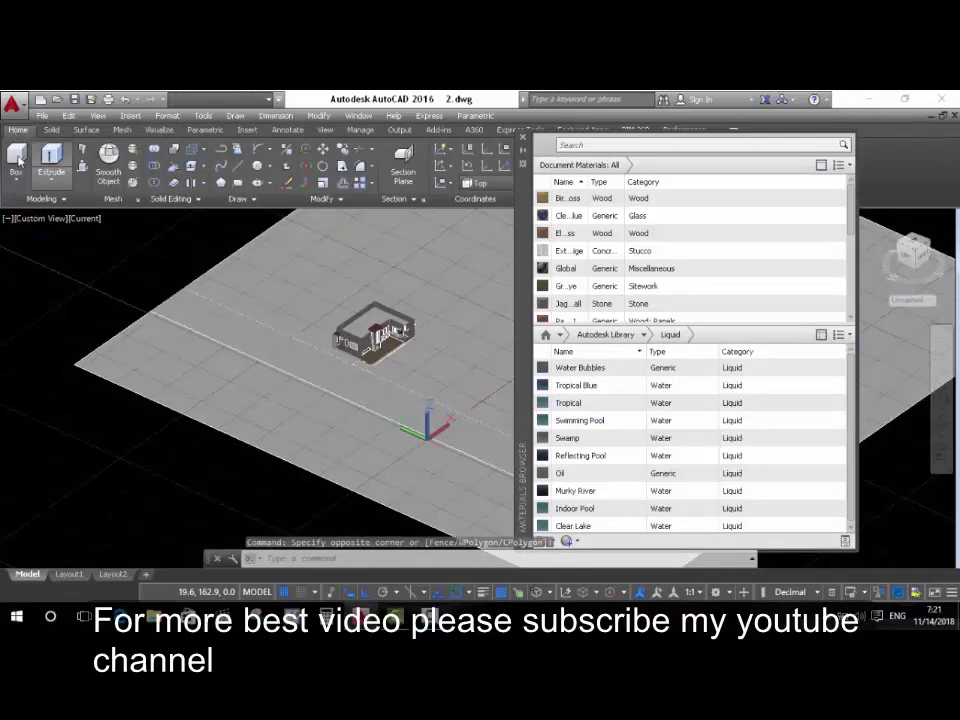
{"action": "left_click", "coordinate": [16, 155]}
{"action": "scroll", "coordinate": [300, 380], "scroll_direction": "down", "scroll_amount": 3}
{"action": "left_click", "coordinate": [340, 395]}
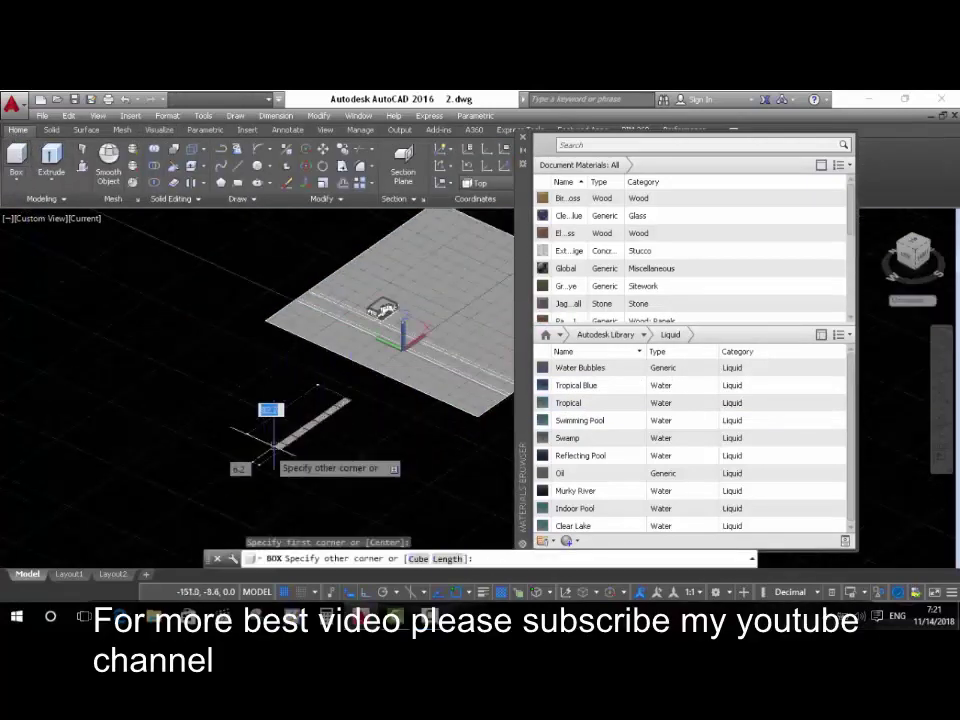
{"action": "left_click", "coordinate": [183, 432]}
{"action": "scroll", "coordinate": [200, 300], "scroll_direction": "up", "scroll_amount": 2}
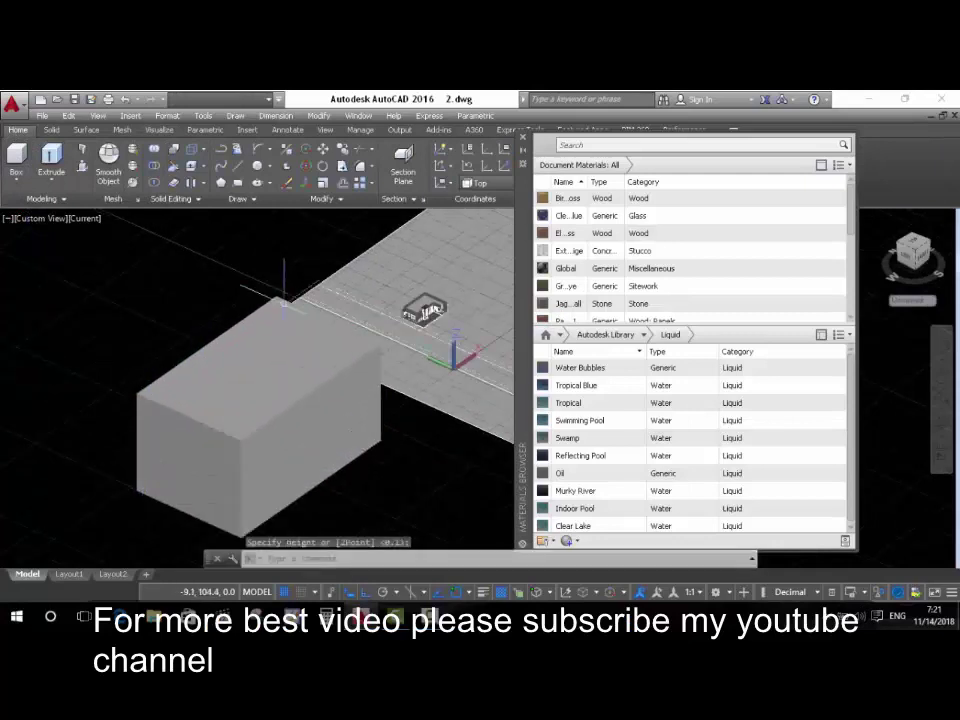
{"action": "scroll", "coordinate": [160, 260], "scroll_direction": "up", "scroll_amount": 2}
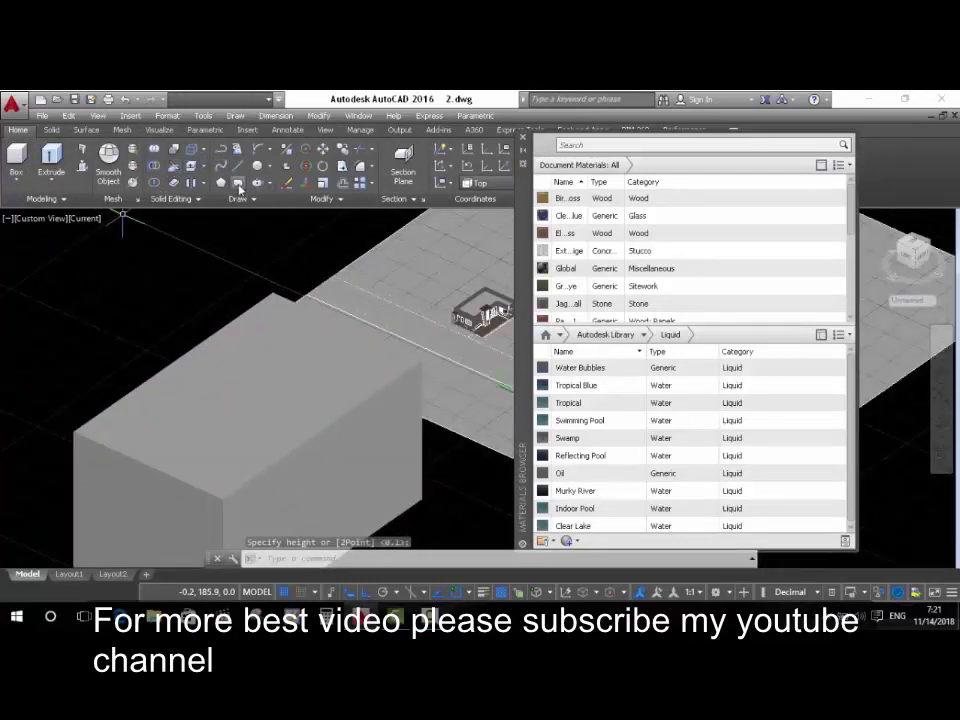
{"action": "left_click", "coordinate": [240, 188]}
{"action": "left_click", "coordinate": [272, 298]}
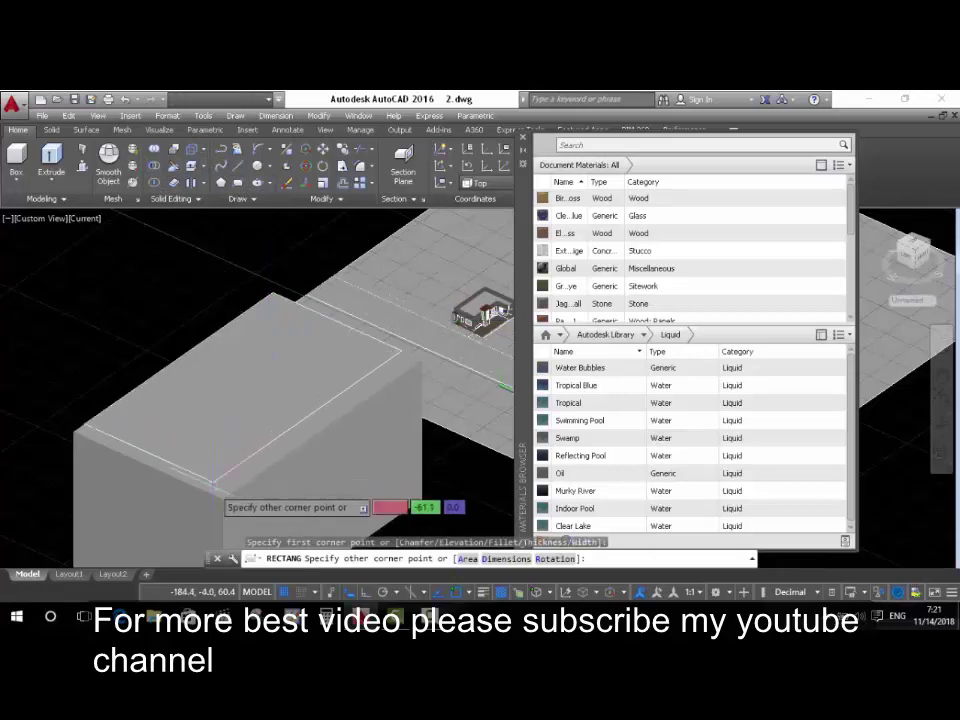
{"action": "left_click", "coordinate": [221, 491]}
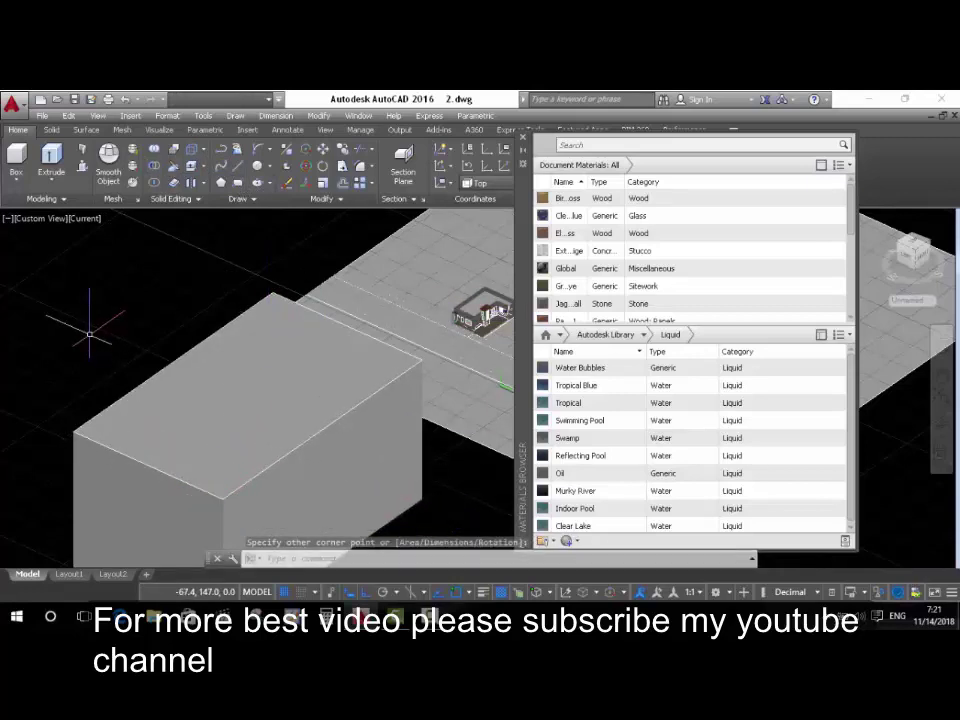
Offset the top rectangle 1 unit inward, using selection cycling to pick the polyline.
{"action": "type", "text": "o"}
{"action": "key", "text": "Return"}
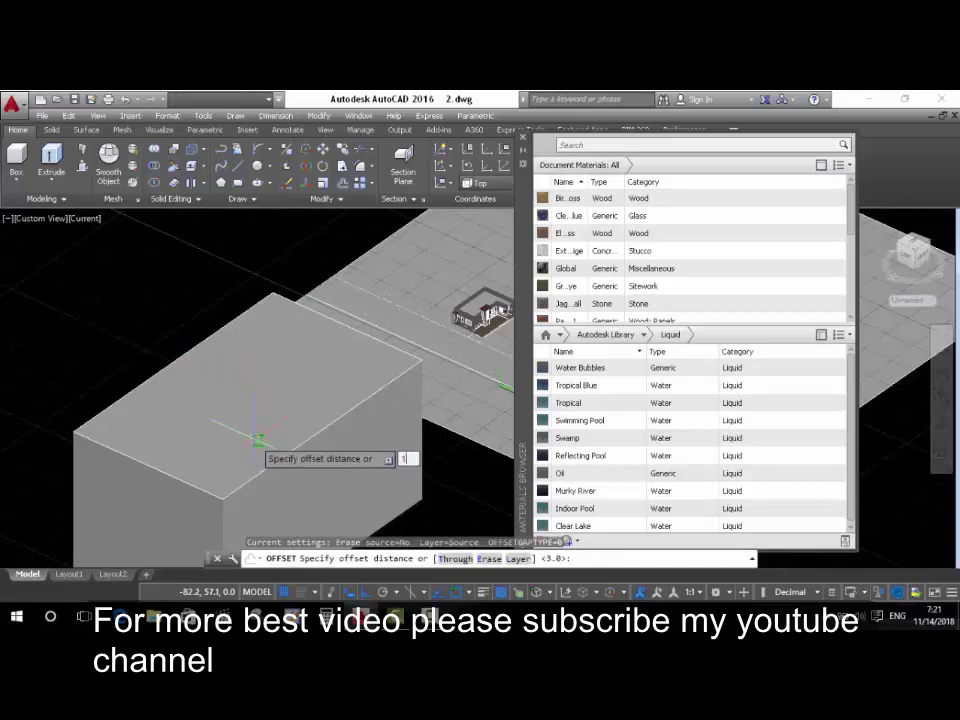
{"action": "key", "text": "Return"}
{"action": "left_click", "coordinate": [296, 457]}
{"action": "scroll", "coordinate": [297, 441], "scroll_direction": "up", "scroll_amount": 5}
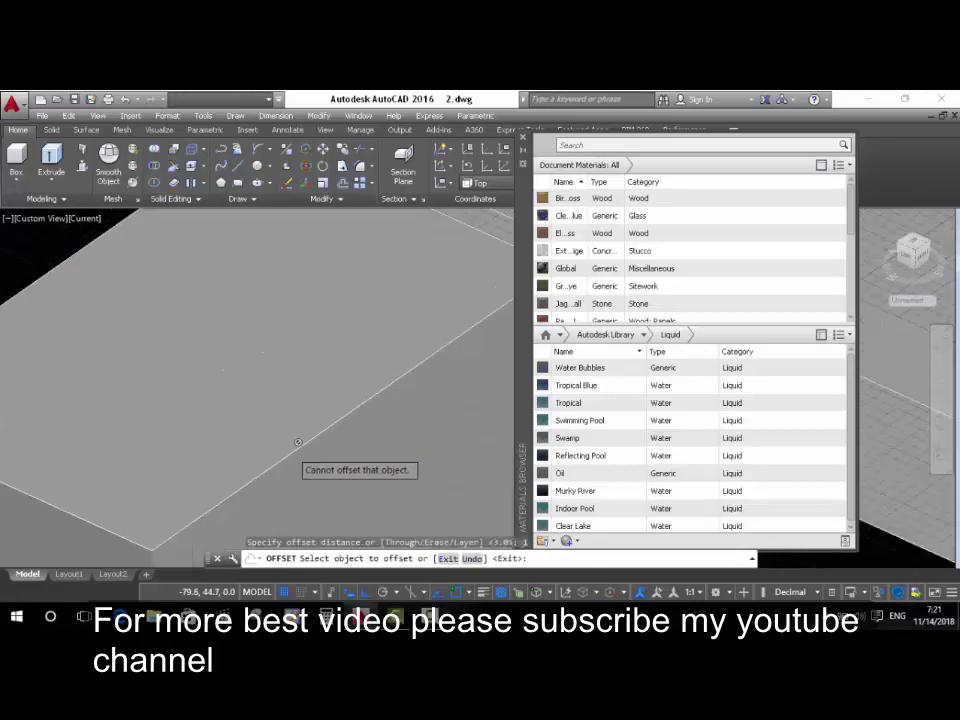
{"action": "scroll", "coordinate": [297, 441], "scroll_direction": "down", "scroll_amount": 2}
{"action": "scroll", "coordinate": [296, 445], "scroll_direction": "down", "scroll_amount": 2}
{"action": "scroll", "coordinate": [295, 450], "scroll_direction": "down", "scroll_amount": 2}
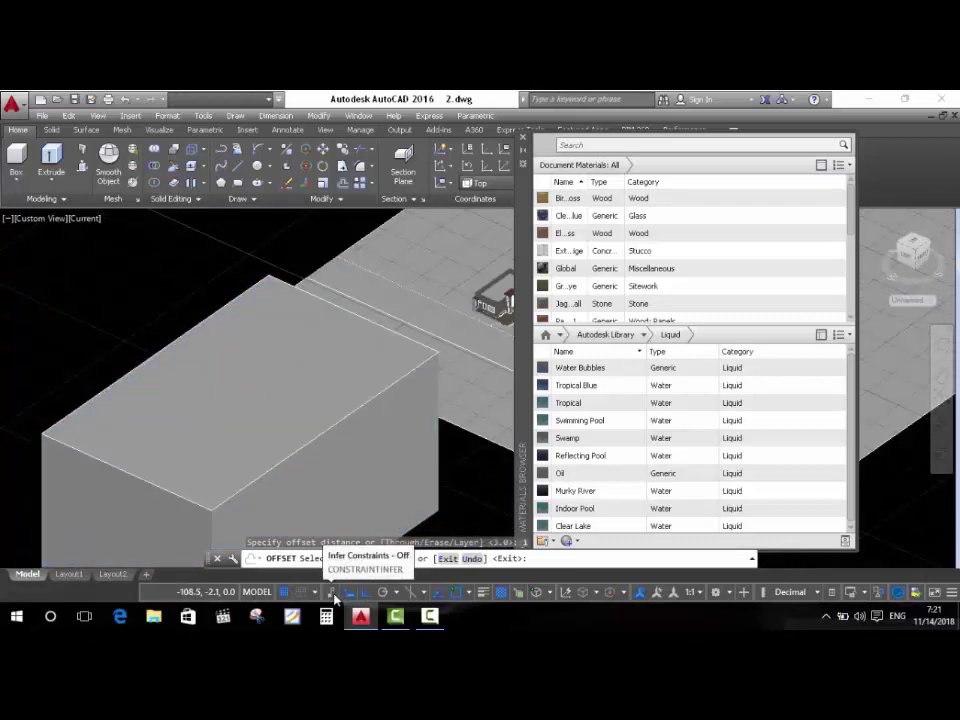
{"action": "left_click", "coordinate": [507, 593]}
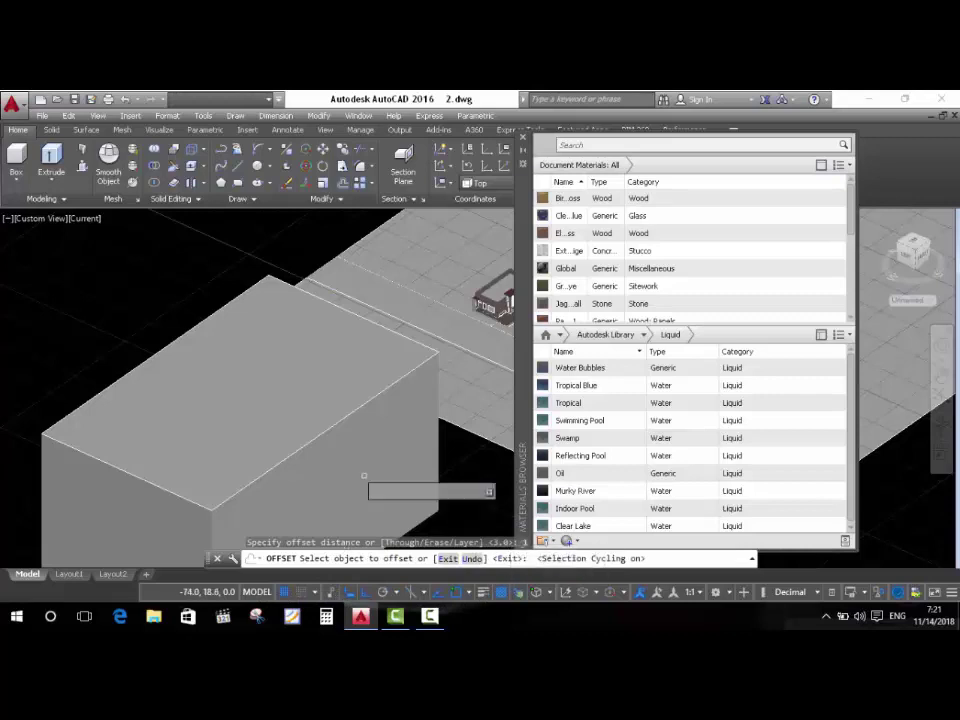
{"action": "left_click", "coordinate": [293, 453]}
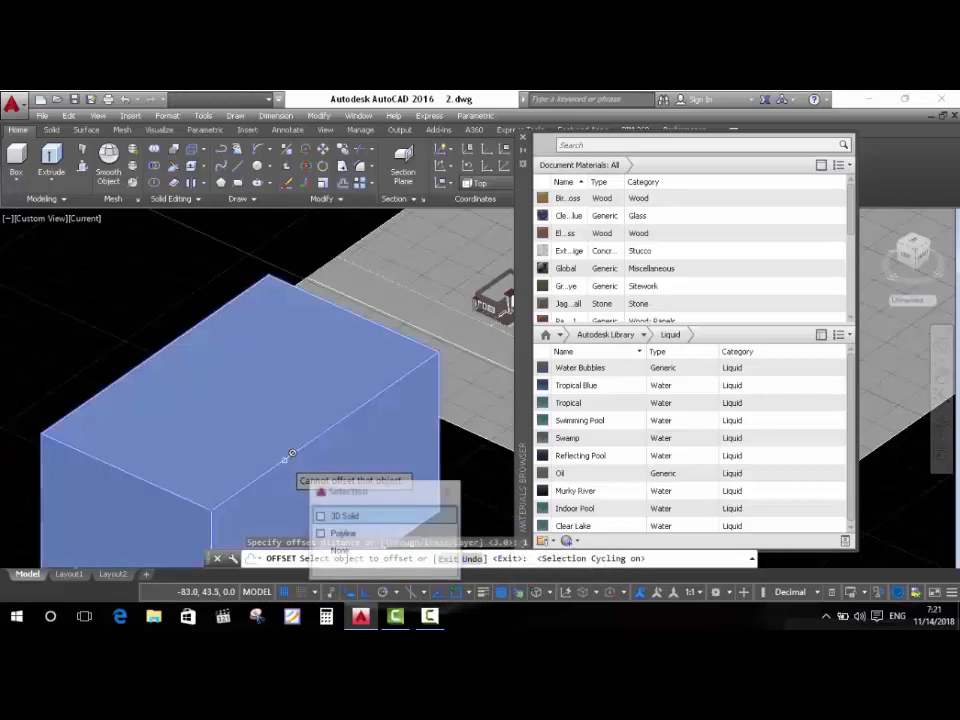
{"action": "left_click", "coordinate": [352, 534]}
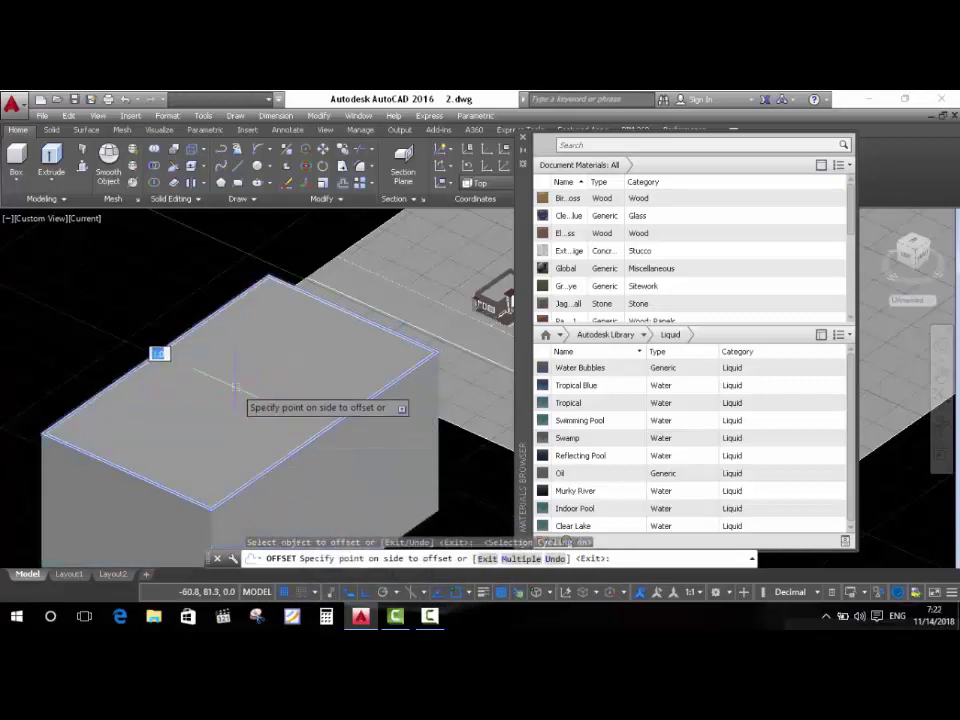
{"action": "left_click", "coordinate": [158, 354]}
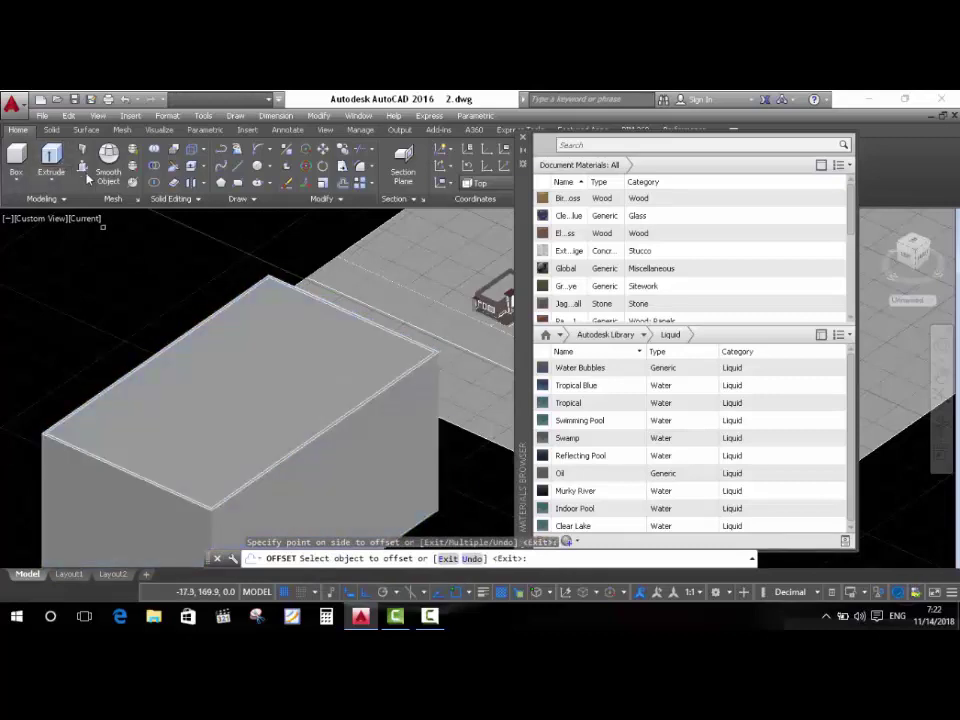
{"action": "left_click", "coordinate": [82, 167]}
Push the area inside the inner rectangle down into the box to hollow the tank.
{"action": "left_click", "coordinate": [275, 392]}
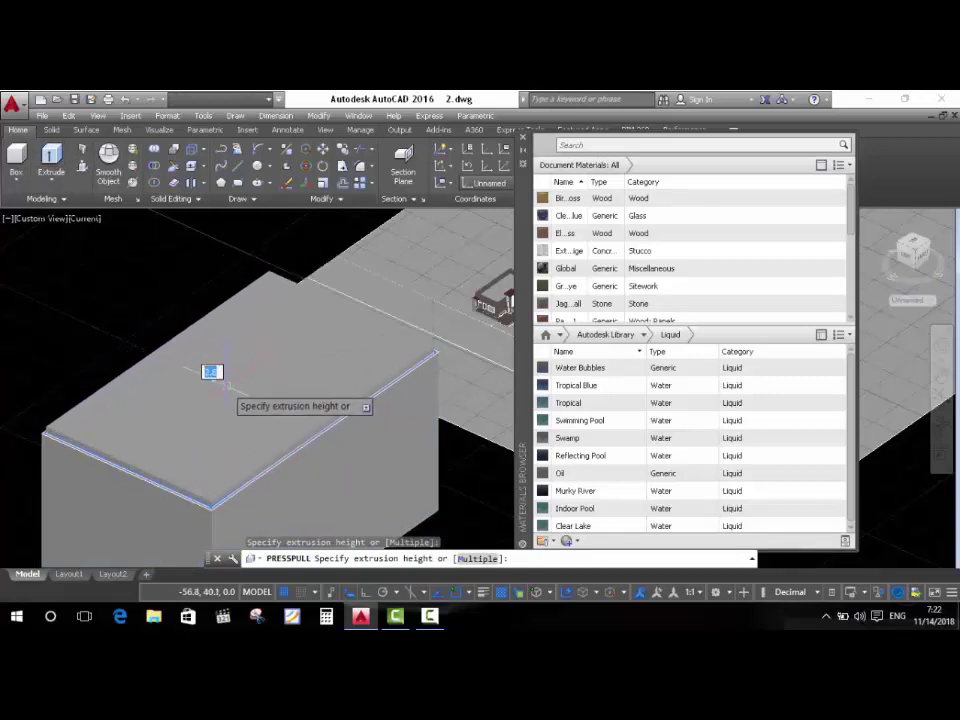
{"action": "left_click", "coordinate": [160, 294]}
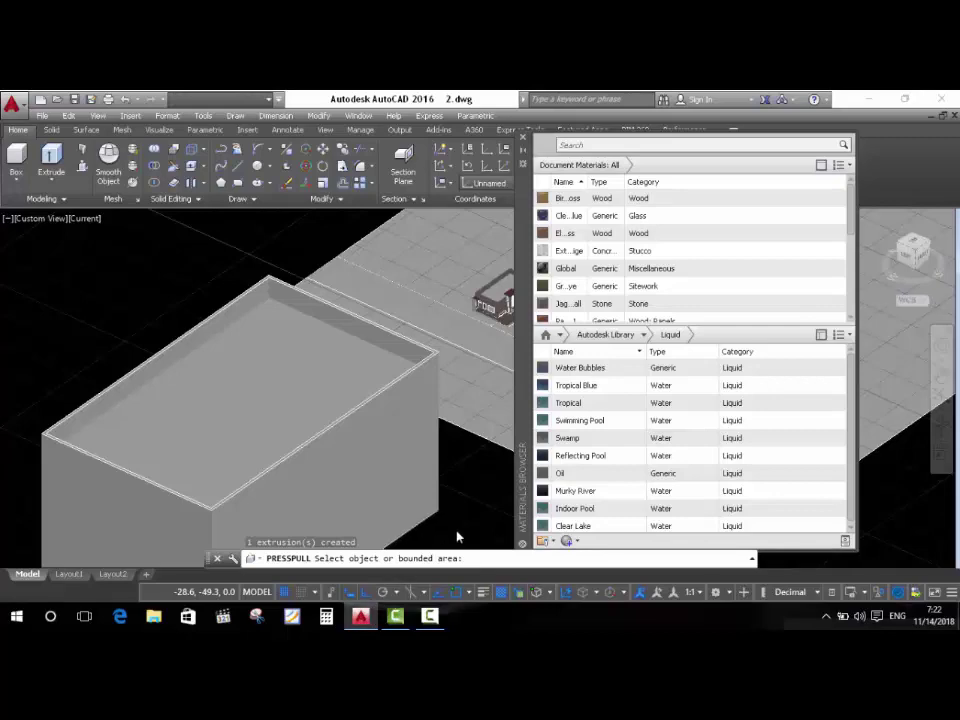
{"action": "left_click", "coordinate": [361, 616]}
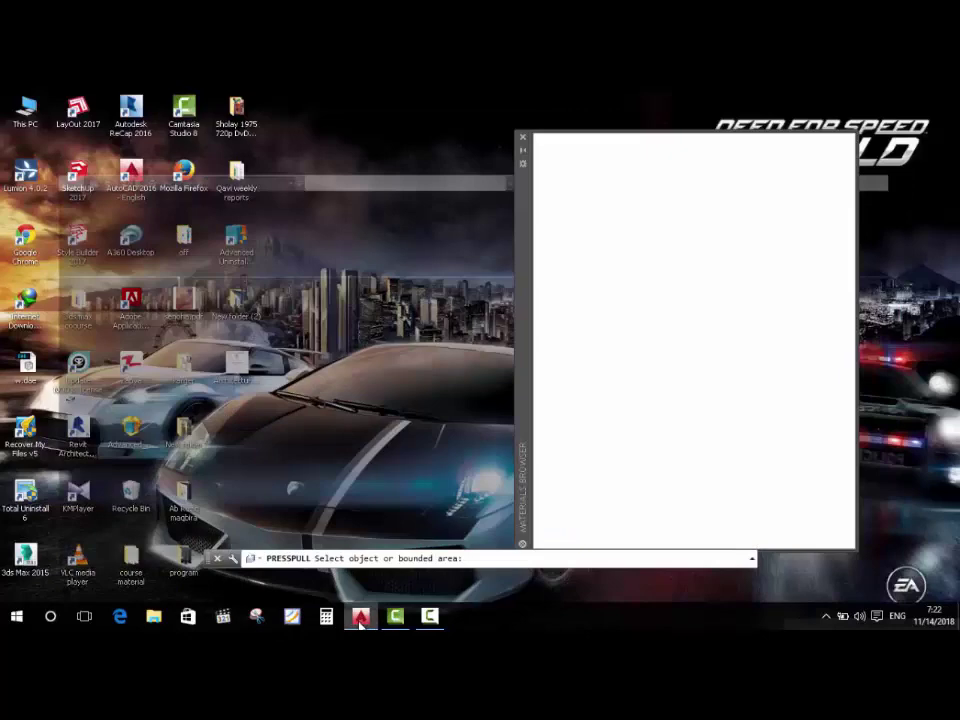
{"action": "left_click", "coordinate": [360, 620]}
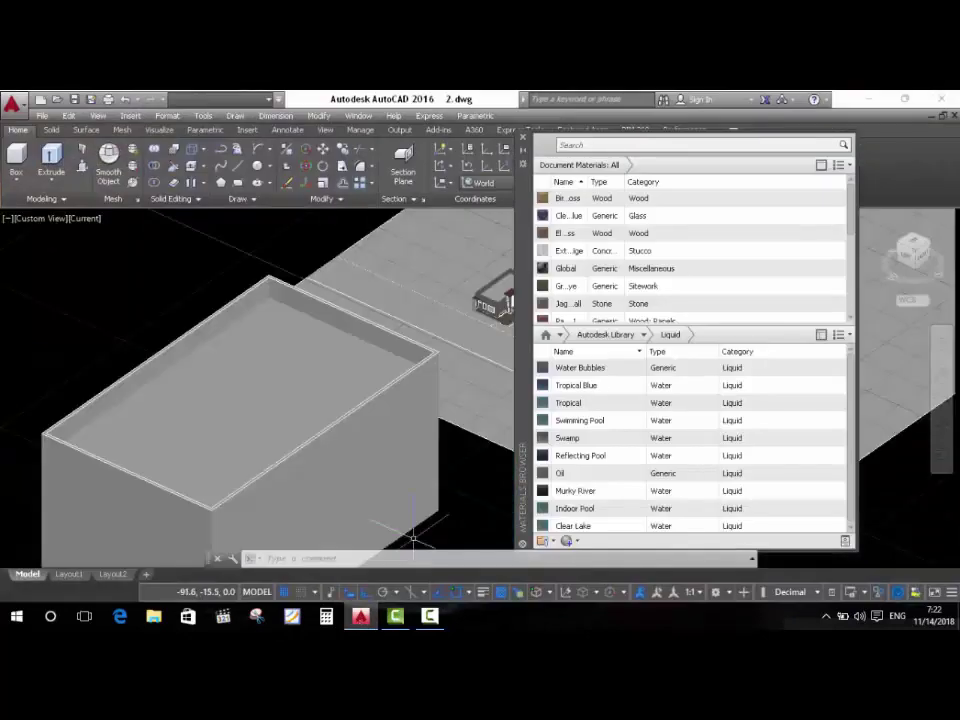
{"action": "mouse_move", "coordinate": [640, 367]}
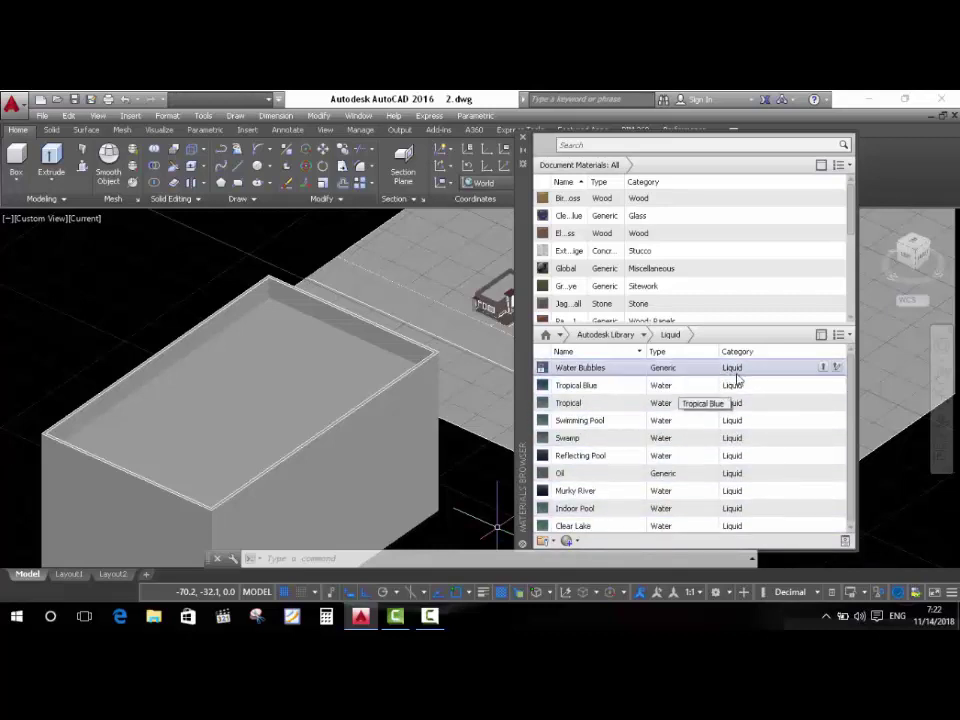
Add Water Bubbles to the document materials and drag it onto the tank box.
{"action": "left_click", "coordinate": [822, 367]}
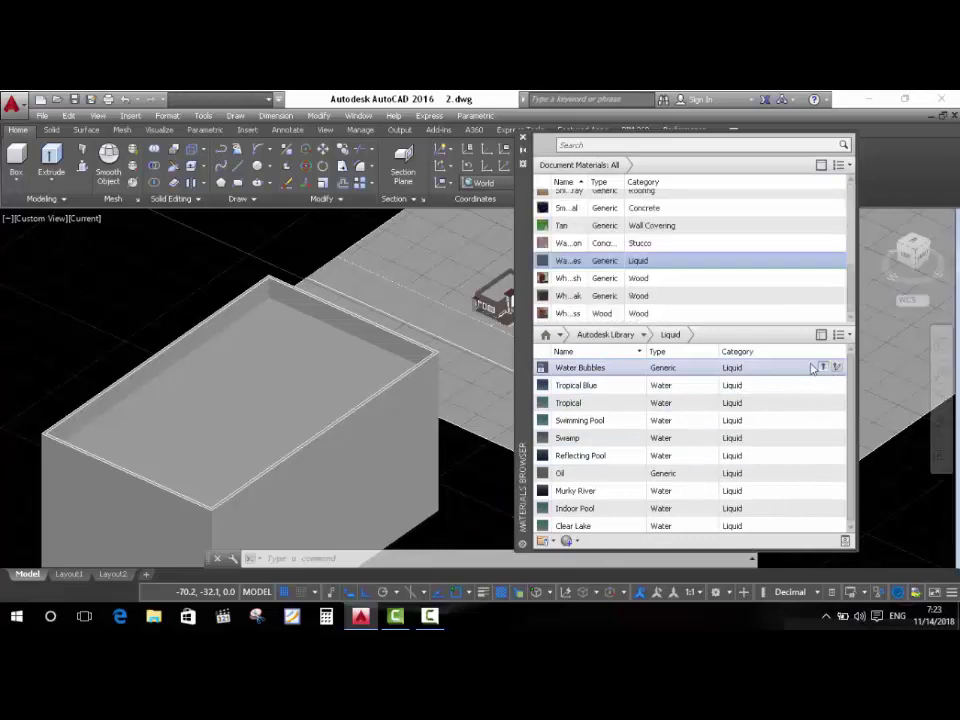
{"action": "left_click_drag", "start_coordinate": [576, 263], "coordinate": [558, 283]}
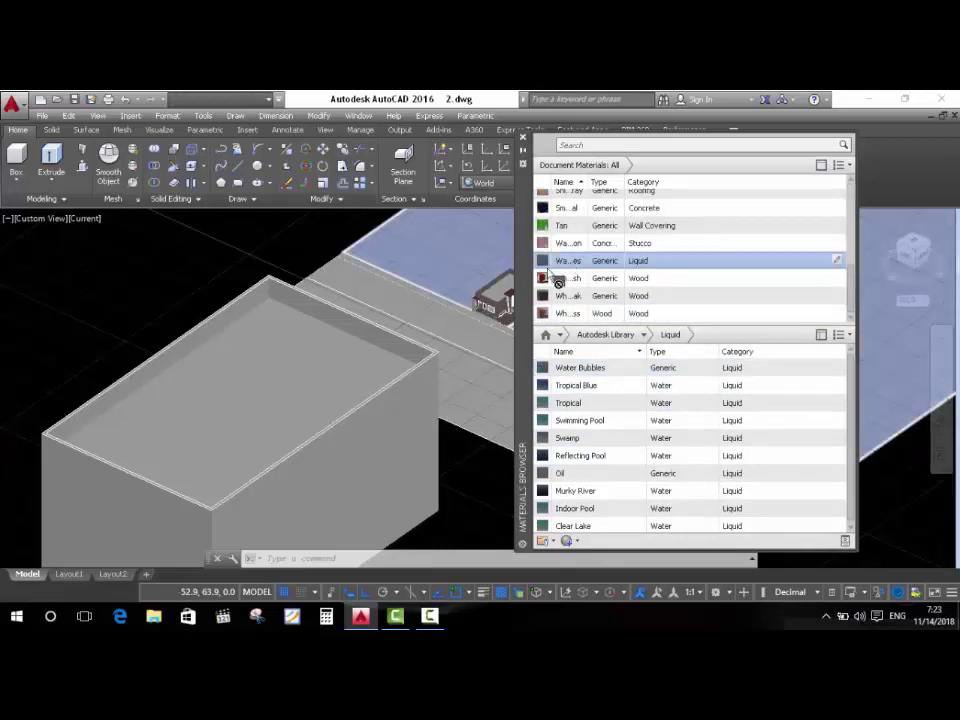
{"action": "left_click_drag", "start_coordinate": [255, 407], "coordinate": [231, 403]}
{"action": "scroll", "coordinate": [231, 403], "scroll_direction": "down", "scroll_amount": 1}
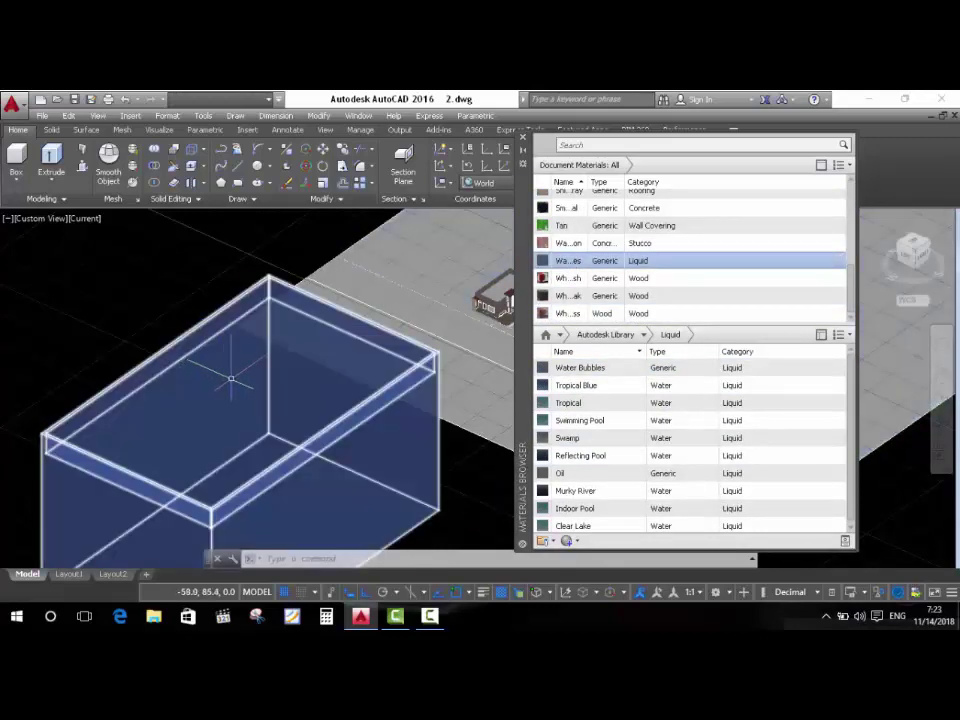
{"action": "scroll", "coordinate": [231, 403], "scroll_direction": "down", "scroll_amount": 2}
{"action": "scroll", "coordinate": [231, 403], "scroll_direction": "up", "scroll_amount": 1}
{"action": "scroll", "coordinate": [227, 403], "scroll_direction": "up", "scroll_amount": 2}
{"action": "scroll", "coordinate": [227, 403], "scroll_direction": "down", "scroll_amount": 3}
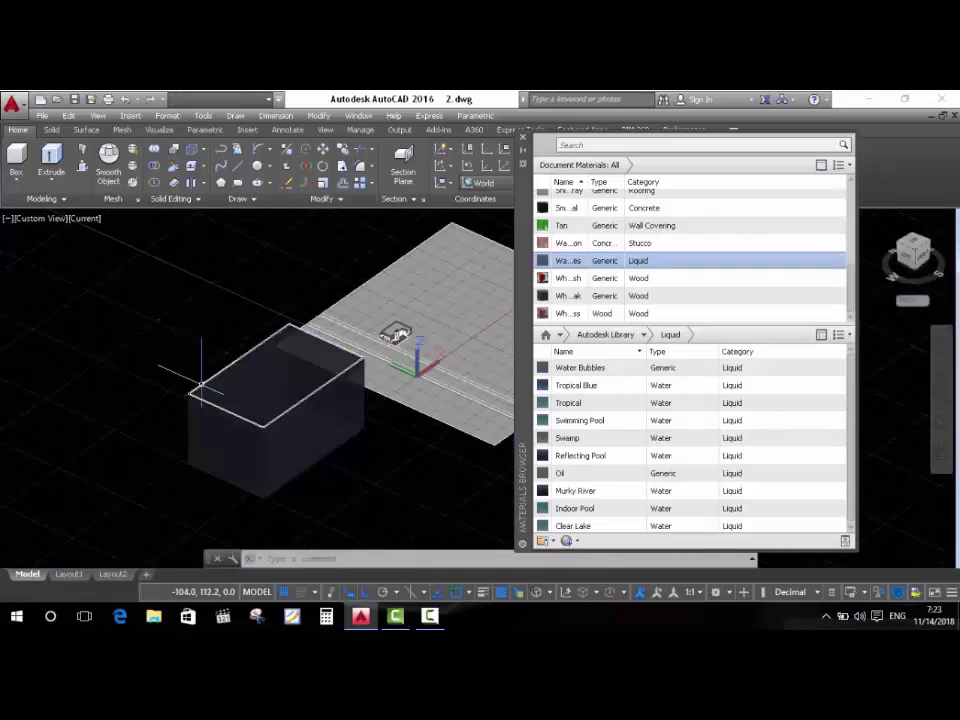
{"action": "scroll", "coordinate": [196, 388], "scroll_direction": "up", "scroll_amount": 1}
{"action": "scroll", "coordinate": [190, 391], "scroll_direction": "down", "scroll_amount": 1}
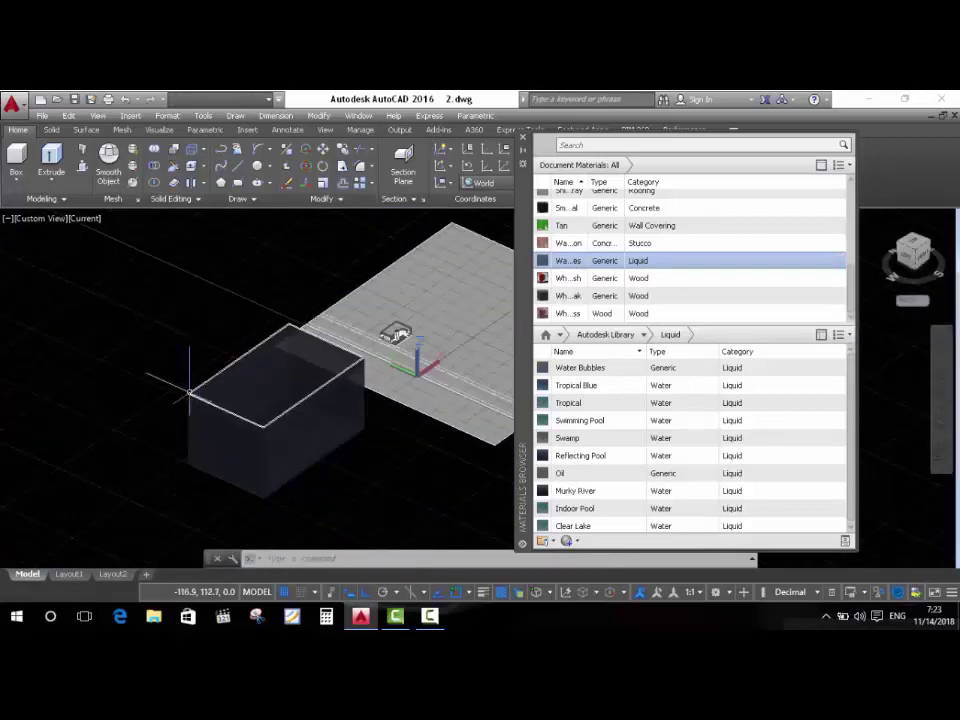
{"action": "scroll", "coordinate": [190, 390], "scroll_direction": "up", "scroll_amount": 1}
{"action": "scroll", "coordinate": [216, 381], "scroll_direction": "up", "scroll_amount": 1}
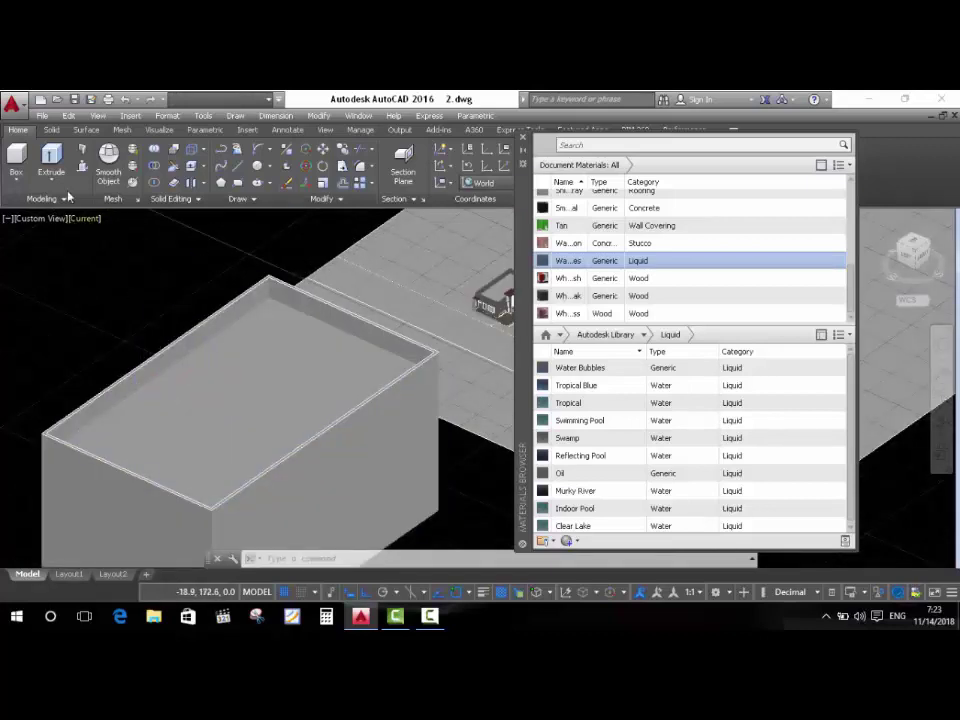
Draw a solid box spanning the tank's top opening corners and give it a height.
{"action": "left_click", "coordinate": [16, 158]}
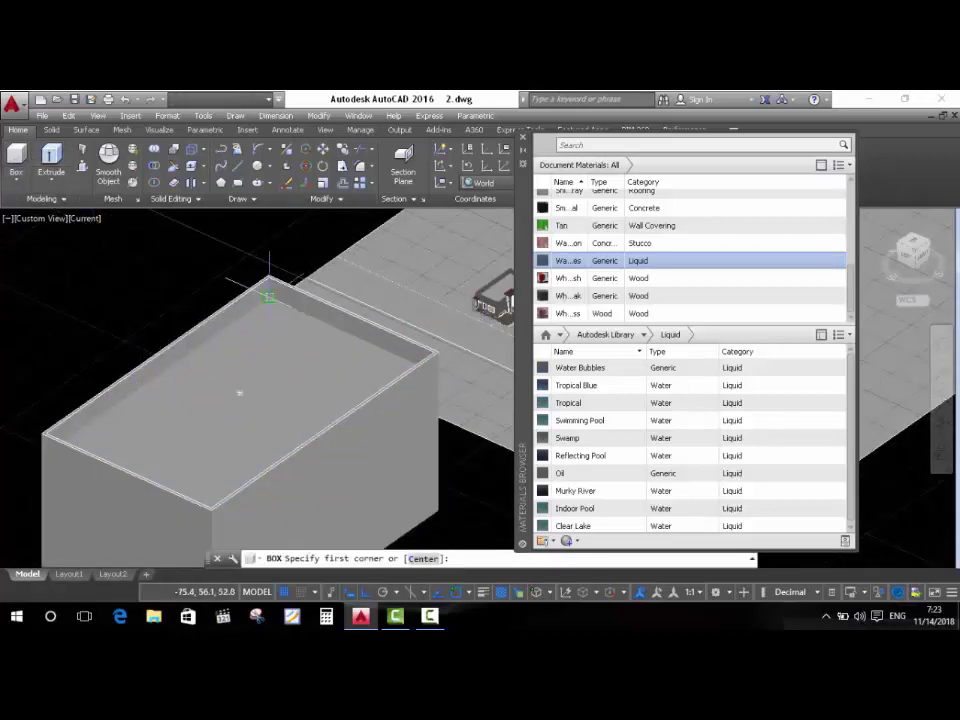
{"action": "left_click", "coordinate": [268, 297]}
{"action": "mouse_move", "coordinate": [260, 400]}
{"action": "middle_mouse_down"}
{"action": "mouse_move", "coordinate": [240, 430]}
{"action": "mouse_move", "coordinate": [410, 504]}
{"action": "mouse_move", "coordinate": [336, 508]}
{"action": "mouse_move", "coordinate": [252, 453]}
{"action": "middle_mouse_up"}
{"action": "scroll", "coordinate": [250, 380], "scroll_direction": "down", "scroll_amount": 2}
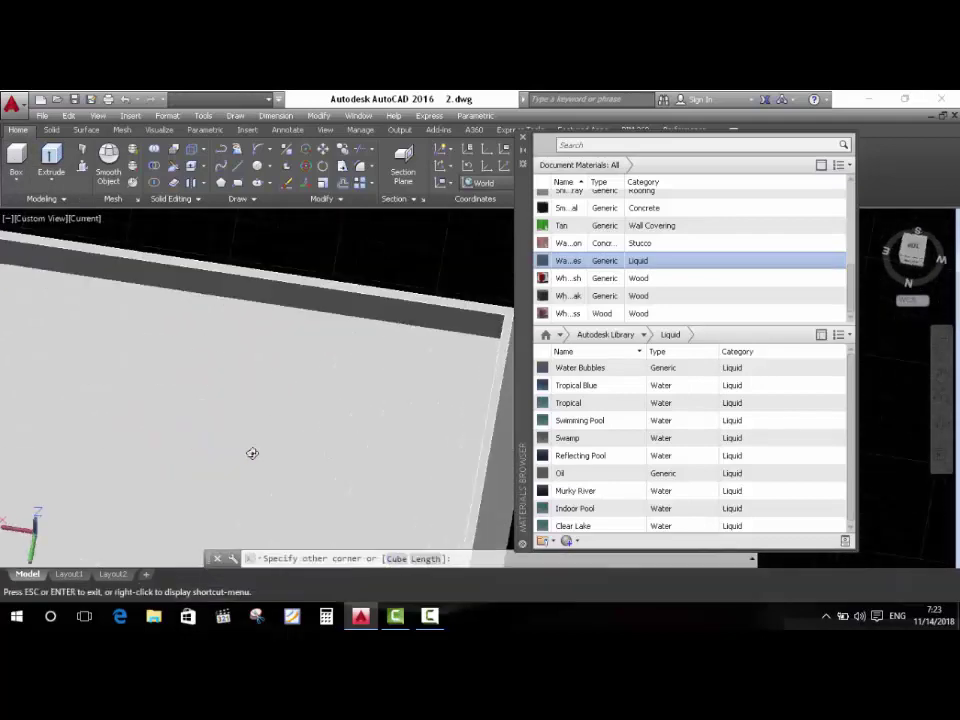
{"action": "middle_click_drag", "start_coordinate": [252, 453], "coordinate": [346, 334], "text": "shift"}
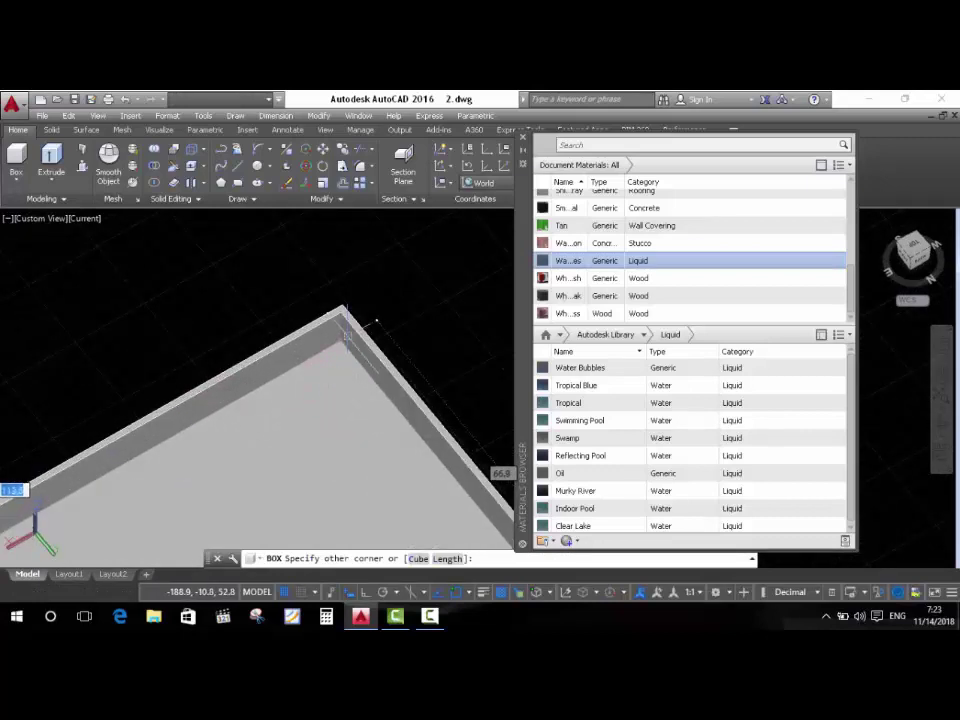
{"action": "left_click", "coordinate": [342, 332]}
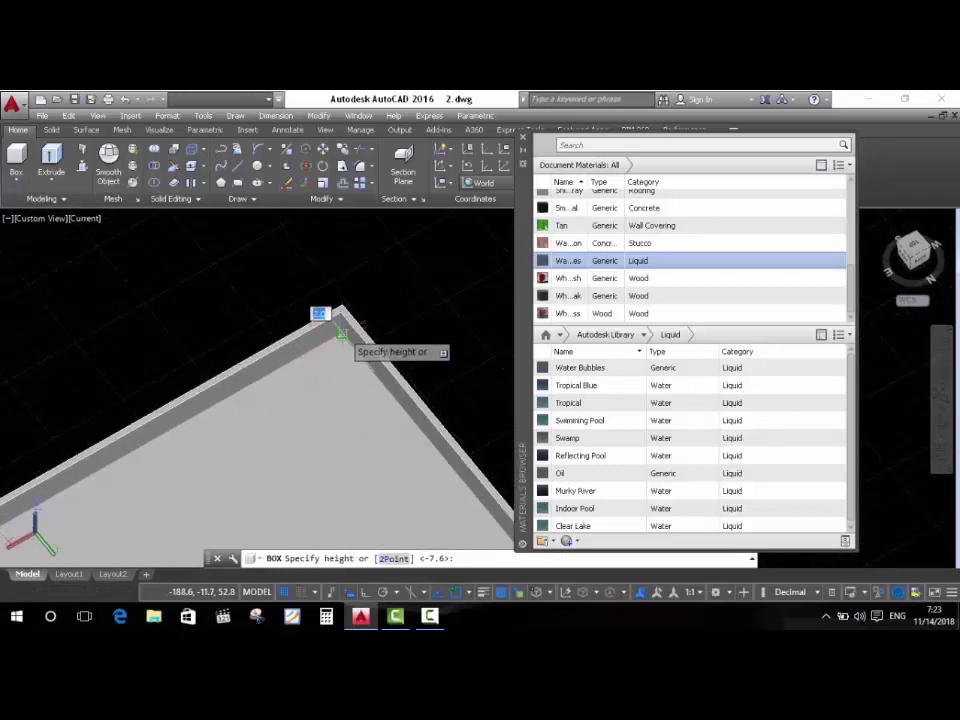
{"action": "left_click", "coordinate": [321, 274]}
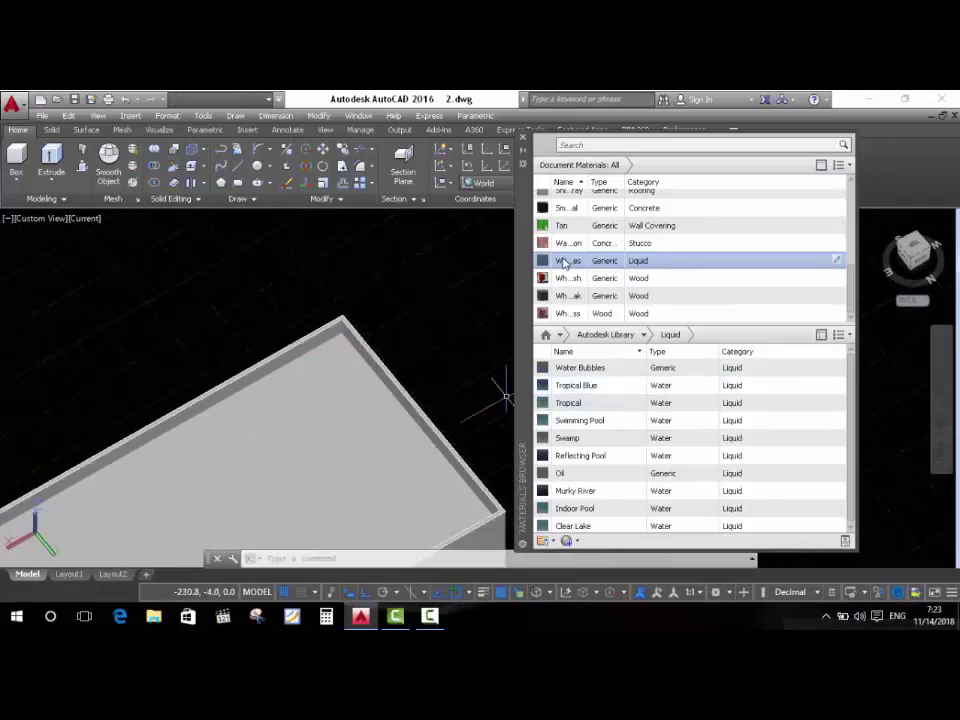
Drag the water material from the Materials Browser onto the new box.
{"action": "left_click_drag", "start_coordinate": [565, 262], "coordinate": [407, 369]}
{"action": "left_click_drag", "start_coordinate": [305, 462], "coordinate": [305, 462]}
{"action": "scroll", "coordinate": [305, 462], "scroll_direction": "down", "scroll_amount": 5}
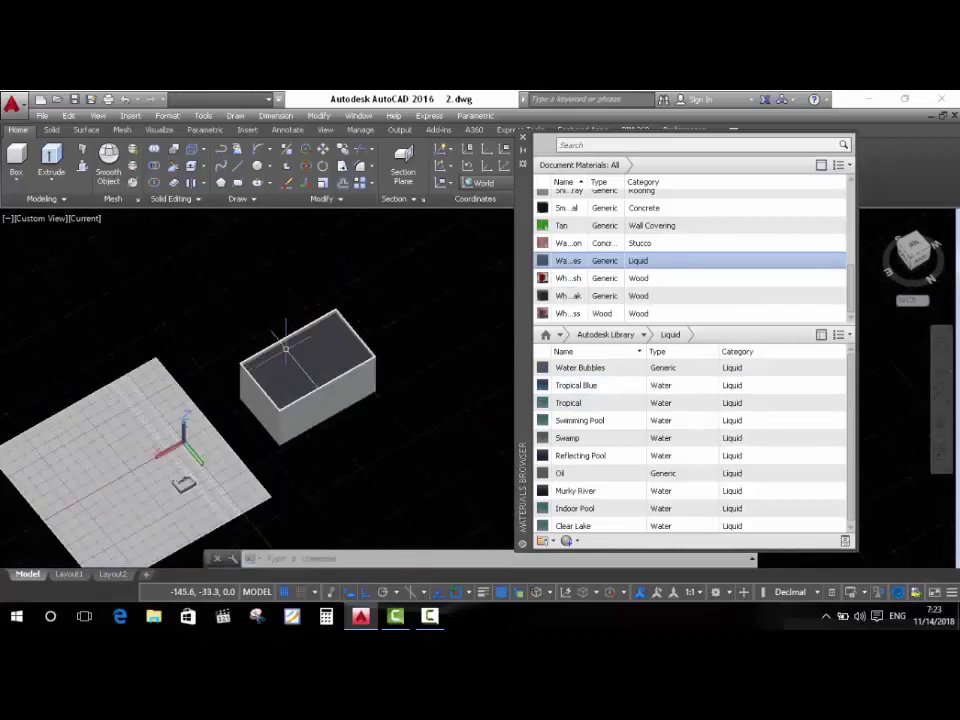
{"action": "scroll", "coordinate": [298, 347], "scroll_direction": "up", "scroll_amount": 3}
{"action": "middle_click_drag", "start_coordinate": [313, 418], "coordinate": [317, 400], "text": "shift"}
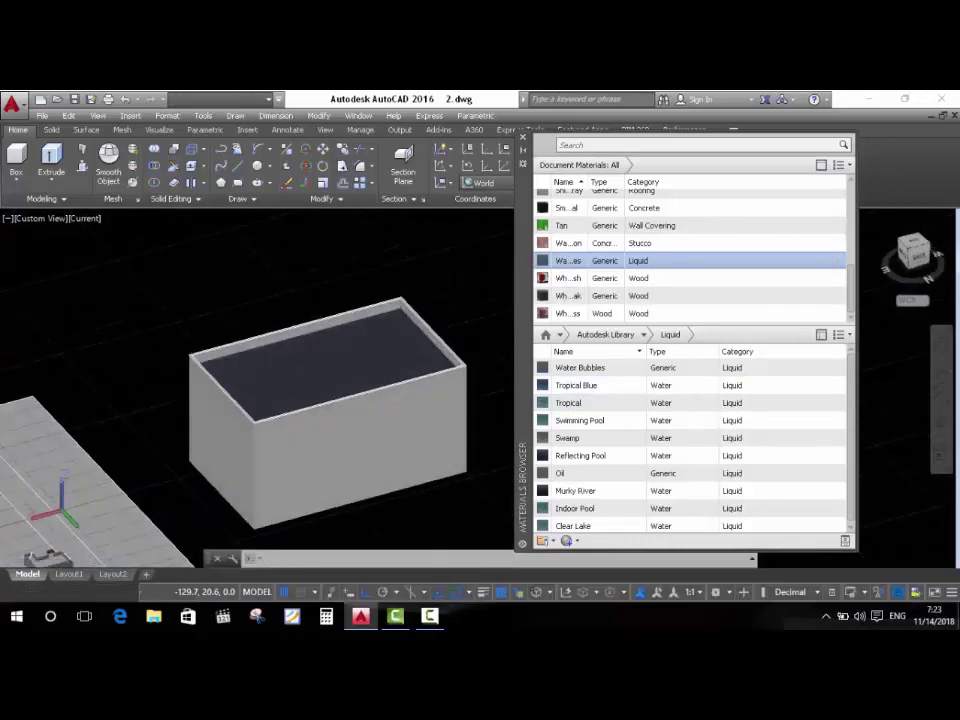
Start an extrusion on the tank's top 3D solid, then cancel it without changes.
{"action": "left_click", "coordinate": [51, 155]}
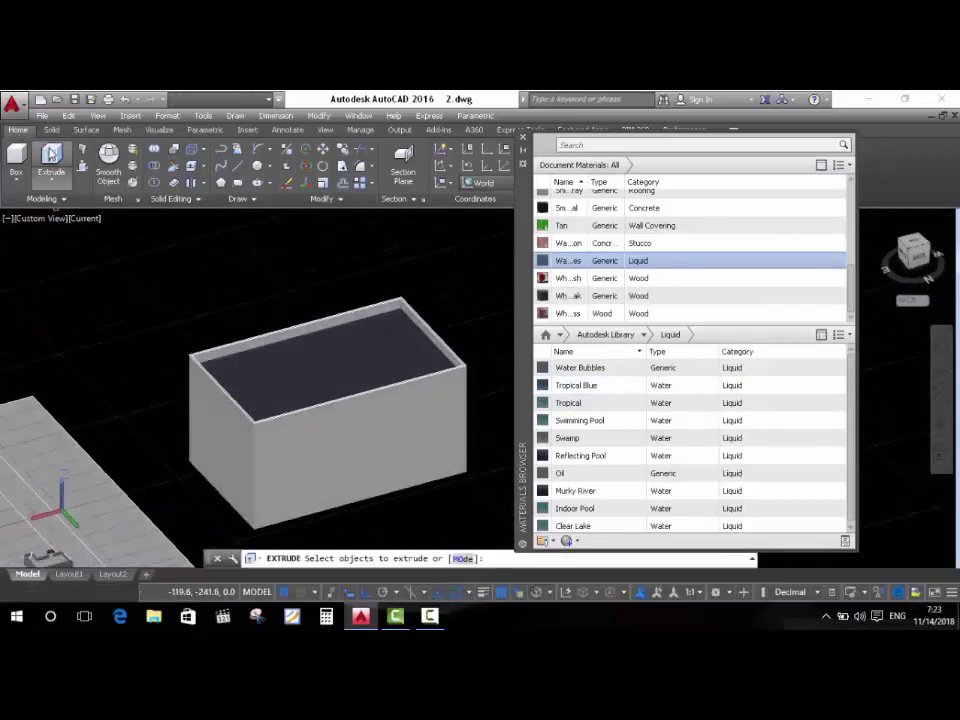
{"action": "left_click", "coordinate": [340, 358]}
{"action": "left_click", "coordinate": [395, 443]}
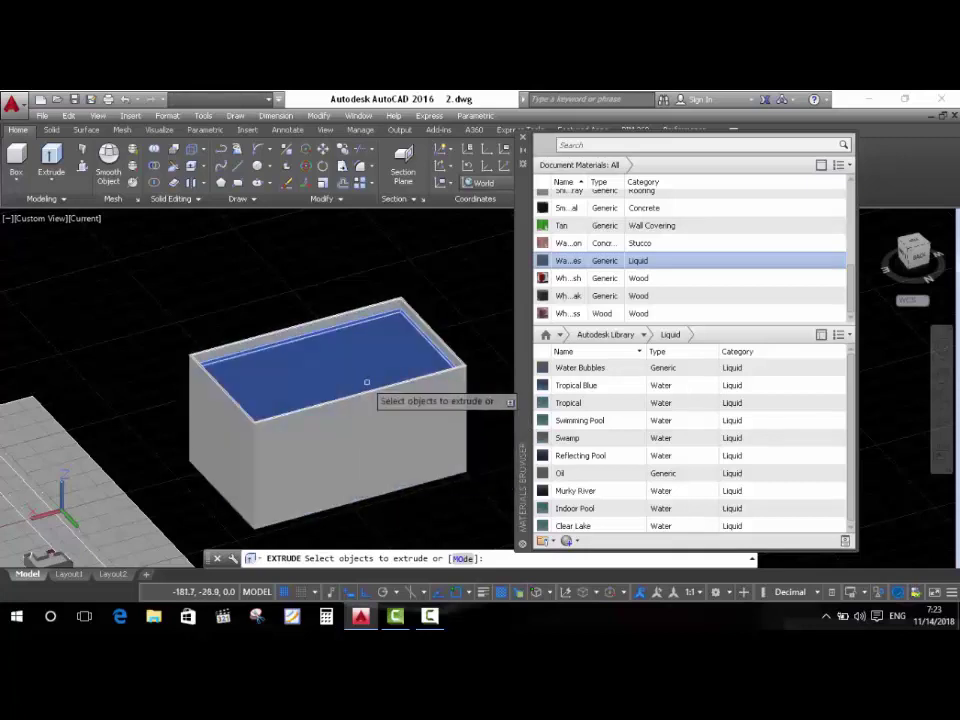
{"action": "left_click", "coordinate": [362, 367]}
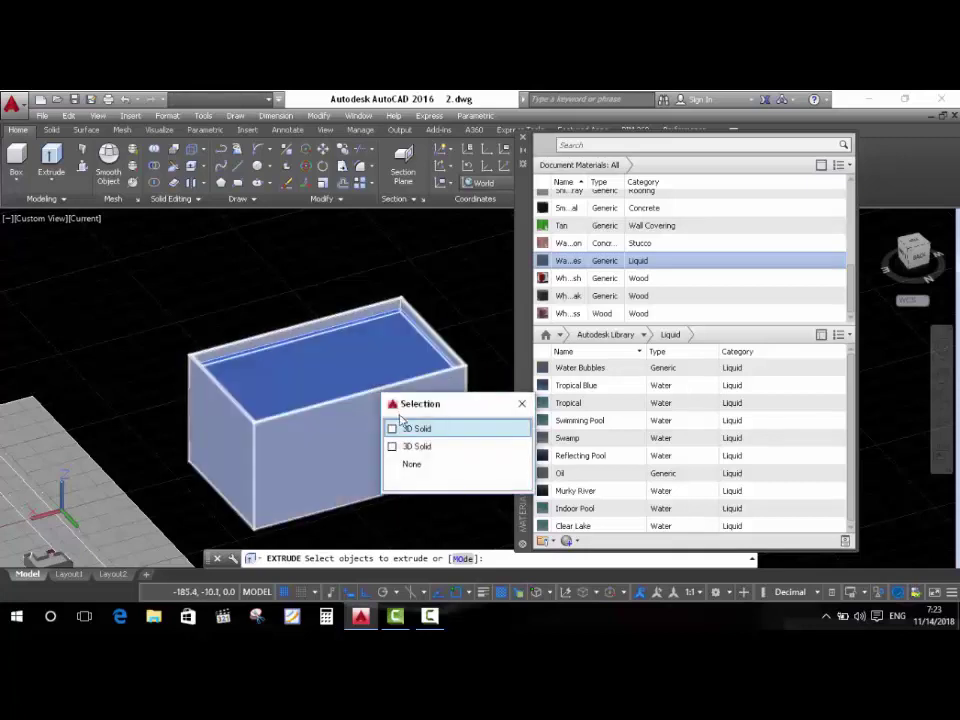
{"action": "left_click", "coordinate": [400, 426]}
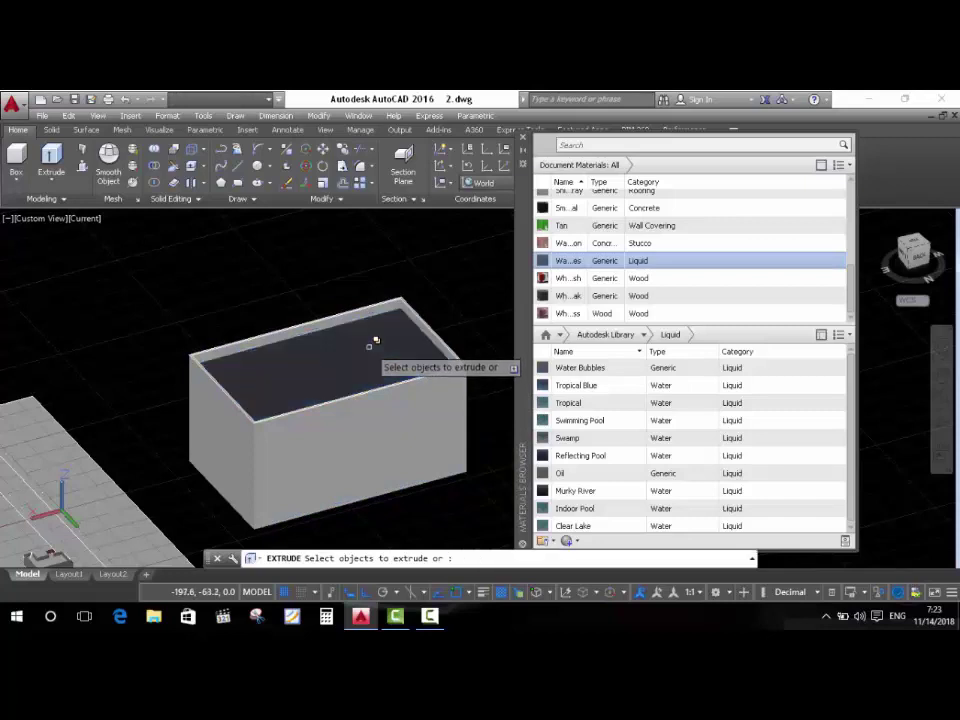
{"action": "key", "text": "Escape"}
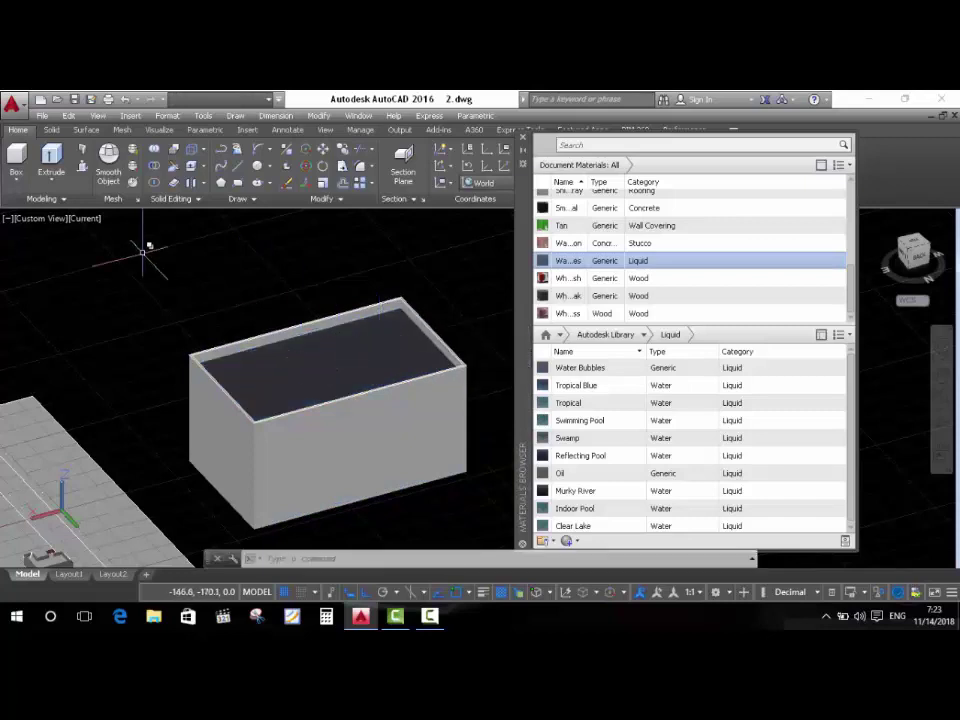
Press-pull the water block's top face upward into a taller volume.
{"action": "left_click", "coordinate": [343, 364]}
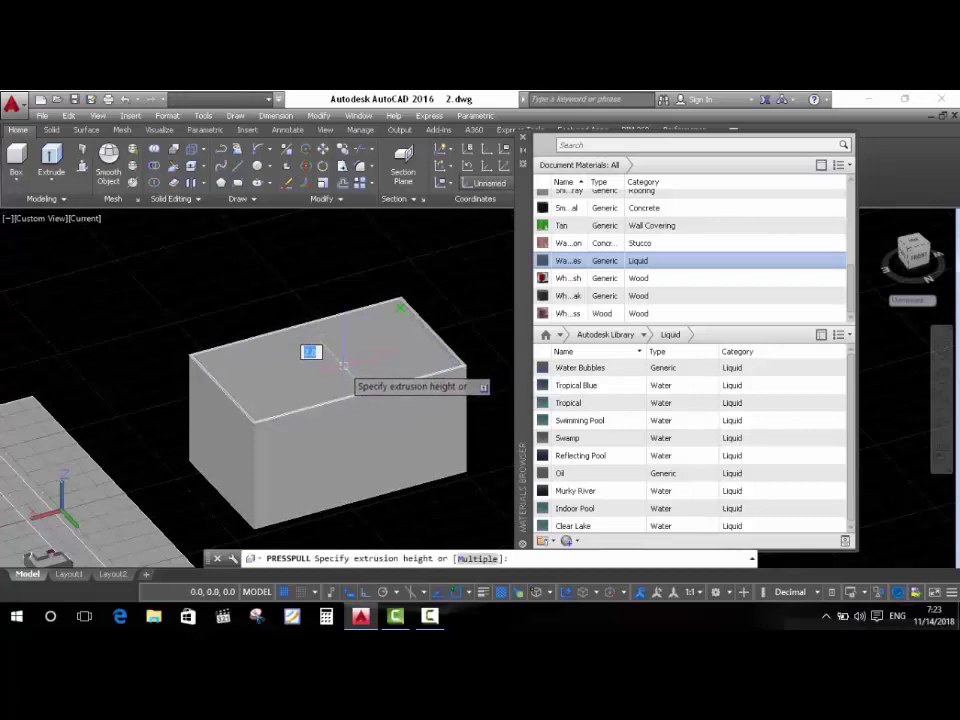
{"action": "left_click", "coordinate": [343, 366]}
{"action": "scroll", "coordinate": [340, 335], "scroll_direction": "up", "scroll_amount": 2}
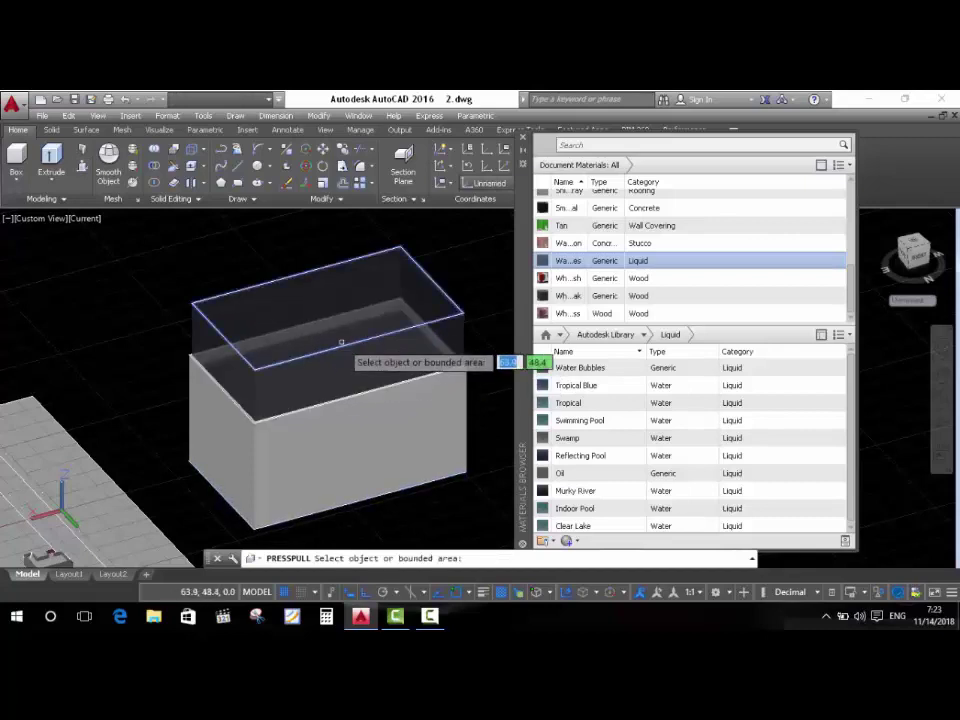
{"action": "scroll", "coordinate": [340, 335], "scroll_direction": "up", "scroll_amount": 1}
{"action": "scroll", "coordinate": [336, 332], "scroll_direction": "up", "scroll_amount": 1}
Readjust the water block's top face so its surface sits just below the rim.
{"action": "left_click", "coordinate": [321, 360]}
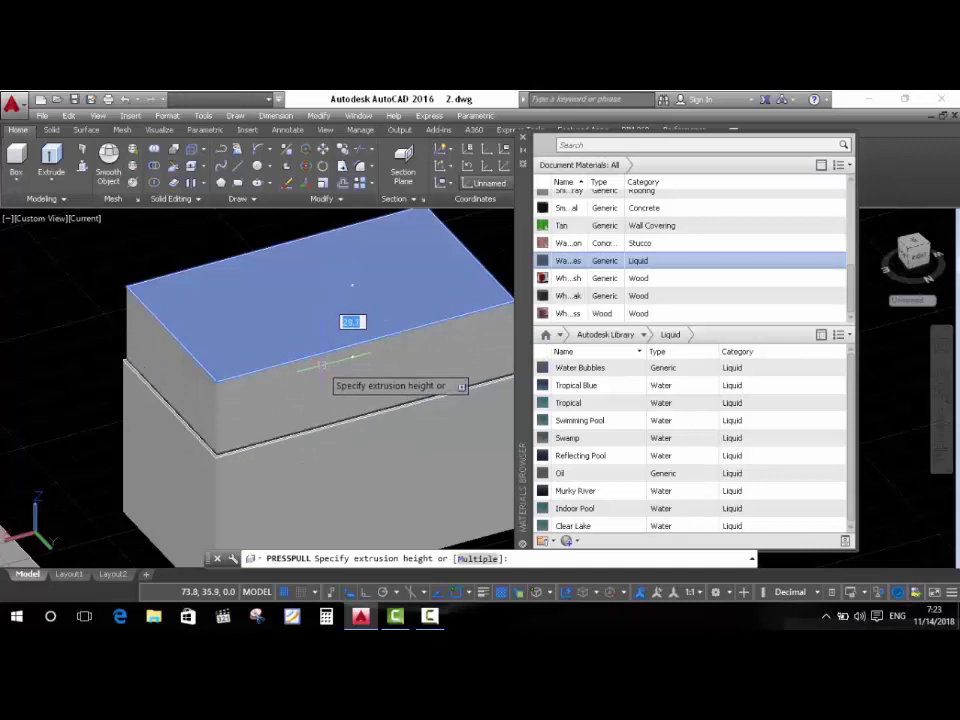
{"action": "left_click", "coordinate": [320, 366]}
{"action": "key", "text": "Escape"}
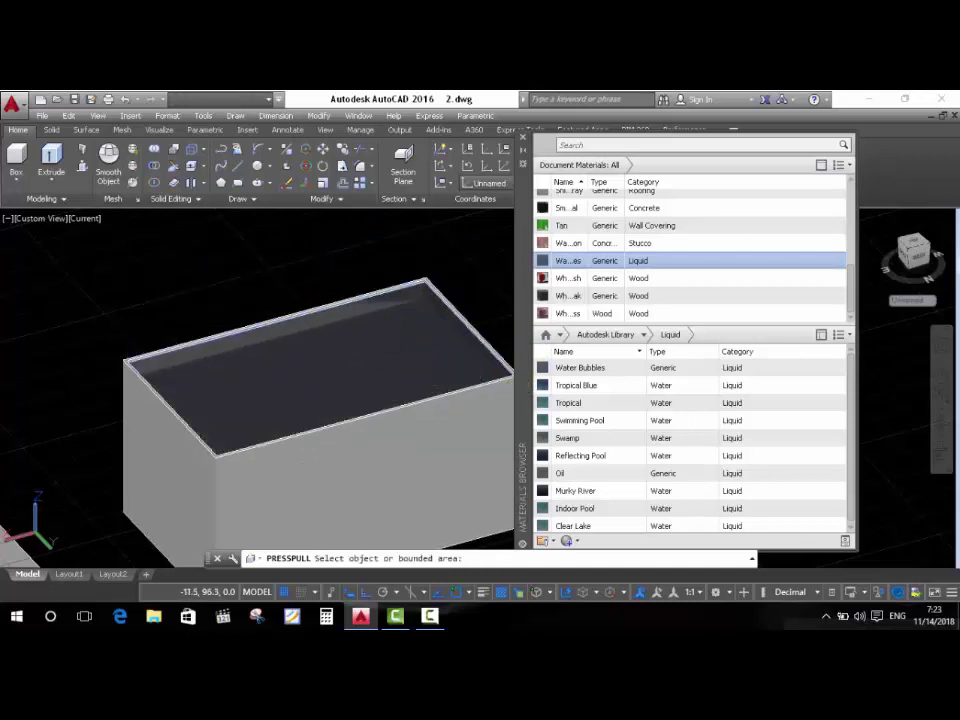
{"action": "scroll", "coordinate": [128, 321], "scroll_direction": "down", "scroll_amount": 2}
{"action": "scroll", "coordinate": [180, 317], "scroll_direction": "up", "scroll_amount": 2}
{"action": "scroll", "coordinate": [330, 280], "scroll_direction": "up", "scroll_amount": 1}
{"action": "scroll", "coordinate": [330, 283], "scroll_direction": "down", "scroll_amount": 3}
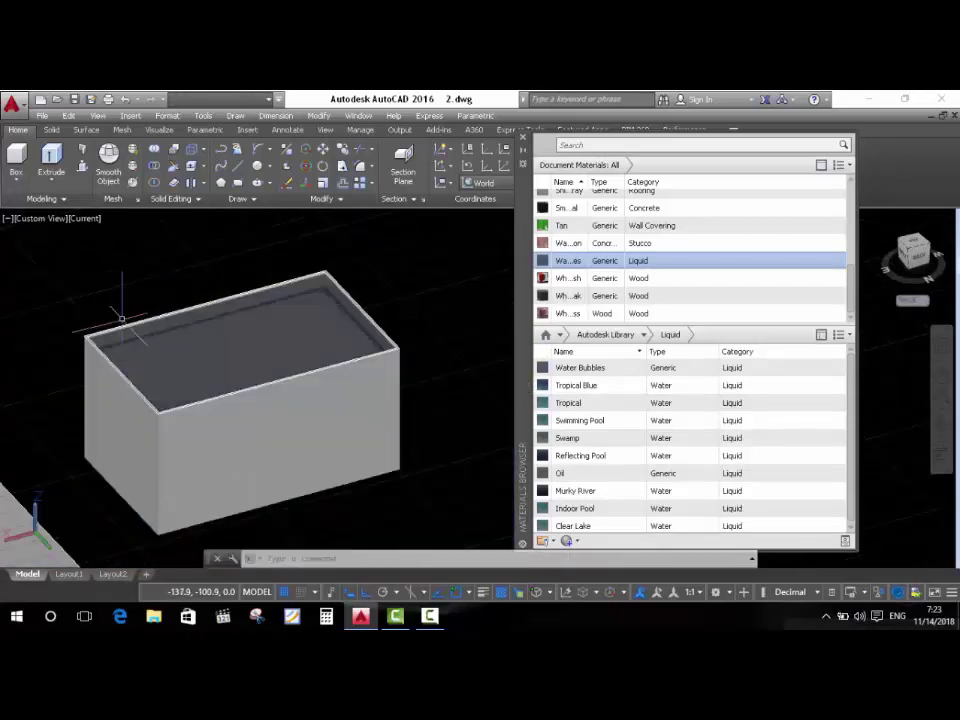
{"action": "scroll", "coordinate": [690, 250], "scroll_direction": "up", "scroll_amount": 1}
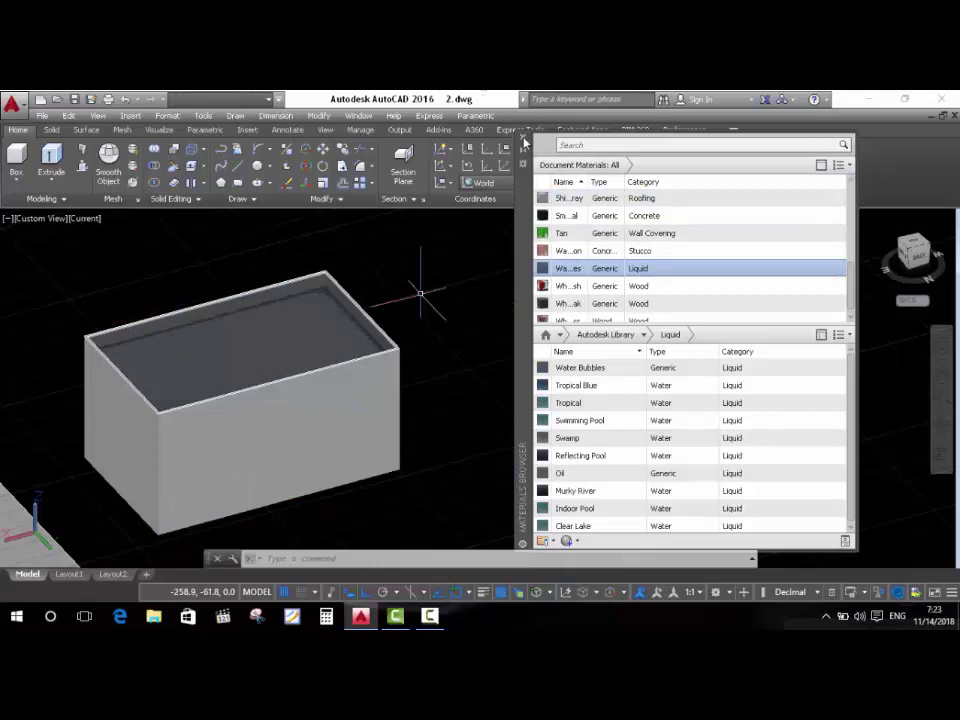
Close the Materials Browser and render the scene with Render to Size from the Visualize tools.
{"action": "left_click", "coordinate": [522, 139]}
{"action": "left_click", "coordinate": [168, 131]}
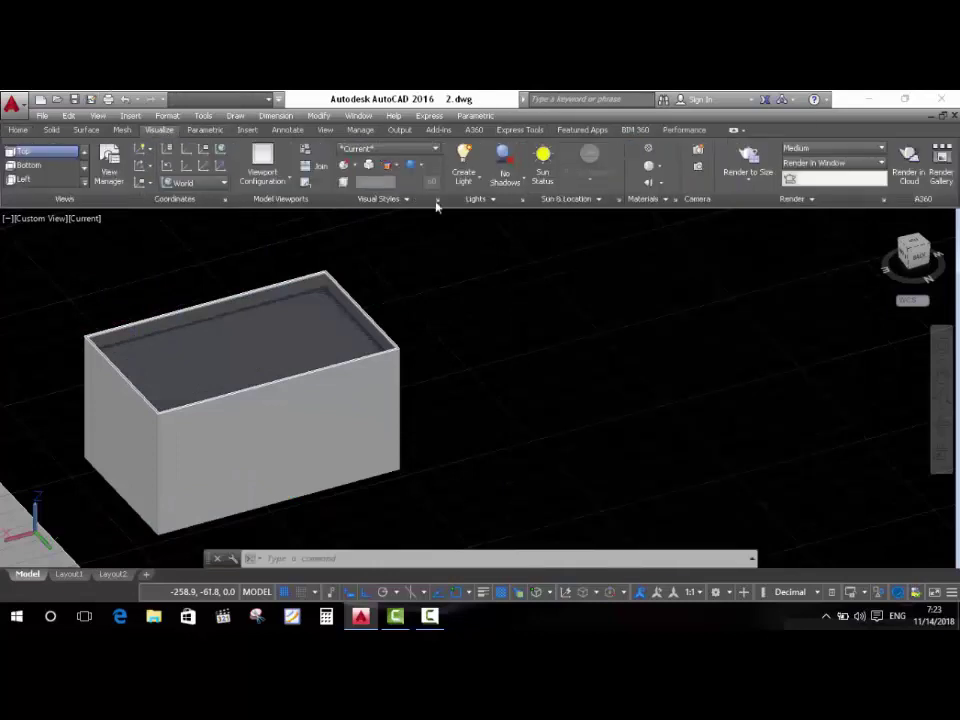
{"action": "left_click", "coordinate": [746, 176]}
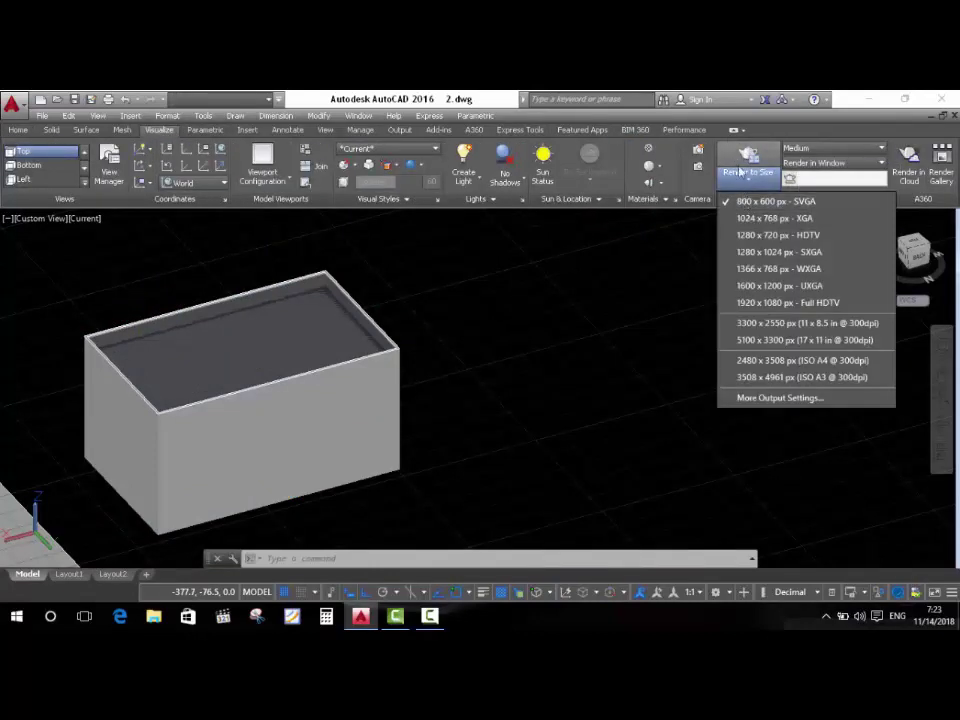
{"action": "left_click", "coordinate": [744, 162]}
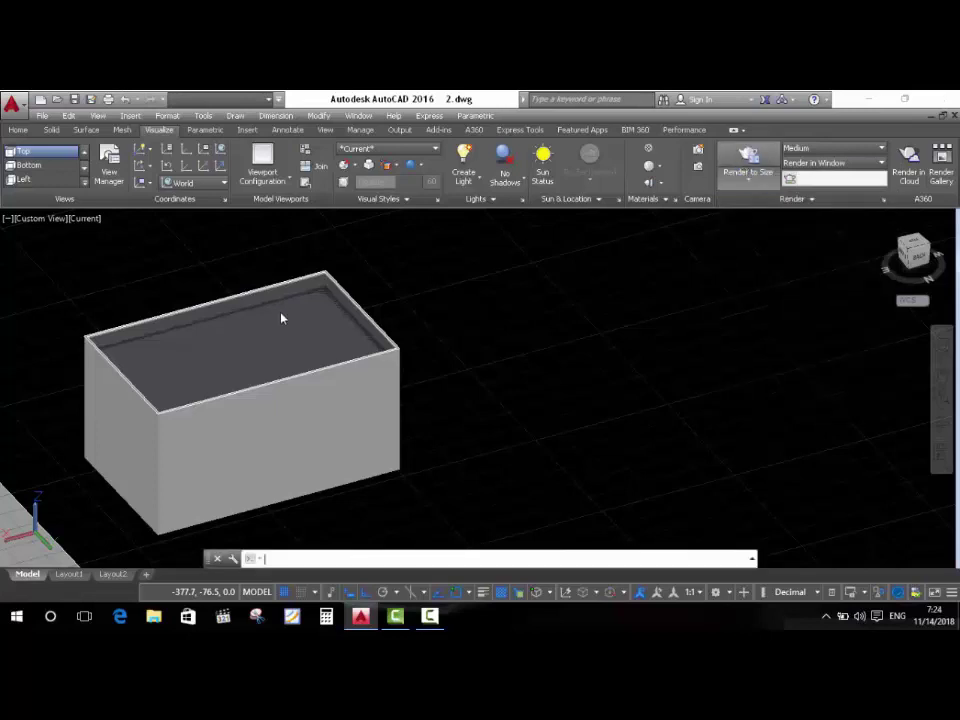
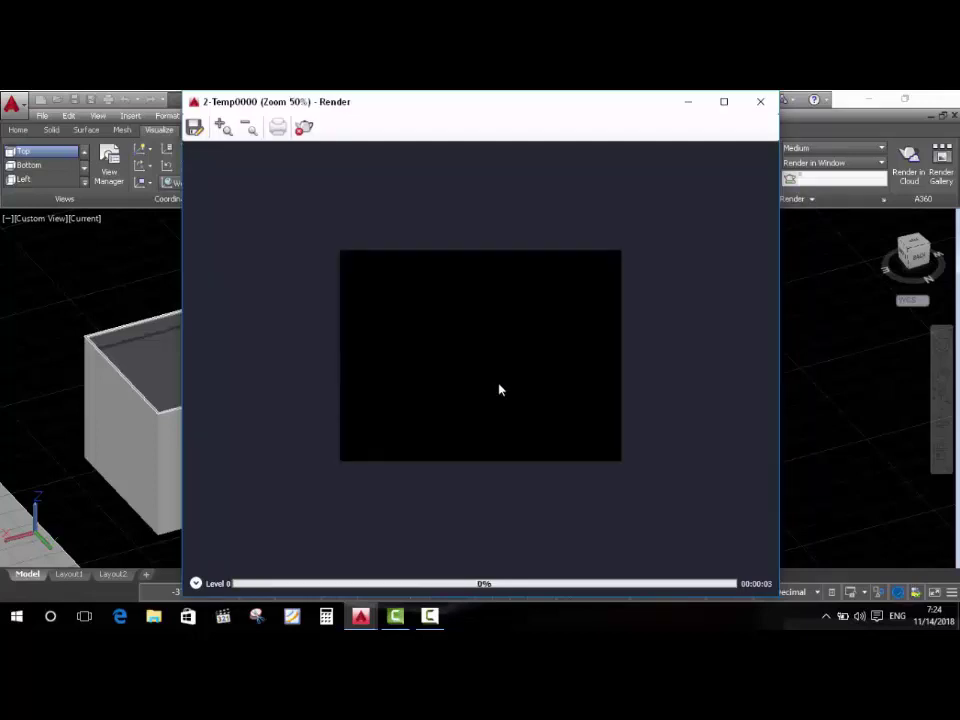
Zoom and pan to inspect the box's test render, then close the Render window.
{"action": "scroll", "coordinate": [340, 330], "scroll_direction": "up", "scroll_amount": 2}
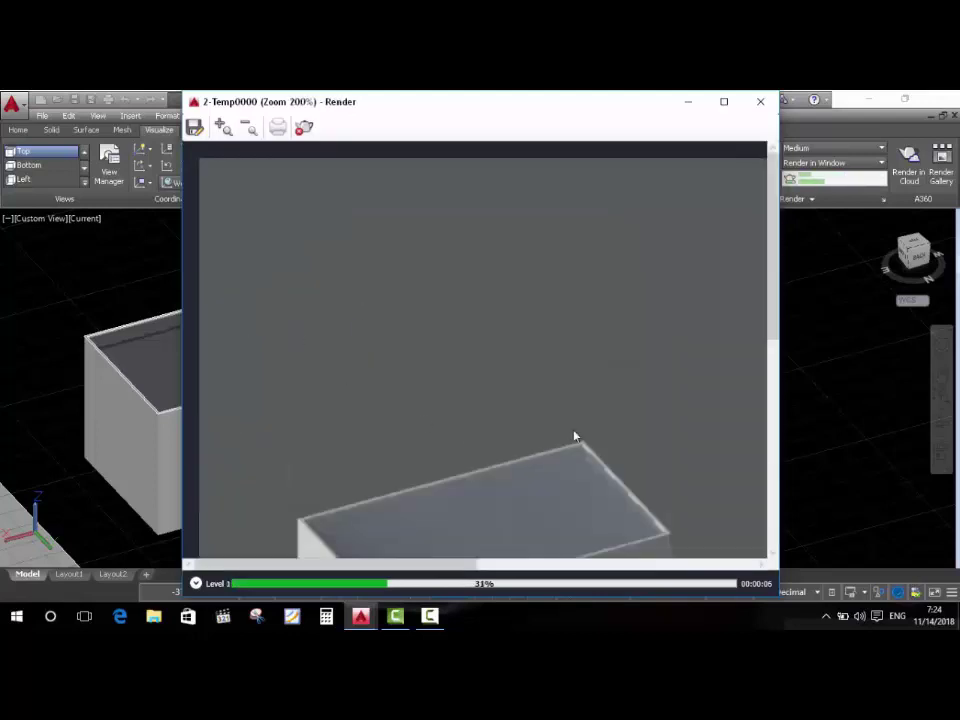
{"action": "left_click_drag", "start_coordinate": [771, 240], "coordinate": [771, 310]}
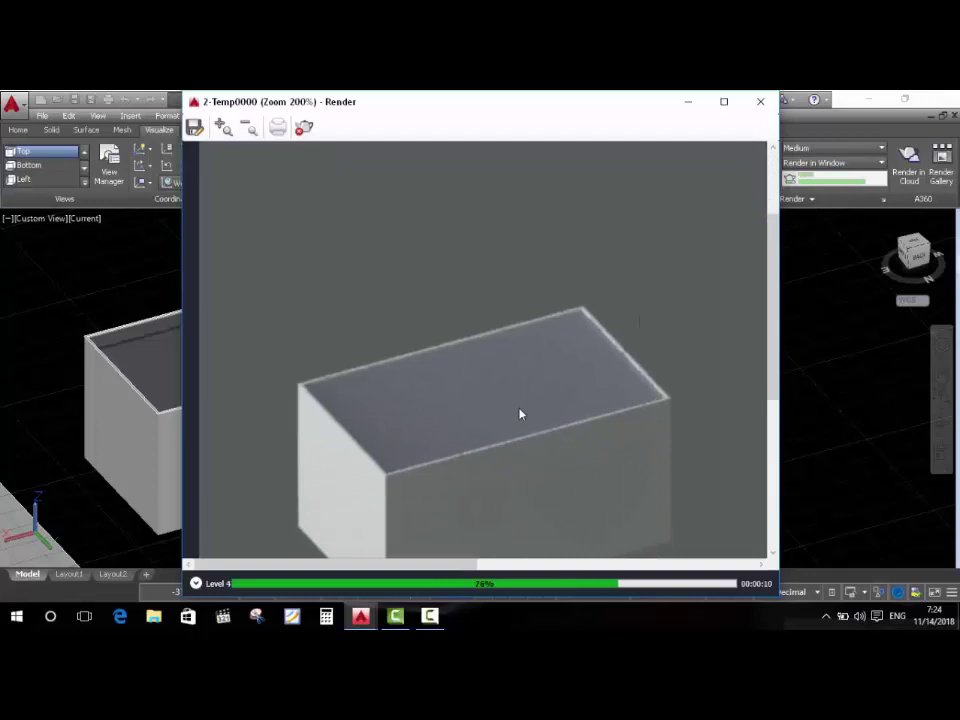
{"action": "left_click", "coordinate": [760, 101]}
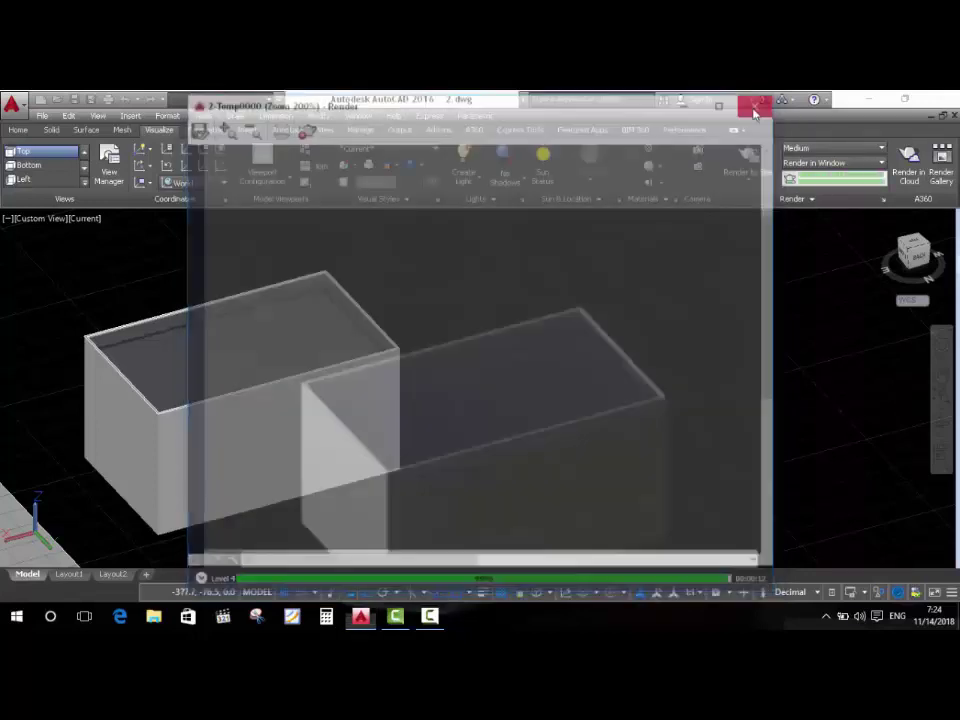
{"action": "scroll", "coordinate": [465, 332], "scroll_direction": "down", "scroll_amount": 2}
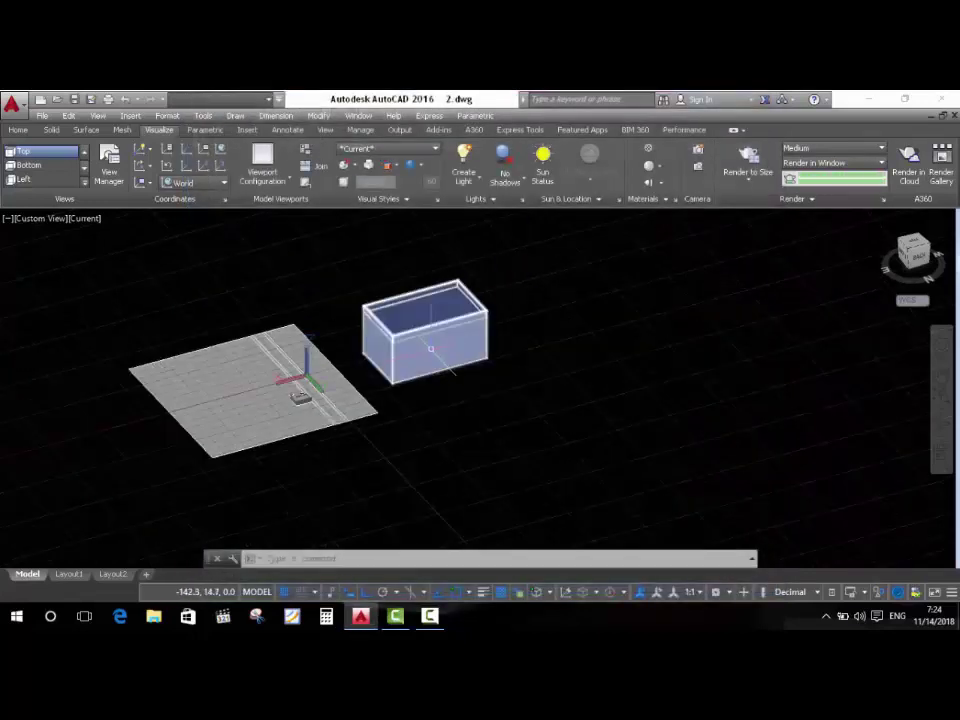
Window-select the test box and delete it.
{"action": "left_click", "coordinate": [503, 268]}
{"action": "left_click", "coordinate": [457, 372]}
{"action": "key", "text": "Delete"}
Orbit and zoom in to frame the house model on its ground plane.
{"action": "scroll", "coordinate": [471, 369], "scroll_direction": "up", "scroll_amount": 3}
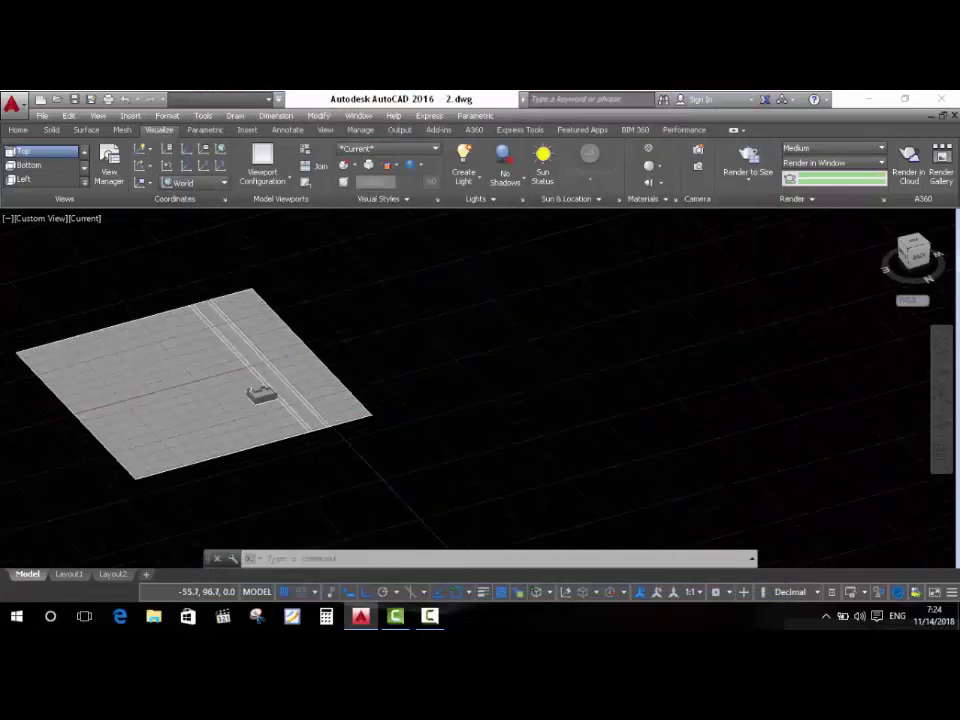
{"action": "mouse_move", "coordinate": [274, 443]}
{"action": "middle_mouse_down", "text": "shift"}
{"action": "mouse_move", "coordinate": [144, 440]}
{"action": "mouse_move", "coordinate": [300, 400]}
{"action": "middle_mouse_up", "text": "shift"}
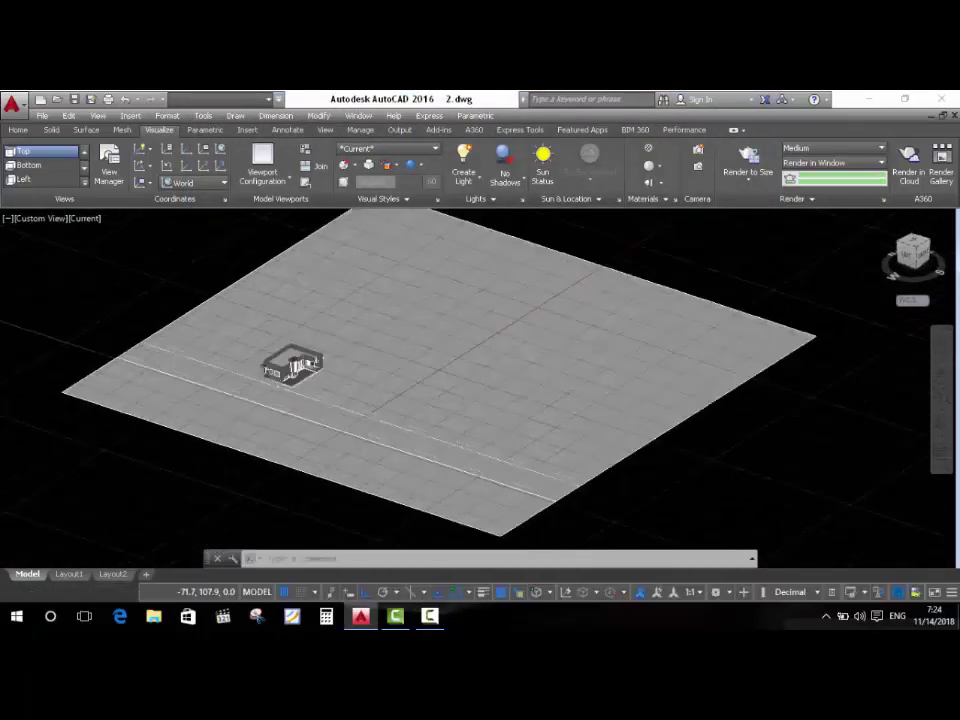
{"action": "scroll", "coordinate": [345, 332], "scroll_direction": "up", "scroll_amount": 2}
{"action": "scroll", "coordinate": [345, 332], "scroll_direction": "up", "scroll_amount": 1}
{"action": "scroll", "coordinate": [345, 332], "scroll_direction": "up", "scroll_amount": 3}
{"action": "scroll", "coordinate": [345, 332], "scroll_direction": "up", "scroll_amount": 2}
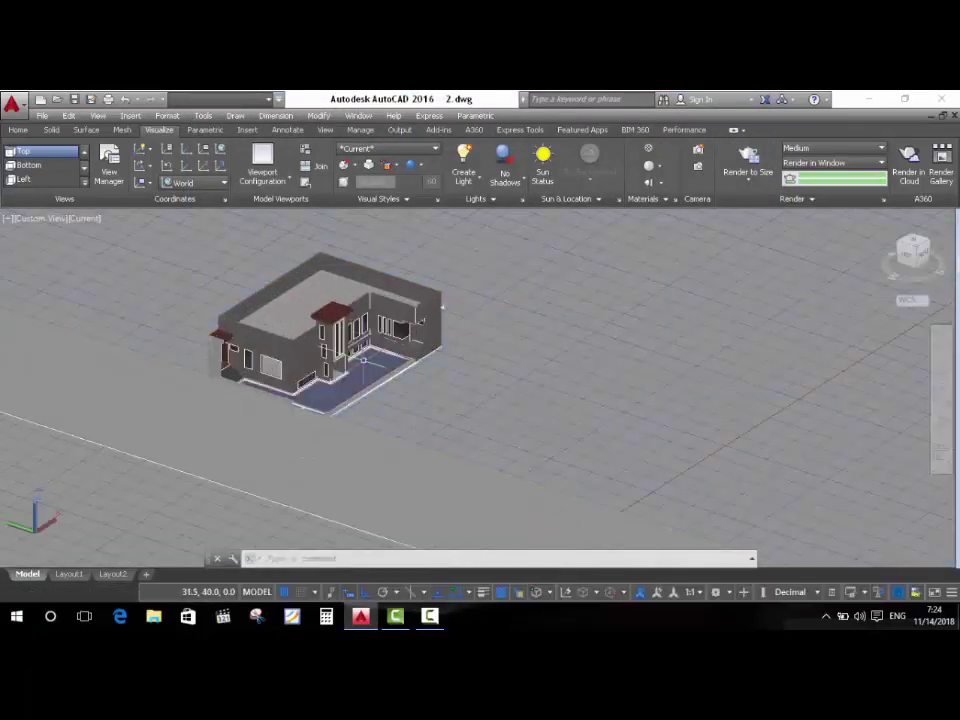
Open the Materials Browser with Autodesk Library Miscellaneous materials shown as thumbnails.
{"action": "left_click", "coordinate": [646, 149]}
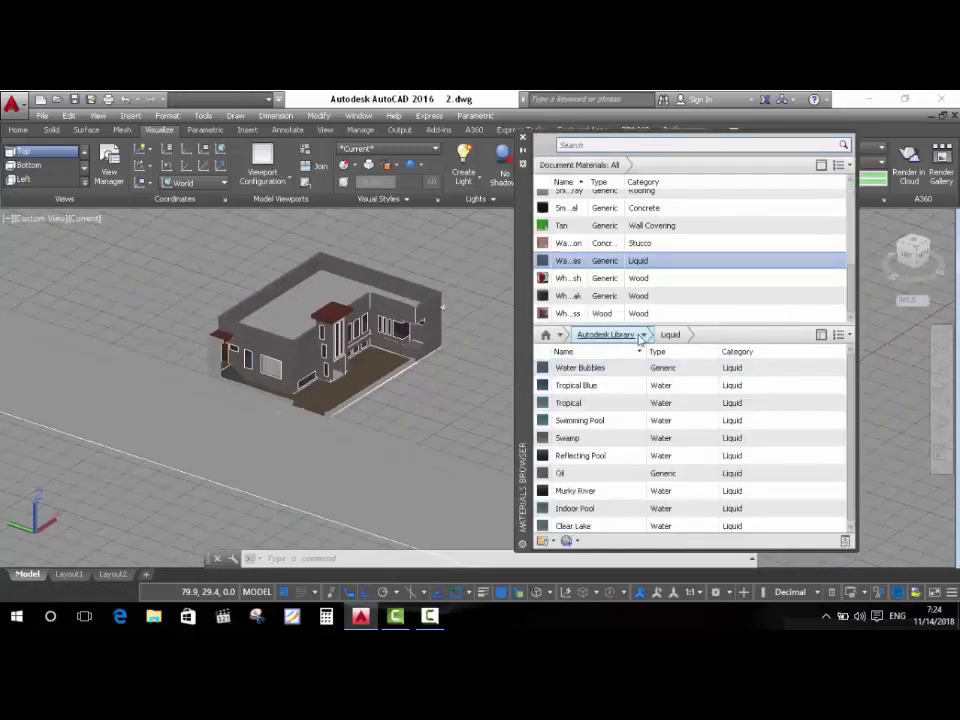
{"action": "left_click", "coordinate": [636, 337]}
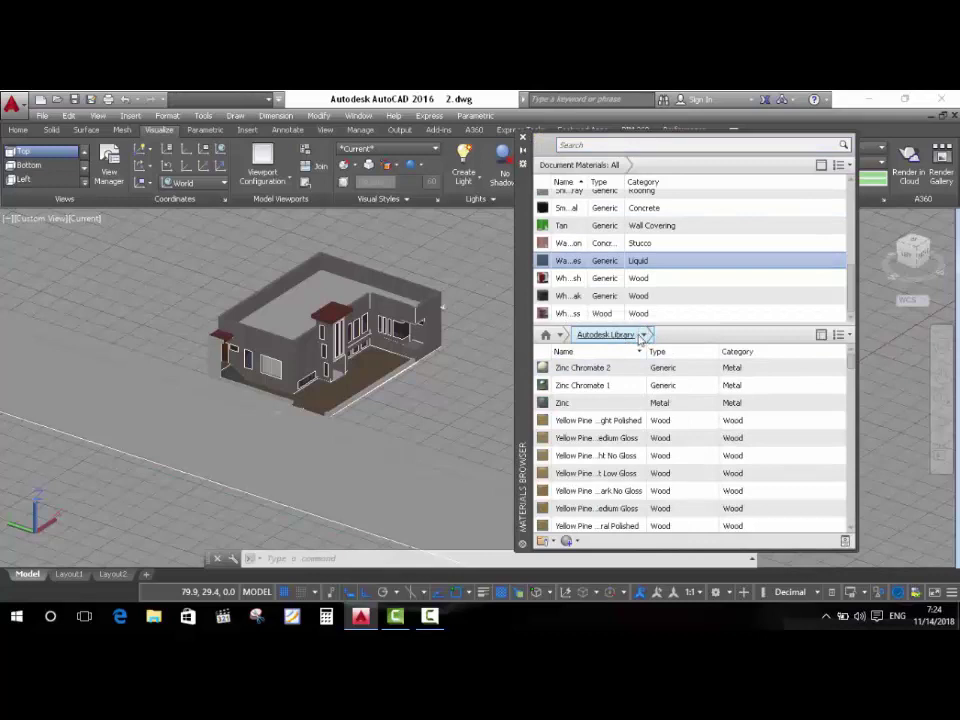
{"action": "left_click", "coordinate": [642, 336]}
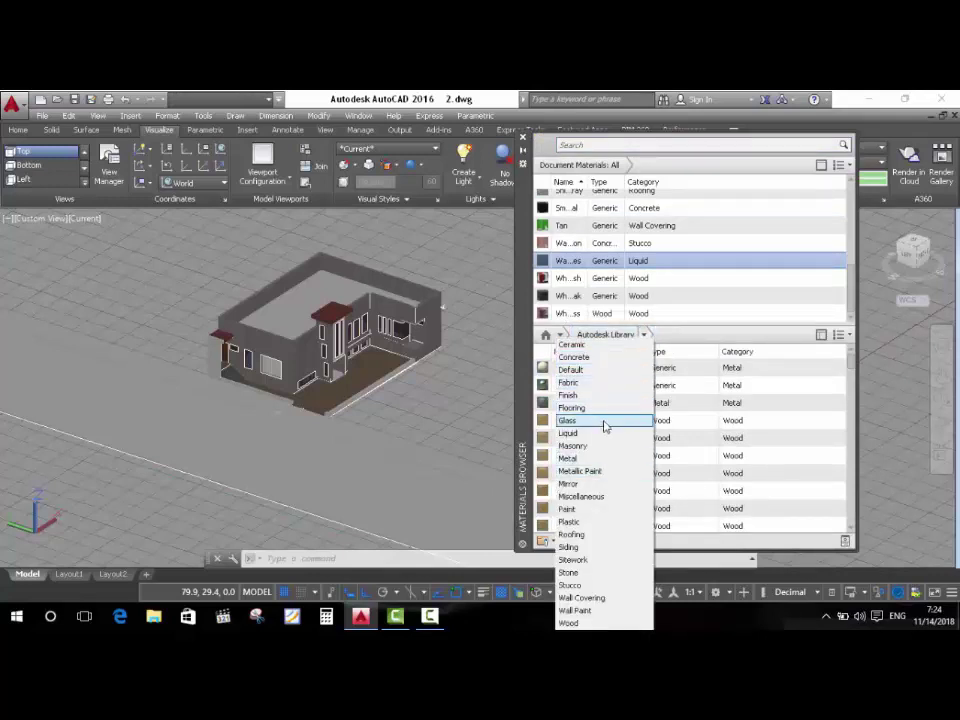
{"action": "left_click", "coordinate": [604, 497]}
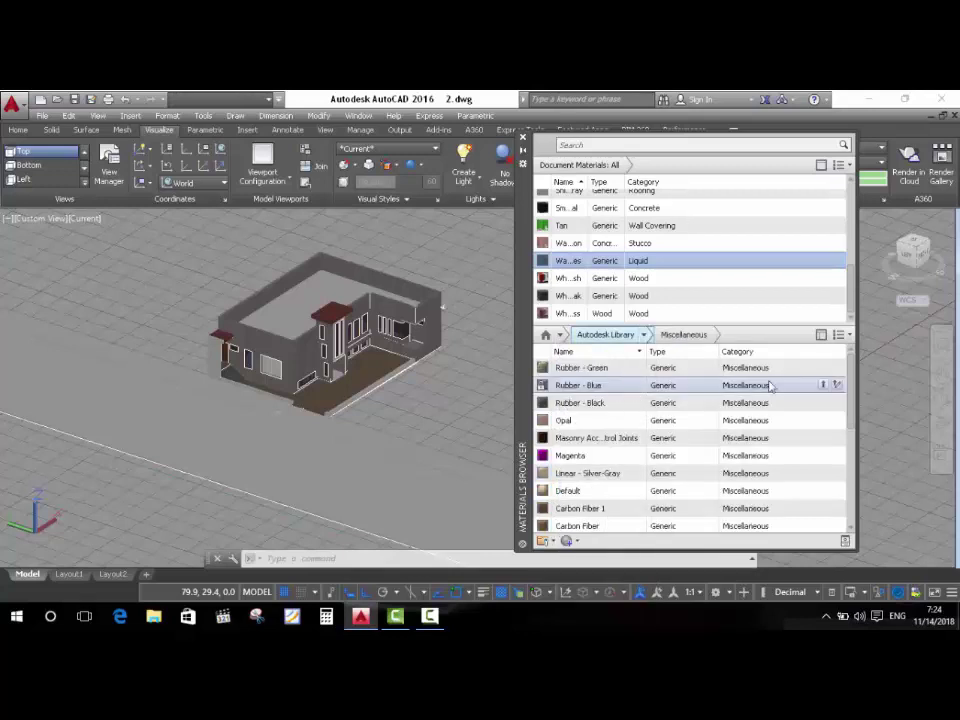
{"action": "left_click", "coordinate": [843, 335]}
{"action": "left_click", "coordinate": [845, 401]}
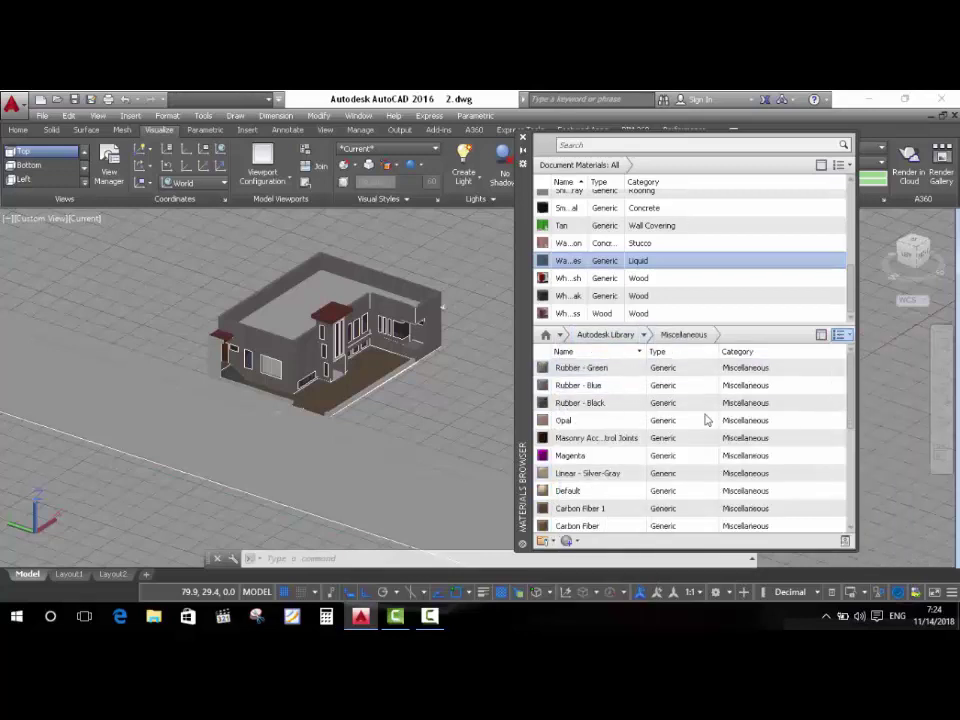
{"action": "scroll", "coordinate": [707, 422], "scroll_direction": "down", "scroll_amount": 3}
{"action": "scroll", "coordinate": [660, 400], "scroll_direction": "up", "scroll_amount": 1}
Switch the library category to Siding and look through its swatches.
{"action": "left_click", "coordinate": [648, 336]}
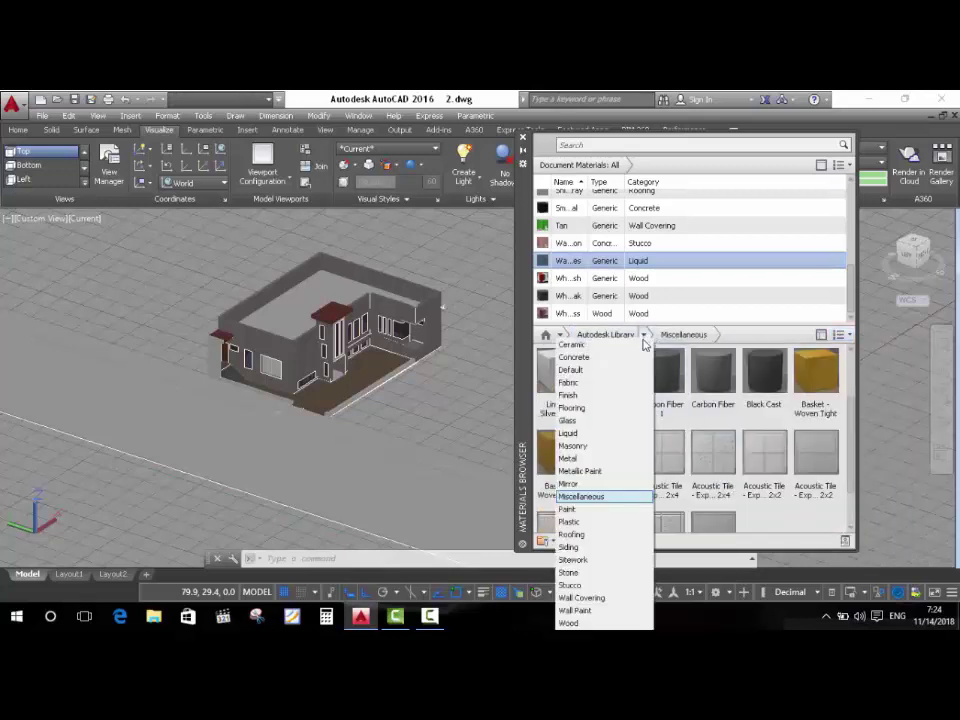
{"action": "left_click", "coordinate": [616, 549]}
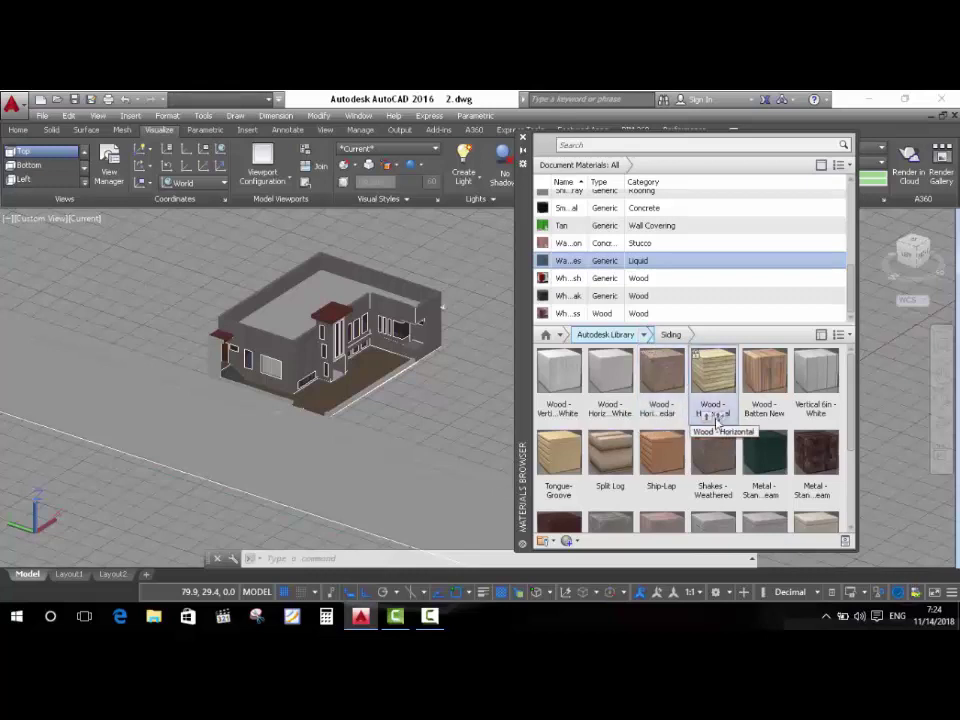
{"action": "scroll", "coordinate": [707, 408], "scroll_direction": "down", "scroll_amount": 3}
{"action": "scroll", "coordinate": [653, 425], "scroll_direction": "up", "scroll_amount": 1}
Switch the library category to Flooring and scroll through its materials.
{"action": "left_click", "coordinate": [644, 334]}
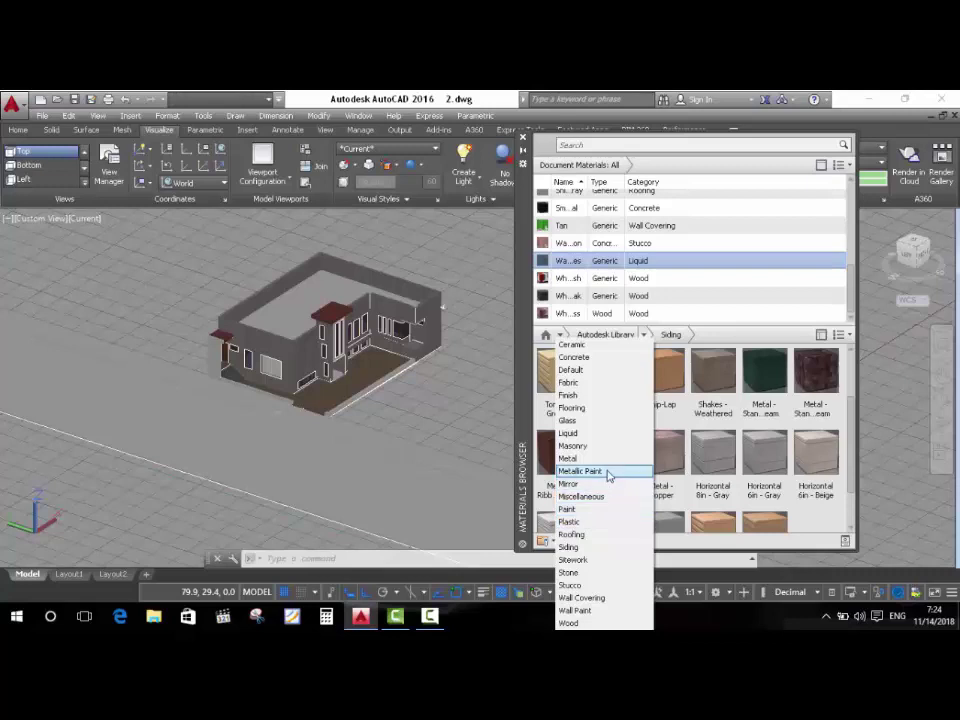
{"action": "left_click", "coordinate": [610, 408]}
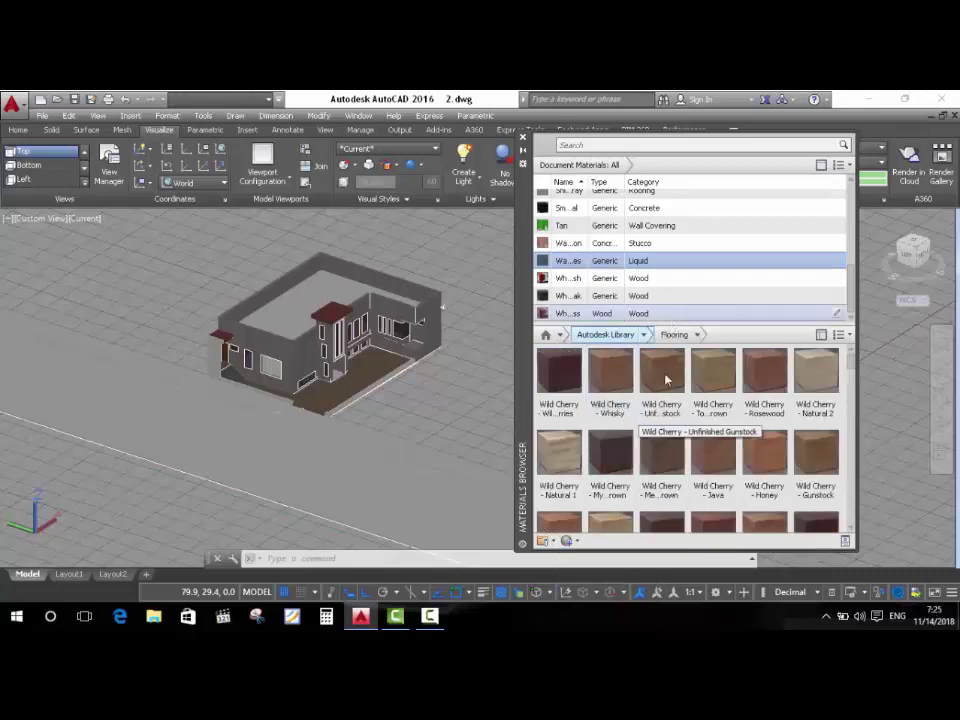
{"action": "scroll", "coordinate": [665, 430], "scroll_direction": "down", "scroll_amount": 3}
{"action": "scroll", "coordinate": [665, 430], "scroll_direction": "down", "scroll_amount": 3}
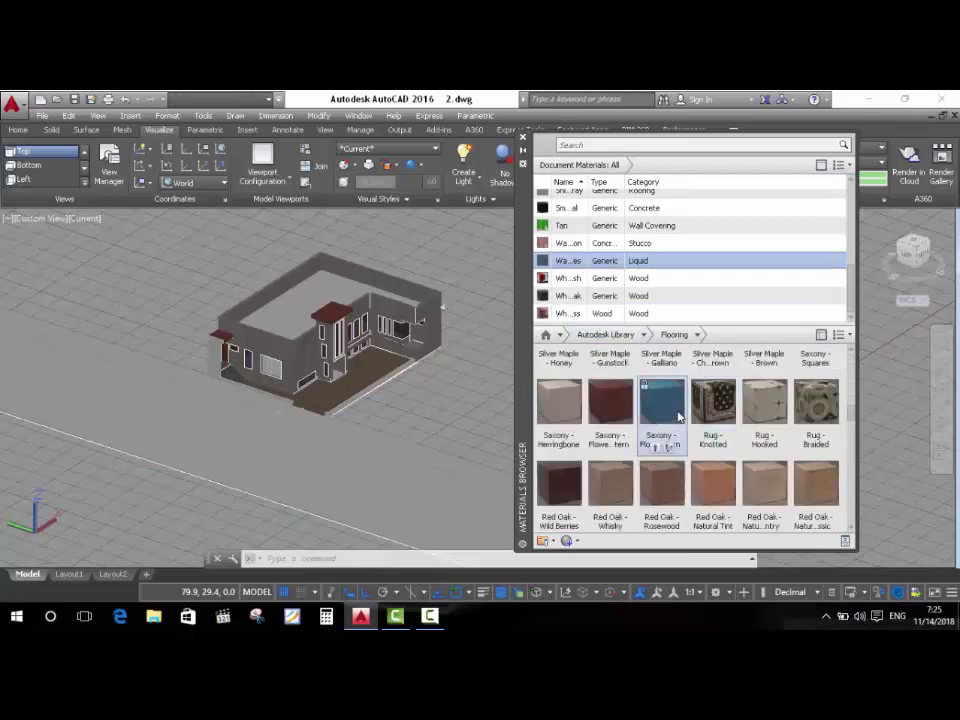
{"action": "scroll", "coordinate": [667, 431], "scroll_direction": "down", "scroll_amount": 3}
{"action": "scroll", "coordinate": [667, 431], "scroll_direction": "up", "scroll_amount": 3}
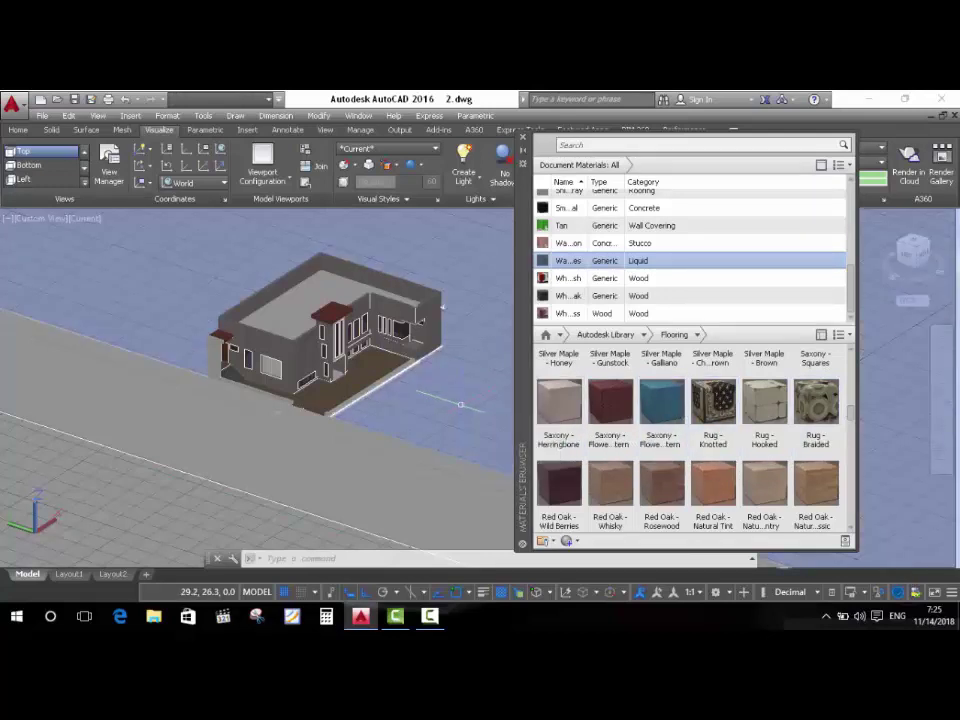
Scroll the Flooring swatches, then switch the library category to Default.
{"action": "scroll", "coordinate": [640, 430], "scroll_direction": "down", "scroll_amount": 3}
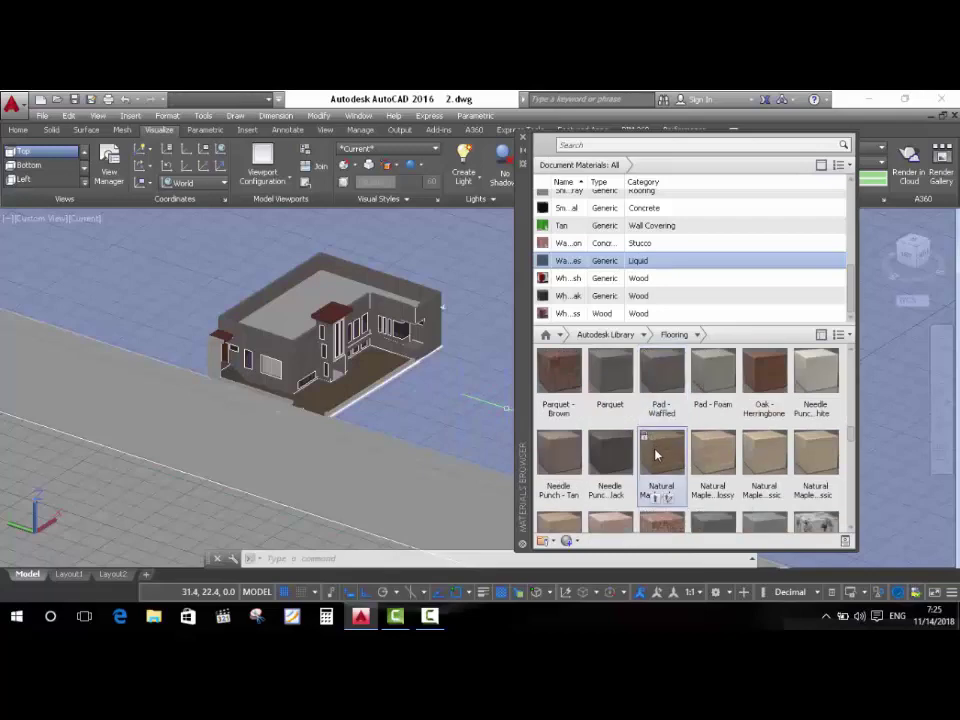
{"action": "scroll", "coordinate": [657, 450], "scroll_direction": "down", "scroll_amount": 3}
{"action": "scroll", "coordinate": [655, 430], "scroll_direction": "down", "scroll_amount": 3}
{"action": "scroll", "coordinate": [655, 420], "scroll_direction": "down", "scroll_amount": 3}
{"action": "scroll", "coordinate": [650, 420], "scroll_direction": "down", "scroll_amount": 3}
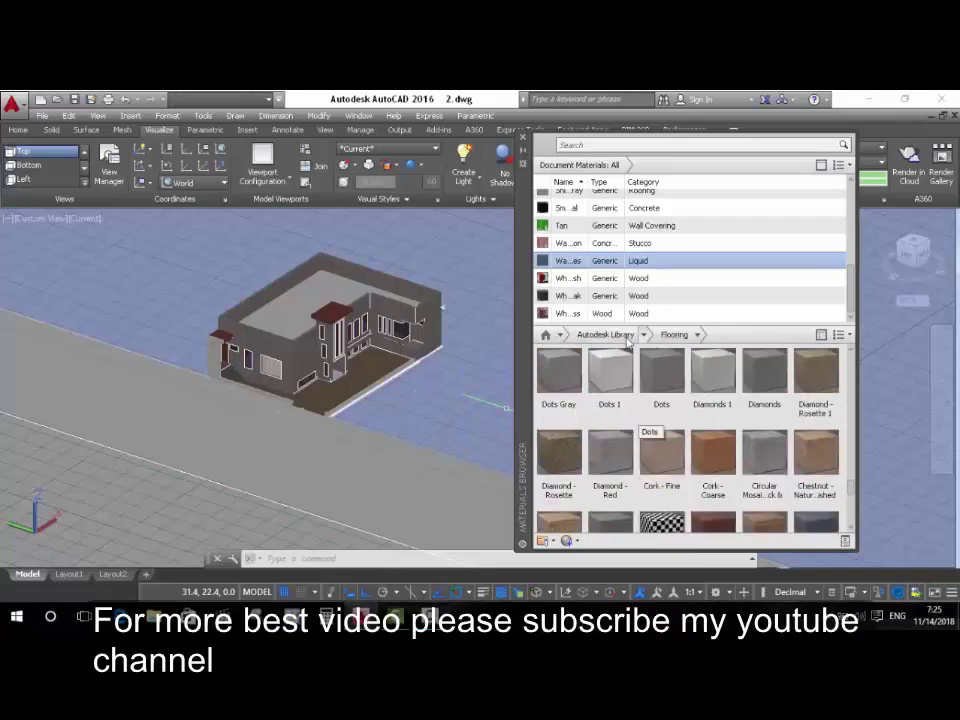
{"action": "left_click", "coordinate": [646, 338]}
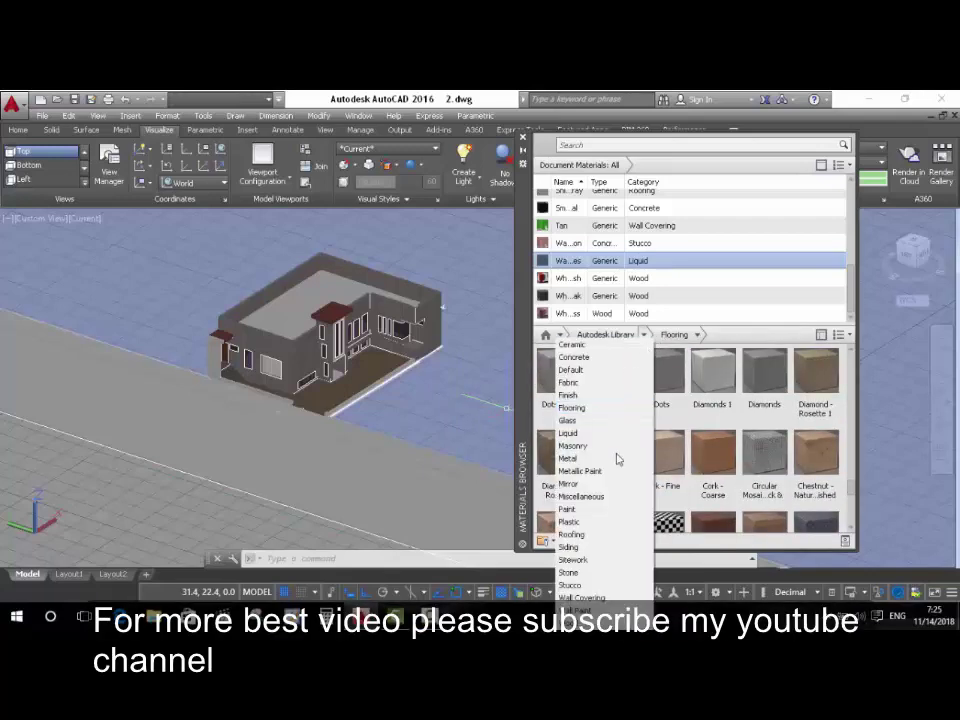
{"action": "left_click", "coordinate": [603, 371]}
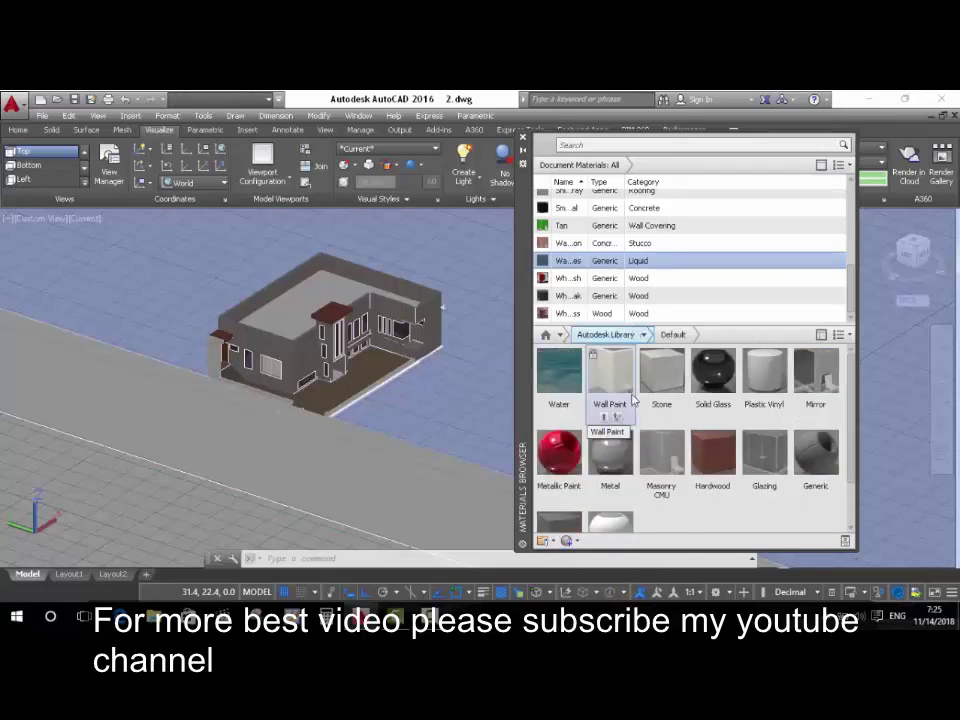
{"action": "scroll", "coordinate": [632, 400], "scroll_direction": "down", "scroll_amount": 1}
{"action": "scroll", "coordinate": [630, 380], "scroll_direction": "up", "scroll_amount": 1}
Switch the library category to Siding and scroll through it.
{"action": "left_click", "coordinate": [646, 338]}
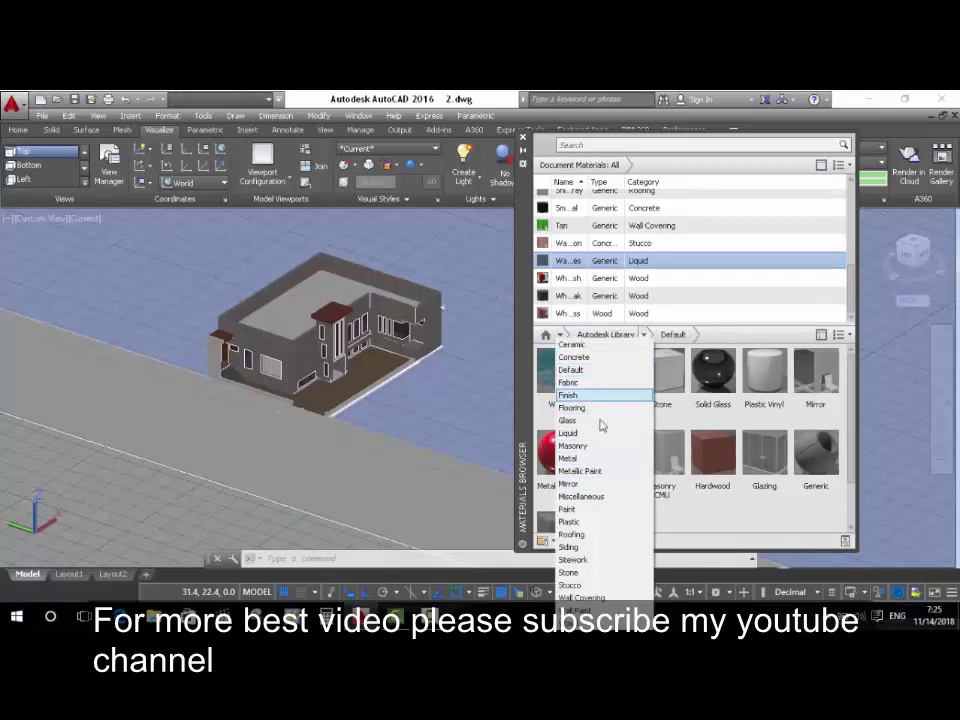
{"action": "left_click", "coordinate": [607, 548]}
{"action": "scroll", "coordinate": [606, 440], "scroll_direction": "down", "scroll_amount": 2}
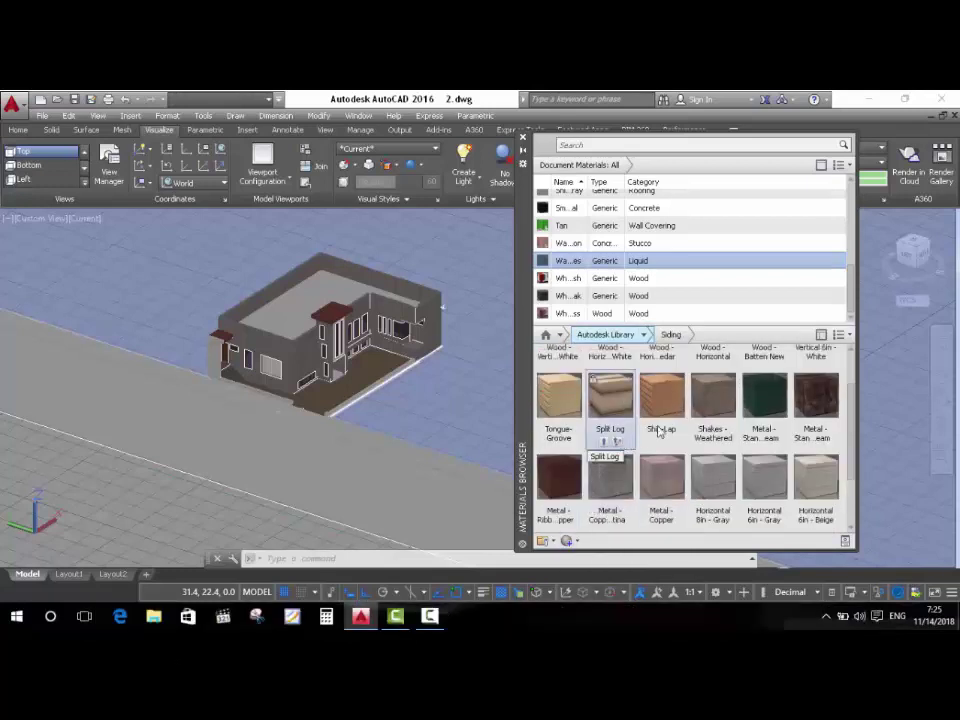
{"action": "scroll", "coordinate": [700, 420], "scroll_direction": "down", "scroll_amount": 2}
{"action": "scroll", "coordinate": [725, 402], "scroll_direction": "up", "scroll_amount": 3}
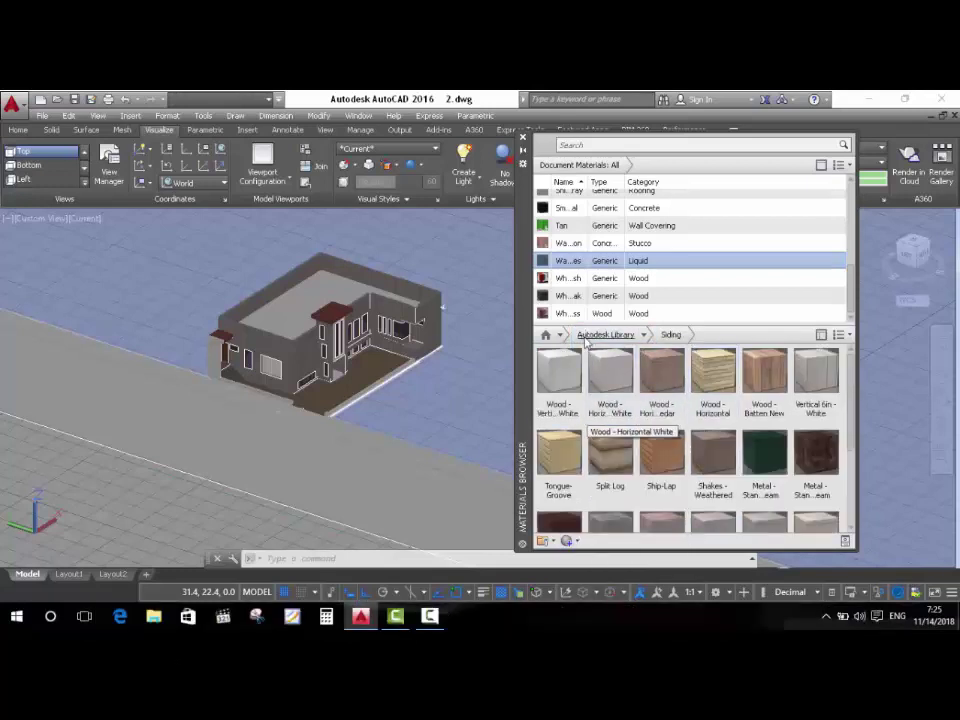
Switch to the Sitework category and scroll to the grass and cobble stone swatches.
{"action": "left_click", "coordinate": [646, 336]}
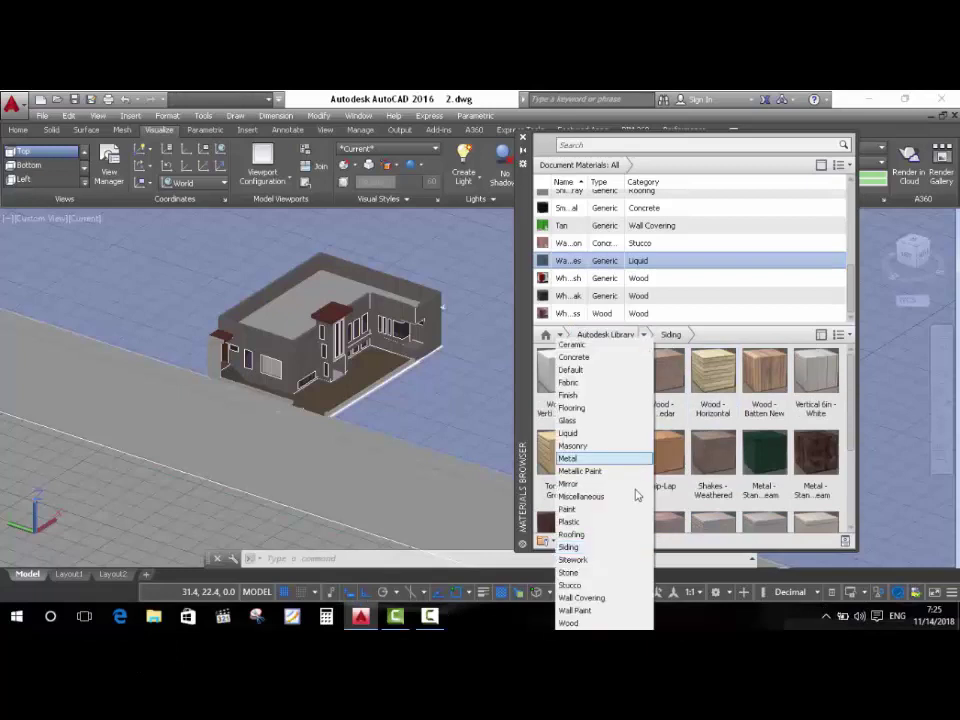
{"action": "left_click", "coordinate": [611, 562]}
{"action": "scroll", "coordinate": [714, 400], "scroll_direction": "down", "scroll_amount": 2}
{"action": "scroll", "coordinate": [713, 415], "scroll_direction": "down", "scroll_amount": 2}
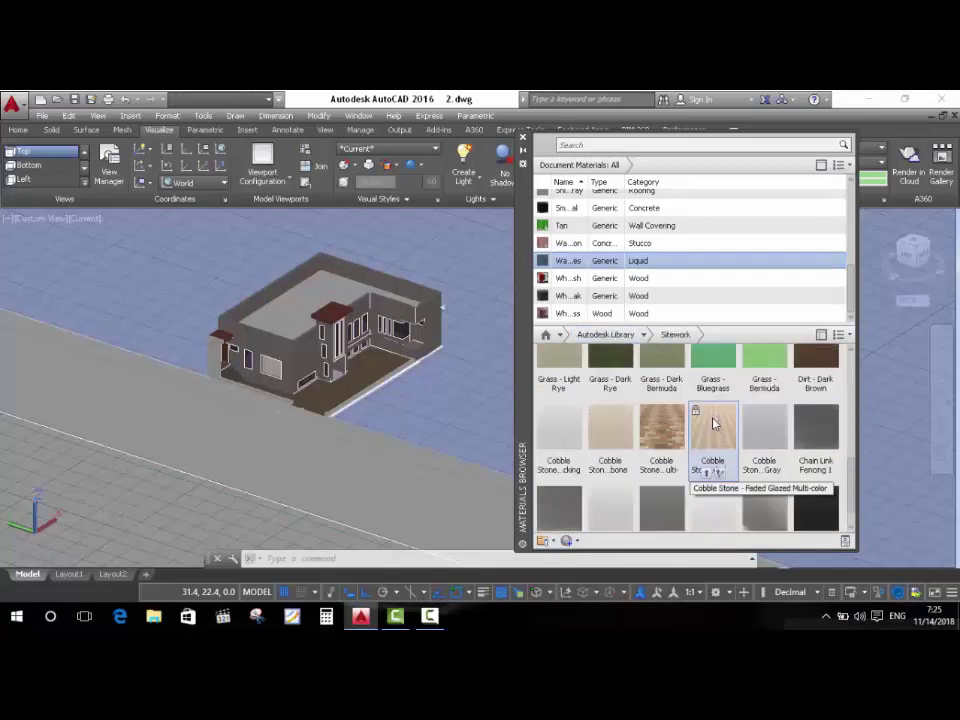
{"action": "scroll", "coordinate": [690, 418], "scroll_direction": "up", "scroll_amount": 1}
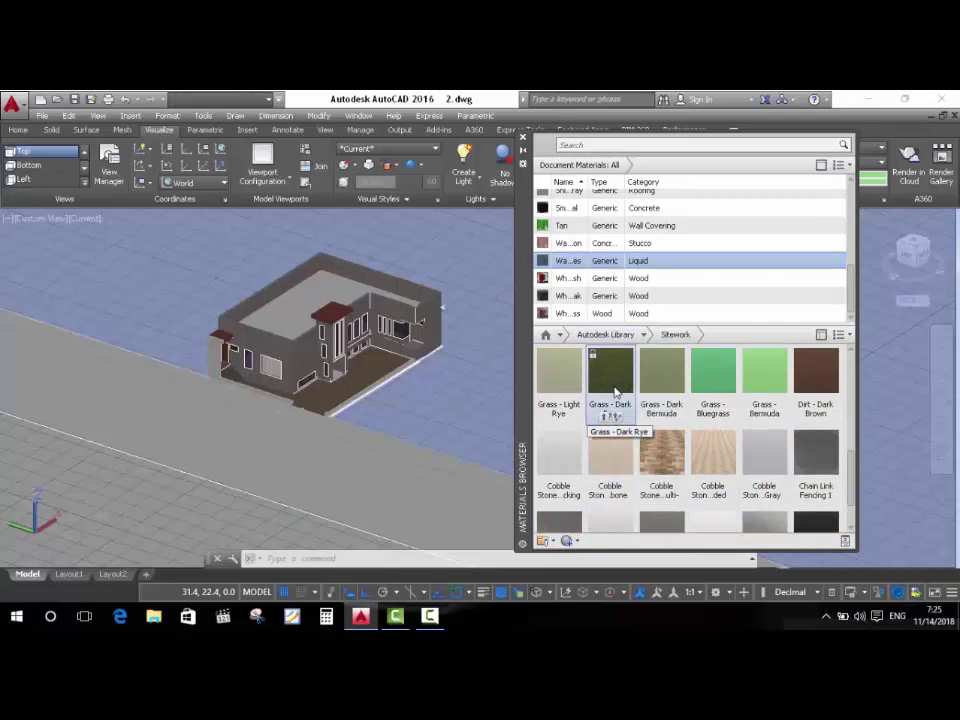
Try Grass - Dark Rye on the model, then give the road Black Control Joints concrete.
{"action": "mouse_move", "coordinate": [607, 418]}
{"action": "left_mouse_down"}
{"action": "mouse_move", "coordinate": [436, 413]}
{"action": "mouse_move", "coordinate": [438, 405]}
{"action": "left_mouse_up"}
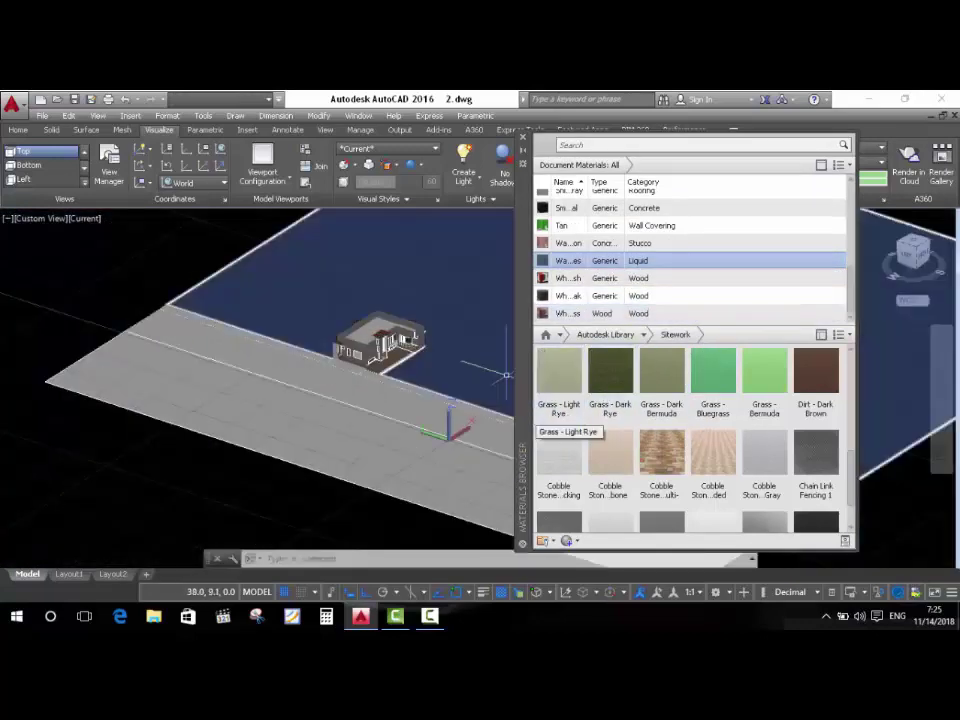
{"action": "left_click_drag", "start_coordinate": [610, 405], "coordinate": [291, 471]}
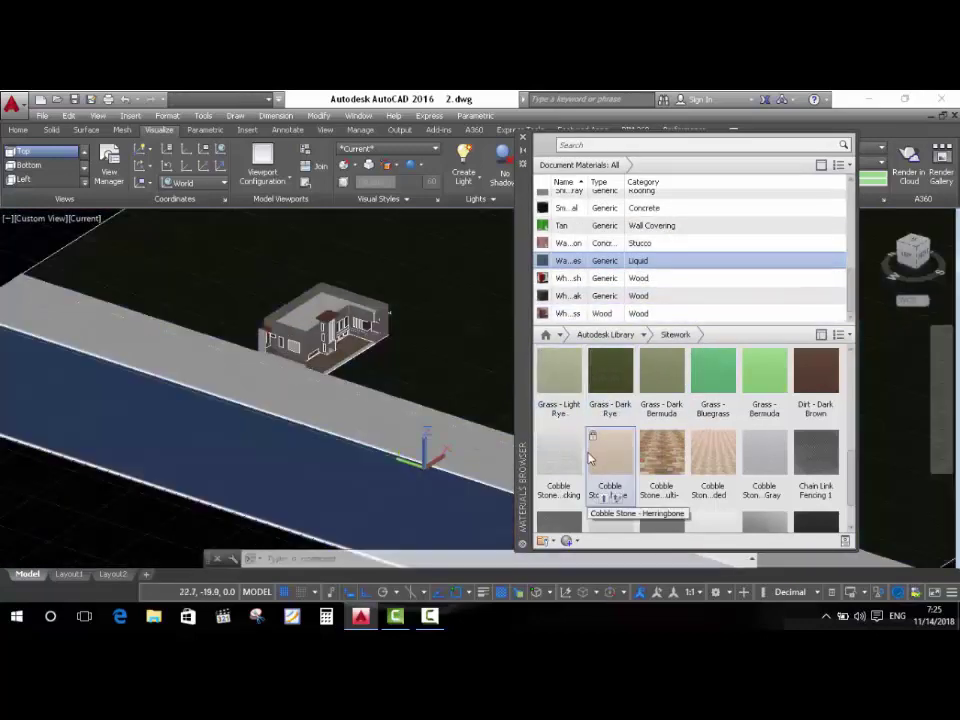
{"action": "left_click", "coordinate": [643, 334]}
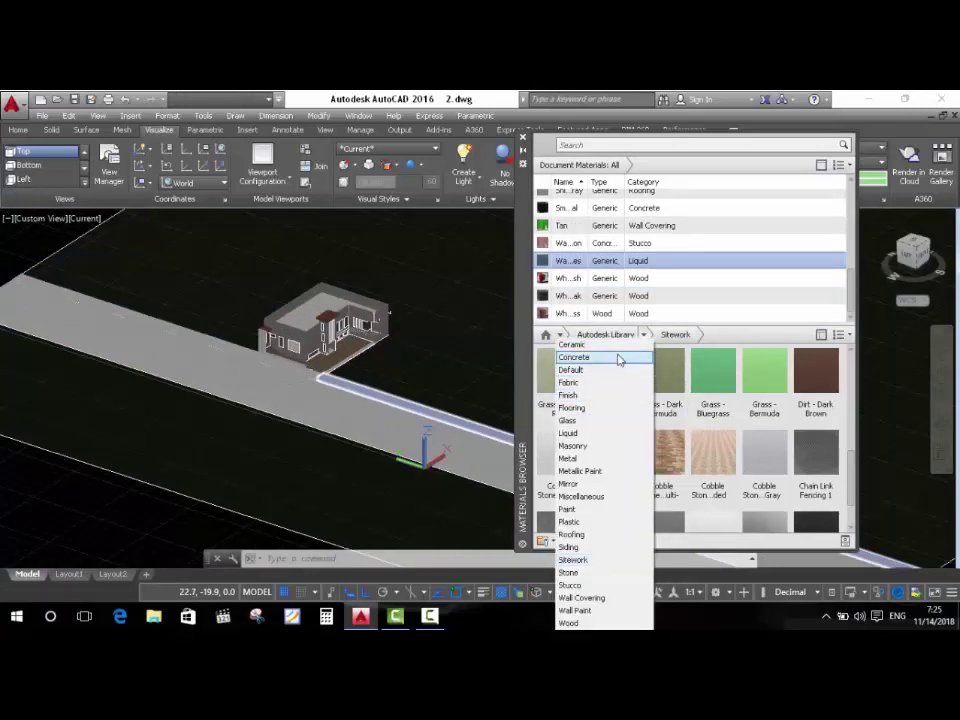
{"action": "left_click", "coordinate": [619, 358]}
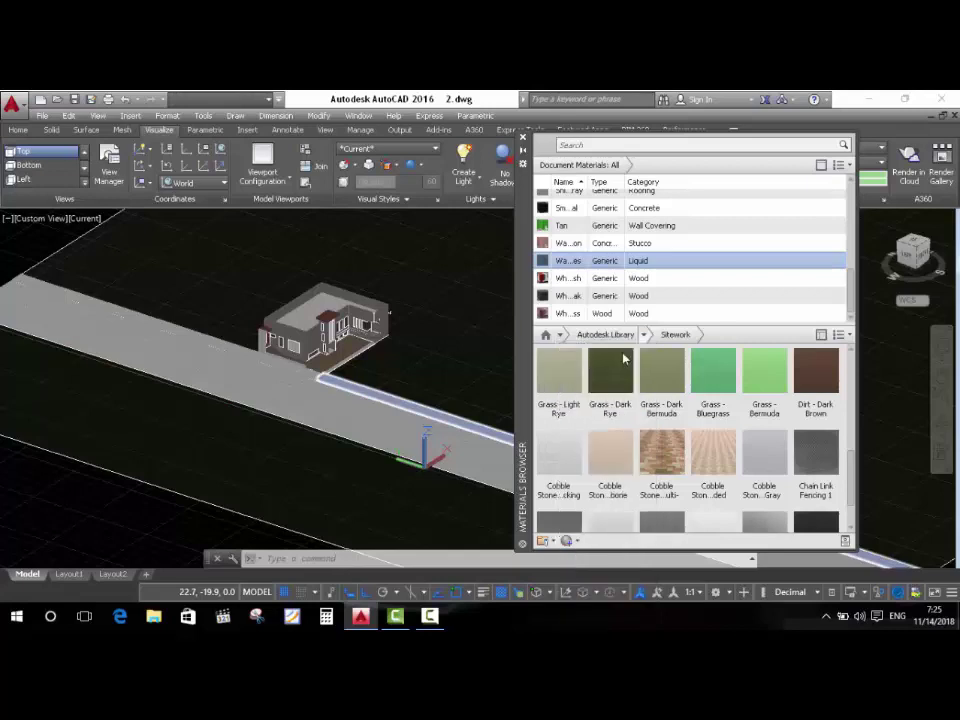
{"action": "scroll", "coordinate": [712, 440], "scroll_direction": "down", "scroll_amount": 3}
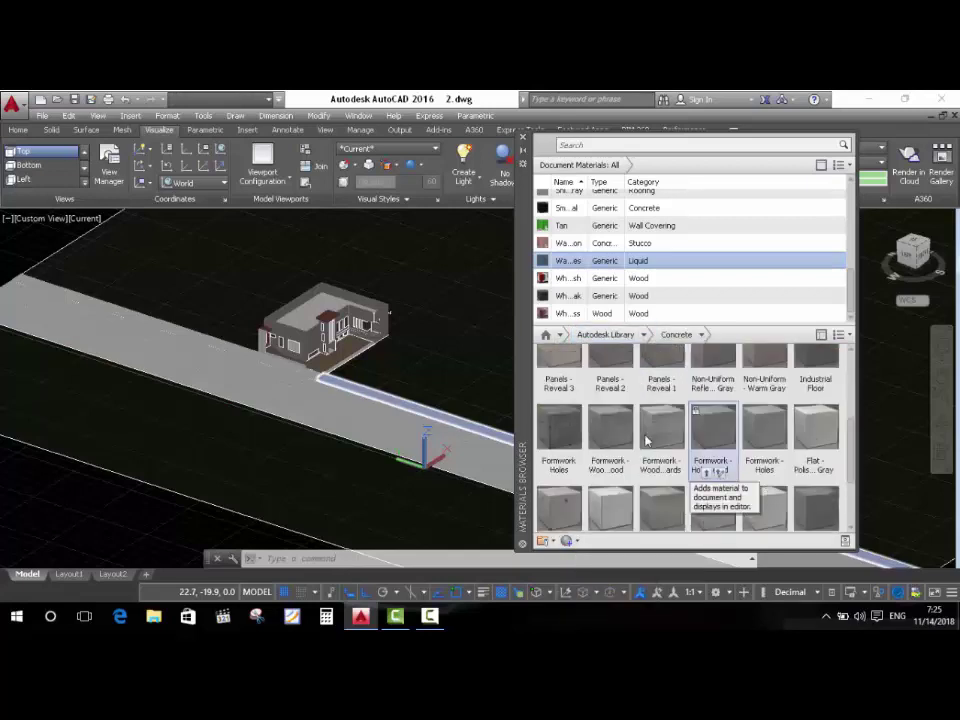
{"action": "scroll", "coordinate": [606, 435], "scroll_direction": "down", "scroll_amount": 2}
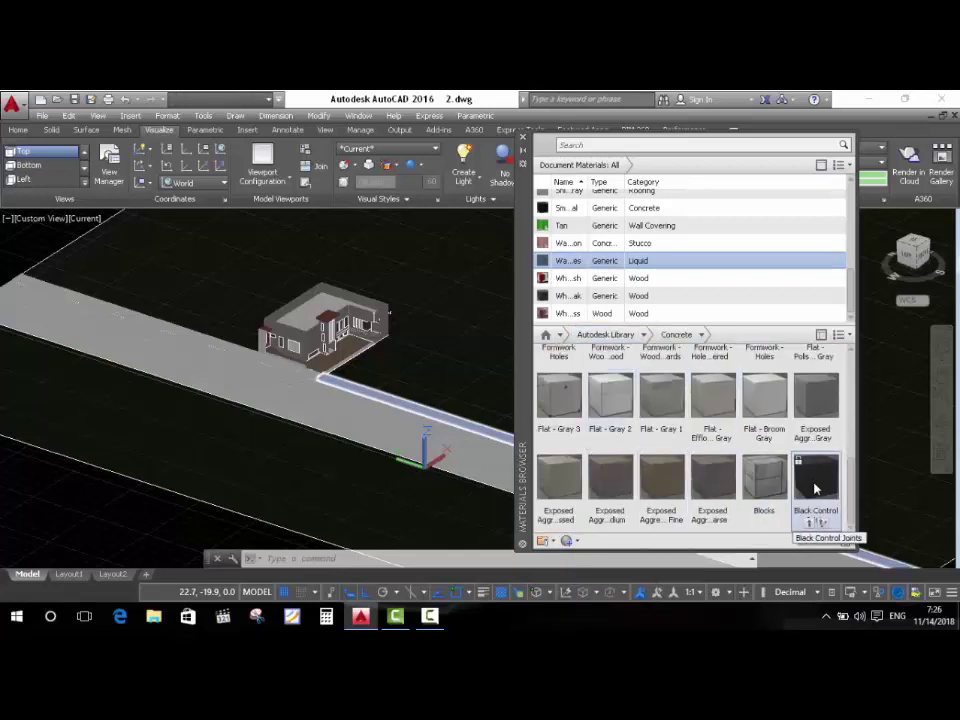
{"action": "mouse_move", "coordinate": [815, 484]}
{"action": "left_mouse_down"}
{"action": "mouse_move", "coordinate": [420, 450]}
{"action": "mouse_move", "coordinate": [395, 430]}
{"action": "left_mouse_up"}
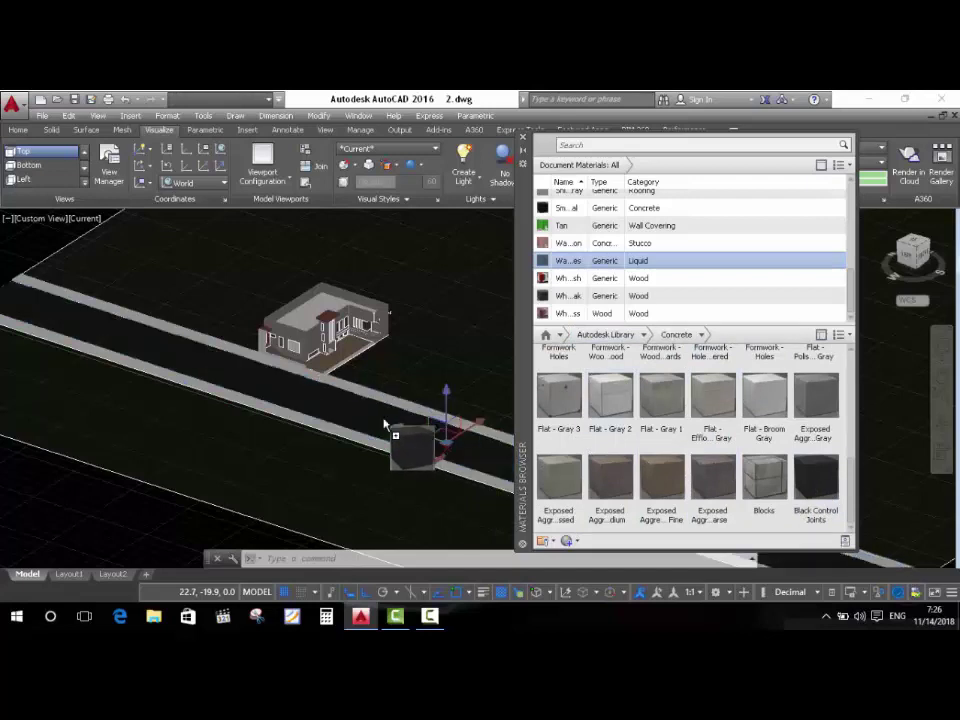
Return to the Sitework category and apply Riverstone to the road surfaces.
{"action": "scroll", "coordinate": [362, 458], "scroll_direction": "up", "scroll_amount": 3}
{"action": "scroll", "coordinate": [362, 458], "scroll_direction": "up", "scroll_amount": 2}
{"action": "scroll", "coordinate": [680, 425], "scroll_direction": "up", "scroll_amount": 1}
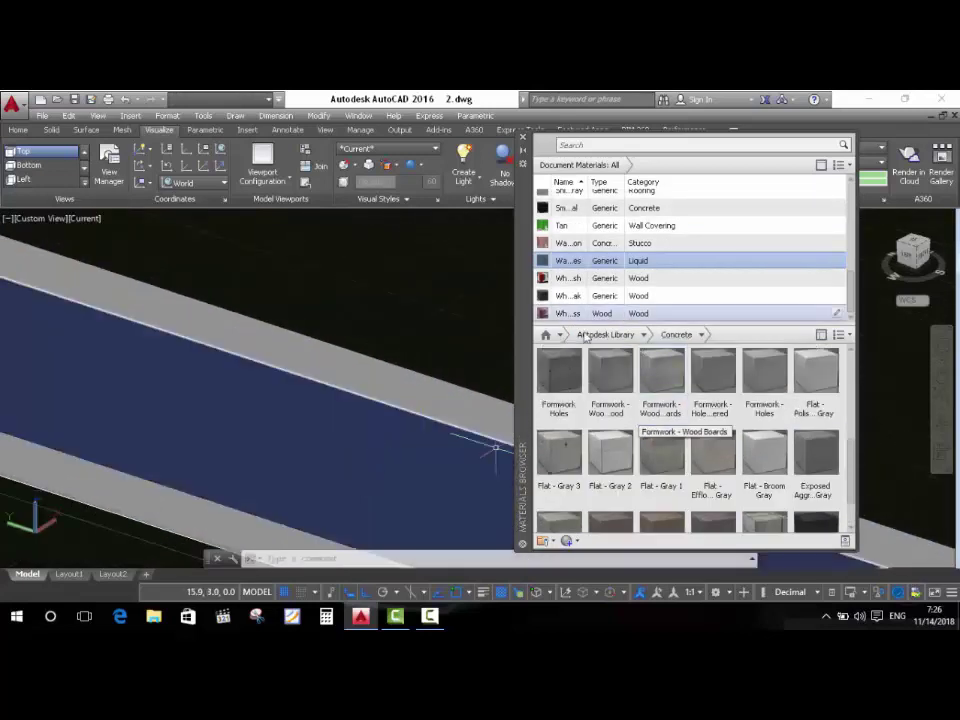
{"action": "left_click", "coordinate": [644, 334]}
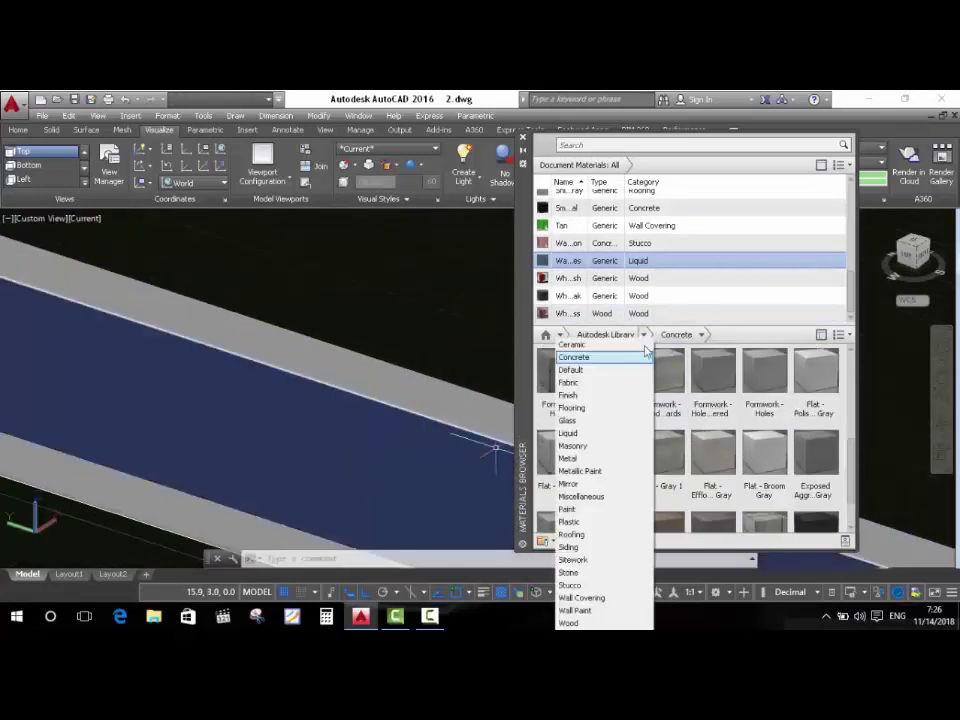
{"action": "left_click", "coordinate": [580, 559]}
{"action": "scroll", "coordinate": [594, 385], "scroll_direction": "down", "scroll_amount": 2}
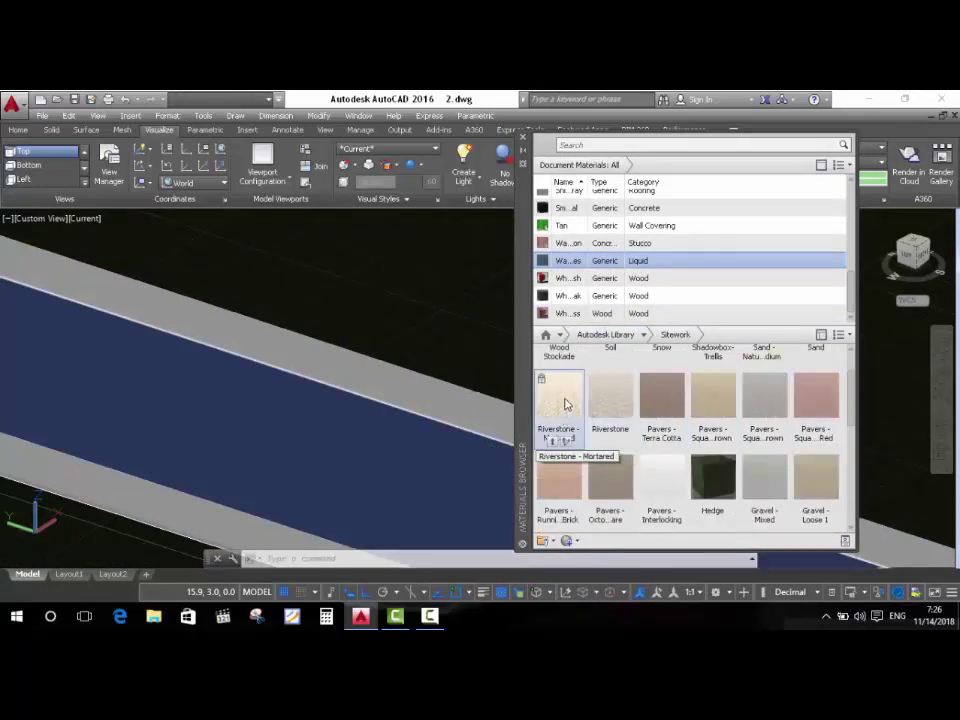
{"action": "left_click_drag", "start_coordinate": [565, 403], "coordinate": [424, 405]}
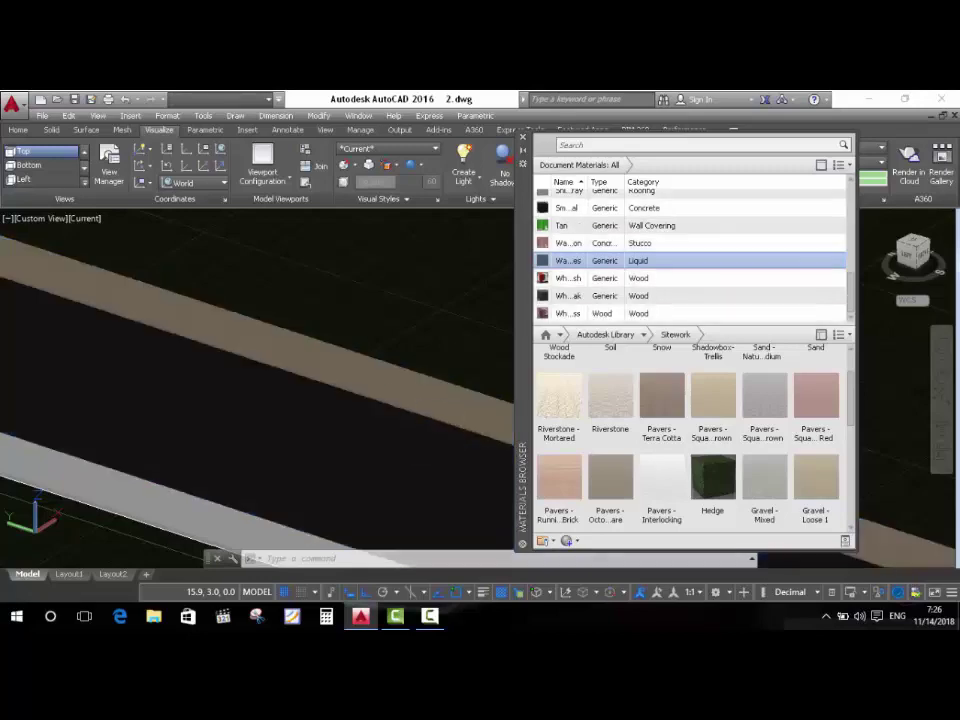
{"action": "left_click_drag", "start_coordinate": [610, 400], "coordinate": [228, 535]}
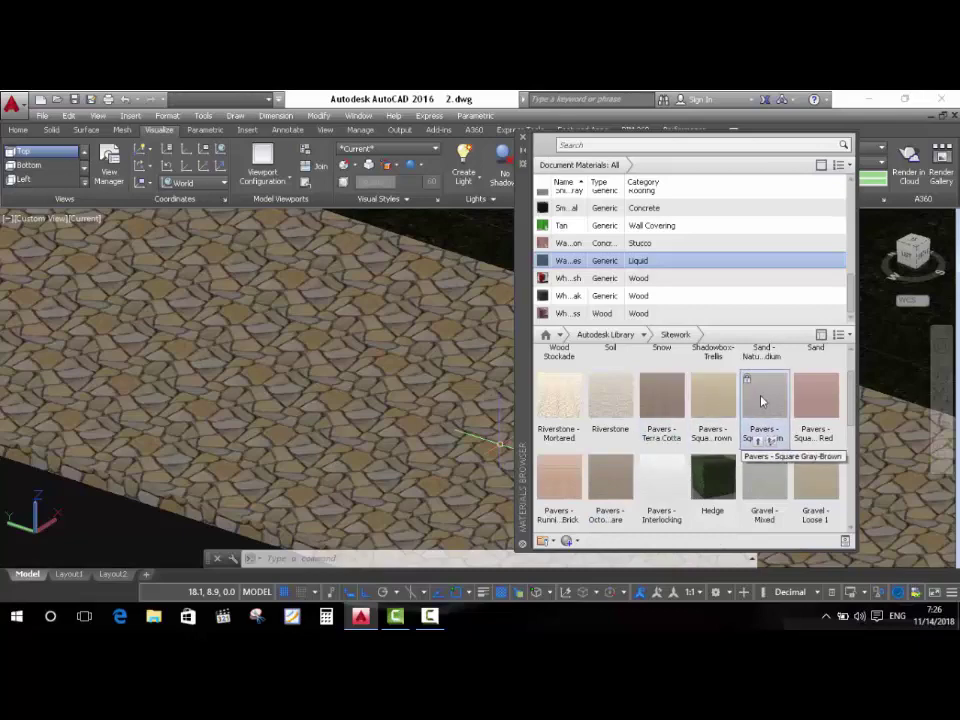
Try pavers and several cobble stone materials on the road, settling on brown cobble stone.
{"action": "left_click_drag", "start_coordinate": [713, 404], "coordinate": [455, 440]}
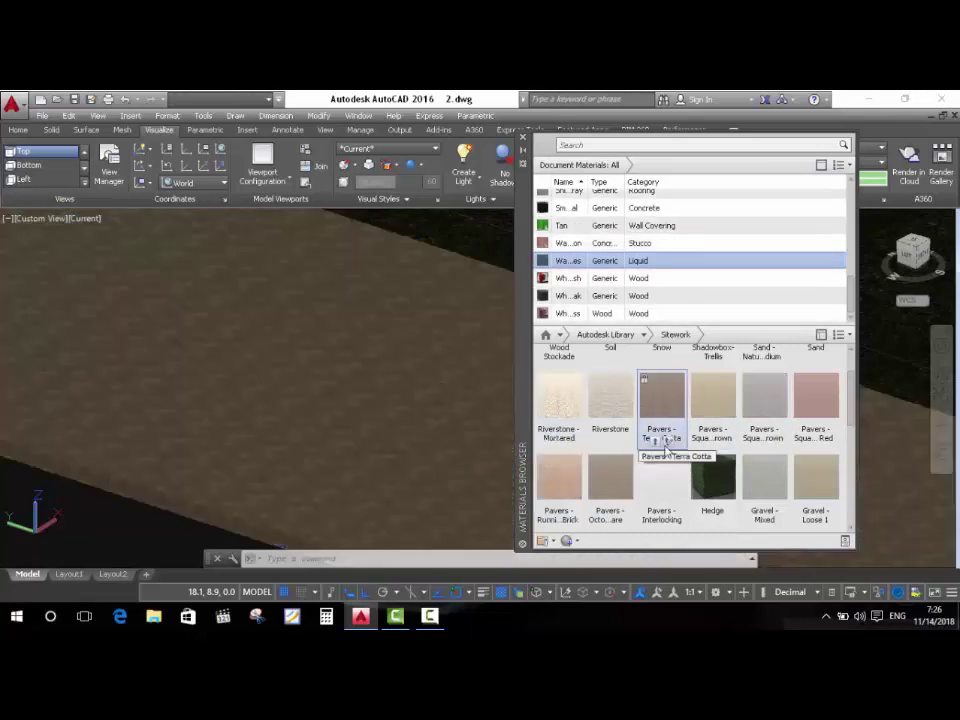
{"action": "scroll", "coordinate": [665, 404], "scroll_direction": "down", "scroll_amount": 3}
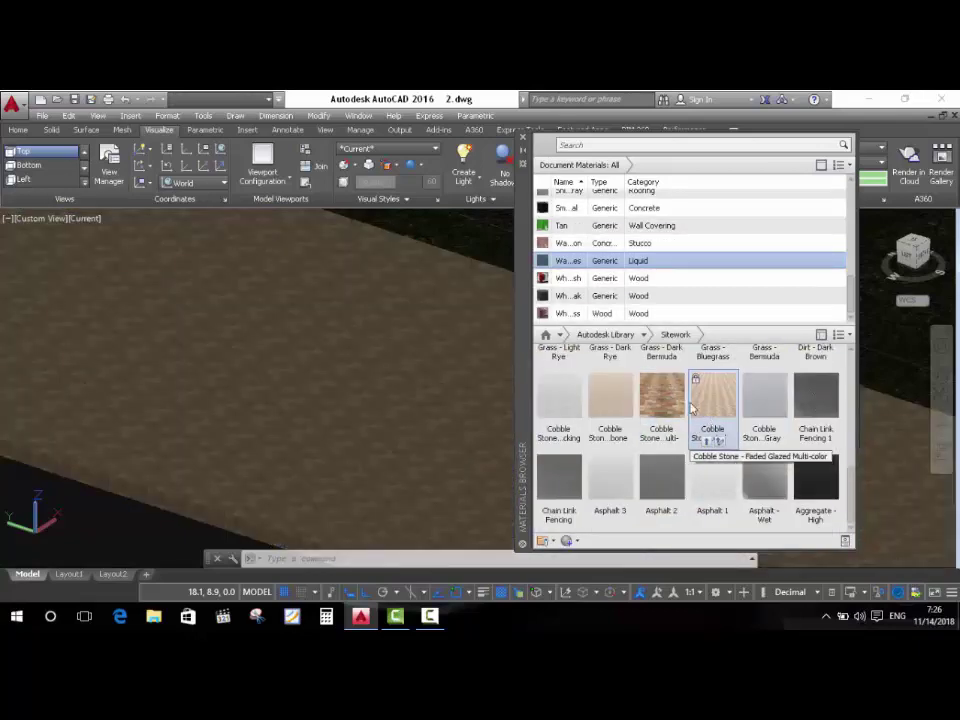
{"action": "left_click_drag", "start_coordinate": [692, 406], "coordinate": [358, 440]}
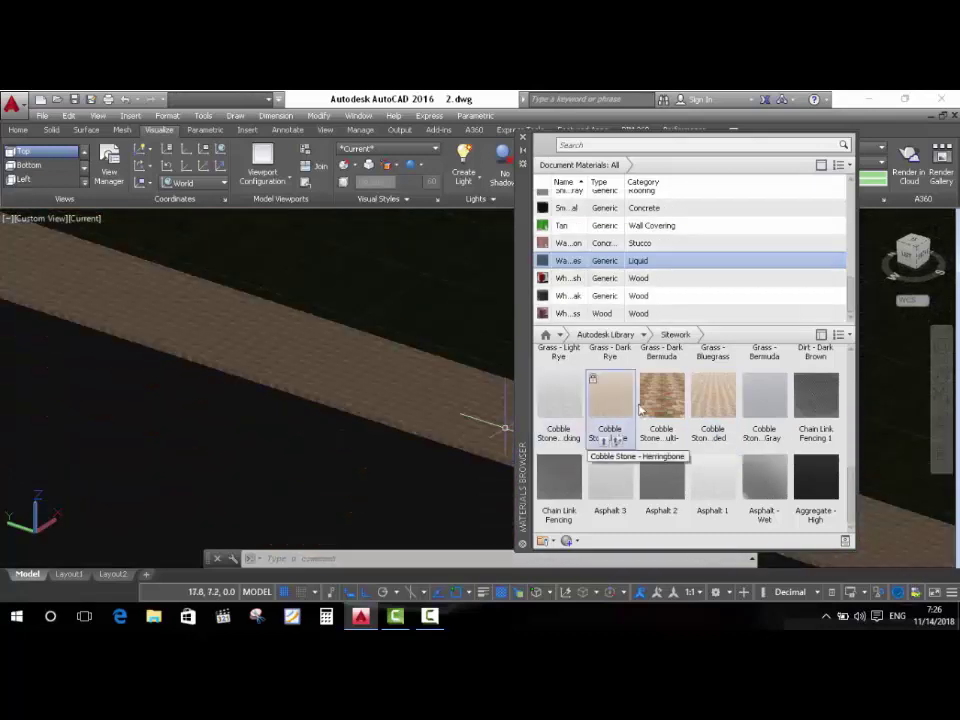
{"action": "left_click_drag", "start_coordinate": [612, 400], "coordinate": [425, 435]}
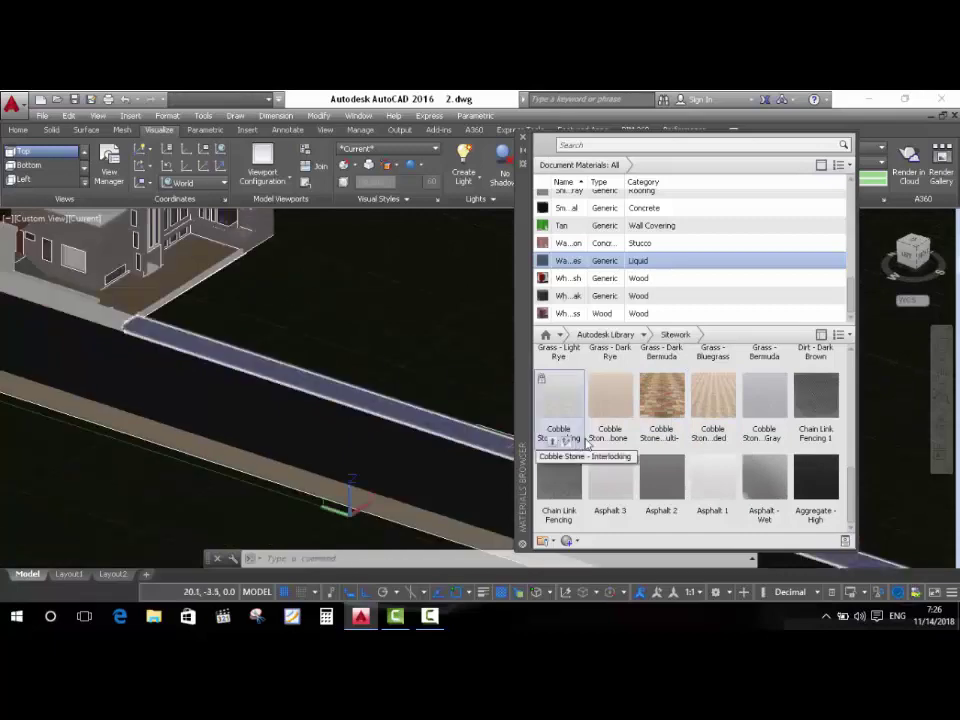
{"action": "scroll", "coordinate": [620, 425], "scroll_direction": "down", "scroll_amount": 5}
{"action": "scroll", "coordinate": [645, 450], "scroll_direction": "up", "scroll_amount": 5}
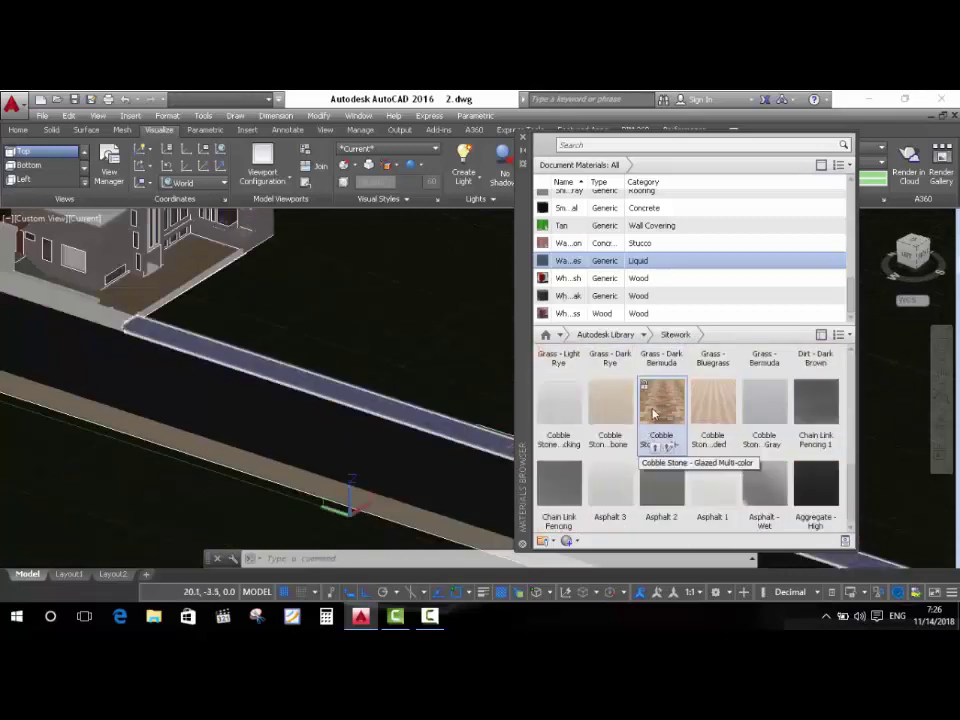
{"action": "left_click_drag", "start_coordinate": [655, 413], "coordinate": [300, 502]}
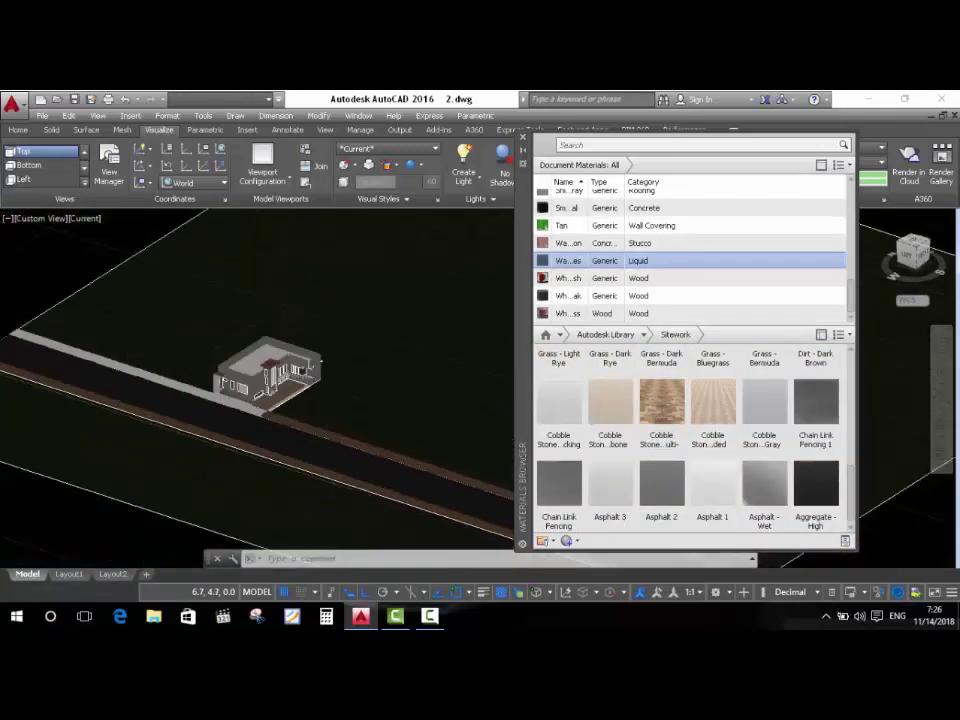
{"action": "scroll", "coordinate": [270, 380], "scroll_direction": "up", "scroll_amount": 2}
{"action": "scroll", "coordinate": [257, 392], "scroll_direction": "up", "scroll_amount": 3}
{"action": "scroll", "coordinate": [300, 460], "scroll_direction": "up", "scroll_amount": 2}
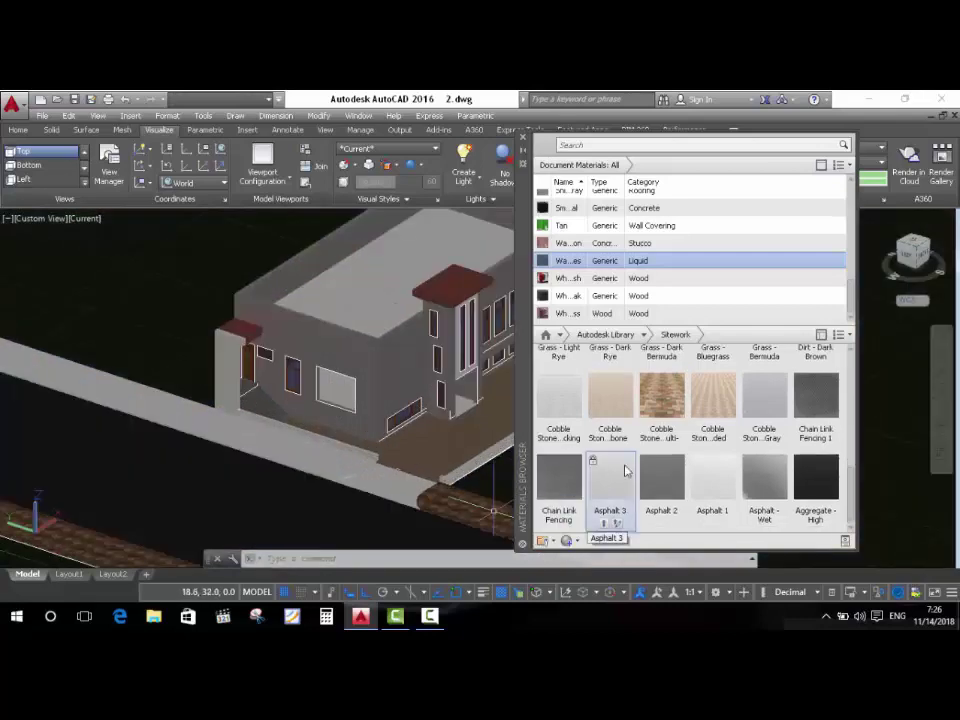
{"action": "left_click_drag", "start_coordinate": [661, 395], "coordinate": [383, 490]}
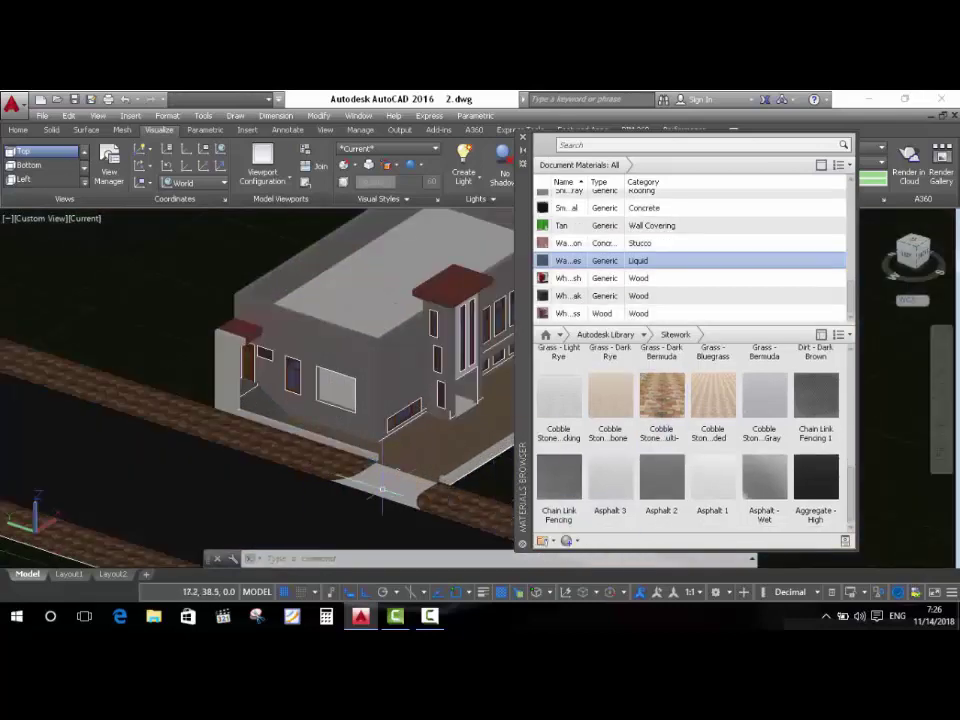
Try a material on the sidewalk corner, then give the large ground surface a blue water finish.
{"action": "scroll", "coordinate": [441, 473], "scroll_direction": "up", "scroll_amount": 2}
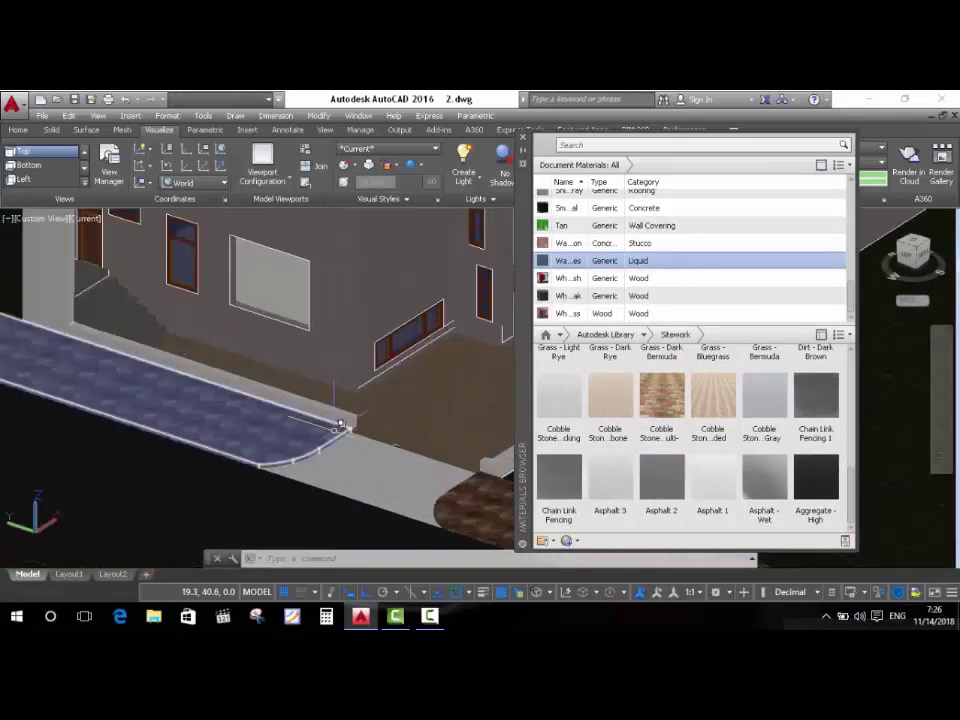
{"action": "scroll", "coordinate": [441, 473], "scroll_direction": "up", "scroll_amount": 1}
{"action": "scroll", "coordinate": [441, 473], "scroll_direction": "up", "scroll_amount": 2}
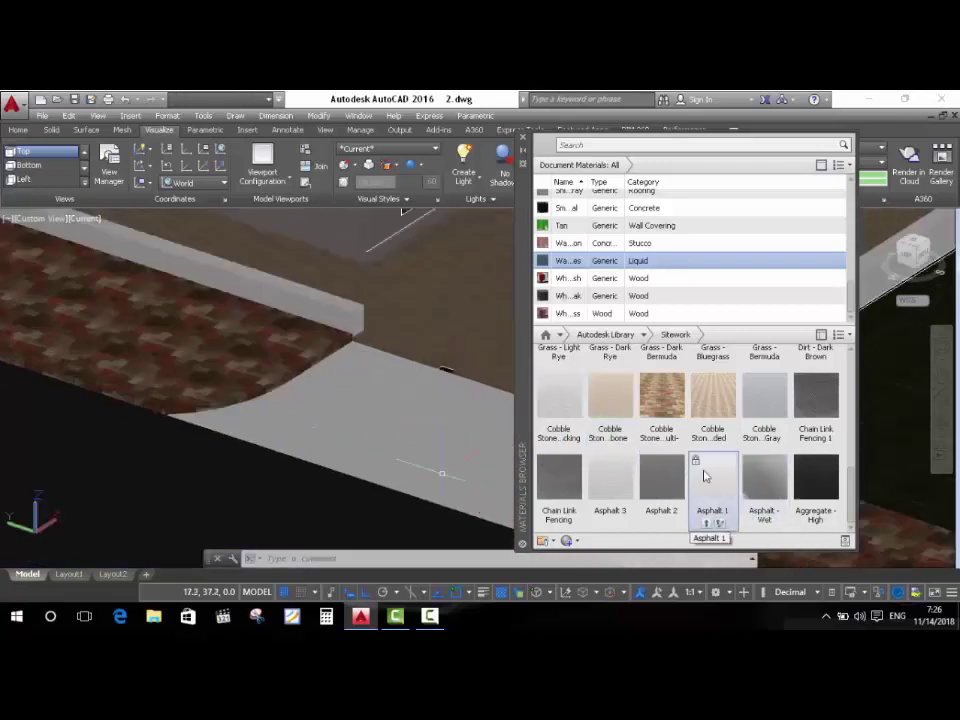
{"action": "mouse_move", "coordinate": [555, 495]}
{"action": "left_mouse_down"}
{"action": "mouse_move", "coordinate": [374, 430]}
{"action": "mouse_move", "coordinate": [340, 448]}
{"action": "left_mouse_up"}
{"action": "left_click", "coordinate": [465, 437]}
{"action": "scroll", "coordinate": [659, 417], "scroll_direction": "up", "scroll_amount": 3}
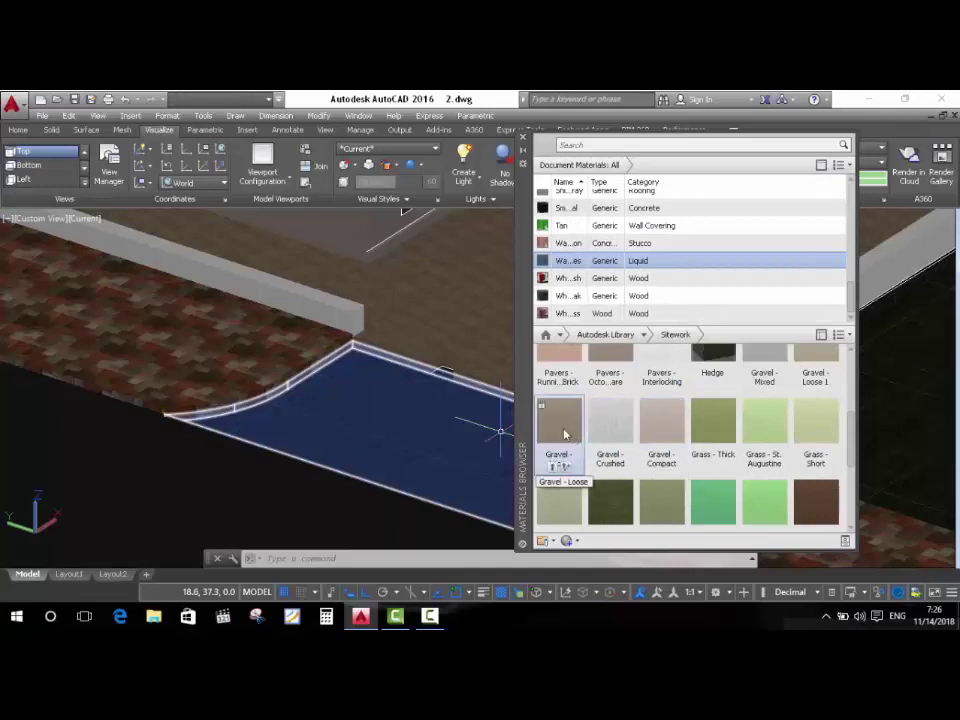
{"action": "scroll", "coordinate": [619, 427], "scroll_direction": "up", "scroll_amount": 2}
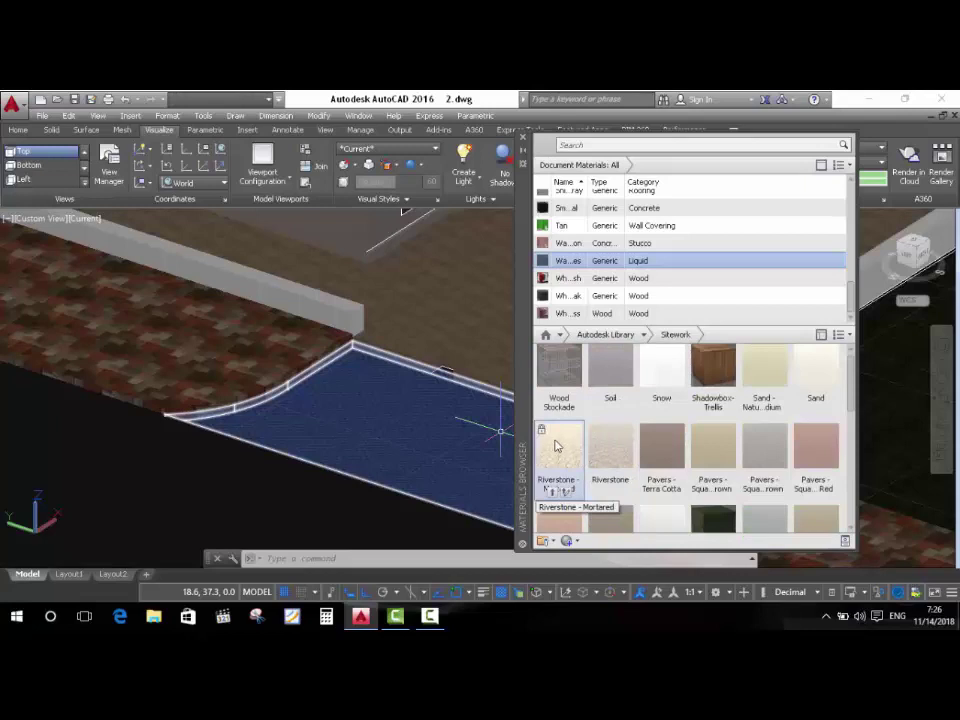
{"action": "left_click_drag", "start_coordinate": [397, 457], "coordinate": [335, 455]}
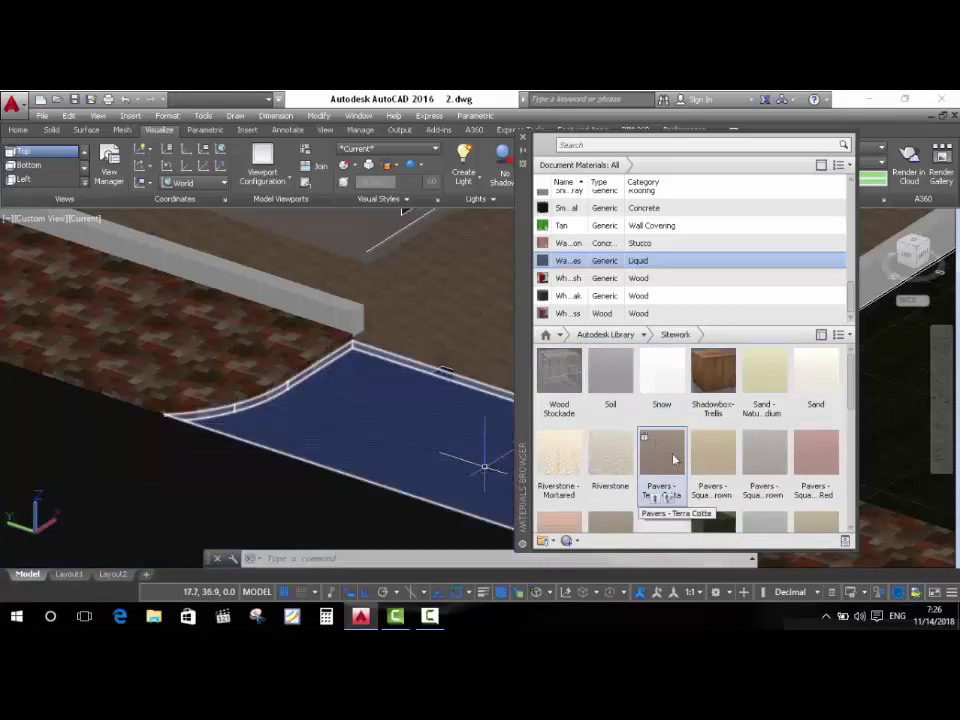
Try Riverstone - Mortared on the sidewalk and scroll the Sitework swatches back to the pavers.
{"action": "mouse_move", "coordinate": [546, 450]}
{"action": "left_mouse_down"}
{"action": "mouse_move", "coordinate": [538, 460]}
{"action": "mouse_move", "coordinate": [373, 446]}
{"action": "left_mouse_up"}
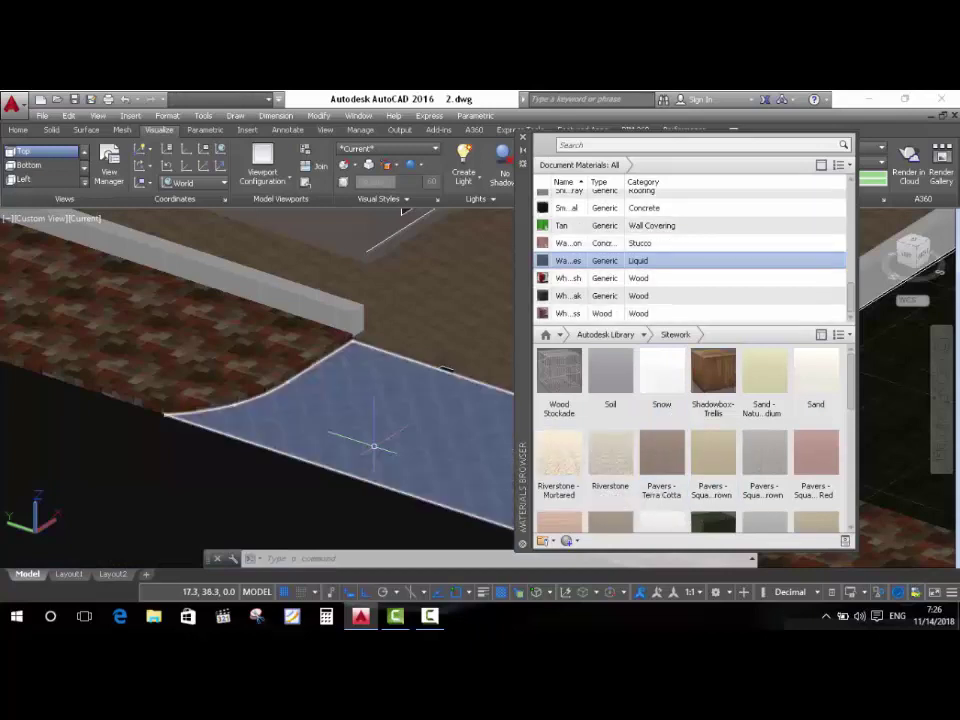
{"action": "scroll", "coordinate": [209, 450], "scroll_direction": "down", "scroll_amount": 2}
{"action": "scroll", "coordinate": [214, 467], "scroll_direction": "down", "scroll_amount": 2}
{"action": "scroll", "coordinate": [259, 462], "scroll_direction": "down", "scroll_amount": 2}
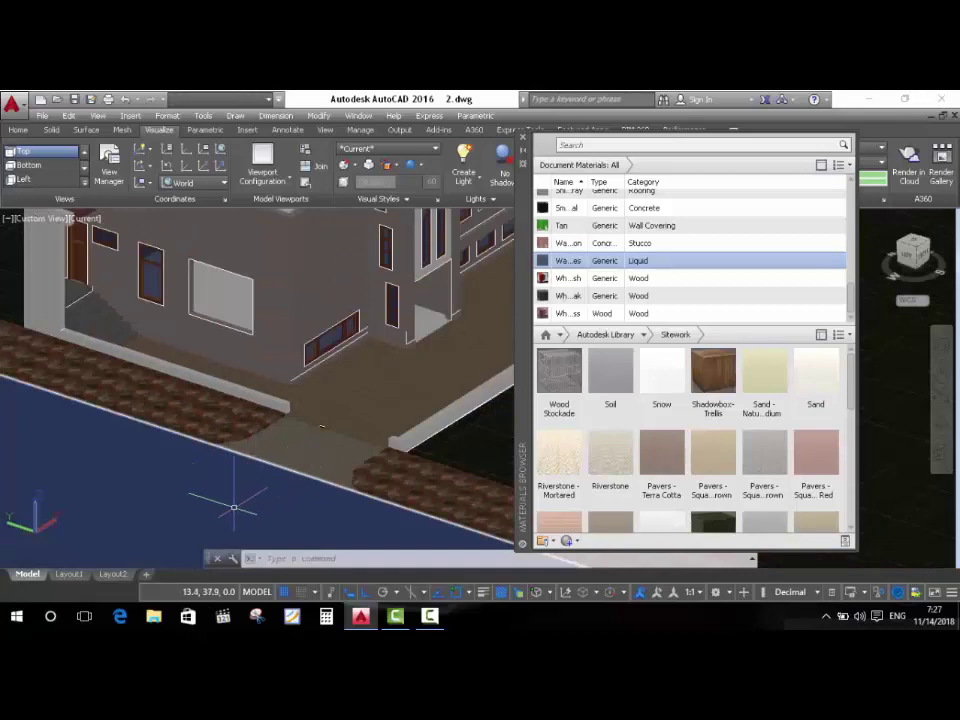
{"action": "scroll", "coordinate": [233, 507], "scroll_direction": "down", "scroll_amount": 2}
{"action": "scroll", "coordinate": [257, 505], "scroll_direction": "down", "scroll_amount": 2}
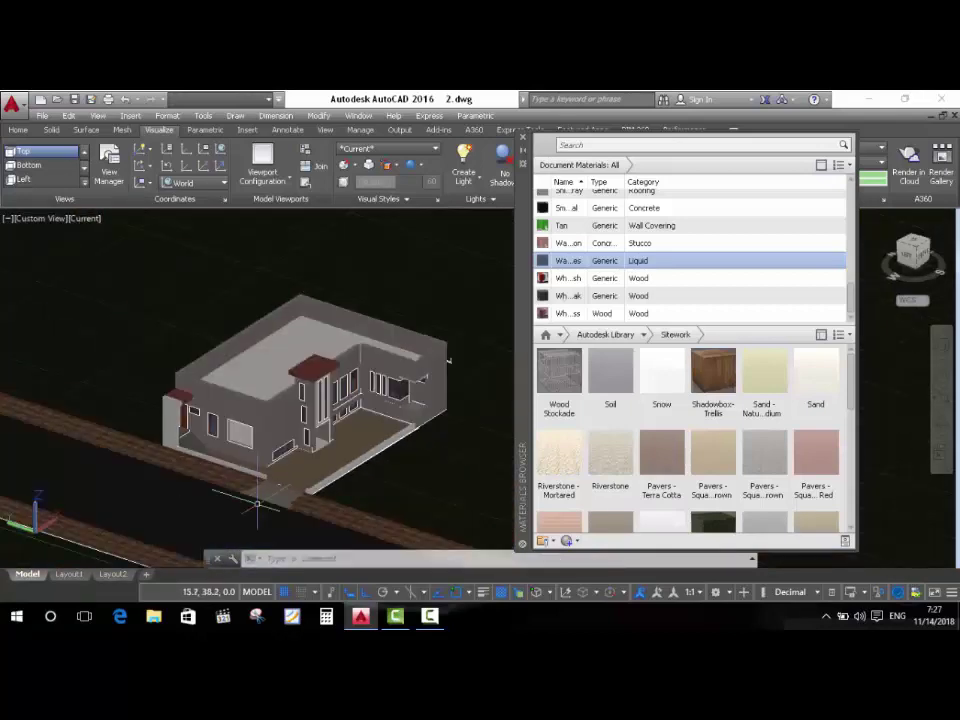
{"action": "scroll", "coordinate": [257, 505], "scroll_direction": "up", "scroll_amount": 3}
{"action": "scroll", "coordinate": [266, 510], "scroll_direction": "up", "scroll_amount": 2}
{"action": "scroll", "coordinate": [257, 500], "scroll_direction": "down", "scroll_amount": 2}
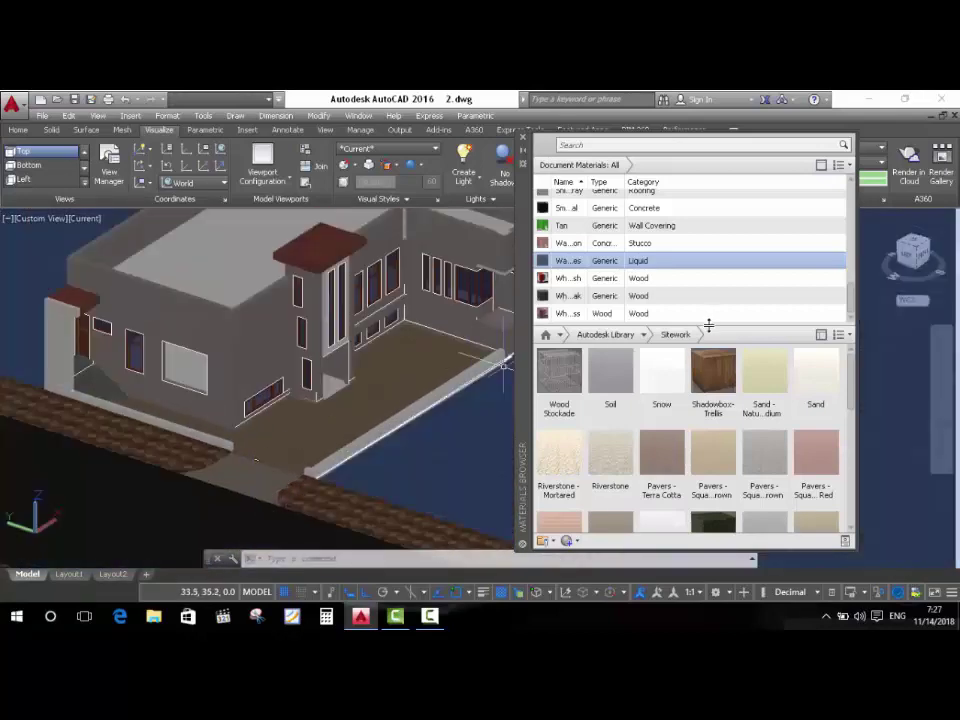
Pick the Stone category and scroll its swatches, then switch the library to Stucco.
{"action": "left_click", "coordinate": [645, 335]}
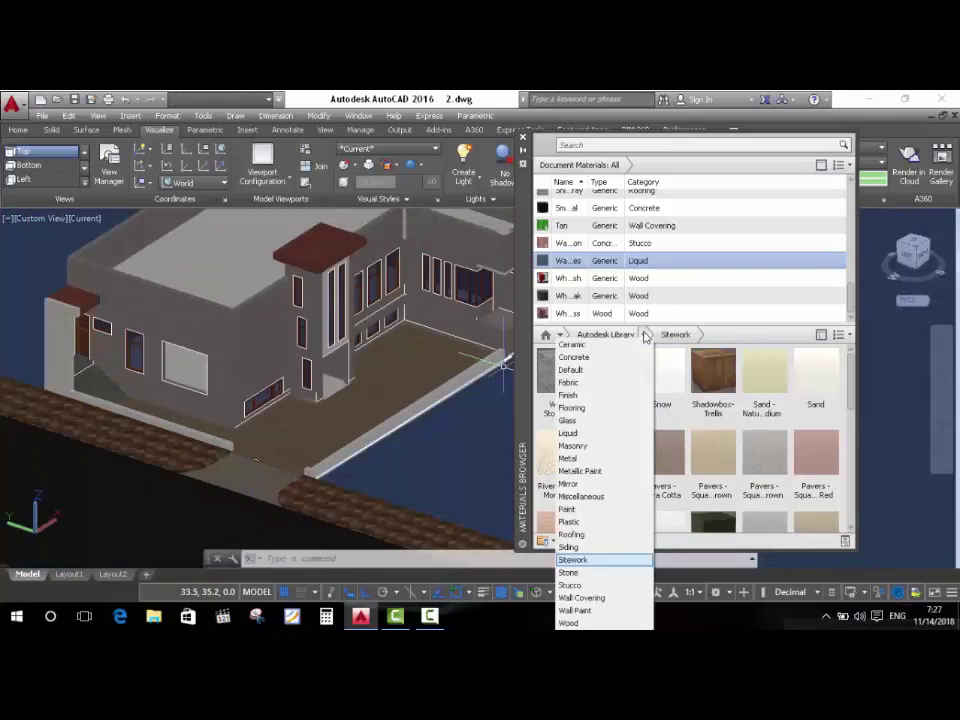
{"action": "left_click", "coordinate": [597, 578]}
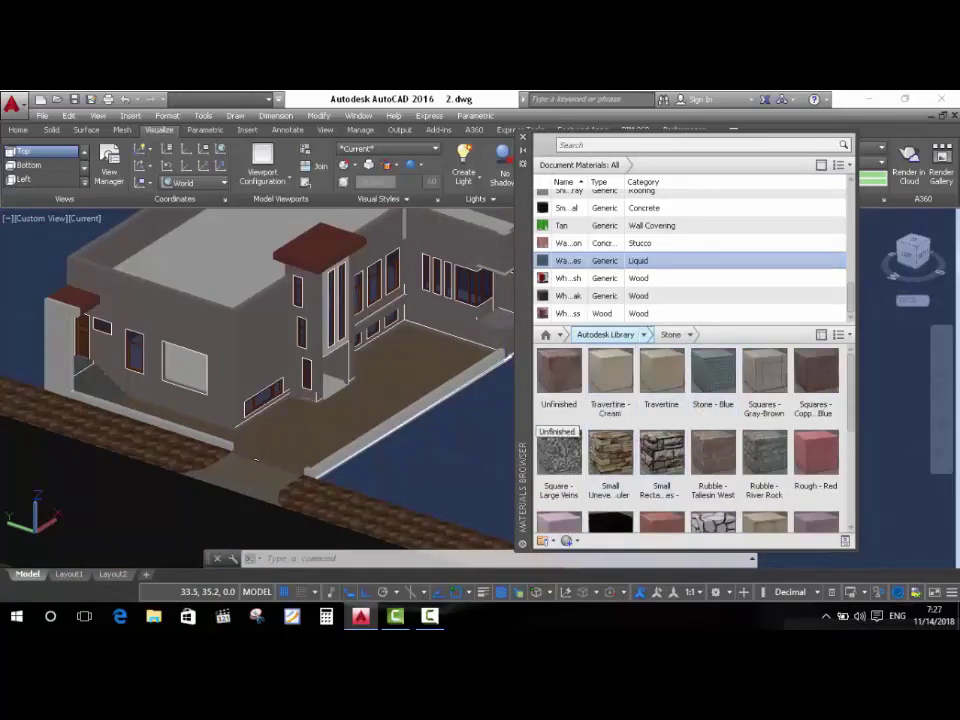
{"action": "scroll", "coordinate": [256, 459], "scroll_direction": "up", "scroll_amount": 2}
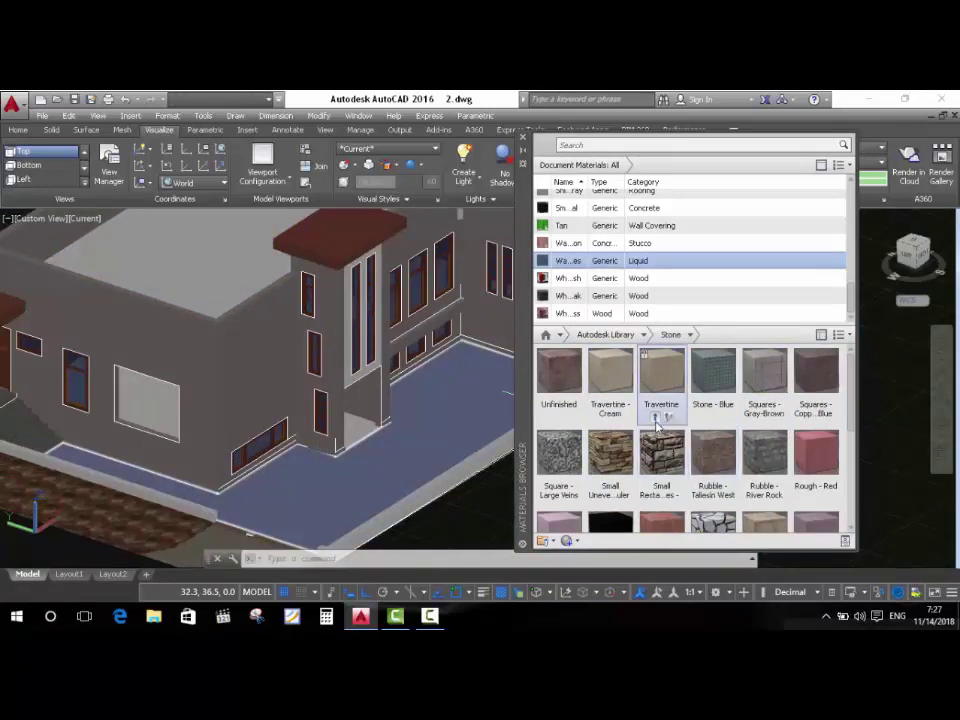
{"action": "scroll", "coordinate": [680, 450], "scroll_direction": "down", "scroll_amount": 3}
{"action": "scroll", "coordinate": [625, 452], "scroll_direction": "down", "scroll_amount": 1}
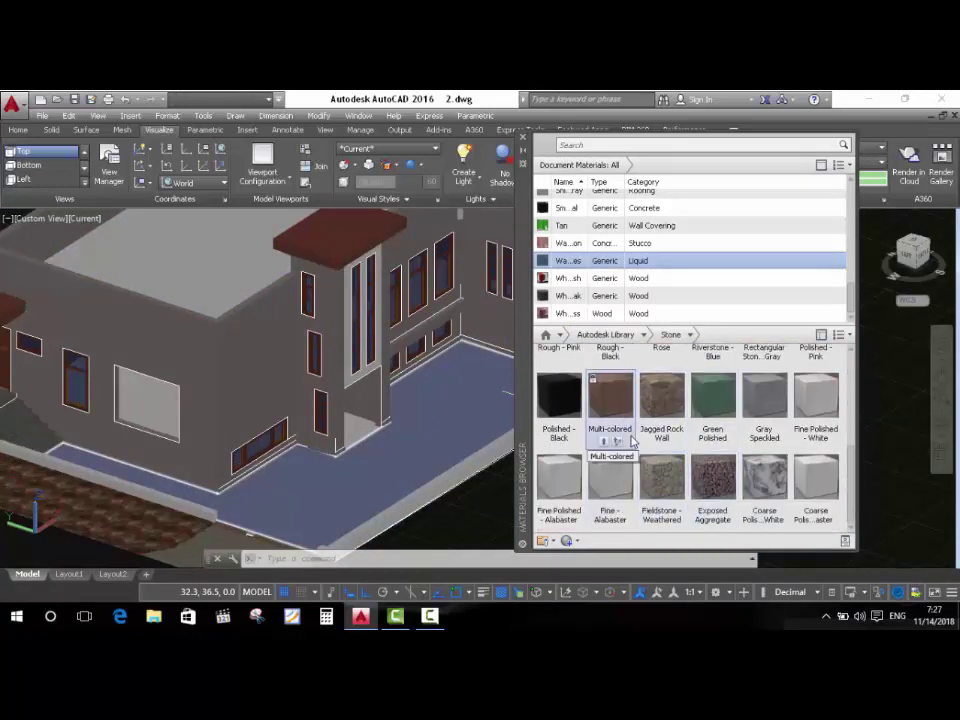
{"action": "scroll", "coordinate": [676, 461], "scroll_direction": "up", "scroll_amount": 5}
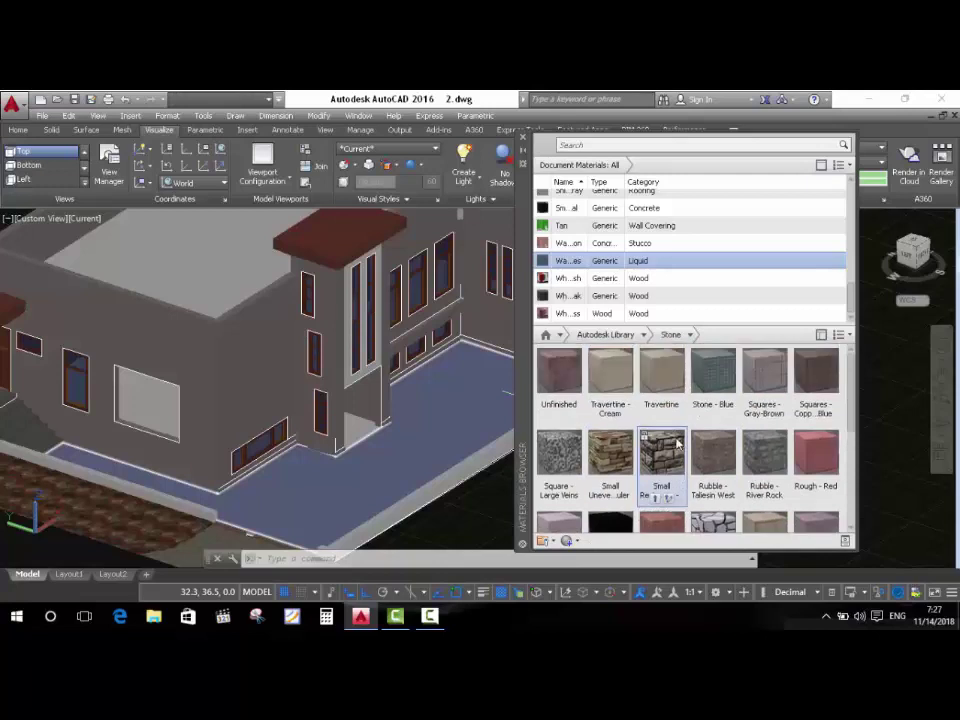
{"action": "left_click", "coordinate": [643, 336]}
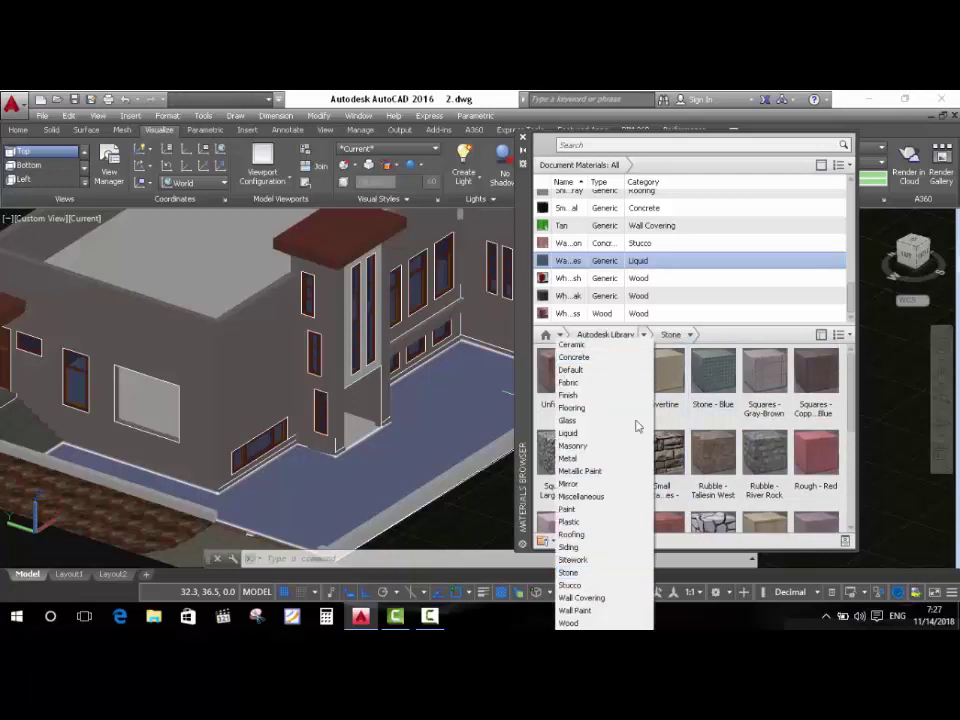
{"action": "left_click", "coordinate": [592, 586]}
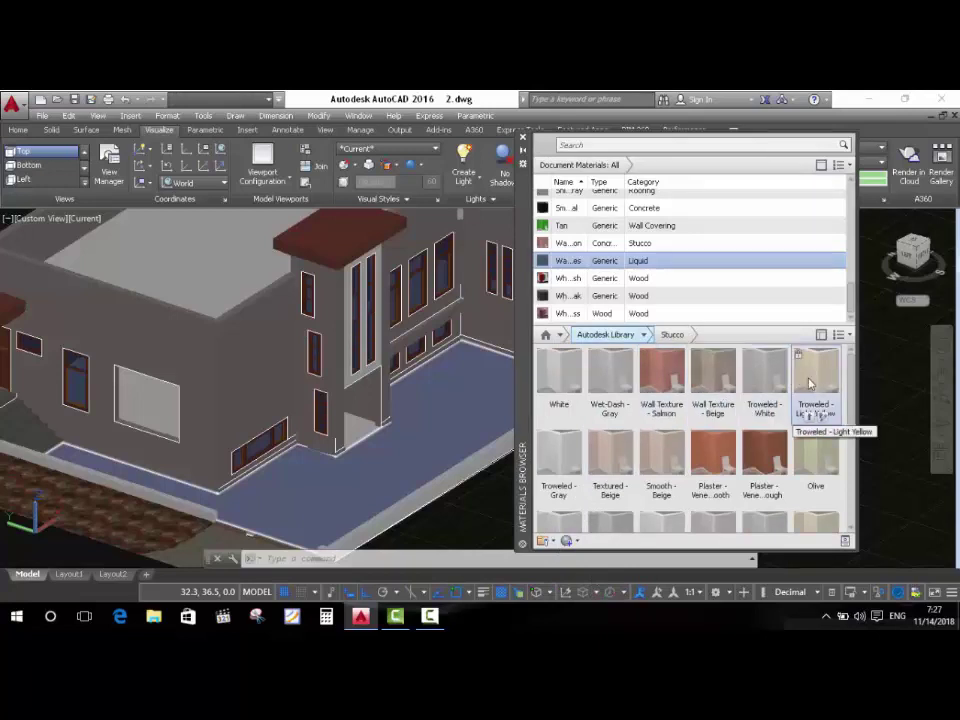
Apply Troweled - Light Yellow and another stucco material to the first building walls.
{"action": "mouse_move", "coordinate": [810, 383]}
{"action": "left_mouse_down"}
{"action": "mouse_move", "coordinate": [257, 397]}
{"action": "mouse_move", "coordinate": [215, 315]}
{"action": "left_mouse_up"}
{"action": "mouse_move", "coordinate": [810, 381]}
{"action": "left_mouse_down"}
{"action": "mouse_move", "coordinate": [474, 252]}
{"action": "mouse_move", "coordinate": [305, 361]}
{"action": "left_mouse_up"}
{"action": "scroll", "coordinate": [379, 336], "scroll_direction": "down", "scroll_amount": 2}
{"action": "scroll", "coordinate": [379, 336], "scroll_direction": "down", "scroll_amount": 2}
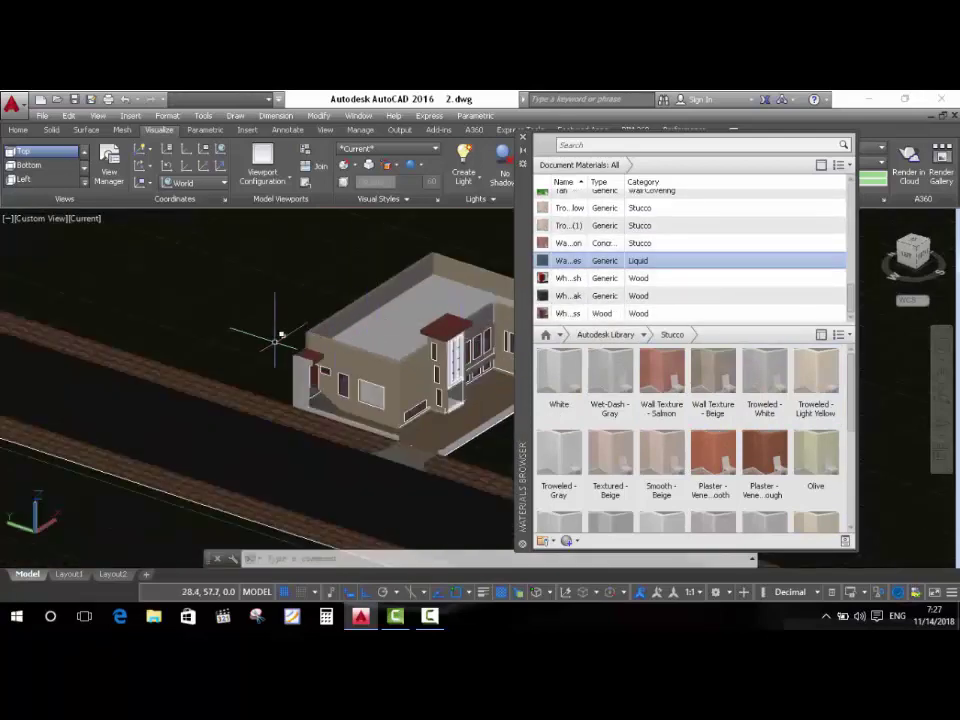
{"action": "scroll", "coordinate": [275, 340], "scroll_direction": "down", "scroll_amount": 2}
{"action": "scroll", "coordinate": [350, 300], "scroll_direction": "up", "scroll_amount": 4}
{"action": "scroll", "coordinate": [400, 260], "scroll_direction": "up", "scroll_amount": 3}
{"action": "scroll", "coordinate": [345, 320], "scroll_direction": "up", "scroll_amount": 2}
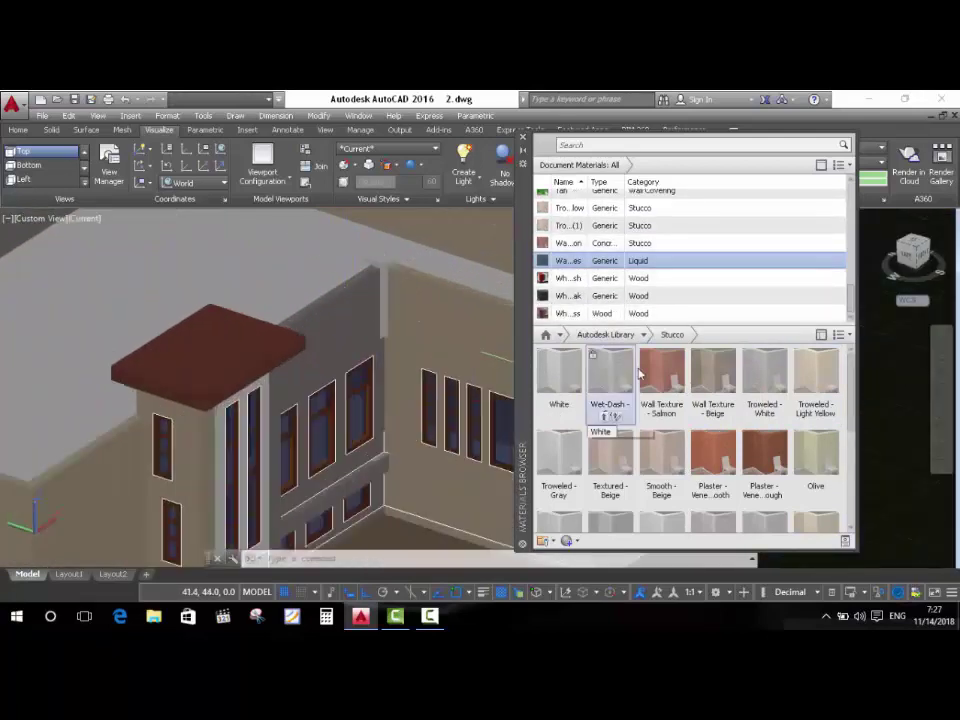
Apply stucco to two more house walls, zooming in to check the beige finish.
{"action": "mouse_move", "coordinate": [805, 375]}
{"action": "left_mouse_down"}
{"action": "mouse_move", "coordinate": [335, 340]}
{"action": "mouse_move", "coordinate": [333, 318]}
{"action": "left_mouse_up"}
{"action": "scroll", "coordinate": [480, 326], "scroll_direction": "down", "scroll_amount": 5}
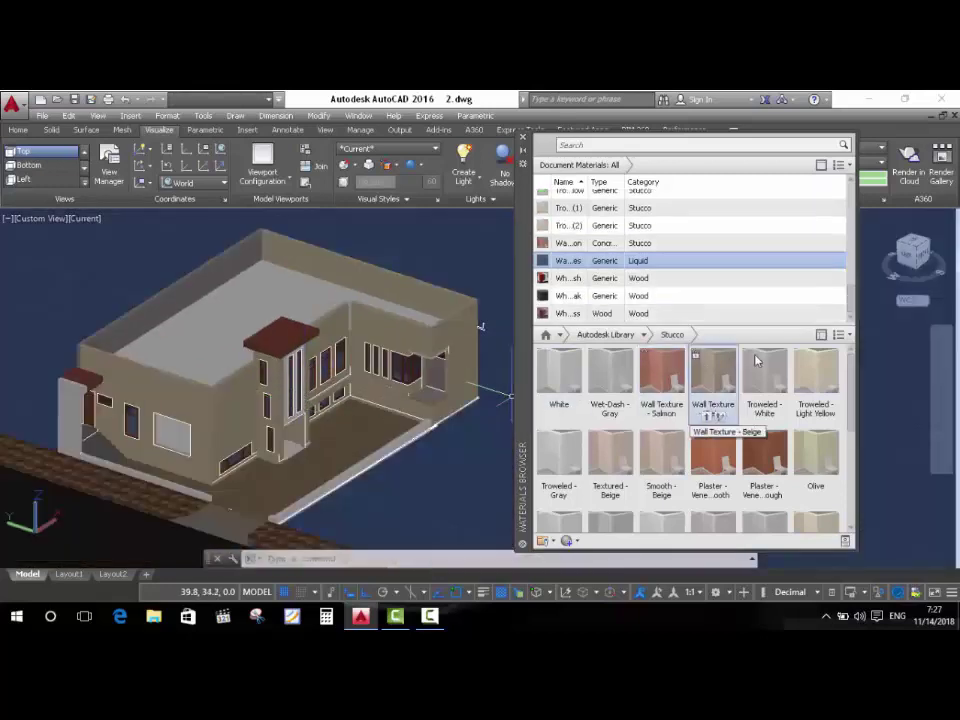
{"action": "mouse_move", "coordinate": [815, 372]}
{"action": "left_mouse_down"}
{"action": "mouse_move", "coordinate": [222, 323]}
{"action": "mouse_move", "coordinate": [228, 371]}
{"action": "left_mouse_up"}
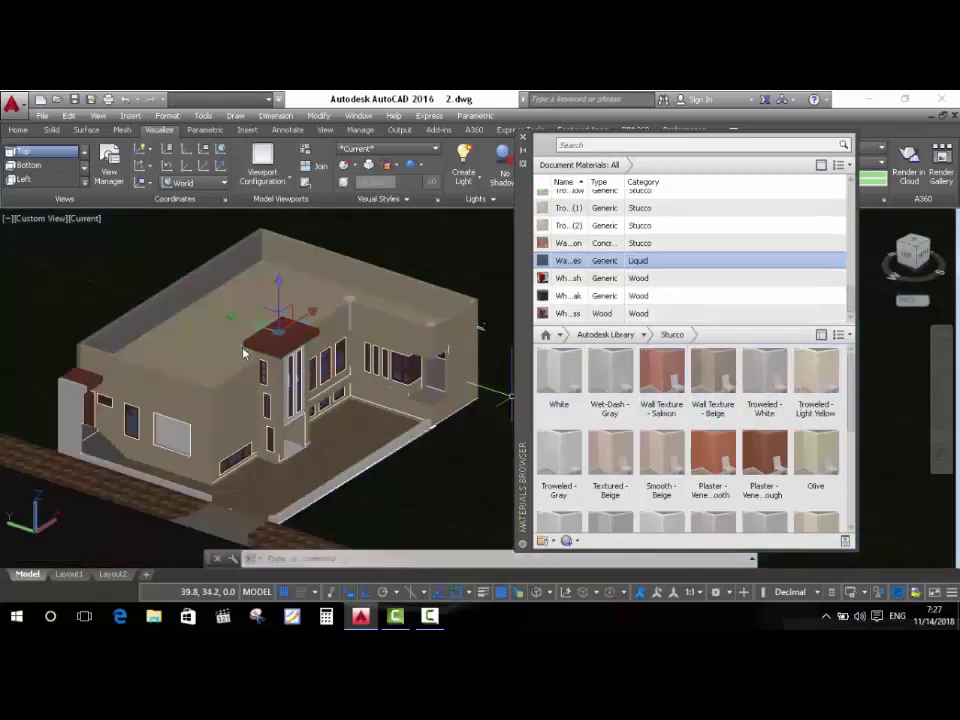
{"action": "scroll", "coordinate": [482, 330], "scroll_direction": "up", "scroll_amount": 2}
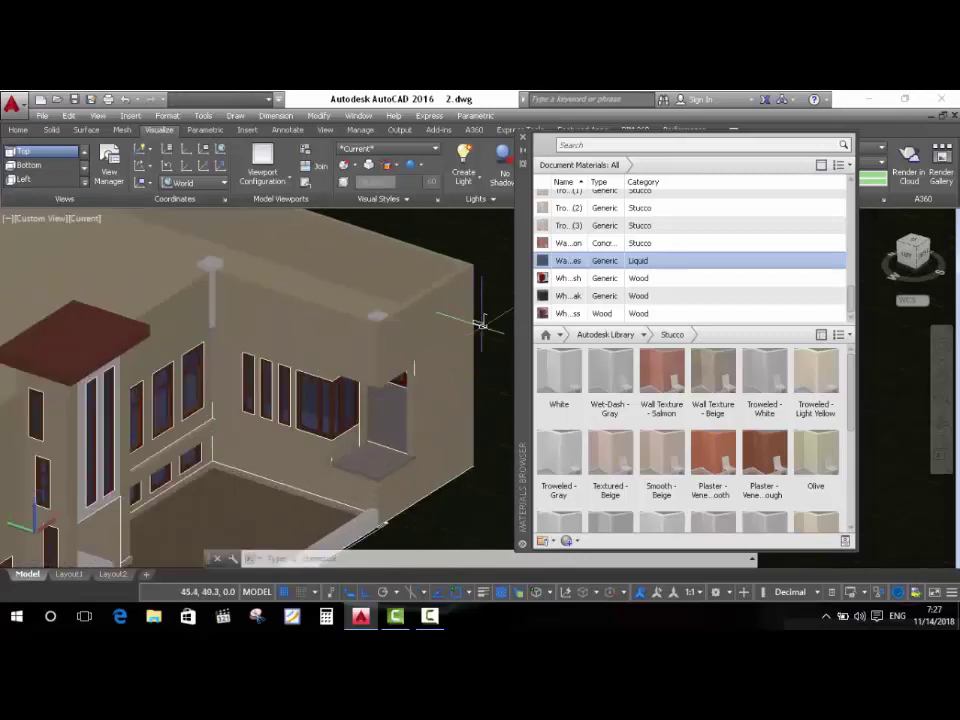
{"action": "scroll", "coordinate": [489, 317], "scroll_direction": "up", "scroll_amount": 2}
{"action": "scroll", "coordinate": [407, 386], "scroll_direction": "up", "scroll_amount": 2}
{"action": "scroll", "coordinate": [481, 323], "scroll_direction": "down", "scroll_amount": 1}
{"action": "scroll", "coordinate": [482, 326], "scroll_direction": "up", "scroll_amount": 2}
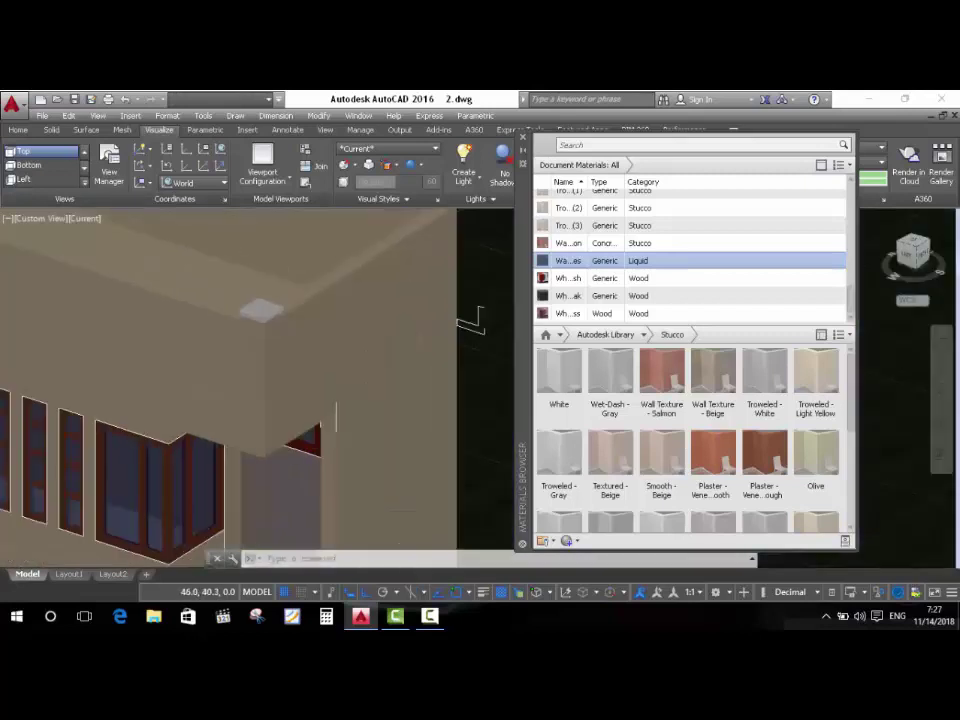
{"action": "scroll", "coordinate": [462, 322], "scroll_direction": "up", "scroll_amount": 2}
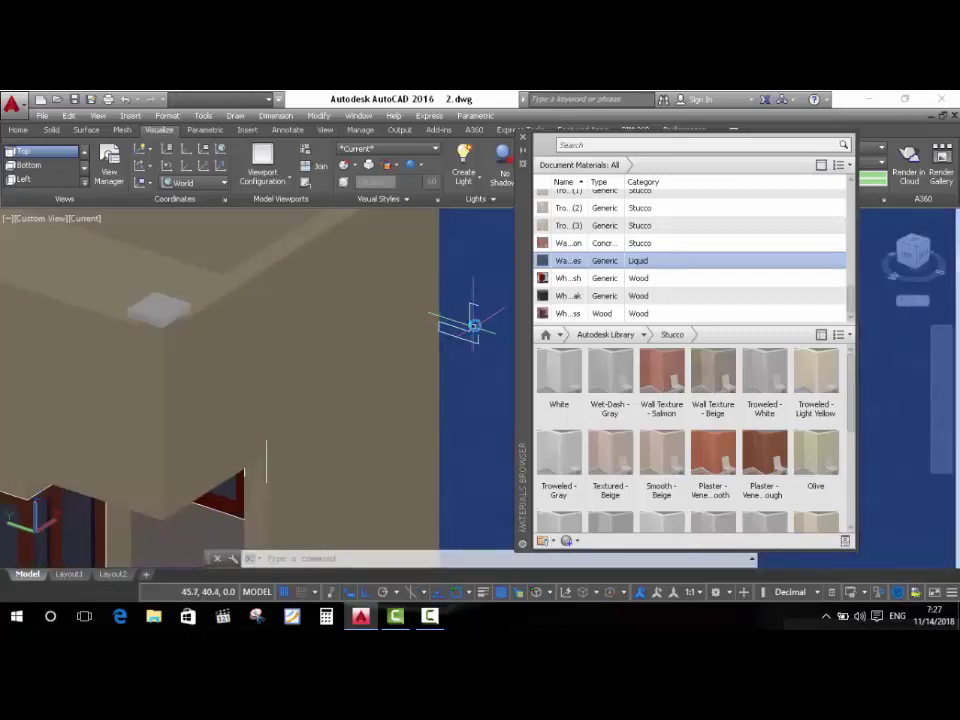
{"action": "scroll", "coordinate": [435, 268], "scroll_direction": "down", "scroll_amount": 3}
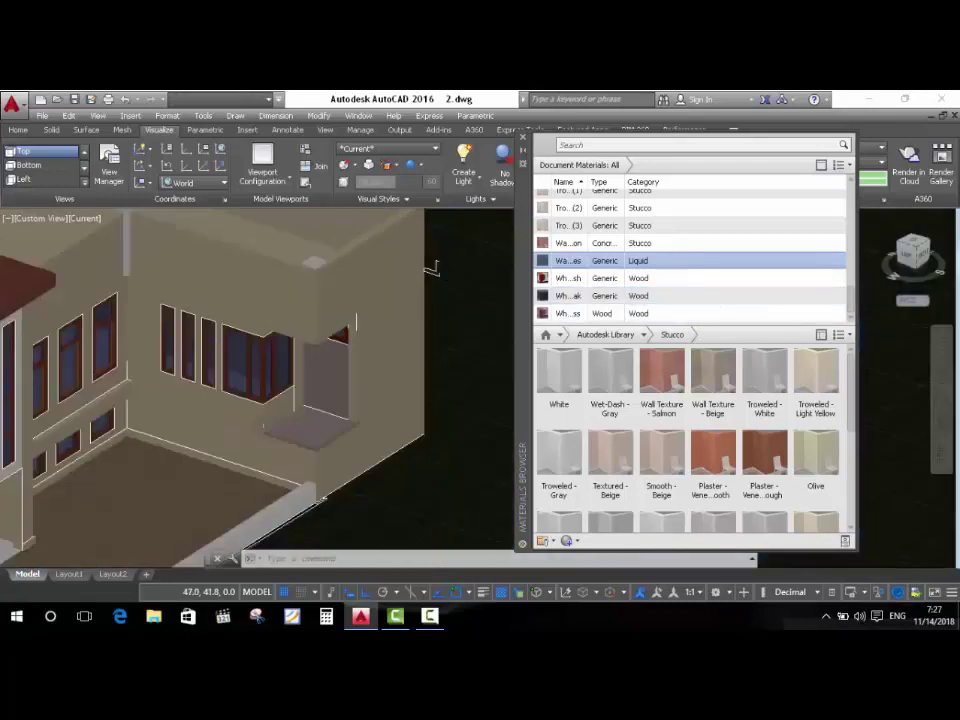
{"action": "scroll", "coordinate": [380, 290], "scroll_direction": "down", "scroll_amount": 2}
{"action": "scroll", "coordinate": [340, 300], "scroll_direction": "down", "scroll_amount": 2}
{"action": "scroll", "coordinate": [310, 362], "scroll_direction": "up", "scroll_amount": 3}
{"action": "scroll", "coordinate": [290, 375], "scroll_direction": "up", "scroll_amount": 3}
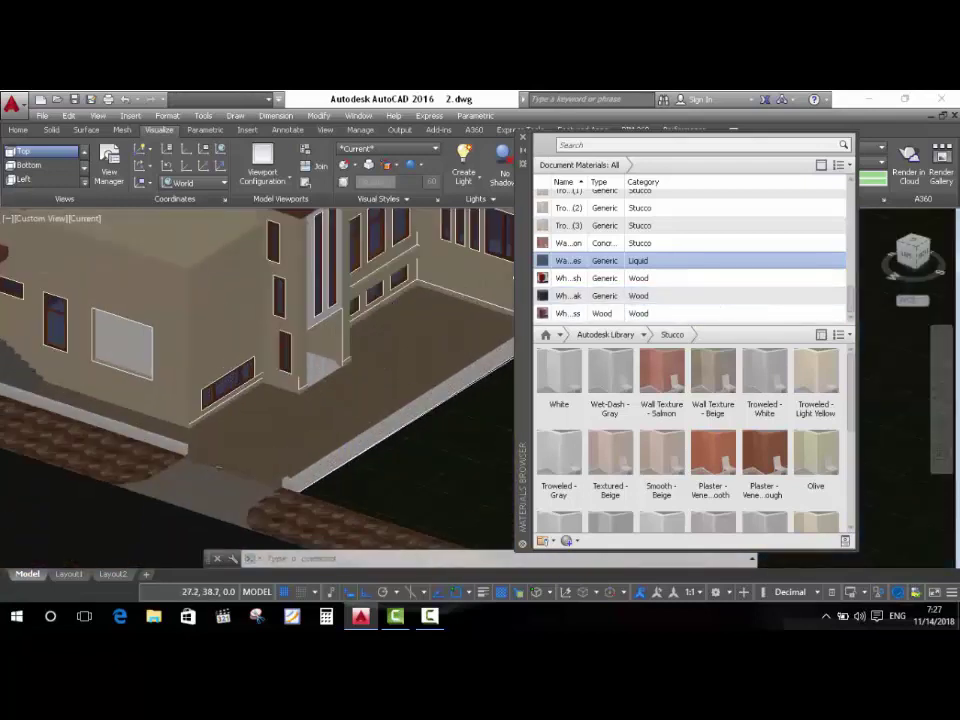
{"action": "scroll", "coordinate": [250, 390], "scroll_direction": "up", "scroll_amount": 3}
{"action": "right_click", "coordinate": [210, 401]}
Clear the floor selection and start a box, placing its first corner on the wall.
{"action": "left_click", "coordinate": [280, 446]}
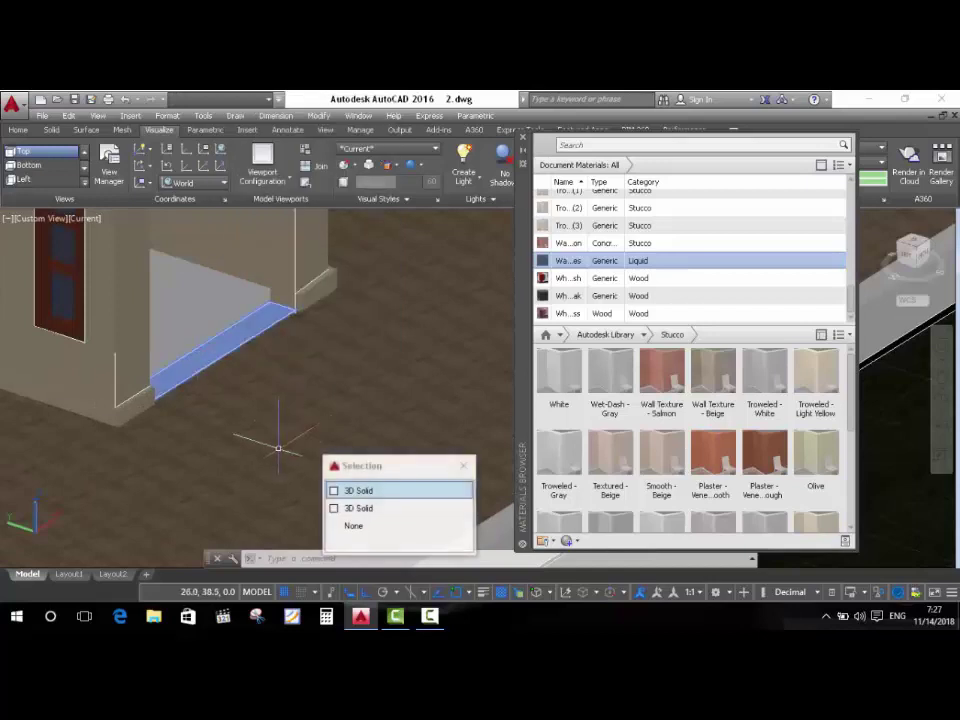
{"action": "key", "text": "Escape"}
{"action": "scroll", "coordinate": [300, 405], "scroll_direction": "down", "scroll_amount": 2}
{"action": "scroll", "coordinate": [195, 280], "scroll_direction": "up", "scroll_amount": 2}
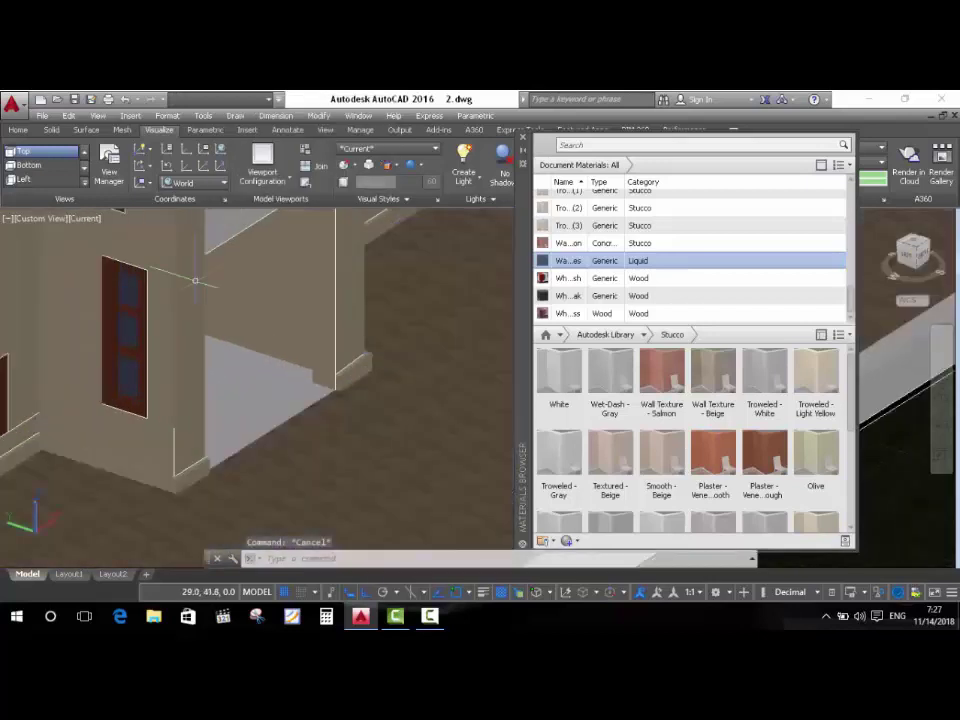
{"action": "left_click", "coordinate": [18, 130]}
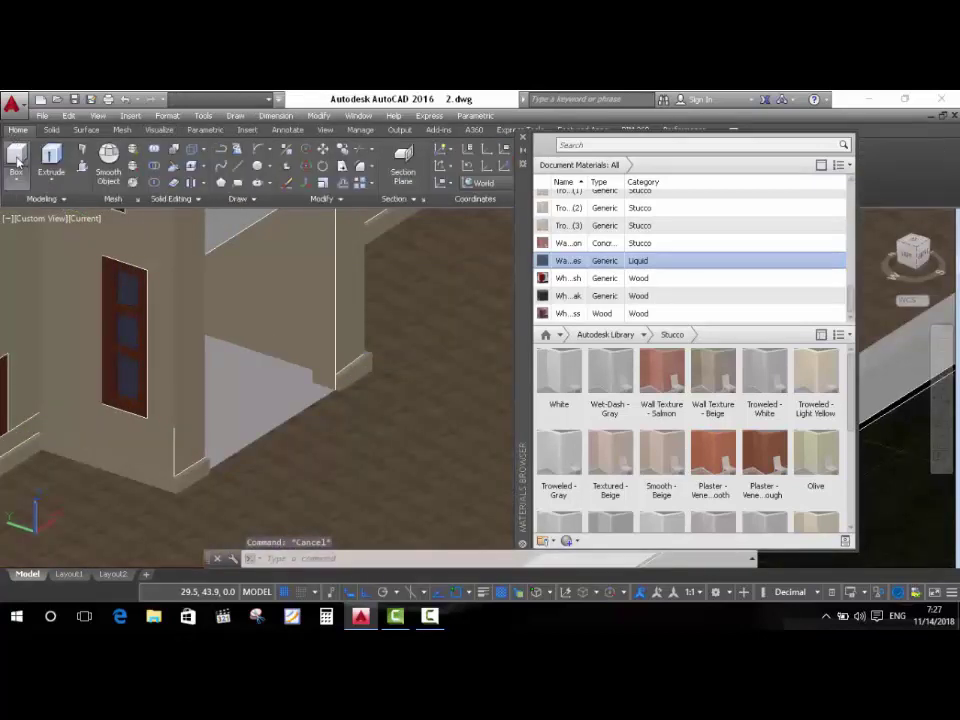
{"action": "left_click", "coordinate": [16, 158]}
{"action": "scroll", "coordinate": [305, 405], "scroll_direction": "up", "scroll_amount": 2}
{"action": "scroll", "coordinate": [308, 408], "scroll_direction": "up", "scroll_amount": 2}
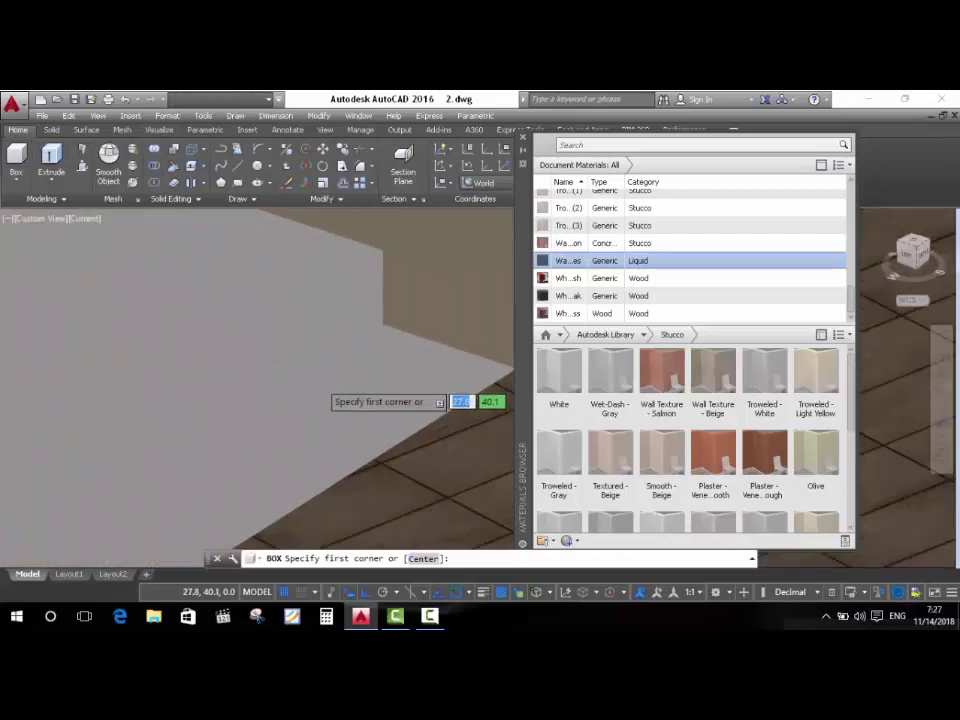
{"action": "left_click", "coordinate": [385, 322]}
{"action": "scroll", "coordinate": [330, 320], "scroll_direction": "down", "scroll_amount": 2}
{"action": "scroll", "coordinate": [232, 410], "scroll_direction": "up", "scroll_amount": 2}
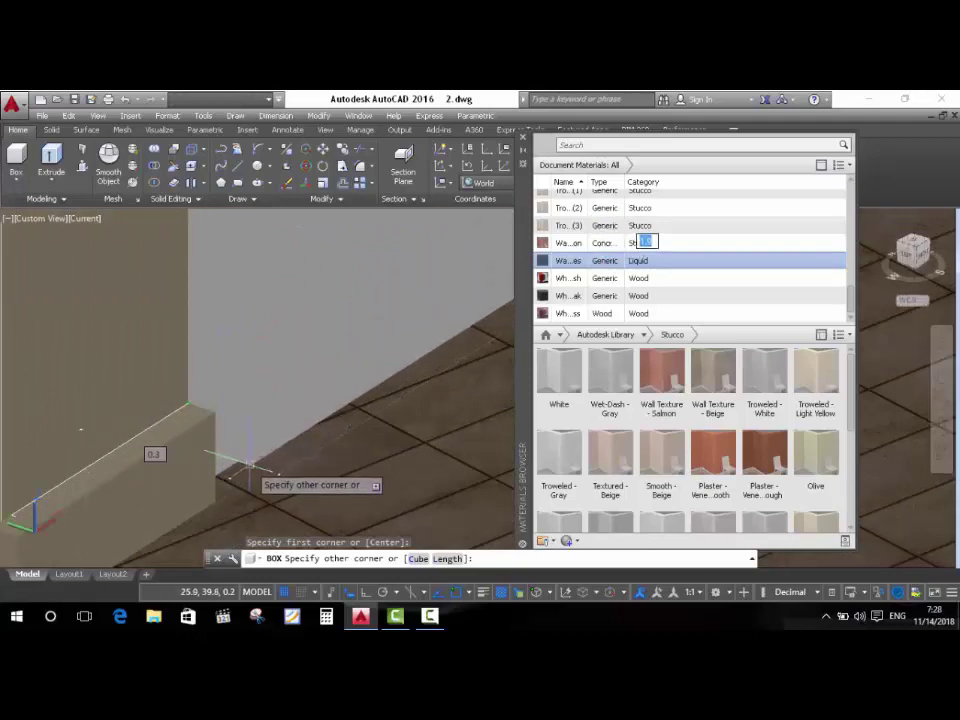
Set the box's opposite corner on the wall to finish the thin panel, then orbit to check it.
{"action": "middle_click_drag", "start_coordinate": [242, 443], "coordinate": [163, 448]}
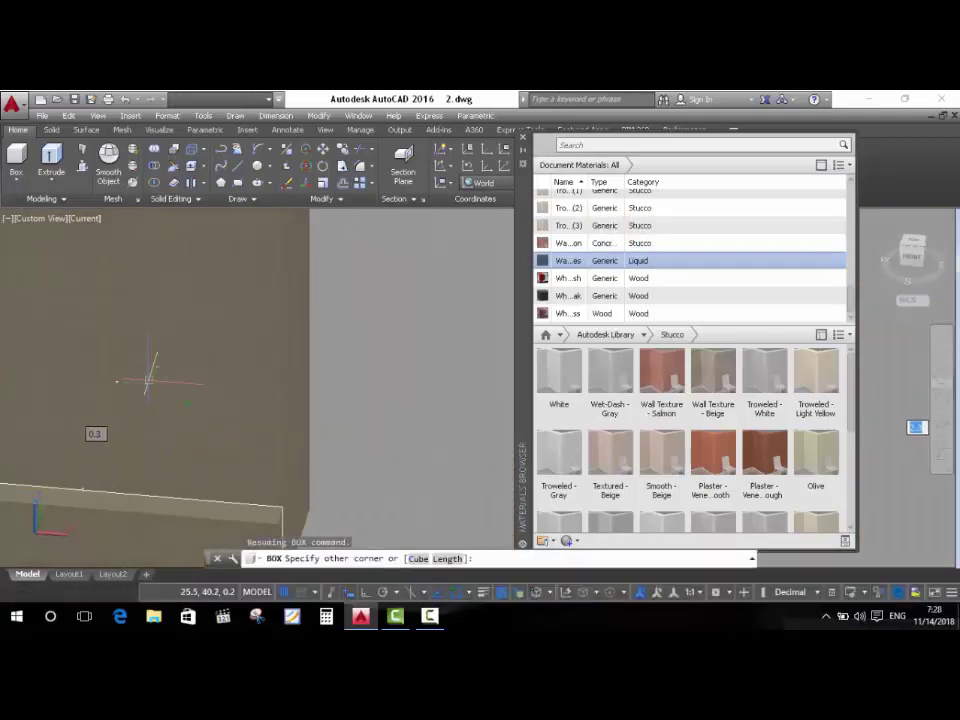
{"action": "scroll", "coordinate": [148, 380], "scroll_direction": "down", "scroll_amount": 2}
{"action": "scroll", "coordinate": [146, 380], "scroll_direction": "down", "scroll_amount": 1}
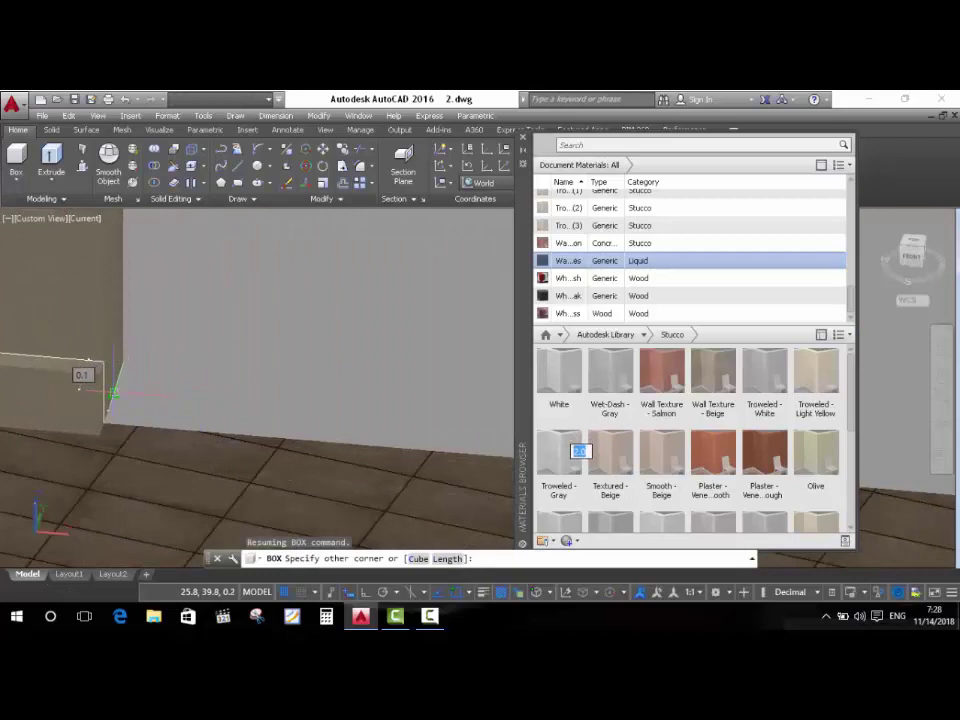
{"action": "left_click", "coordinate": [113, 393]}
{"action": "scroll", "coordinate": [150, 420], "scroll_direction": "down", "scroll_amount": 3}
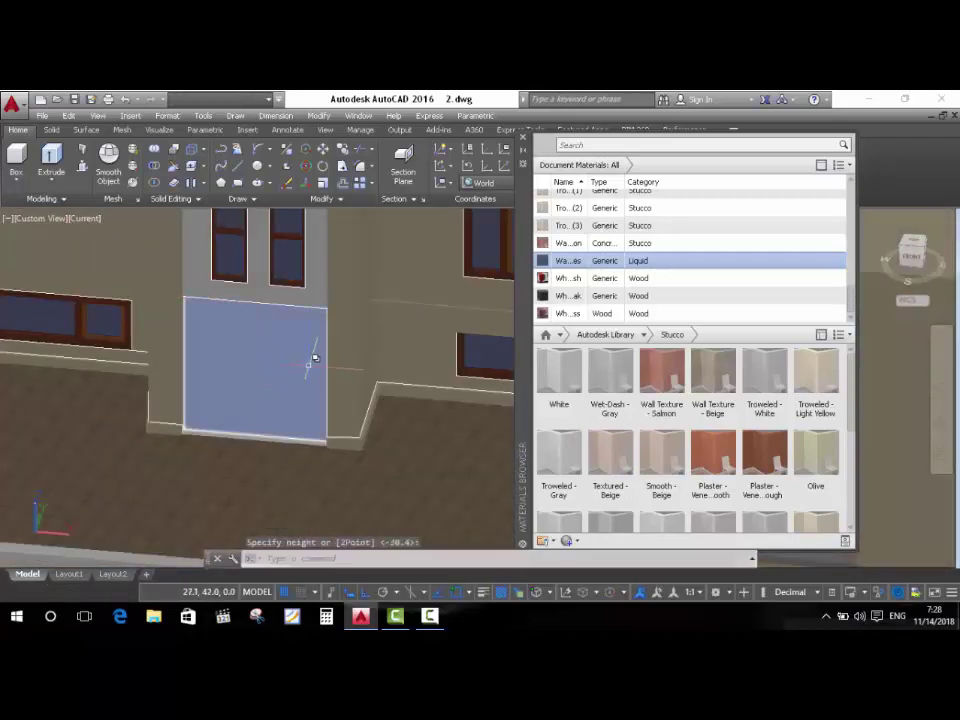
{"action": "mouse_move", "coordinate": [315, 360]}
{"action": "middle_mouse_down", "text": "shift"}
{"action": "mouse_move", "coordinate": [311, 409]}
{"action": "mouse_move", "coordinate": [300, 380]}
{"action": "middle_mouse_up", "text": "shift"}
{"action": "key", "text": "Escape"}
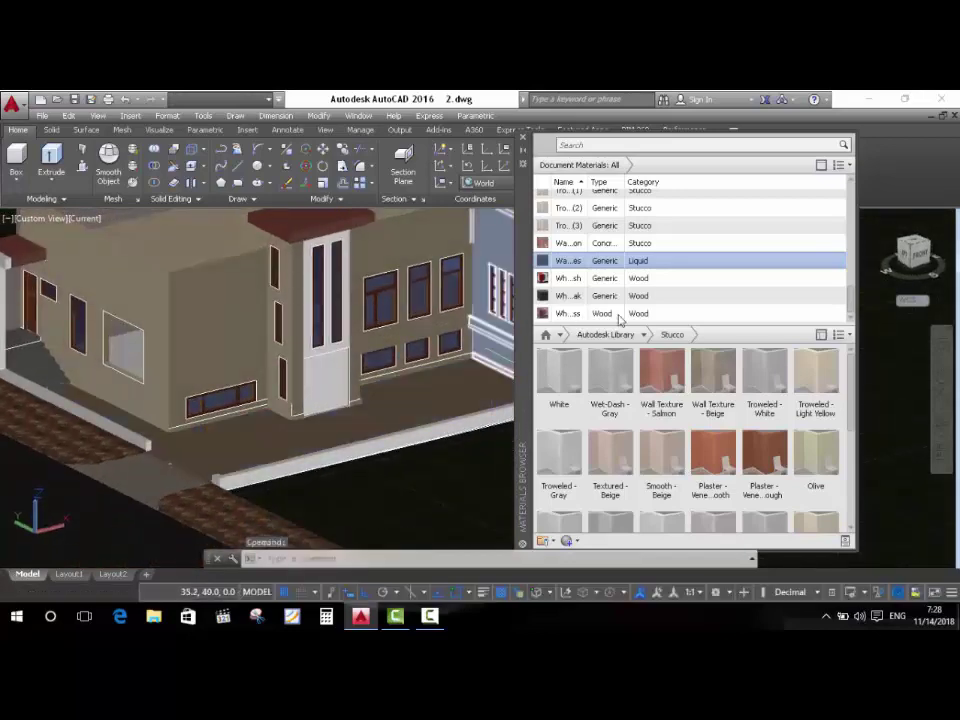
Add the Fine - Cream stucco material from the library to the document materials.
{"action": "scroll", "coordinate": [610, 430], "scroll_direction": "down", "scroll_amount": 3}
{"action": "left_click", "coordinate": [642, 335]}
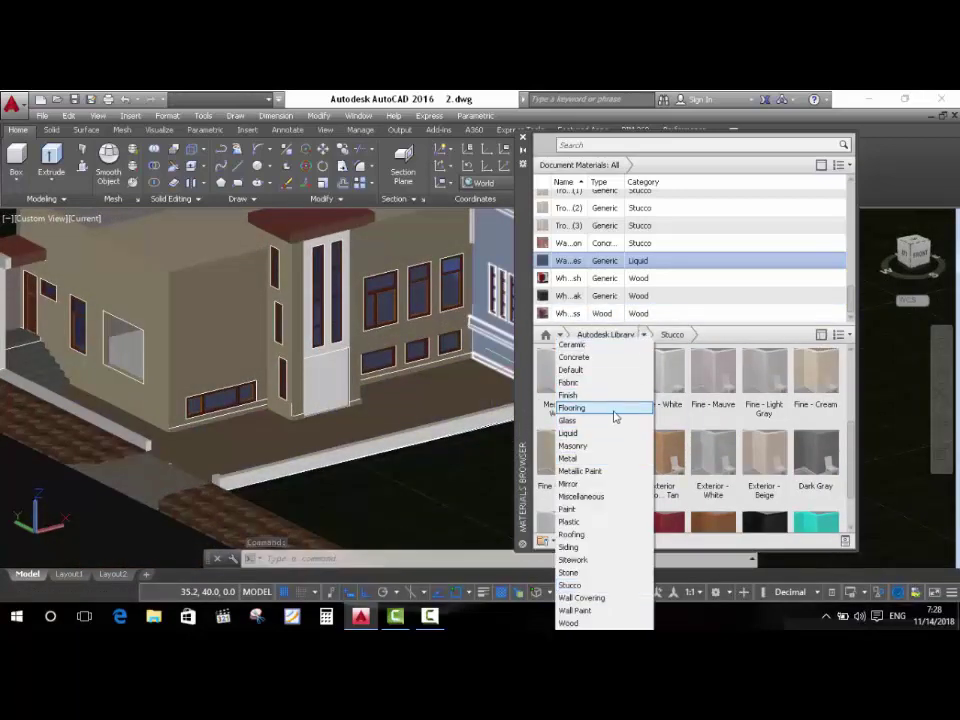
{"action": "left_click", "coordinate": [808, 376]}
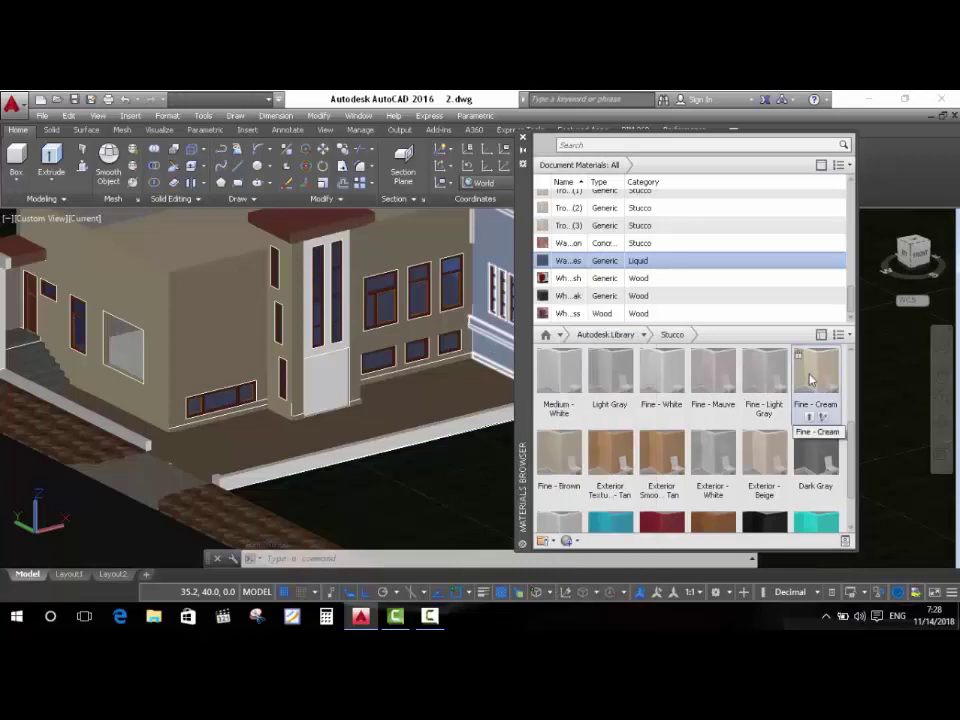
{"action": "left_click", "coordinate": [809, 416]}
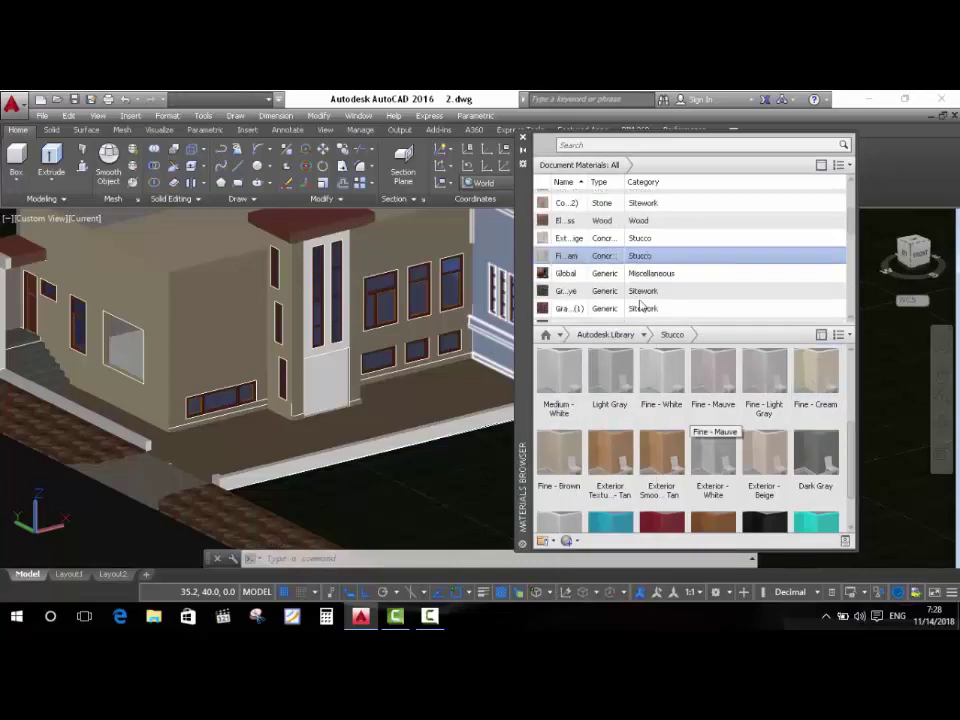
Display the document materials as a grid of thumbnails.
{"action": "left_click", "coordinate": [840, 164]}
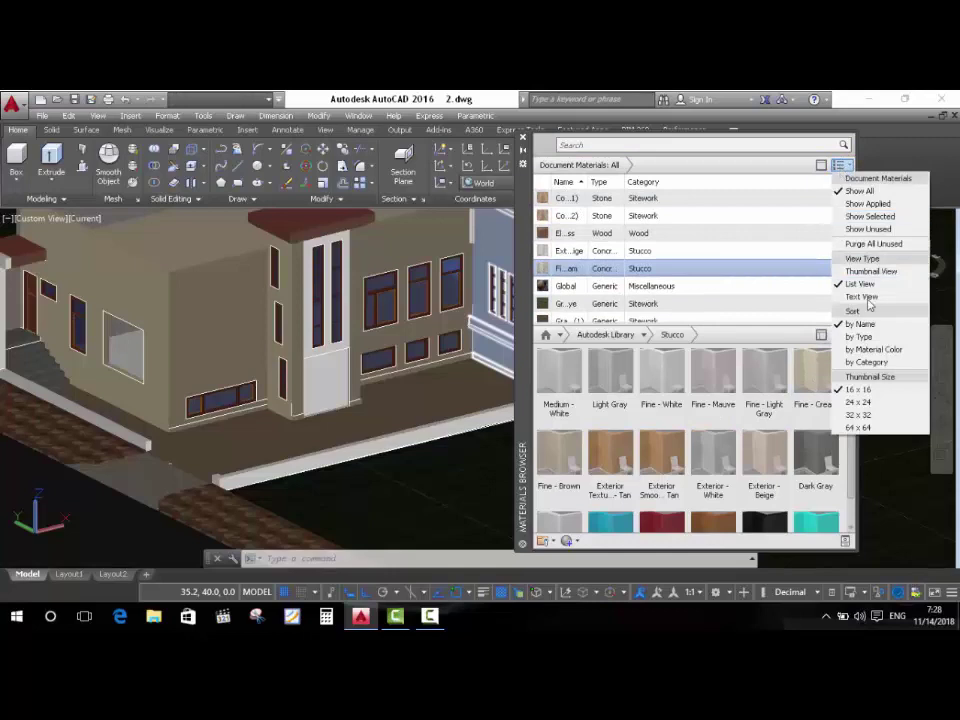
{"action": "left_click", "coordinate": [880, 270]}
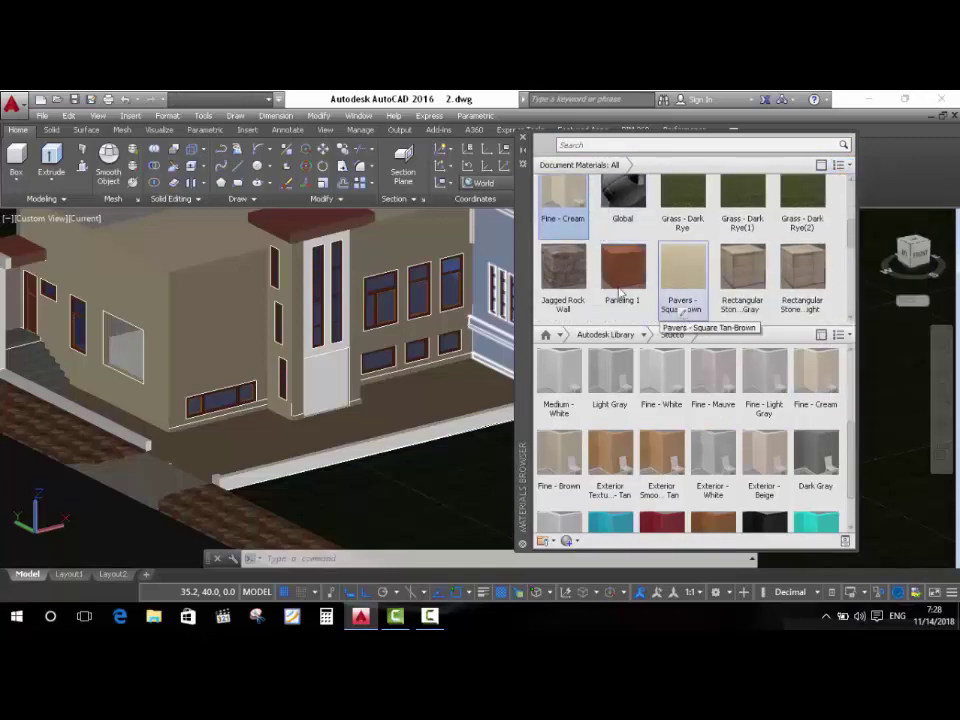
{"action": "scroll", "coordinate": [600, 260], "scroll_direction": "up", "scroll_amount": 1}
Review Fine - Cream's settings in the Materials Editor, close it, and bring up the library category list.
{"action": "double_click", "coordinate": [563, 205]}
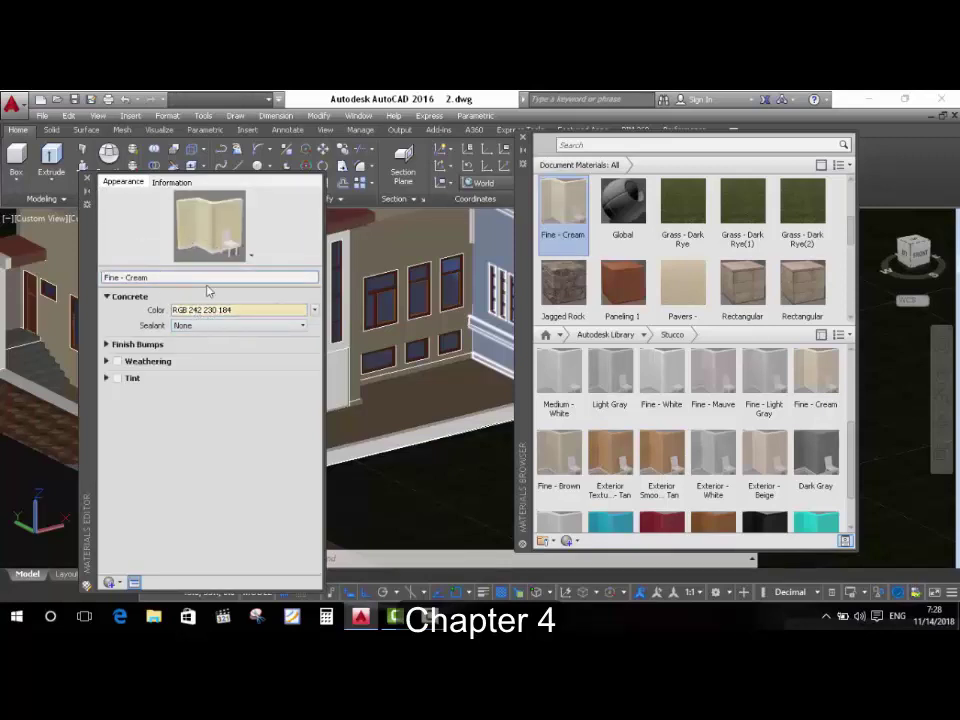
{"action": "left_click", "coordinate": [87, 178]}
{"action": "scroll", "coordinate": [740, 400], "scroll_direction": "down", "scroll_amount": 2}
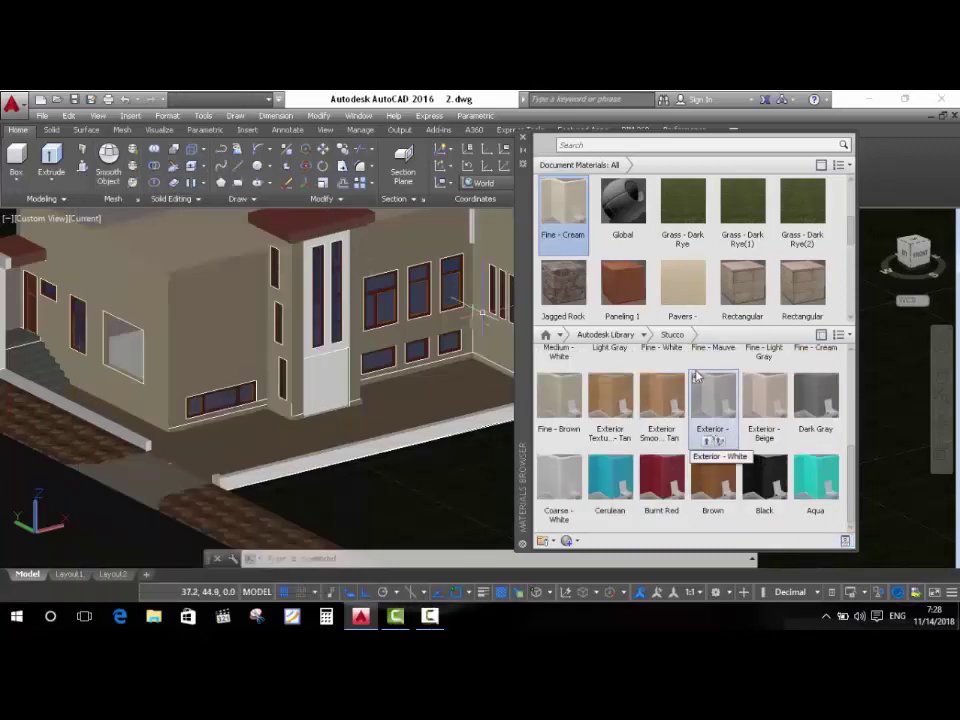
{"action": "scroll", "coordinate": [680, 400], "scroll_direction": "up", "scroll_amount": 2}
{"action": "scroll", "coordinate": [594, 318], "scroll_direction": "up", "scroll_amount": 3}
{"action": "scroll", "coordinate": [575, 290], "scroll_direction": "up", "scroll_amount": 1}
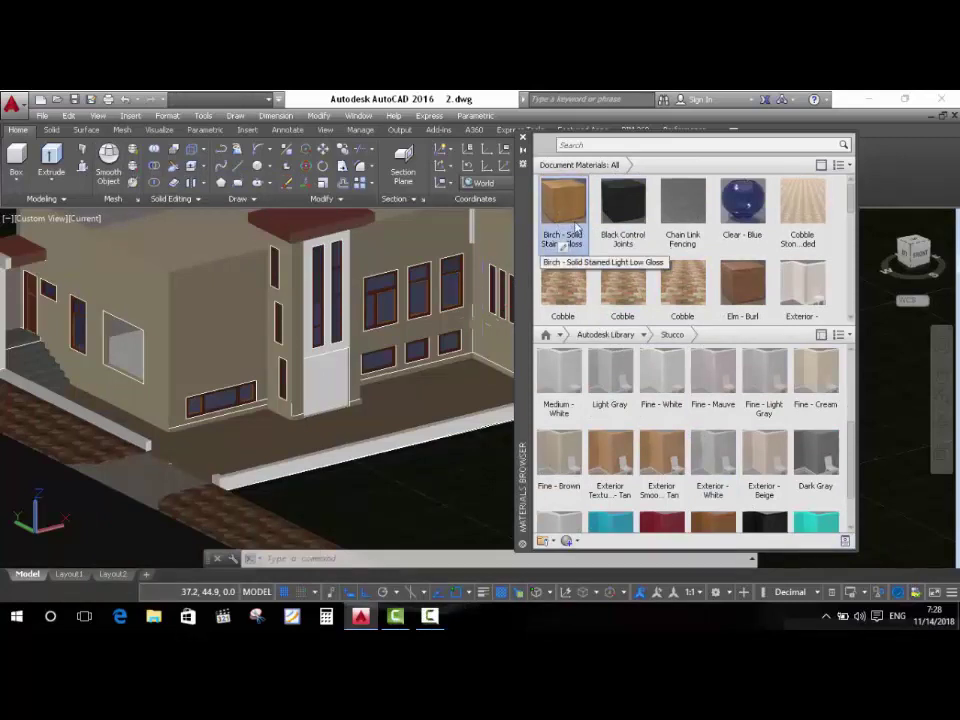
{"action": "scroll", "coordinate": [760, 300], "scroll_direction": "down", "scroll_amount": 1}
{"action": "scroll", "coordinate": [660, 270], "scroll_direction": "up", "scroll_amount": 1}
{"action": "scroll", "coordinate": [622, 312], "scroll_direction": "down", "scroll_amount": 1}
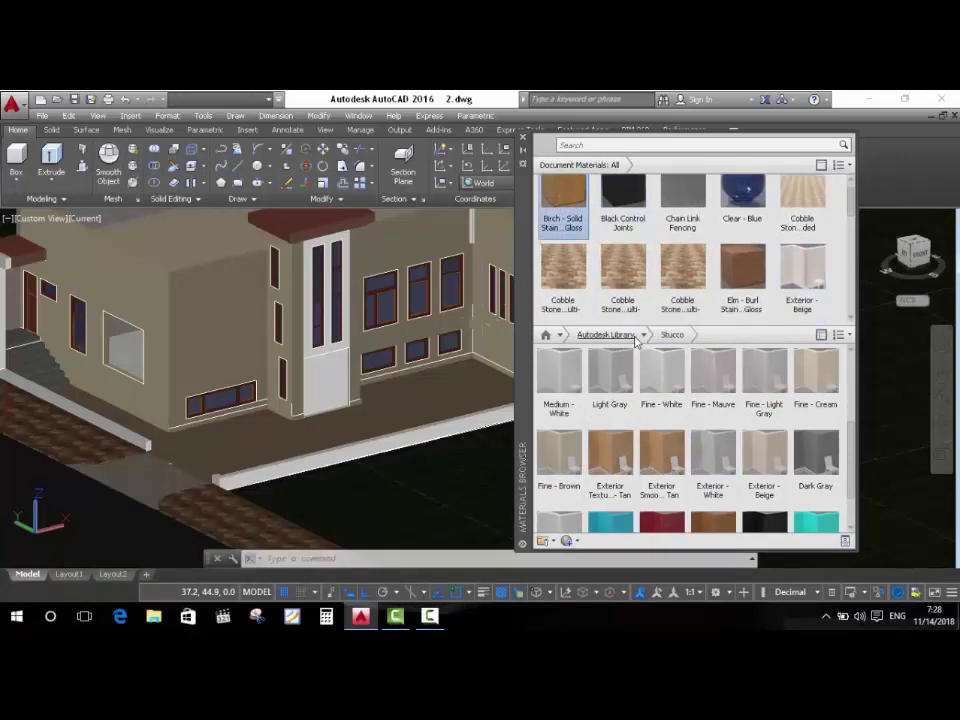
{"action": "left_click", "coordinate": [645, 334]}
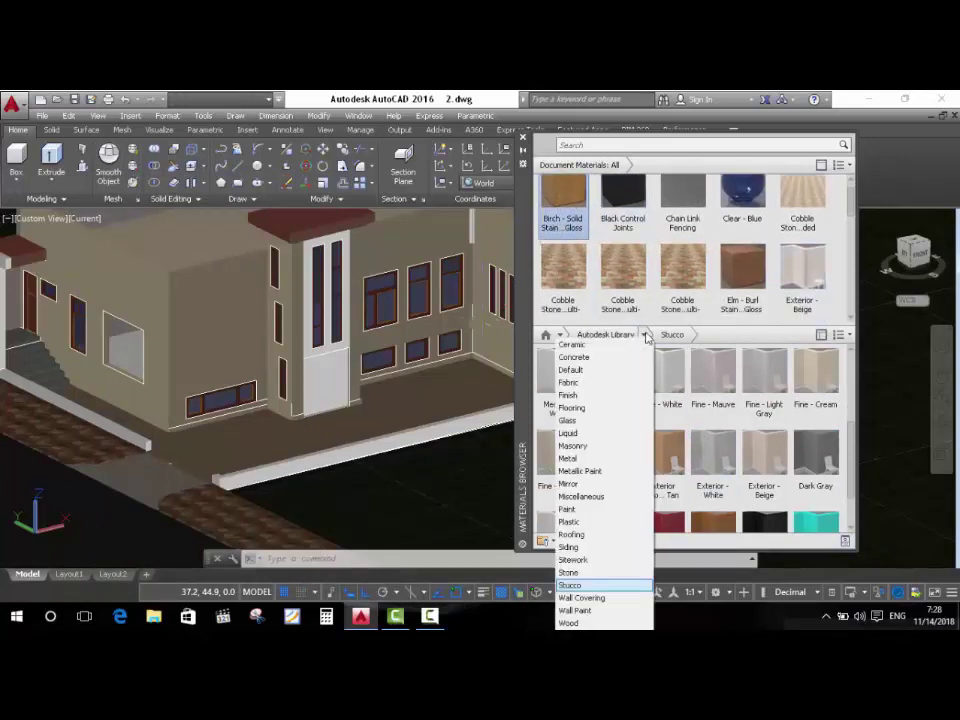
Add White Ash from the Wood library category and open its White Ash(1) copy in the Materials Editor.
{"action": "left_click", "coordinate": [586, 622]}
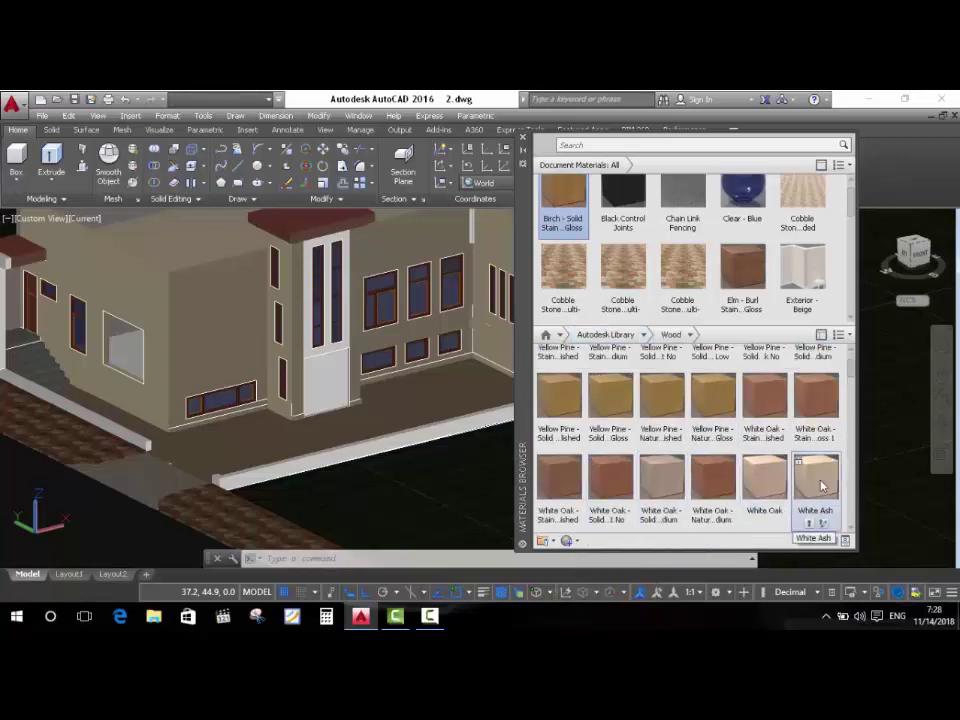
{"action": "left_click", "coordinate": [810, 523]}
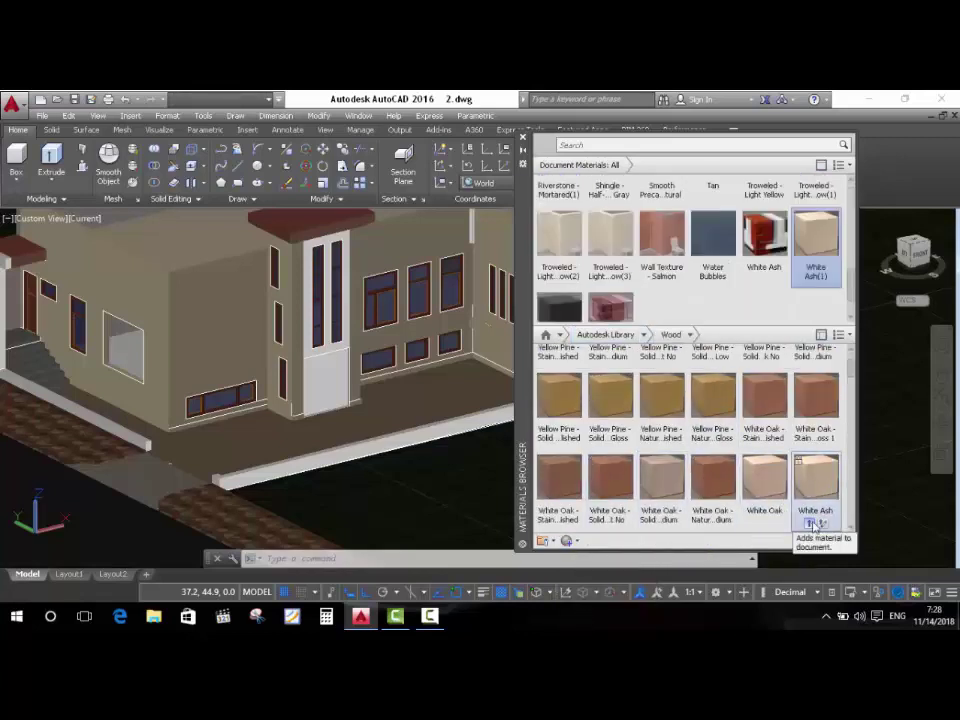
{"action": "double_click", "coordinate": [818, 240]}
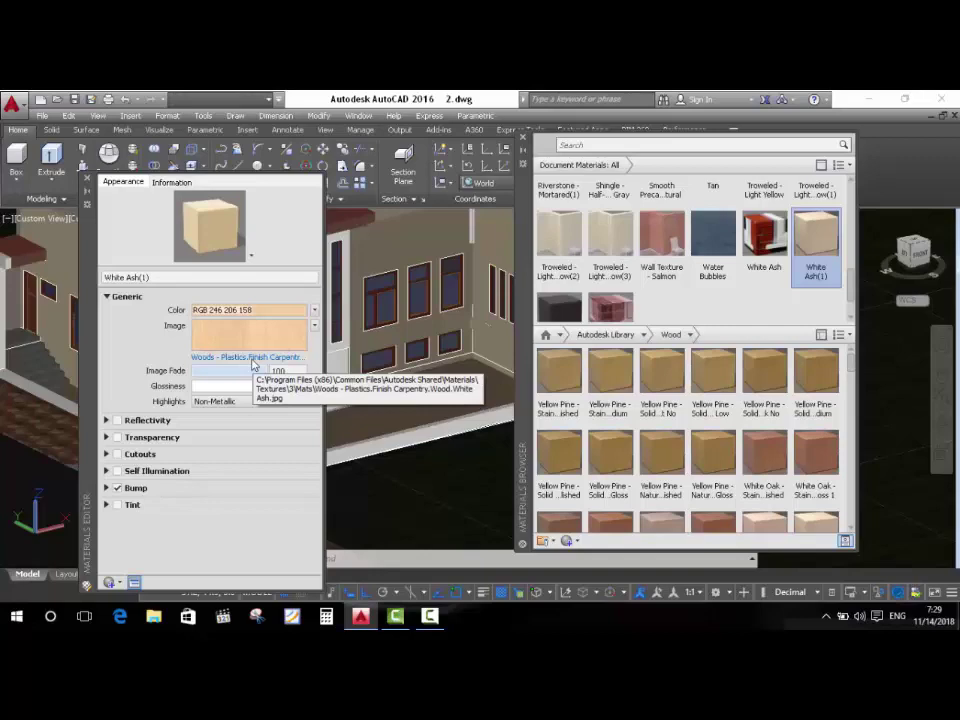
Set White Ash(1)'s image to FB_IMG_1472655269719.jpg from the cad pic folder.
{"action": "left_click", "coordinate": [254, 364]}
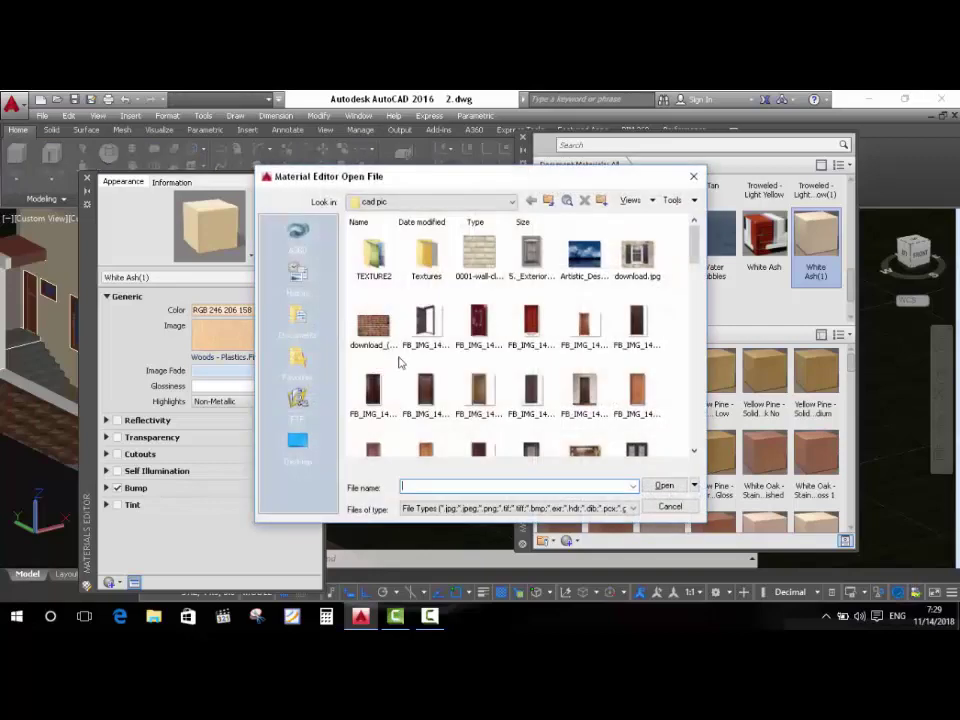
{"action": "mouse_move", "coordinate": [695, 250]}
{"action": "left_mouse_down"}
{"action": "mouse_move", "coordinate": [697, 285]}
{"action": "mouse_move", "coordinate": [695, 272]}
{"action": "left_mouse_up"}
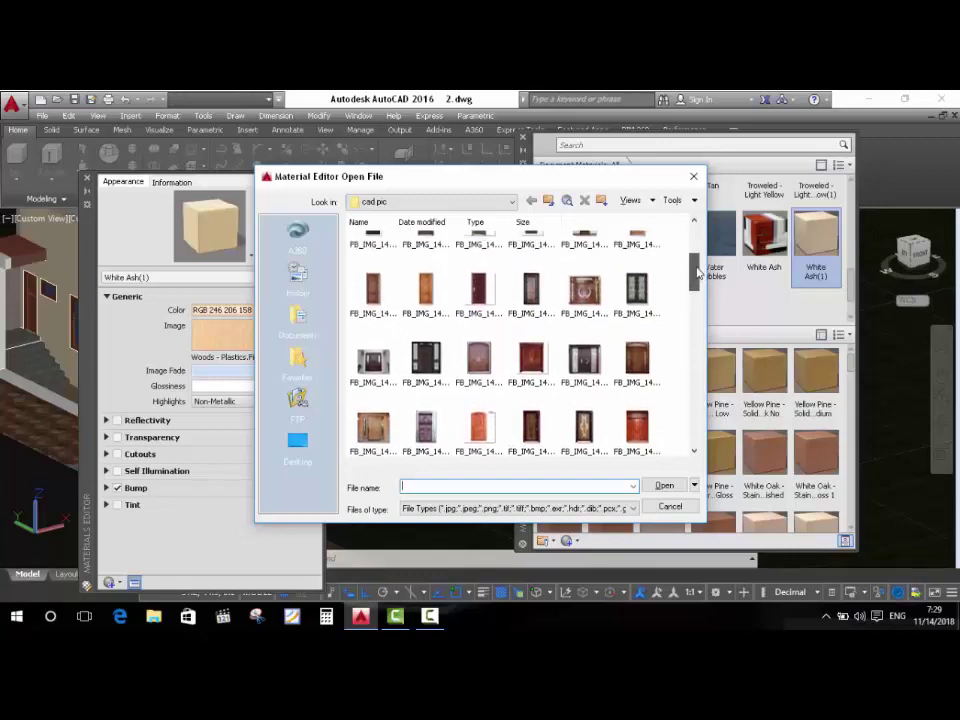
{"action": "left_click", "coordinate": [583, 383]}
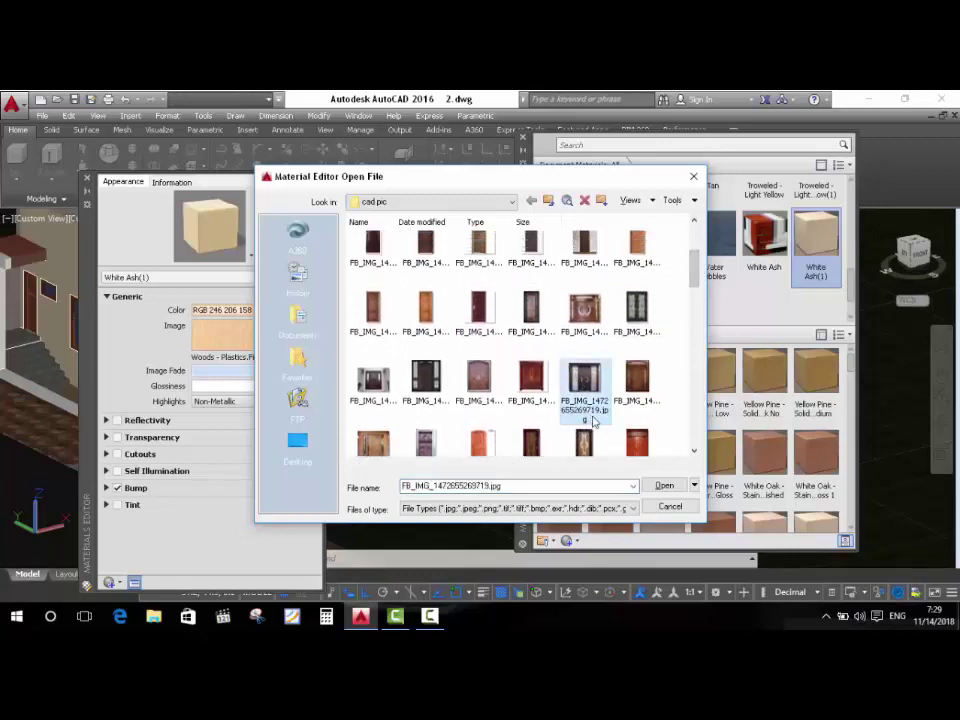
{"action": "left_click", "coordinate": [664, 486]}
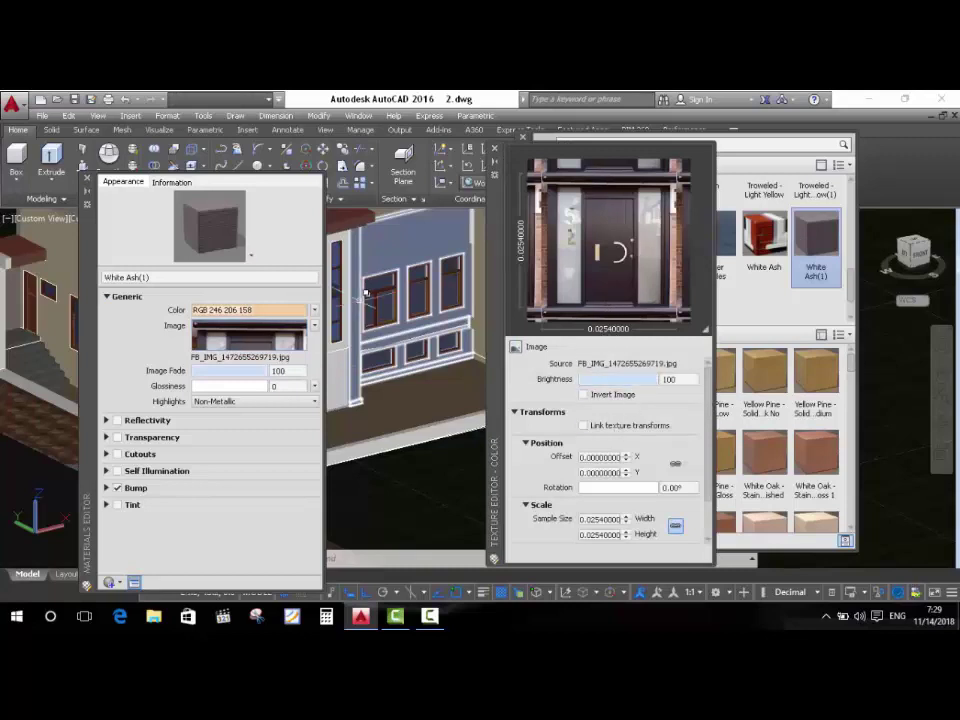
Unlink the texture scale and set the sample size to width 2 and height 2.2.
{"action": "mouse_move", "coordinate": [342, 384]}
{"action": "middle_mouse_down", "text": "shift"}
{"action": "mouse_move", "coordinate": [350, 327]}
{"action": "mouse_move", "coordinate": [362, 364]}
{"action": "mouse_move", "coordinate": [447, 423]}
{"action": "middle_mouse_up", "text": "shift"}
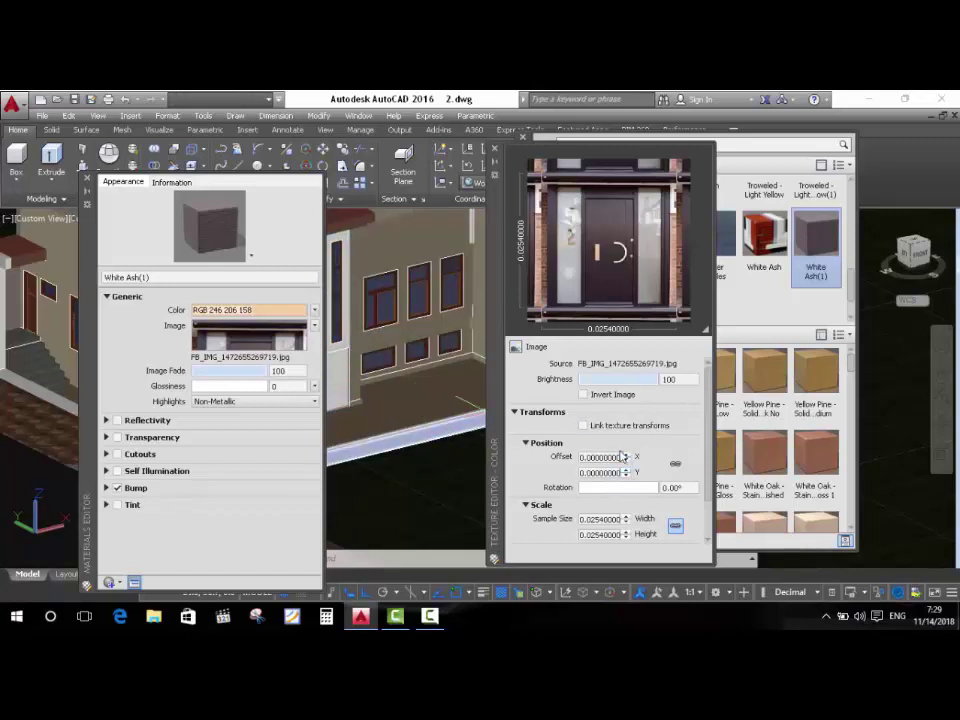
{"action": "scroll", "coordinate": [533, 474], "scroll_direction": "down", "scroll_amount": 2}
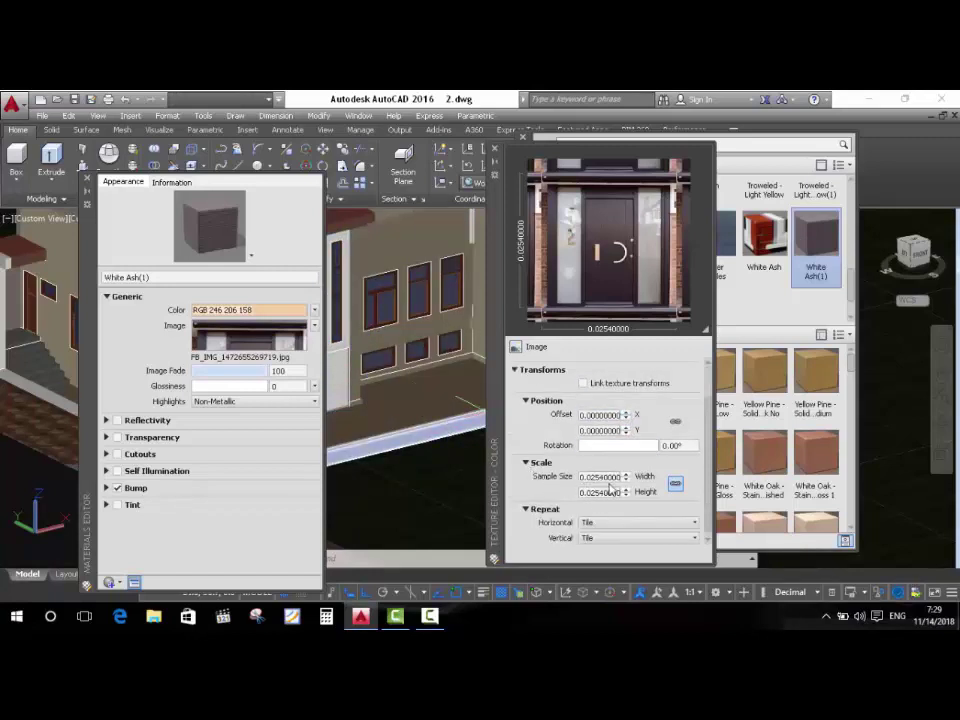
{"action": "left_click", "coordinate": [674, 486]}
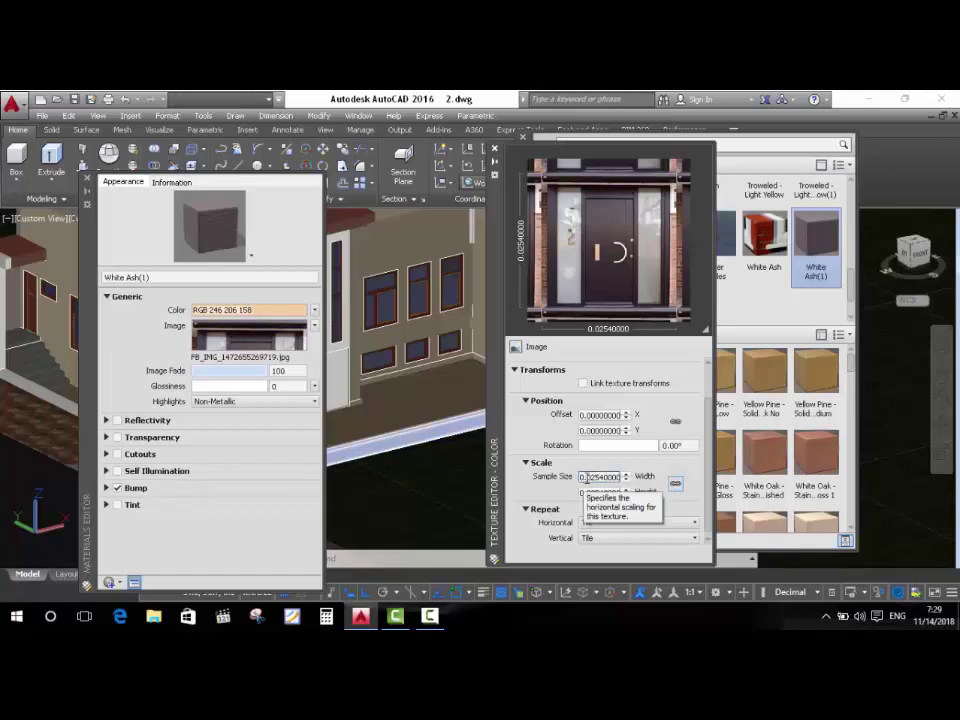
{"action": "double_click", "coordinate": [588, 477]}
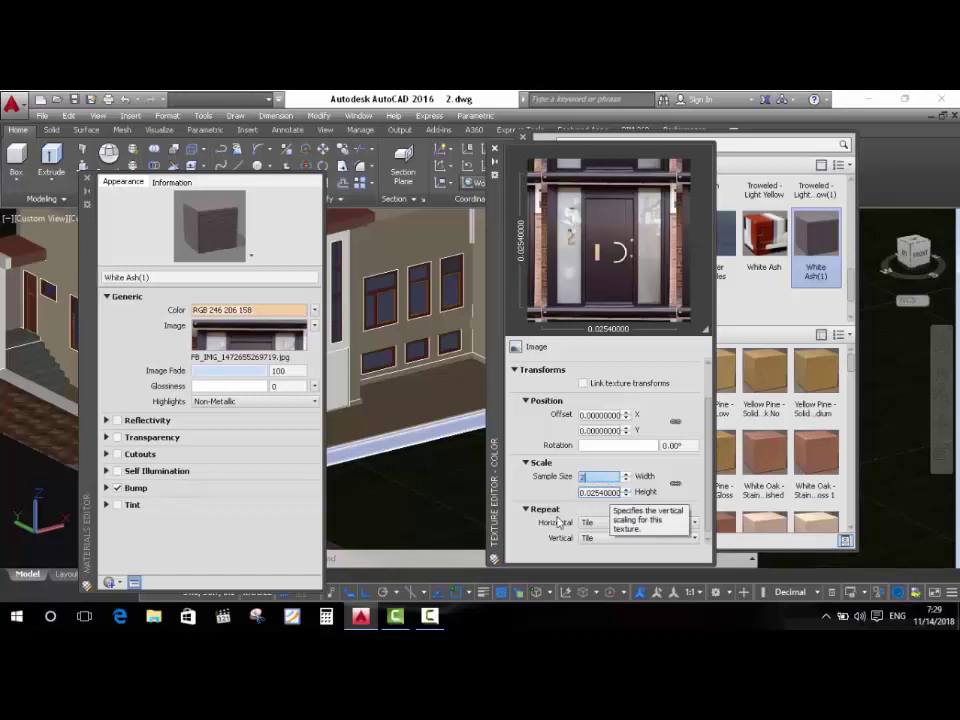
{"action": "type", "text": "2"}
{"action": "key", "text": "Tab"}
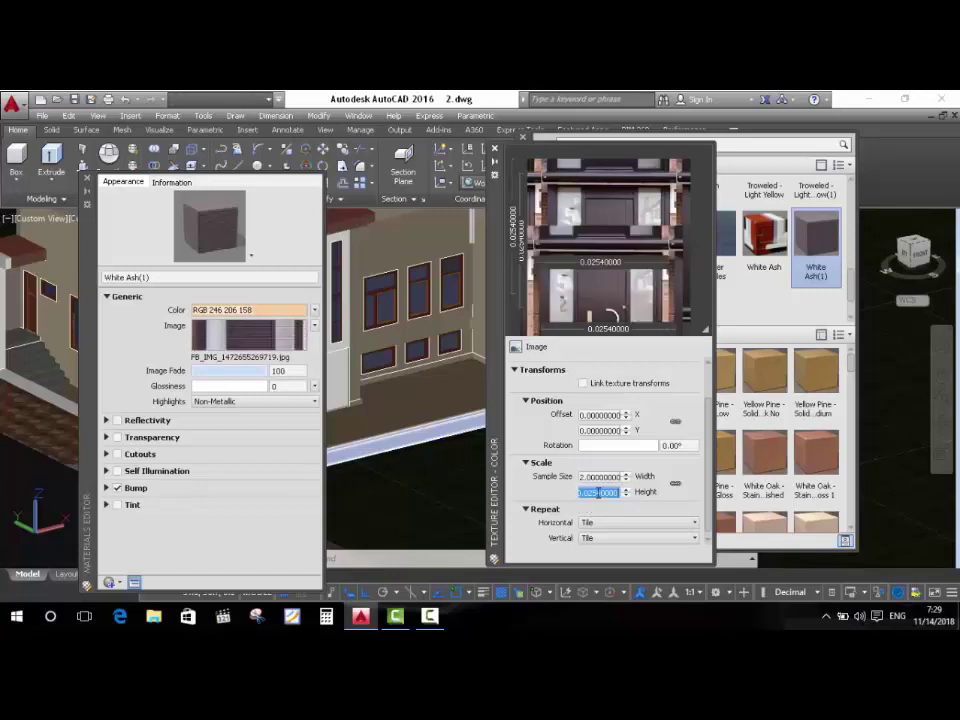
{"action": "type", "text": "0.2"}
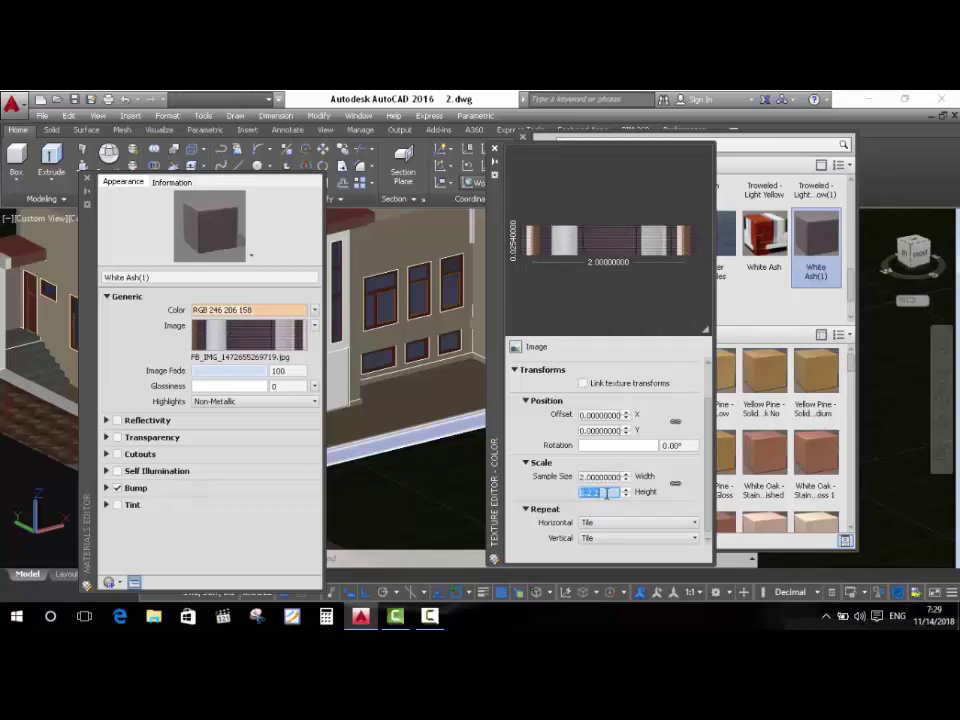
{"action": "key", "text": "Return"}
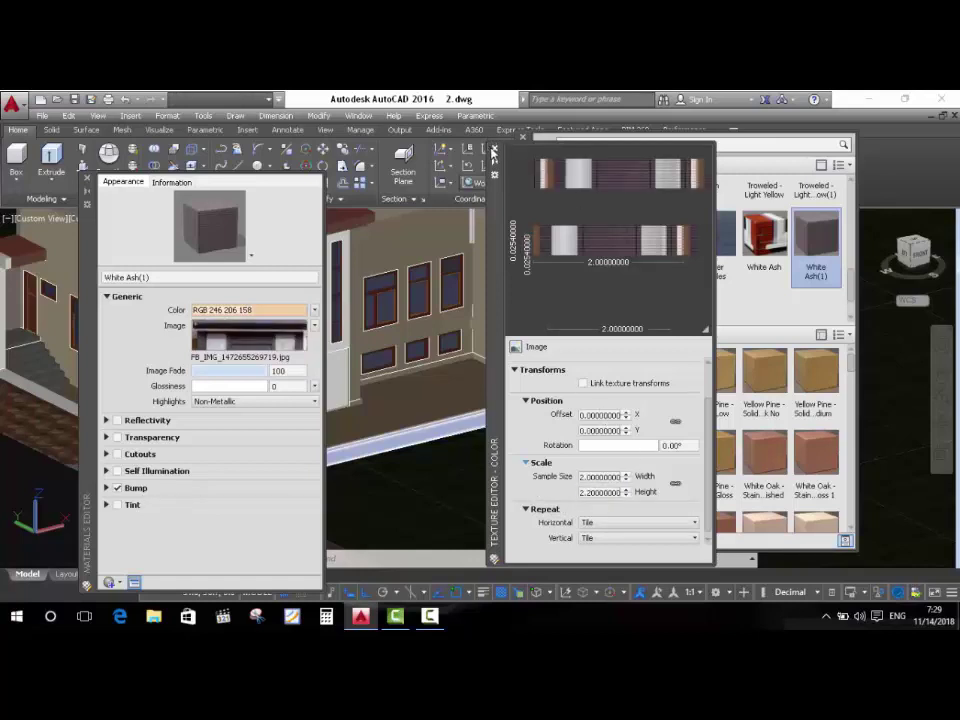
{"action": "left_click", "coordinate": [493, 148]}
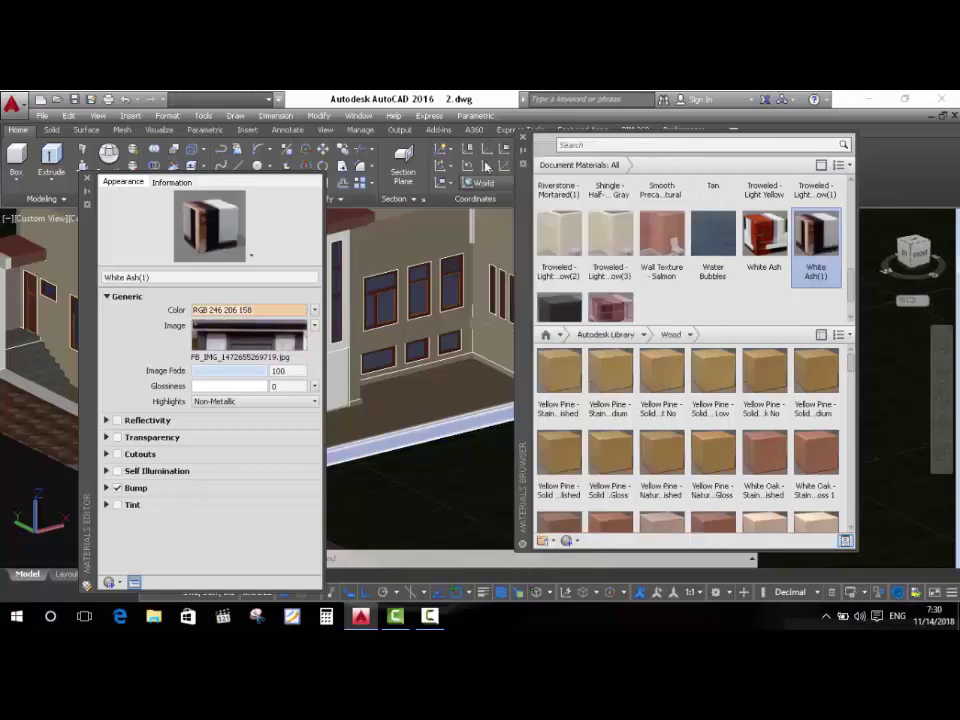
Apply White Ash(1) to the entrance panel and close the Materials Editor and Browser.
{"action": "left_click", "coordinate": [89, 179]}
{"action": "mouse_move", "coordinate": [814, 250]}
{"action": "left_mouse_down"}
{"action": "mouse_move", "coordinate": [402, 336]}
{"action": "mouse_move", "coordinate": [330, 392]}
{"action": "left_mouse_up"}
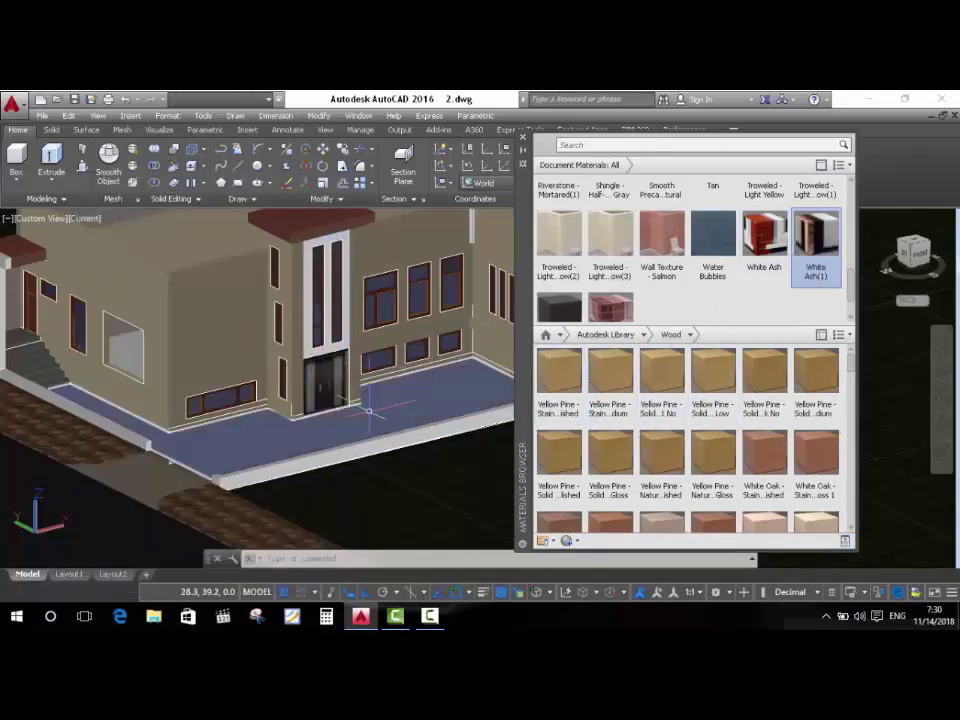
{"action": "left_click", "coordinate": [523, 141]}
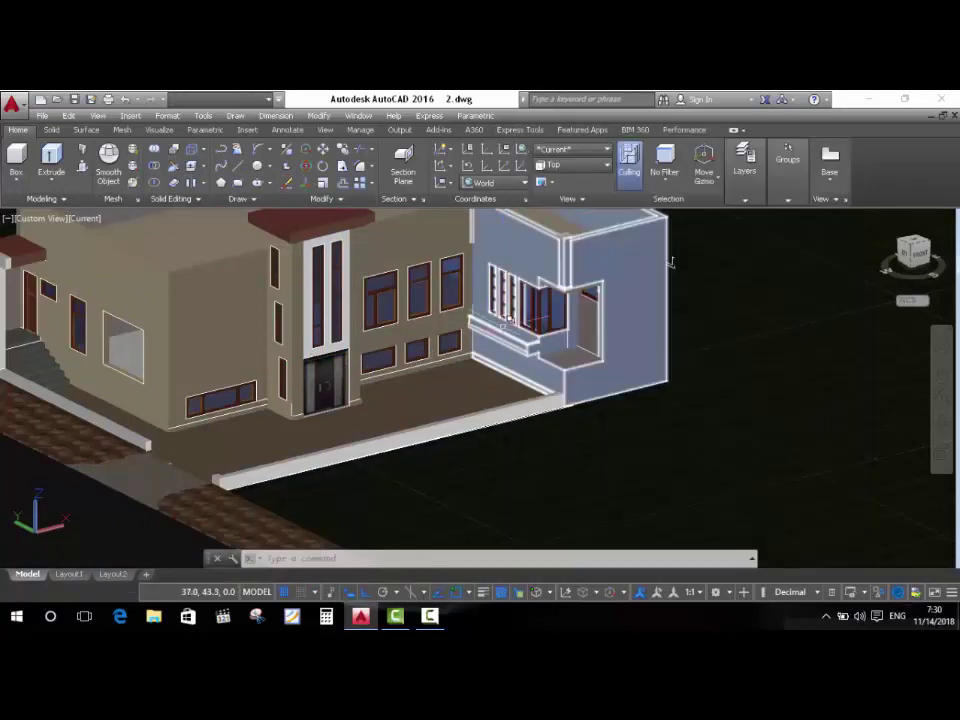
Orbit and zoom to an oblique close-up of the textured front door.
{"action": "scroll", "coordinate": [620, 275], "scroll_direction": "down", "scroll_amount": 3}
{"action": "middle_click_drag", "start_coordinate": [300, 428], "coordinate": [423, 340], "text": "shift"}
{"action": "scroll", "coordinate": [423, 340], "scroll_direction": "up", "scroll_amount": 5}
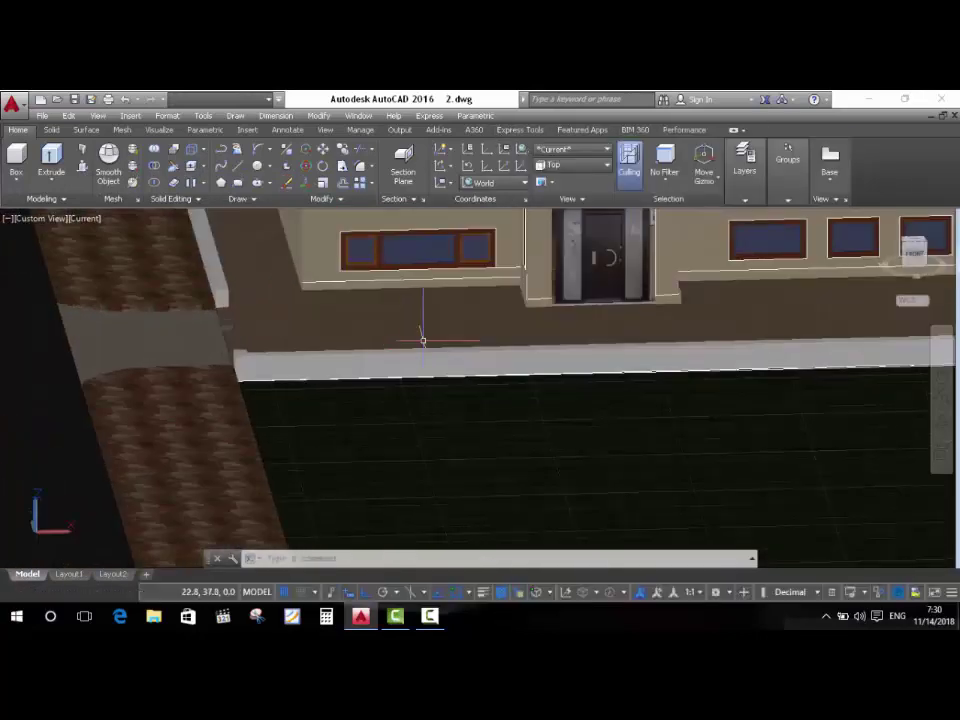
{"action": "scroll", "coordinate": [423, 340], "scroll_direction": "down", "scroll_amount": 3}
{"action": "mouse_move", "coordinate": [353, 456]}
{"action": "middle_mouse_down", "text": "shift"}
{"action": "mouse_move", "coordinate": [440, 410]}
{"action": "mouse_move", "coordinate": [456, 471]}
{"action": "middle_mouse_up", "text": "shift"}
{"action": "scroll", "coordinate": [460, 415], "scroll_direction": "up", "scroll_amount": 5}
{"action": "scroll", "coordinate": [470, 420], "scroll_direction": "up", "scroll_amount": 3}
{"action": "scroll", "coordinate": [470, 420], "scroll_direction": "down", "scroll_amount": 3}
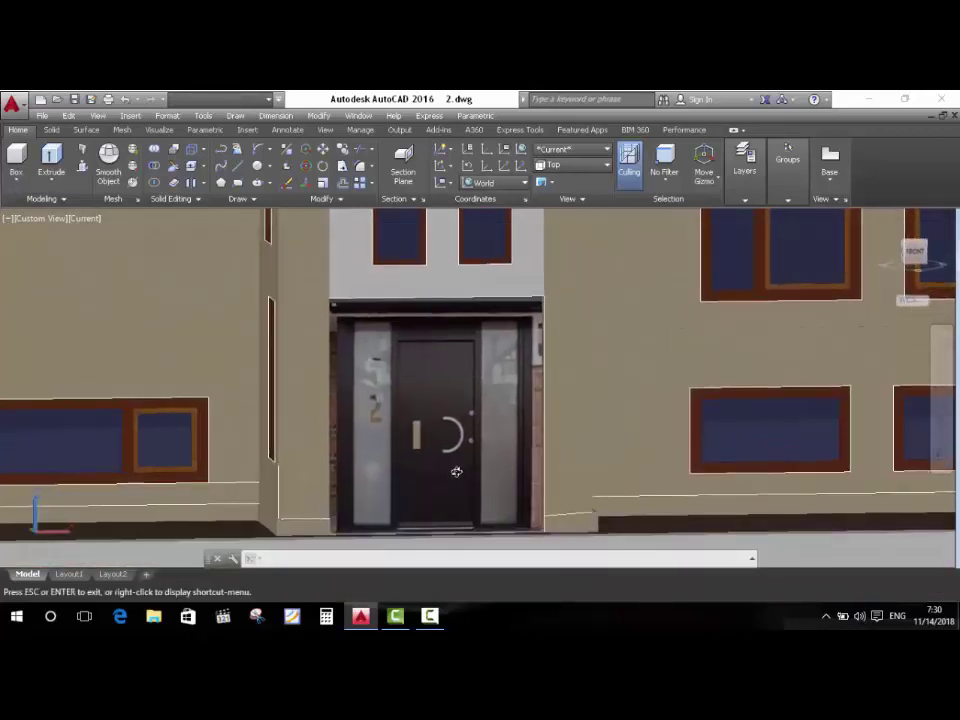
{"action": "scroll", "coordinate": [350, 476], "scroll_direction": "down", "scroll_amount": 3}
{"action": "mouse_move", "coordinate": [350, 476]}
{"action": "middle_mouse_down", "text": "shift"}
{"action": "mouse_move", "coordinate": [400, 470]}
{"action": "mouse_move", "coordinate": [425, 493]}
{"action": "middle_mouse_up", "text": "shift"}
{"action": "scroll", "coordinate": [440, 470], "scroll_direction": "down", "scroll_amount": 3}
{"action": "scroll", "coordinate": [439, 461], "scroll_direction": "up", "scroll_amount": 3}
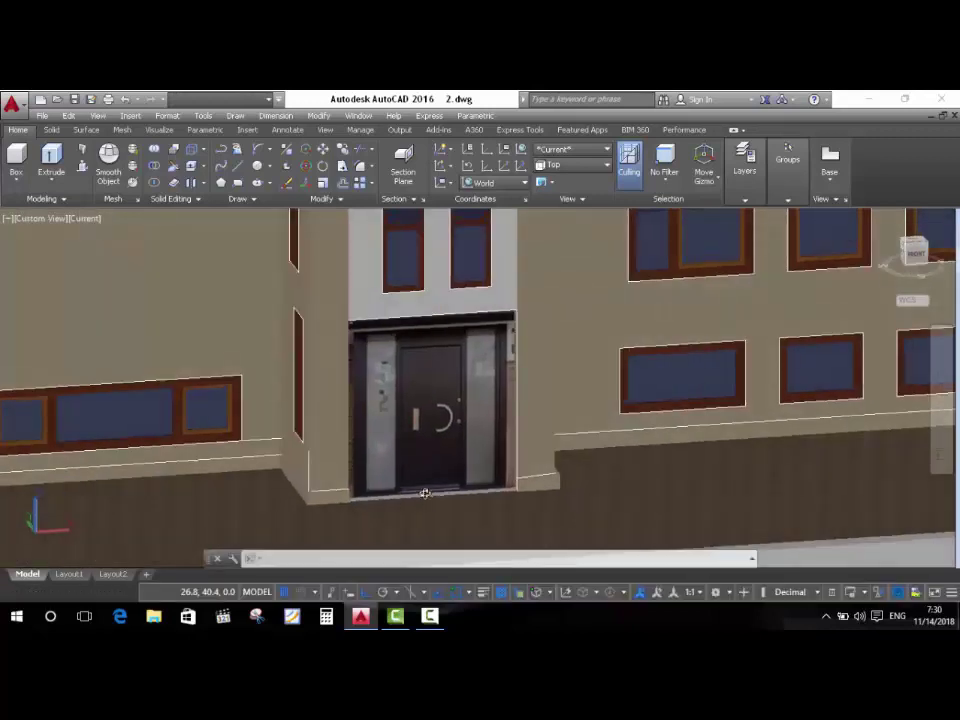
Select the door panel solid and bring up the Material Mapping types on the Visualize tab.
{"action": "left_click", "coordinate": [464, 400]}
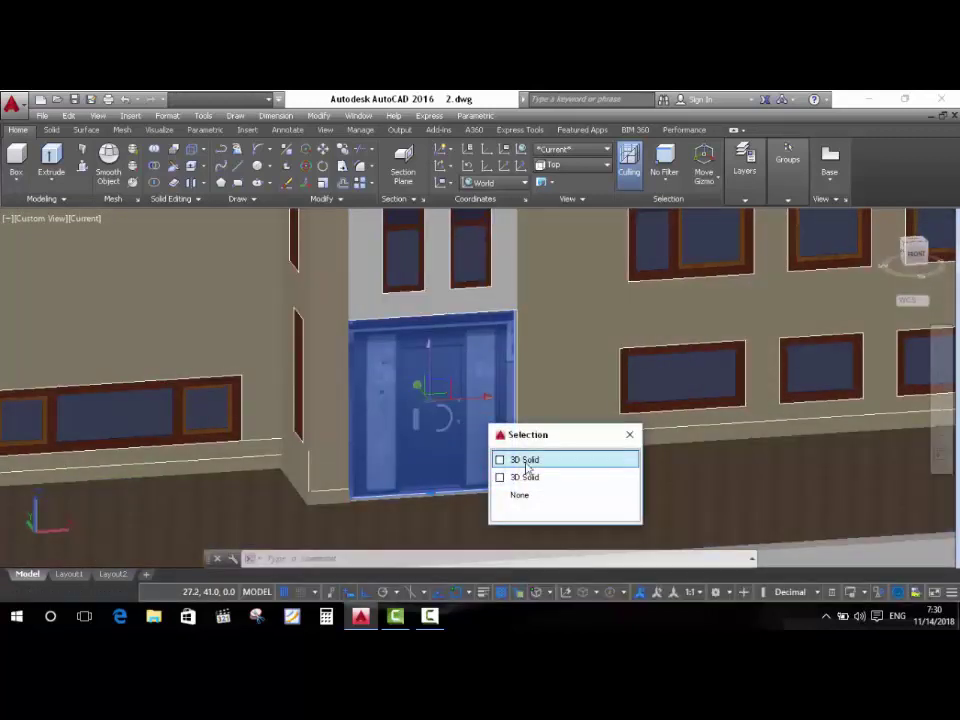
{"action": "left_click", "coordinate": [526, 460]}
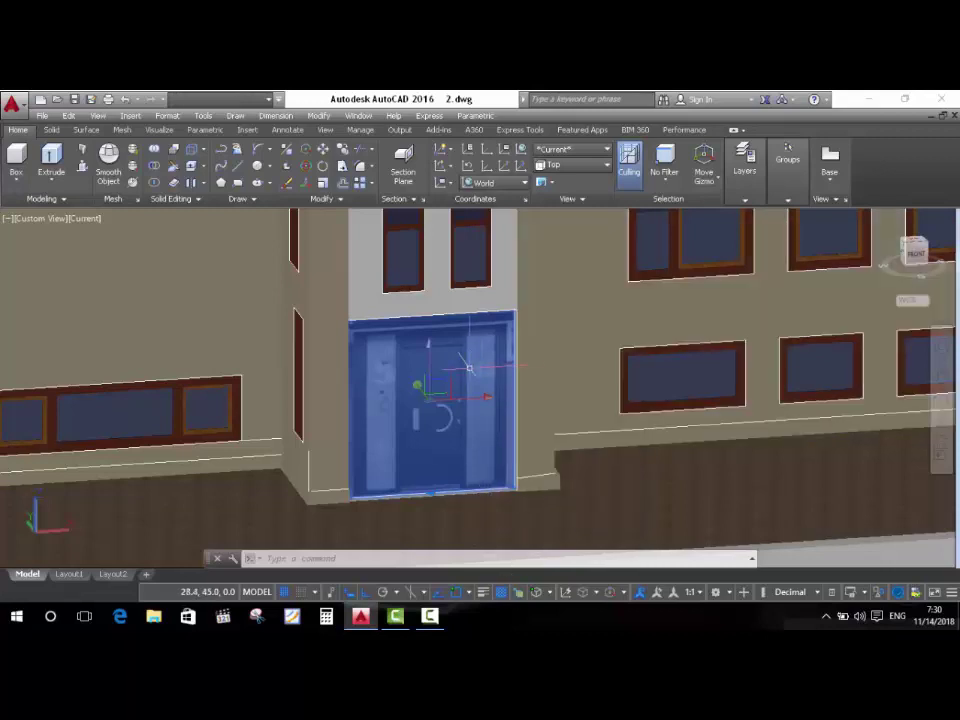
{"action": "left_click", "coordinate": [160, 130]}
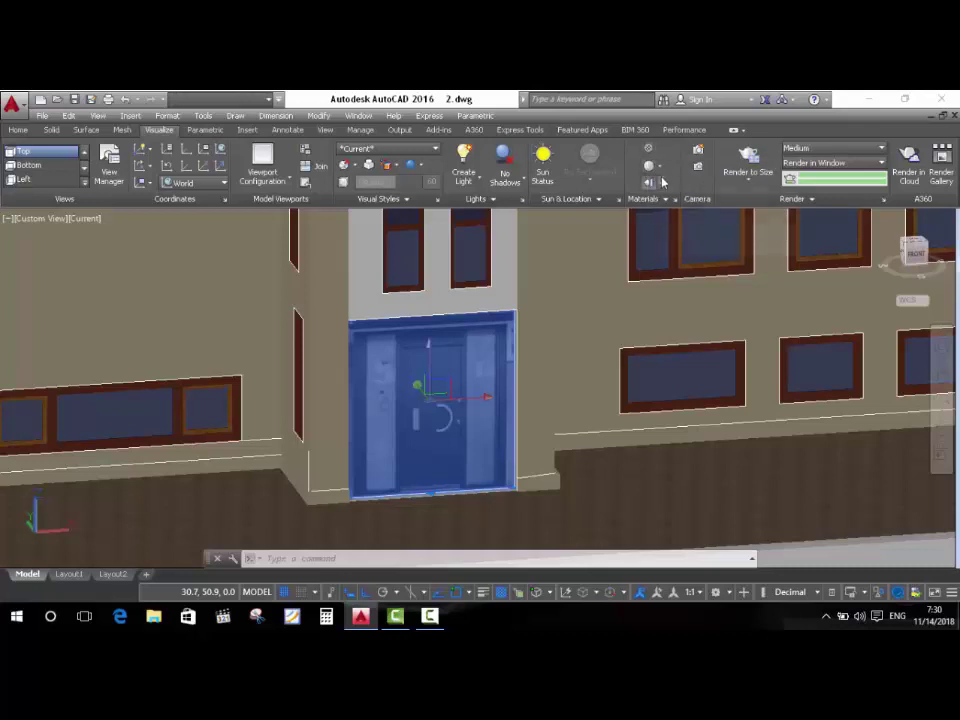
{"action": "left_click", "coordinate": [660, 172]}
{"action": "left_click", "coordinate": [664, 180]}
{"action": "left_click", "coordinate": [661, 184]}
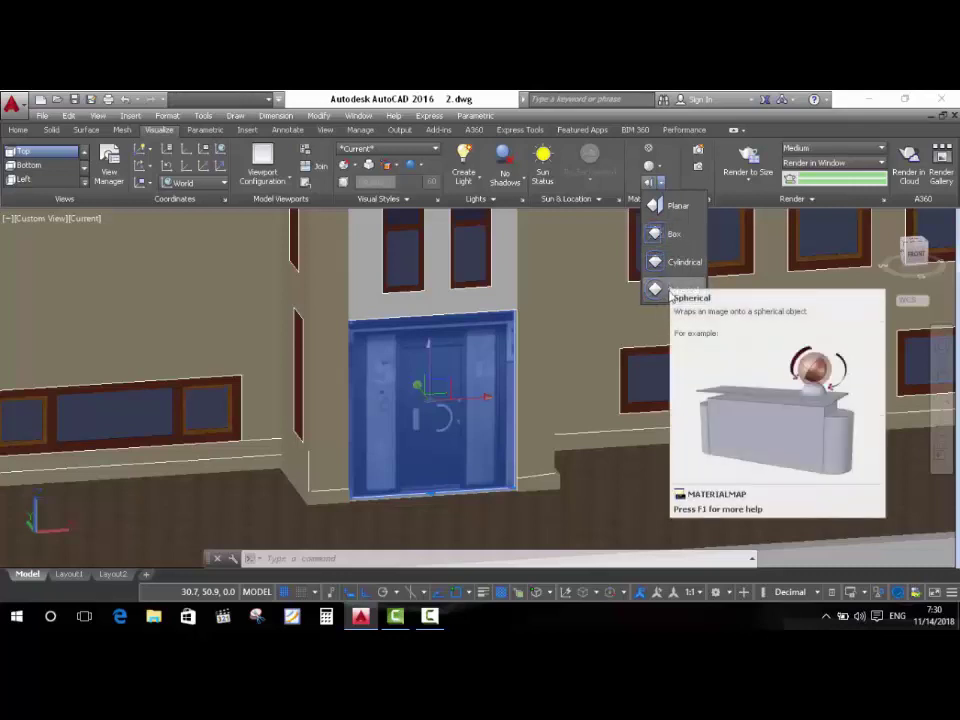
Apply Box mapping to the door panel and orbit to an elevated view.
{"action": "left_click", "coordinate": [669, 243]}
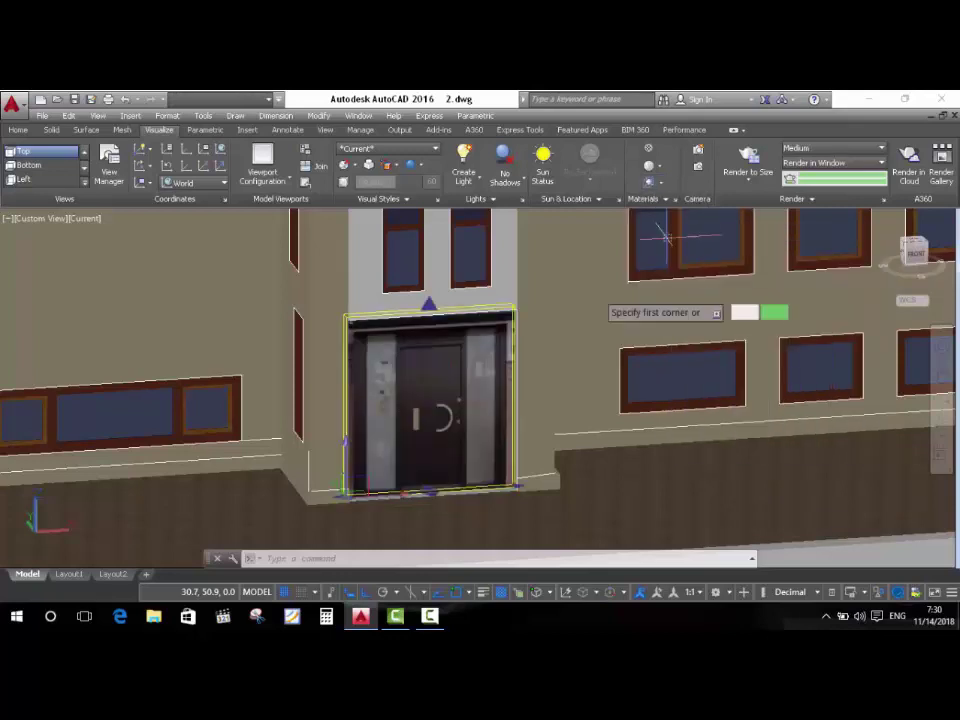
{"action": "scroll", "coordinate": [445, 360], "scroll_direction": "down", "scroll_amount": 2}
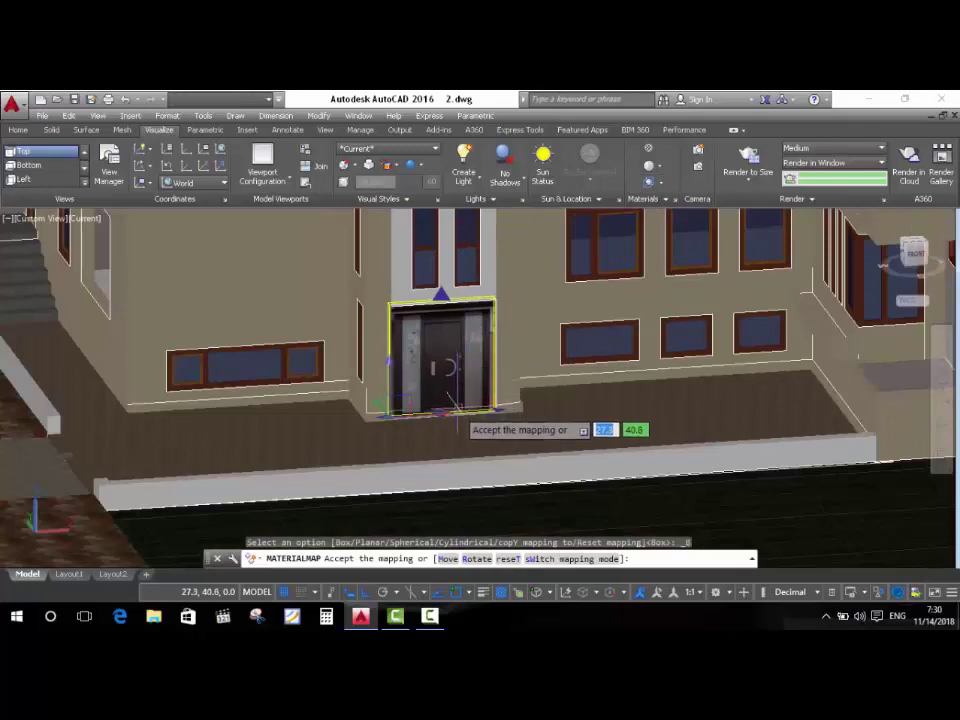
{"action": "scroll", "coordinate": [440, 410], "scroll_direction": "up", "scroll_amount": 4}
{"action": "mouse_move", "coordinate": [475, 485]}
{"action": "middle_mouse_down", "text": "shift"}
{"action": "mouse_move", "coordinate": [400, 531]}
{"action": "mouse_move", "coordinate": [510, 446]}
{"action": "middle_mouse_up", "text": "shift"}
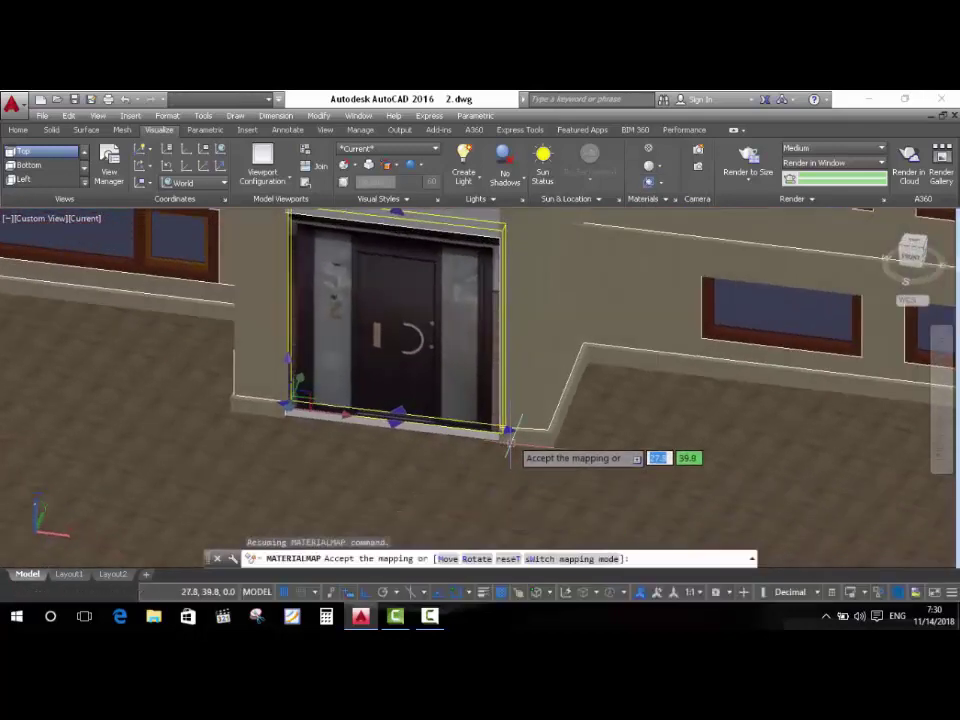
{"action": "scroll", "coordinate": [493, 418], "scroll_direction": "up", "scroll_amount": 5}
Shift the door image right, back left, then down across the panel.
{"action": "left_click_drag", "start_coordinate": [490, 415], "coordinate": [572, 440]}
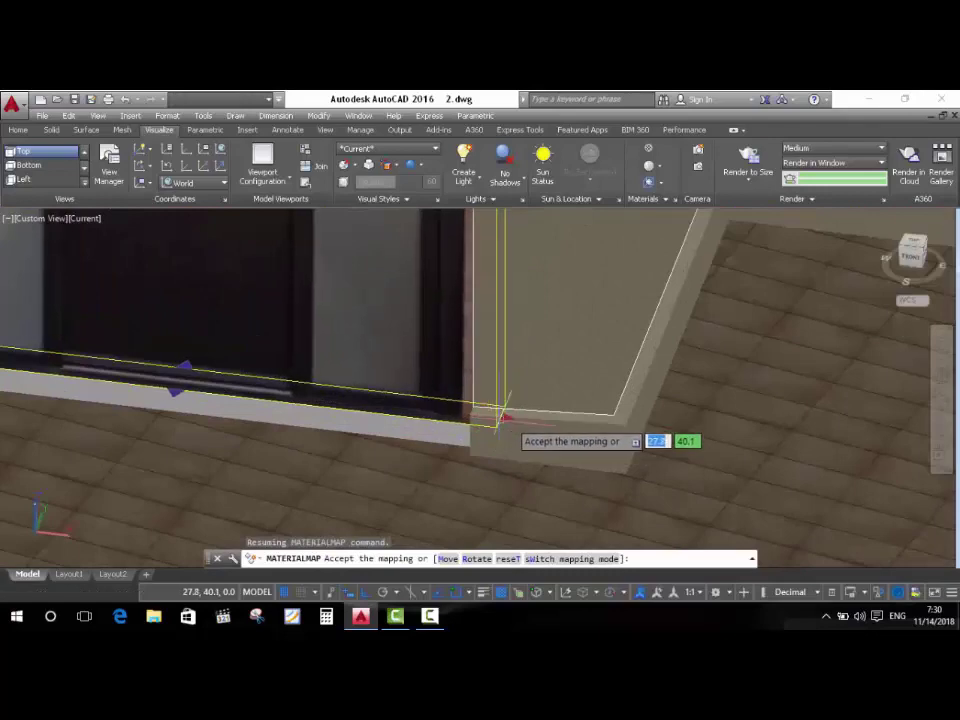
{"action": "scroll", "coordinate": [375, 452], "scroll_direction": "down", "scroll_amount": 4}
{"action": "scroll", "coordinate": [310, 390], "scroll_direction": "up", "scroll_amount": 2}
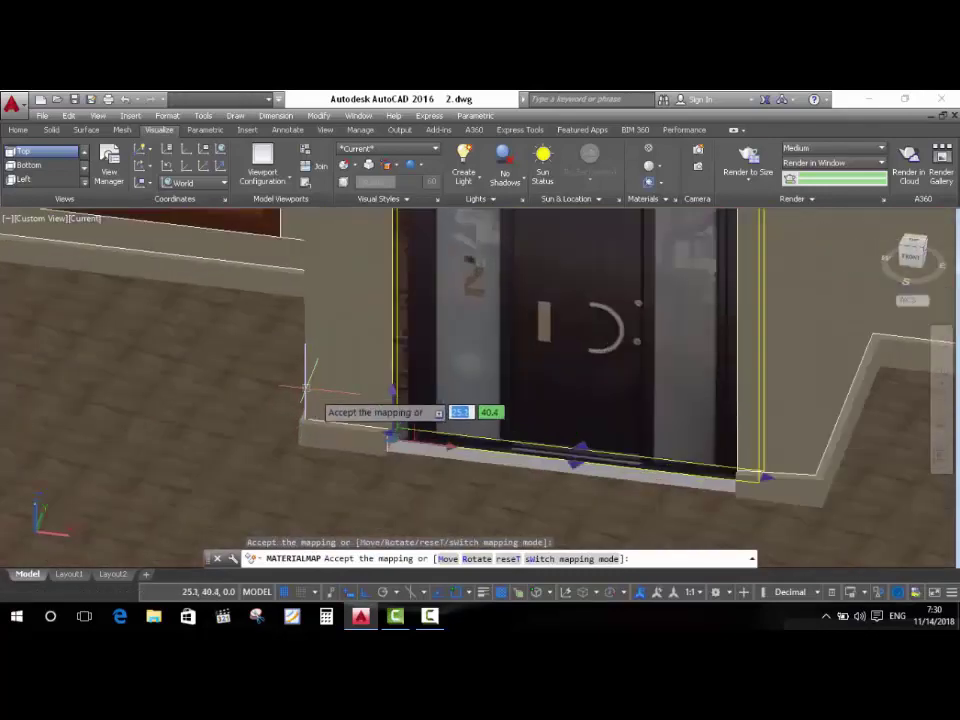
{"action": "scroll", "coordinate": [387, 458], "scroll_direction": "up", "scroll_amount": 1}
{"action": "scroll", "coordinate": [378, 418], "scroll_direction": "up", "scroll_amount": 1}
{"action": "left_click_drag", "start_coordinate": [376, 418], "coordinate": [366, 407]}
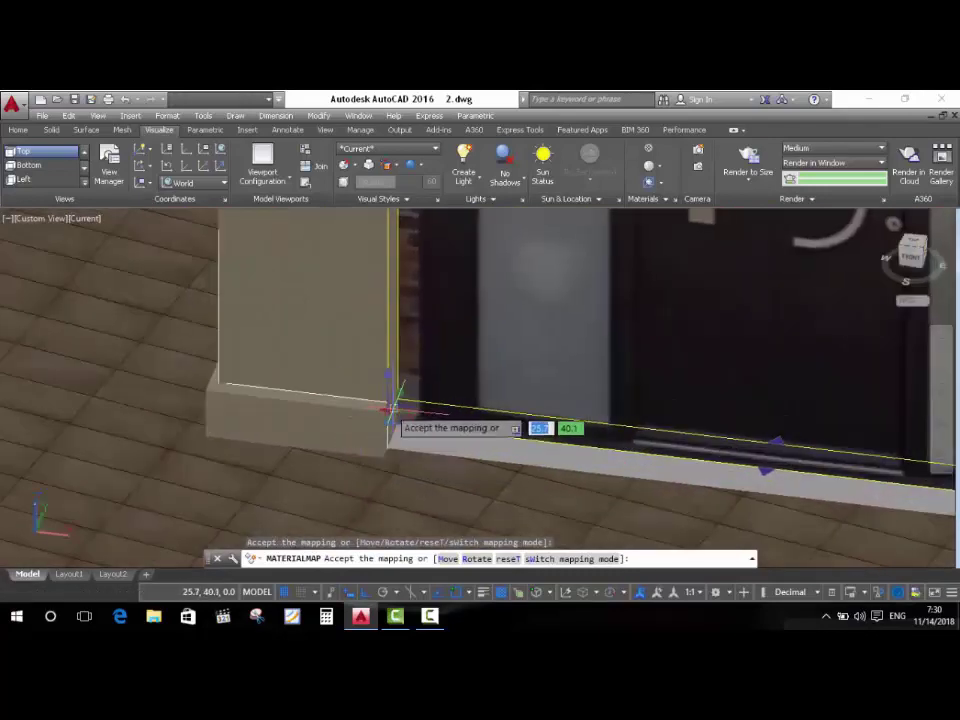
{"action": "scroll", "coordinate": [362, 458], "scroll_direction": "down", "scroll_amount": 3}
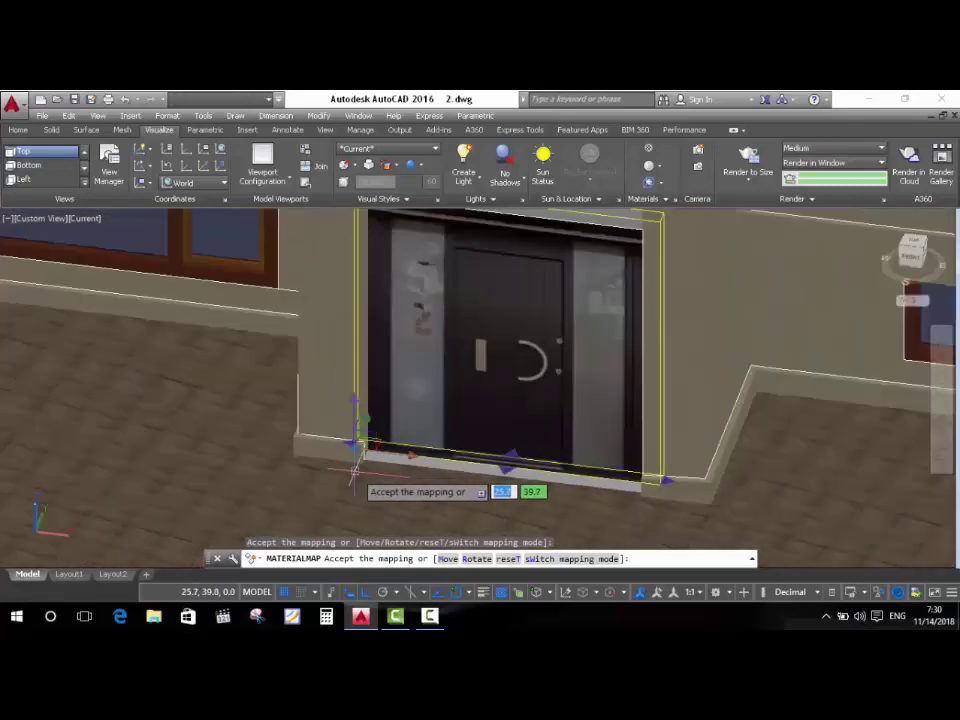
{"action": "scroll", "coordinate": [440, 360], "scroll_direction": "down", "scroll_amount": 2}
{"action": "scroll", "coordinate": [452, 302], "scroll_direction": "up", "scroll_amount": 3}
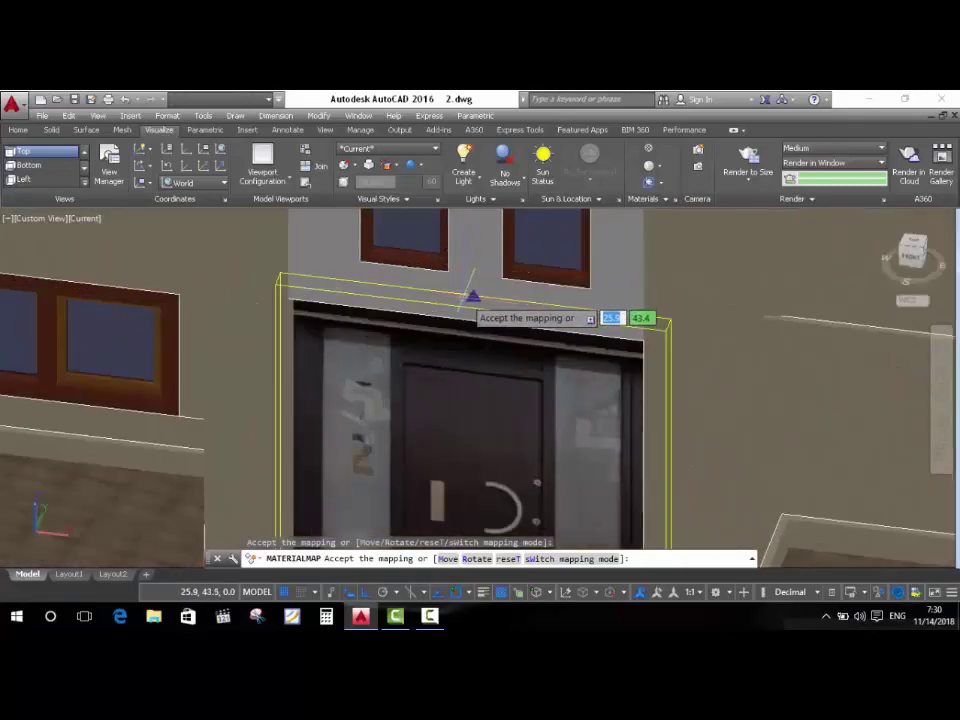
{"action": "left_click_drag", "start_coordinate": [476, 285], "coordinate": [458, 333]}
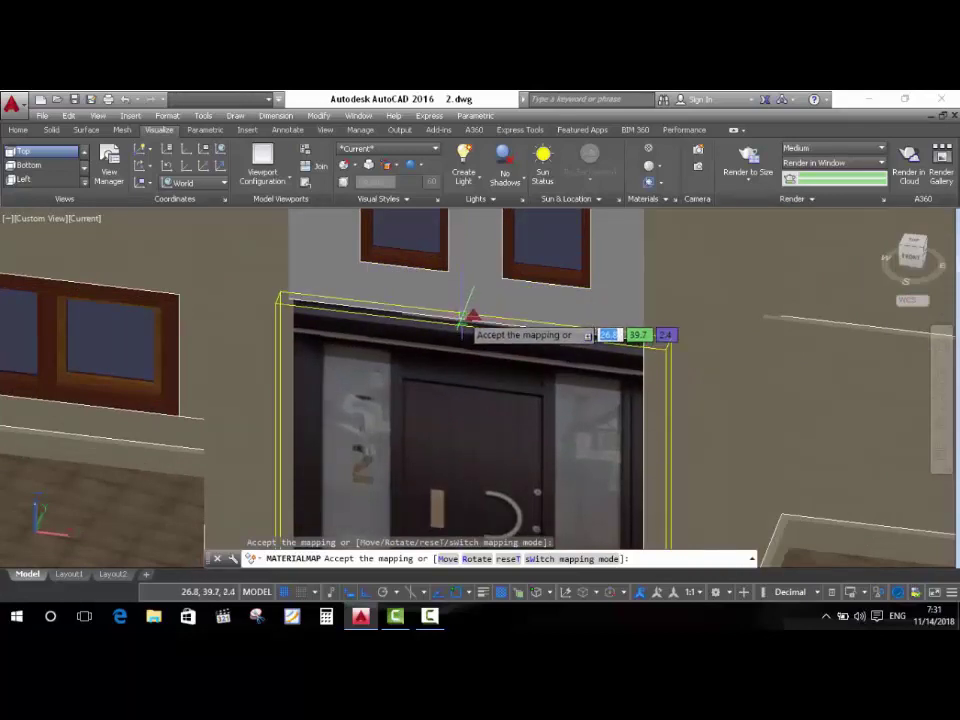
{"action": "mouse_move", "coordinate": [458, 330]}
{"action": "left_mouse_down"}
{"action": "mouse_move", "coordinate": [432, 490]}
{"action": "mouse_move", "coordinate": [475, 312]}
{"action": "left_mouse_up"}
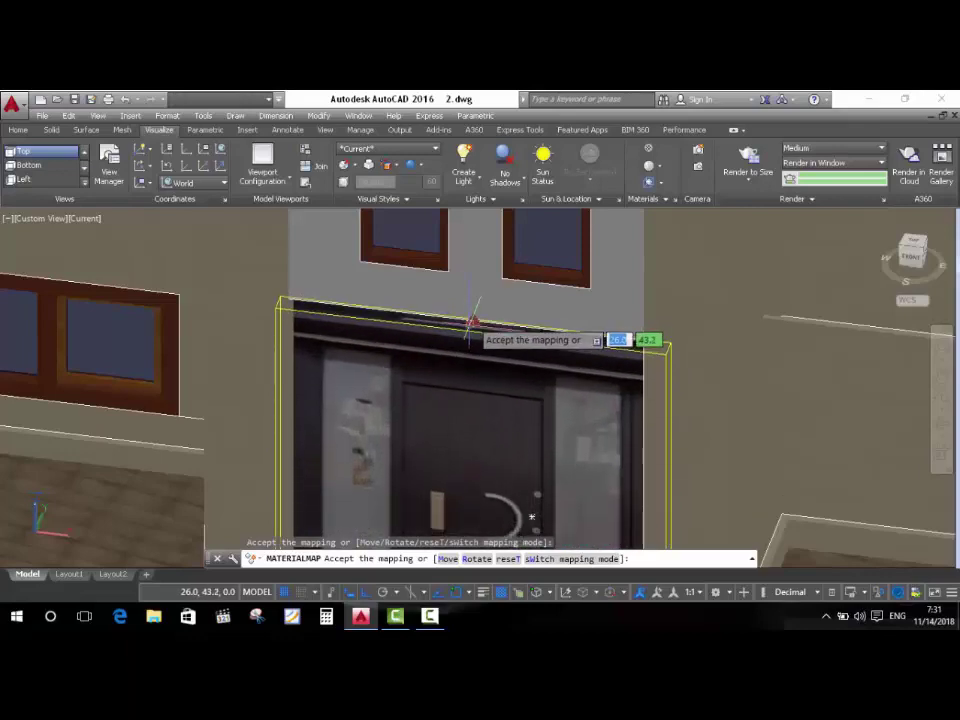
{"action": "scroll", "coordinate": [478, 314], "scroll_direction": "down", "scroll_amount": 3}
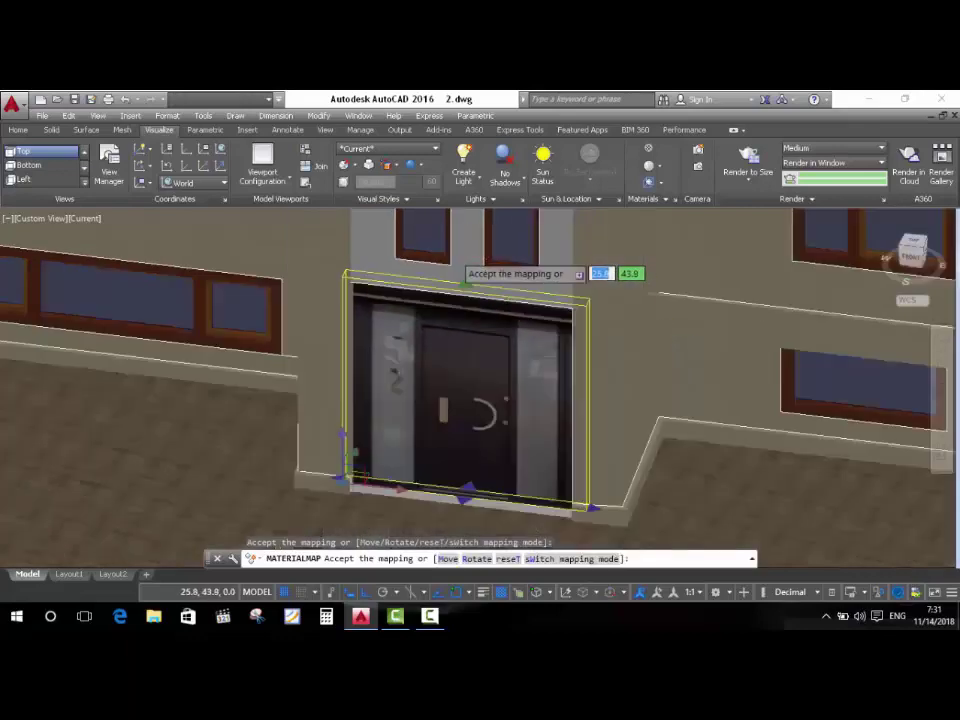
{"action": "scroll", "coordinate": [467, 275], "scroll_direction": "down", "scroll_amount": 2}
Raise the door image to align its top, then accept and end the mapping.
{"action": "mouse_move", "coordinate": [445, 440]}
{"action": "middle_mouse_down", "text": "shift"}
{"action": "mouse_move", "coordinate": [536, 404]}
{"action": "mouse_move", "coordinate": [500, 380]}
{"action": "middle_mouse_up", "text": "shift"}
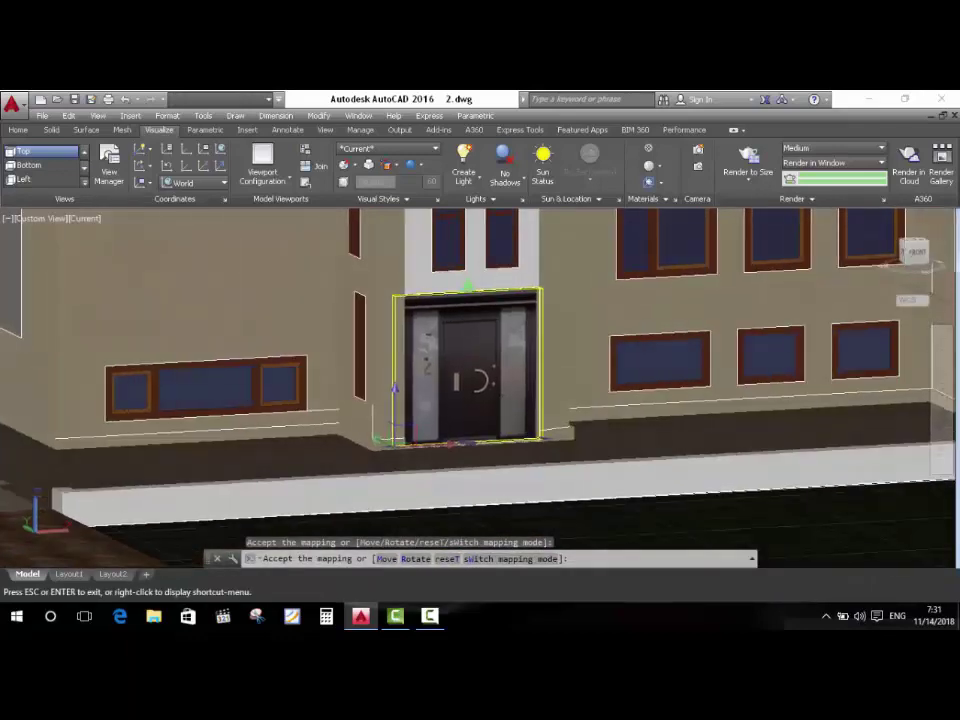
{"action": "scroll", "coordinate": [500, 372], "scroll_direction": "up", "scroll_amount": 5}
{"action": "mouse_move", "coordinate": [501, 346]}
{"action": "left_mouse_down"}
{"action": "mouse_move", "coordinate": [501, 323]}
{"action": "mouse_move", "coordinate": [491, 344]}
{"action": "left_mouse_up"}
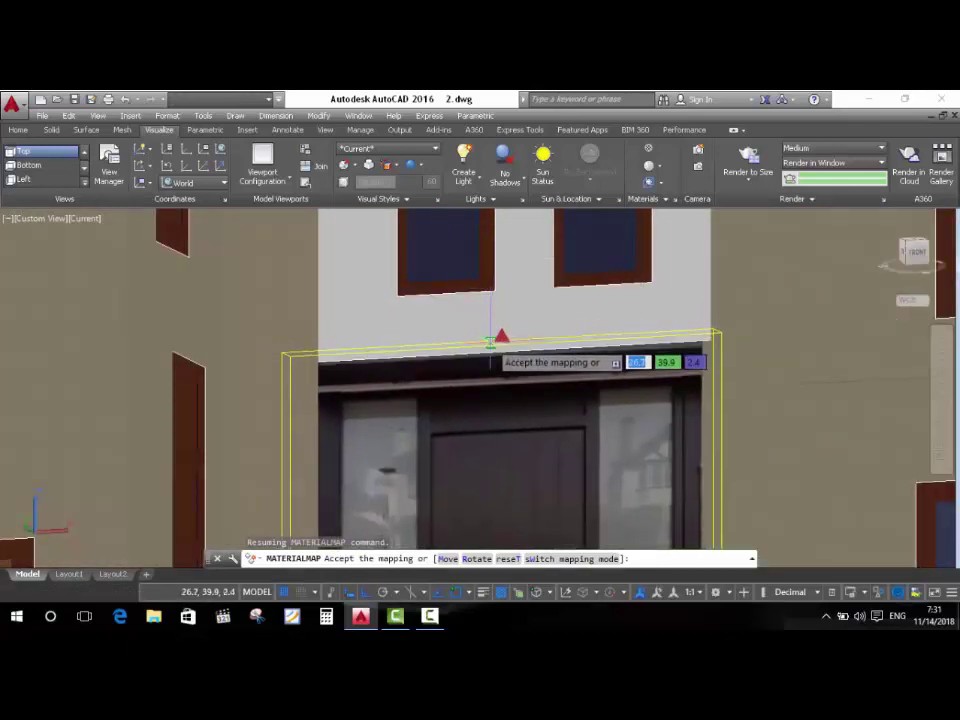
{"action": "left_click", "coordinate": [491, 341]}
{"action": "scroll", "coordinate": [495, 345], "scroll_direction": "down", "scroll_amount": 4}
{"action": "scroll", "coordinate": [490, 377], "scroll_direction": "down", "scroll_amount": 2}
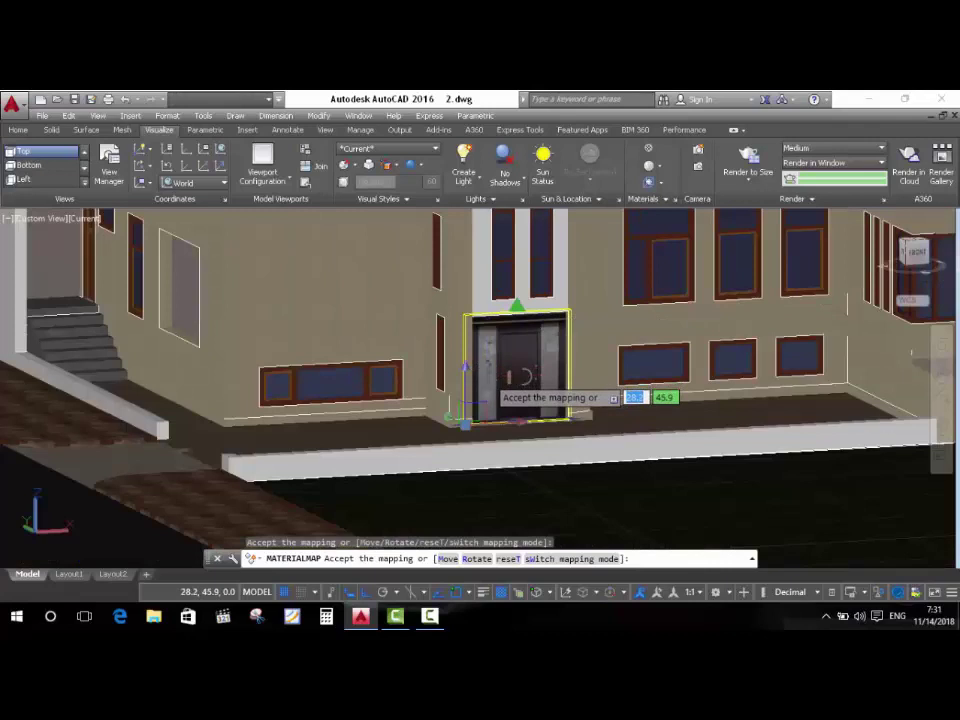
{"action": "key", "text": "Return"}
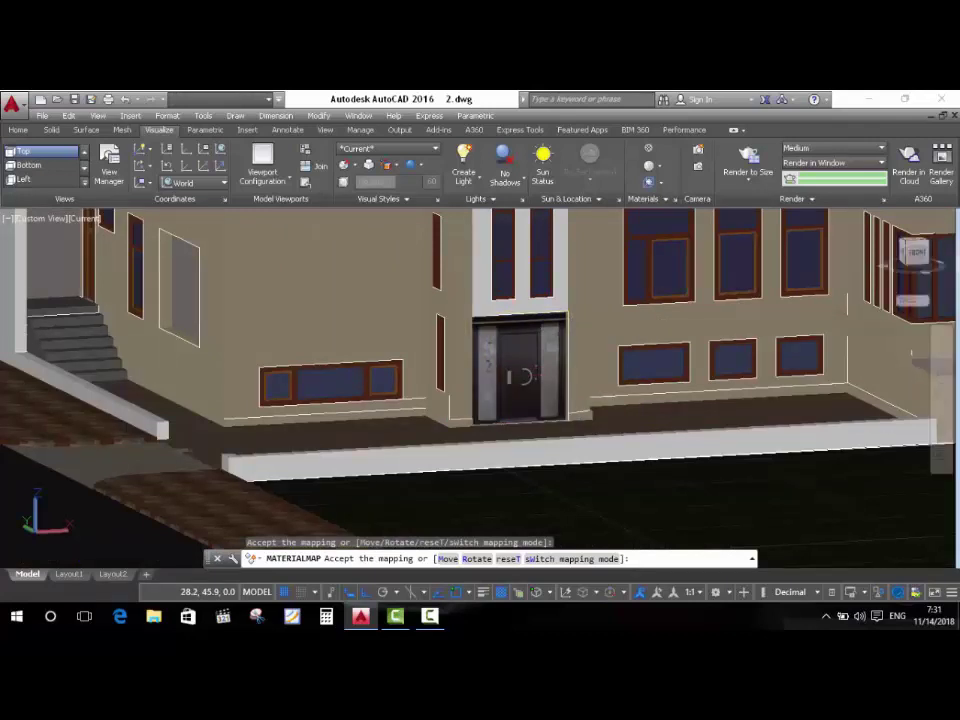
{"action": "scroll", "coordinate": [510, 377], "scroll_direction": "down", "scroll_amount": 3}
{"action": "key", "text": "Return"}
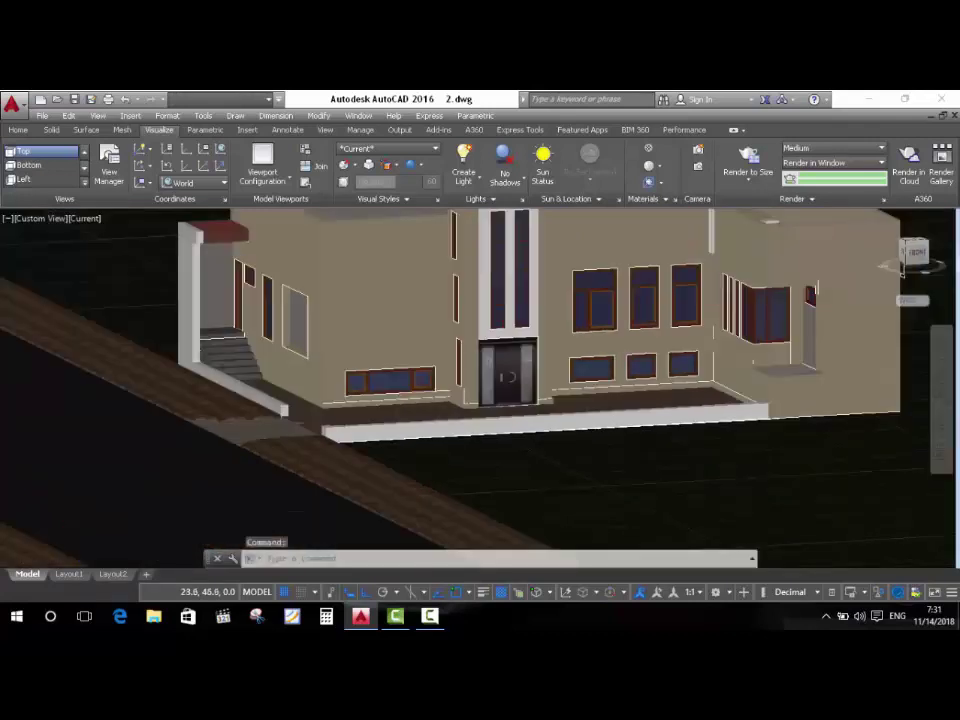
Pan across the building and start a new box solid for the façade wall.
{"action": "scroll", "coordinate": [322, 344], "scroll_direction": "down", "scroll_amount": 5}
{"action": "scroll", "coordinate": [320, 342], "scroll_direction": "up", "scroll_amount": 5}
{"action": "mouse_move", "coordinate": [290, 478]}
{"action": "middle_mouse_down"}
{"action": "mouse_move", "coordinate": [300, 448]}
{"action": "mouse_move", "coordinate": [392, 484]}
{"action": "mouse_move", "coordinate": [833, 397]}
{"action": "middle_mouse_up"}
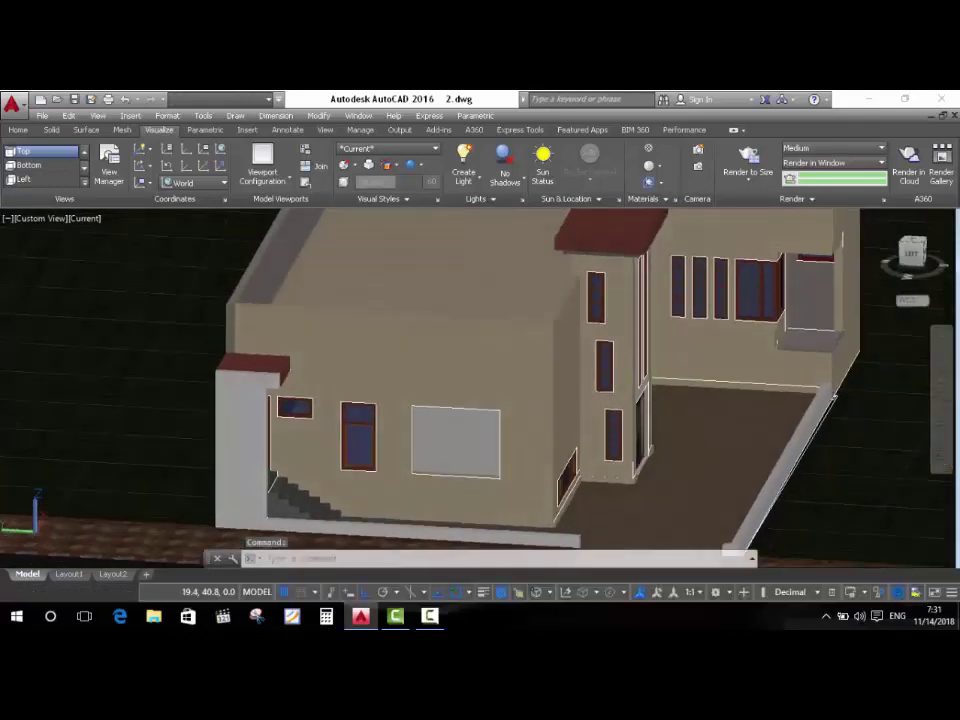
{"action": "scroll", "coordinate": [483, 485], "scroll_direction": "up", "scroll_amount": 5}
{"action": "left_click", "coordinate": [18, 130]}
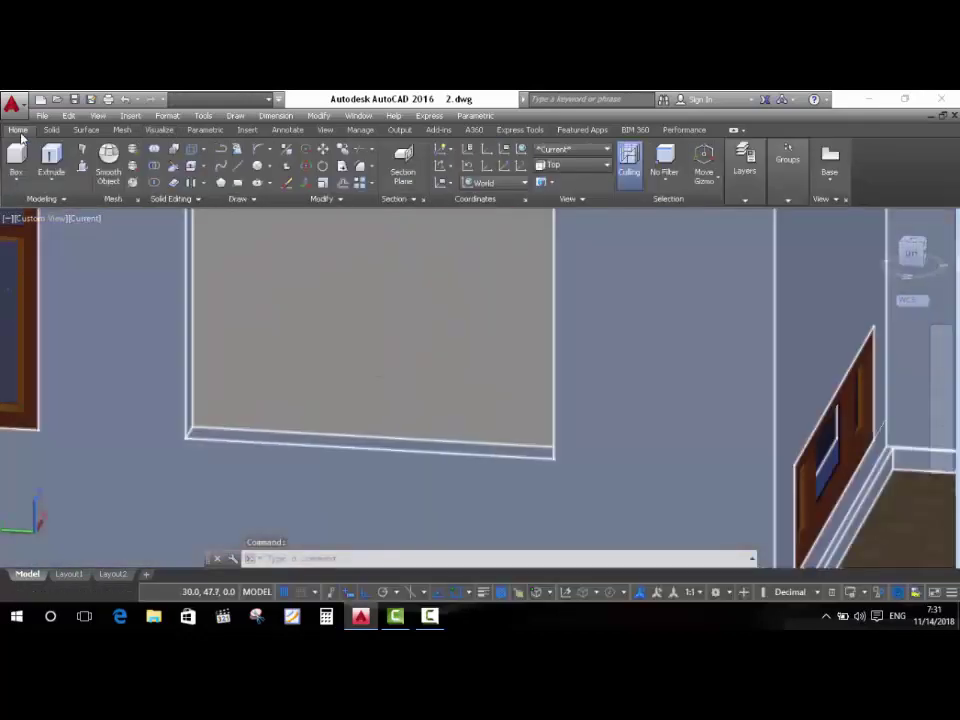
{"action": "left_click", "coordinate": [16, 160]}
{"action": "scroll", "coordinate": [330, 360], "scroll_direction": "down", "scroll_amount": 5}
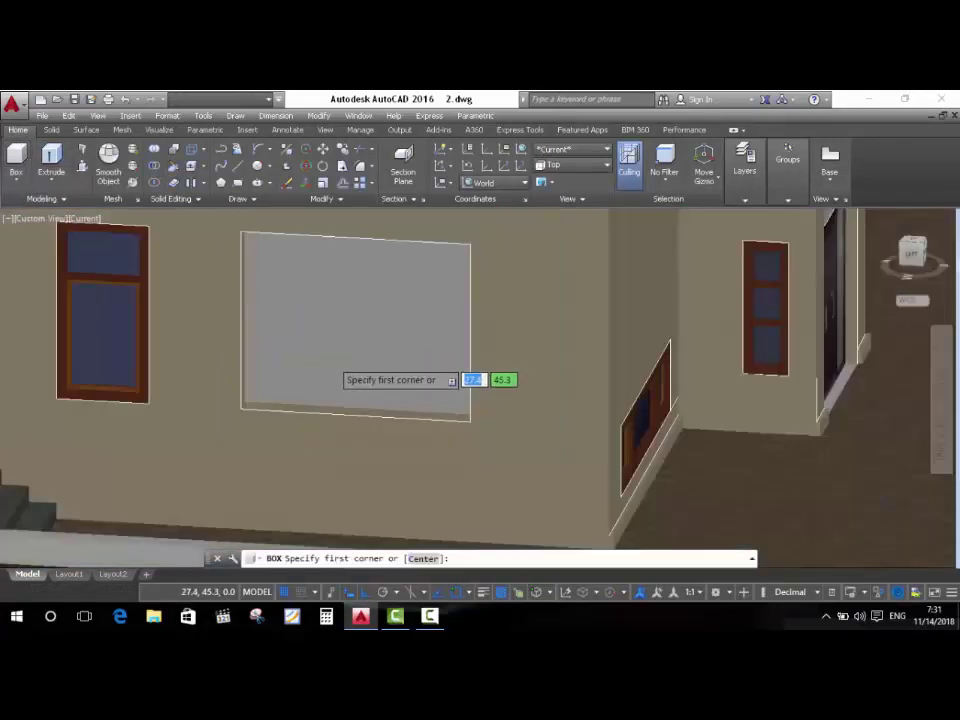
{"action": "mouse_move", "coordinate": [375, 378]}
{"action": "middle_mouse_down", "text": "shift"}
{"action": "mouse_move", "coordinate": [229, 437]}
{"action": "mouse_move", "coordinate": [140, 388]}
{"action": "middle_mouse_up", "text": "shift"}
{"action": "scroll", "coordinate": [140, 390], "scroll_direction": "up", "scroll_amount": 3}
{"action": "scroll", "coordinate": [150, 386], "scroll_direction": "up", "scroll_amount": 2}
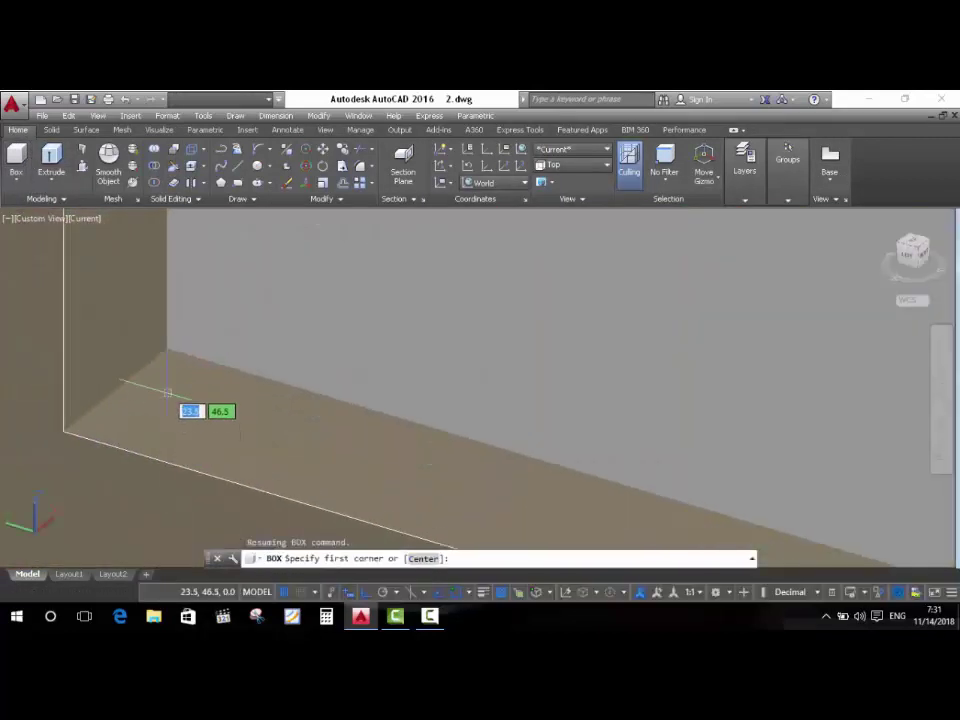
Place the box's opposite corner on the wall and set its height to finish the panel.
{"action": "mouse_move", "coordinate": [167, 347]}
{"action": "middle_mouse_down", "text": "shift"}
{"action": "mouse_move", "coordinate": [114, 285]}
{"action": "mouse_move", "coordinate": [281, 446]}
{"action": "mouse_move", "coordinate": [371, 433]}
{"action": "mouse_move", "coordinate": [575, 328]}
{"action": "middle_mouse_up", "text": "shift"}
{"action": "scroll", "coordinate": [575, 328], "scroll_direction": "up", "scroll_amount": 3}
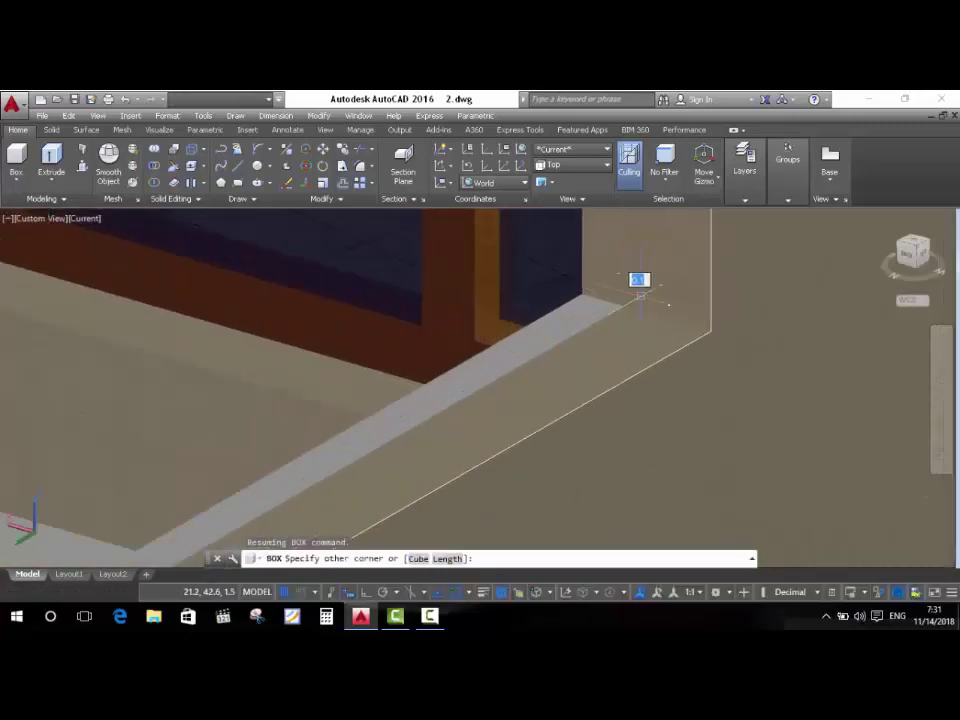
{"action": "scroll", "coordinate": [620, 285], "scroll_direction": "up", "scroll_amount": 2}
{"action": "left_click", "coordinate": [608, 311]}
{"action": "middle_click_drag", "start_coordinate": [632, 339], "coordinate": [514, 338], "text": "shift"}
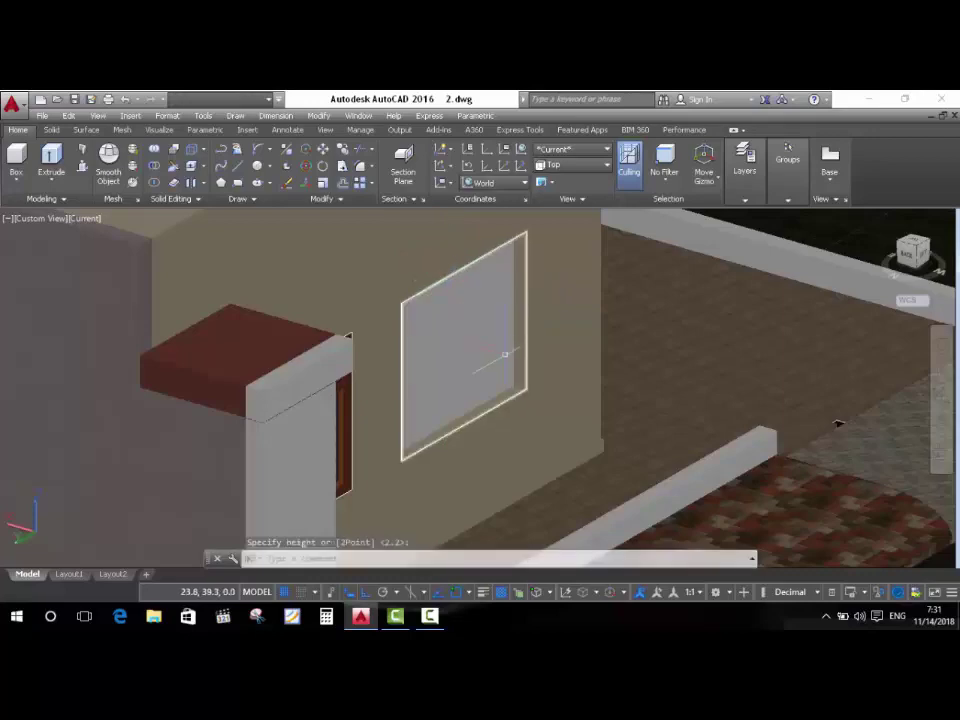
{"action": "mouse_move", "coordinate": [449, 273]}
{"action": "middle_mouse_down", "text": "shift"}
{"action": "mouse_move", "coordinate": [414, 369]}
{"action": "mouse_move", "coordinate": [476, 383]}
{"action": "mouse_move", "coordinate": [364, 443]}
{"action": "middle_mouse_up", "text": "shift"}
{"action": "left_click", "coordinate": [414, 369]}
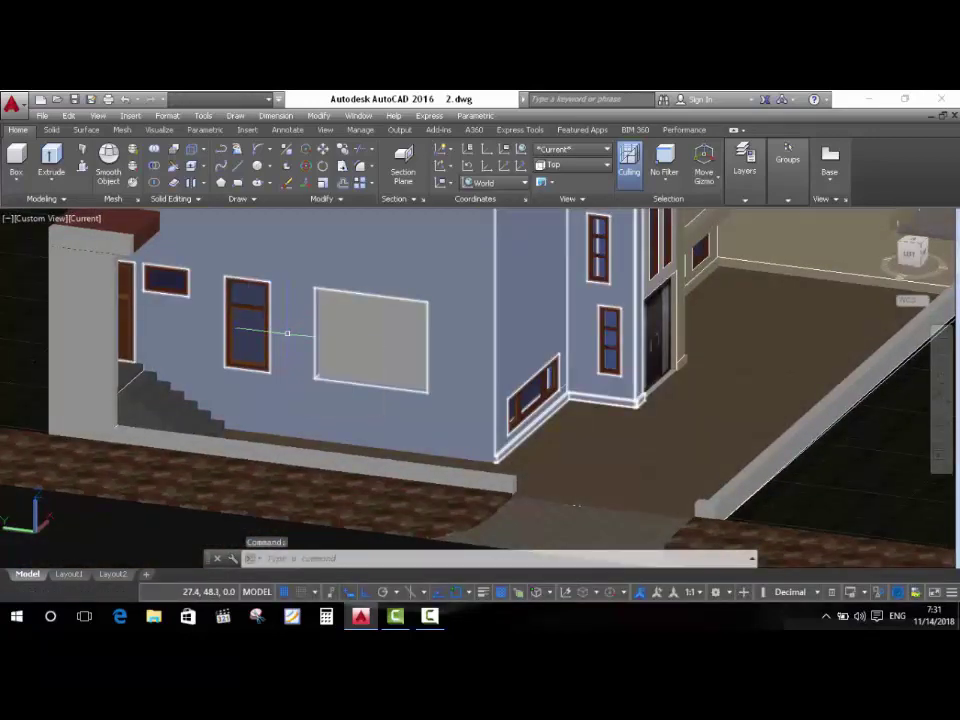
Orbit and zoom around the wall to inspect the white panel beside the windows and stairs.
{"action": "scroll", "coordinate": [245, 328], "scroll_direction": "up", "scroll_amount": 3}
{"action": "scroll", "coordinate": [240, 326], "scroll_direction": "up", "scroll_amount": 3}
{"action": "scroll", "coordinate": [143, 285], "scroll_direction": "up", "scroll_amount": 2}
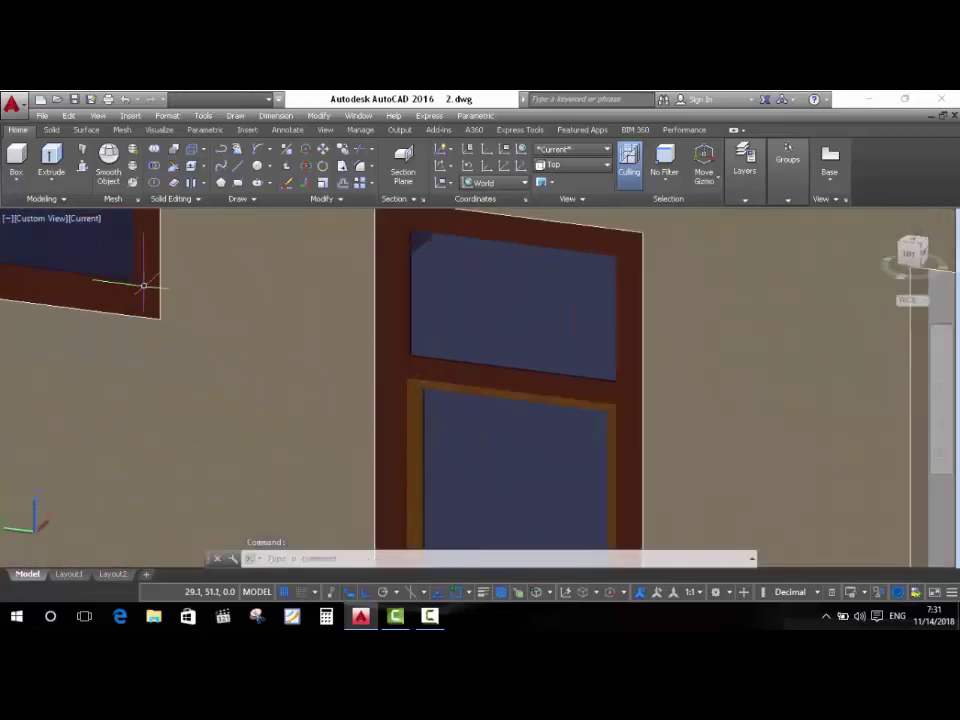
{"action": "scroll", "coordinate": [169, 310], "scroll_direction": "down", "scroll_amount": 5}
{"action": "mouse_move", "coordinate": [169, 310]}
{"action": "middle_mouse_down", "text": "shift"}
{"action": "mouse_move", "coordinate": [161, 298]}
{"action": "mouse_move", "coordinate": [205, 333]}
{"action": "middle_mouse_up", "text": "shift"}
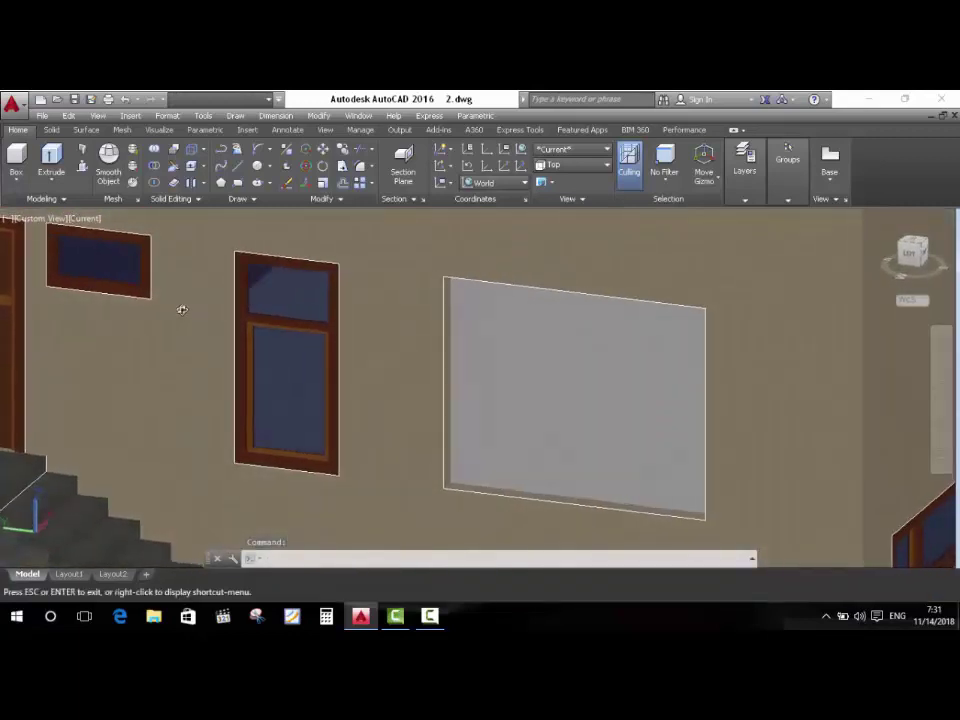
{"action": "scroll", "coordinate": [271, 358], "scroll_direction": "up", "scroll_amount": 2}
{"action": "scroll", "coordinate": [276, 356], "scroll_direction": "up", "scroll_amount": 2}
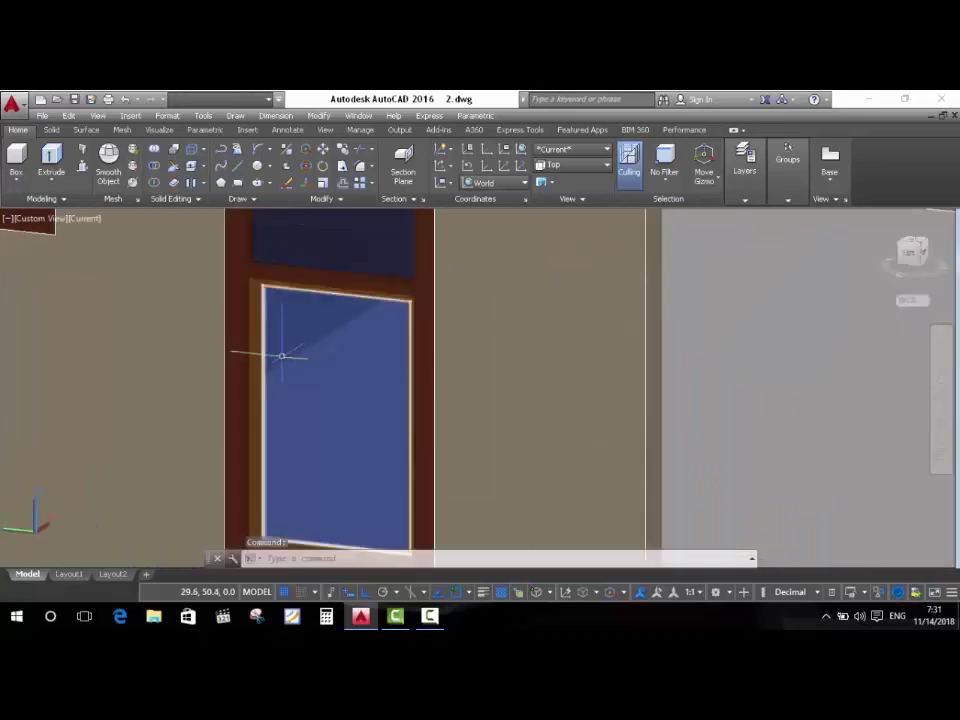
{"action": "scroll", "coordinate": [305, 360], "scroll_direction": "down", "scroll_amount": 2}
{"action": "scroll", "coordinate": [300, 345], "scroll_direction": "up", "scroll_amount": 2}
{"action": "scroll", "coordinate": [291, 318], "scroll_direction": "up", "scroll_amount": 3}
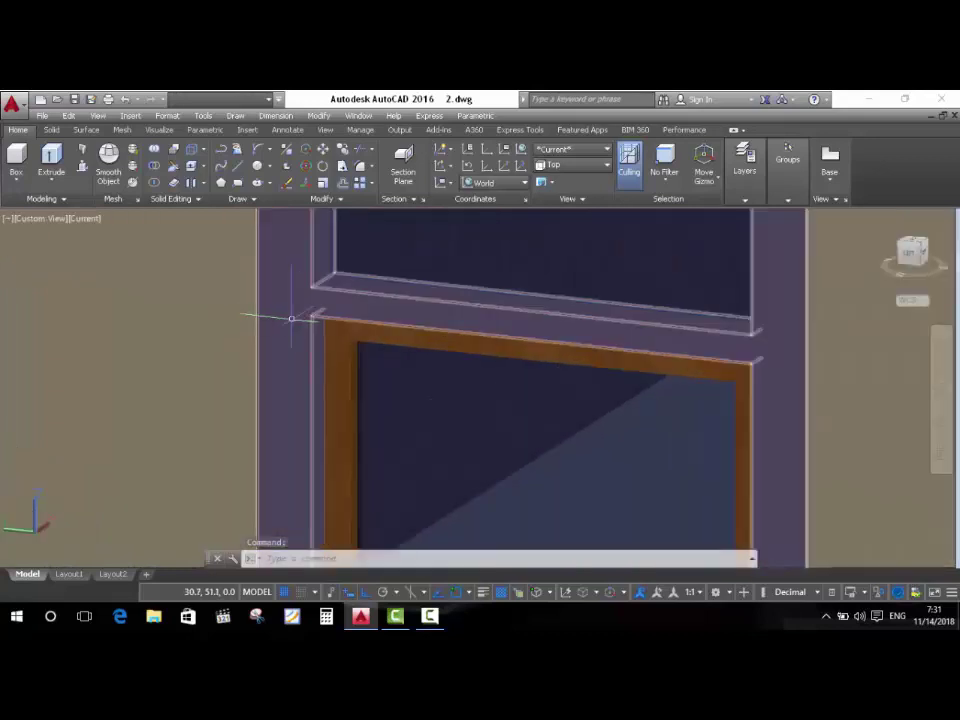
{"action": "scroll", "coordinate": [303, 392], "scroll_direction": "down", "scroll_amount": 1}
{"action": "scroll", "coordinate": [272, 341], "scroll_direction": "down", "scroll_amount": 2}
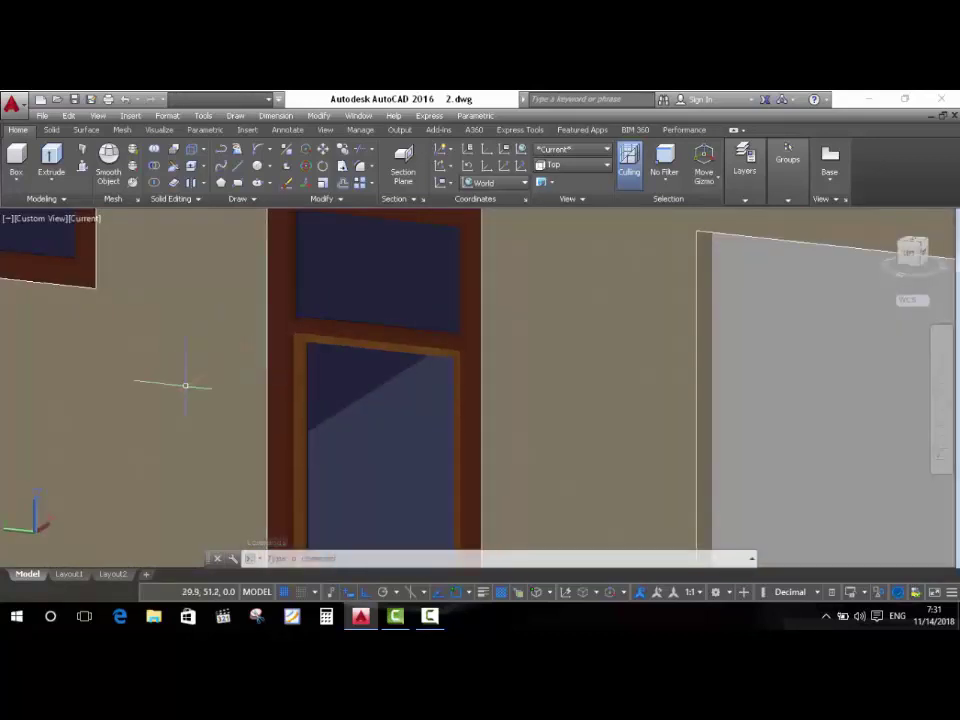
{"action": "mouse_move", "coordinate": [185, 385]}
{"action": "middle_mouse_down", "text": "shift"}
{"action": "mouse_move", "coordinate": [204, 364]}
{"action": "mouse_move", "coordinate": [174, 379]}
{"action": "mouse_move", "coordinate": [178, 401]}
{"action": "middle_mouse_up", "text": "shift"}
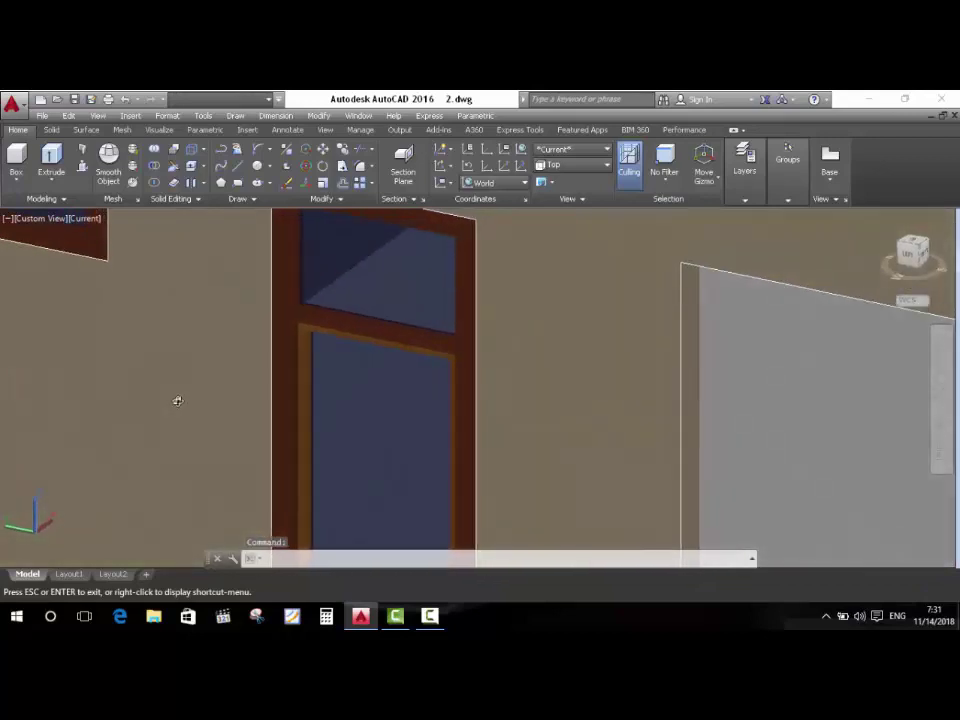
Open the Materials Browser and show the Autodesk Library's Glass materials.
{"action": "left_click", "coordinate": [159, 131]}
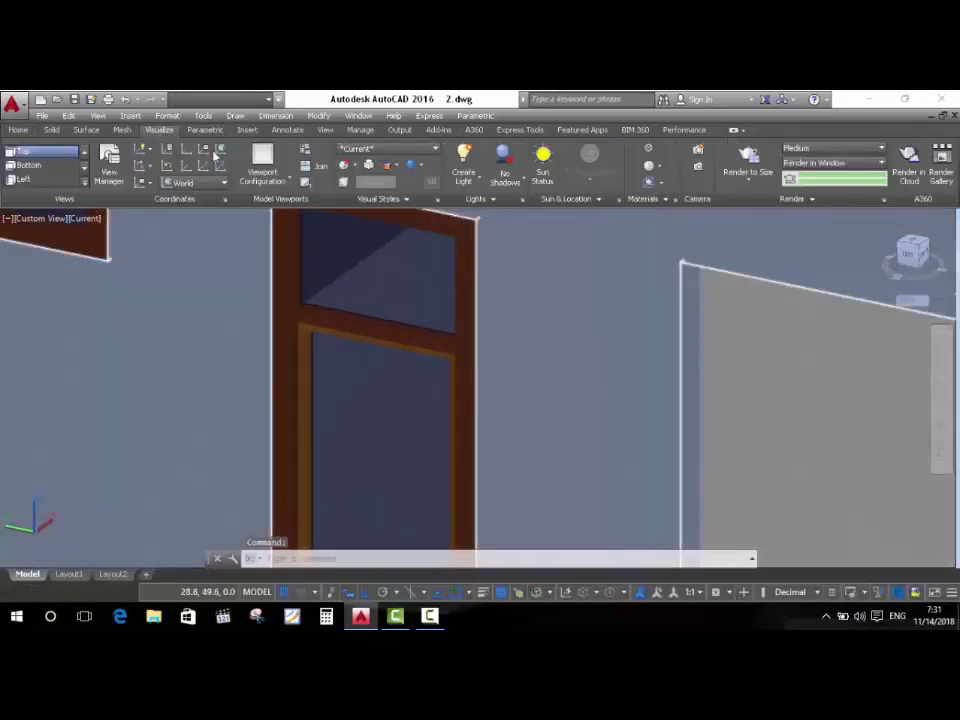
{"action": "left_click", "coordinate": [650, 151]}
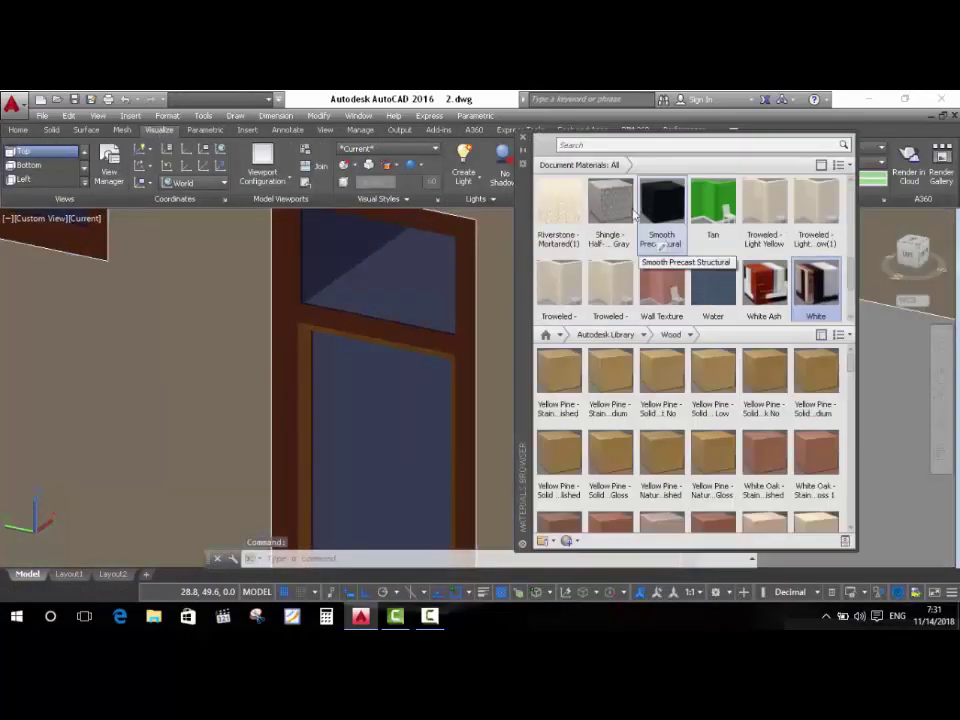
{"action": "left_click", "coordinate": [645, 336]}
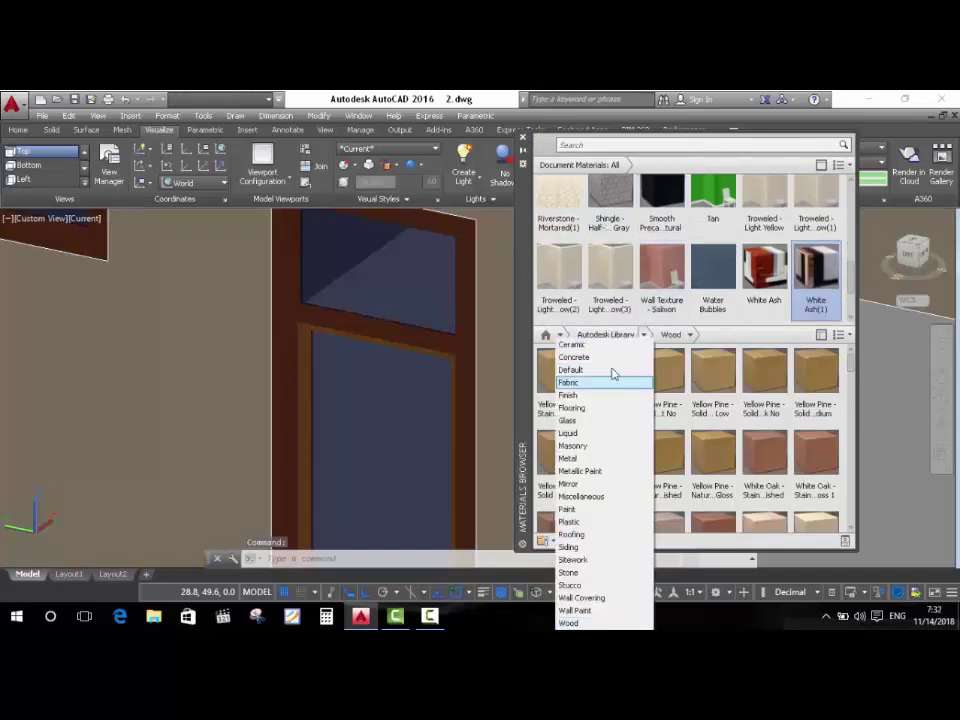
{"action": "left_click", "coordinate": [569, 421]}
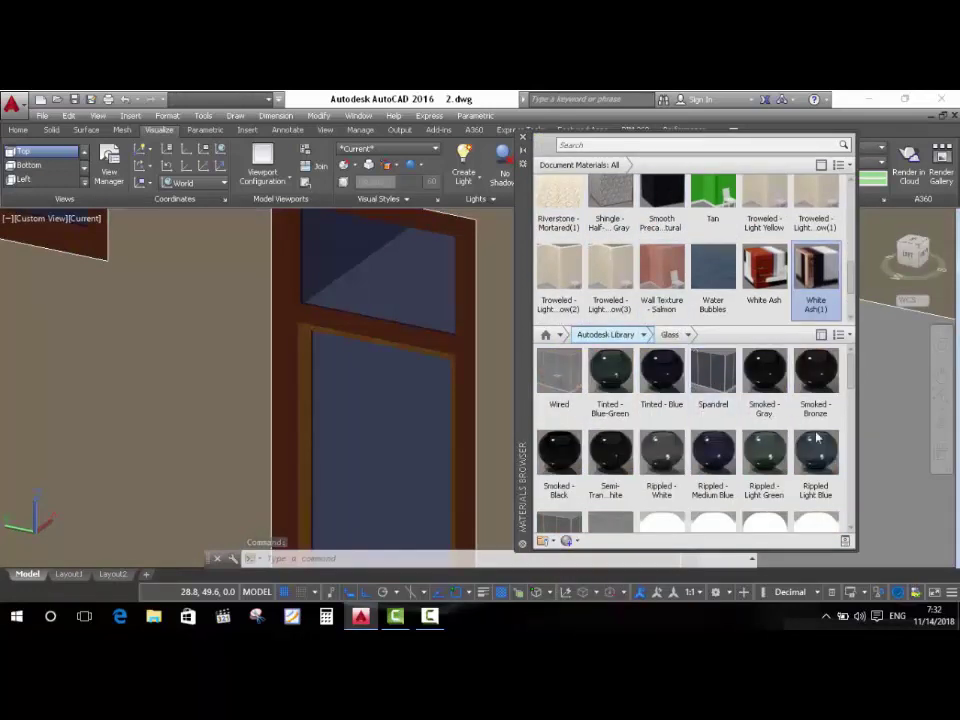
{"action": "scroll", "coordinate": [677, 447], "scroll_direction": "down", "scroll_amount": 2}
{"action": "scroll", "coordinate": [690, 460], "scroll_direction": "down", "scroll_amount": 3}
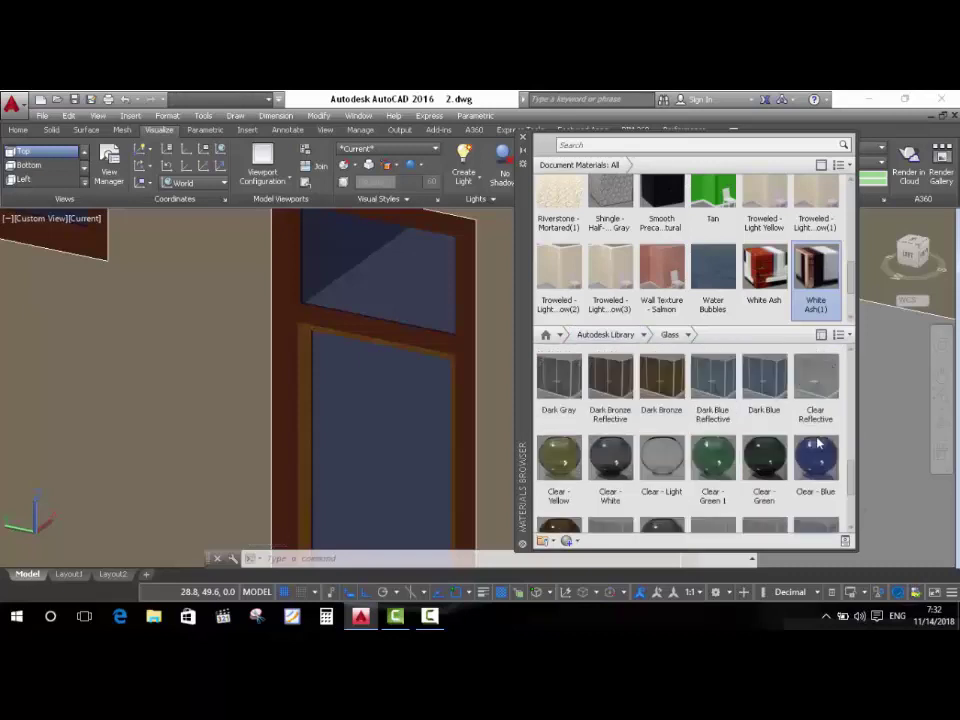
{"action": "scroll", "coordinate": [711, 505], "scroll_direction": "down", "scroll_amount": 3}
{"action": "scroll", "coordinate": [706, 468], "scroll_direction": "up", "scroll_amount": 4}
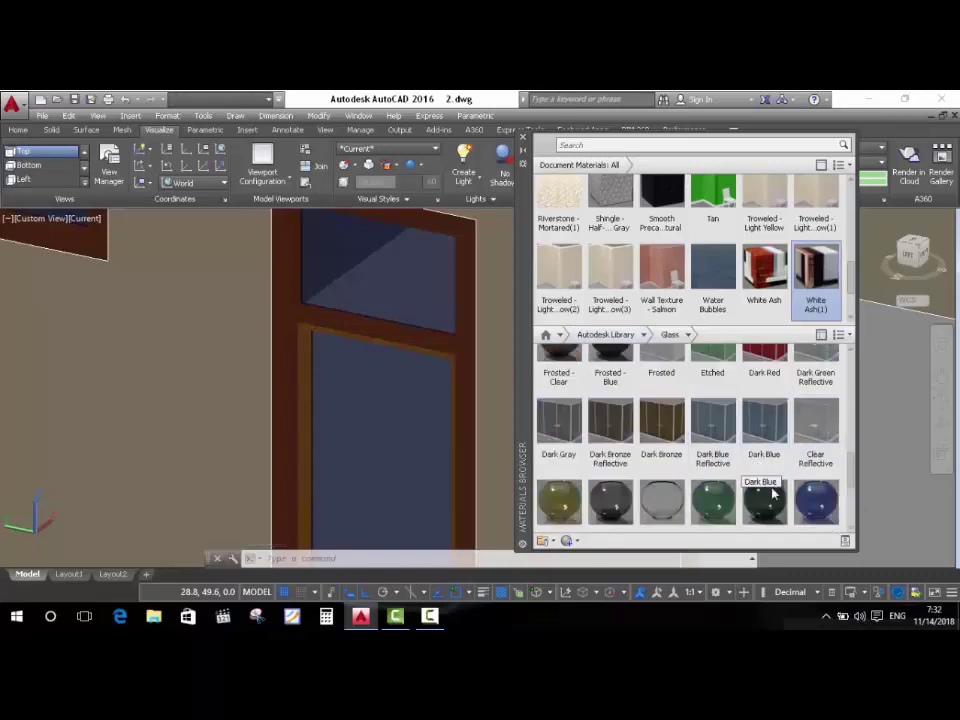
{"action": "scroll", "coordinate": [818, 490], "scroll_direction": "down", "scroll_amount": 1}
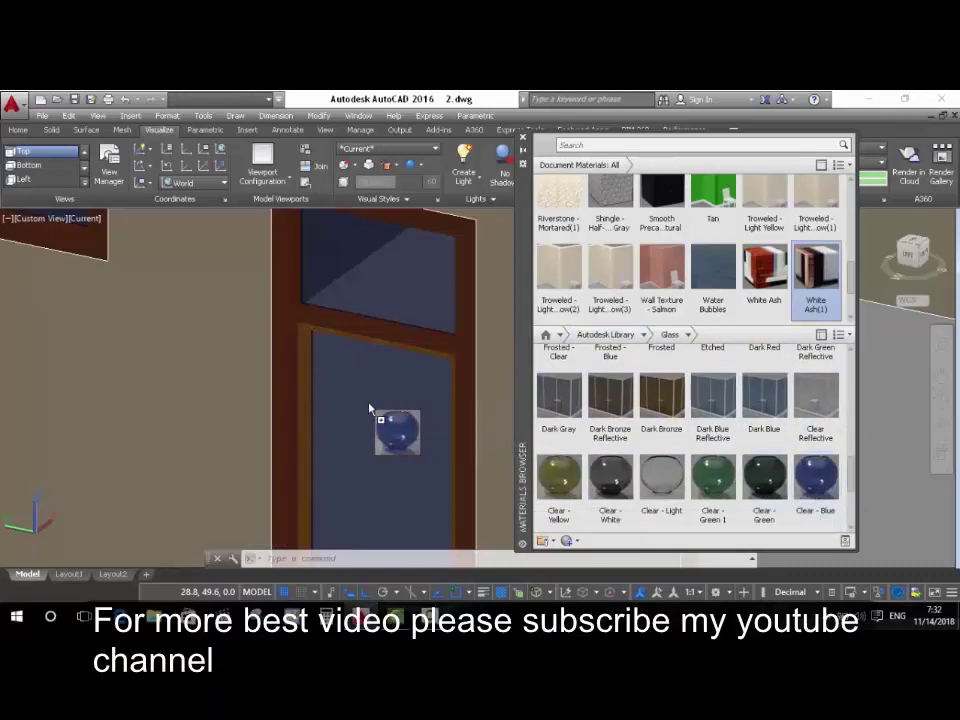
Apply Clear - Blue and Clear - Green 1 glass to the door panes.
{"action": "left_click_drag", "start_coordinate": [818, 490], "coordinate": [370, 407]}
{"action": "left_click_drag", "start_coordinate": [756, 471], "coordinate": [385, 267]}
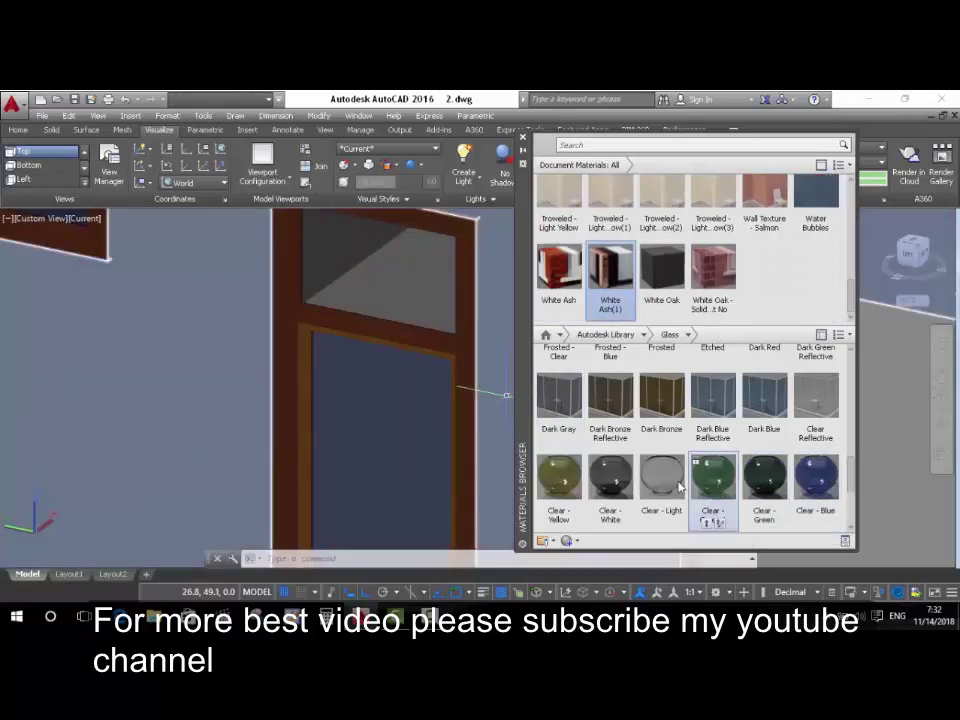
{"action": "left_click_drag", "start_coordinate": [680, 487], "coordinate": [354, 439]}
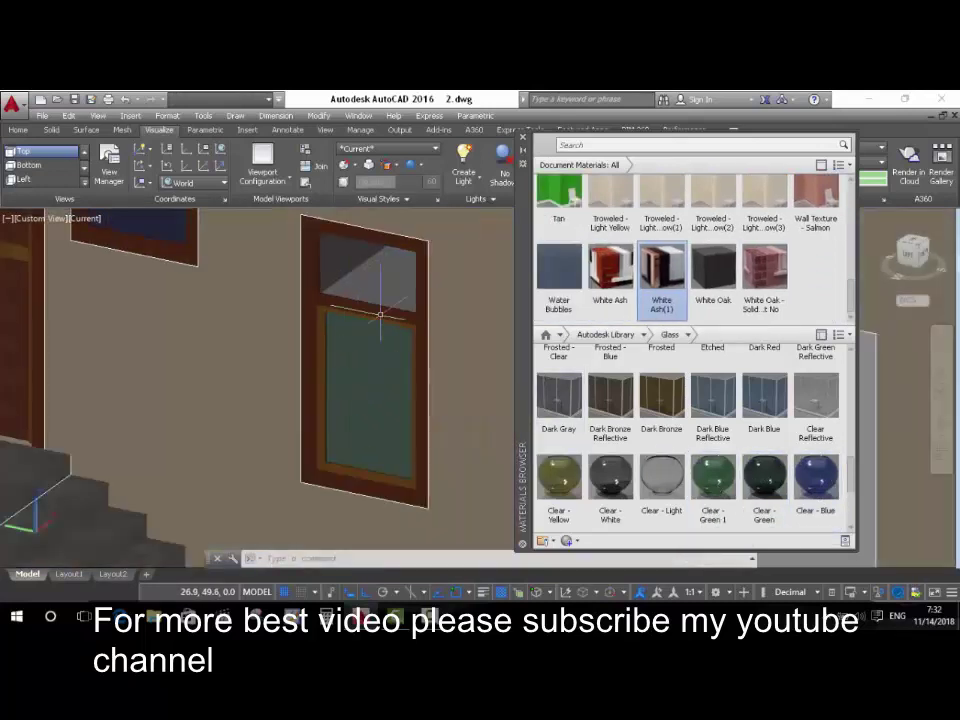
Apply Dark Blue Reflective glass to the window panes.
{"action": "scroll", "coordinate": [380, 314], "scroll_direction": "down", "scroll_amount": 3}
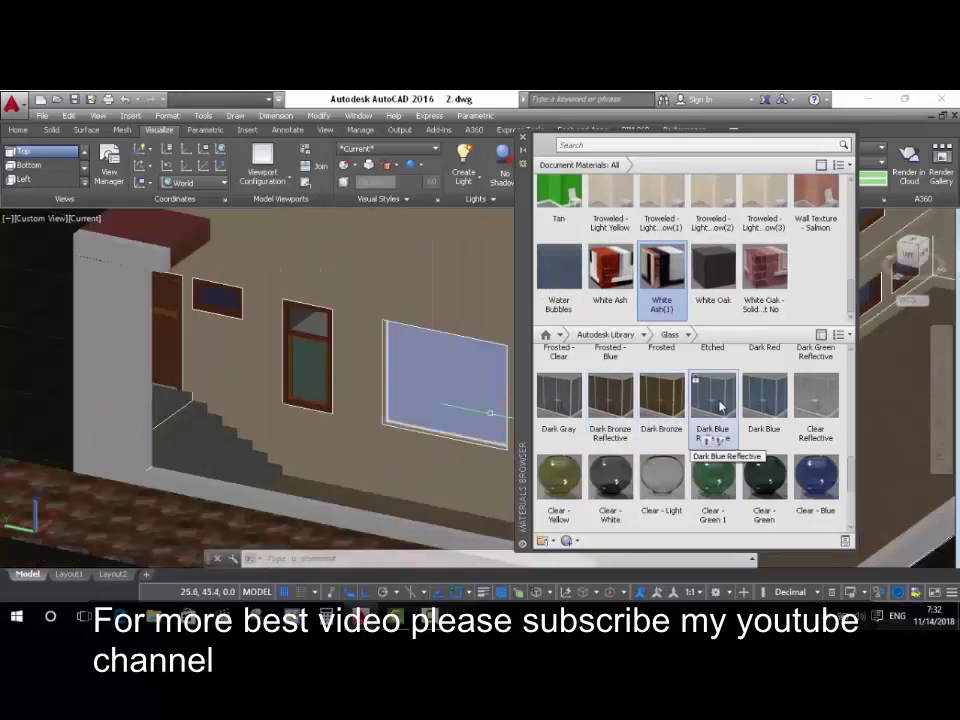
{"action": "mouse_move", "coordinate": [720, 405]}
{"action": "left_mouse_down"}
{"action": "mouse_move", "coordinate": [352, 356]}
{"action": "mouse_move", "coordinate": [310, 368]}
{"action": "left_mouse_up"}
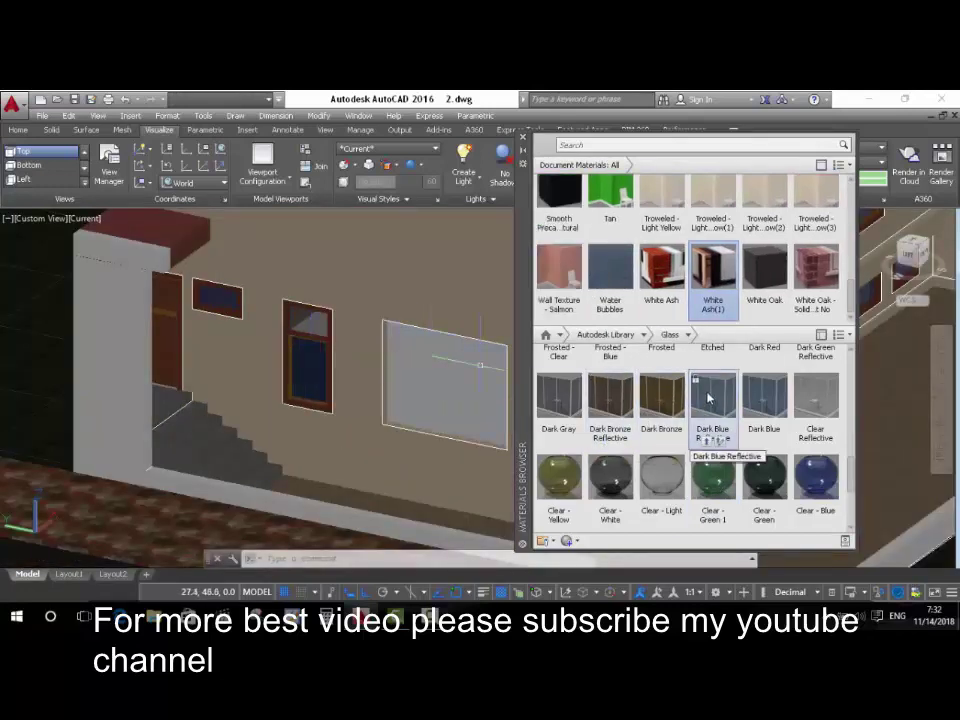
{"action": "left_click_drag", "start_coordinate": [713, 405], "coordinate": [307, 330]}
{"action": "scroll", "coordinate": [300, 360], "scroll_direction": "down", "scroll_amount": 2}
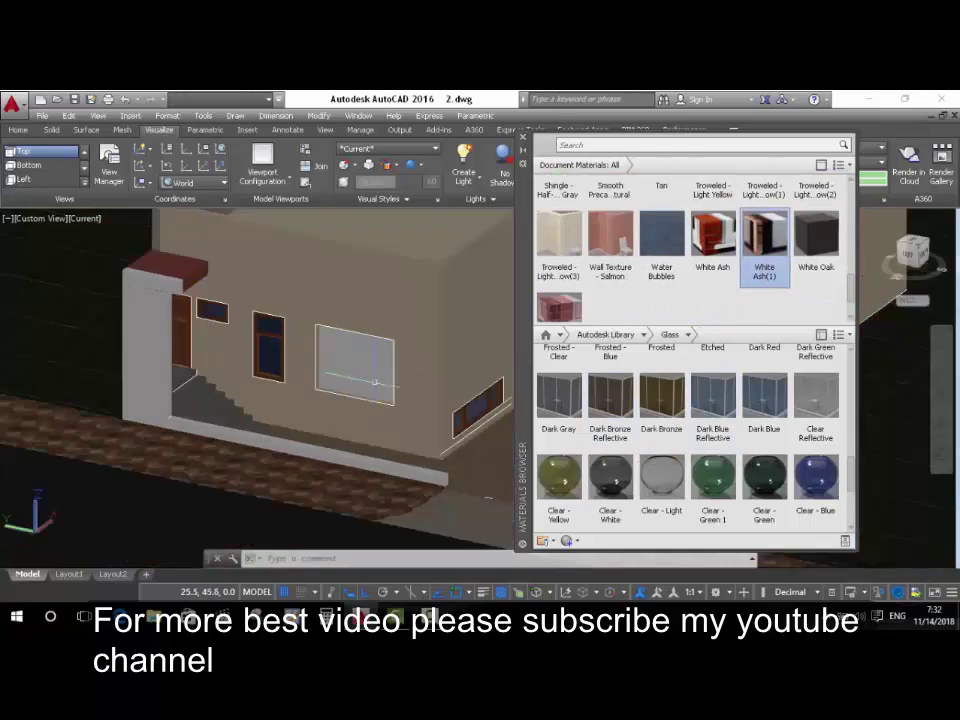
{"action": "scroll", "coordinate": [288, 397], "scroll_direction": "up", "scroll_amount": 4}
{"action": "scroll", "coordinate": [287, 397], "scroll_direction": "up", "scroll_amount": 2}
{"action": "scroll", "coordinate": [321, 390], "scroll_direction": "down", "scroll_amount": 1}
{"action": "scroll", "coordinate": [611, 285], "scroll_direction": "down", "scroll_amount": 2}
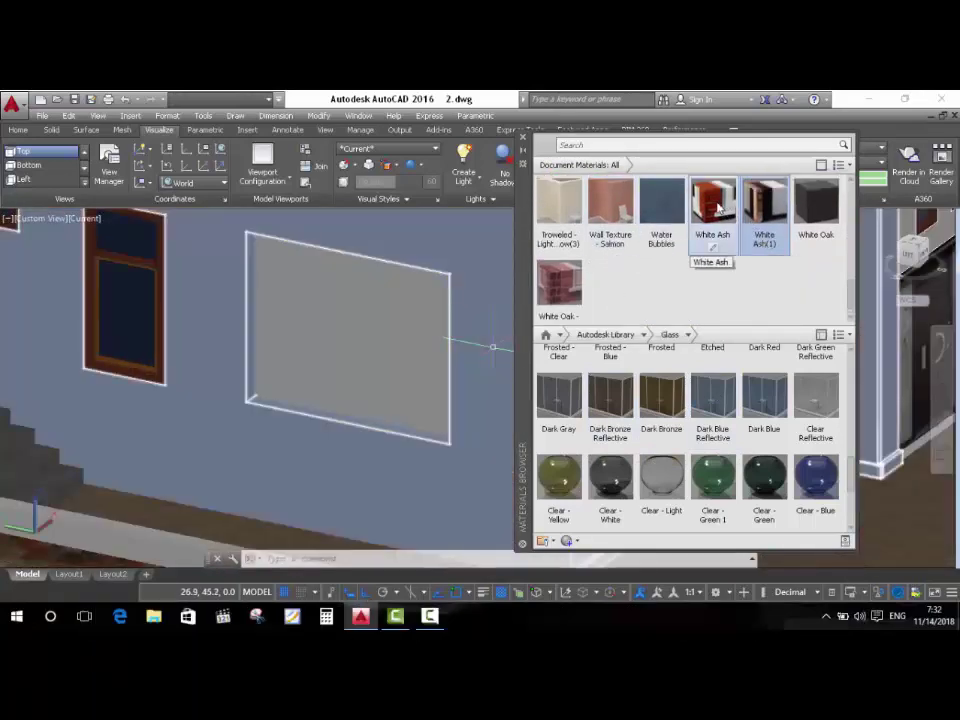
Add two White Oak copies from the Wood library and open White Oak(2) for editing.
{"action": "left_click", "coordinate": [646, 336]}
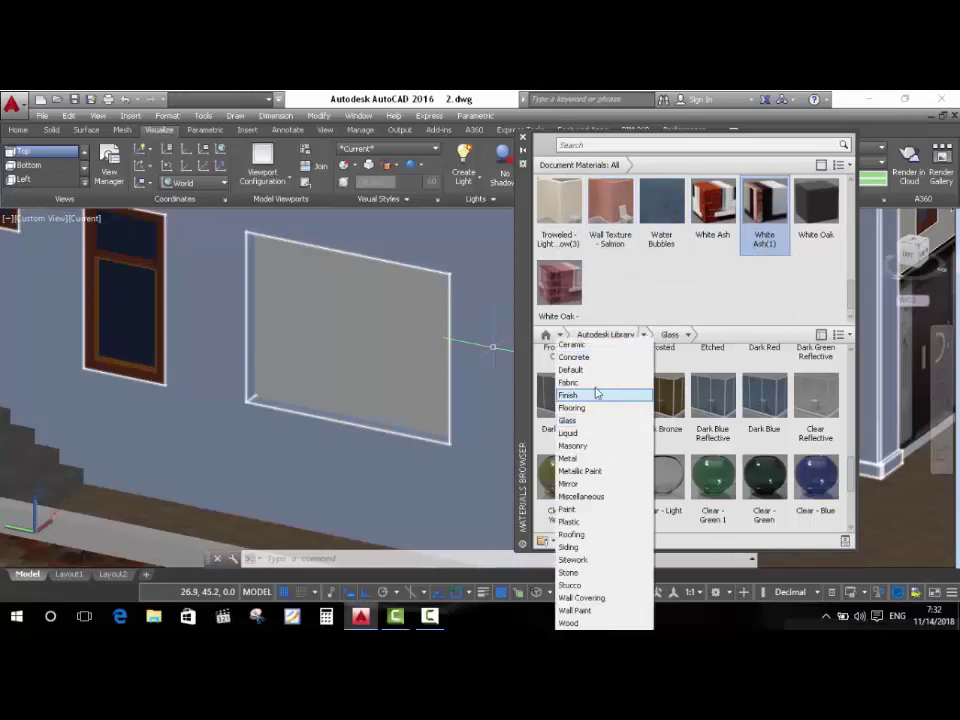
{"action": "left_click", "coordinate": [572, 623]}
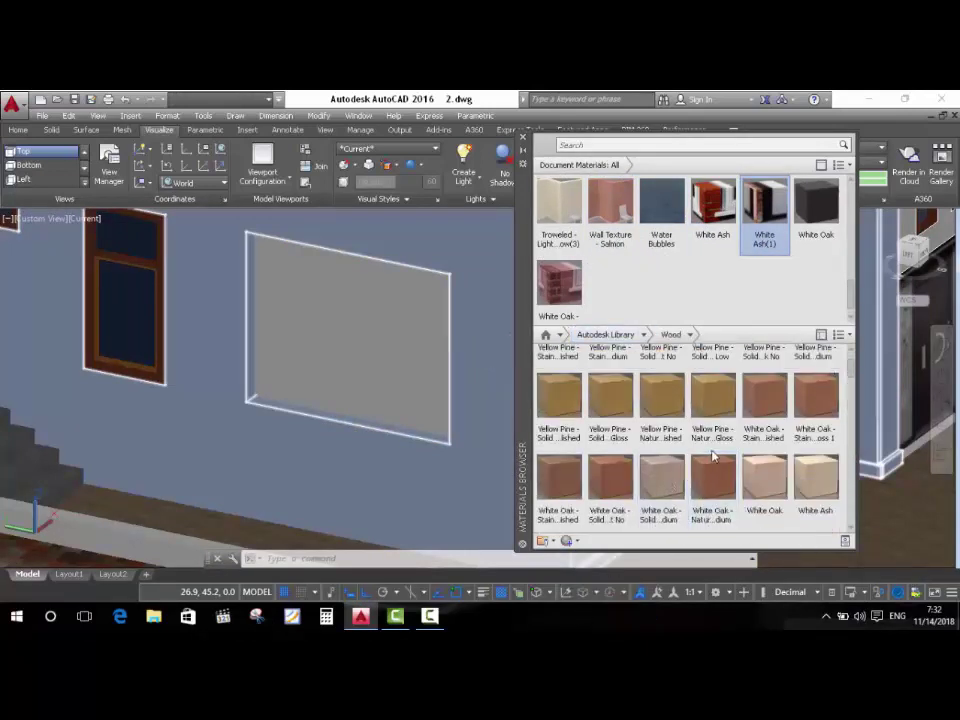
{"action": "scroll", "coordinate": [642, 443], "scroll_direction": "up", "scroll_amount": 1}
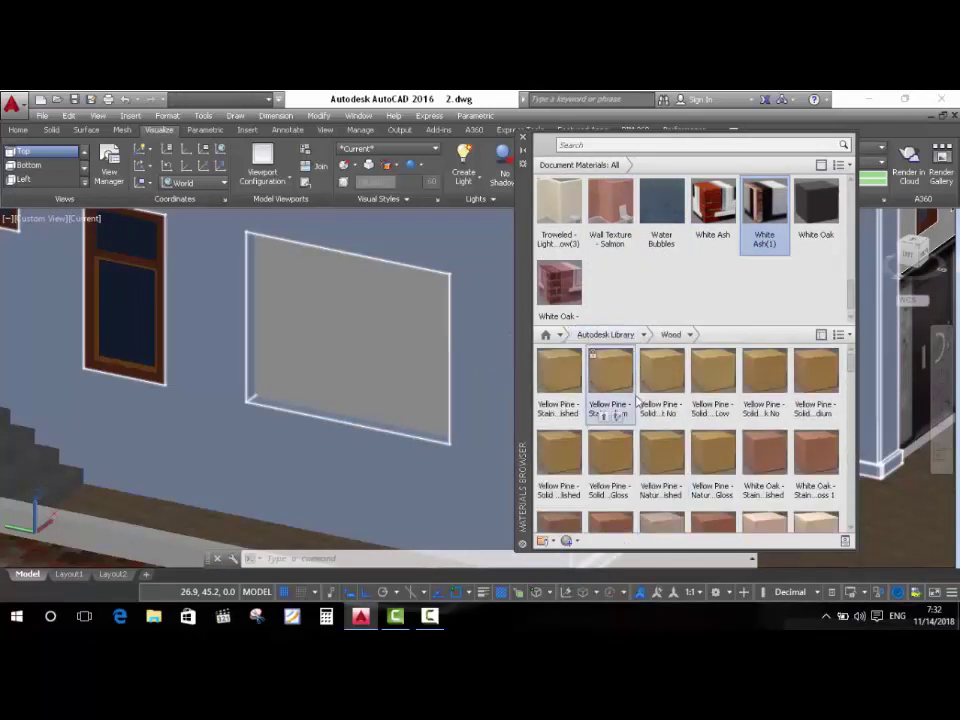
{"action": "scroll", "coordinate": [760, 467], "scroll_direction": "down", "scroll_amount": 3}
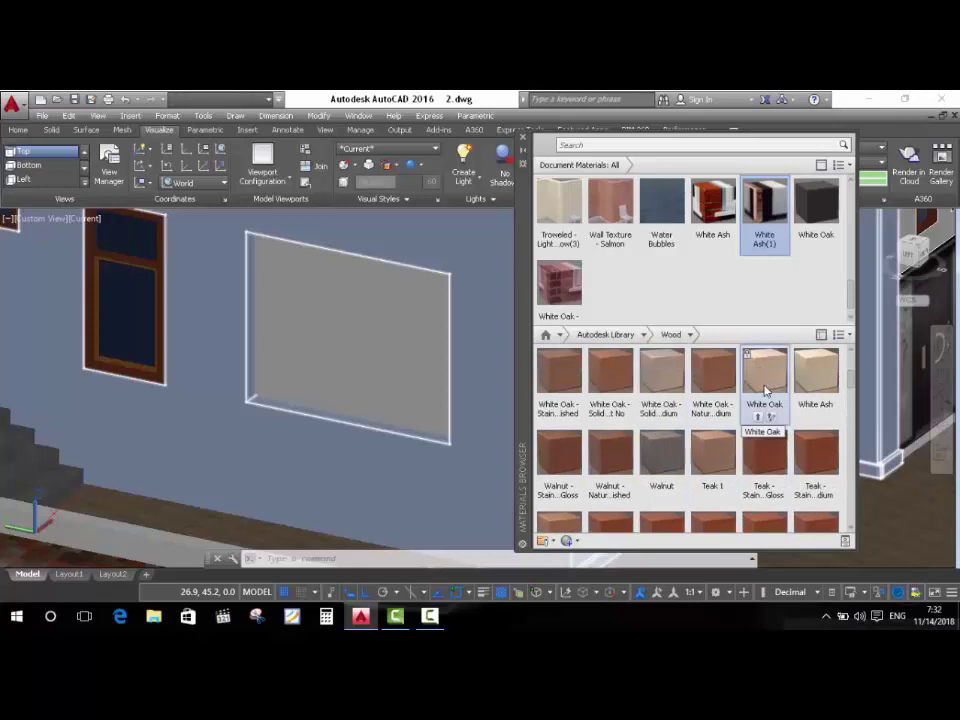
{"action": "left_click_drag", "start_coordinate": [752, 302], "coordinate": [754, 300]}
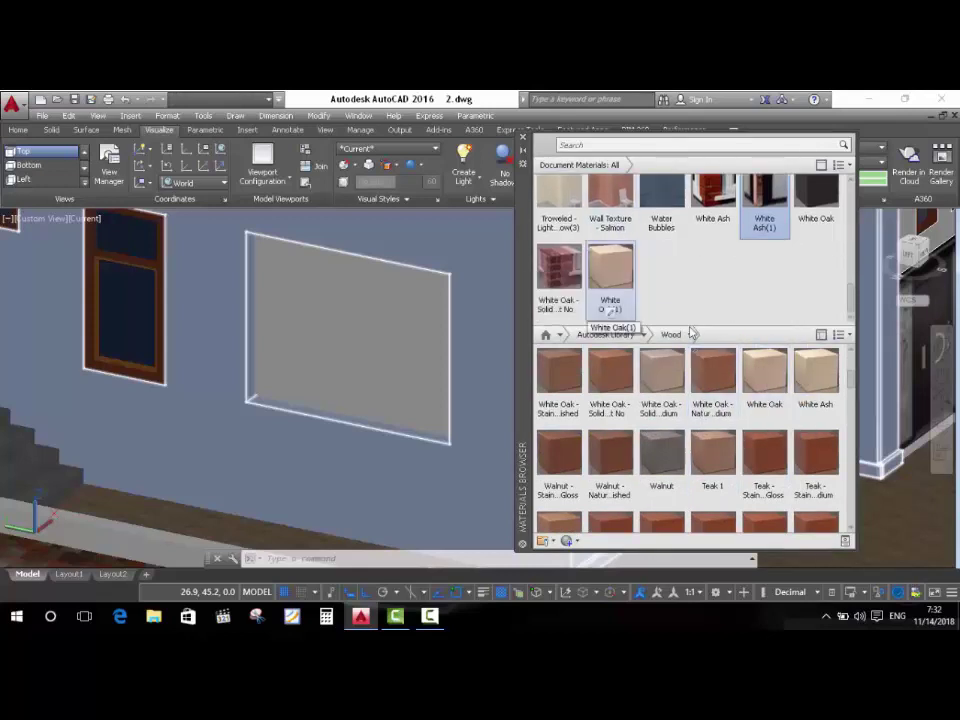
{"action": "left_click_drag", "start_coordinate": [758, 418], "coordinate": [643, 310]}
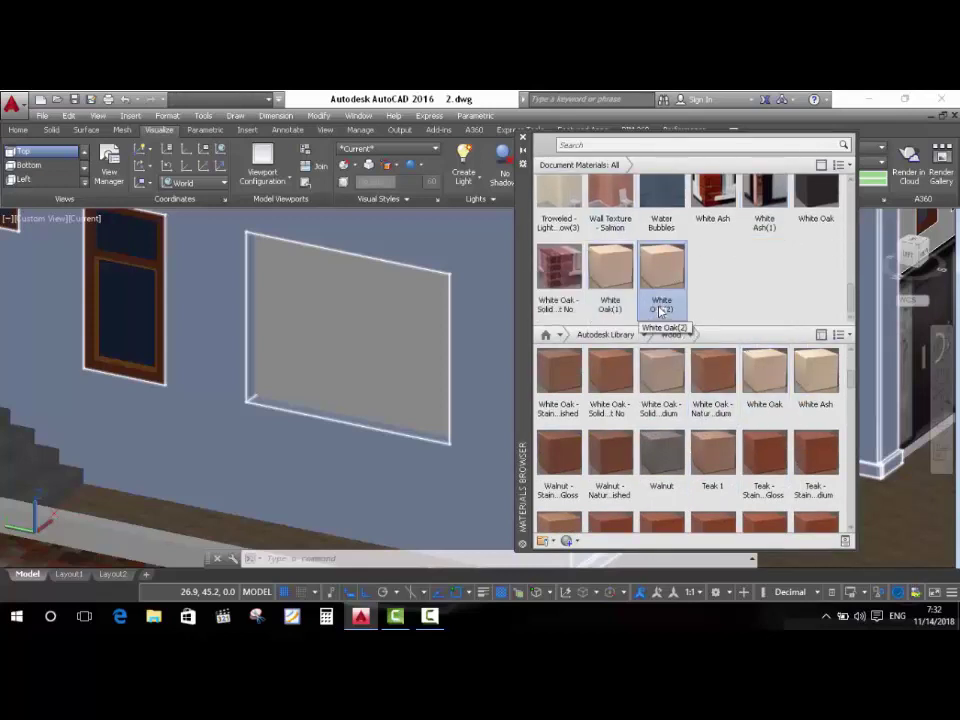
{"action": "double_click", "coordinate": [657, 278]}
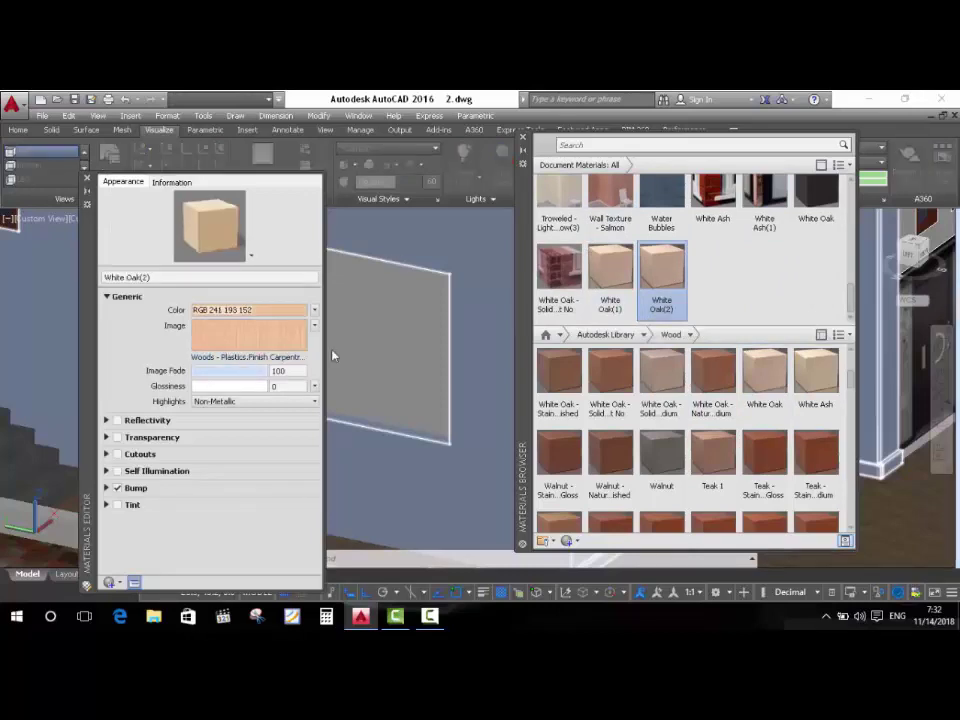
Load georgian-windows.jpg as White Oak(2)'s image, scaled to 2.5 wide by 2 high.
{"action": "left_click", "coordinate": [243, 358]}
{"action": "left_click_drag", "start_coordinate": [697, 251], "coordinate": [691, 321]}
{"action": "left_click", "coordinate": [487, 362]}
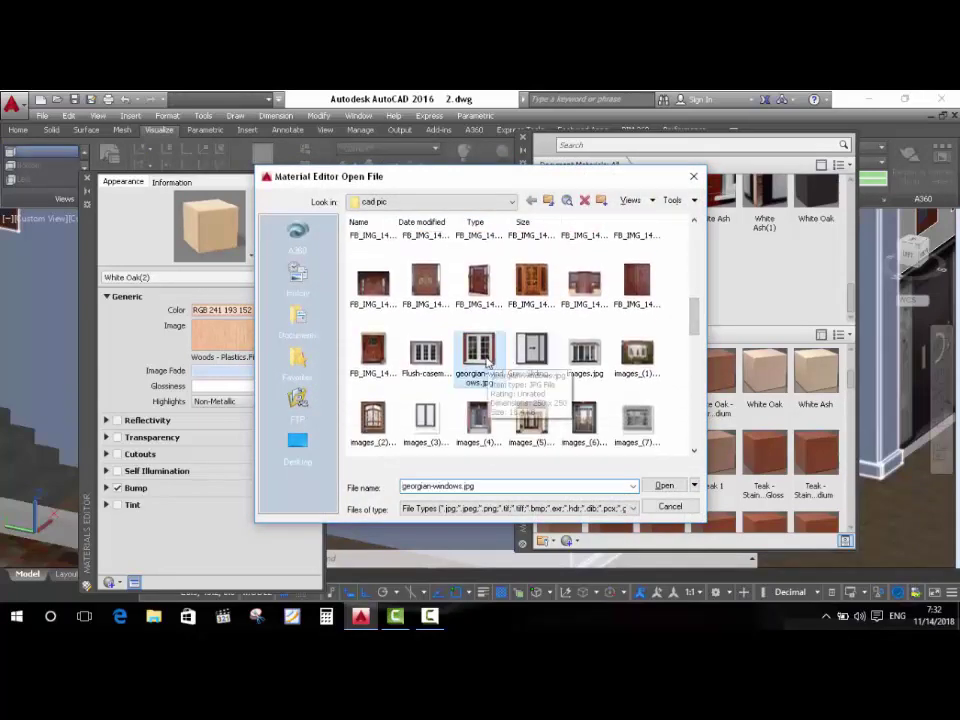
{"action": "left_click", "coordinate": [675, 489]}
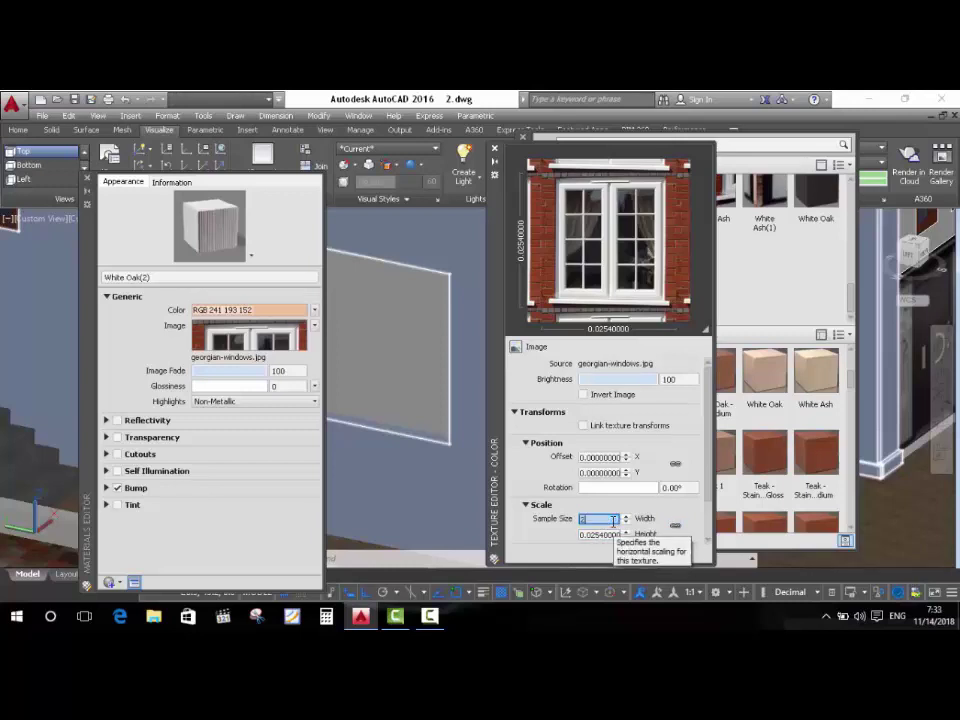
{"action": "left_click", "coordinate": [598, 534]}
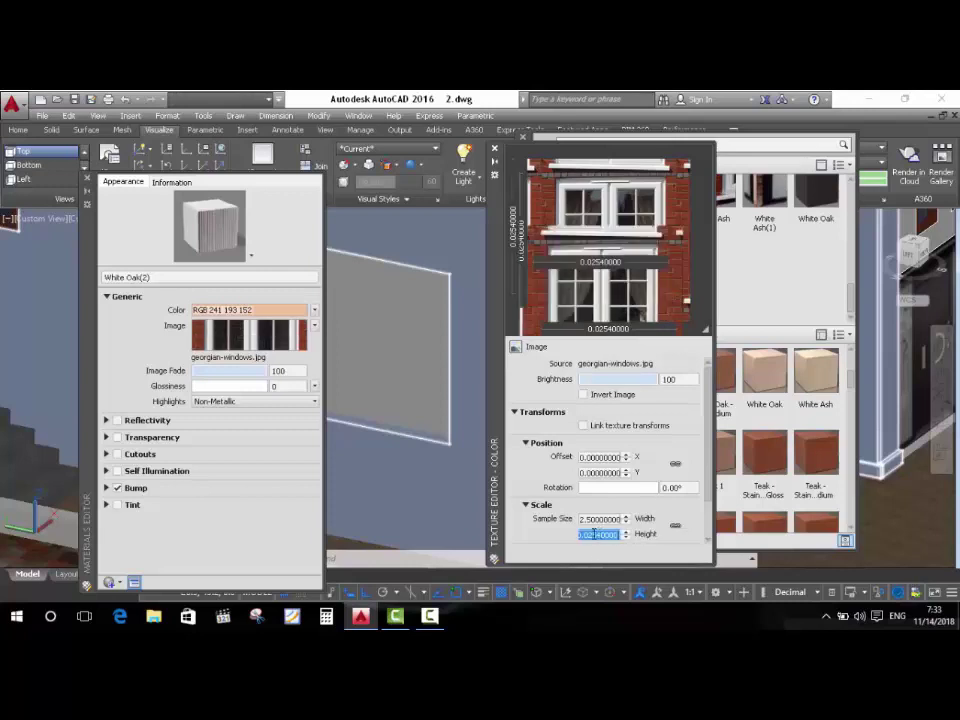
{"action": "type", "text": "2"}
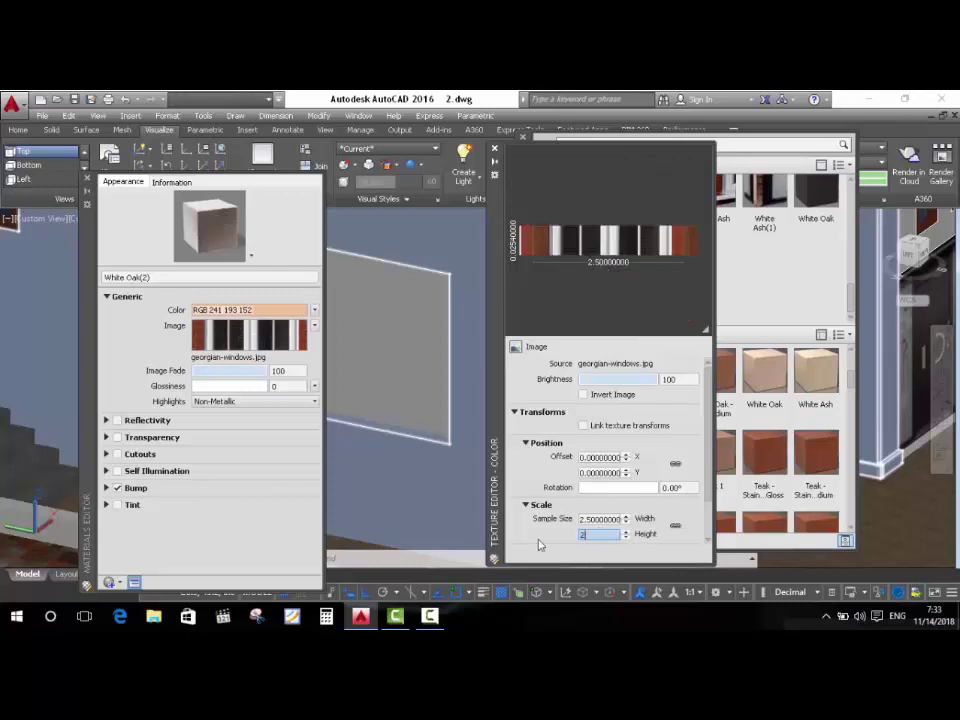
{"action": "key", "text": "Return"}
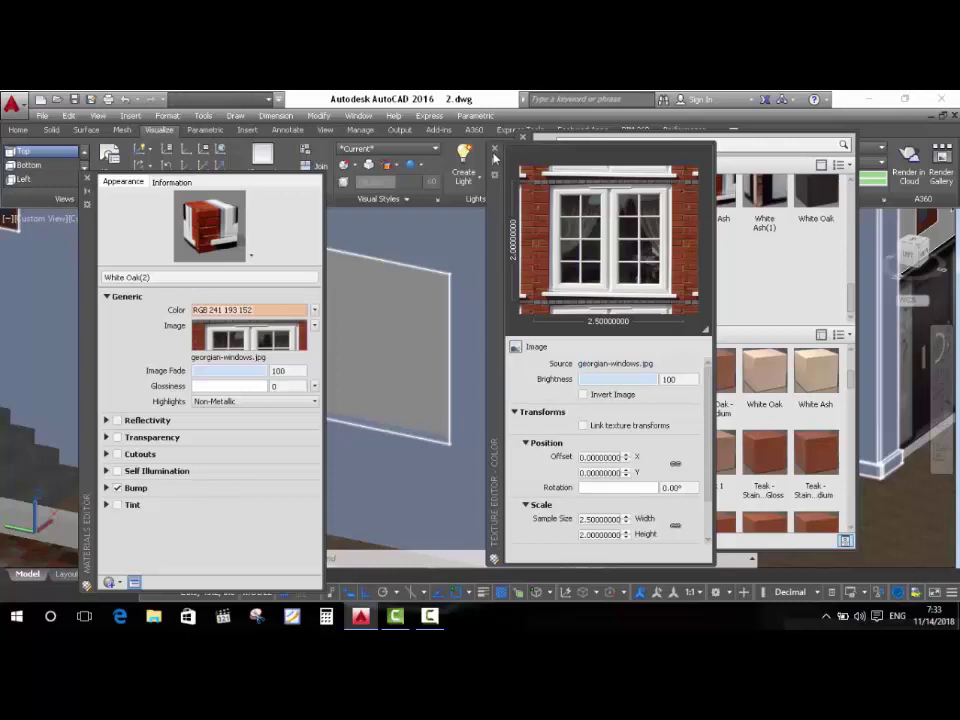
{"action": "left_click", "coordinate": [495, 148]}
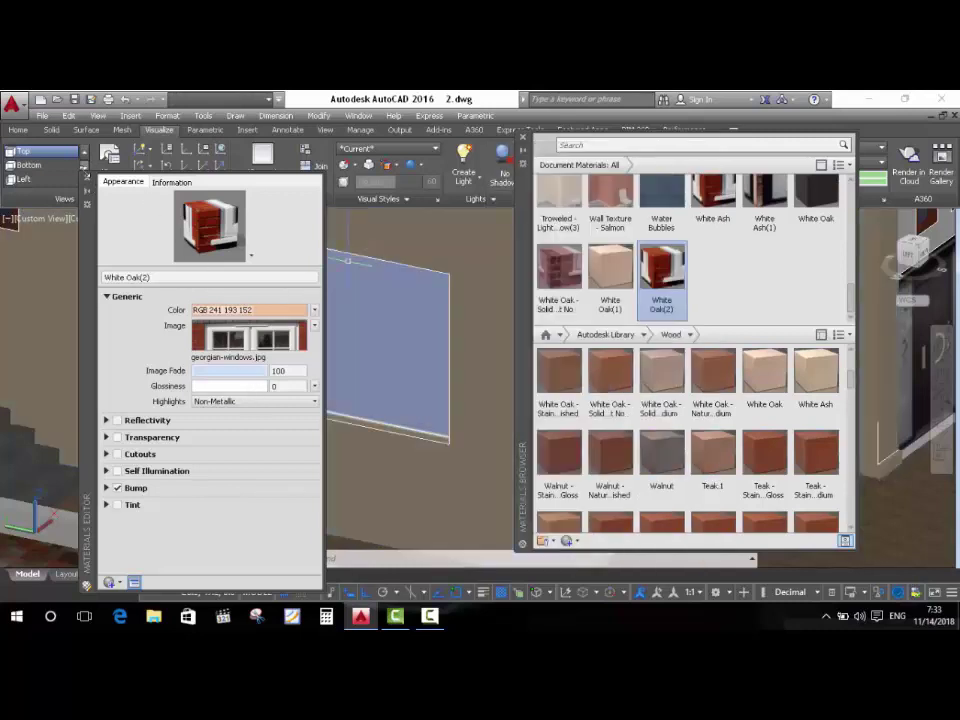
{"action": "left_click", "coordinate": [87, 183]}
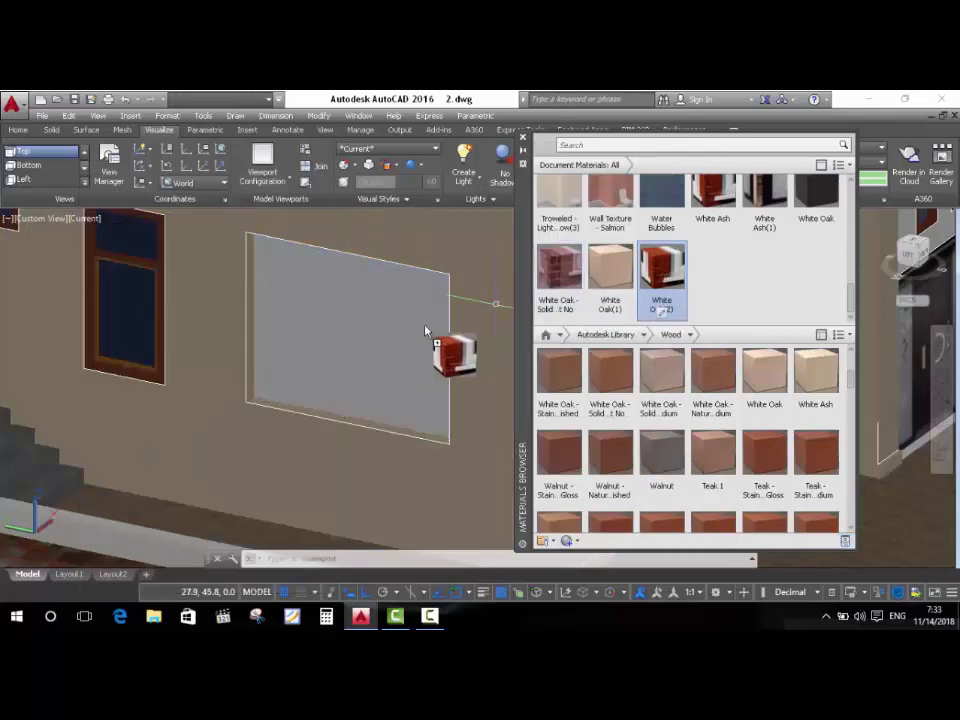
{"action": "left_click_drag", "start_coordinate": [425, 331], "coordinate": [394, 336]}
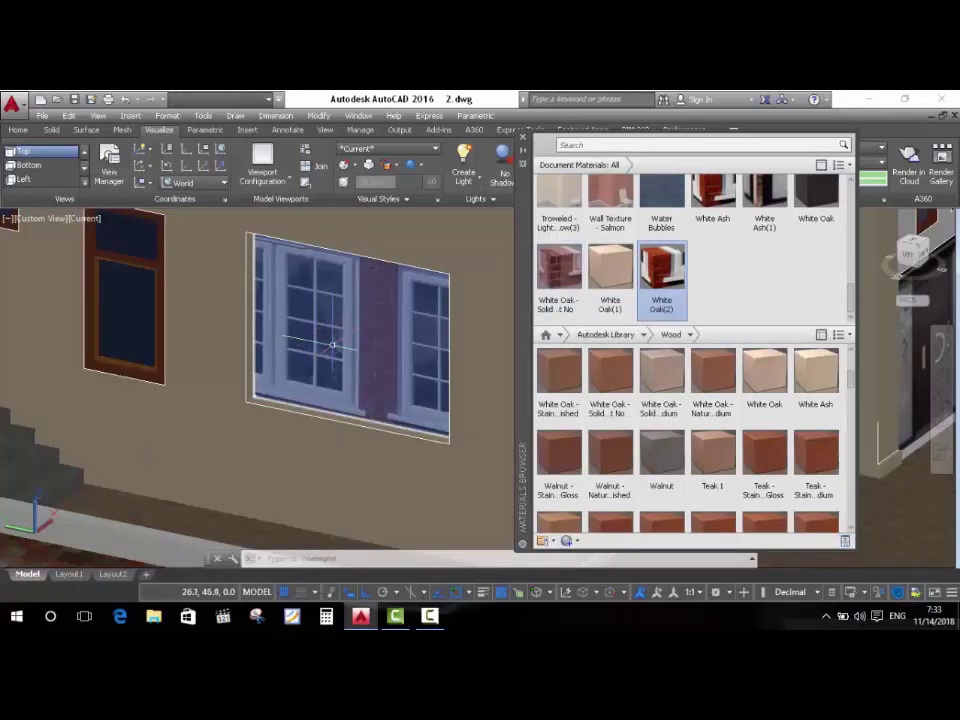
{"action": "scroll", "coordinate": [332, 345], "scroll_direction": "down", "scroll_amount": 3}
{"action": "scroll", "coordinate": [320, 340], "scroll_direction": "down", "scroll_amount": 1}
{"action": "scroll", "coordinate": [264, 404], "scroll_direction": "up", "scroll_amount": 4}
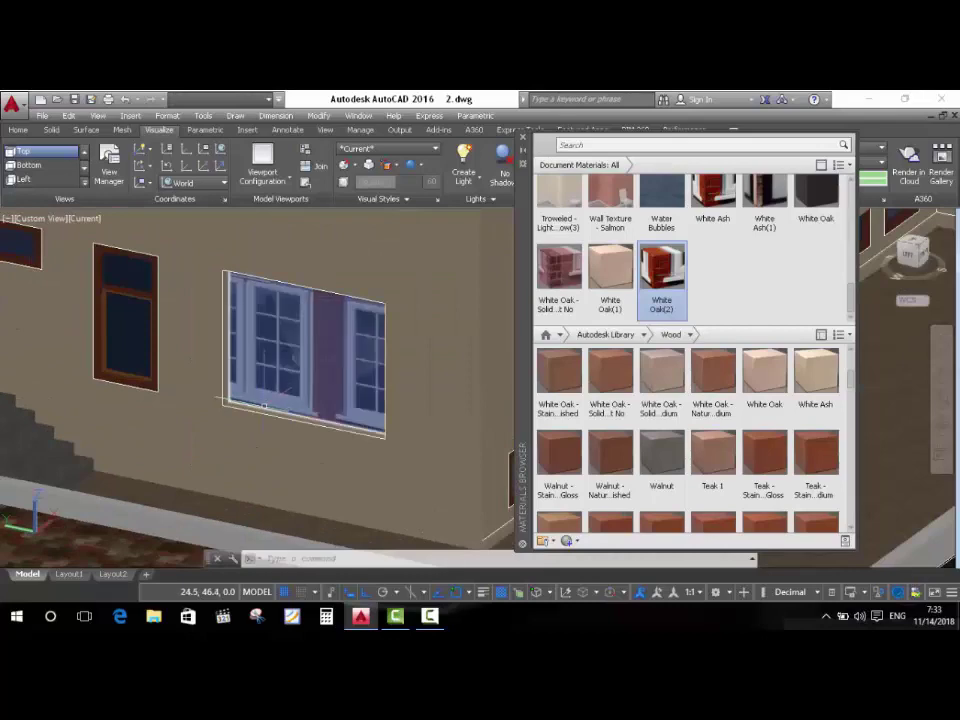
{"action": "scroll", "coordinate": [276, 398], "scroll_direction": "down", "scroll_amount": 4}
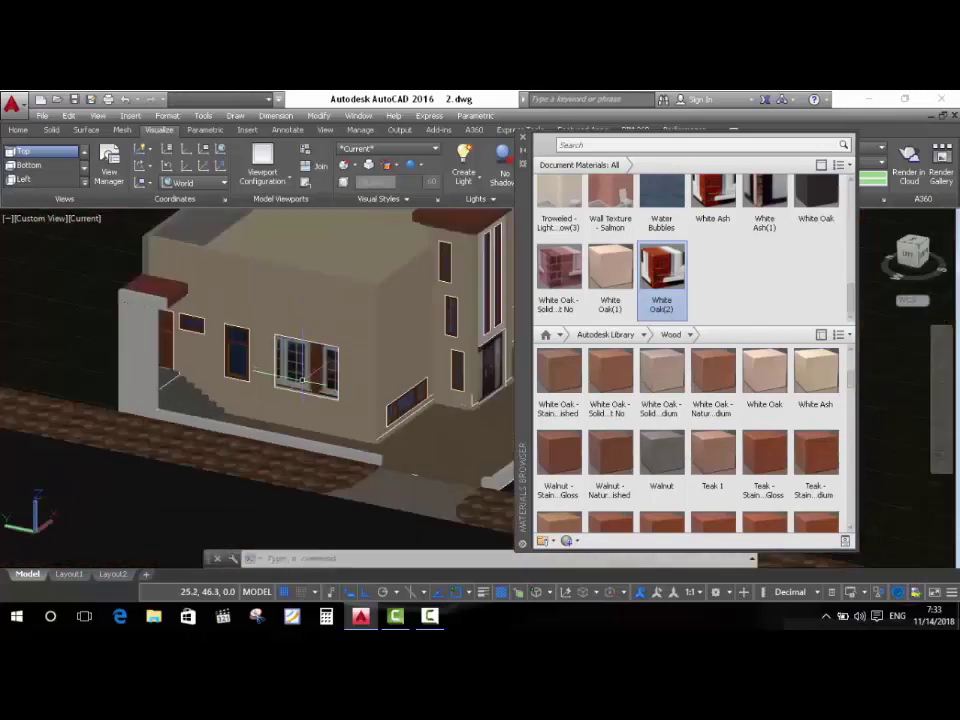
{"action": "scroll", "coordinate": [300, 368], "scroll_direction": "up", "scroll_amount": 5}
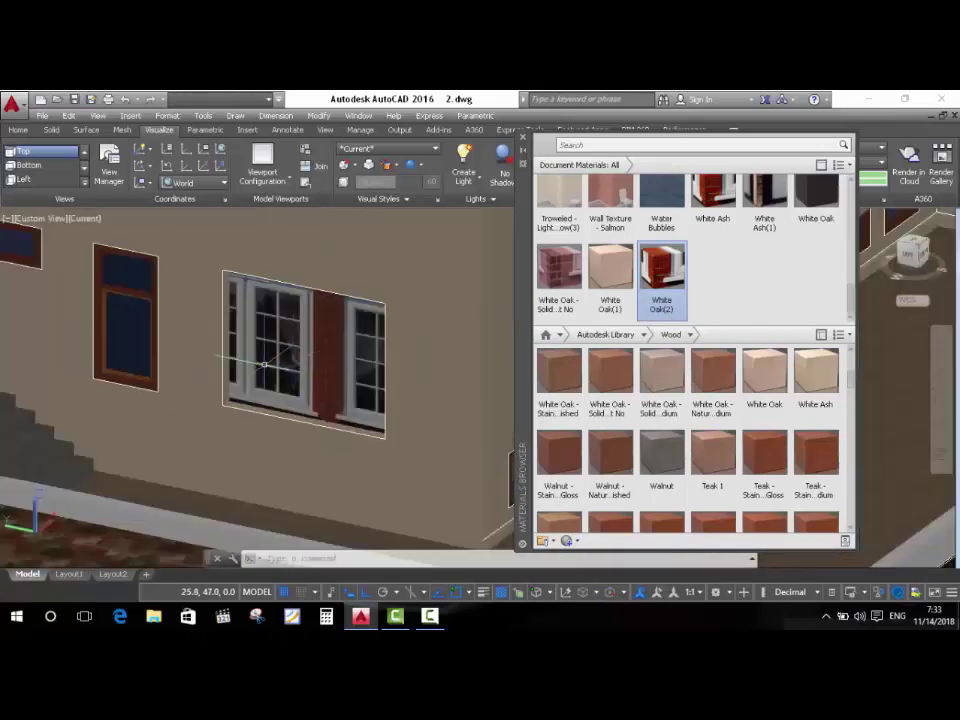
{"action": "scroll", "coordinate": [263, 360], "scroll_direction": "up", "scroll_amount": 1}
{"action": "scroll", "coordinate": [263, 360], "scroll_direction": "down", "scroll_amount": 4}
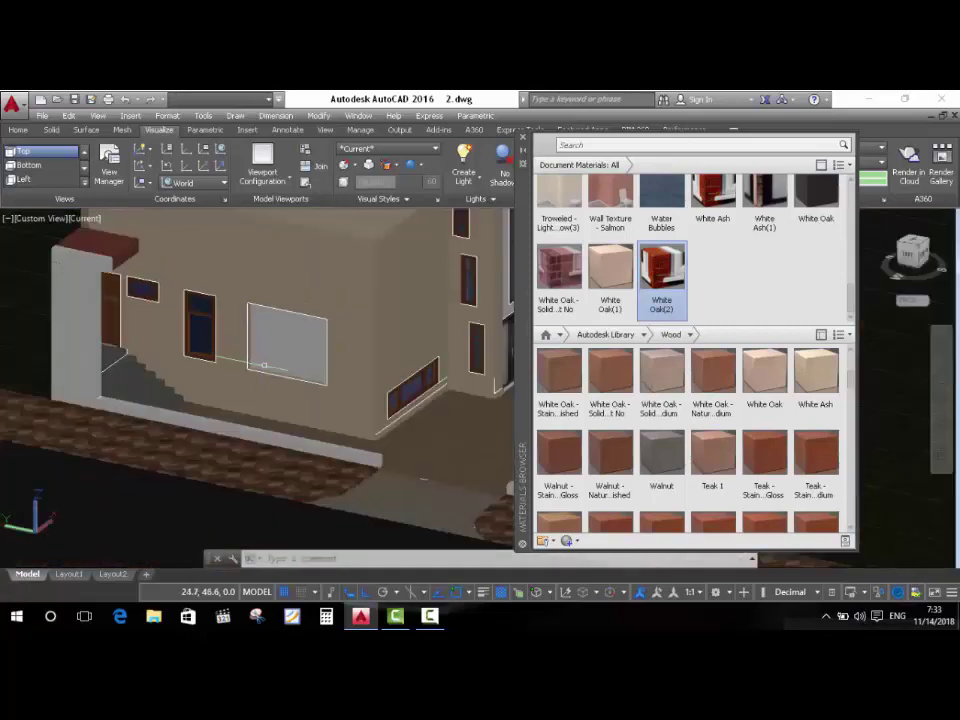
{"action": "scroll", "coordinate": [333, 360], "scroll_direction": "up", "scroll_amount": 2}
{"action": "scroll", "coordinate": [259, 383], "scroll_direction": "down", "scroll_amount": 2}
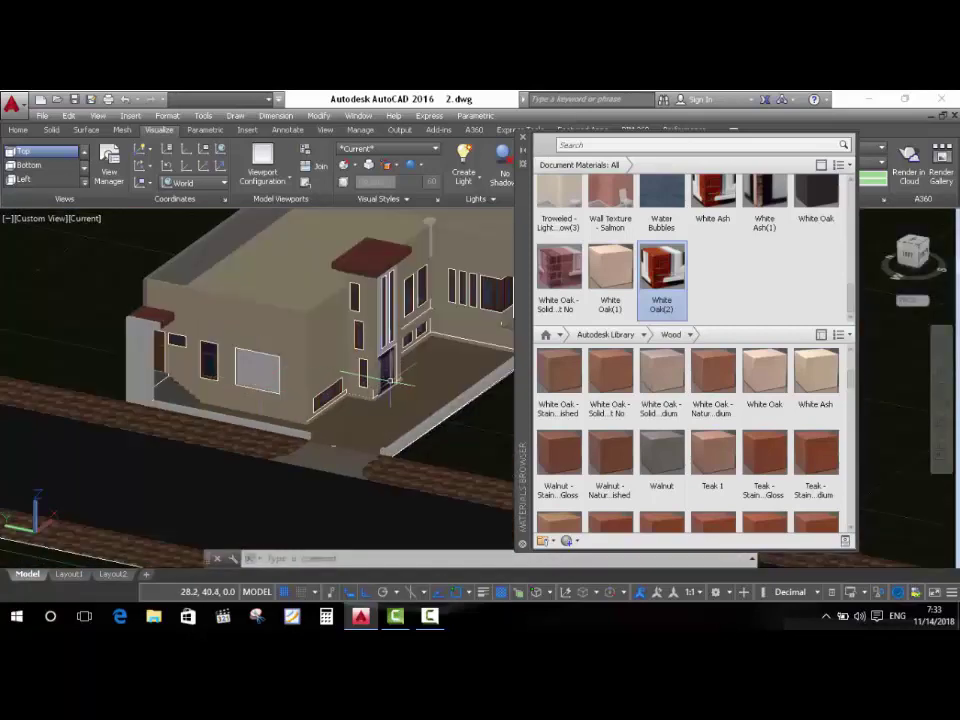
{"action": "scroll", "coordinate": [388, 382], "scroll_direction": "up", "scroll_amount": 3}
{"action": "scroll", "coordinate": [380, 372], "scroll_direction": "down", "scroll_amount": 2}
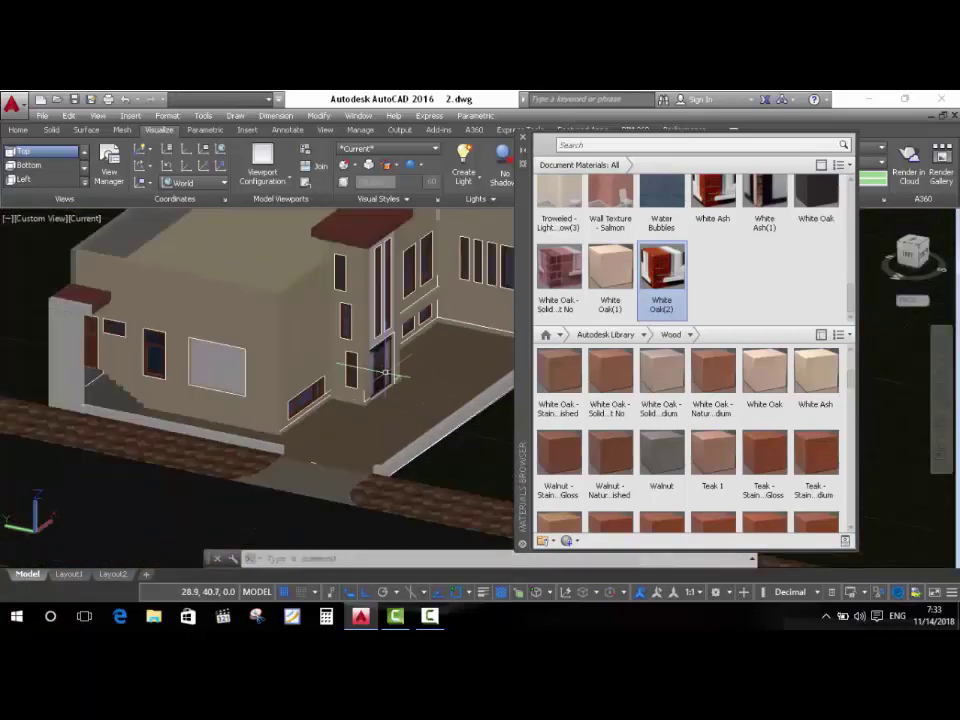
{"action": "scroll", "coordinate": [222, 368], "scroll_direction": "up", "scroll_amount": 2}
{"action": "scroll", "coordinate": [222, 368], "scroll_direction": "up", "scroll_amount": 2}
Move the window-image panel off the wall to a spot near the stairs.
{"action": "left_click", "coordinate": [220, 368]}
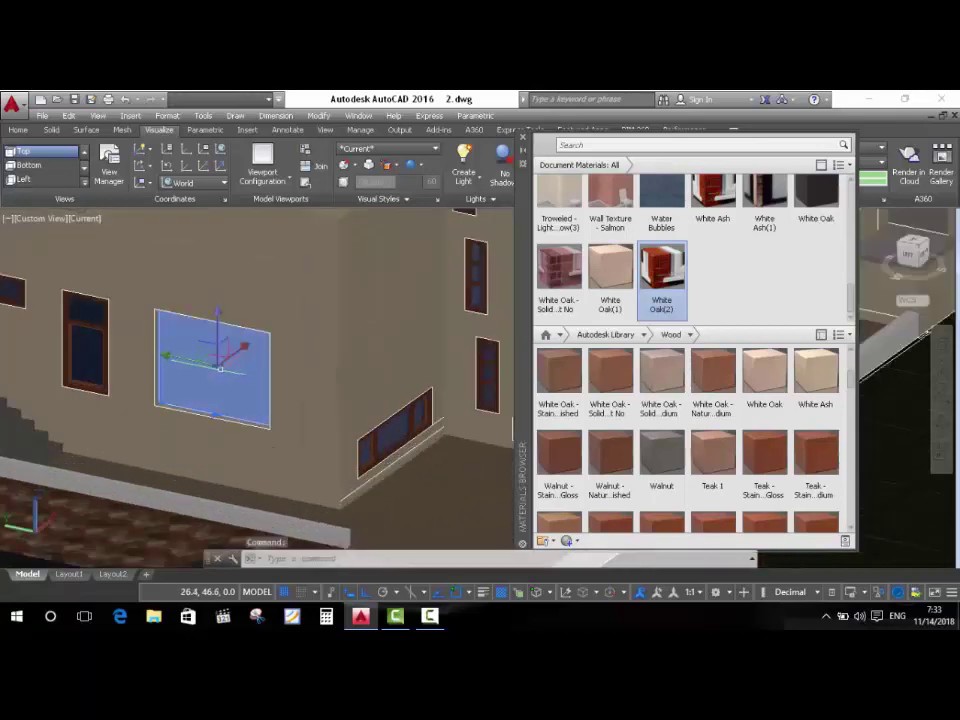
{"action": "left_click", "coordinate": [217, 362]}
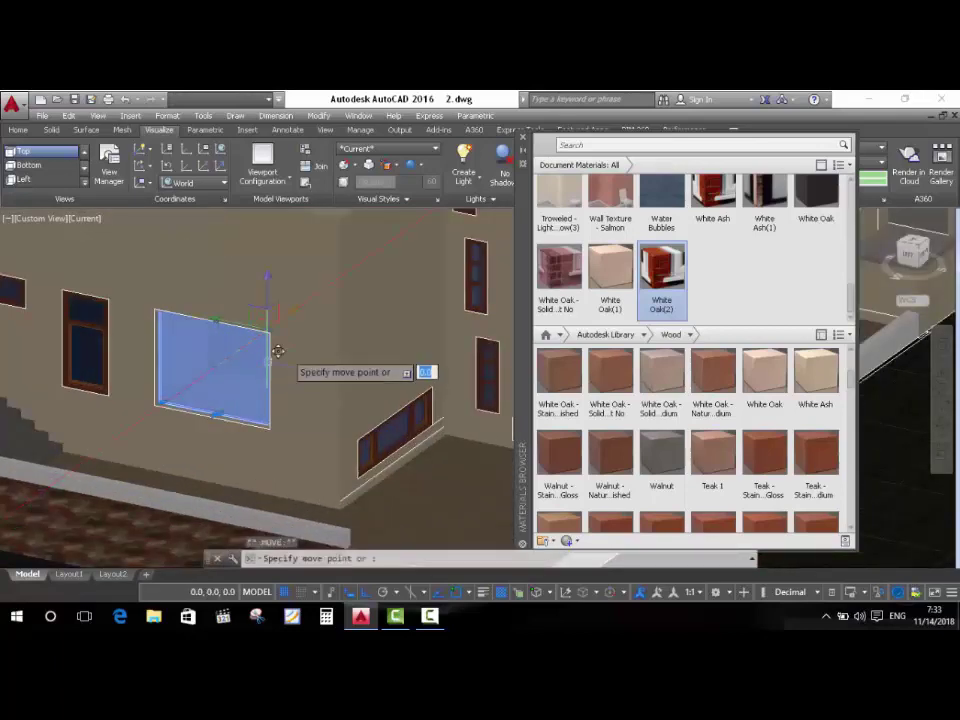
{"action": "scroll", "coordinate": [231, 369], "scroll_direction": "down", "scroll_amount": 2}
{"action": "scroll", "coordinate": [117, 430], "scroll_direction": "down", "scroll_amount": 2}
{"action": "left_click", "coordinate": [204, 446]}
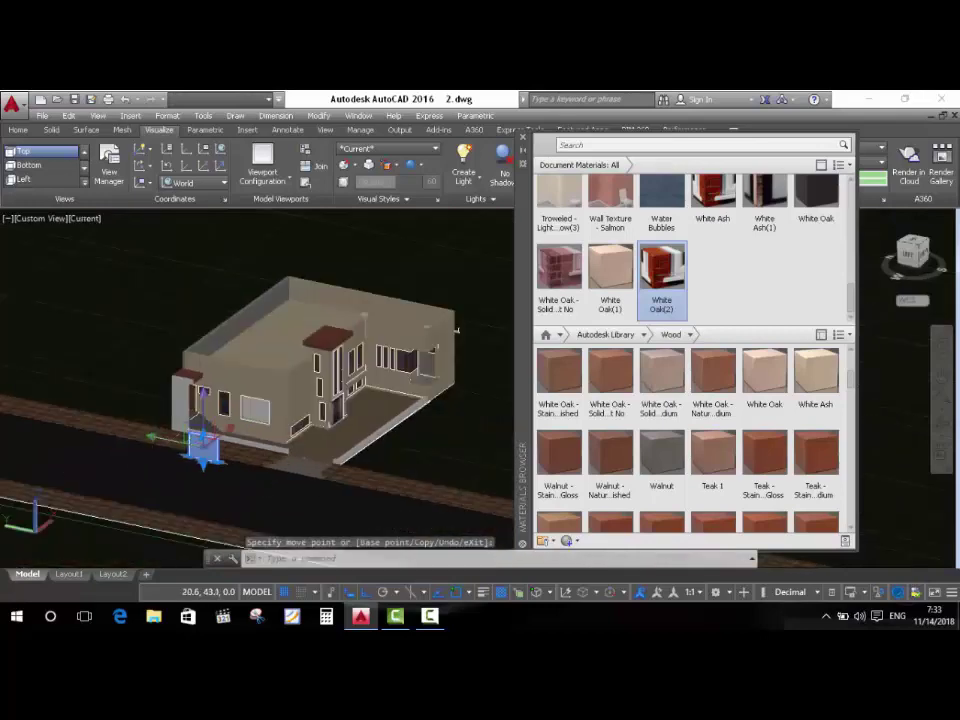
{"action": "scroll", "coordinate": [146, 456], "scroll_direction": "up", "scroll_amount": 2}
{"action": "scroll", "coordinate": [730, 204], "scroll_direction": "up", "scroll_amount": 1}
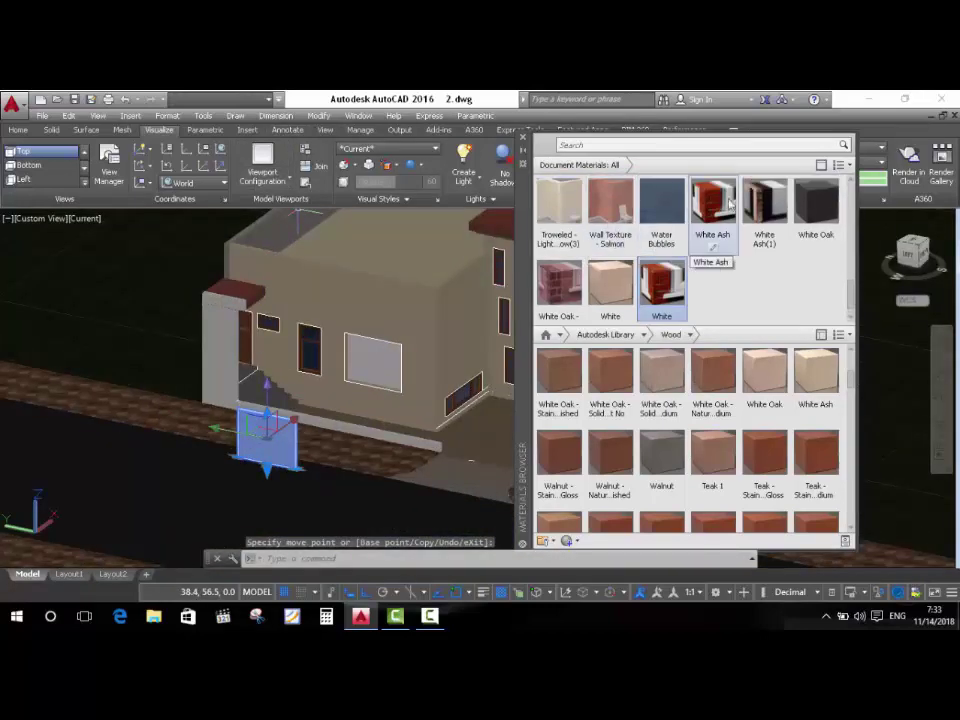
Rotate the panel upright with 3DROTATE (3r), basing it on the panel.
{"action": "left_click", "coordinate": [18, 130]}
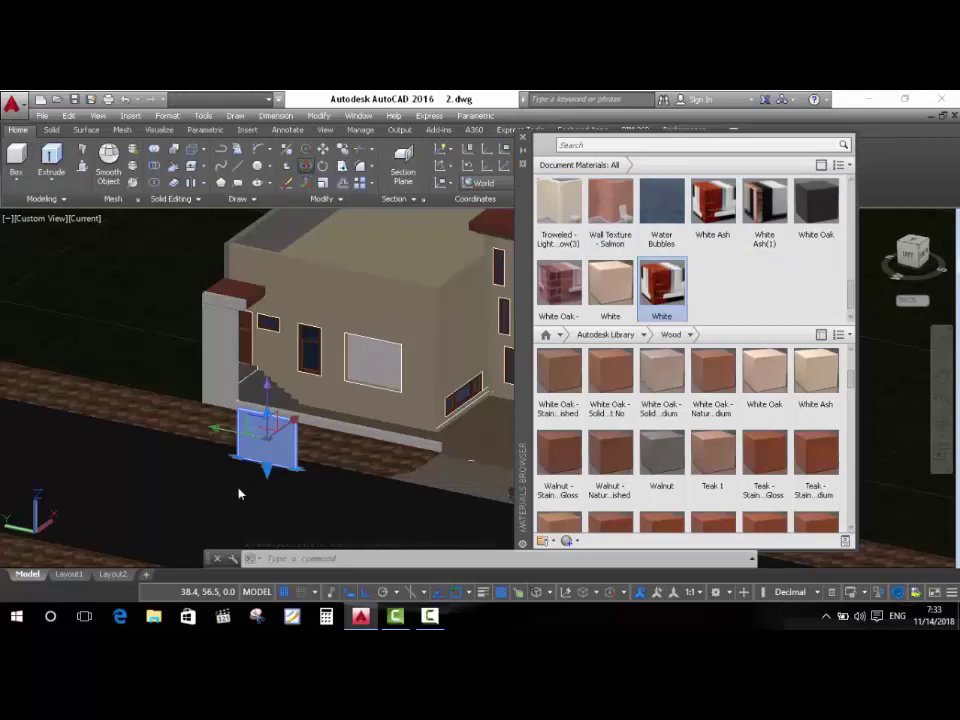
{"action": "type", "text": "3r"}
{"action": "key", "text": "Return"}
{"action": "left_click", "coordinate": [262, 442]}
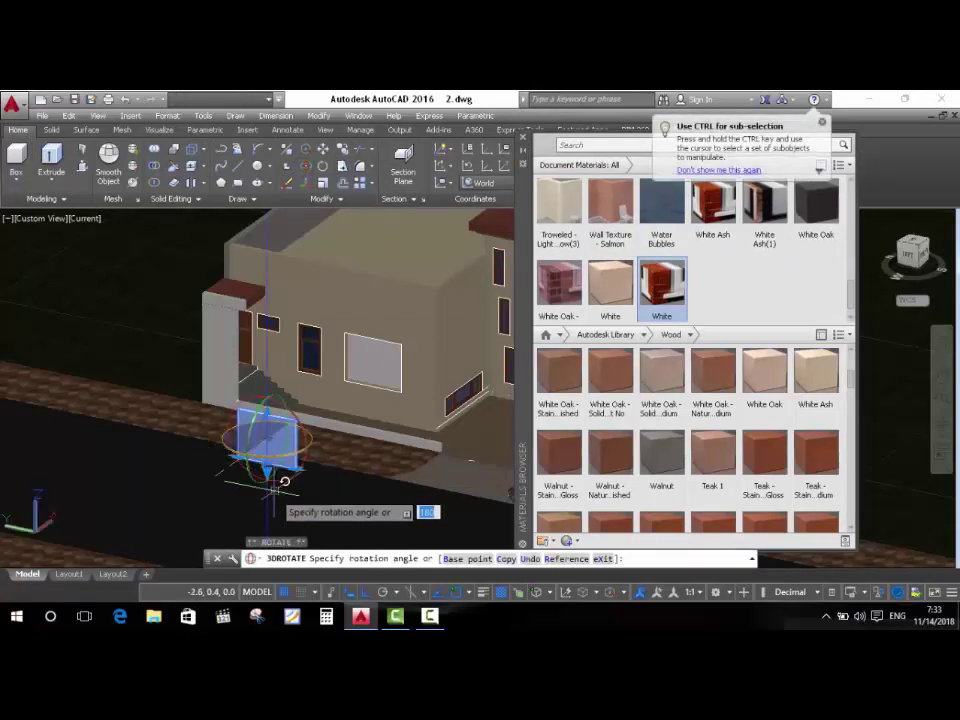
{"action": "left_click", "coordinate": [94, 427]}
Close the Materials Browser palette.
{"action": "scroll", "coordinate": [290, 440], "scroll_direction": "up", "scroll_amount": 5}
{"action": "left_click_drag", "start_coordinate": [662, 283], "coordinate": [280, 340]}
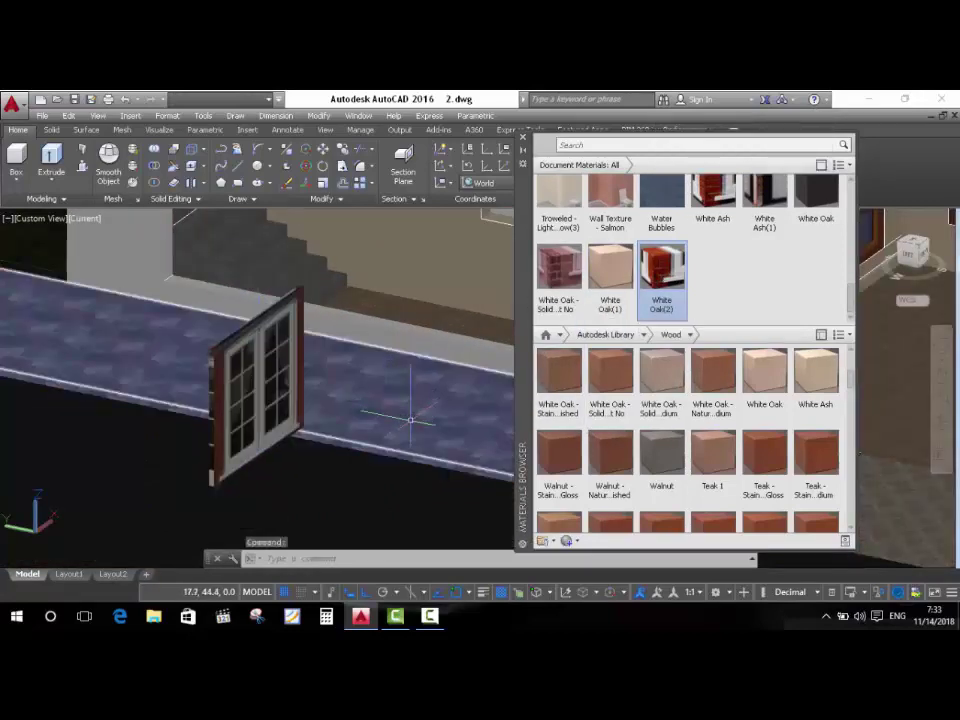
{"action": "scroll", "coordinate": [274, 461], "scroll_direction": "down", "scroll_amount": 3}
{"action": "scroll", "coordinate": [250, 420], "scroll_direction": "down", "scroll_amount": 3}
{"action": "scroll", "coordinate": [231, 392], "scroll_direction": "down", "scroll_amount": 3}
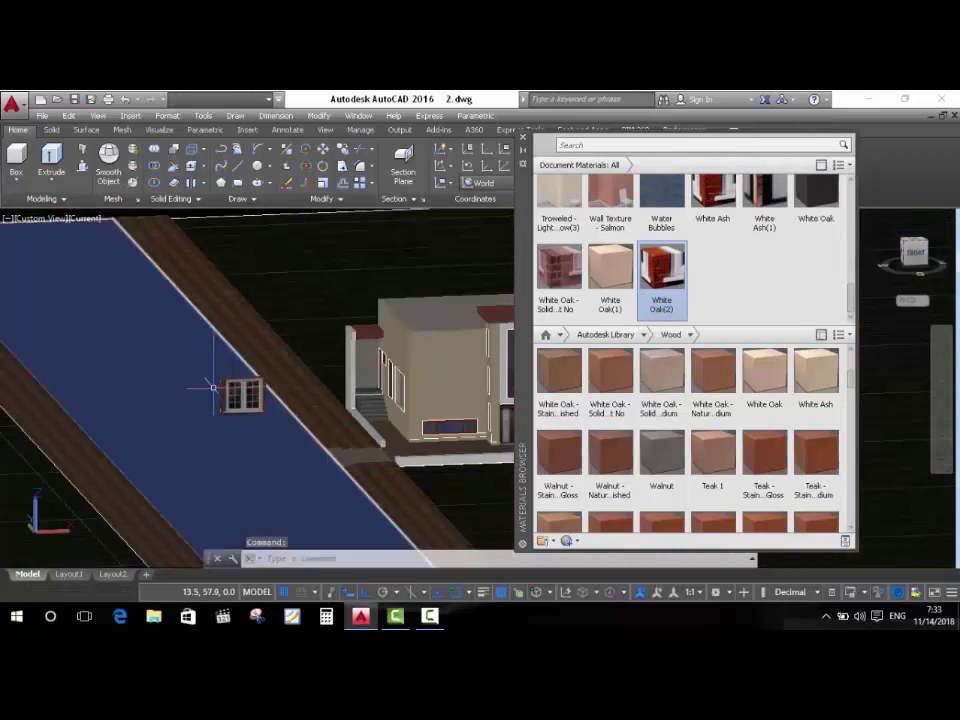
{"action": "scroll", "coordinate": [213, 387], "scroll_direction": "up", "scroll_amount": 5}
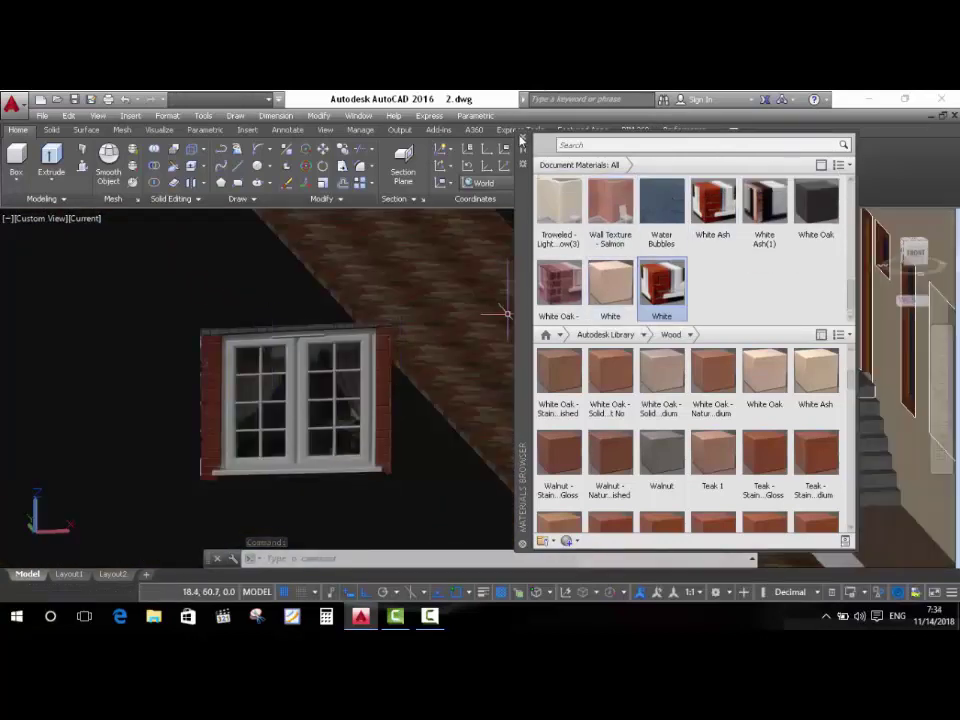
{"action": "left_click", "coordinate": [521, 139]}
Start Material Mapping on the selected window panel, viewing it face-on.
{"action": "left_click", "coordinate": [242, 397]}
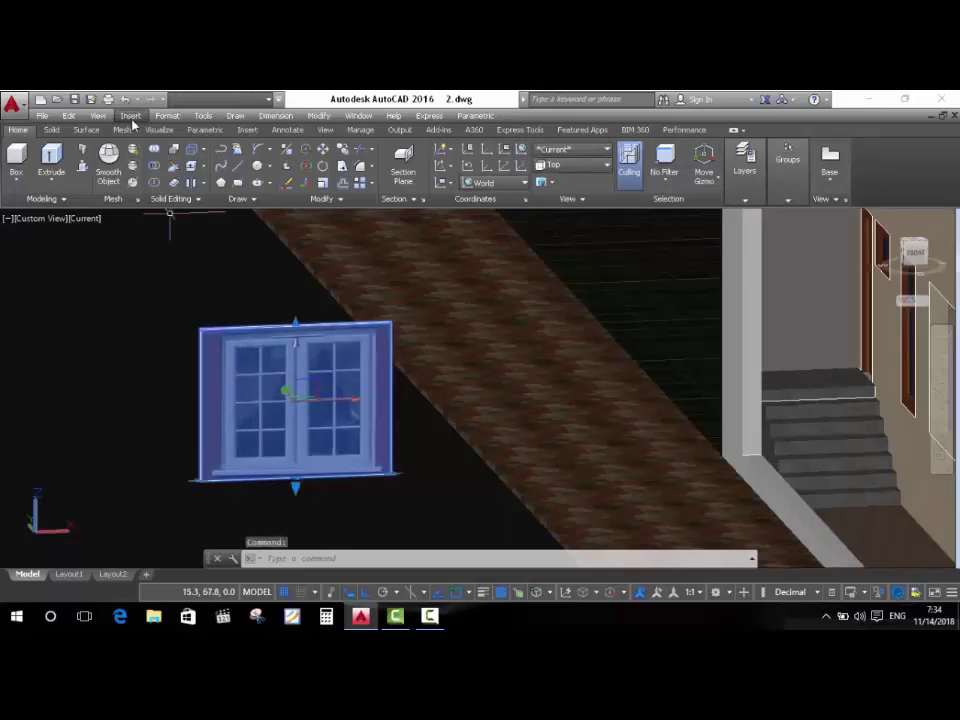
{"action": "left_click", "coordinate": [160, 131]}
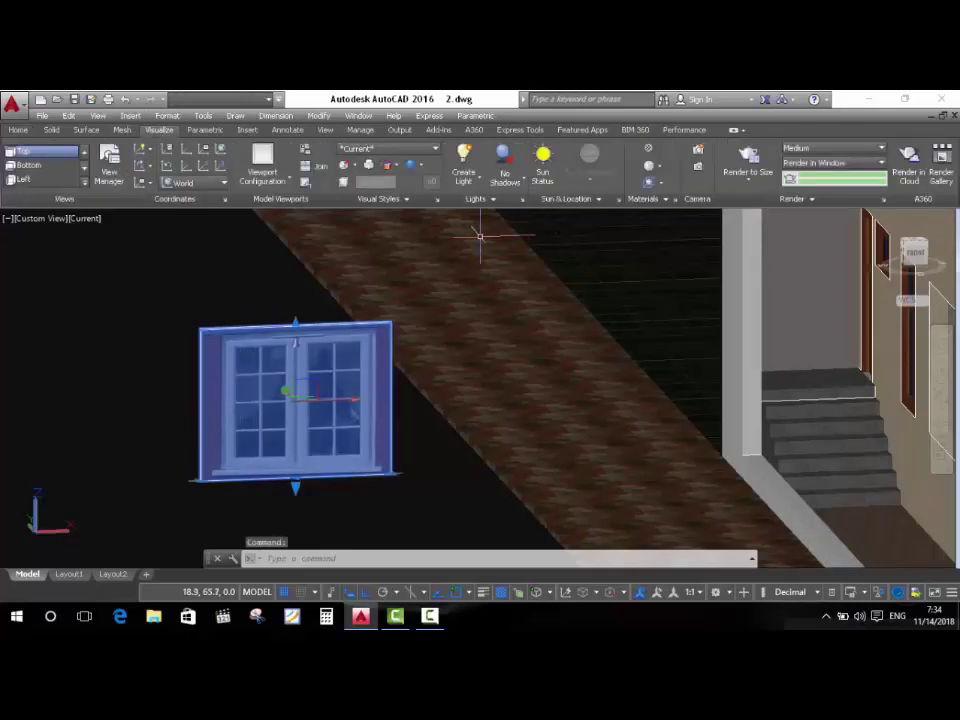
{"action": "left_click", "coordinate": [648, 185]}
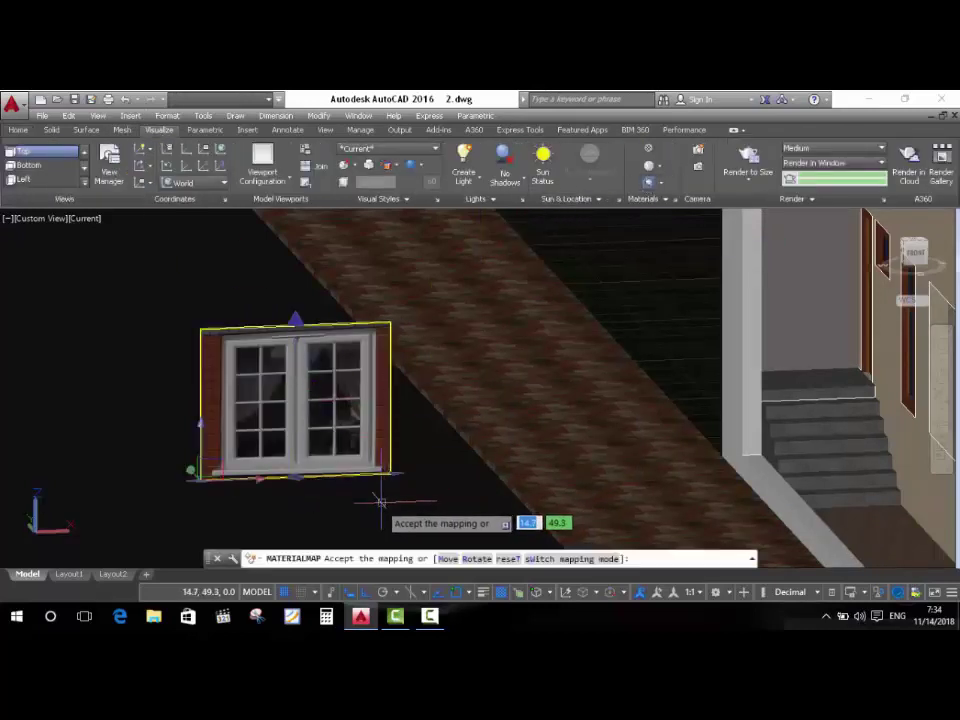
{"action": "middle_click_drag", "start_coordinate": [377, 505], "coordinate": [363, 514], "text": "shift"}
{"action": "scroll", "coordinate": [363, 514], "scroll_direction": "down", "scroll_amount": 1}
{"action": "scroll", "coordinate": [347, 495], "scroll_direction": "down", "scroll_amount": 2}
{"action": "scroll", "coordinate": [320, 500], "scroll_direction": "up", "scroll_amount": 5}
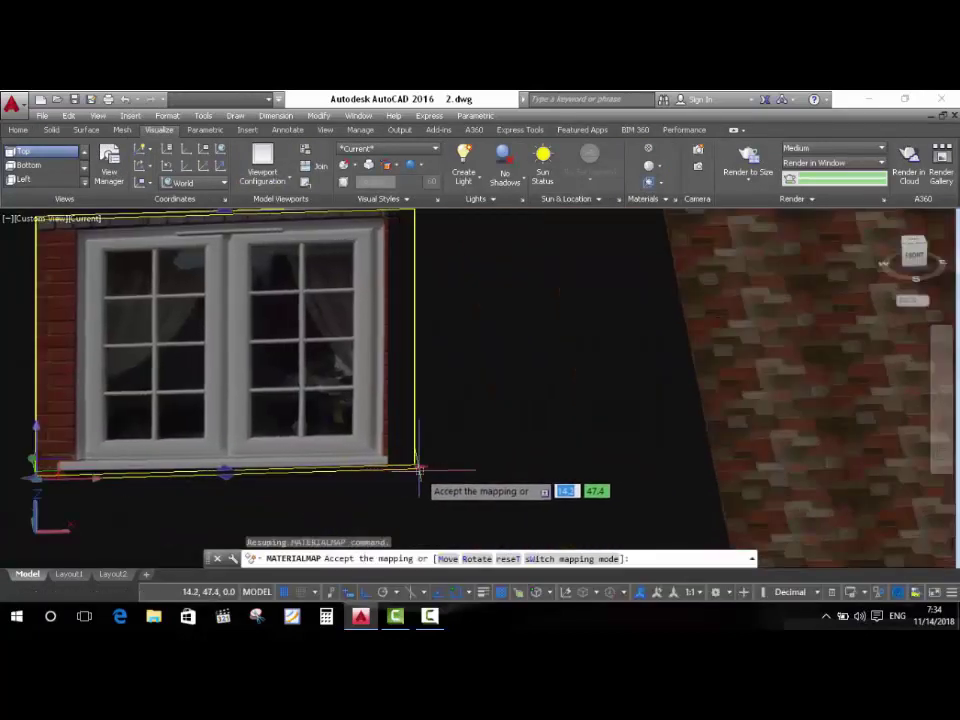
{"action": "scroll", "coordinate": [258, 462], "scroll_direction": "down", "scroll_amount": 3}
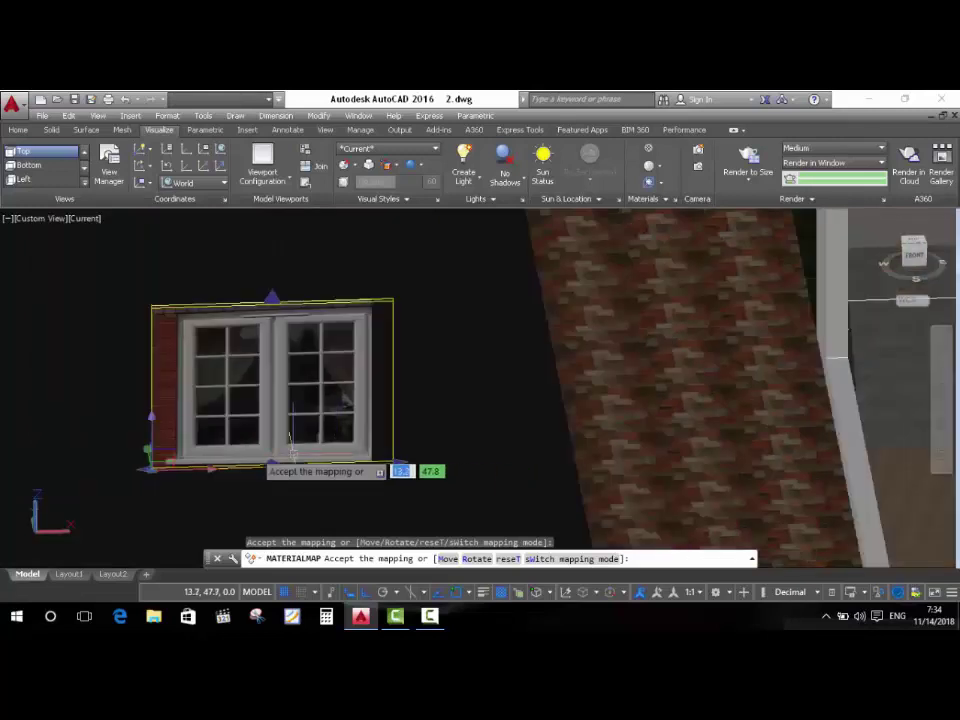
{"action": "scroll", "coordinate": [124, 428], "scroll_direction": "up", "scroll_amount": 2}
Drag the left and top mapping grips outward and accept the fitted mapping.
{"action": "left_click", "coordinate": [158, 487]}
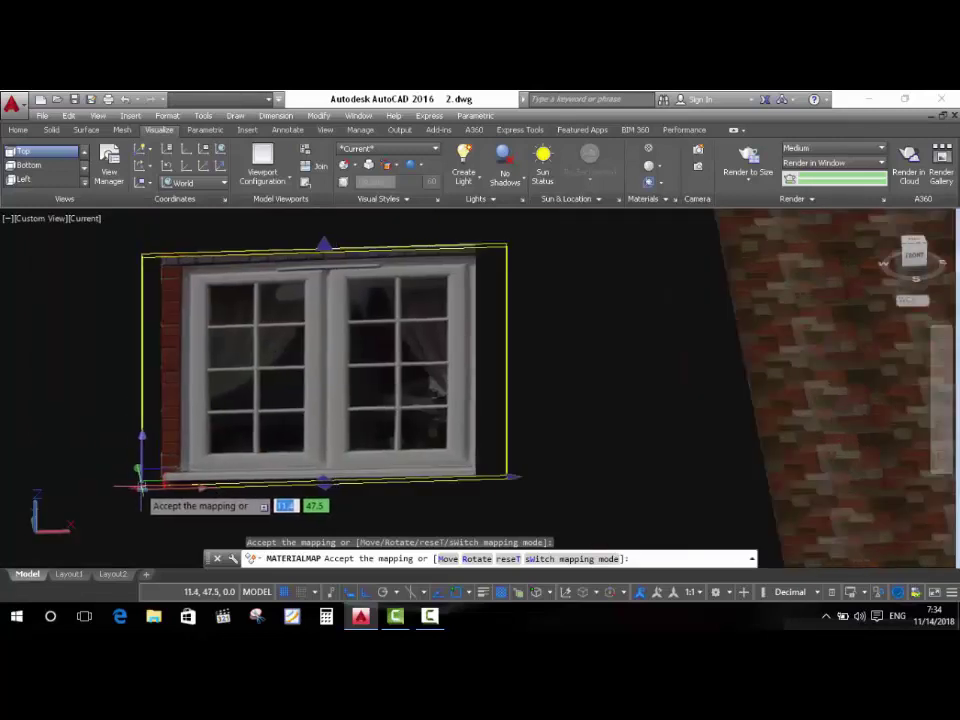
{"action": "left_click", "coordinate": [120, 487]}
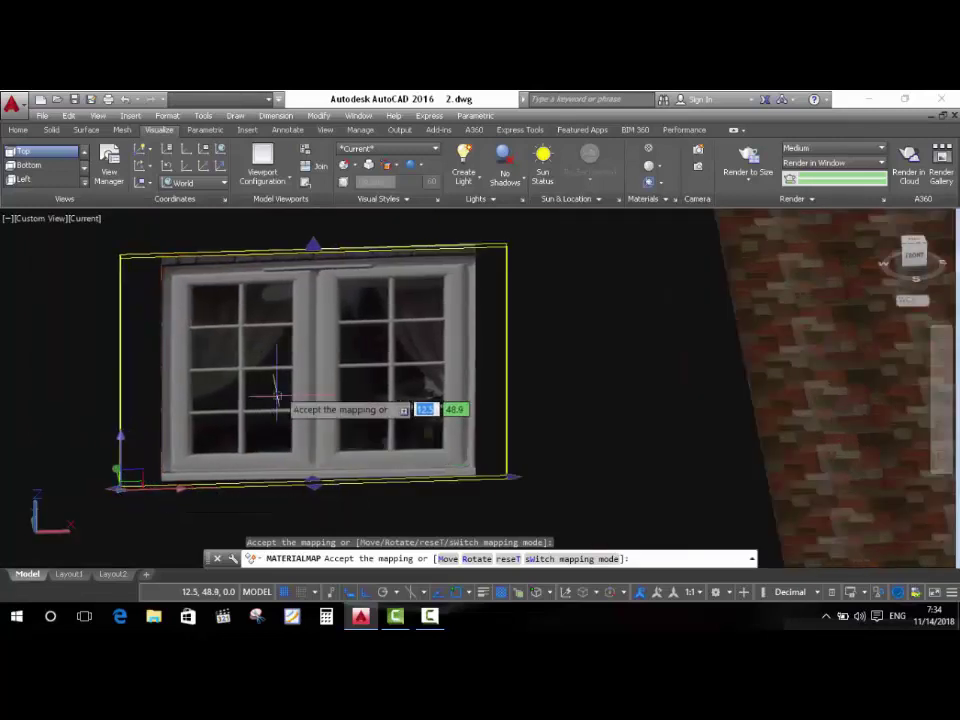
{"action": "left_click", "coordinate": [313, 242]}
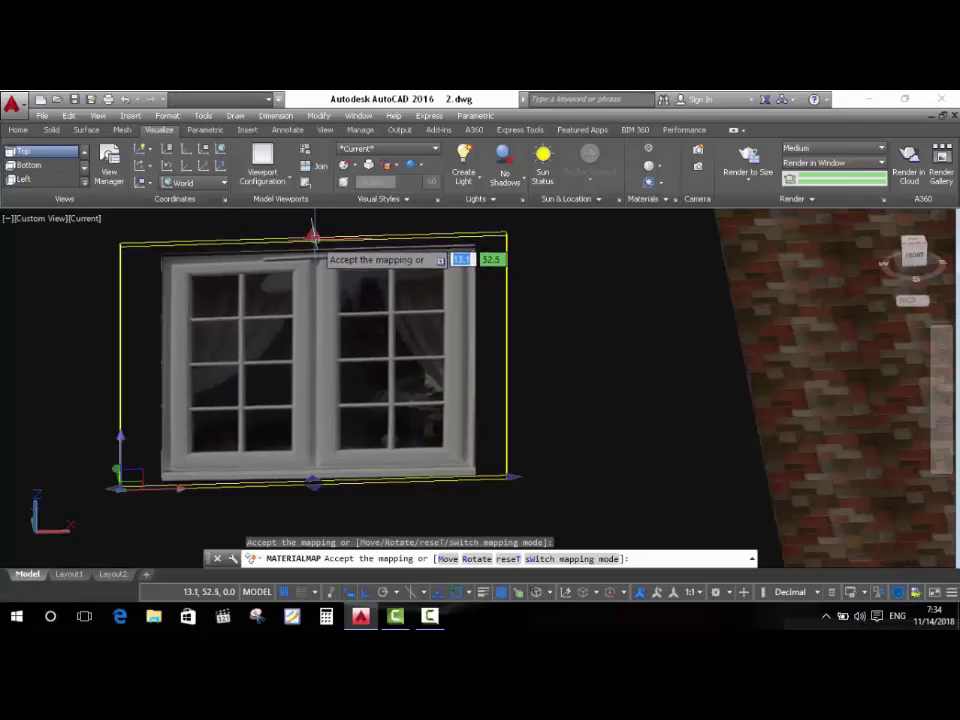
{"action": "left_click", "coordinate": [313, 236]}
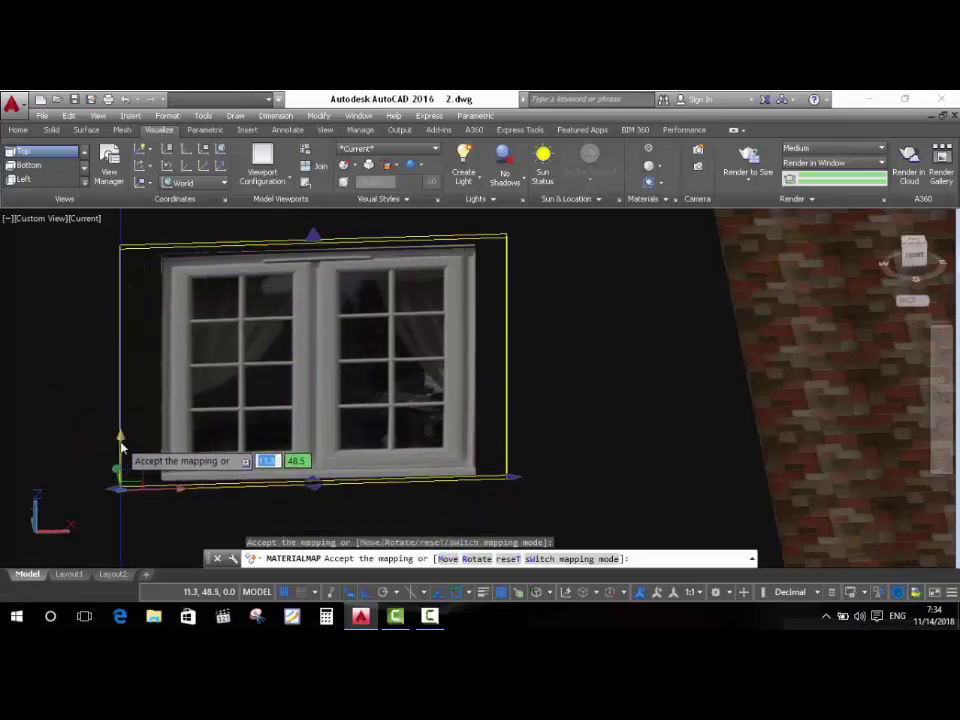
{"action": "left_click", "coordinate": [118, 478]}
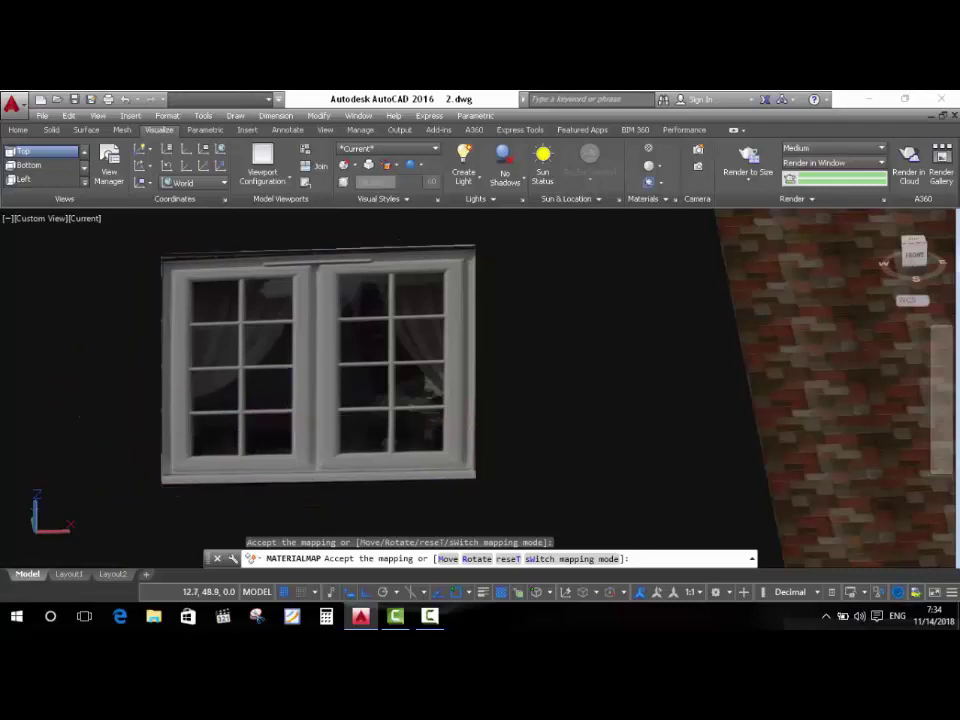
{"action": "key", "text": "Return"}
{"action": "scroll", "coordinate": [294, 420], "scroll_direction": "down", "scroll_amount": 3}
Select the window panel and begin a 3D rotation, orbiting around it.
{"action": "left_click", "coordinate": [337, 337]}
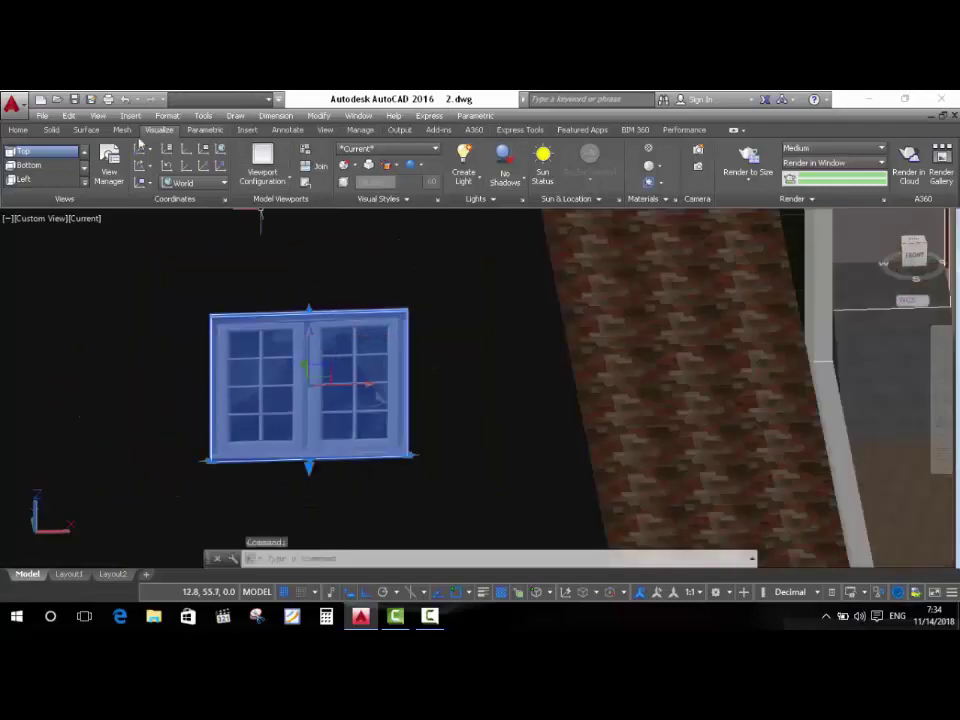
{"action": "left_click", "coordinate": [16, 131]}
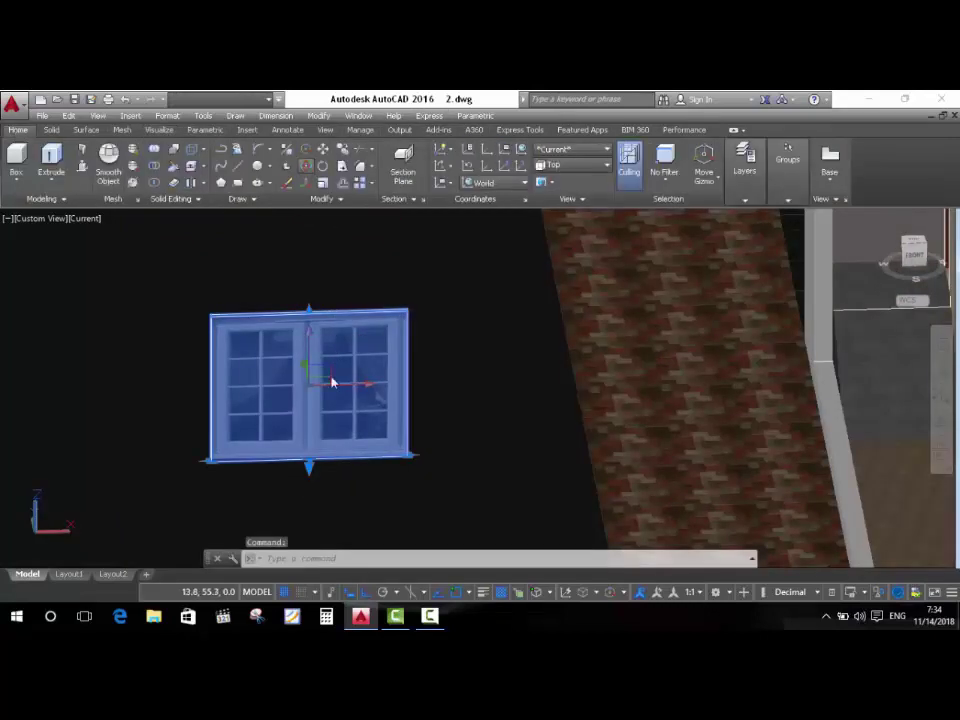
{"action": "left_click", "coordinate": [354, 386]}
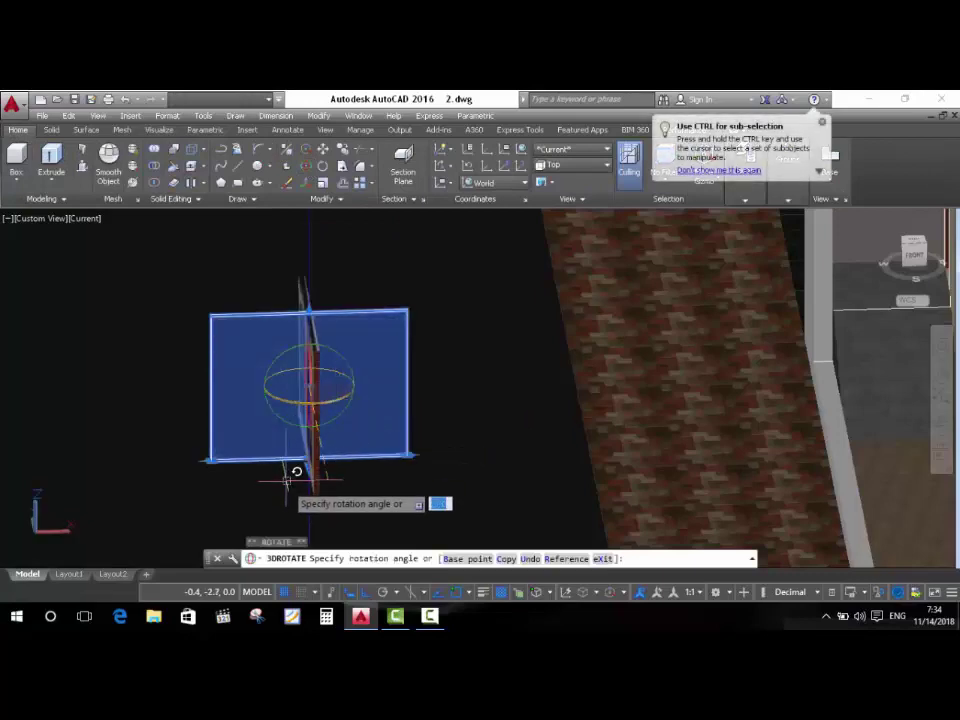
{"action": "scroll", "coordinate": [270, 450], "scroll_direction": "down", "scroll_amount": 5}
{"action": "middle_click_drag", "start_coordinate": [257, 454], "coordinate": [392, 439], "text": "shift"}
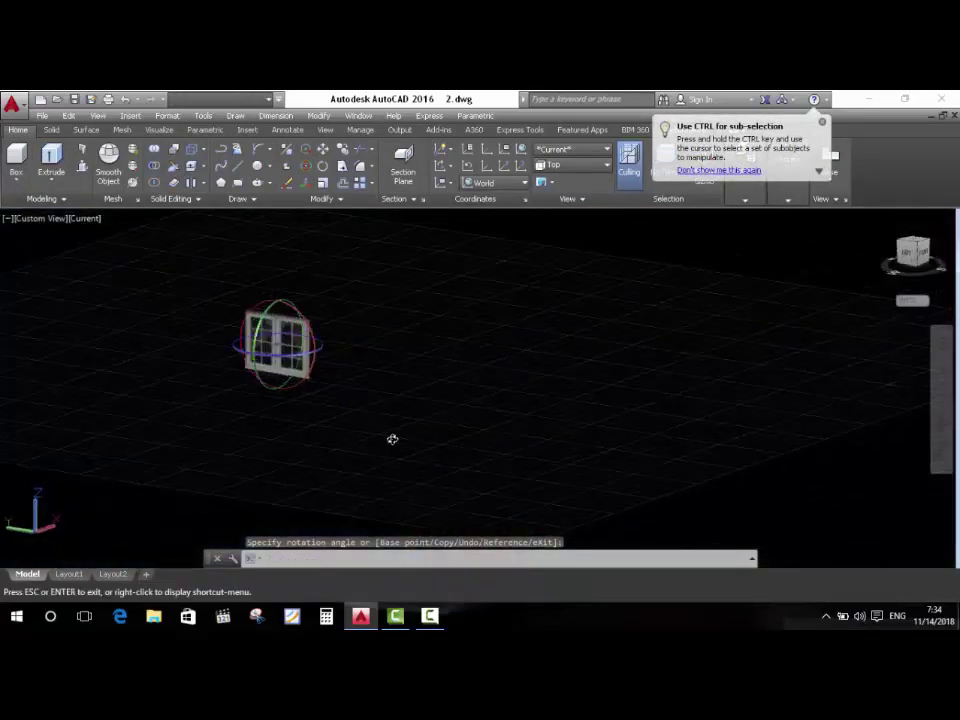
{"action": "scroll", "coordinate": [255, 365], "scroll_direction": "up", "scroll_amount": 3}
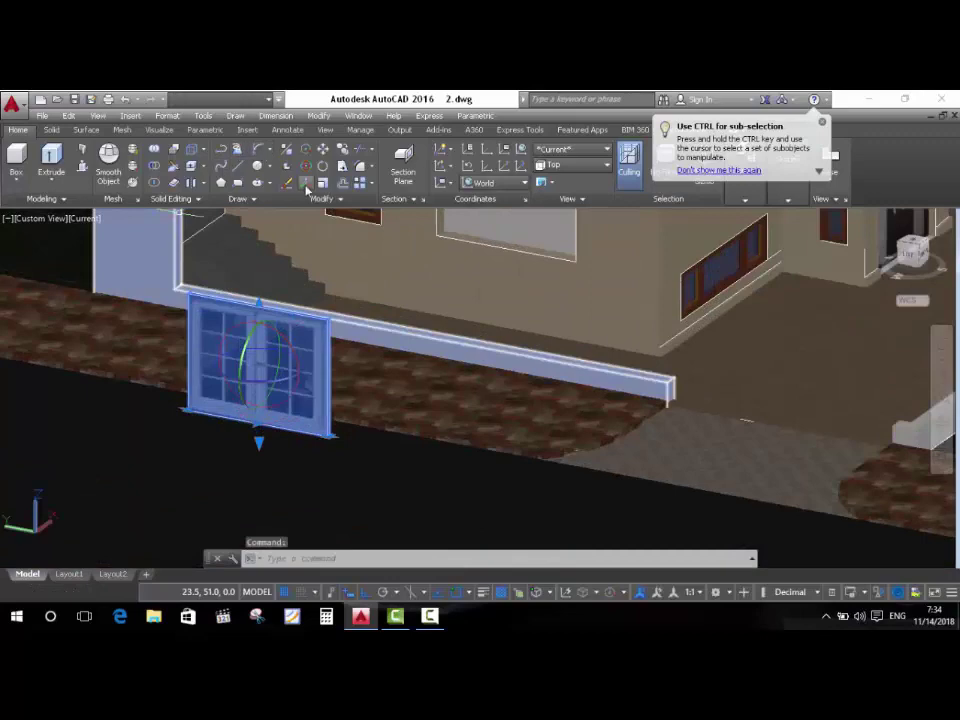
Move the panel with M, snapping its base point to the window opening's corner.
{"action": "type", "text": "m"}
{"action": "key", "text": "Return"}
{"action": "scroll", "coordinate": [321, 446], "scroll_direction": "up", "scroll_amount": 4}
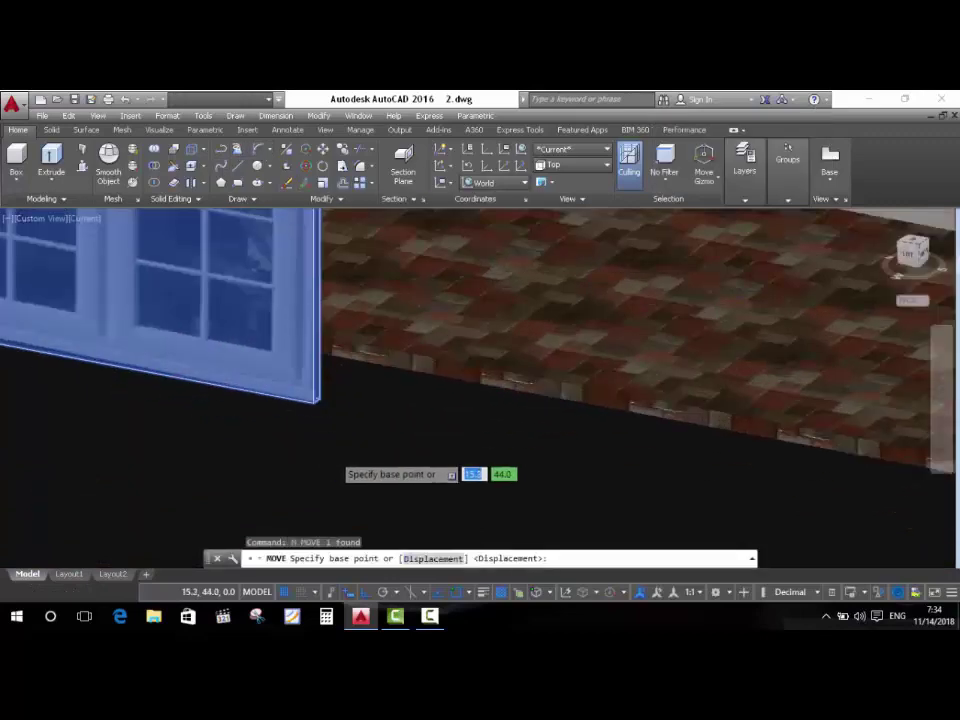
{"action": "left_click", "coordinate": [317, 400]}
{"action": "scroll", "coordinate": [317, 400], "scroll_direction": "down", "scroll_amount": 4}
{"action": "scroll", "coordinate": [285, 444], "scroll_direction": "up", "scroll_amount": 2}
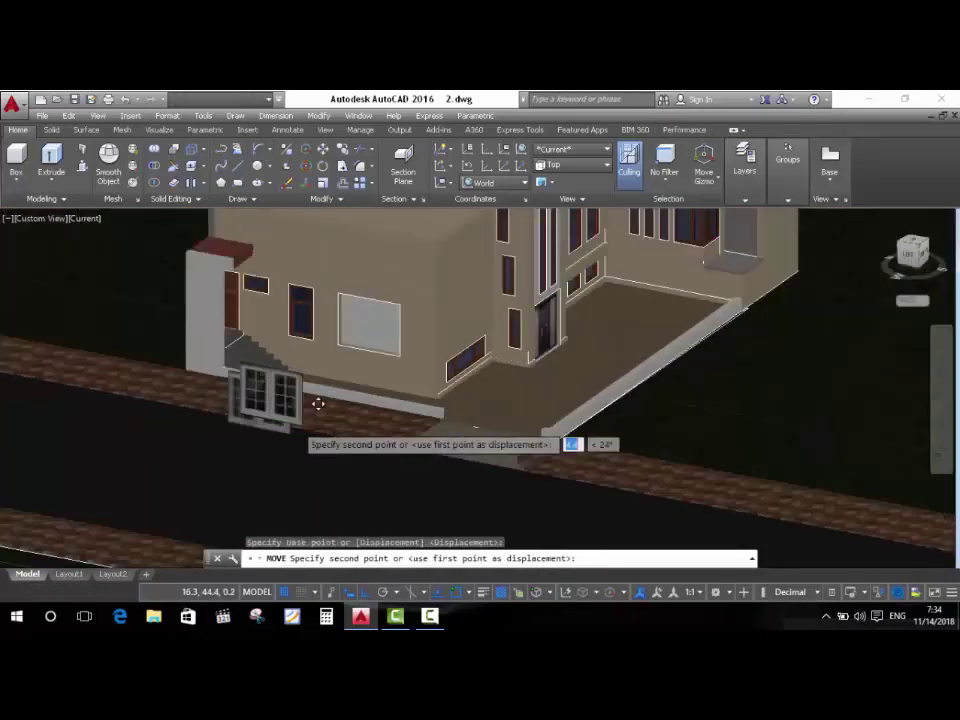
{"action": "scroll", "coordinate": [405, 320], "scroll_direction": "up", "scroll_amount": 3}
{"action": "scroll", "coordinate": [375, 358], "scroll_direction": "up", "scroll_amount": 2}
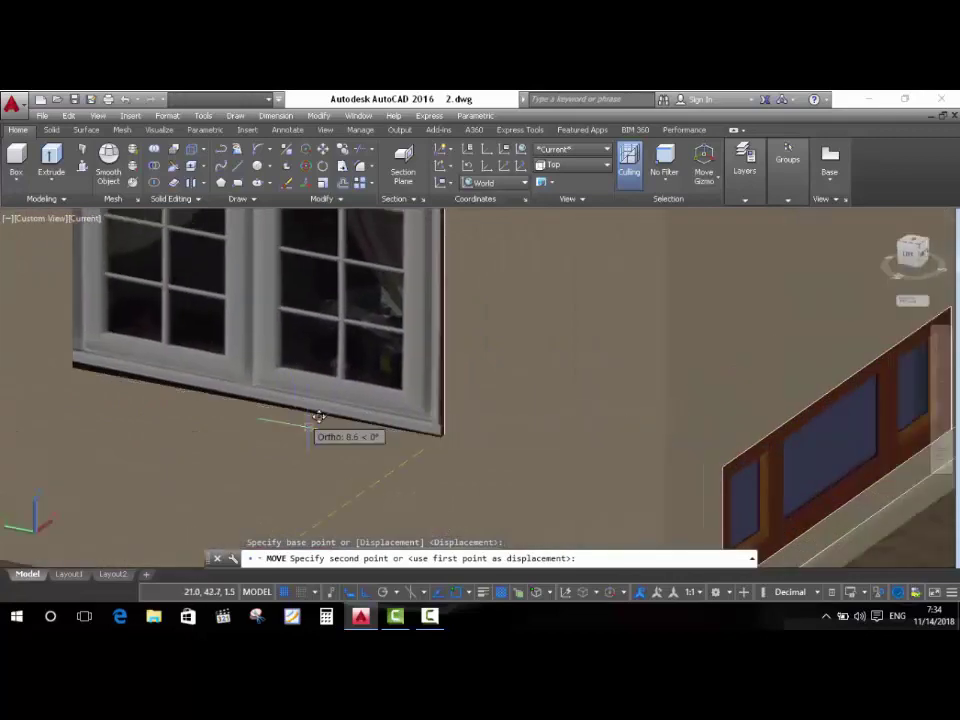
{"action": "middle_click_drag", "start_coordinate": [318, 416], "coordinate": [424, 432], "text": "shift"}
{"action": "scroll", "coordinate": [523, 405], "scroll_direction": "down", "scroll_amount": 5}
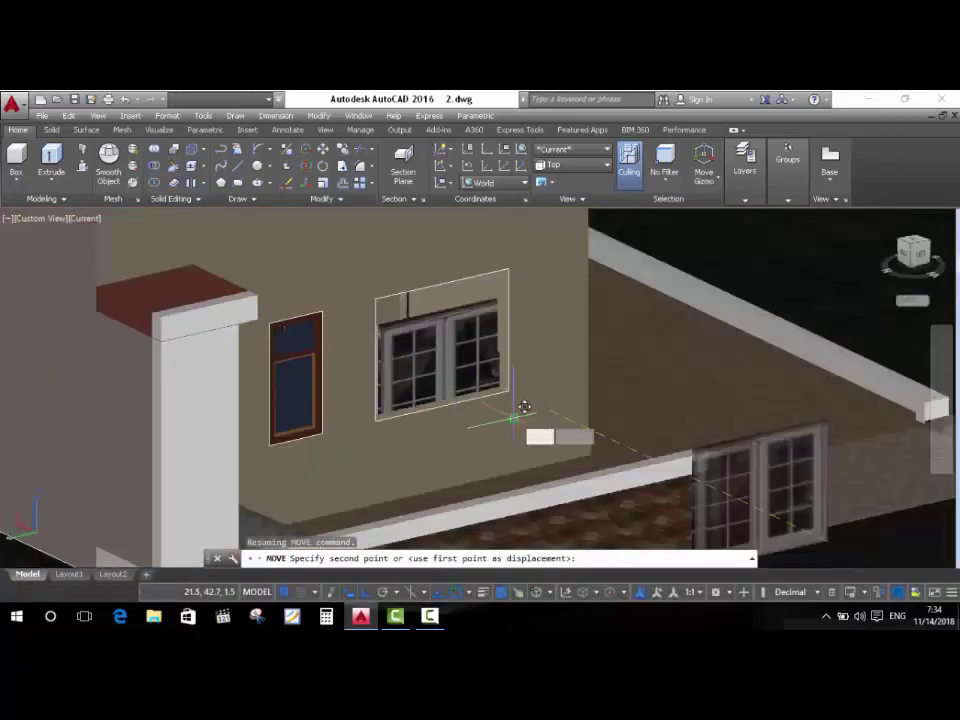
{"action": "scroll", "coordinate": [523, 405], "scroll_direction": "up", "scroll_amount": 4}
{"action": "scroll", "coordinate": [499, 368], "scroll_direction": "up", "scroll_amount": 3}
{"action": "scroll", "coordinate": [484, 290], "scroll_direction": "up", "scroll_amount": 2}
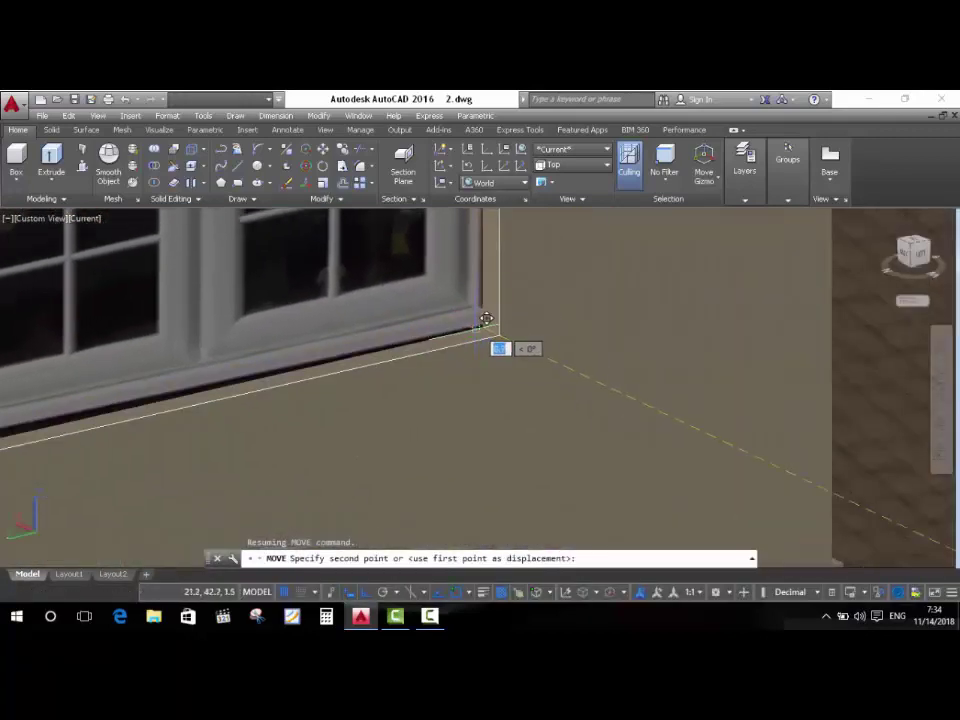
{"action": "left_click", "coordinate": [489, 316]}
Orbit around to the building's front to check the placed window panel.
{"action": "scroll", "coordinate": [457, 369], "scroll_direction": "down", "scroll_amount": 5}
{"action": "scroll", "coordinate": [457, 369], "scroll_direction": "down", "scroll_amount": 5}
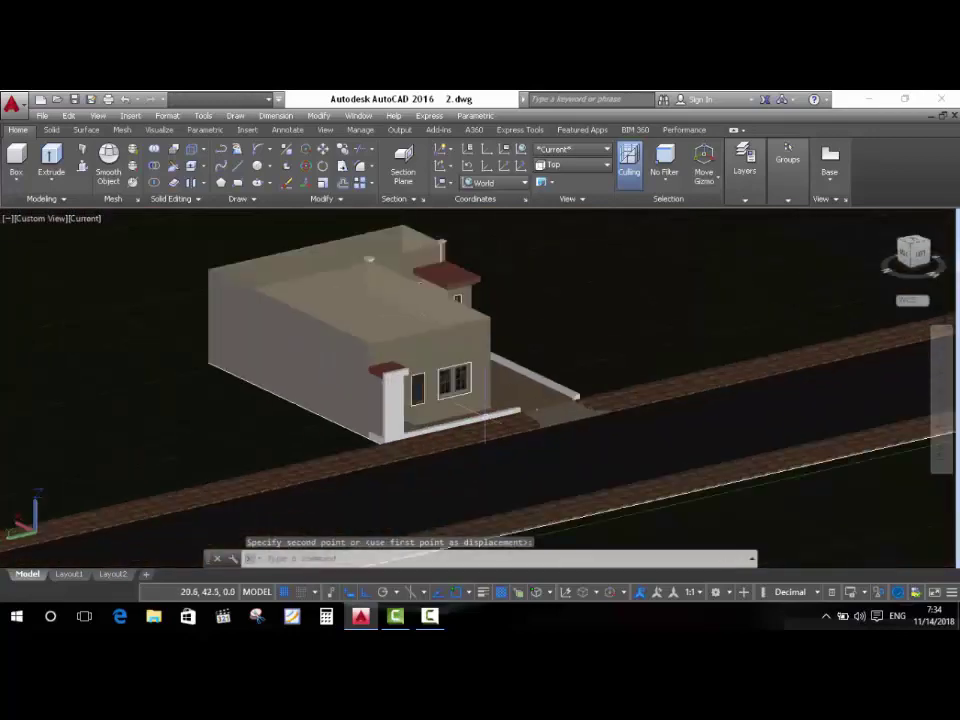
{"action": "middle_click_drag", "start_coordinate": [457, 369], "coordinate": [722, 284], "text": "shift"}
{"action": "scroll", "coordinate": [722, 284], "scroll_direction": "up", "scroll_amount": 2}
{"action": "key", "text": "Escape"}
{"action": "scroll", "coordinate": [722, 284], "scroll_direction": "up", "scroll_amount": 4}
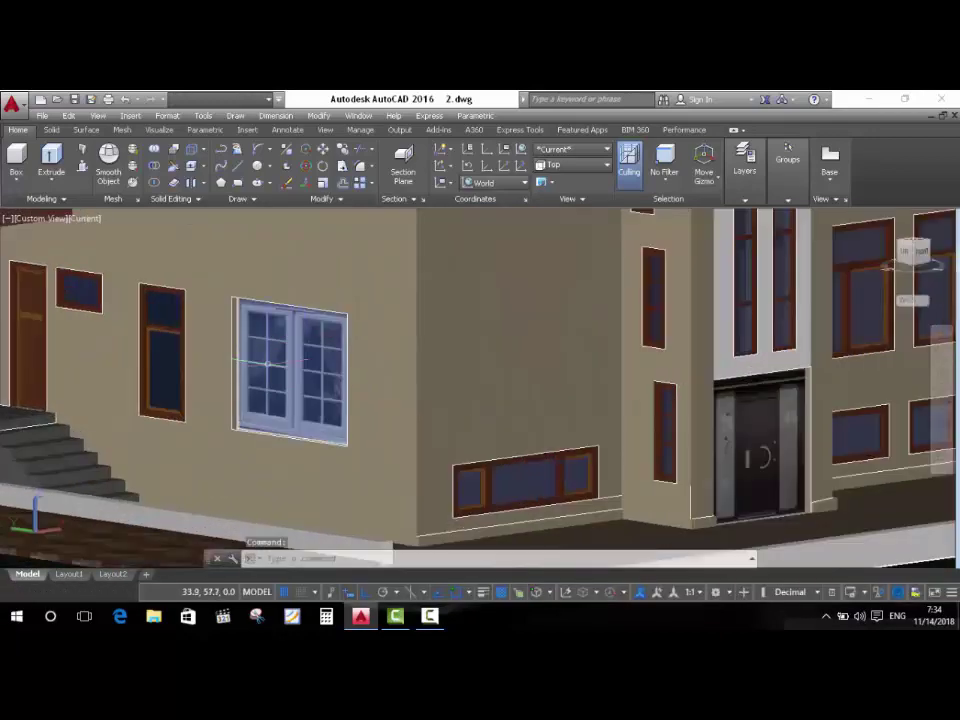
{"action": "scroll", "coordinate": [764, 312], "scroll_direction": "down", "scroll_amount": 3}
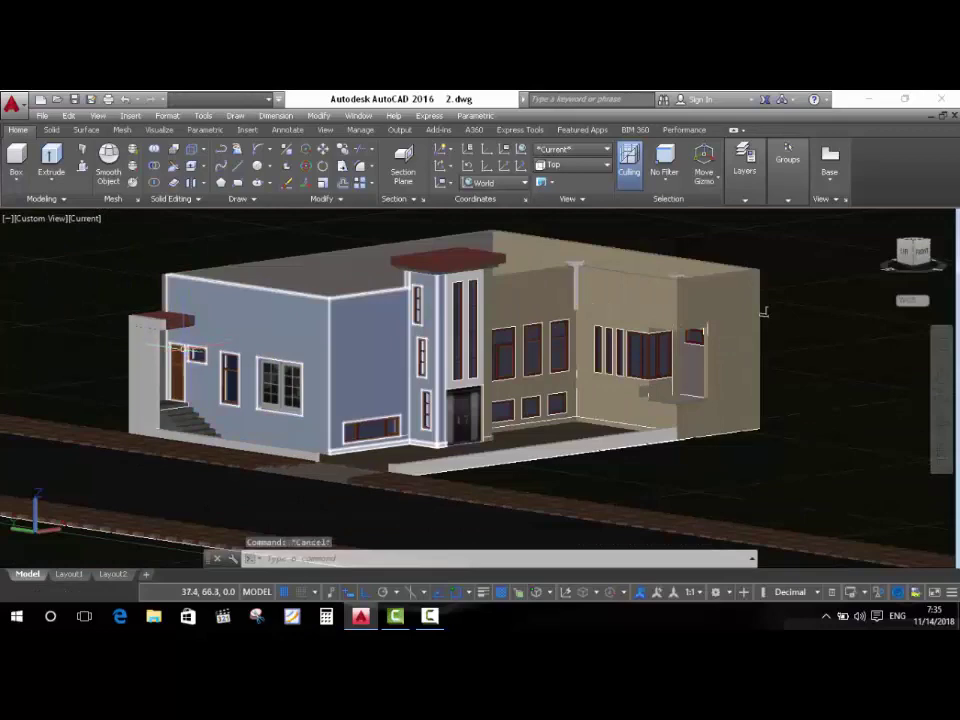
Undo the last erase and hide the restored blue object.
{"action": "scroll", "coordinate": [566, 328], "scroll_direction": "down", "scroll_amount": 3}
{"action": "scroll", "coordinate": [566, 321], "scroll_direction": "up", "scroll_amount": 5}
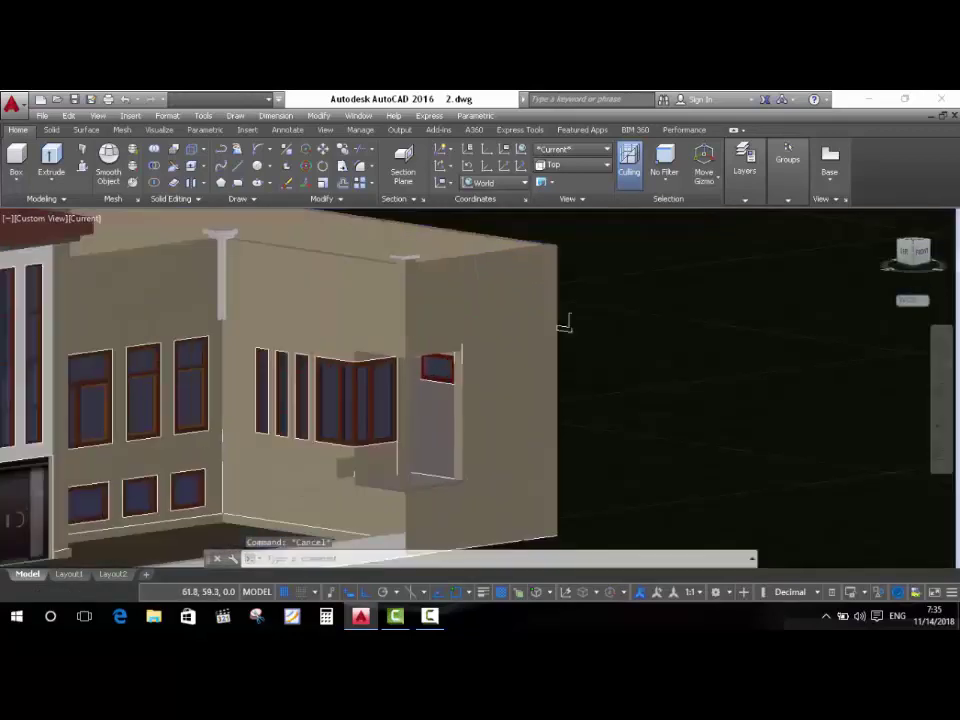
{"action": "scroll", "coordinate": [537, 380], "scroll_direction": "up", "scroll_amount": 3}
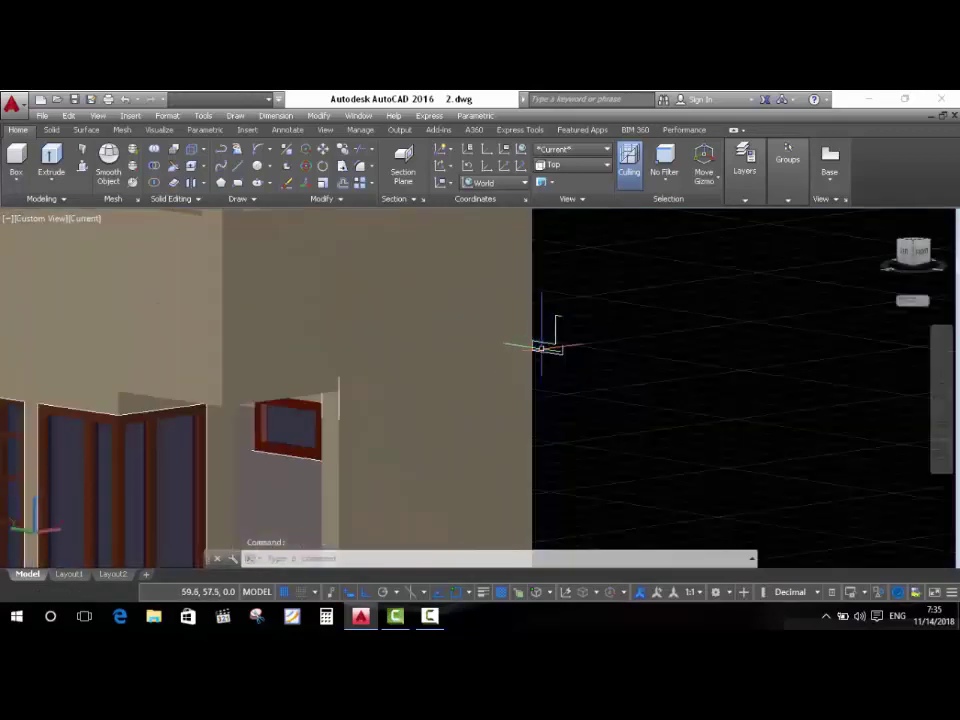
{"action": "key", "text": "ctrl+z"}
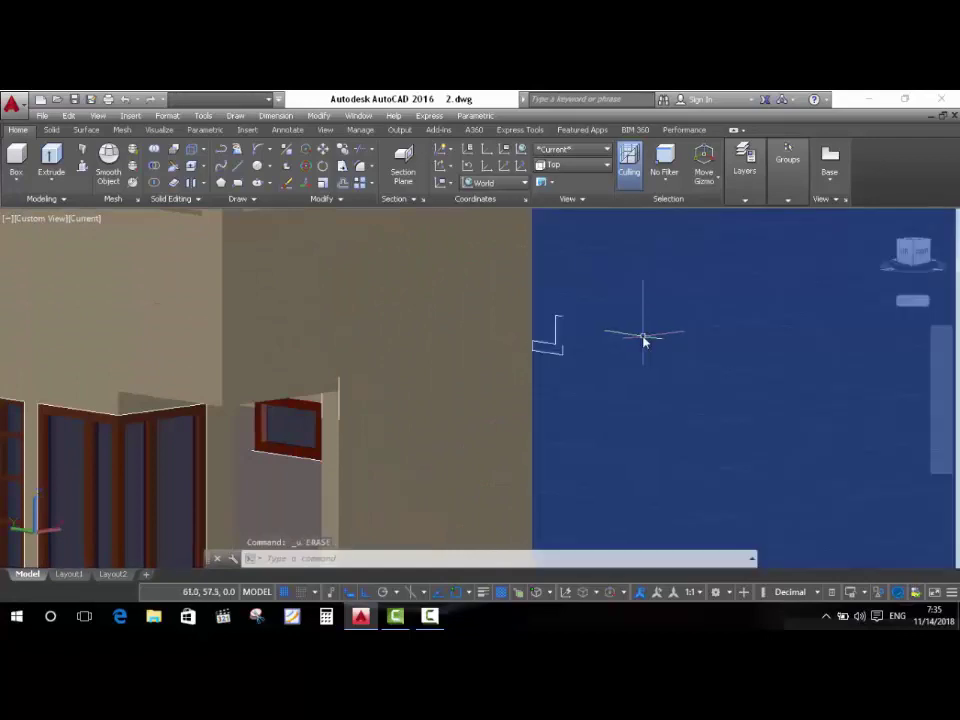
{"action": "right_click", "coordinate": [617, 357]}
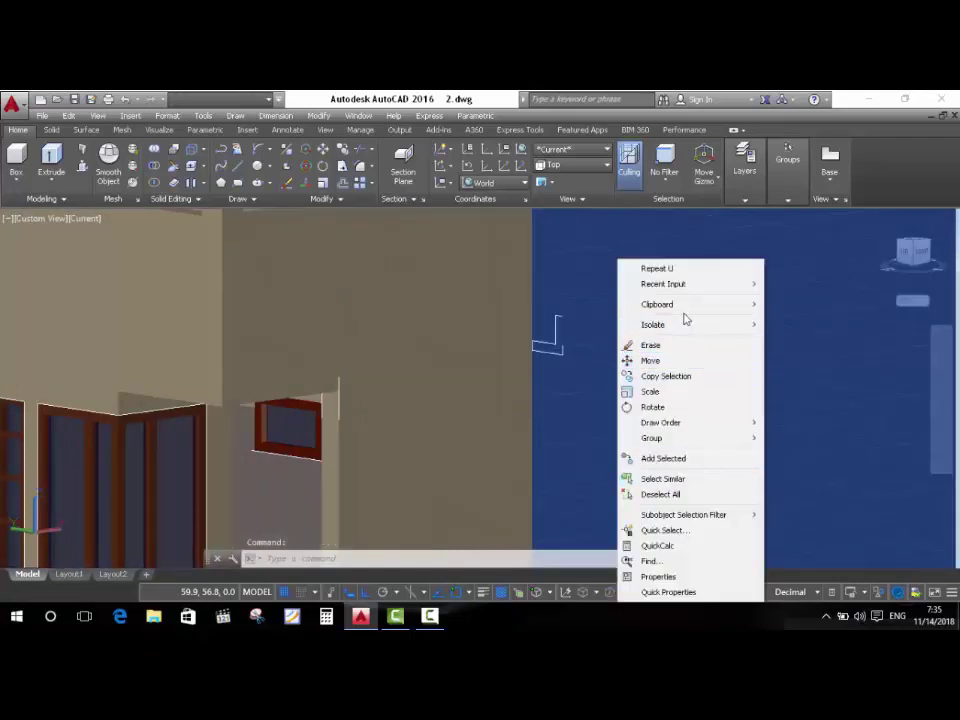
{"action": "mouse_move", "coordinate": [690, 324]}
{"action": "left_click", "coordinate": [805, 340]}
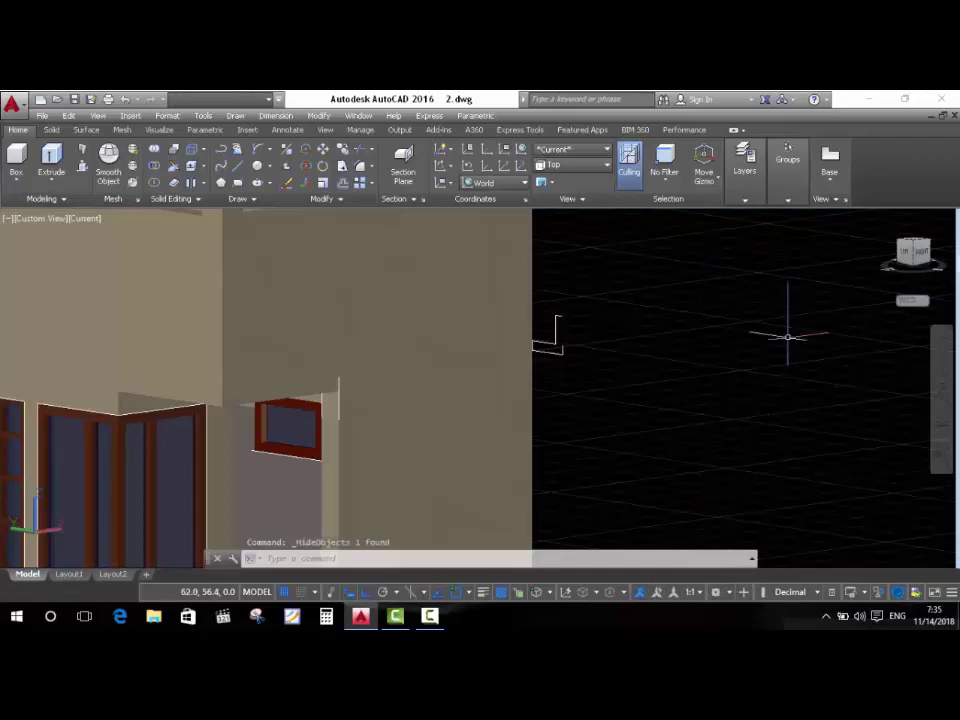
Crossing-select and delete the stray objects by the right wing, then view from above.
{"action": "left_click", "coordinate": [375, 488]}
{"action": "left_click", "coordinate": [587, 305]}
{"action": "left_click", "coordinate": [545, 366]}
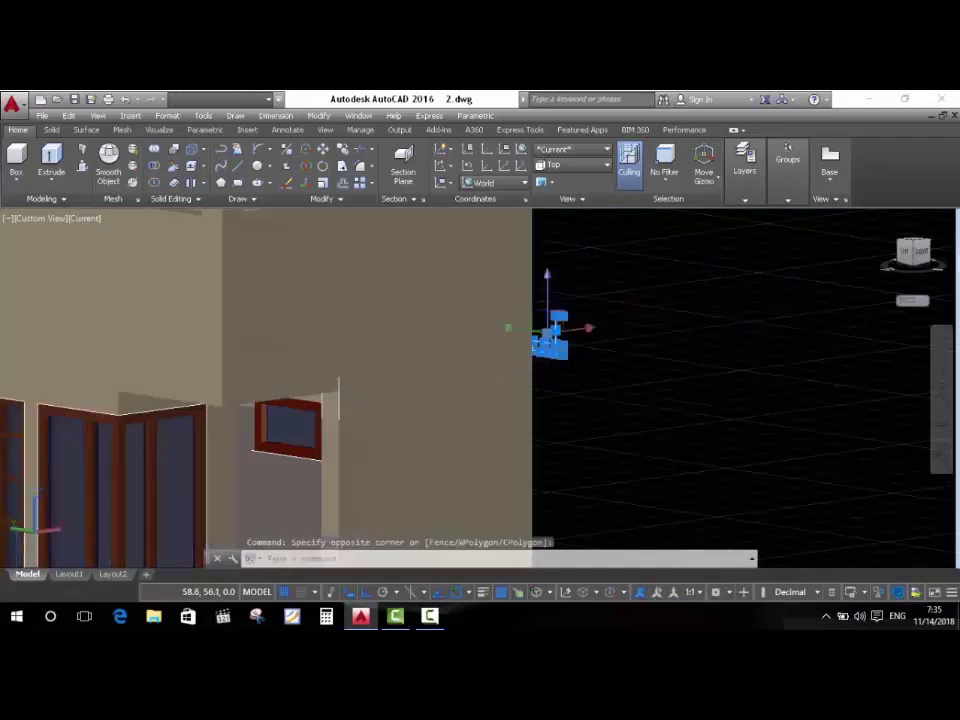
{"action": "key", "text": "Delete"}
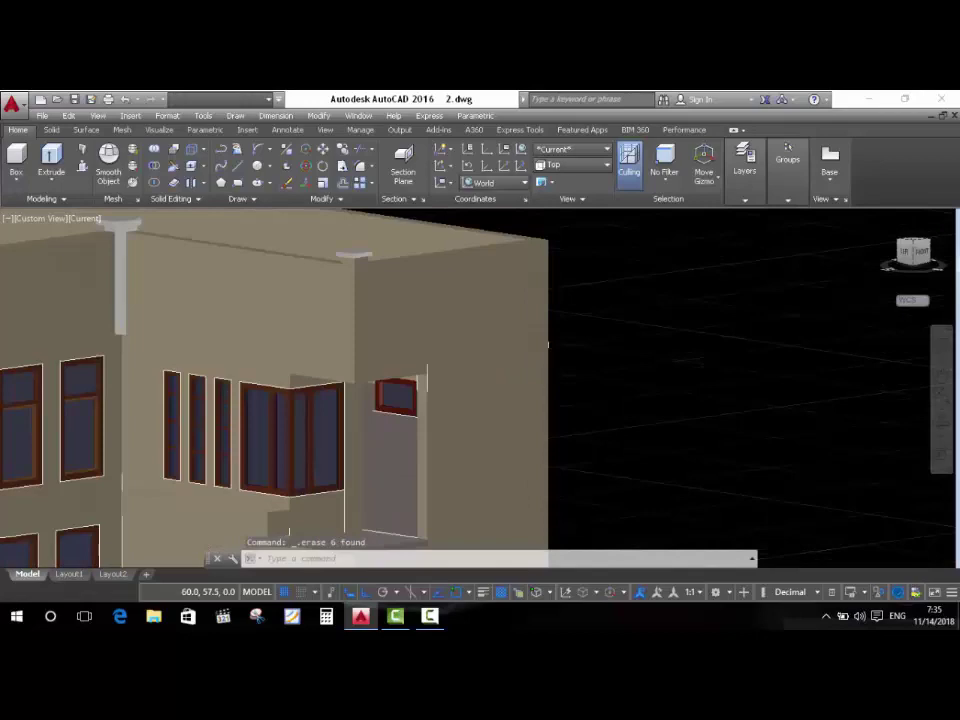
{"action": "mouse_move", "coordinate": [547, 344]}
{"action": "middle_mouse_down", "text": "shift"}
{"action": "mouse_move", "coordinate": [280, 440]}
{"action": "mouse_move", "coordinate": [388, 439]}
{"action": "mouse_move", "coordinate": [384, 418]}
{"action": "mouse_move", "coordinate": [357, 424]}
{"action": "mouse_move", "coordinate": [375, 463]}
{"action": "mouse_move", "coordinate": [354, 424]}
{"action": "mouse_move", "coordinate": [420, 408]}
{"action": "middle_mouse_up", "text": "shift"}
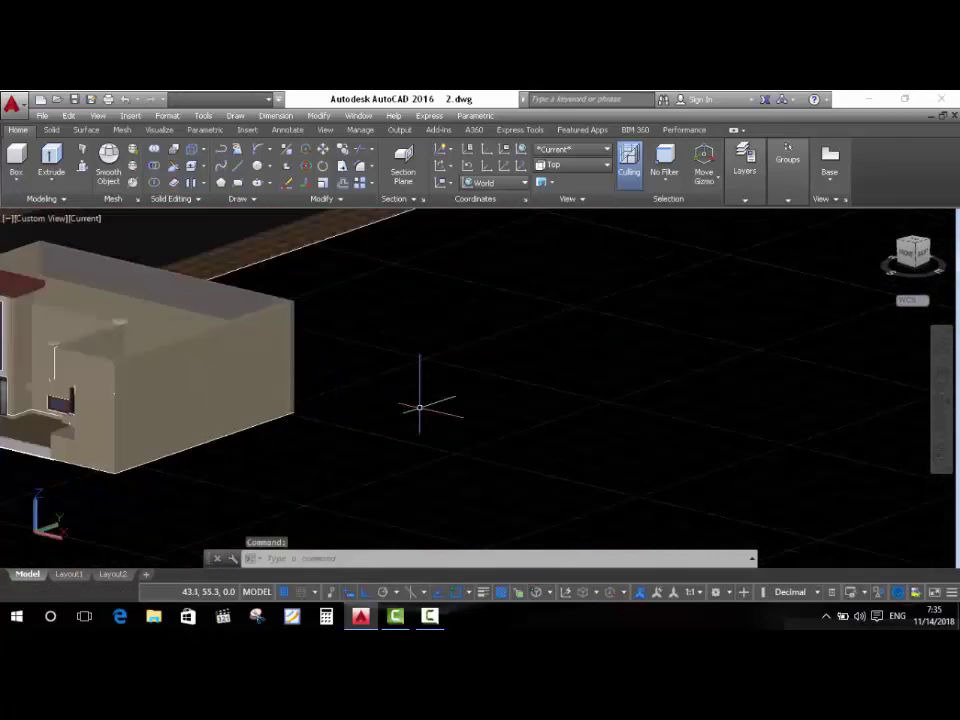
{"action": "scroll", "coordinate": [61, 386], "scroll_direction": "up", "scroll_amount": 3}
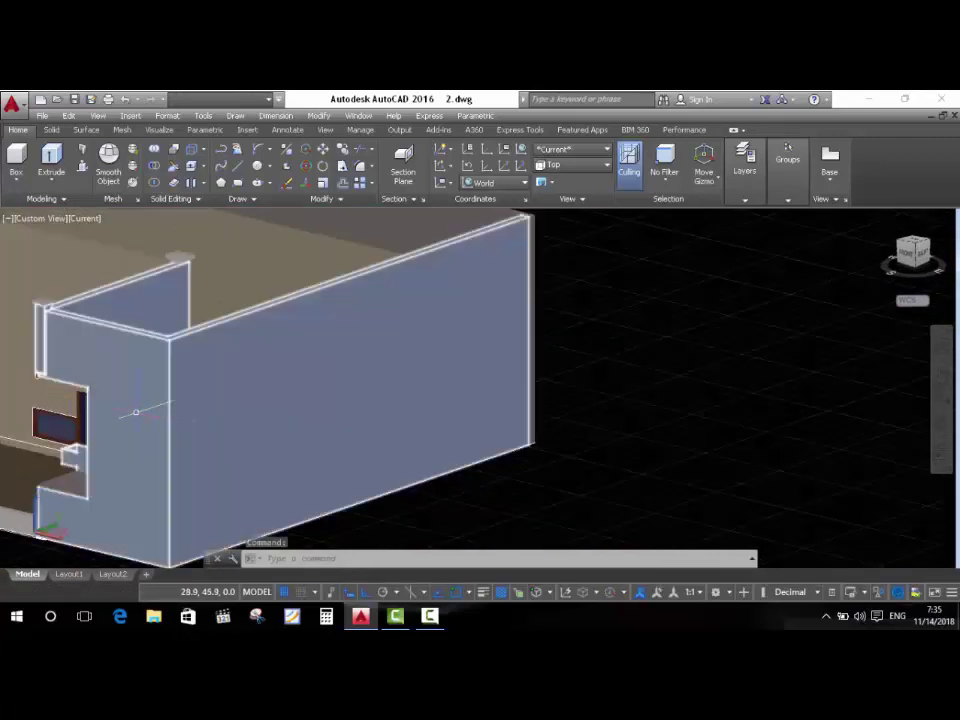
{"action": "scroll", "coordinate": [204, 396], "scroll_direction": "up", "scroll_amount": 5}
{"action": "scroll", "coordinate": [311, 396], "scroll_direction": "down", "scroll_amount": 5}
{"action": "scroll", "coordinate": [311, 396], "scroll_direction": "up", "scroll_amount": 2}
{"action": "scroll", "coordinate": [274, 448], "scroll_direction": "up", "scroll_amount": 2}
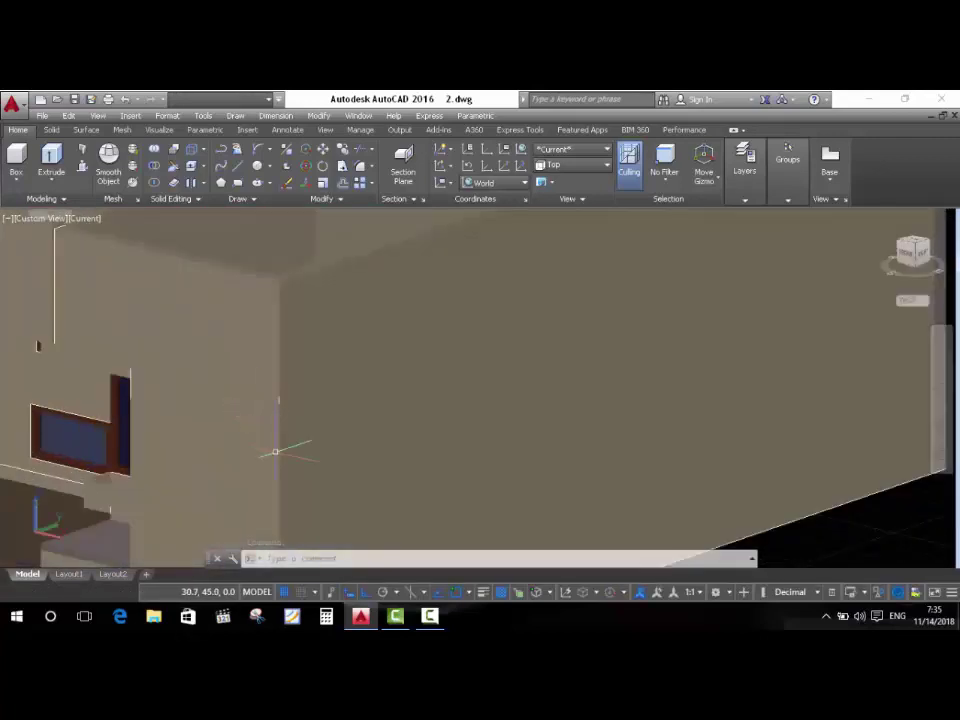
{"action": "scroll", "coordinate": [304, 390], "scroll_direction": "up", "scroll_amount": 2}
Start a line at the end-wall edge, add a 0.25 segment, then undo it.
{"action": "type", "text": "l"}
{"action": "key", "text": "Return"}
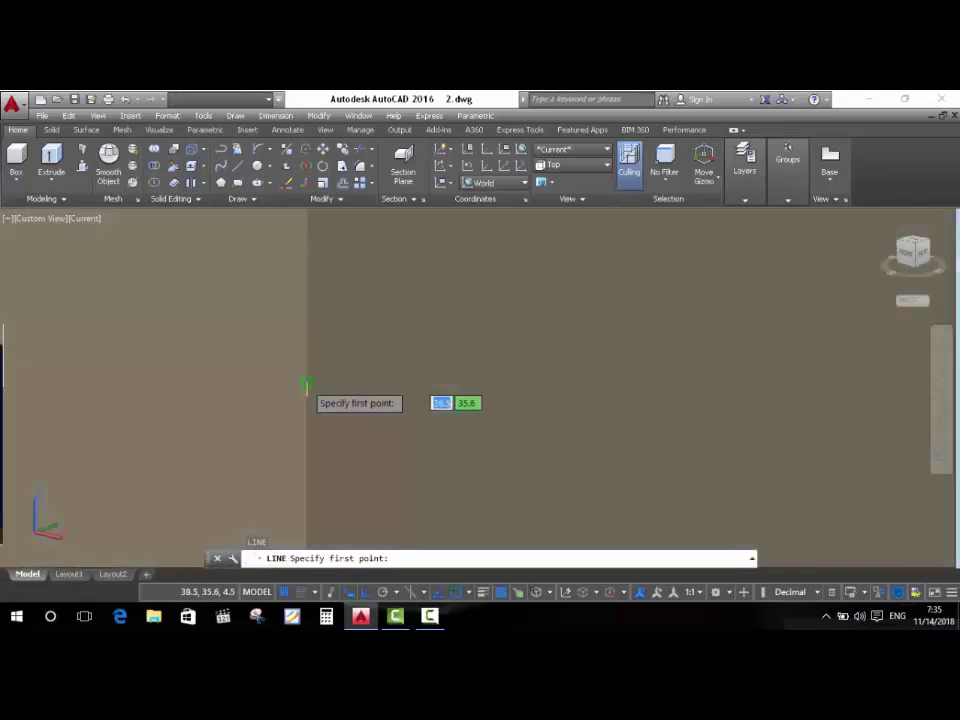
{"action": "left_click", "coordinate": [306, 389]}
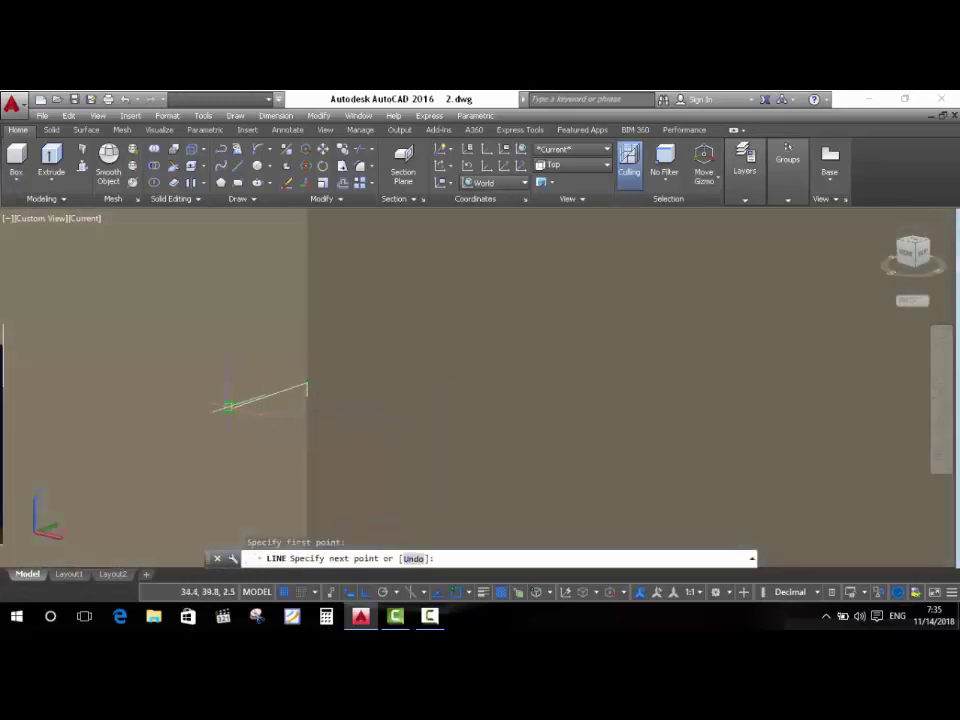
{"action": "type", "text": "0.25"}
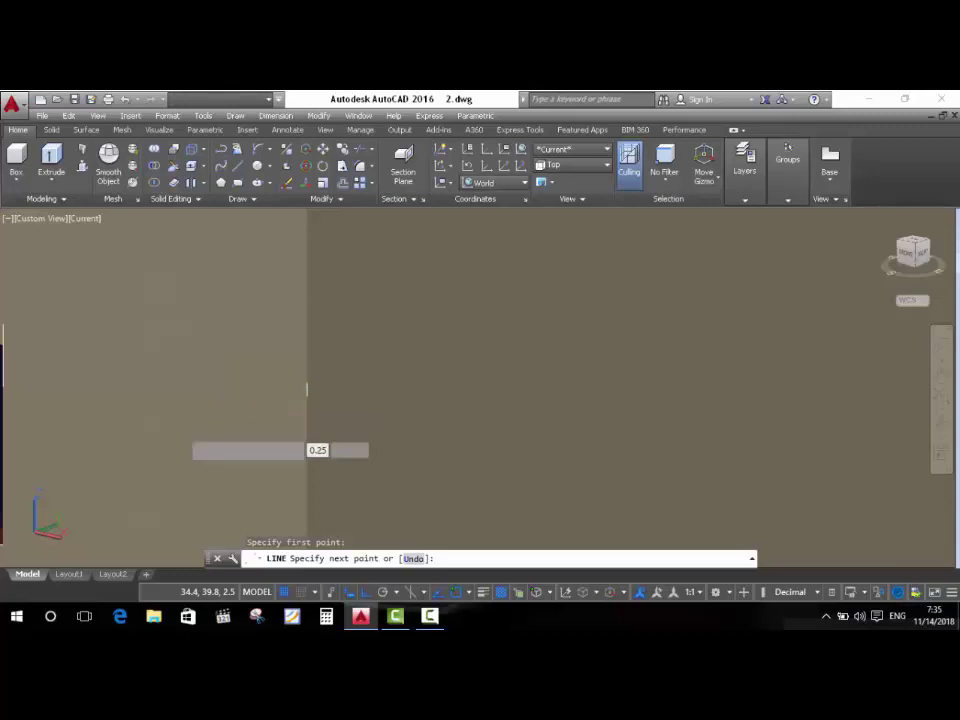
{"action": "key", "text": "Return"}
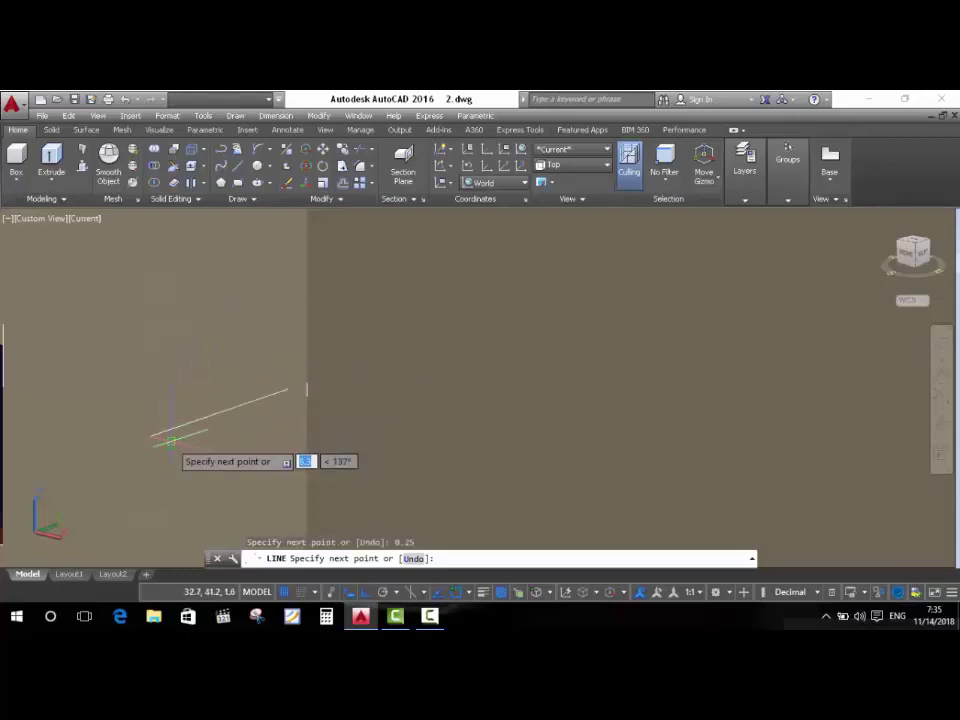
{"action": "type", "text": "u"}
{"action": "key", "text": "Return"}
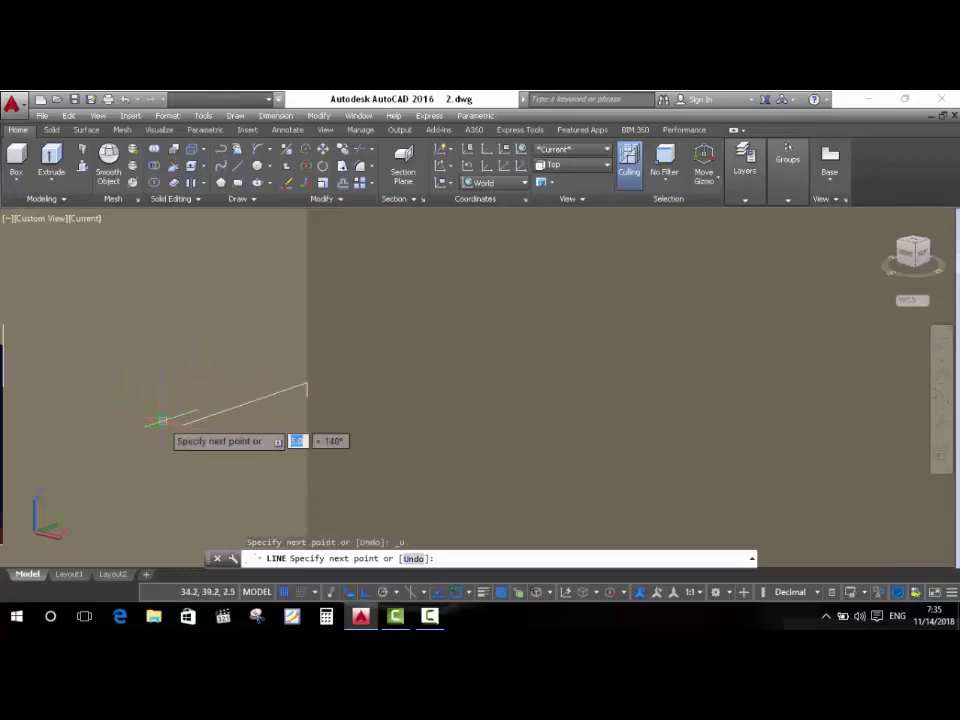
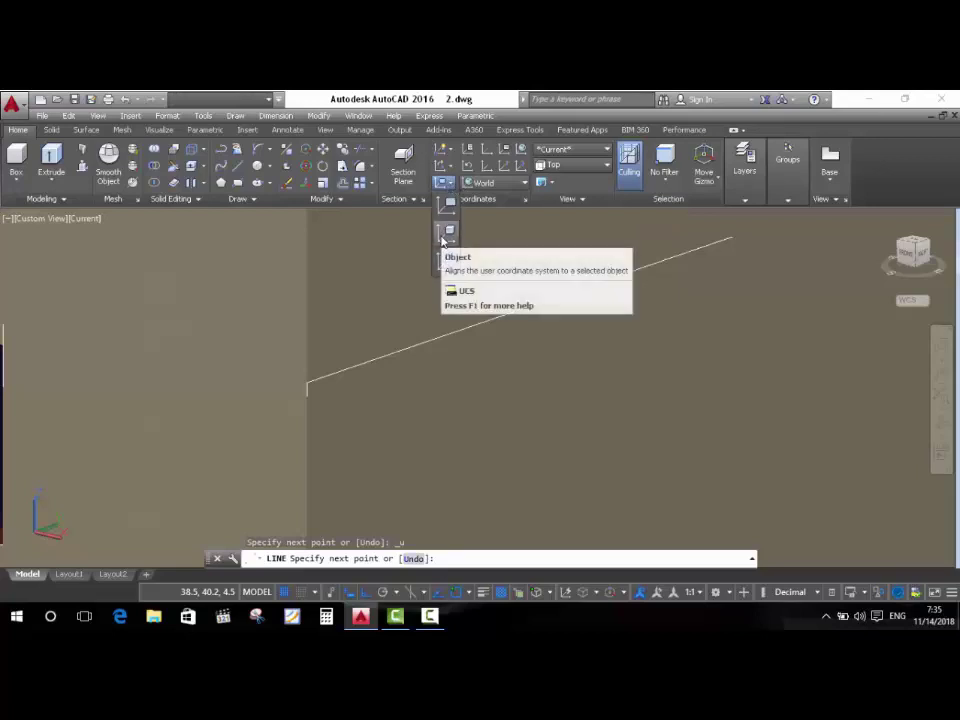
Align the UCS to the wall and start a polyline on it with a 0.25 segment.
{"action": "left_click", "coordinate": [444, 240]}
{"action": "left_click", "coordinate": [441, 330]}
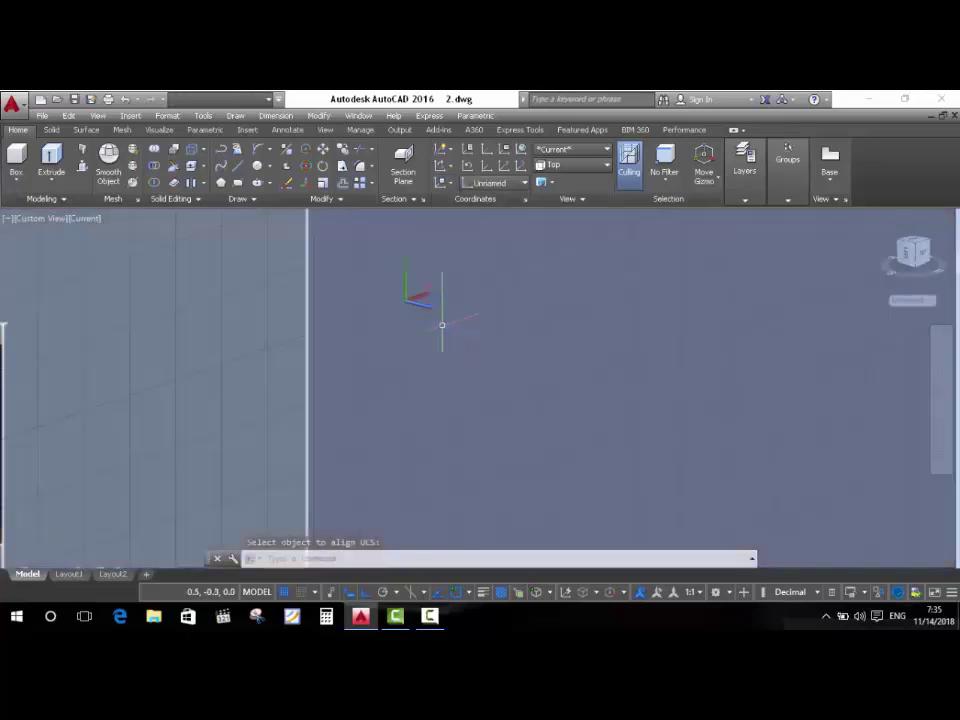
{"action": "left_click", "coordinate": [238, 166]}
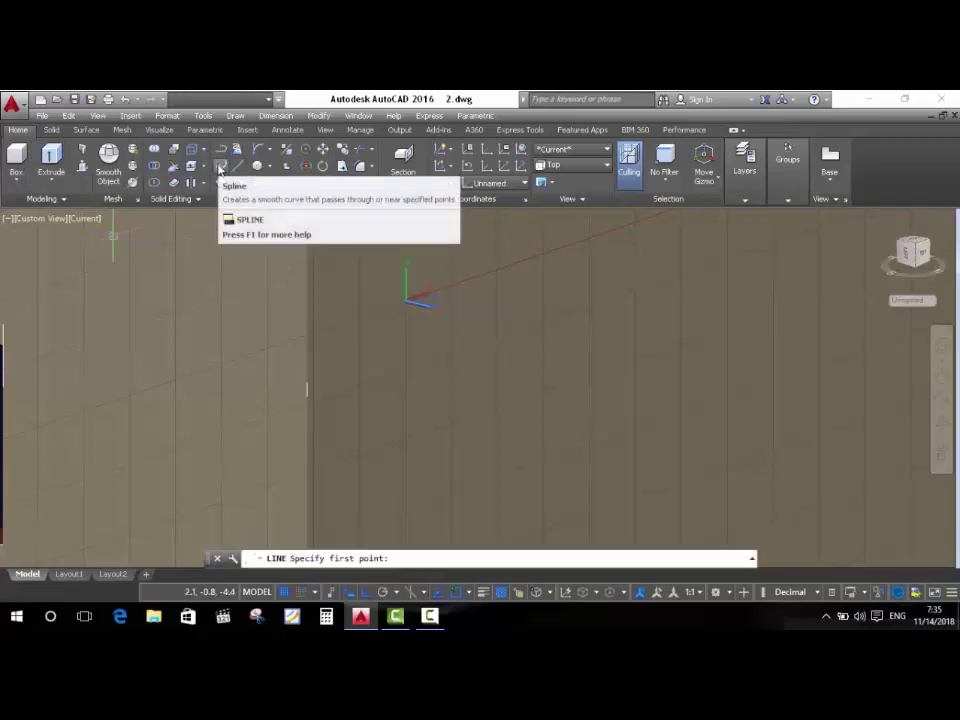
{"action": "left_click", "coordinate": [221, 149]}
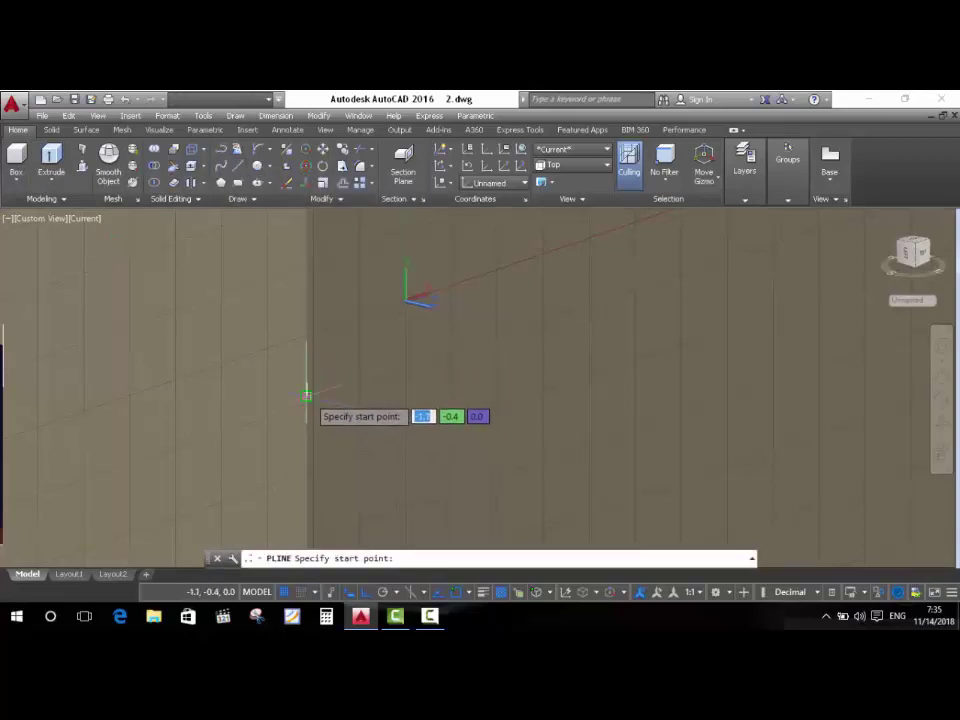
{"action": "left_click", "coordinate": [307, 392]}
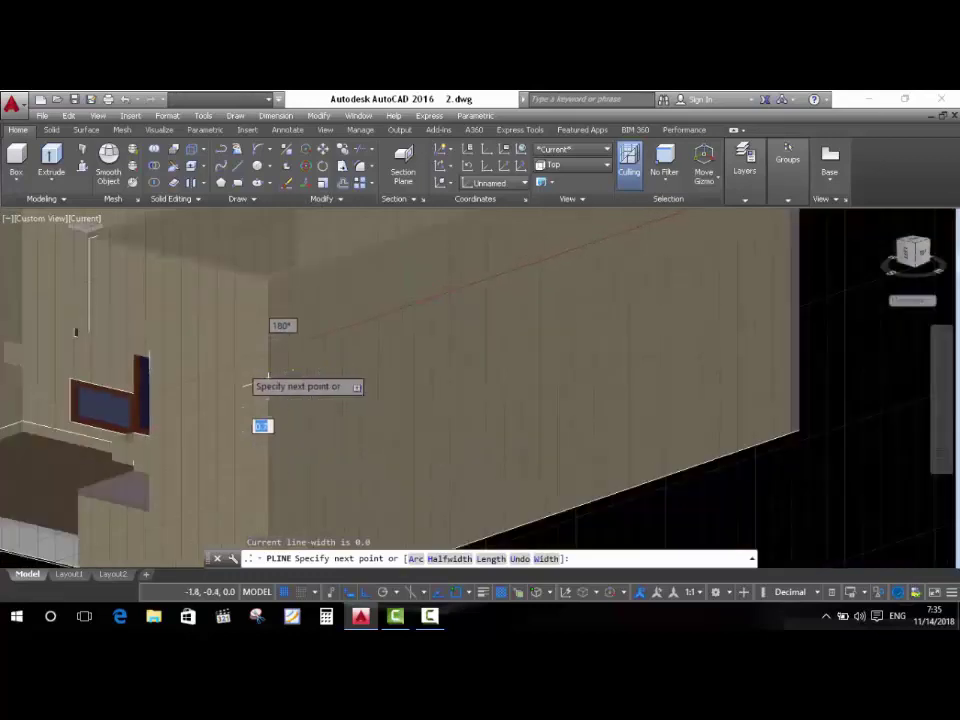
{"action": "scroll", "coordinate": [213, 392], "scroll_direction": "up", "scroll_amount": 5}
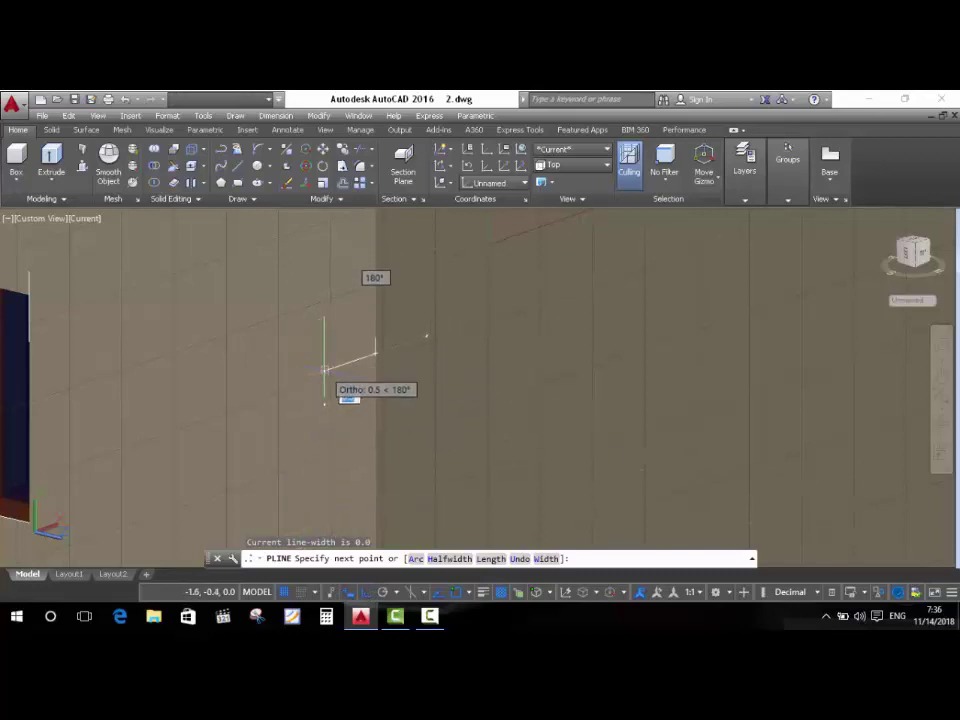
{"action": "type", "text": "0.25"}
{"action": "key", "text": "Return"}
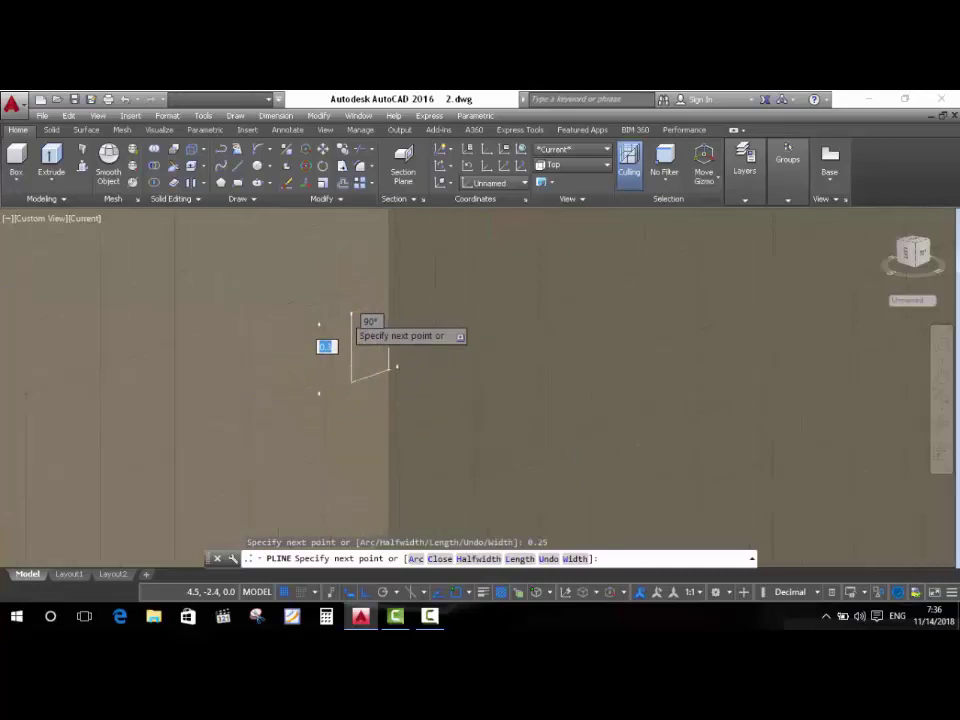
Continue the zigzag with 0.1, 0.1, 0.2, 0.2 and 0.1 segments.
{"action": "mouse_move", "coordinate": [327, 346]}
{"action": "middle_mouse_down"}
{"action": "mouse_move", "coordinate": [332, 452]}
{"action": "mouse_move", "coordinate": [343, 420]}
{"action": "mouse_move", "coordinate": [335, 397]}
{"action": "middle_mouse_up"}
{"action": "type", "text": "0.1"}
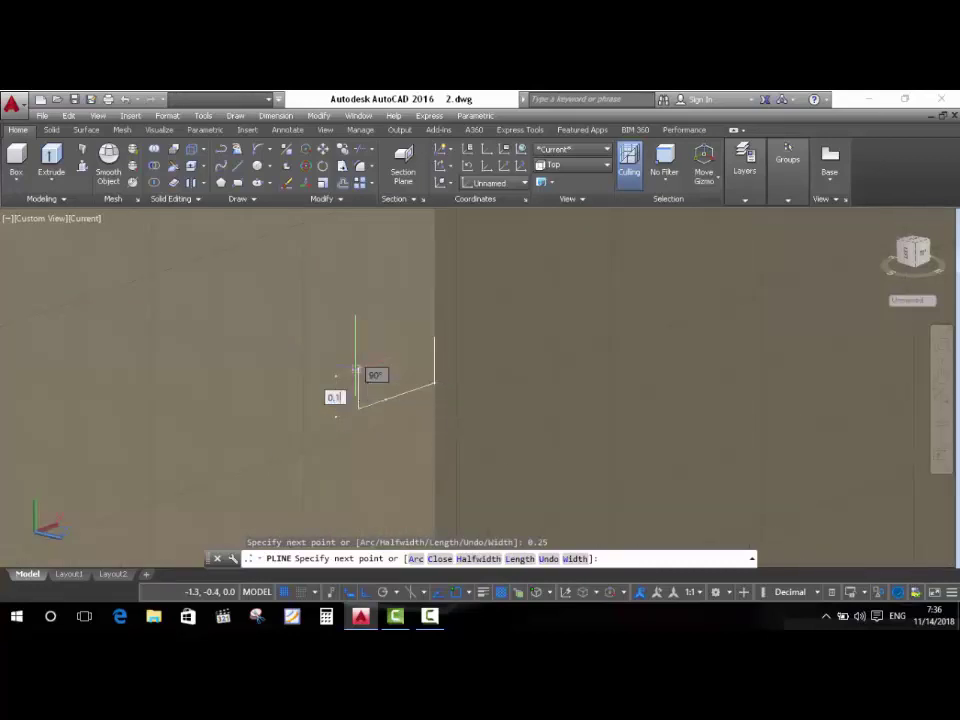
{"action": "key", "text": "Return"}
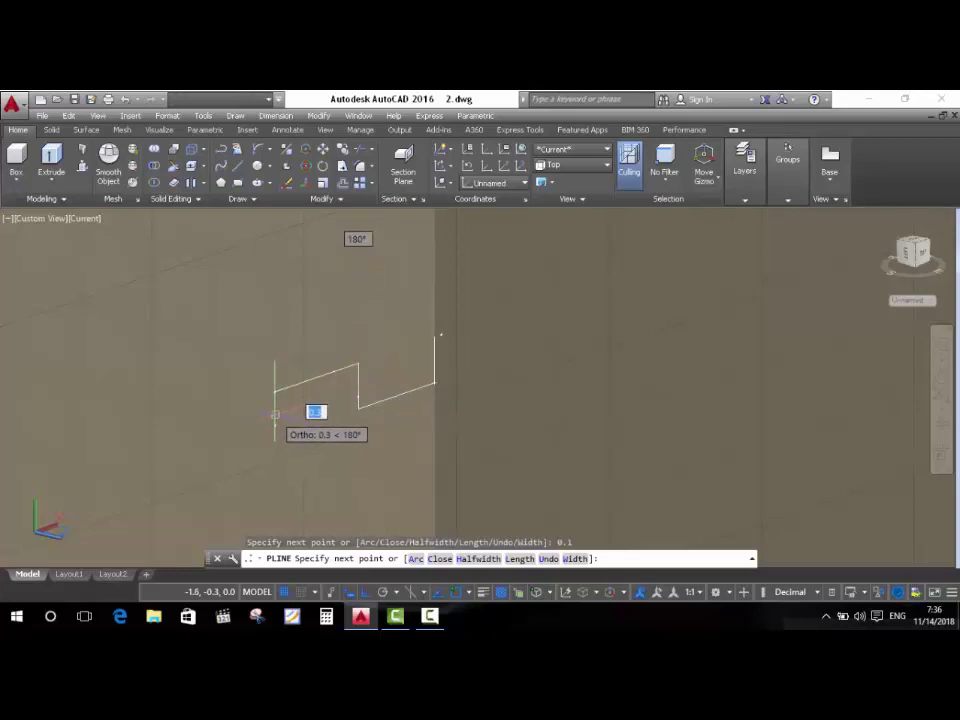
{"action": "key", "text": "Return"}
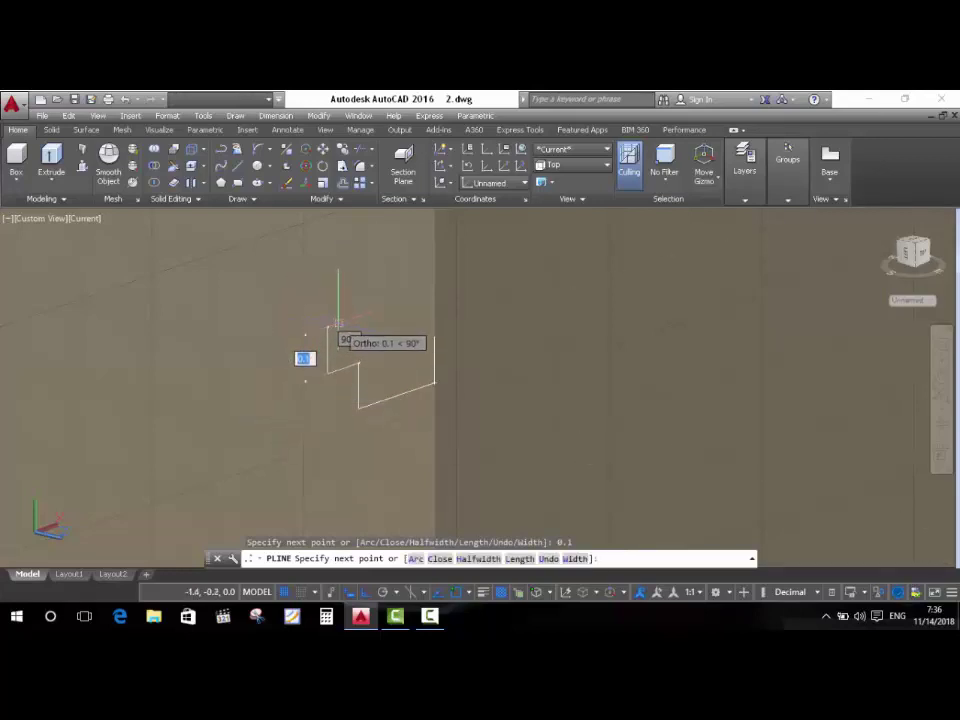
{"action": "key", "text": "Return"}
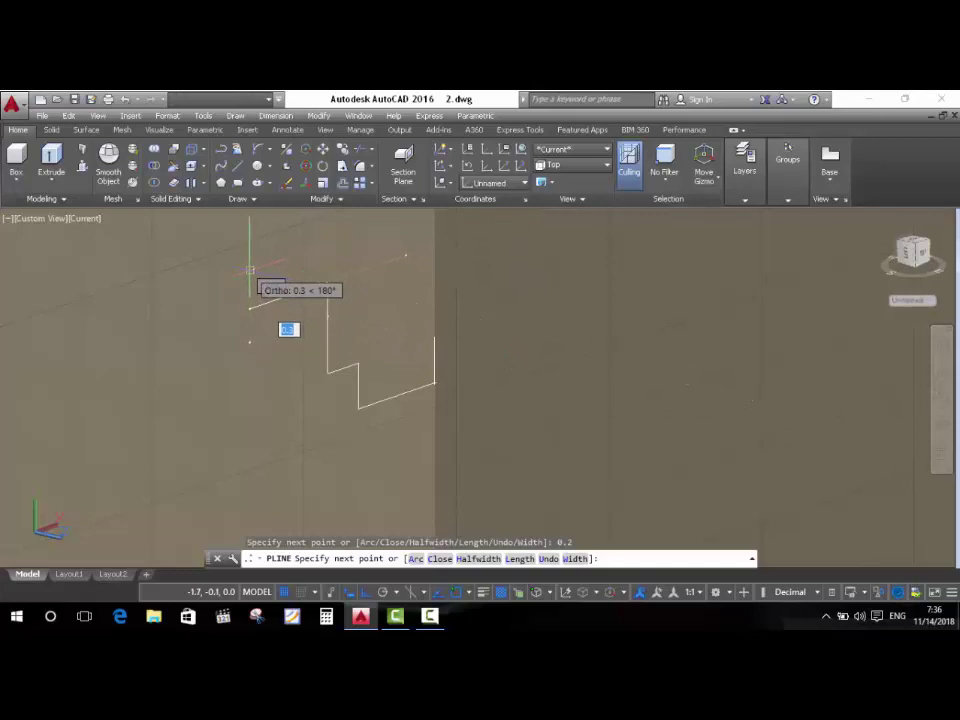
{"action": "key", "text": "Return"}
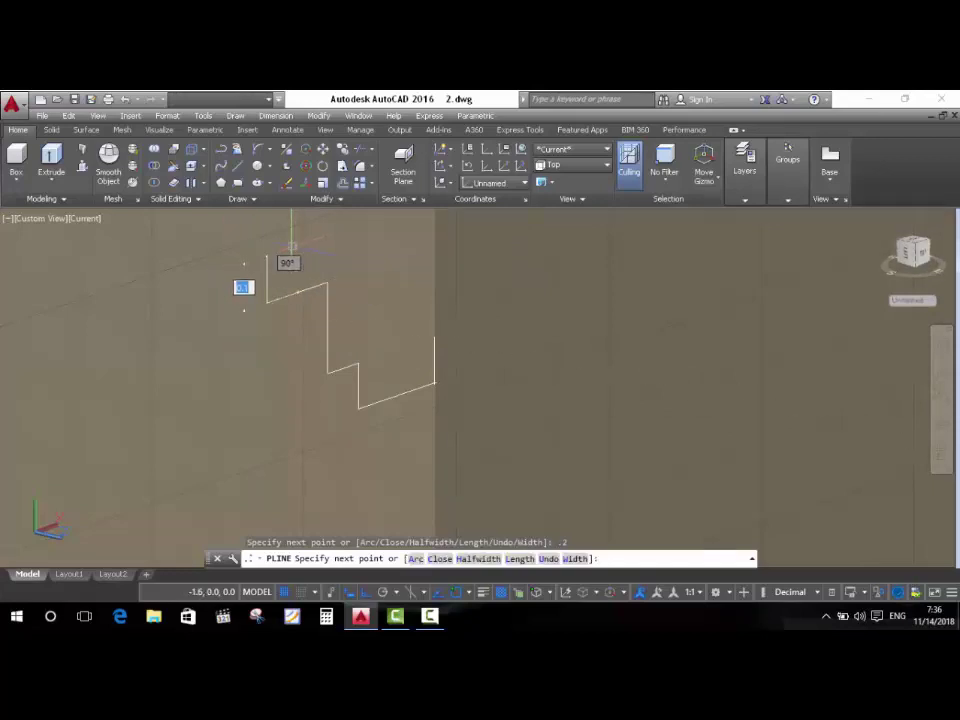
{"action": "type", "text": "0.1"}
{"action": "key", "text": "Return"}
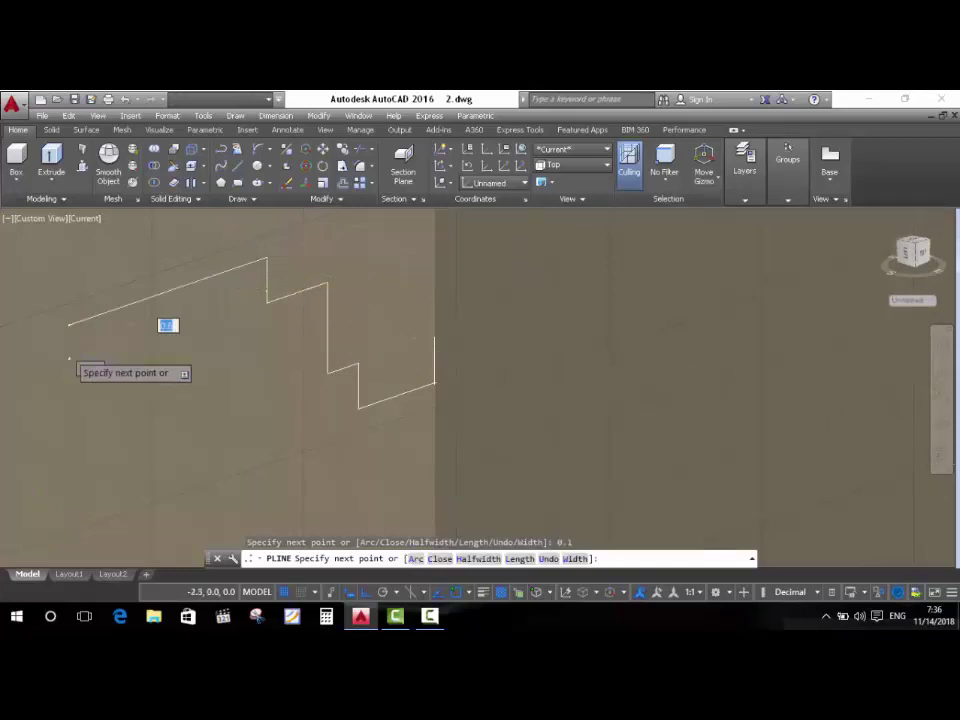
{"action": "middle_click_drag", "start_coordinate": [167, 324], "coordinate": [277, 278], "text": "shift"}
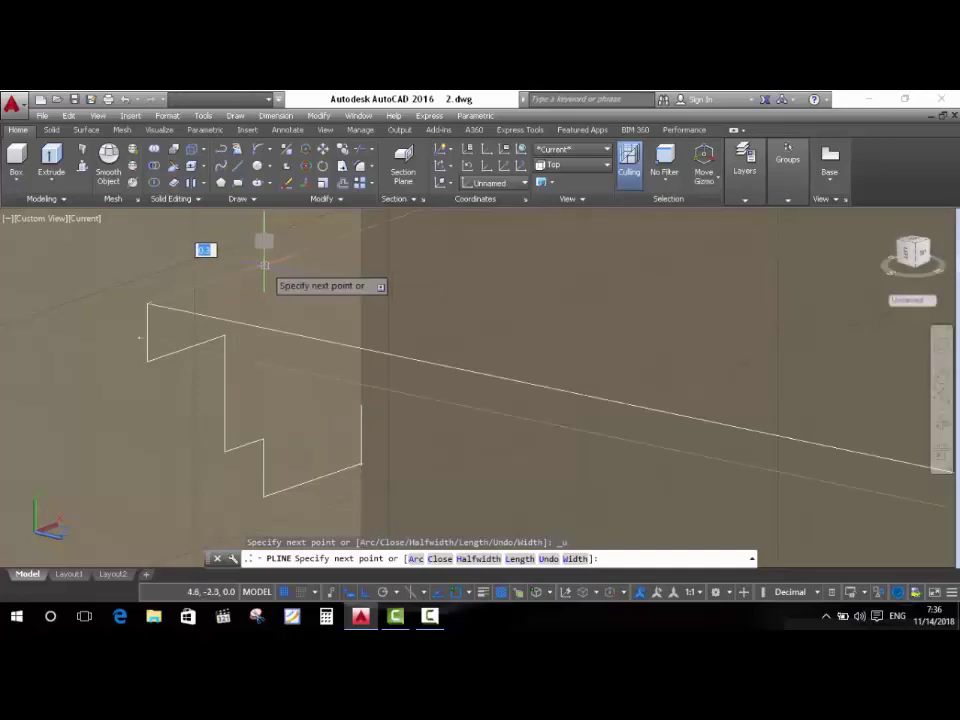
Undo the stray long segment, place the final point and finish the polyline.
{"action": "key", "text": "ctrl+z"}
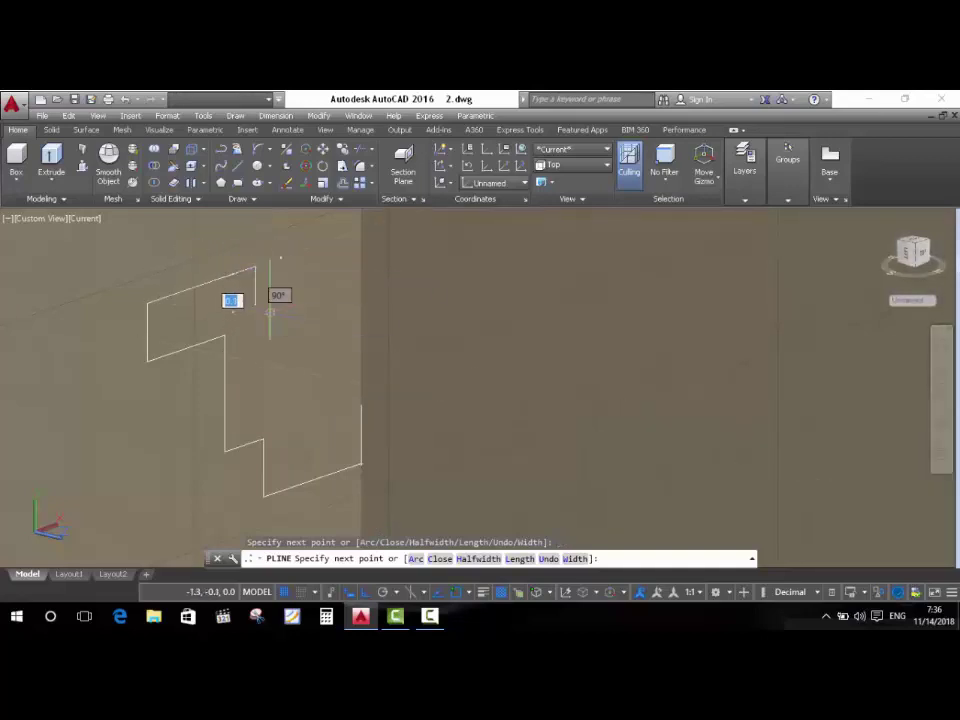
{"action": "scroll", "coordinate": [262, 285], "scroll_direction": "up", "scroll_amount": 2}
{"action": "scroll", "coordinate": [257, 268], "scroll_direction": "up", "scroll_amount": 2}
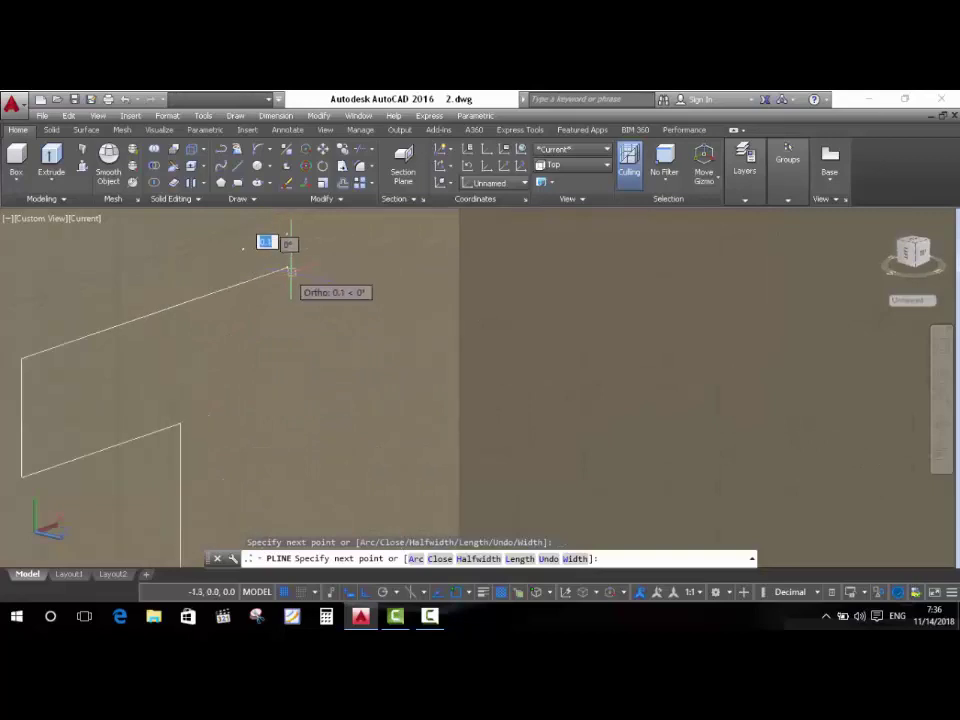
{"action": "scroll", "coordinate": [260, 262], "scroll_direction": "down", "scroll_amount": 2}
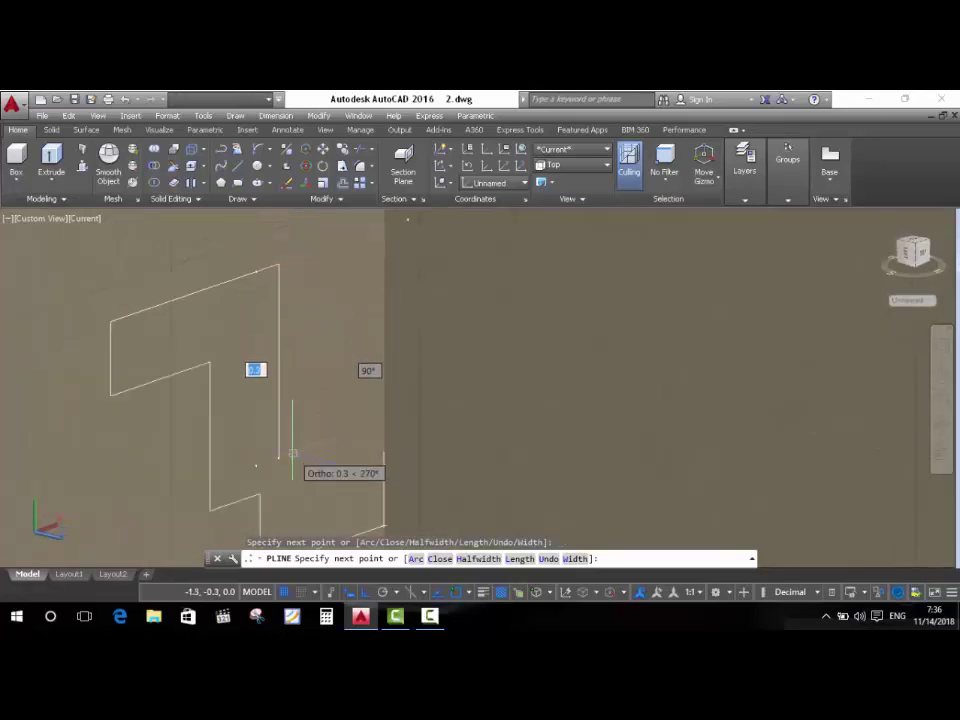
{"action": "scroll", "coordinate": [250, 395], "scroll_direction": "down", "scroll_amount": 2}
{"action": "scroll", "coordinate": [262, 405], "scroll_direction": "up", "scroll_amount": 2}
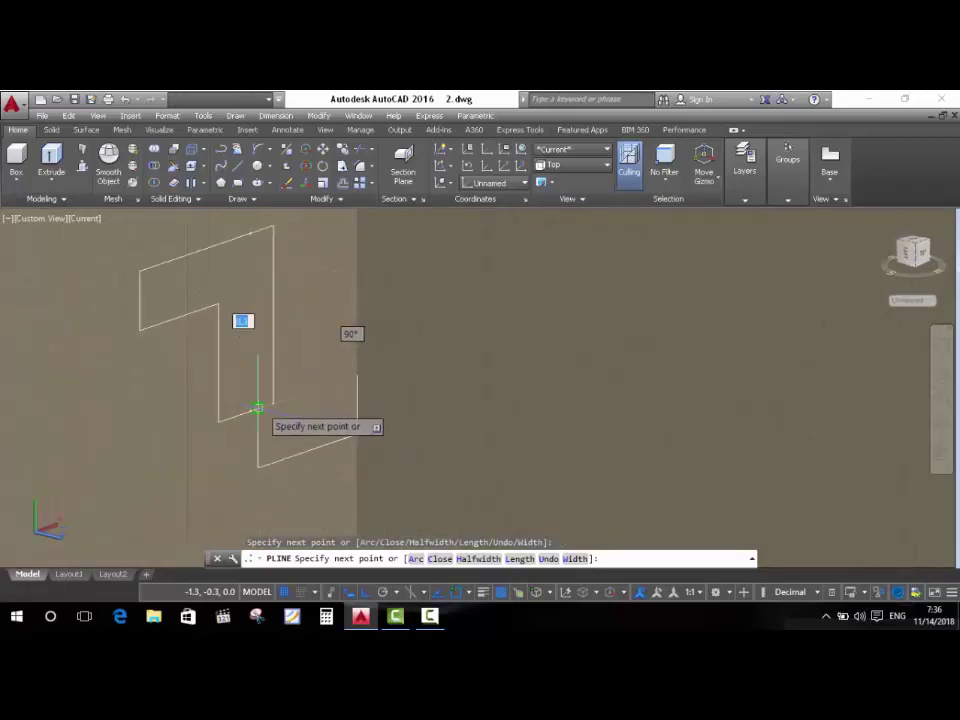
{"action": "scroll", "coordinate": [355, 398], "scroll_direction": "up", "scroll_amount": 1}
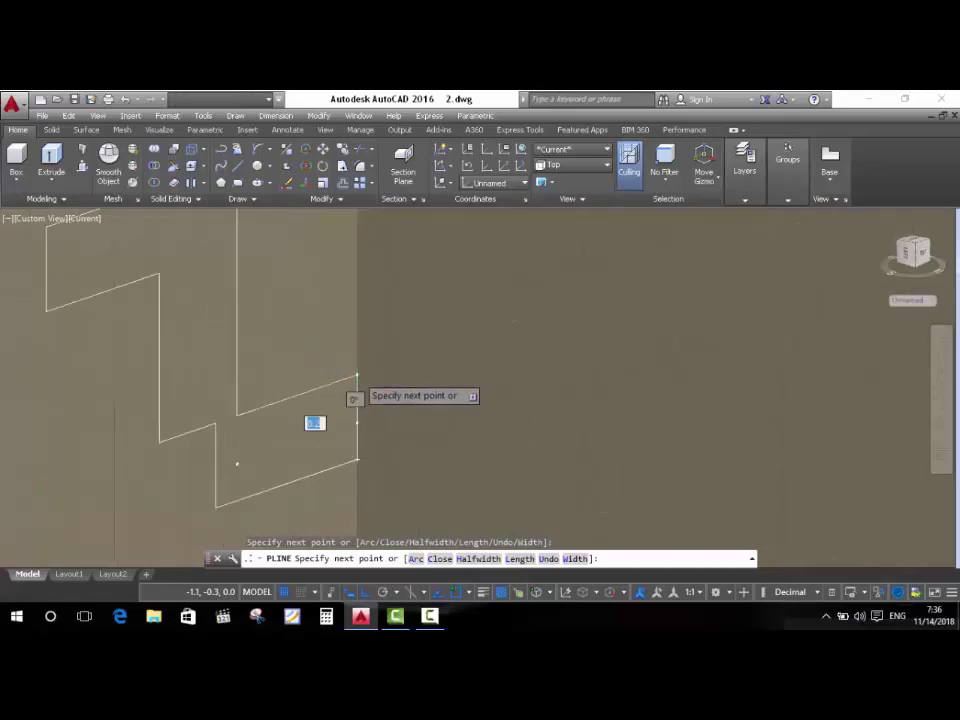
{"action": "scroll", "coordinate": [355, 398], "scroll_direction": "up", "scroll_amount": 2}
{"action": "left_click", "coordinate": [356, 390]}
{"action": "key", "text": "Return"}
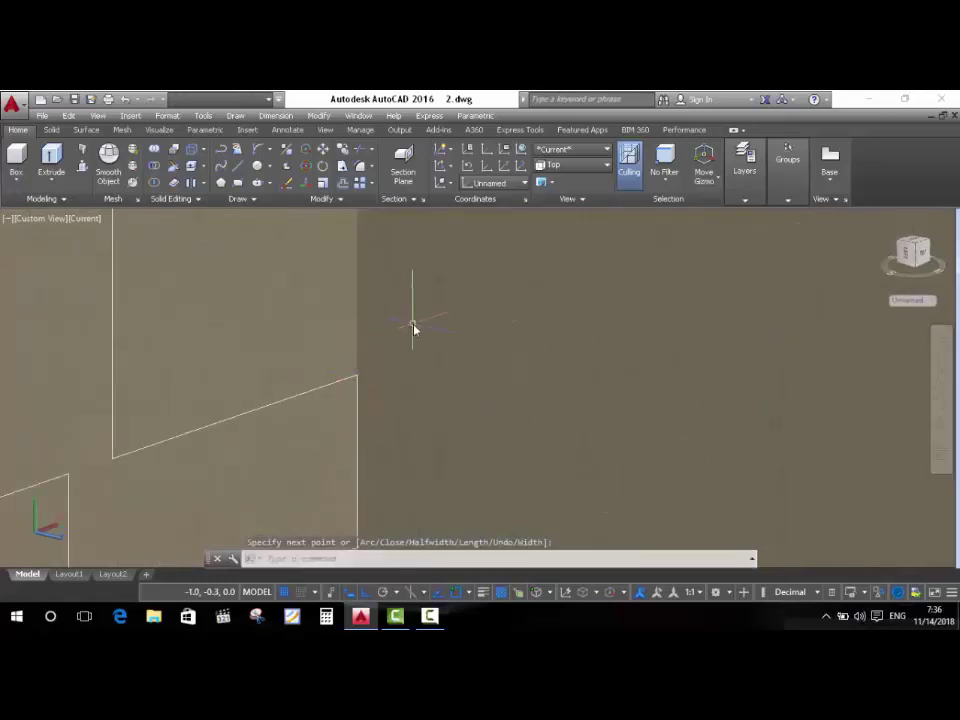
{"action": "scroll", "coordinate": [412, 328], "scroll_direction": "down", "scroll_amount": 5}
{"action": "scroll", "coordinate": [228, 320], "scroll_direction": "up", "scroll_amount": 1}
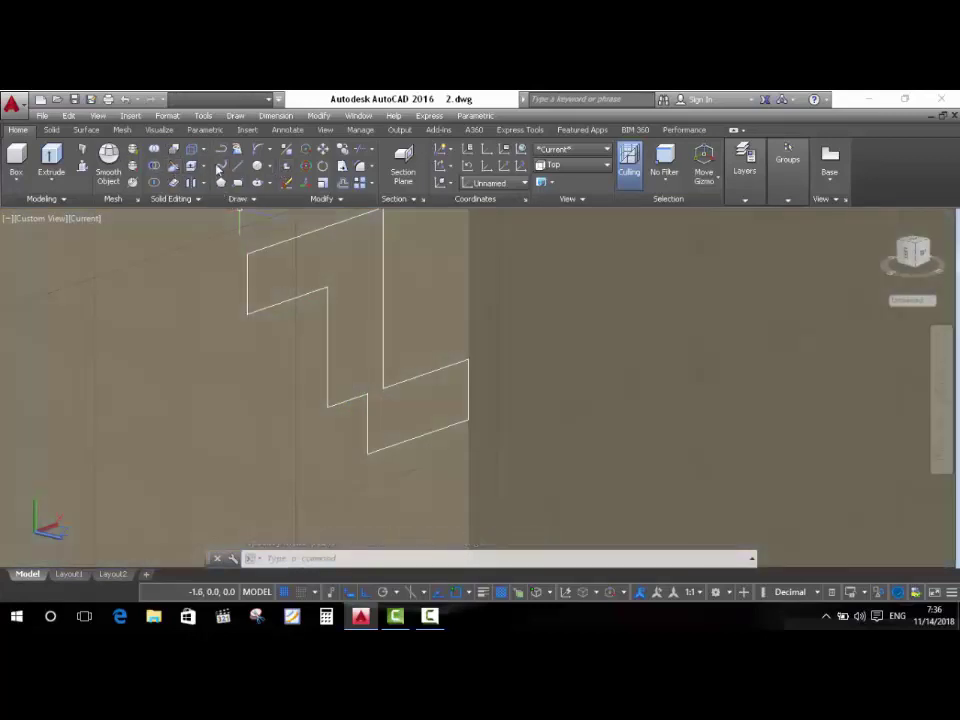
Round the upper inner corner with a Start-End-Direction arc, redrawing it once after an undo.
{"action": "left_click", "coordinate": [257, 151]}
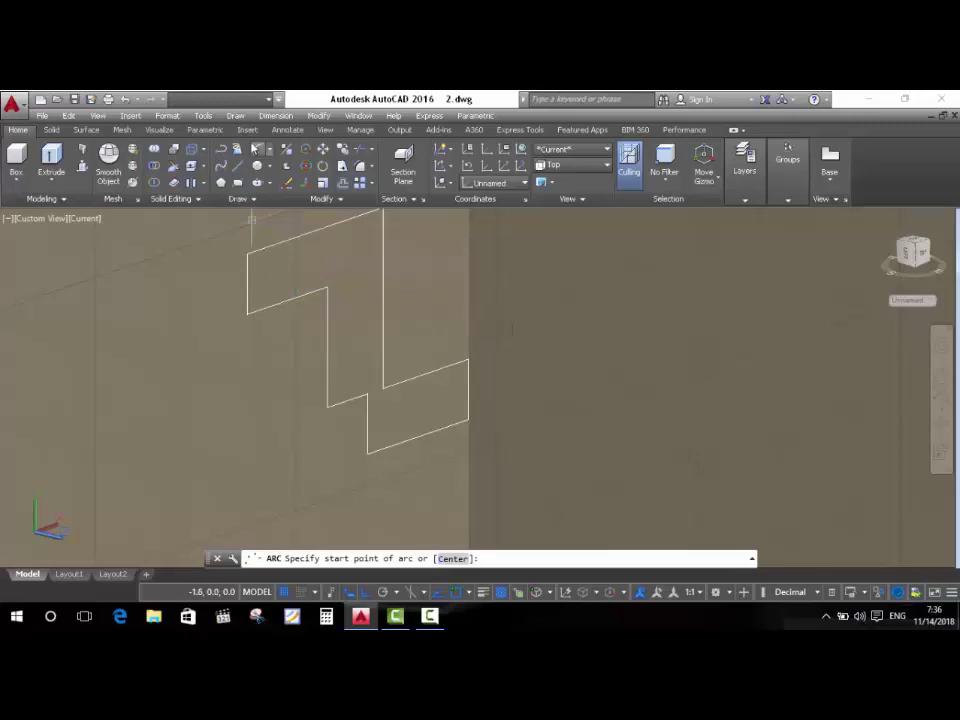
{"action": "left_click", "coordinate": [327, 407]}
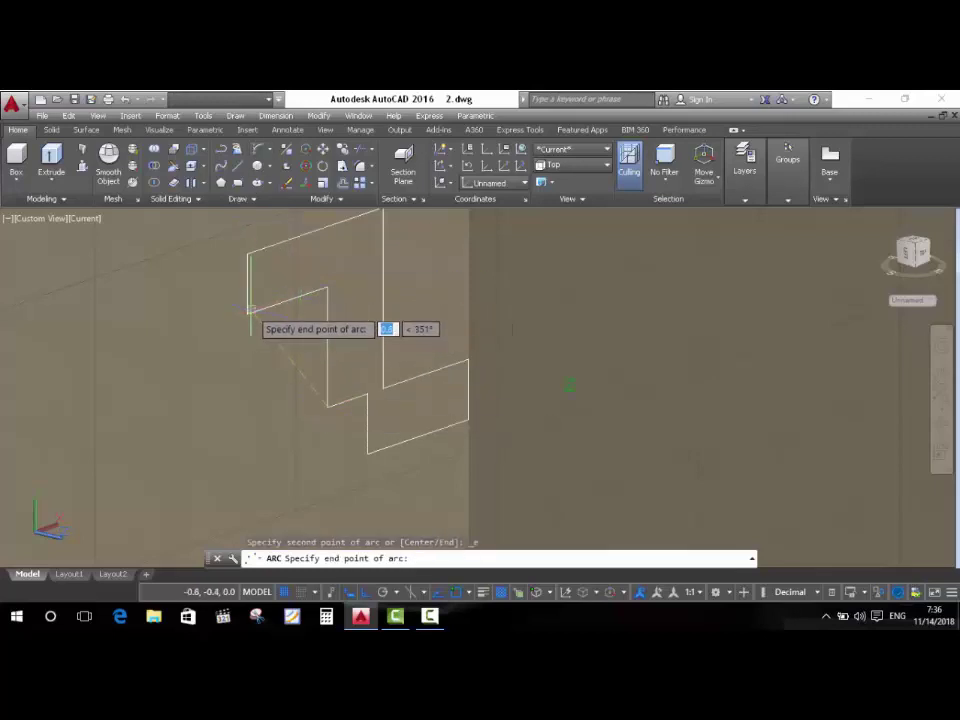
{"action": "left_click", "coordinate": [248, 313]}
{"action": "left_click", "coordinate": [280, 335]}
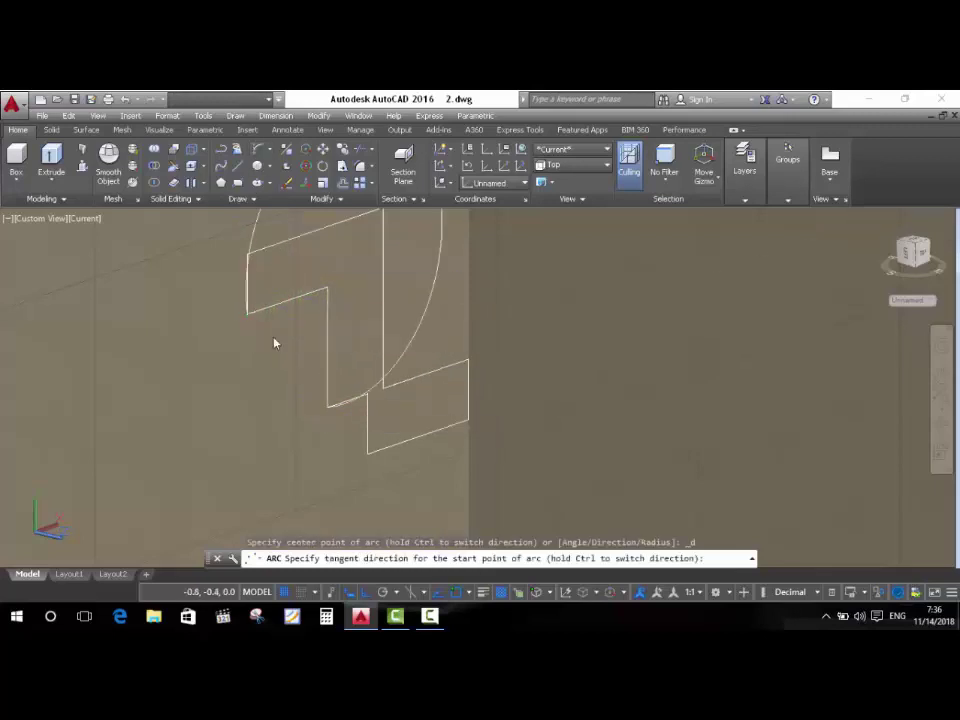
{"action": "key", "text": "ctrl+z"}
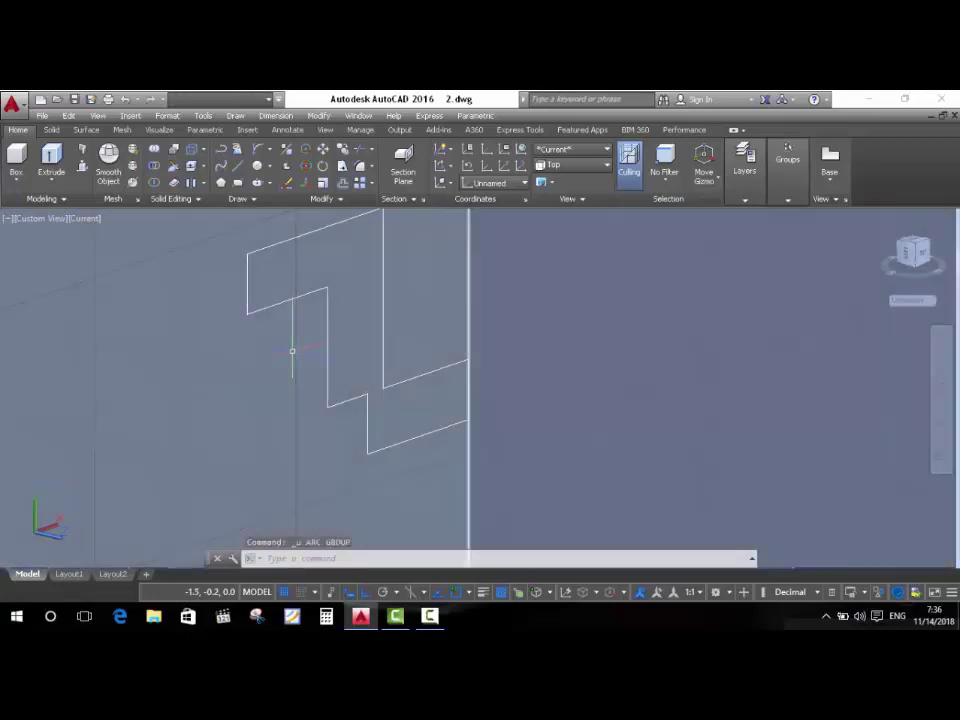
{"action": "left_click", "coordinate": [256, 150]}
{"action": "left_click", "coordinate": [248, 313]}
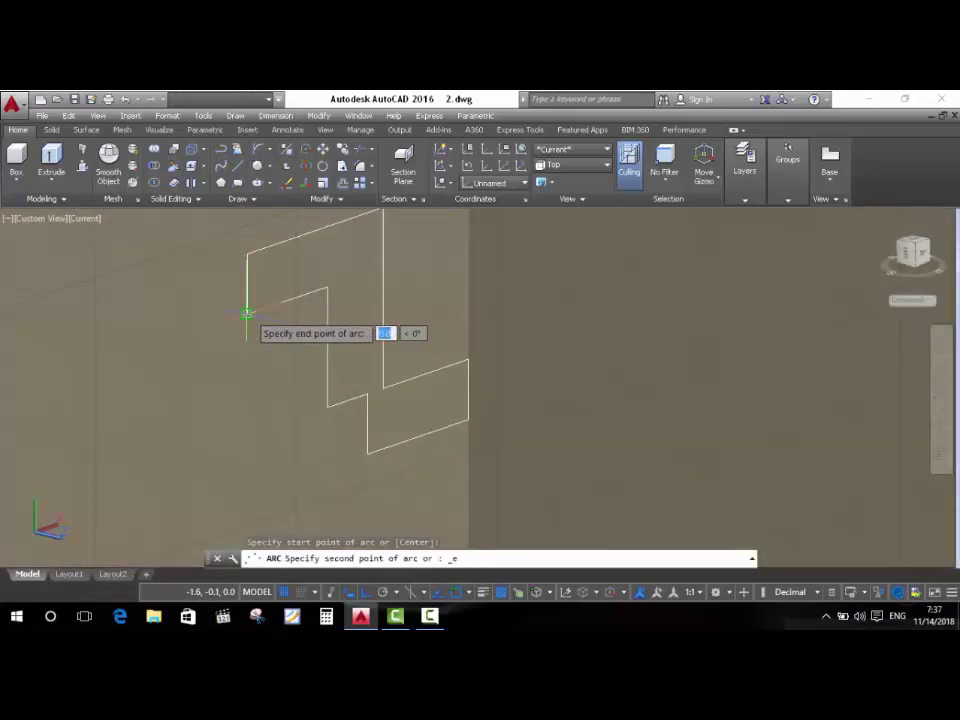
{"action": "left_click", "coordinate": [319, 395]}
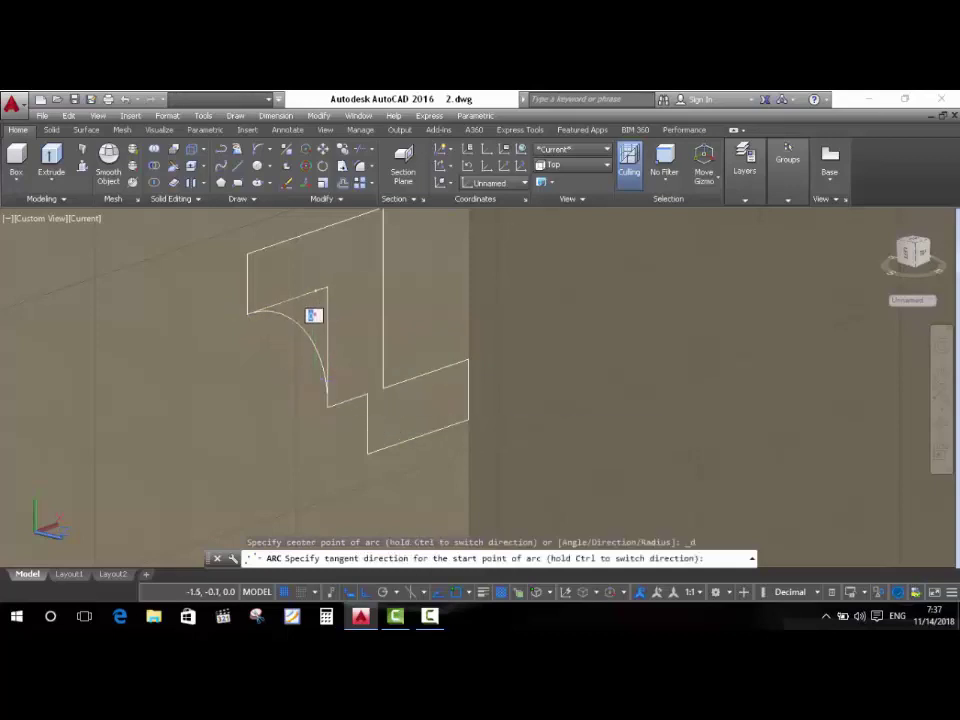
{"action": "left_click", "coordinate": [198, 400]}
Trim the leftover straight edge above the arc with TR, then start BO Boundary.
{"action": "type", "text": "tr"}
{"action": "key", "text": "Return"}
{"action": "key", "text": "Return"}
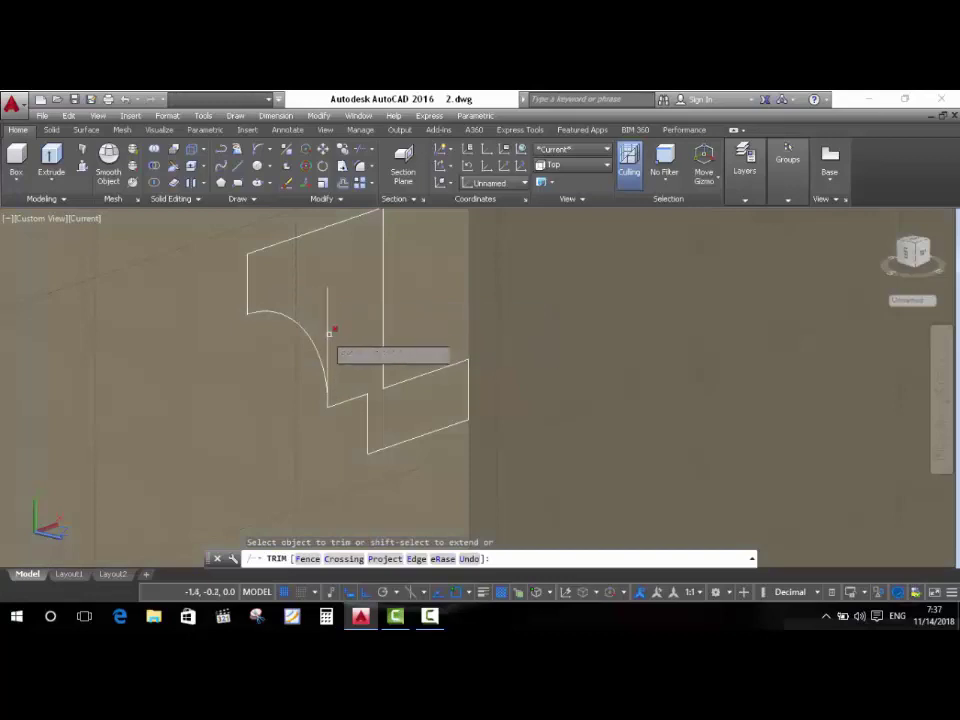
{"action": "left_click", "coordinate": [329, 332]}
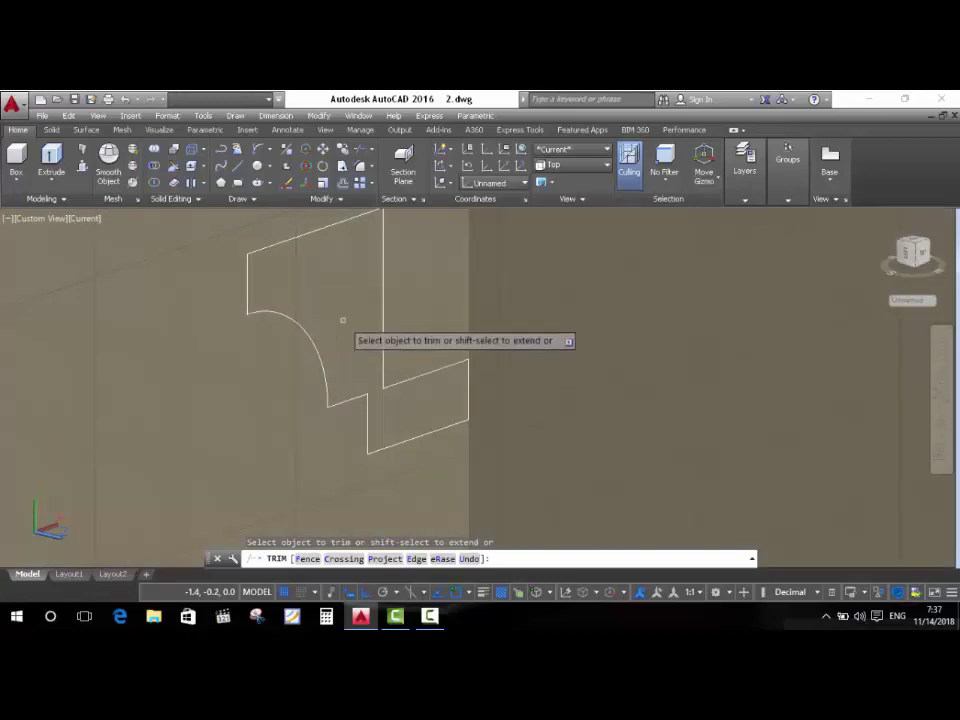
{"action": "key", "text": "Return"}
{"action": "scroll", "coordinate": [262, 400], "scroll_direction": "down", "scroll_amount": 2}
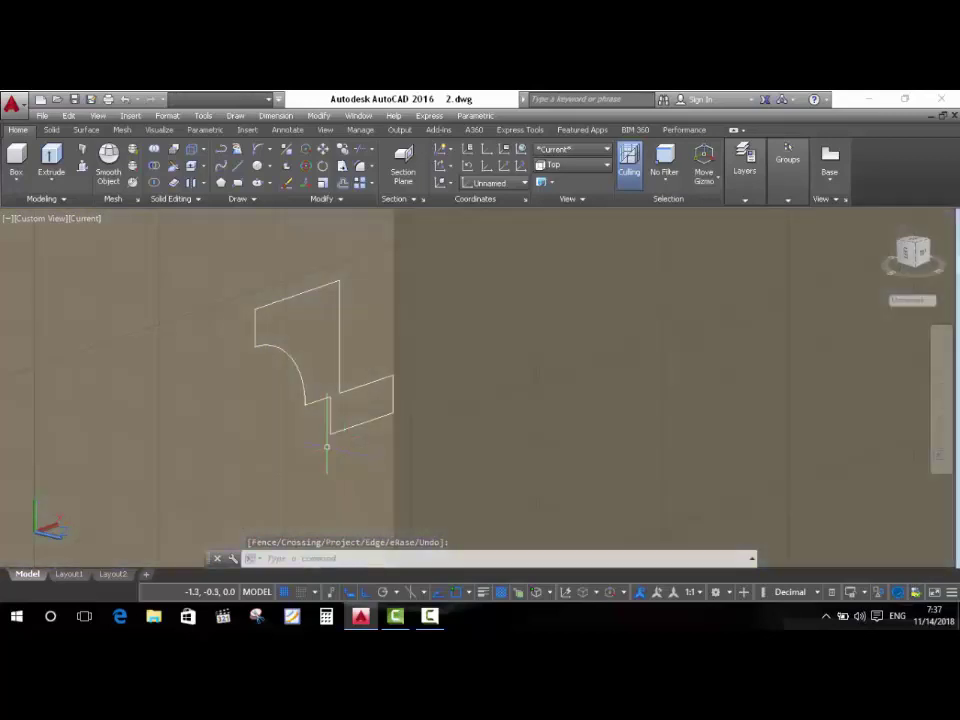
{"action": "type", "text": "bo"}
{"action": "key", "text": "Return"}
{"action": "key", "text": "Return"}
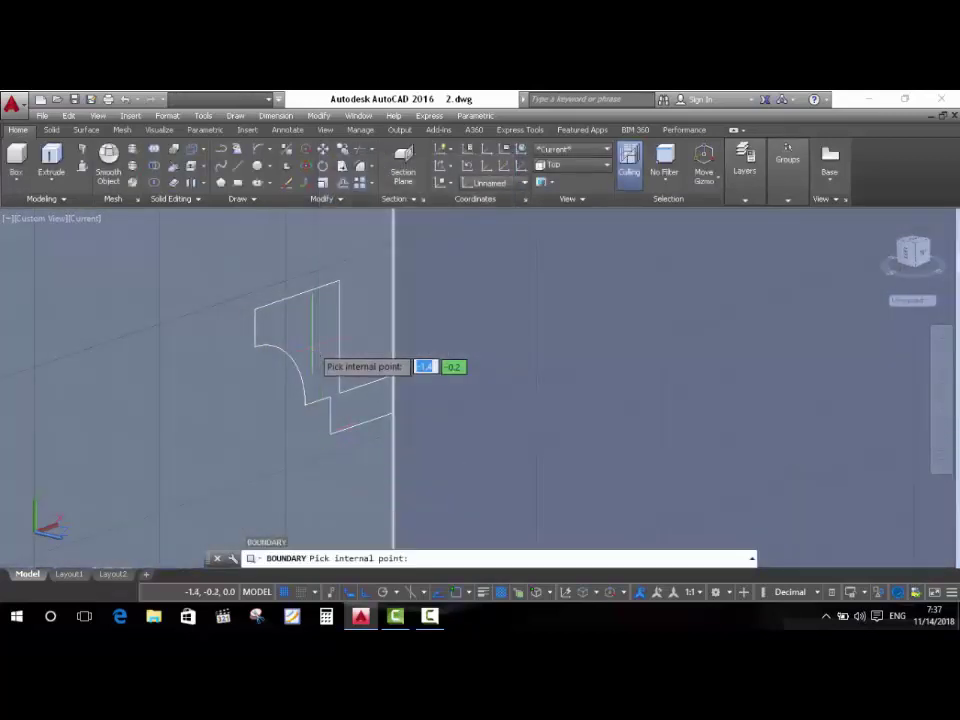
Create the closed boundary polyline from the arc-rounded profile, then start a new polyline.
{"action": "scroll", "coordinate": [310, 355], "scroll_direction": "down", "scroll_amount": 3}
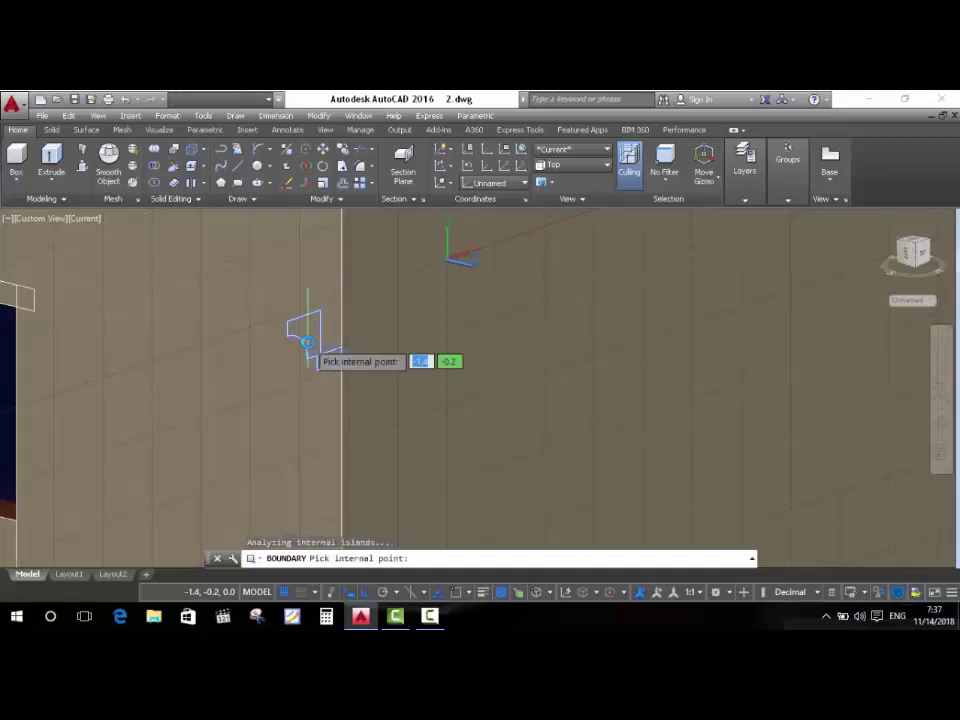
{"action": "key", "text": "Return"}
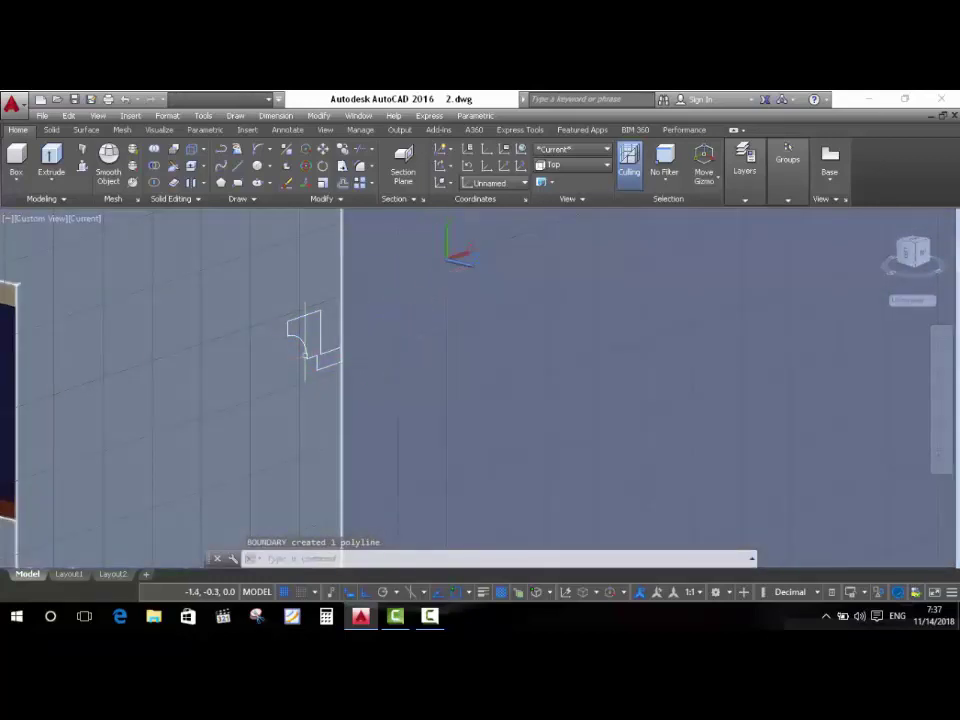
{"action": "scroll", "coordinate": [305, 355], "scroll_direction": "up", "scroll_amount": 3}
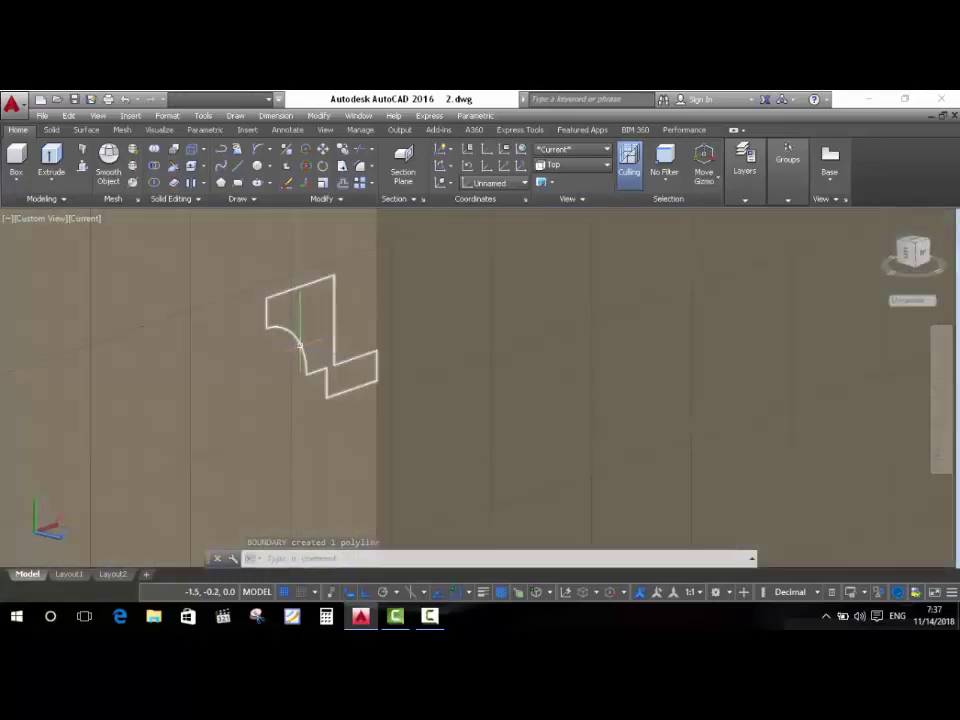
{"action": "scroll", "coordinate": [386, 412], "scroll_direction": "down", "scroll_amount": 2}
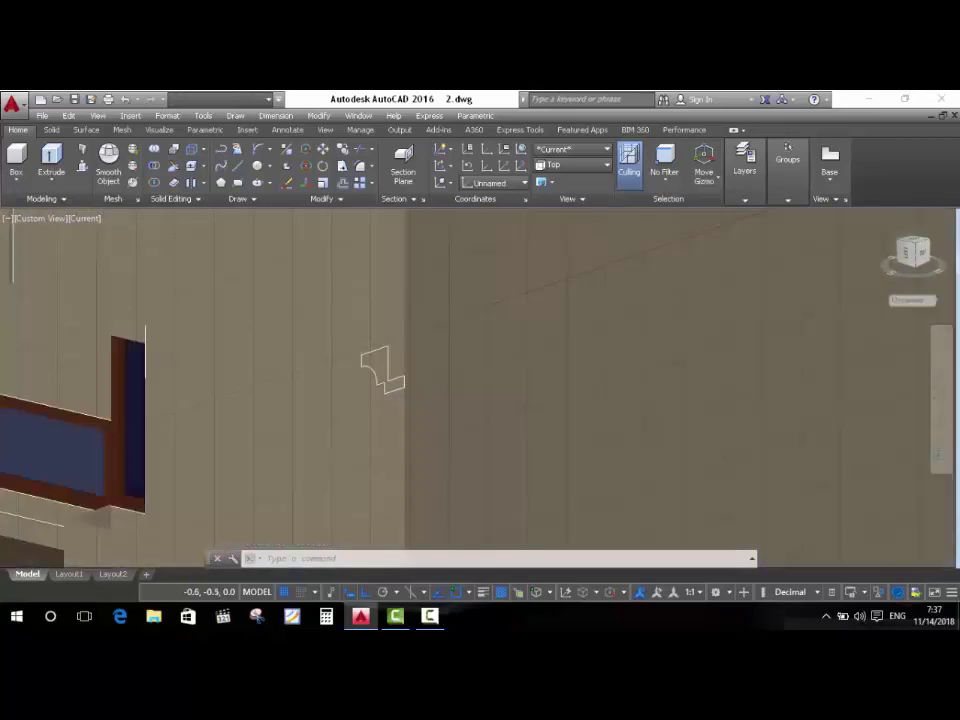
{"action": "scroll", "coordinate": [414, 393], "scroll_direction": "down", "scroll_amount": 3}
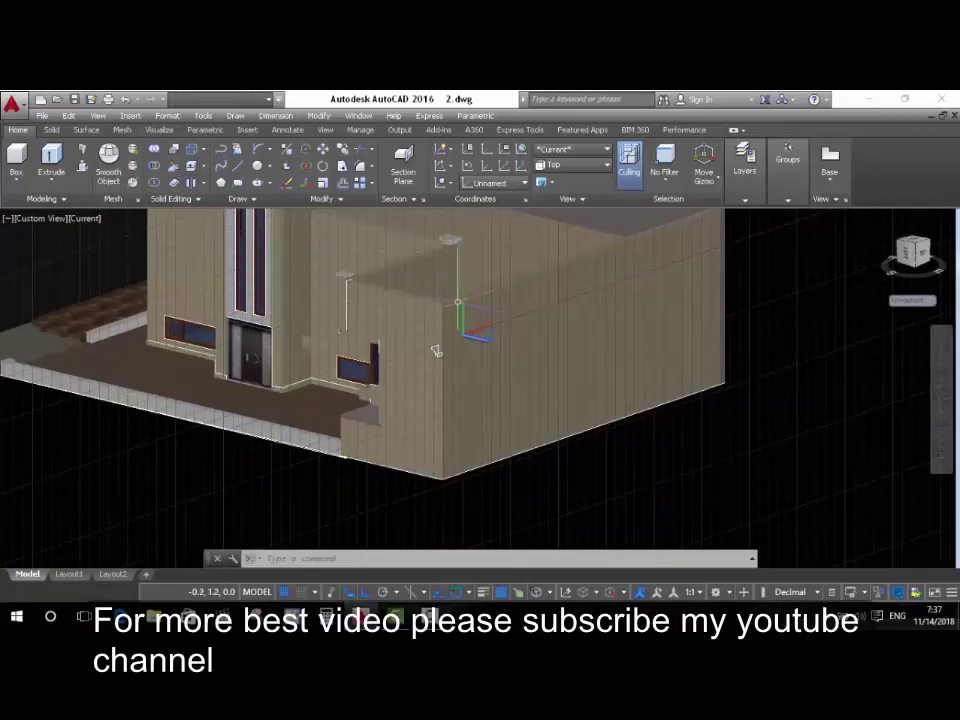
{"action": "scroll", "coordinate": [436, 351], "scroll_direction": "up", "scroll_amount": 3}
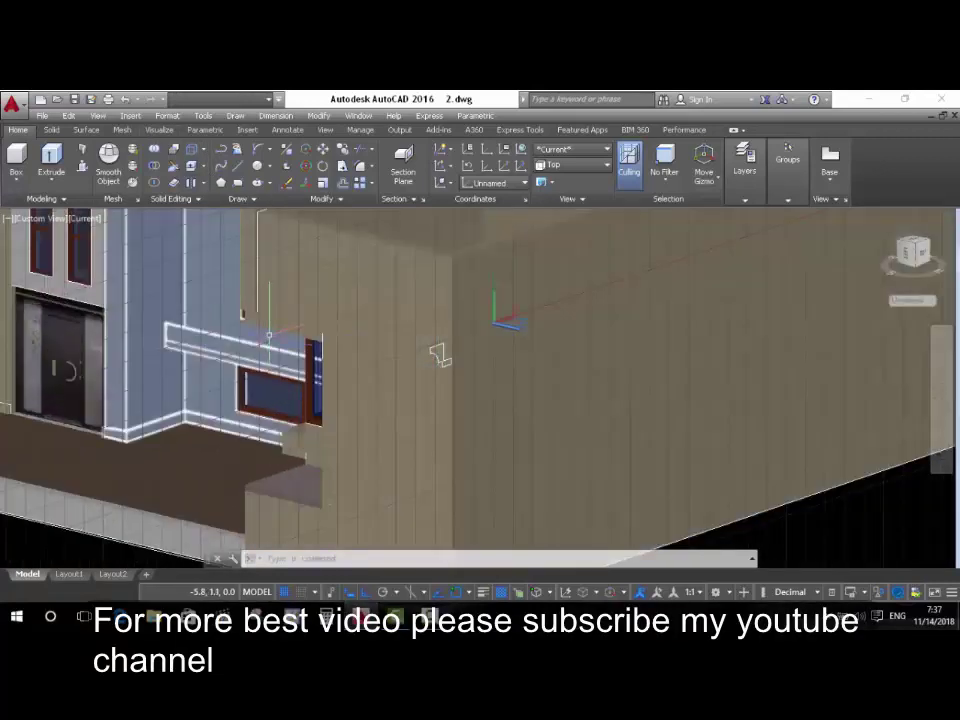
{"action": "left_click", "coordinate": [222, 150]}
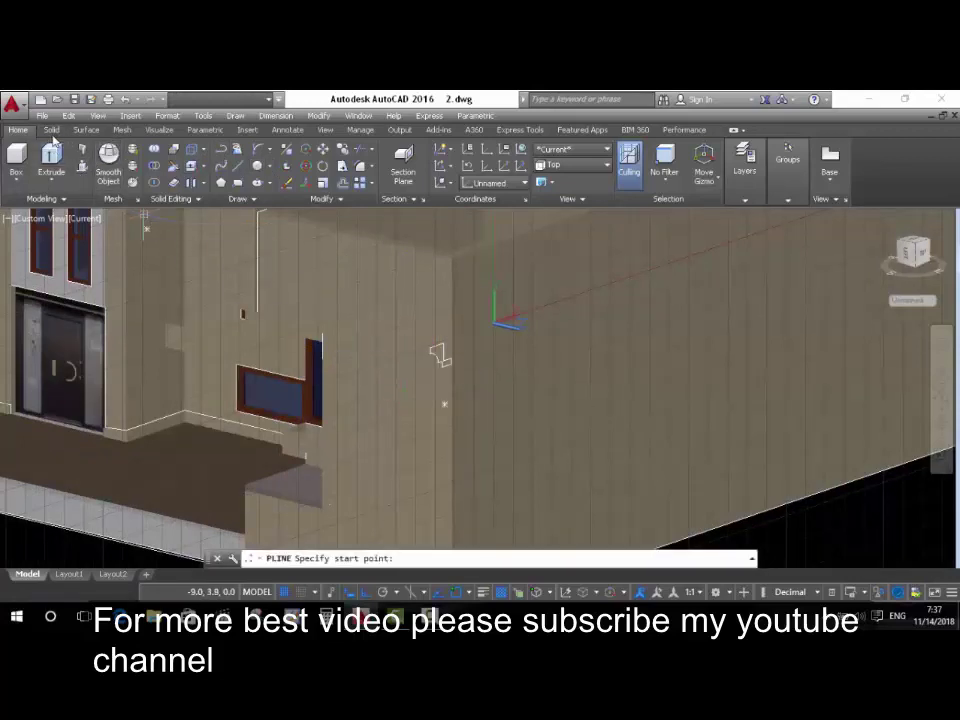
Cancel the Sweep attempt and start a LINE at the profile's corner.
{"action": "left_click", "coordinate": [54, 181]}
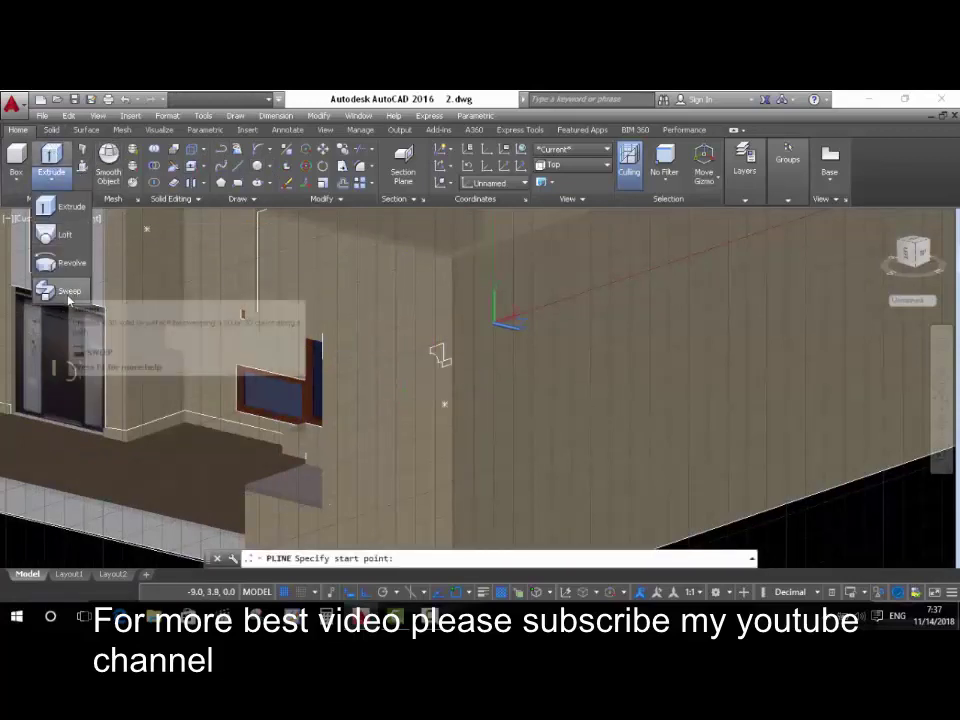
{"action": "left_click", "coordinate": [67, 296]}
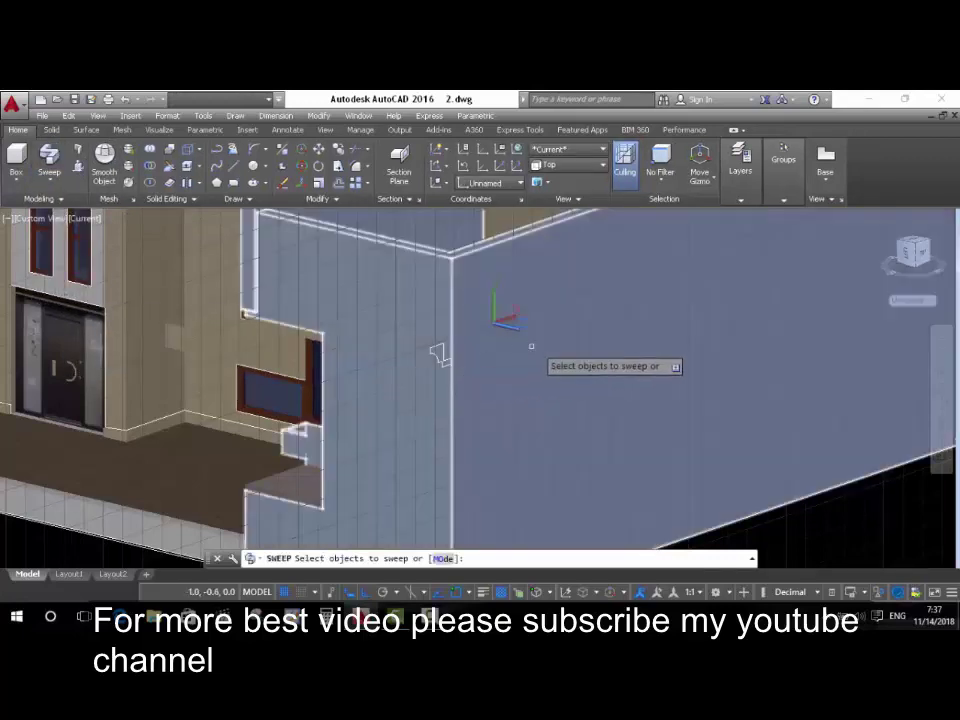
{"action": "key", "text": "Escape"}
{"action": "key", "text": "l"}
{"action": "key", "text": "Return"}
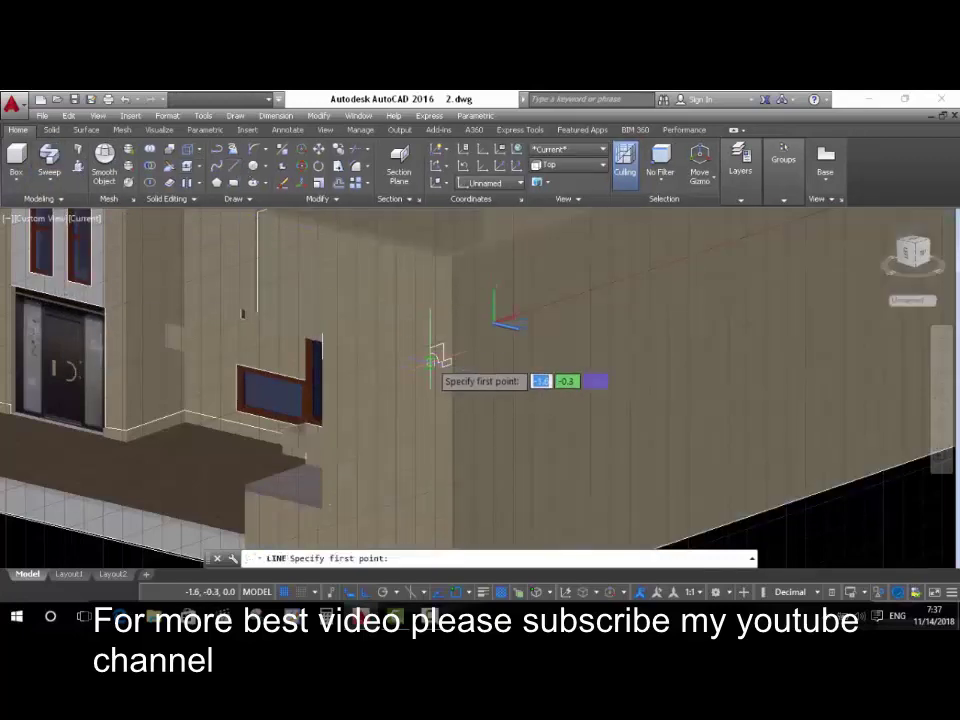
{"action": "scroll", "coordinate": [440, 355], "scroll_direction": "up", "scroll_amount": 3}
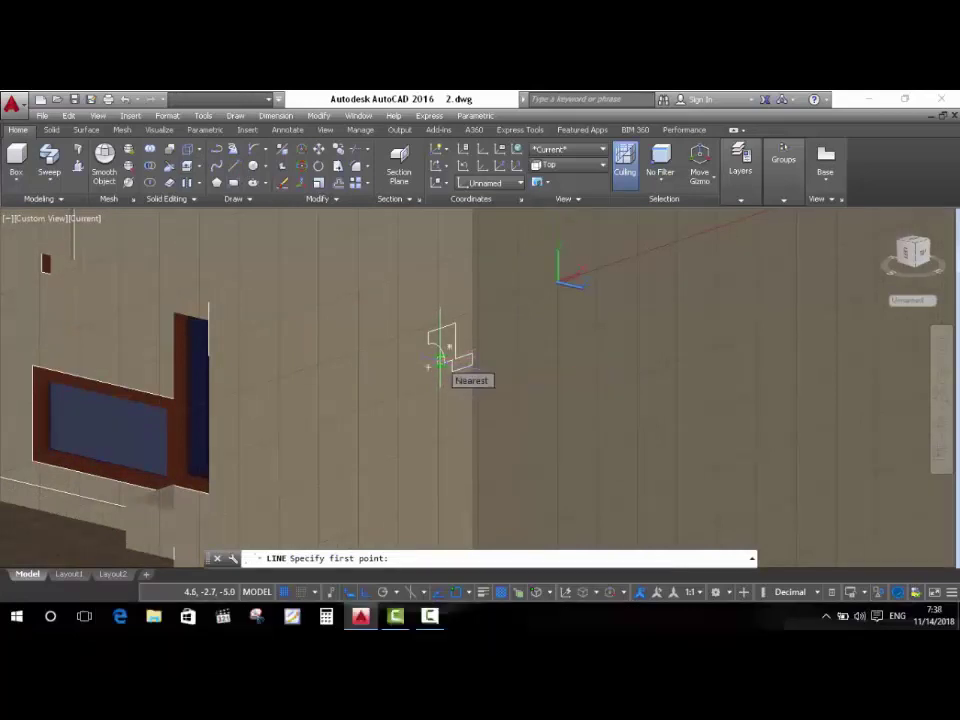
{"action": "scroll", "coordinate": [470, 375], "scroll_direction": "up", "scroll_amount": 3}
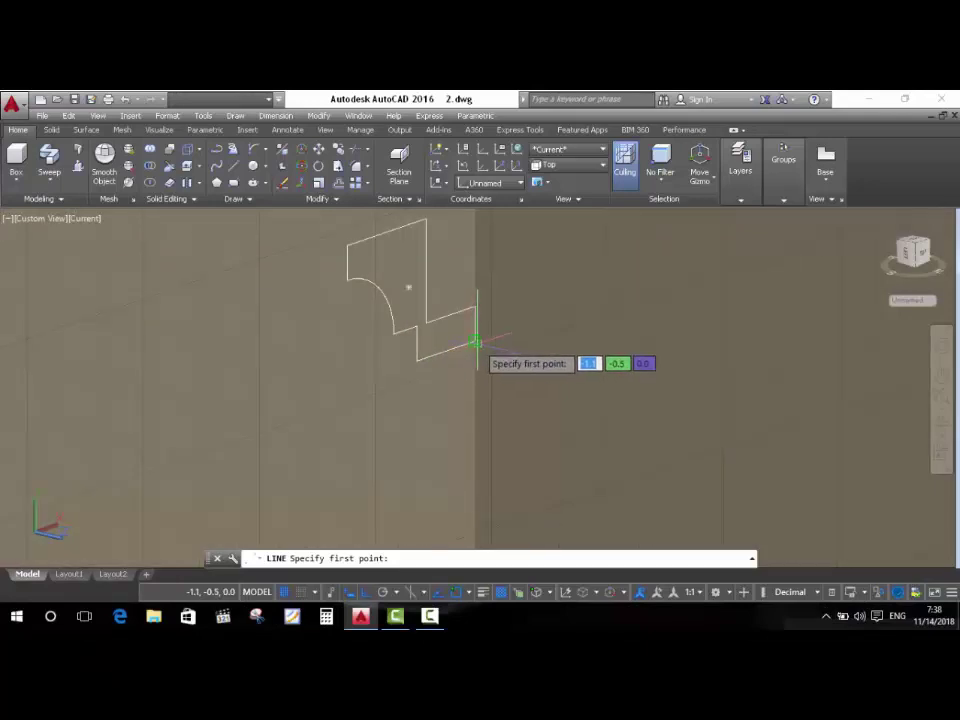
{"action": "left_click", "coordinate": [475, 341]}
Extend the line path along the wall's upper edge and down the corner.
{"action": "scroll", "coordinate": [536, 368], "scroll_direction": "down", "scroll_amount": 2}
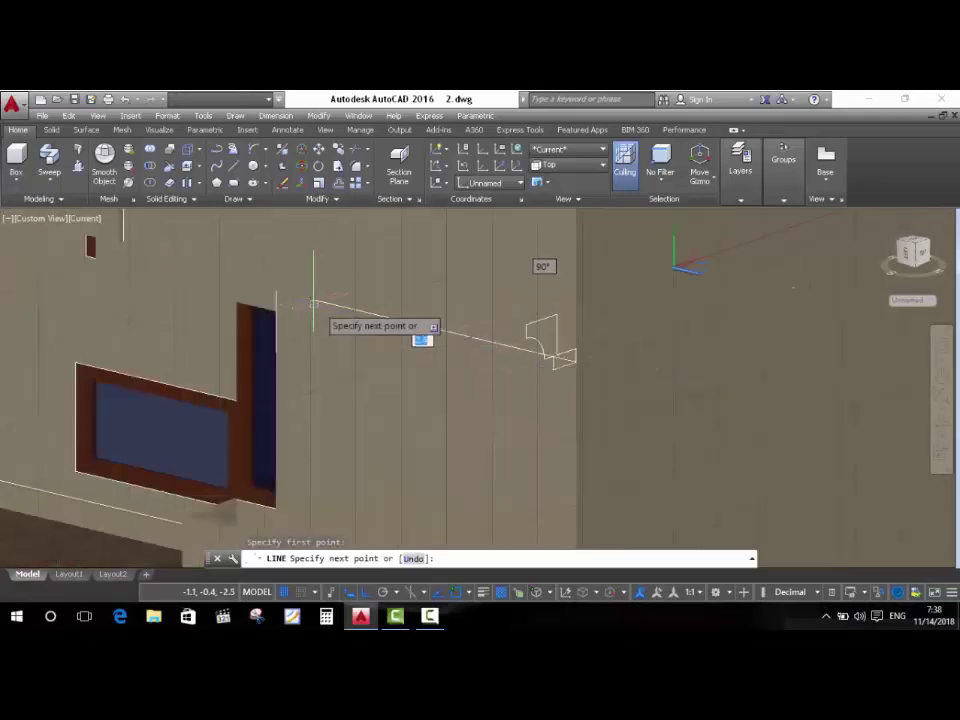
{"action": "scroll", "coordinate": [487, 353], "scroll_direction": "down", "scroll_amount": 2}
{"action": "scroll", "coordinate": [487, 353], "scroll_direction": "down", "scroll_amount": 2}
{"action": "scroll", "coordinate": [336, 390], "scroll_direction": "up", "scroll_amount": 2}
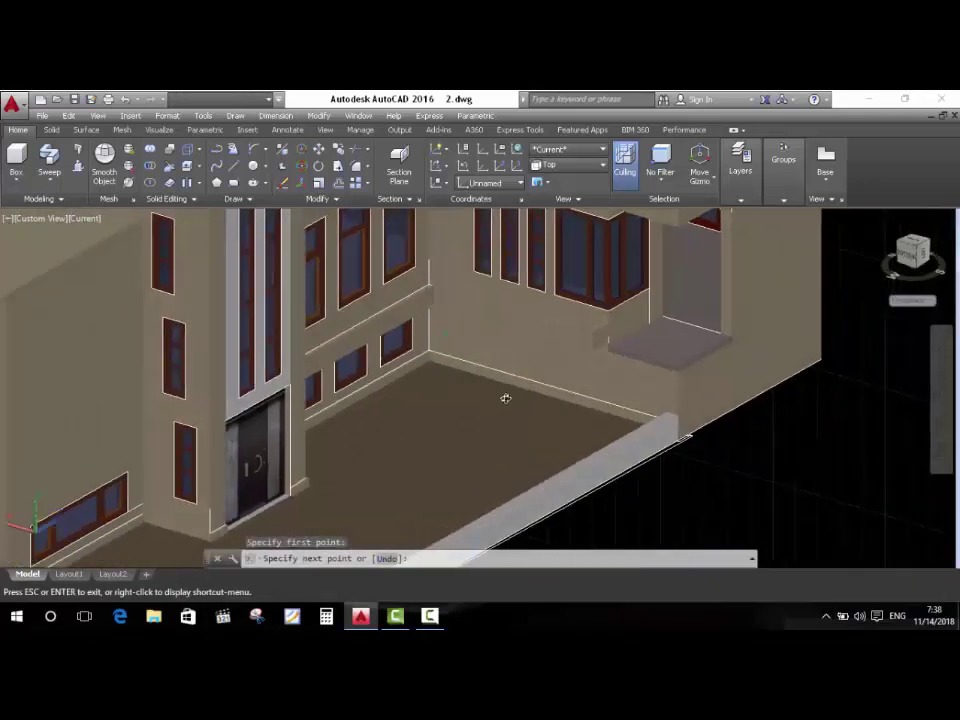
{"action": "middle_click_drag", "start_coordinate": [506, 396], "coordinate": [453, 402]}
{"action": "scroll", "coordinate": [453, 402], "scroll_direction": "down", "scroll_amount": 2}
{"action": "scroll", "coordinate": [640, 290], "scroll_direction": "up", "scroll_amount": 4}
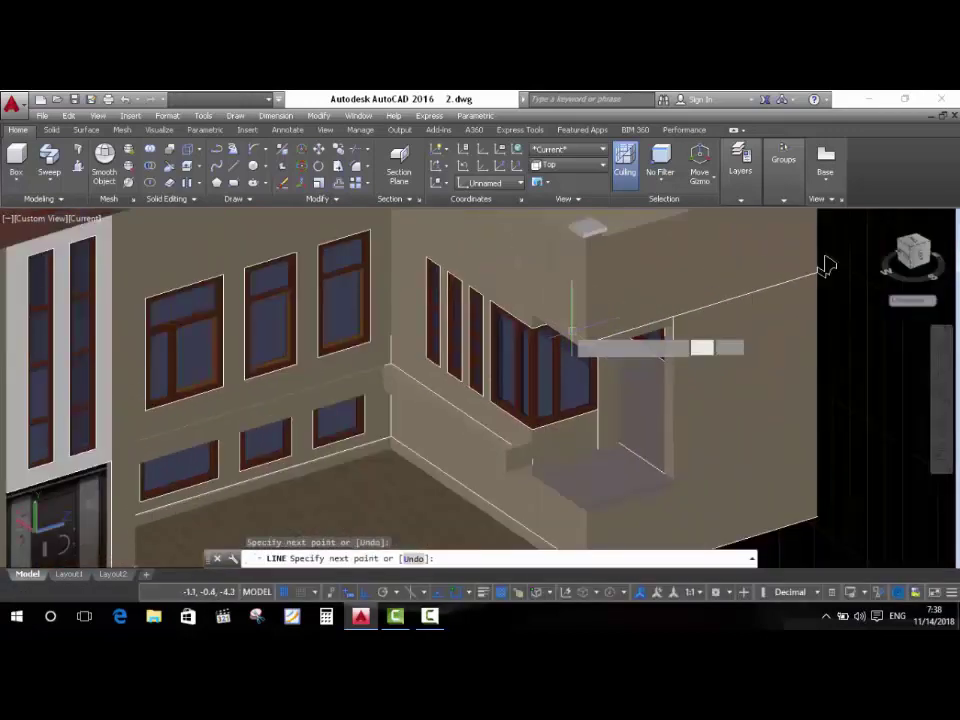
{"action": "scroll", "coordinate": [825, 266], "scroll_direction": "down", "scroll_amount": 1}
{"action": "scroll", "coordinate": [825, 266], "scroll_direction": "down", "scroll_amount": 1}
{"action": "scroll", "coordinate": [427, 258], "scroll_direction": "up", "scroll_amount": 2}
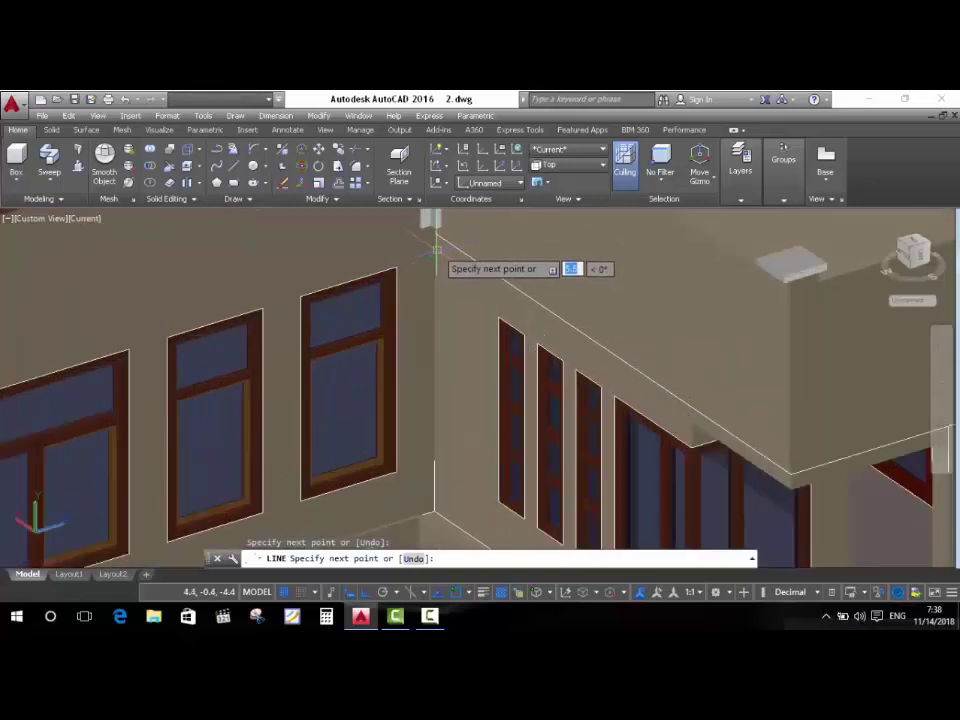
{"action": "left_click", "coordinate": [430, 235]}
{"action": "scroll", "coordinate": [430, 235], "scroll_direction": "down", "scroll_amount": 3}
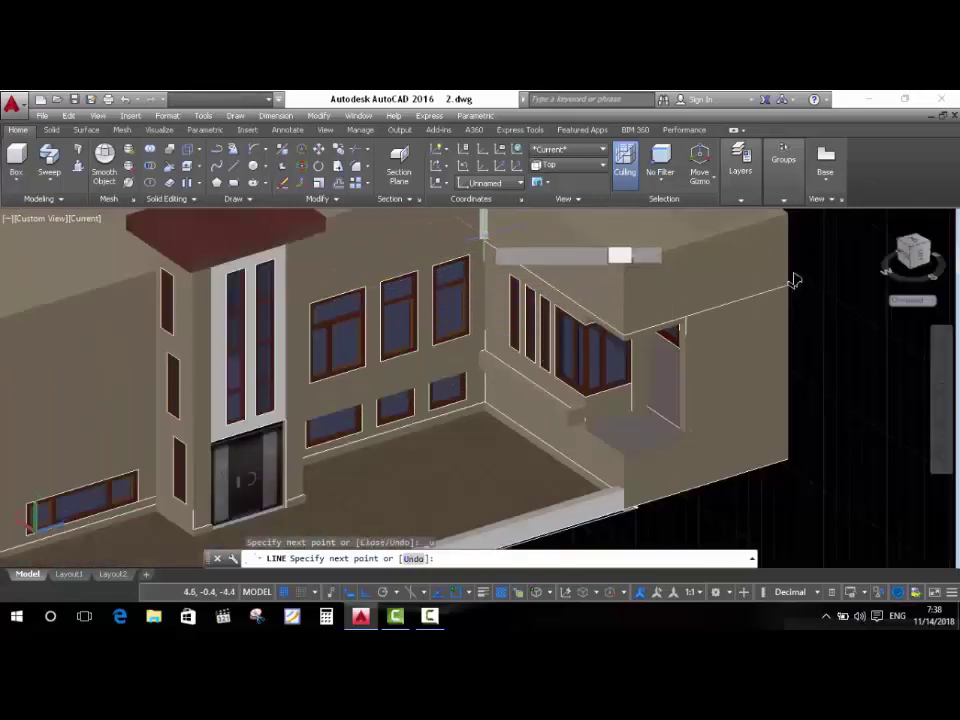
{"action": "scroll", "coordinate": [450, 300], "scroll_direction": "up", "scroll_amount": 3}
{"action": "scroll", "coordinate": [500, 335], "scroll_direction": "up", "scroll_amount": 2}
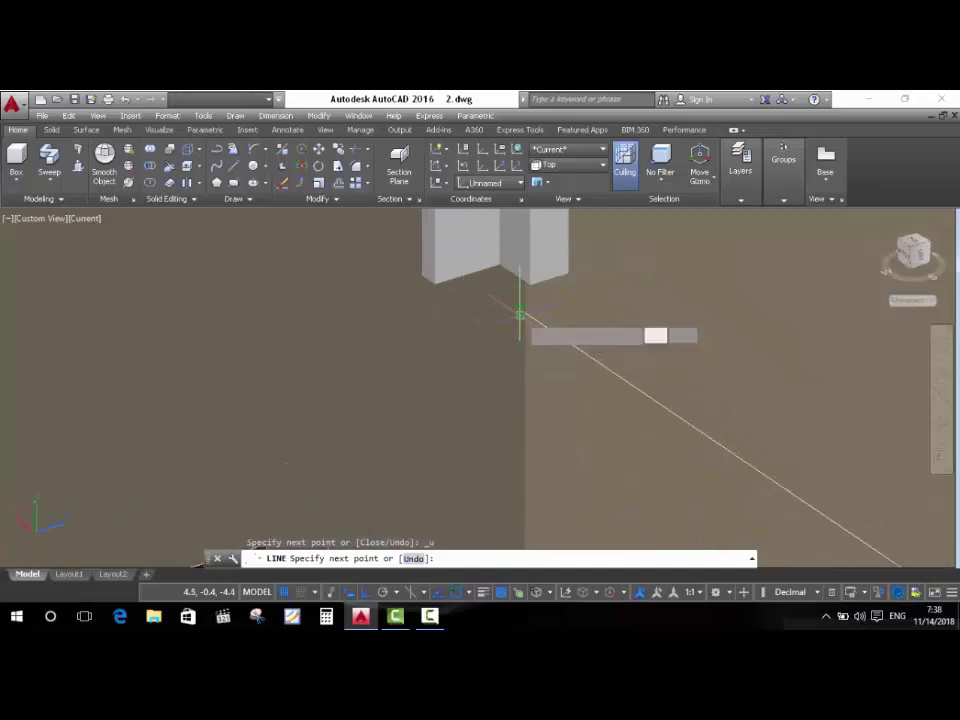
{"action": "left_click", "coordinate": [520, 322]}
Finish the path along the wall's lower edge and view the whole facade.
{"action": "scroll", "coordinate": [520, 322], "scroll_direction": "down", "scroll_amount": 3}
{"action": "scroll", "coordinate": [575, 290], "scroll_direction": "down", "scroll_amount": 2}
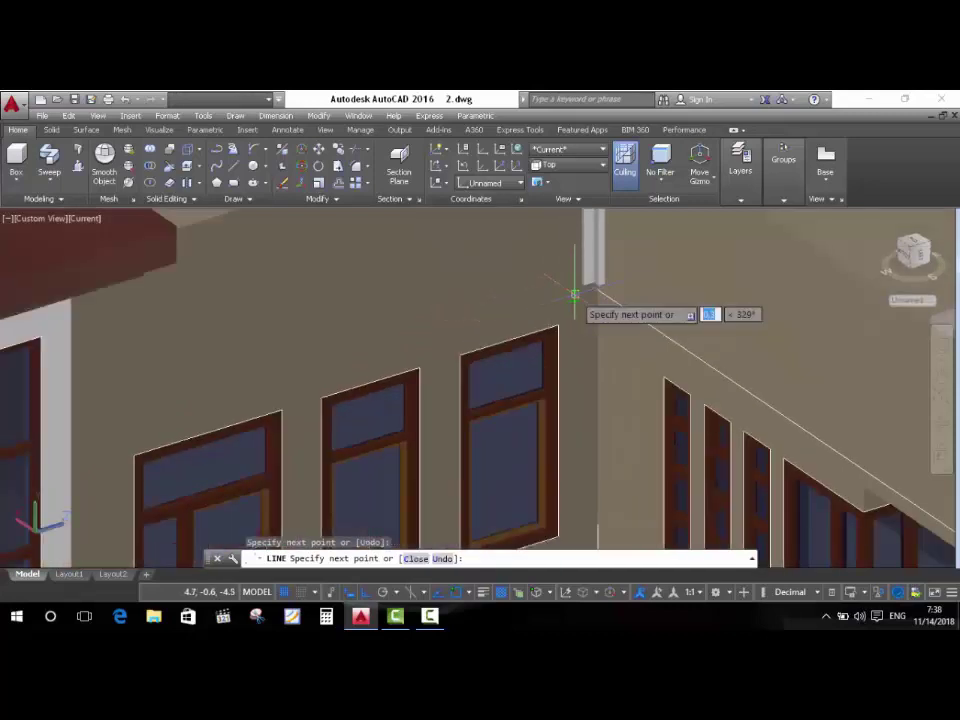
{"action": "scroll", "coordinate": [540, 370], "scroll_direction": "down", "scroll_amount": 2}
{"action": "scroll", "coordinate": [461, 360], "scroll_direction": "up", "scroll_amount": 3}
{"action": "key", "text": "Escape"}
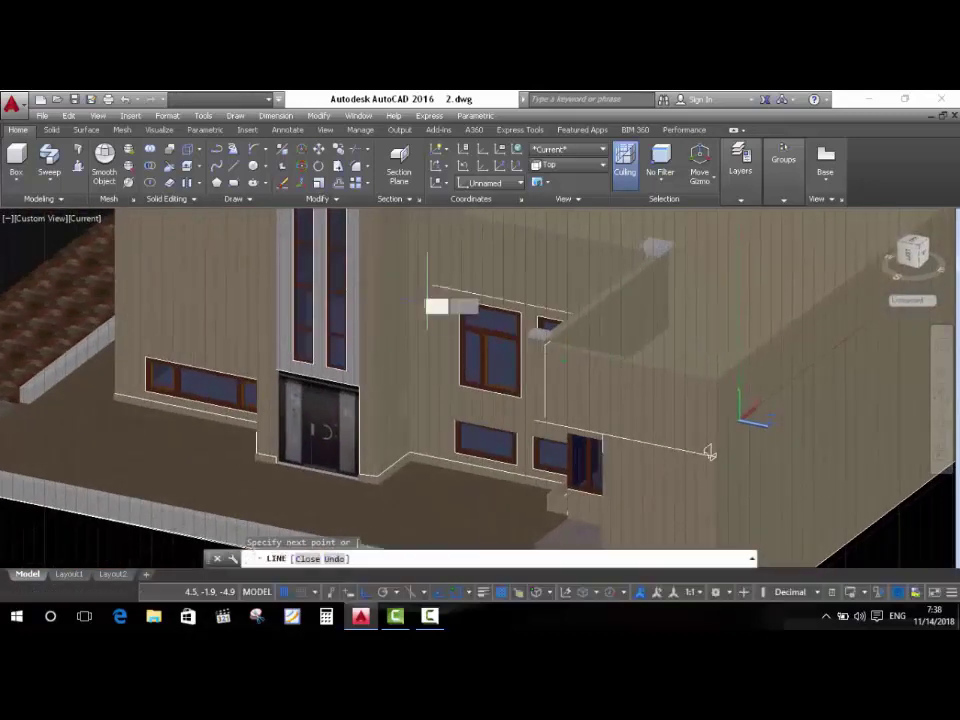
{"action": "scroll", "coordinate": [430, 320], "scroll_direction": "up", "scroll_amount": 4}
{"action": "scroll", "coordinate": [436, 327], "scroll_direction": "up", "scroll_amount": 4}
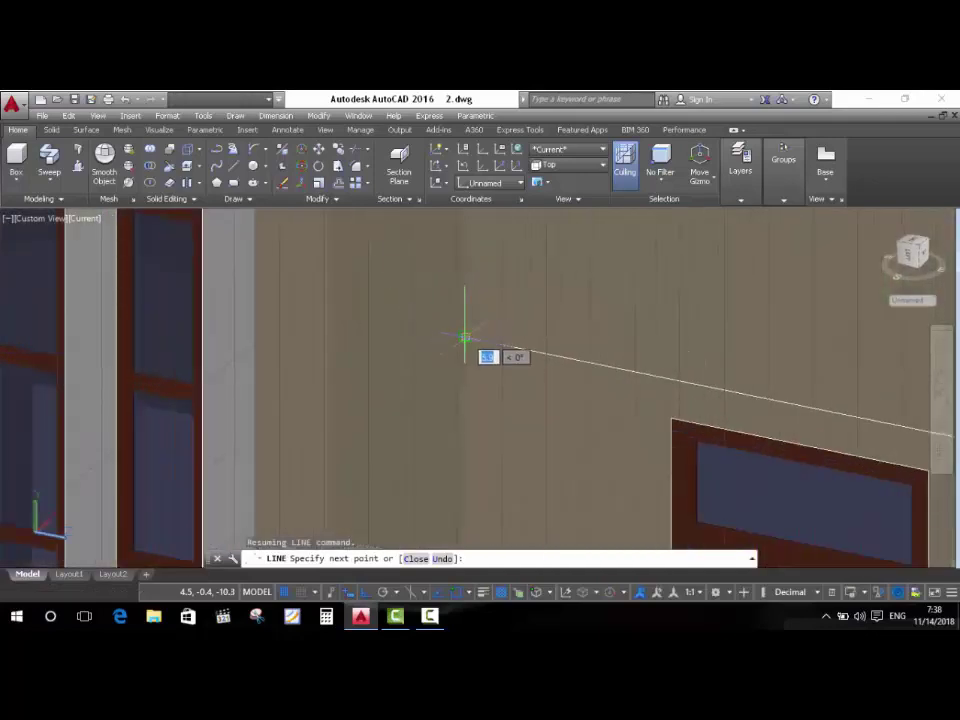
{"action": "scroll", "coordinate": [566, 279], "scroll_direction": "down", "scroll_amount": 3}
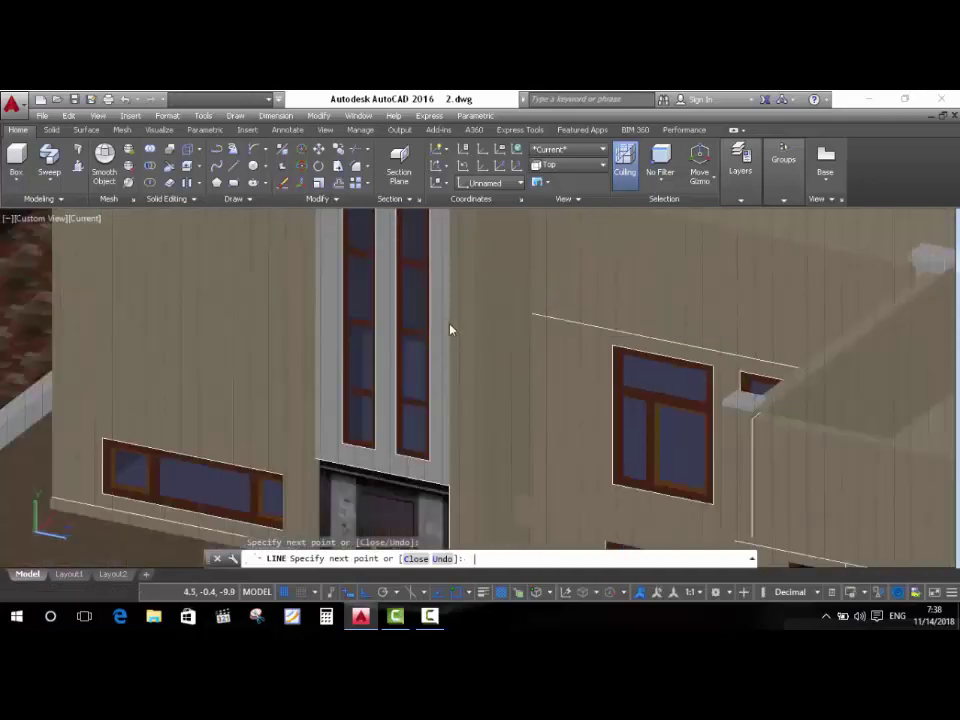
{"action": "key", "text": "Escape"}
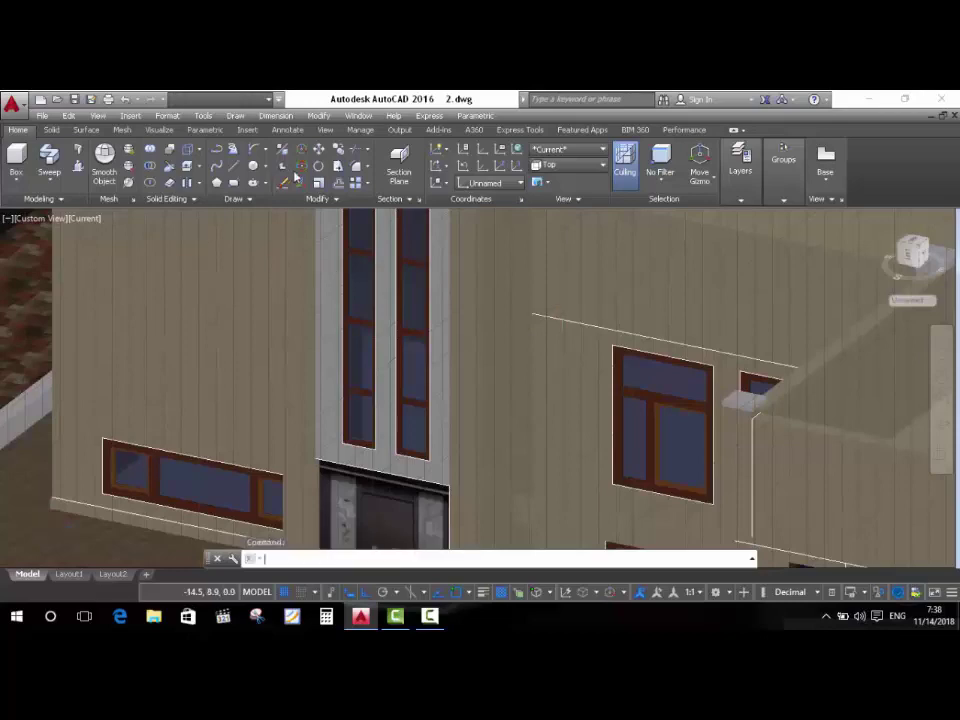
{"action": "scroll", "coordinate": [496, 290], "scroll_direction": "down", "scroll_amount": 3}
{"action": "middle_click_drag", "start_coordinate": [496, 290], "coordinate": [466, 354], "text": "shift"}
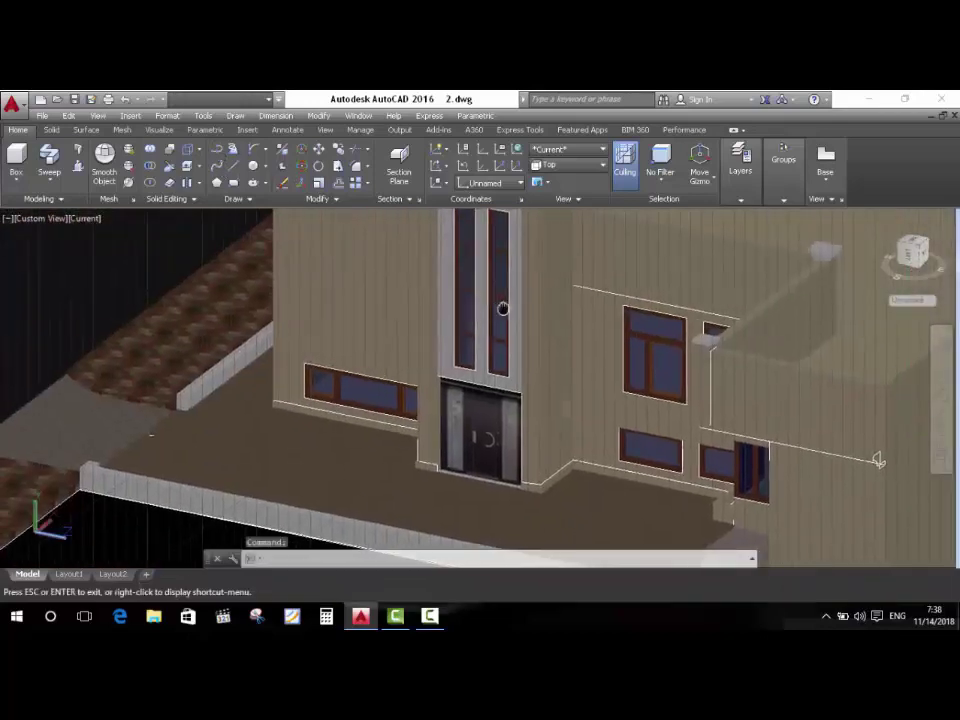
Start a polyline on the wall, then switch the UCS to WCS from the ViewCube dropdown.
{"action": "left_click", "coordinate": [226, 150]}
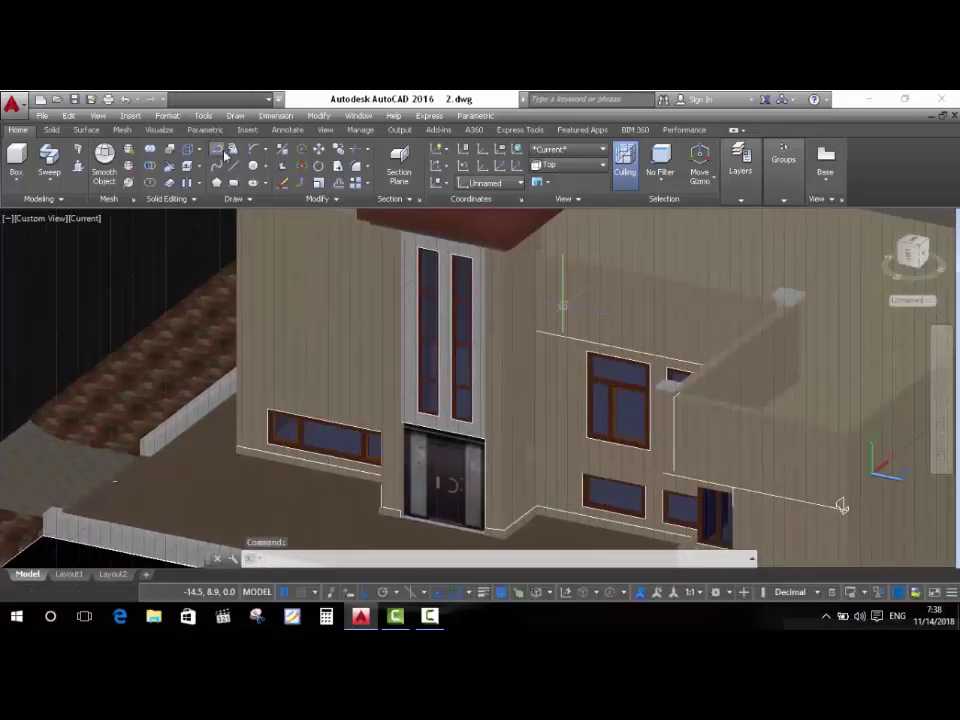
{"action": "scroll", "coordinate": [525, 330], "scroll_direction": "up", "scroll_amount": 3}
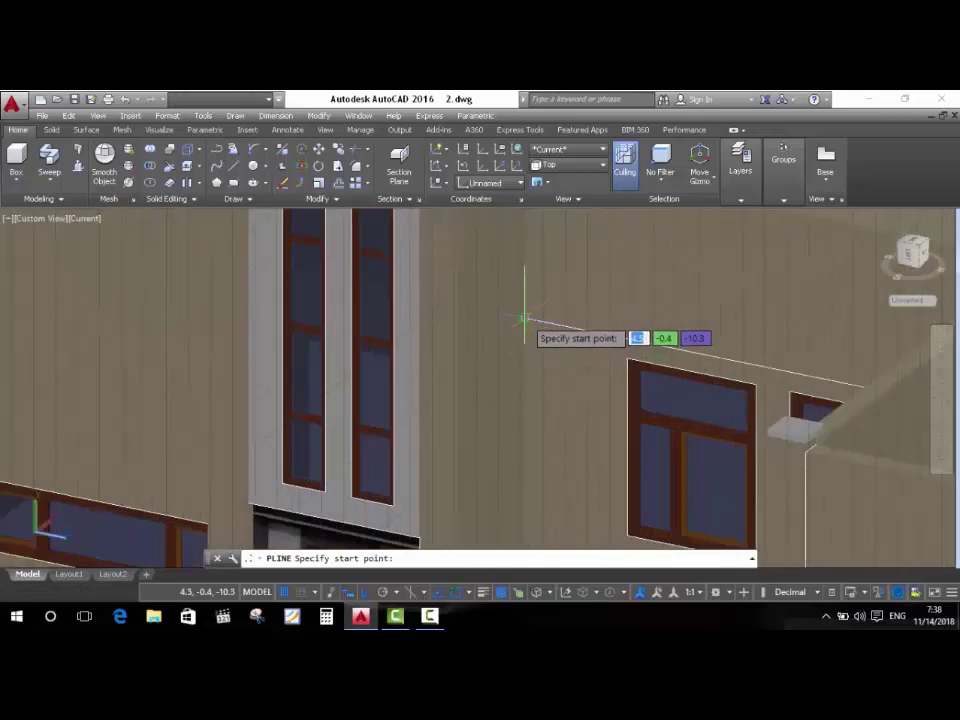
{"action": "left_click", "coordinate": [522, 321]}
{"action": "scroll", "coordinate": [415, 288], "scroll_direction": "down", "scroll_amount": 5}
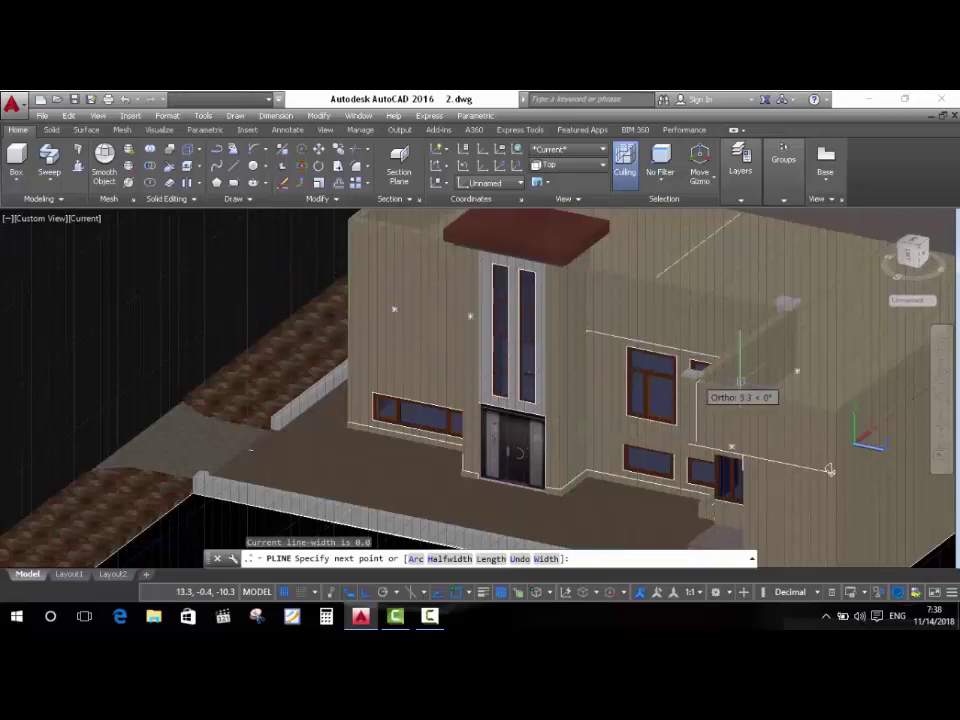
{"action": "left_click", "coordinate": [910, 300]}
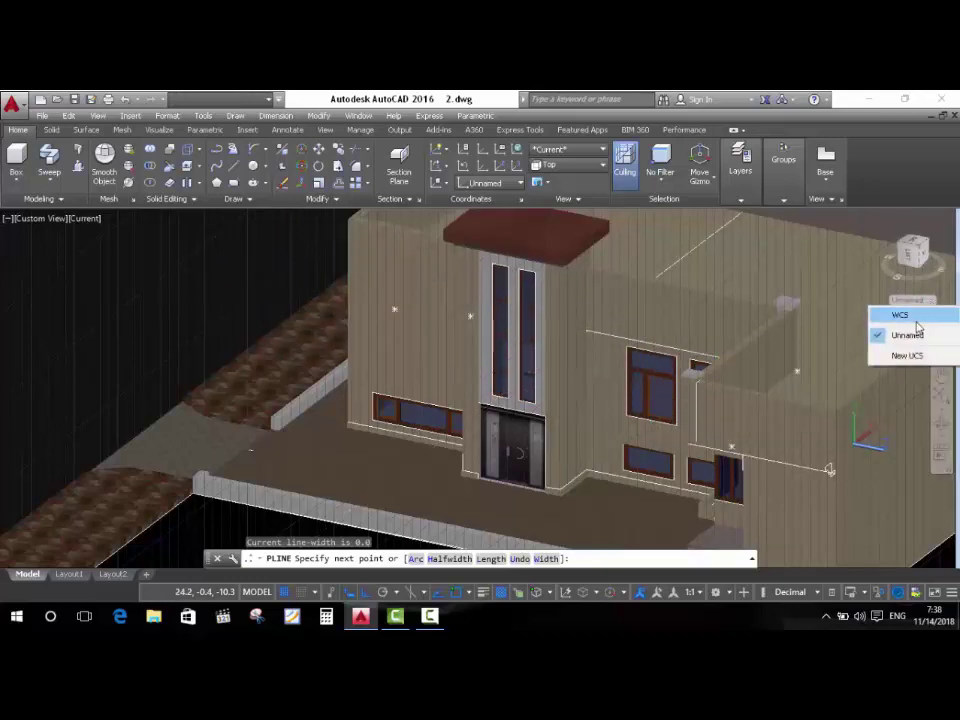
{"action": "left_click", "coordinate": [900, 315]}
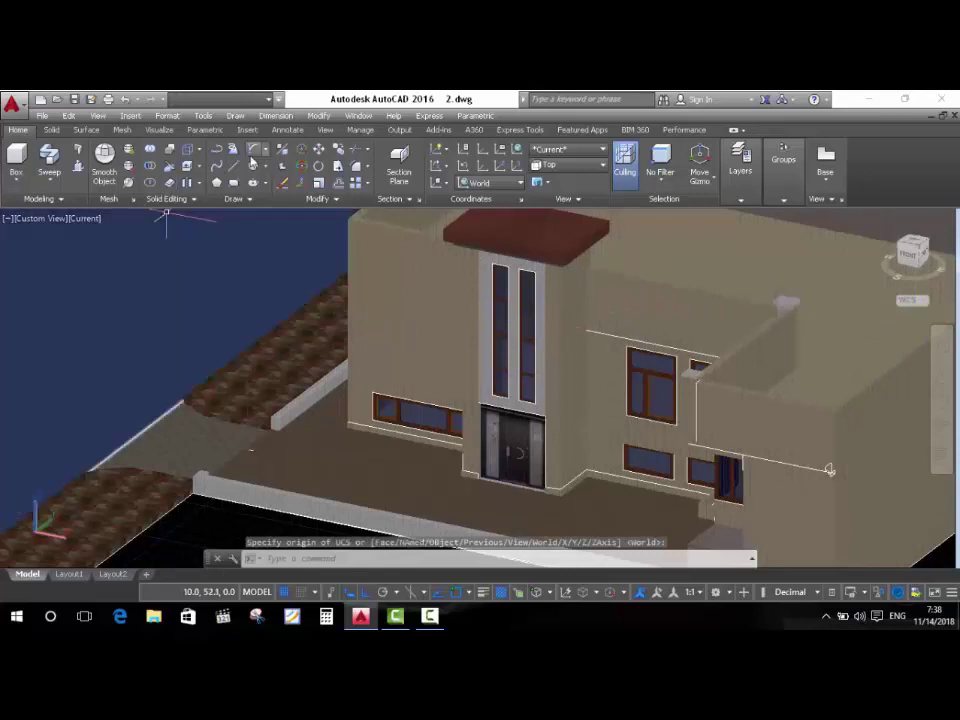
{"action": "left_click", "coordinate": [215, 150]}
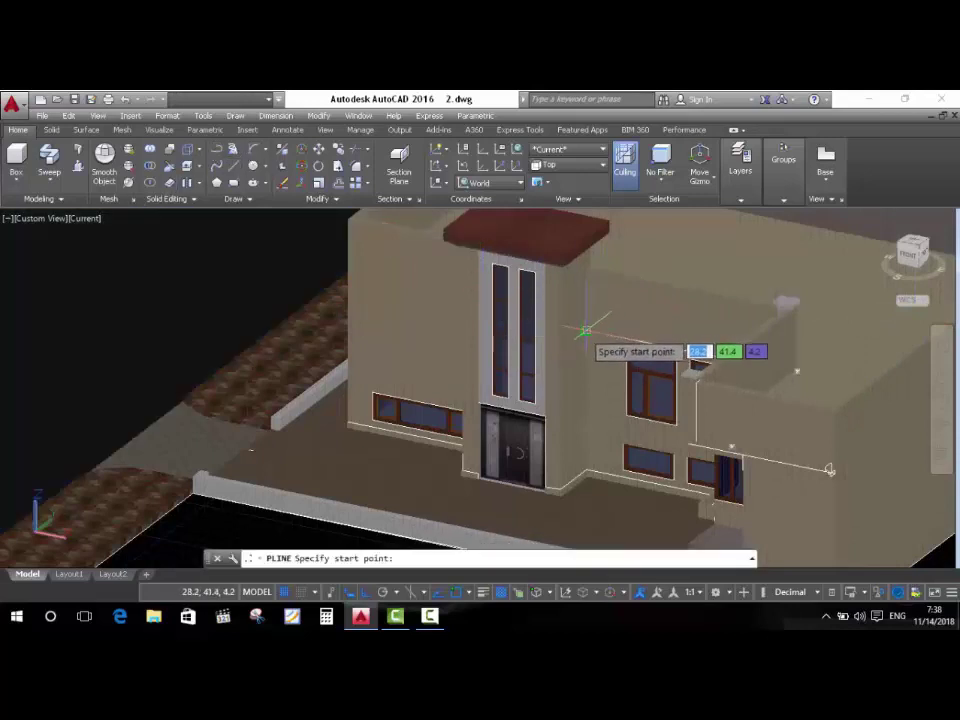
{"action": "scroll", "coordinate": [585, 330], "scroll_direction": "up", "scroll_amount": 3}
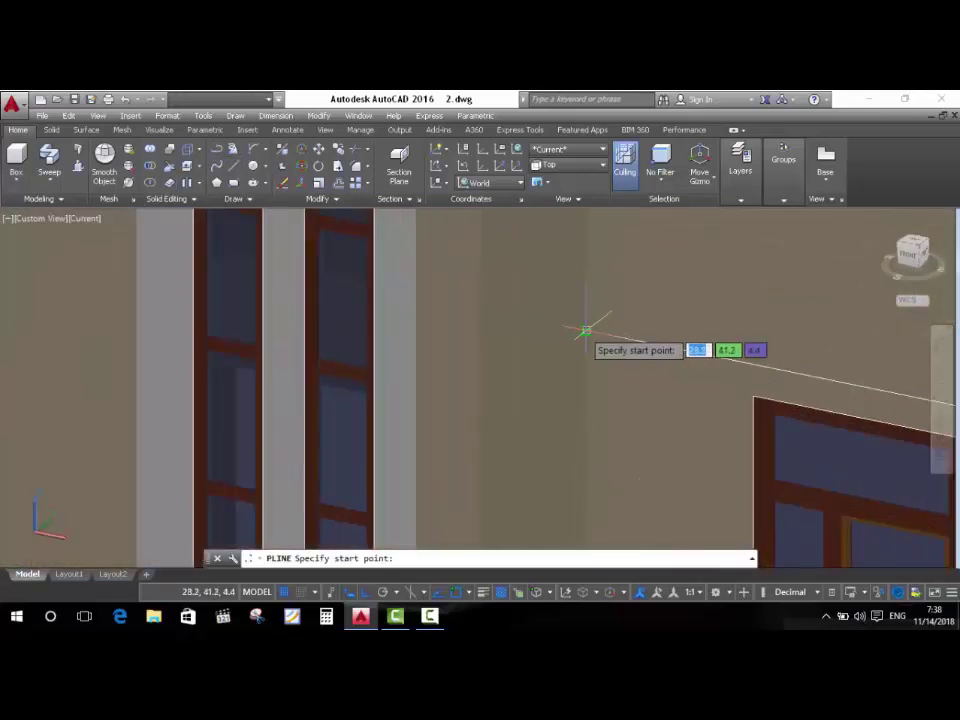
{"action": "left_click", "coordinate": [583, 330]}
{"action": "scroll", "coordinate": [583, 328], "scroll_direction": "down", "scroll_amount": 2}
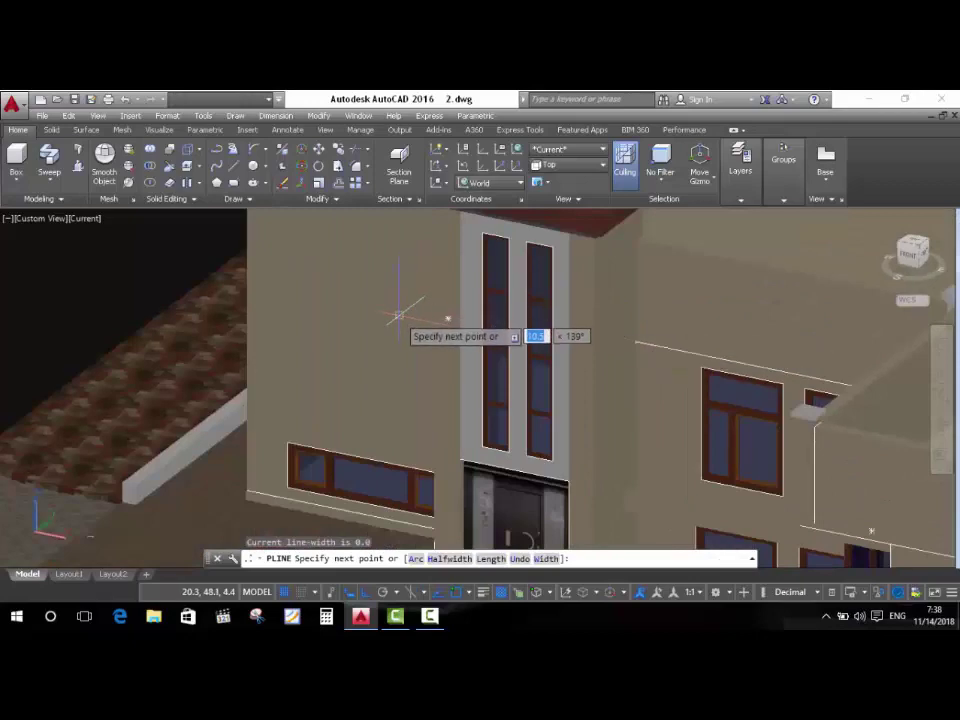
{"action": "mouse_move", "coordinate": [410, 325]}
{"action": "middle_mouse_down", "text": "shift"}
{"action": "mouse_move", "coordinate": [452, 326]}
{"action": "mouse_move", "coordinate": [509, 355]}
{"action": "mouse_move", "coordinate": [537, 355]}
{"action": "middle_mouse_up", "text": "shift"}
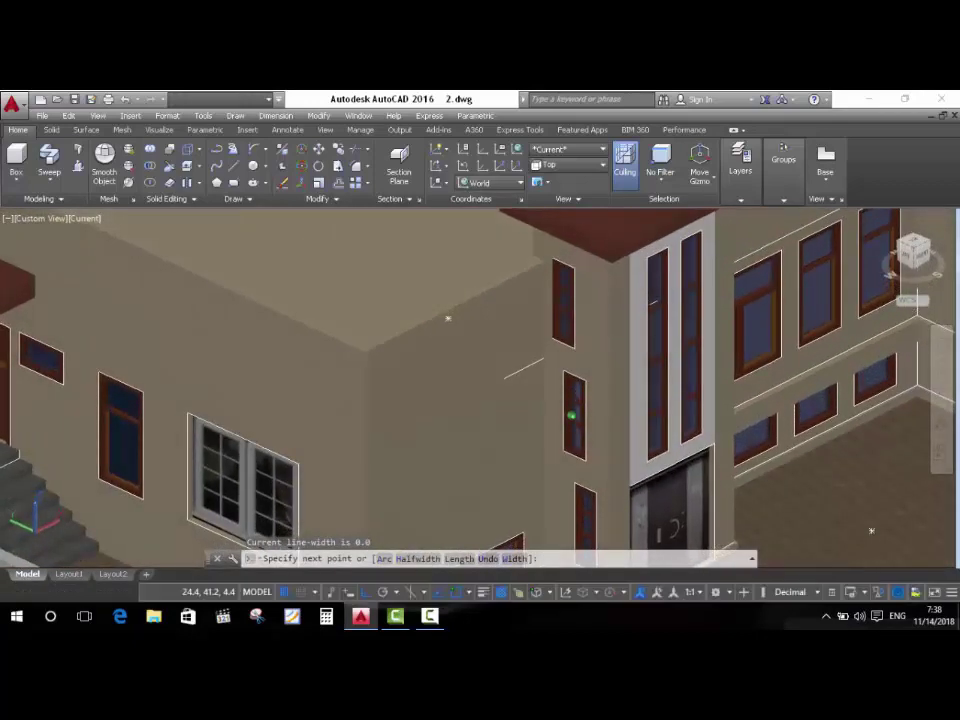
{"action": "left_click", "coordinate": [543, 346]}
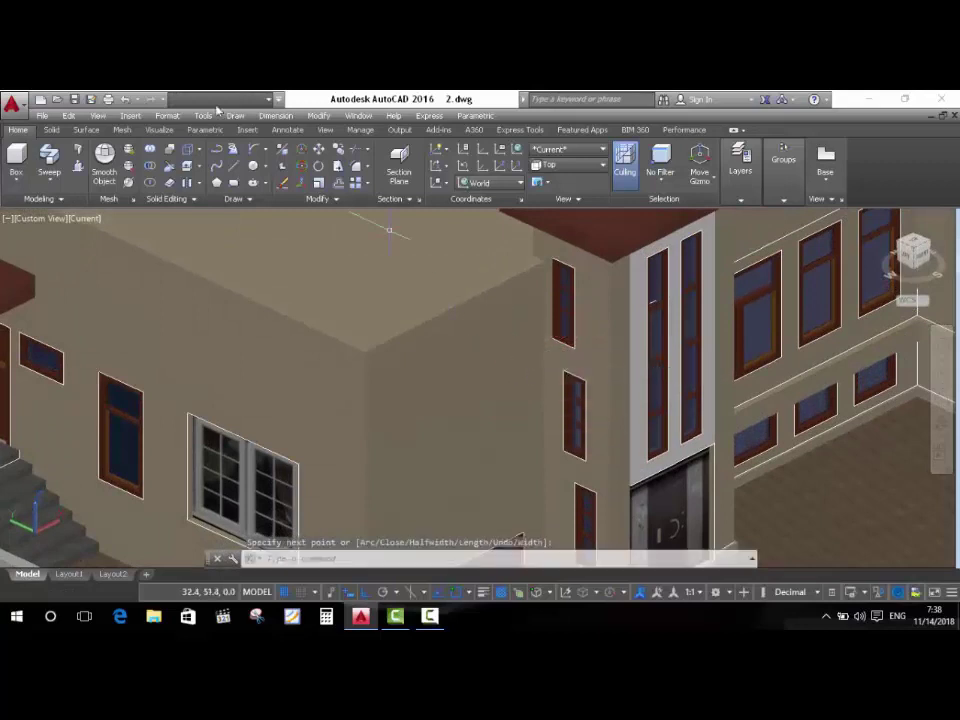
{"action": "left_click", "coordinate": [218, 152]}
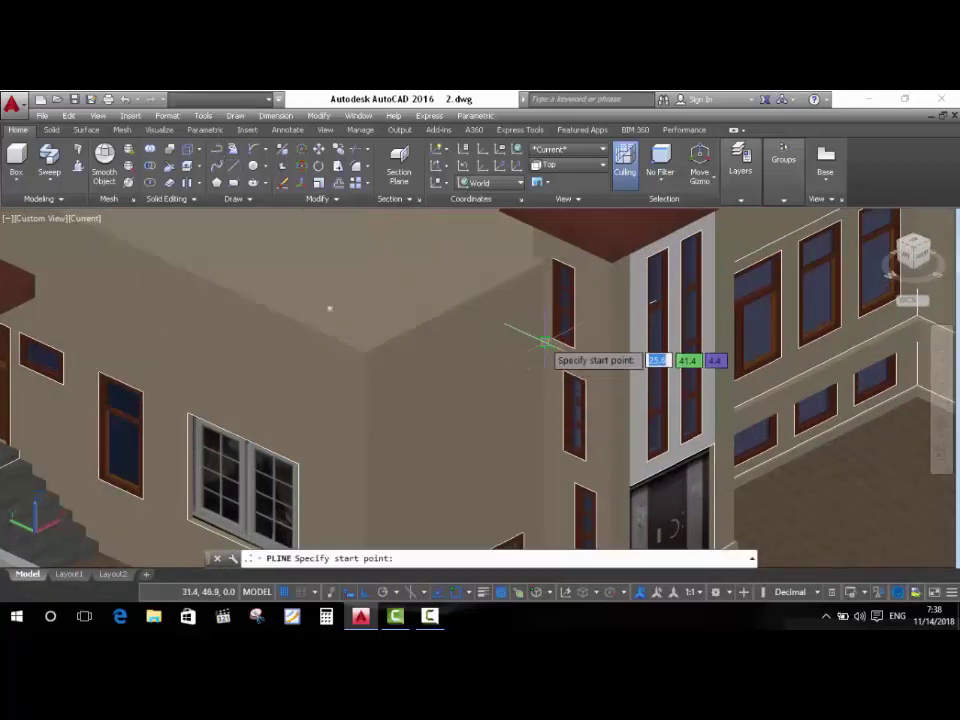
{"action": "left_click", "coordinate": [543, 346]}
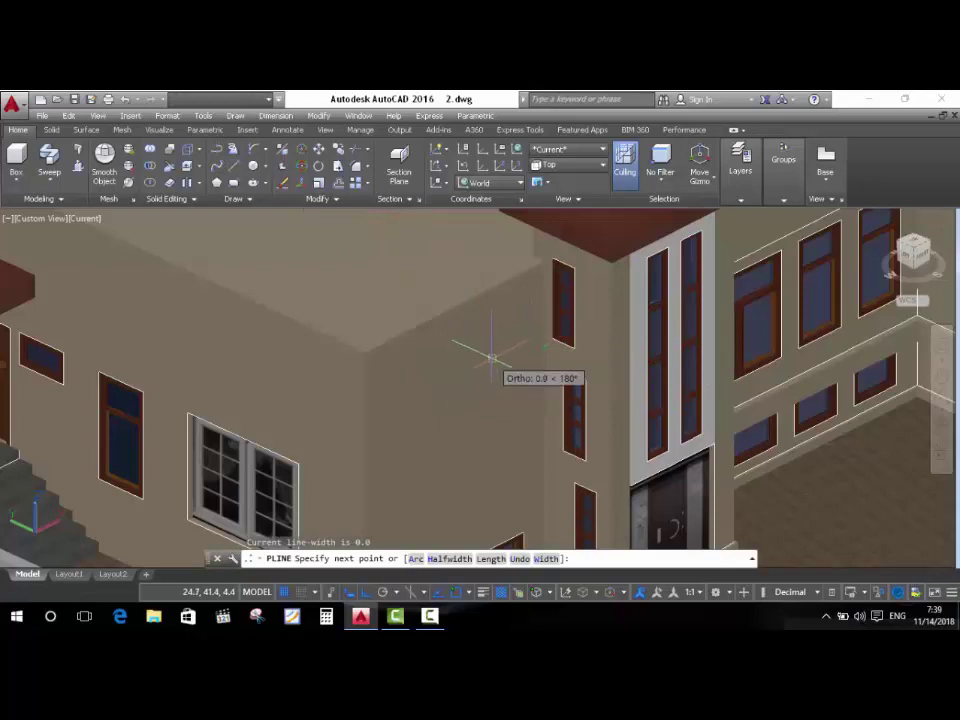
{"action": "scroll", "coordinate": [543, 346], "scroll_direction": "up", "scroll_amount": 3}
{"action": "scroll", "coordinate": [543, 345], "scroll_direction": "up", "scroll_amount": 1}
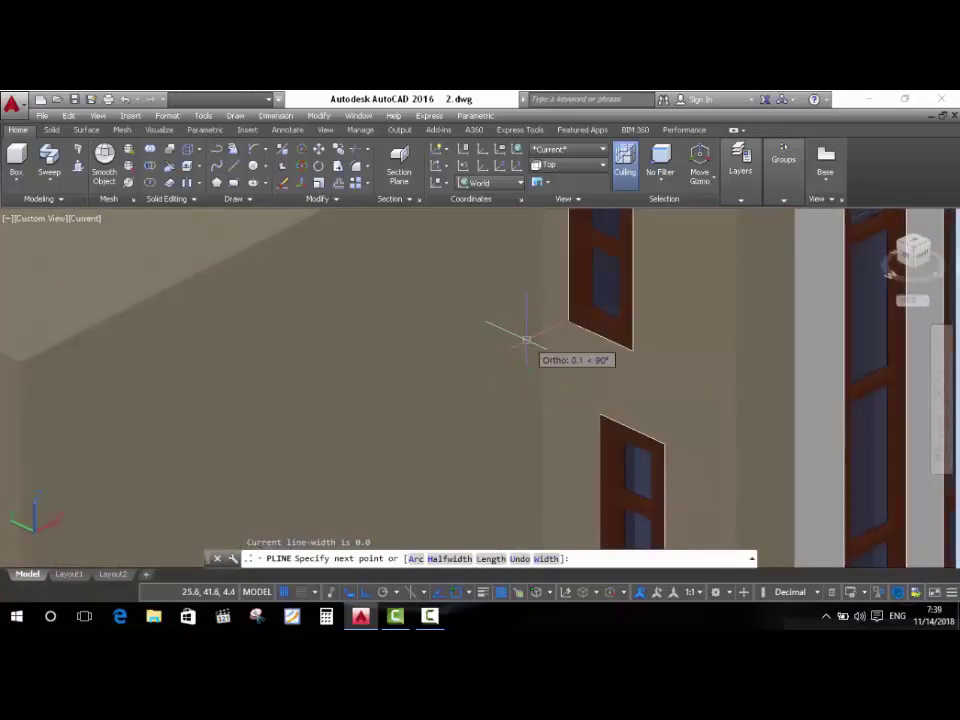
{"action": "scroll", "coordinate": [538, 352], "scroll_direction": "down", "scroll_amount": 2}
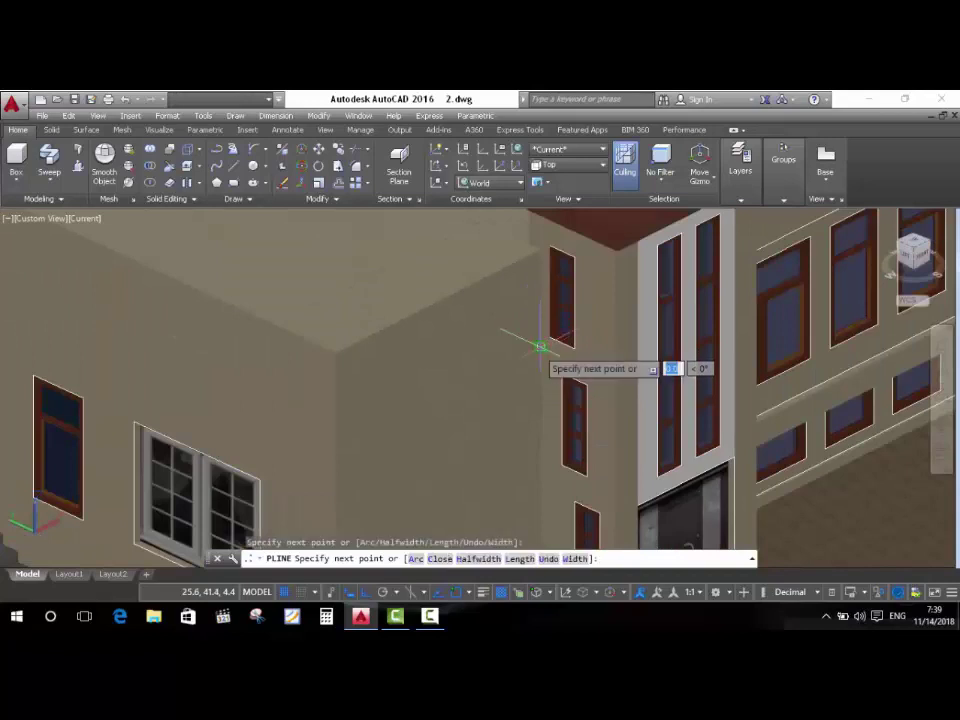
{"action": "scroll", "coordinate": [545, 345], "scroll_direction": "down", "scroll_amount": 3}
{"action": "scroll", "coordinate": [545, 345], "scroll_direction": "down", "scroll_amount": 2}
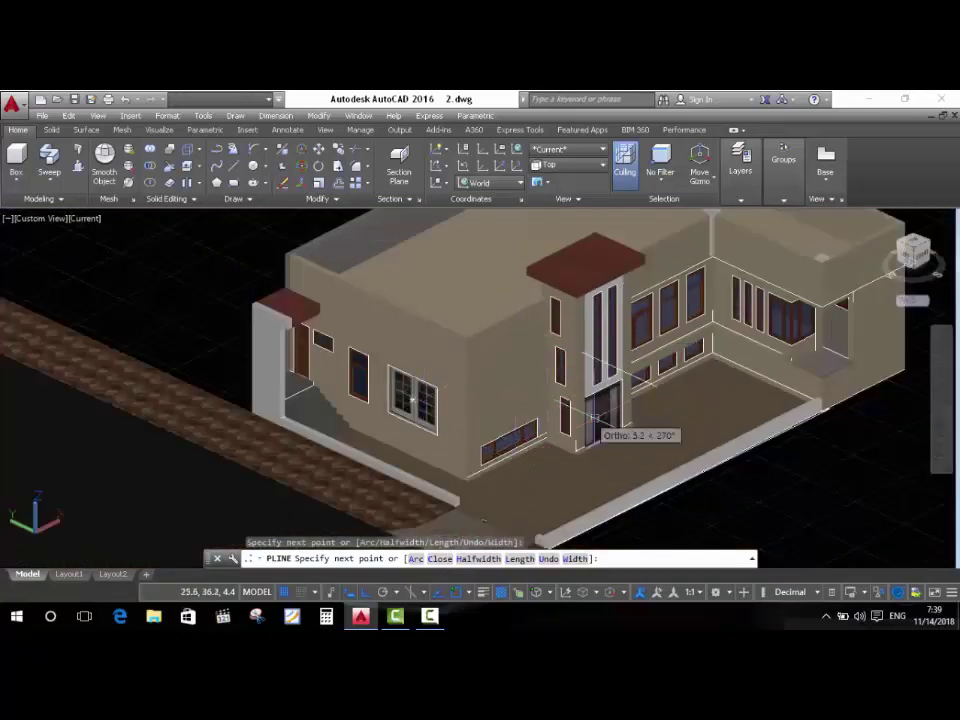
{"action": "scroll", "coordinate": [545, 360], "scroll_direction": "up", "scroll_amount": 4}
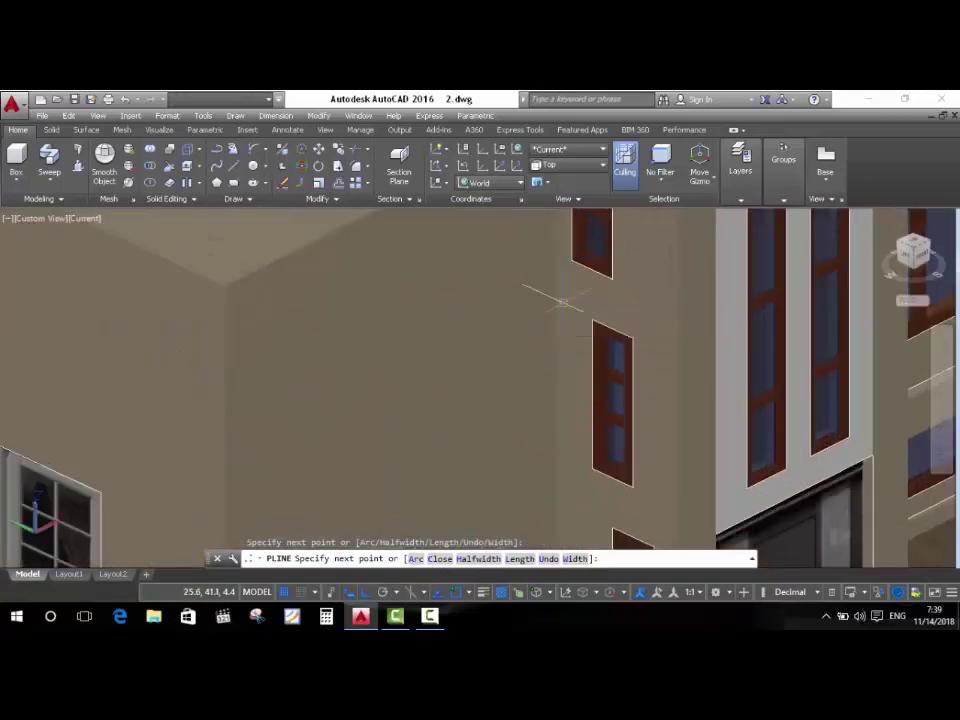
{"action": "mouse_move", "coordinate": [542, 354]}
{"action": "middle_mouse_down", "text": "shift"}
{"action": "mouse_move", "coordinate": [486, 389]}
{"action": "mouse_move", "coordinate": [506, 279]}
{"action": "mouse_move", "coordinate": [357, 230]}
{"action": "mouse_move", "coordinate": [536, 356]}
{"action": "middle_mouse_up", "text": "shift"}
{"action": "scroll", "coordinate": [500, 285], "scroll_direction": "up", "scroll_amount": 3}
{"action": "key", "text": "Return"}
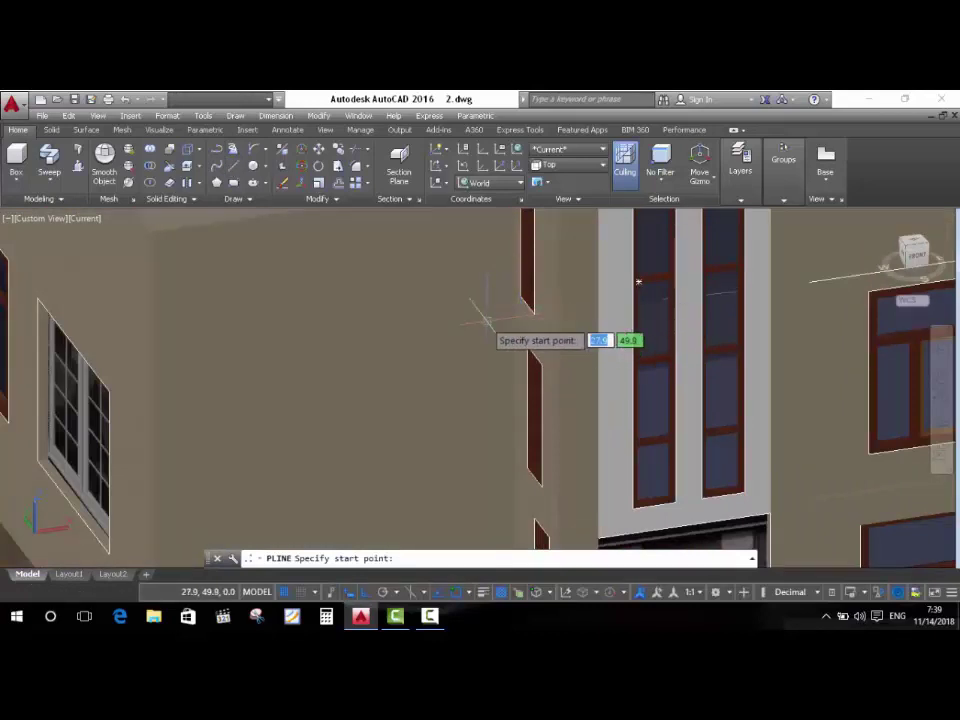
{"action": "scroll", "coordinate": [500, 332], "scroll_direction": "down", "scroll_amount": 2}
{"action": "left_click", "coordinate": [530, 335]}
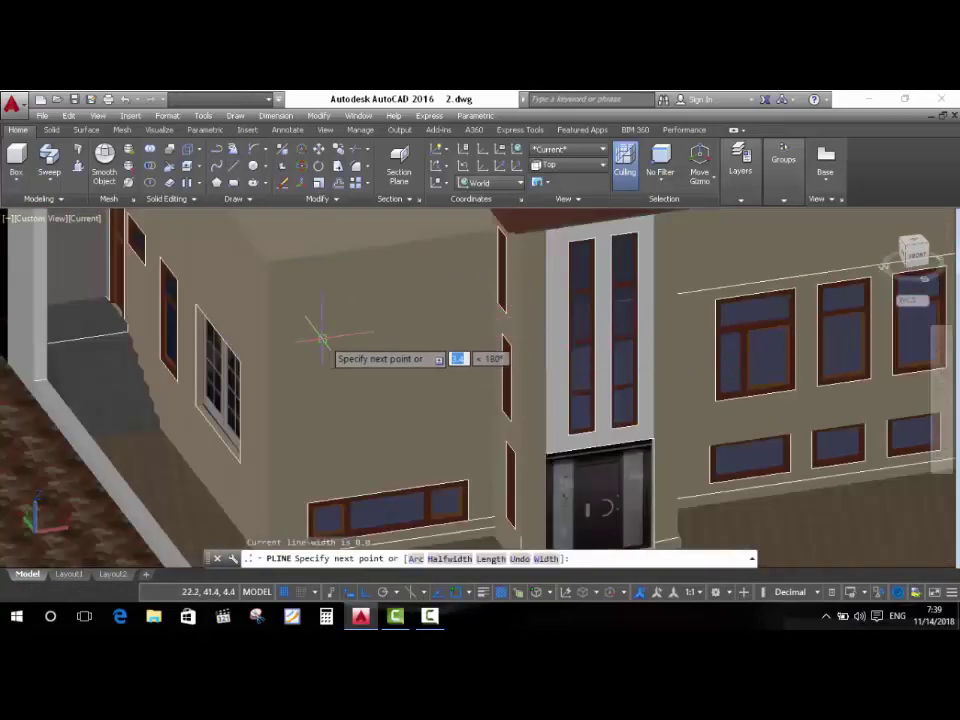
{"action": "key", "text": "Escape"}
{"action": "left_click", "coordinate": [581, 305]}
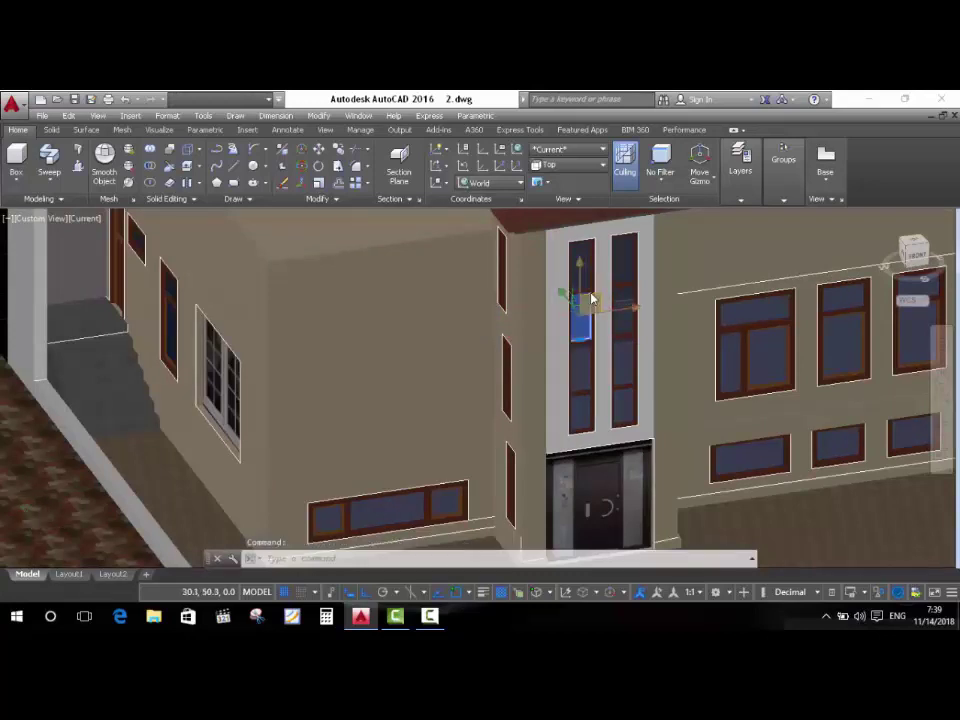
Hide the left tall window's upper pane with Isolate > Hide Objects.
{"action": "scroll", "coordinate": [591, 298], "scroll_direction": "up", "scroll_amount": 2}
{"action": "left_click", "coordinate": [574, 332]}
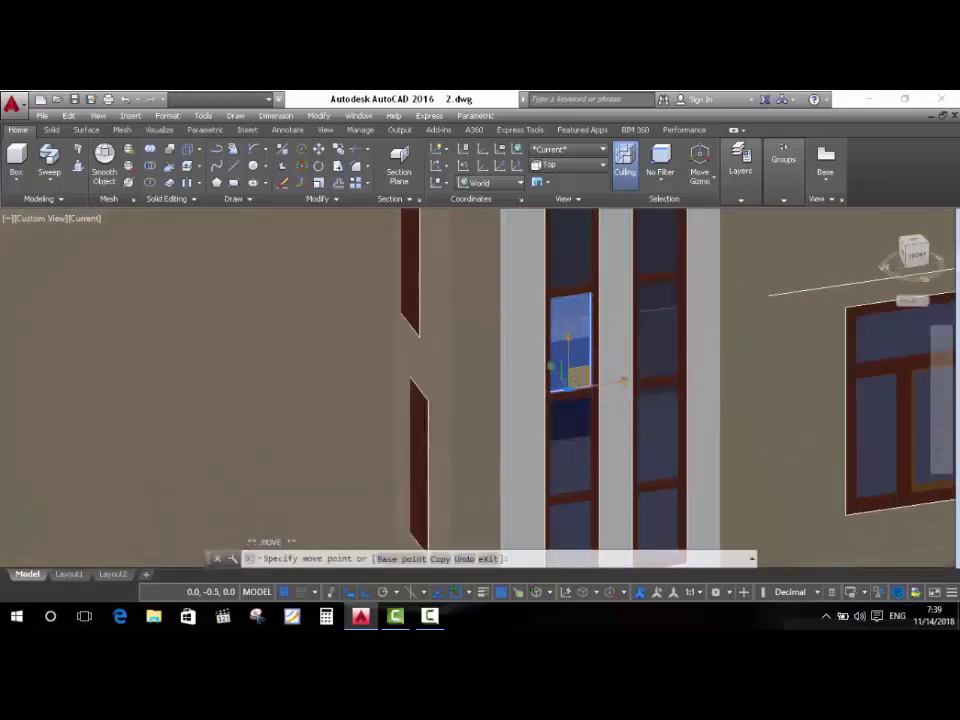
{"action": "key", "text": "Escape"}
{"action": "left_click", "coordinate": [614, 290]}
{"action": "right_click", "coordinate": [620, 282]}
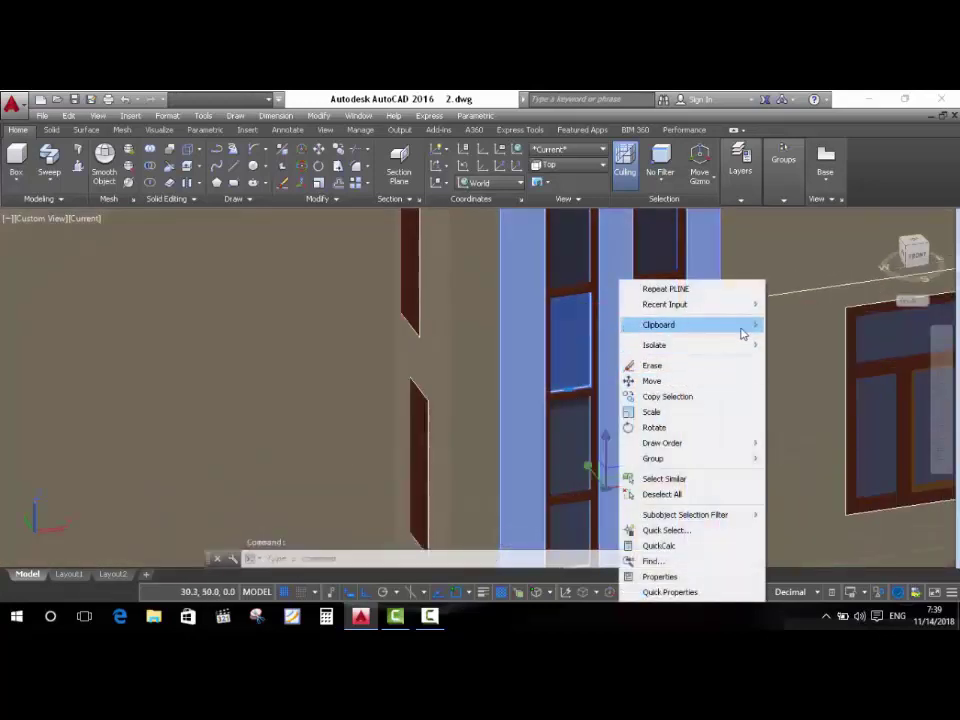
{"action": "mouse_move", "coordinate": [655, 345]}
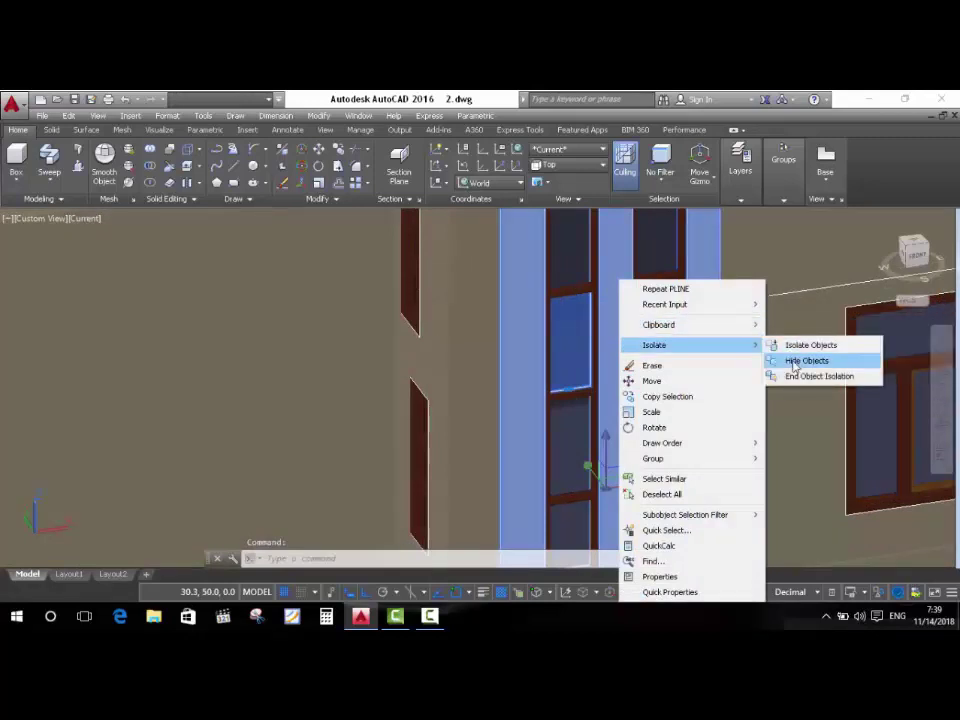
{"action": "left_click", "coordinate": [796, 361]}
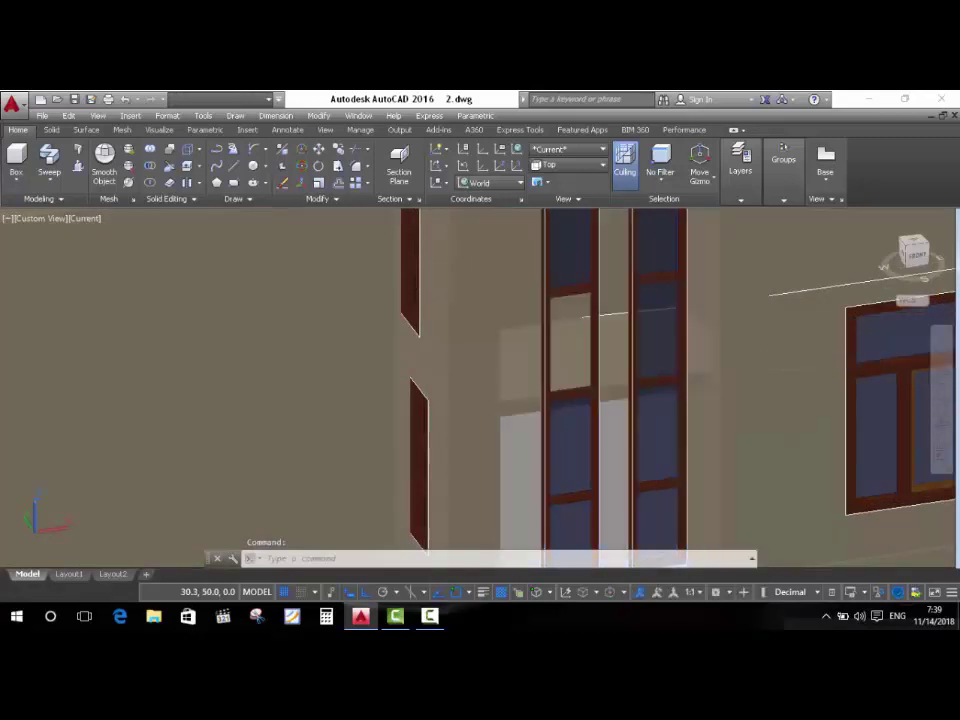
{"action": "scroll", "coordinate": [608, 320], "scroll_direction": "up", "scroll_amount": 2}
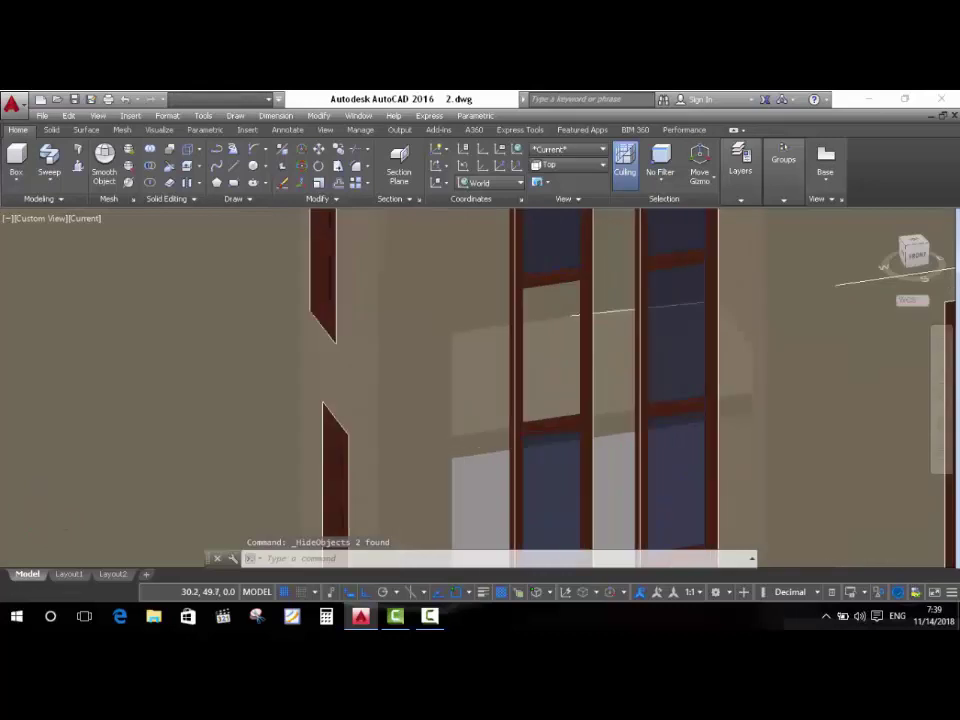
{"action": "scroll", "coordinate": [608, 305], "scroll_direction": "up", "scroll_amount": 3}
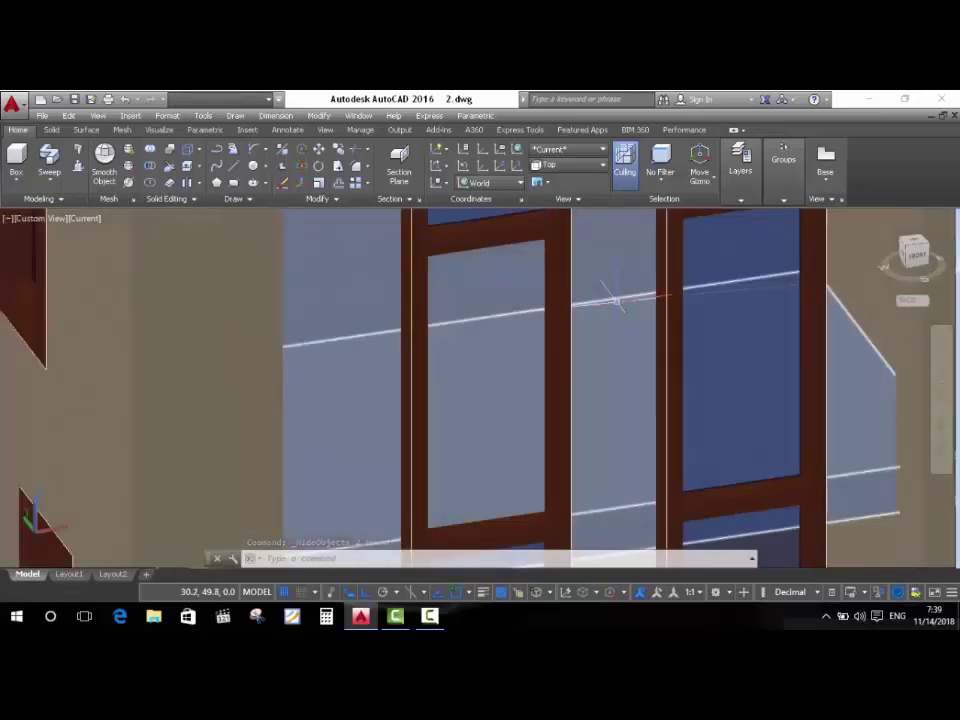
{"action": "key", "text": "Return"}
{"action": "key", "text": "ctrl+z"}
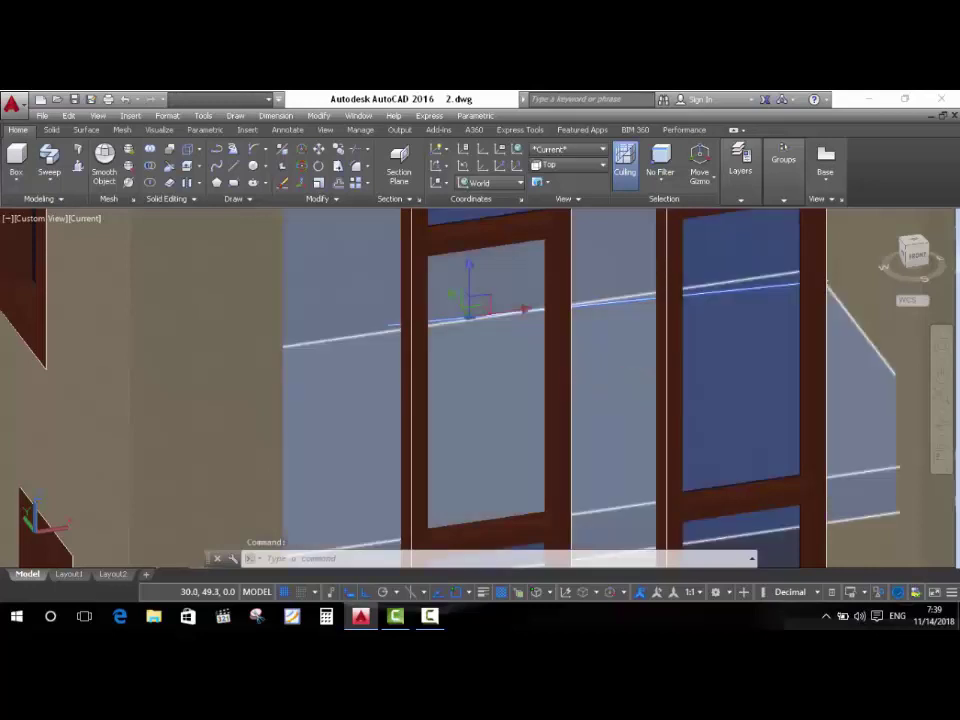
{"action": "scroll", "coordinate": [465, 400], "scroll_direction": "down", "scroll_amount": 3}
{"action": "scroll", "coordinate": [465, 400], "scroll_direction": "down", "scroll_amount": 3}
{"action": "scroll", "coordinate": [465, 400], "scroll_direction": "down", "scroll_amount": 2}
Start LINE and draw a first segment of length 1 along the wall.
{"action": "type", "text": "l"}
{"action": "key", "text": "Return"}
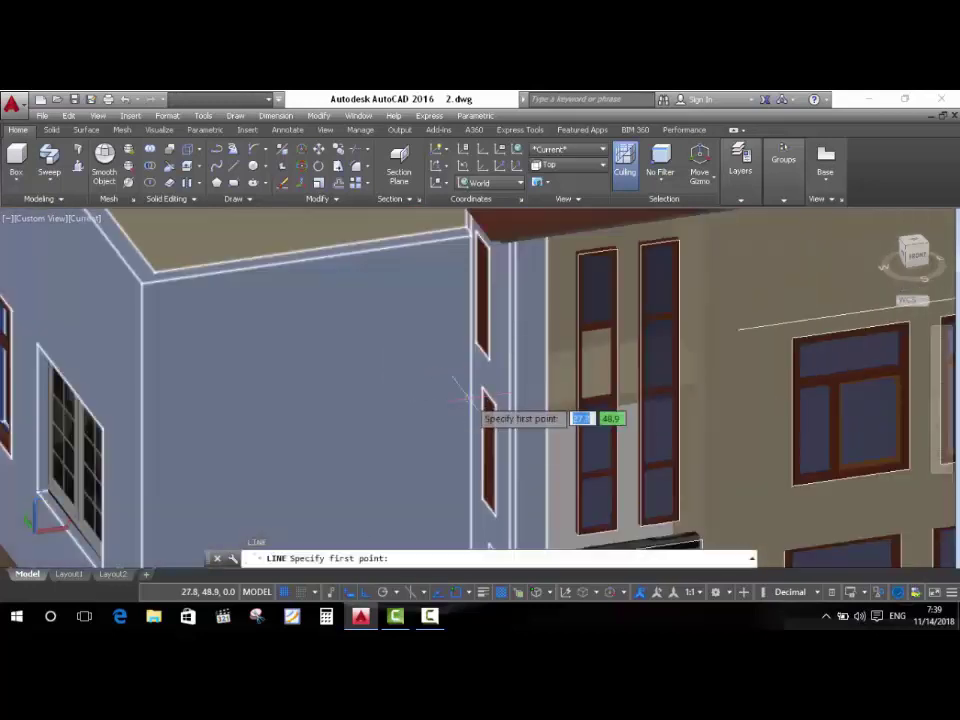
{"action": "scroll", "coordinate": [465, 400], "scroll_direction": "up", "scroll_amount": 3}
{"action": "middle_click_drag", "start_coordinate": [510, 439], "coordinate": [632, 413], "text": "shift"}
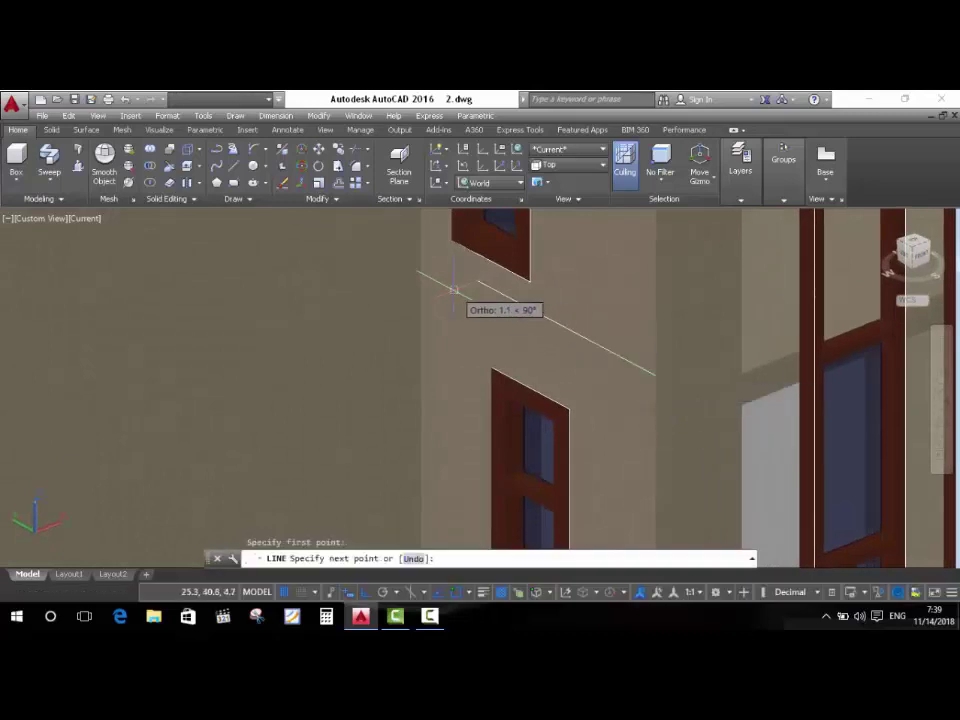
{"action": "type", "text": "1.1"}
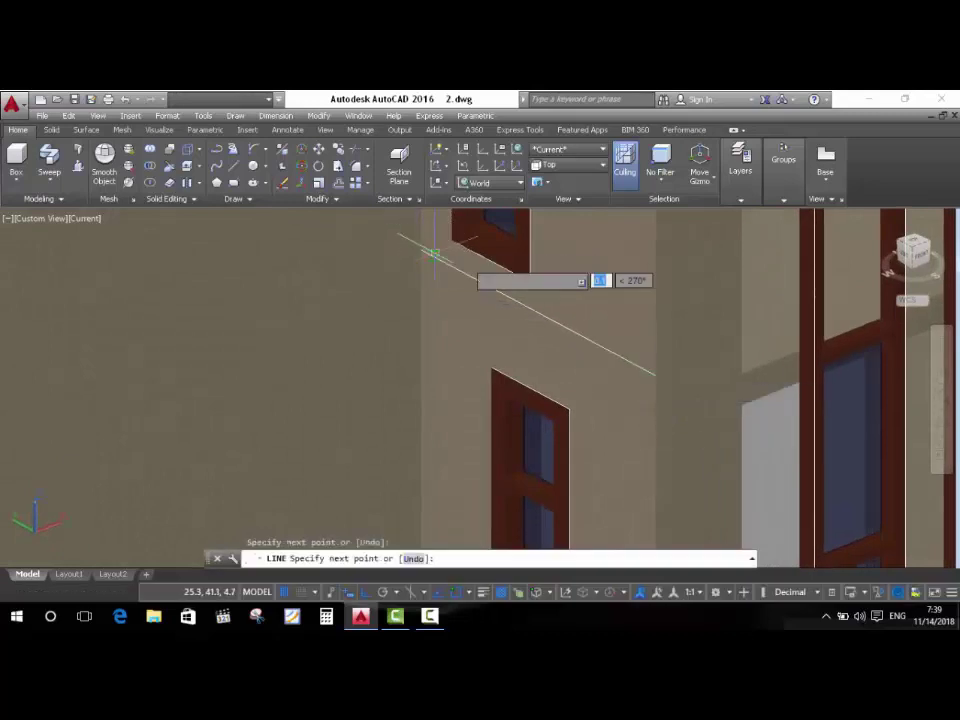
{"action": "key", "text": "Return"}
Continue the line to the roof corner.
{"action": "scroll", "coordinate": [397, 293], "scroll_direction": "down", "scroll_amount": 3}
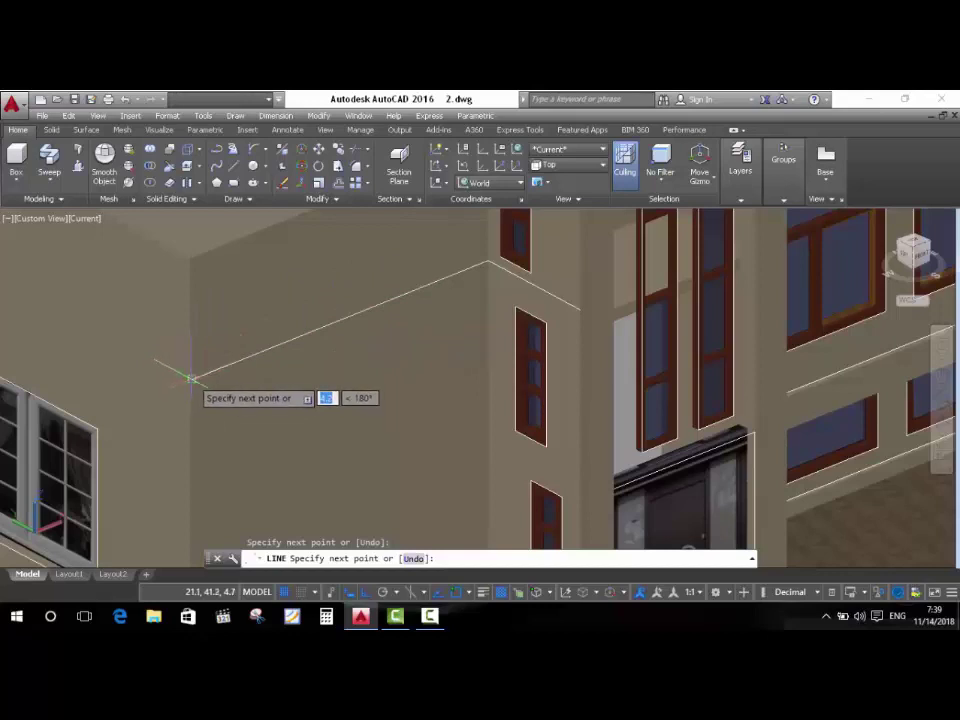
{"action": "scroll", "coordinate": [419, 406], "scroll_direction": "down", "scroll_amount": 2}
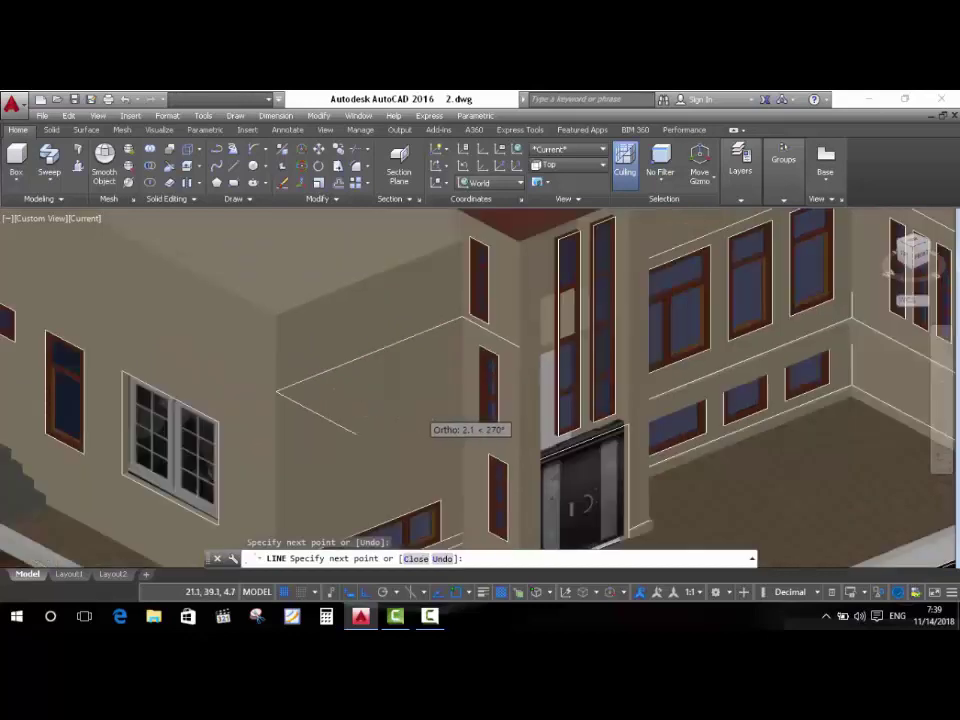
{"action": "scroll", "coordinate": [420, 415], "scroll_direction": "down", "scroll_amount": 4}
{"action": "scroll", "coordinate": [250, 340], "scroll_direction": "up", "scroll_amount": 5}
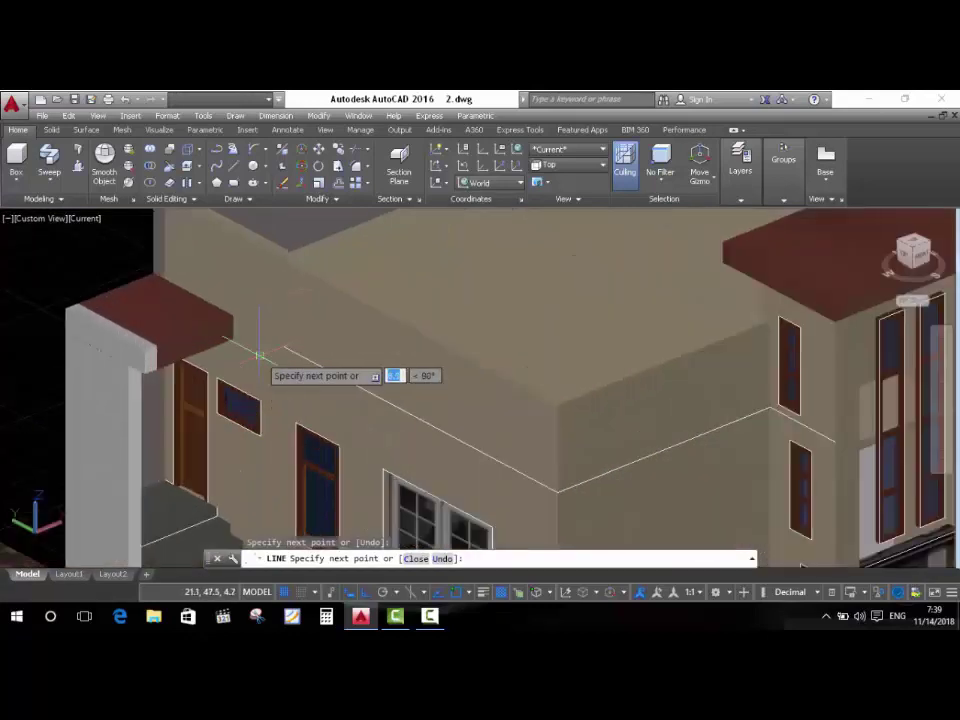
{"action": "scroll", "coordinate": [242, 330], "scroll_direction": "up", "scroll_amount": 3}
{"action": "scroll", "coordinate": [235, 330], "scroll_direction": "up", "scroll_amount": 2}
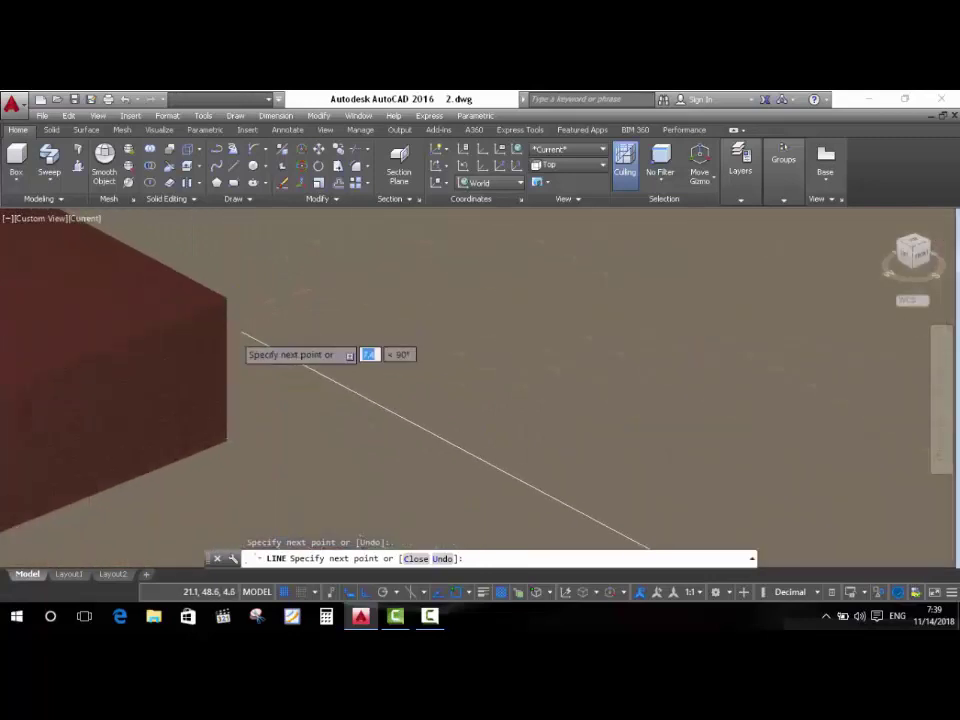
{"action": "left_click", "coordinate": [232, 330]}
Orbit around the brick wall back to the whole house and end the line chain.
{"action": "scroll", "coordinate": [332, 293], "scroll_direction": "down", "scroll_amount": 3}
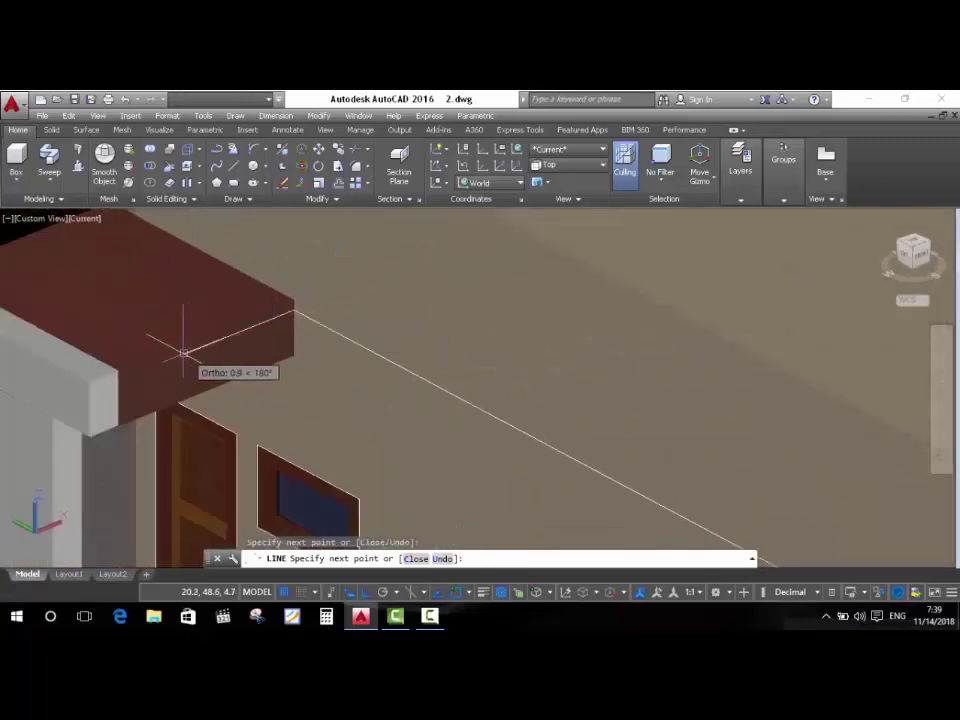
{"action": "middle_click_drag", "start_coordinate": [136, 372], "coordinate": [140, 365], "text": "shift"}
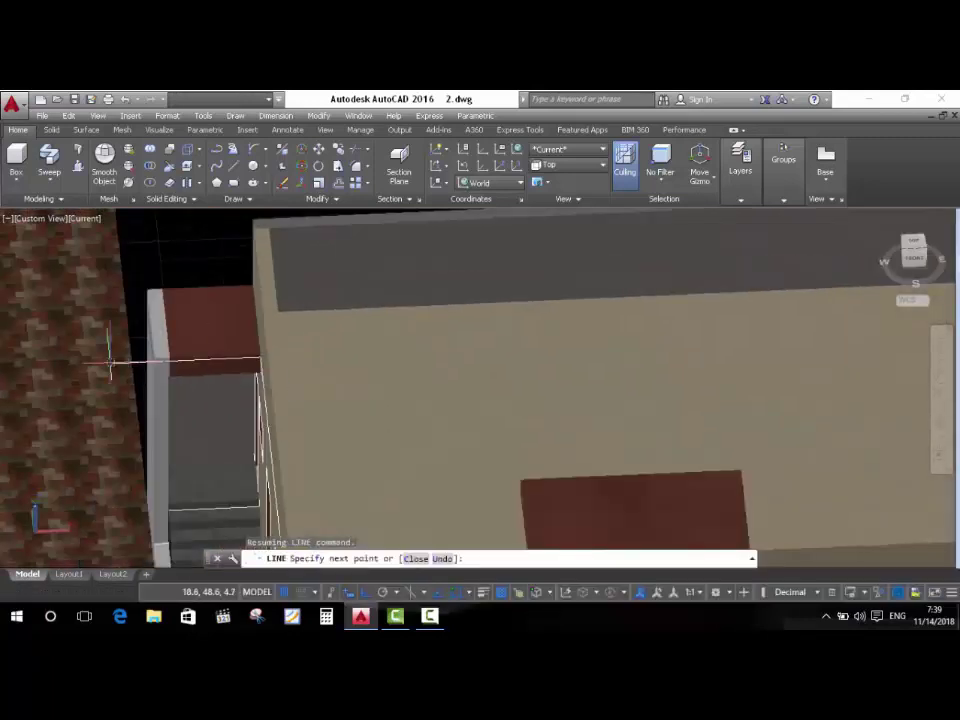
{"action": "scroll", "coordinate": [183, 357], "scroll_direction": "up", "scroll_amount": 3}
{"action": "scroll", "coordinate": [182, 360], "scroll_direction": "up", "scroll_amount": 2}
{"action": "scroll", "coordinate": [170, 385], "scroll_direction": "up", "scroll_amount": 2}
{"action": "scroll", "coordinate": [170, 385], "scroll_direction": "up", "scroll_amount": 2}
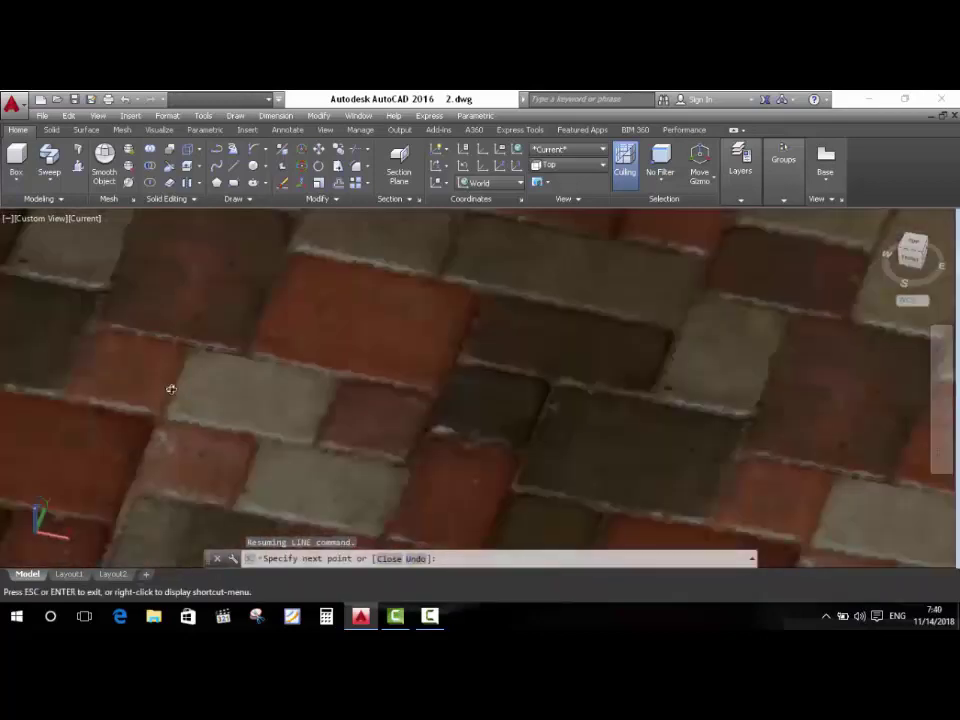
{"action": "scroll", "coordinate": [180, 366], "scroll_direction": "up", "scroll_amount": 2}
{"action": "scroll", "coordinate": [180, 372], "scroll_direction": "down", "scroll_amount": 3}
{"action": "scroll", "coordinate": [268, 443], "scroll_direction": "down", "scroll_amount": 2}
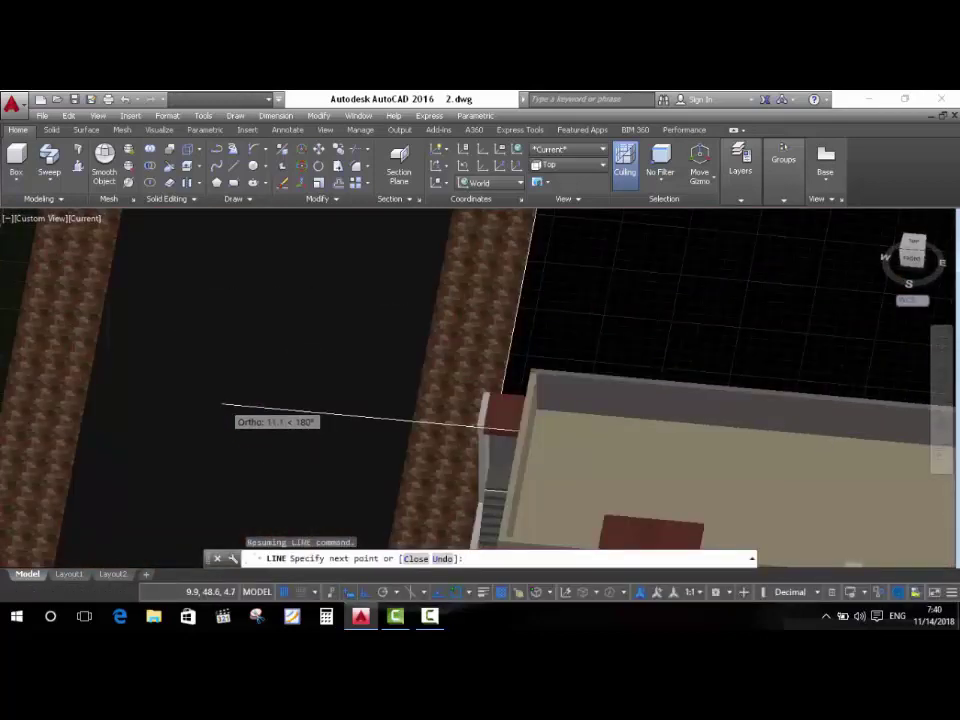
{"action": "scroll", "coordinate": [222, 405], "scroll_direction": "down", "scroll_amount": 2}
{"action": "scroll", "coordinate": [345, 428], "scroll_direction": "up", "scroll_amount": 3}
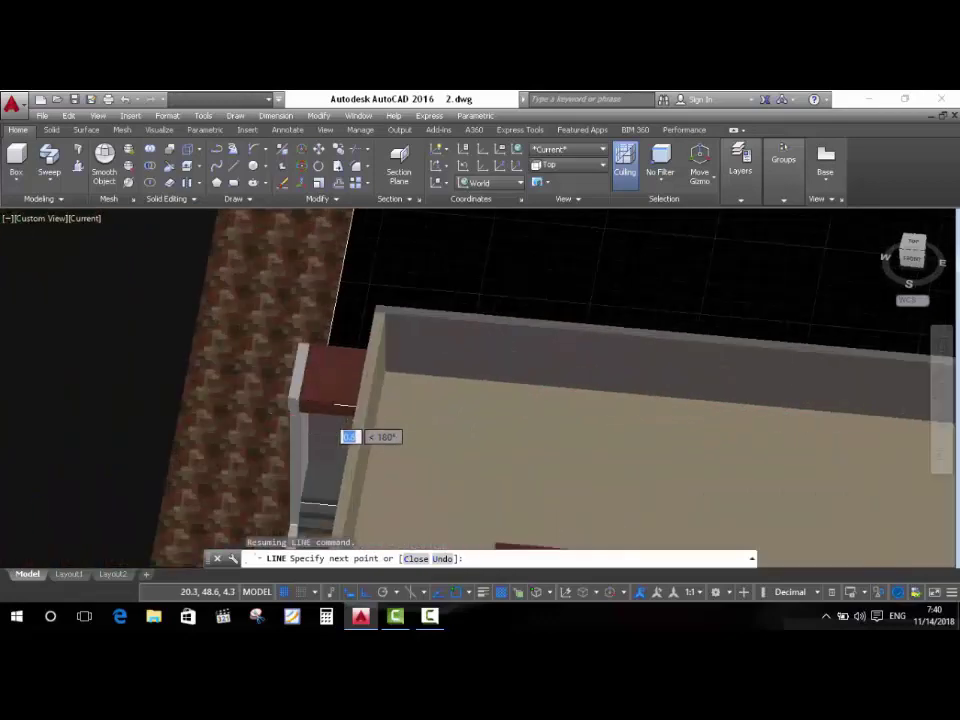
{"action": "scroll", "coordinate": [300, 410], "scroll_direction": "up", "scroll_amount": 2}
{"action": "scroll", "coordinate": [300, 410], "scroll_direction": "up", "scroll_amount": 3}
{"action": "scroll", "coordinate": [330, 405], "scroll_direction": "up", "scroll_amount": 2}
{"action": "scroll", "coordinate": [315, 350], "scroll_direction": "down", "scroll_amount": 2}
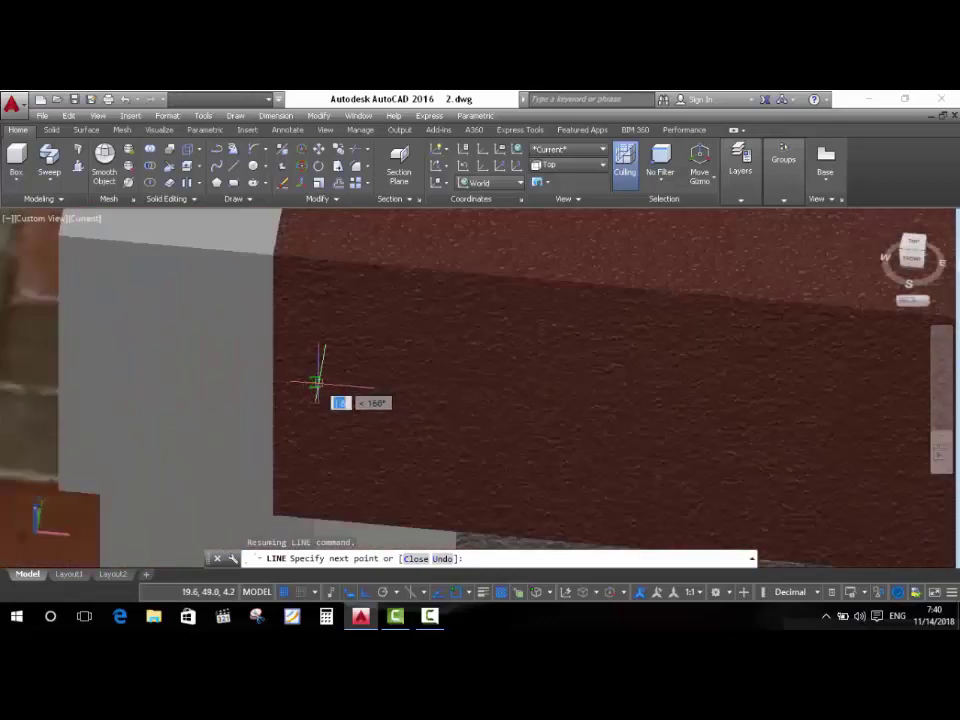
{"action": "mouse_move", "coordinate": [313, 385]}
{"action": "middle_mouse_down", "text": "shift"}
{"action": "mouse_move", "coordinate": [289, 392]}
{"action": "mouse_move", "coordinate": [275, 367]}
{"action": "middle_mouse_up", "text": "shift"}
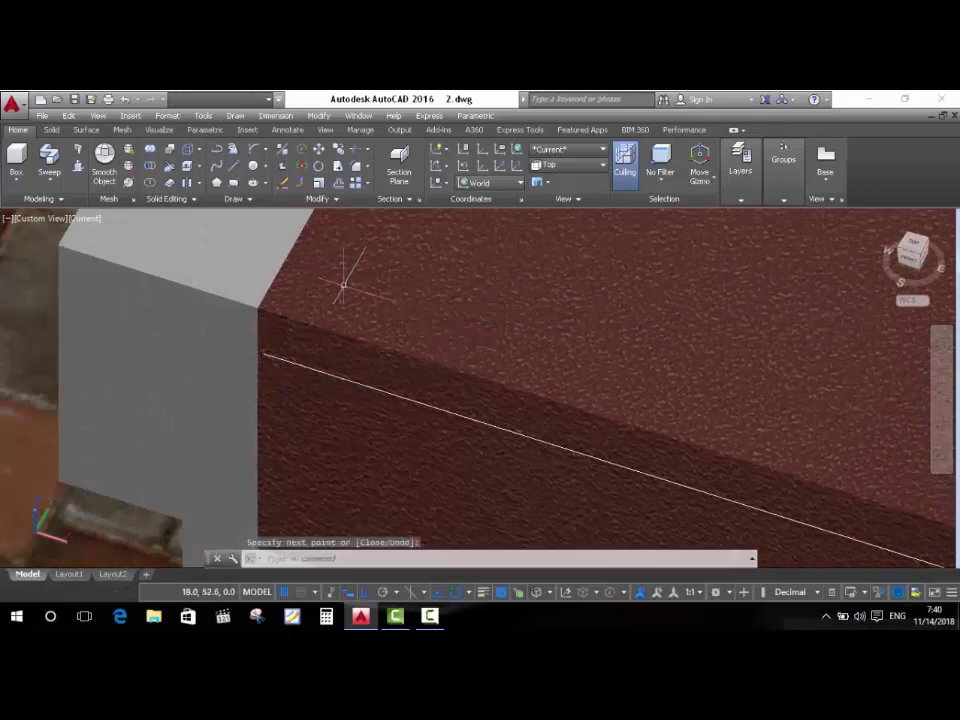
{"action": "scroll", "coordinate": [340, 320], "scroll_direction": "down", "scroll_amount": 4}
{"action": "scroll", "coordinate": [293, 447], "scroll_direction": "down", "scroll_amount": 5}
{"action": "mouse_move", "coordinate": [293, 447]}
{"action": "middle_mouse_down", "text": "shift"}
{"action": "mouse_move", "coordinate": [500, 420]}
{"action": "mouse_move", "coordinate": [700, 410]}
{"action": "middle_mouse_up", "text": "shift"}
{"action": "key", "text": "Escape"}
{"action": "scroll", "coordinate": [428, 440], "scroll_direction": "up", "scroll_amount": 3}
{"action": "scroll", "coordinate": [432, 436], "scroll_direction": "up", "scroll_amount": 2}
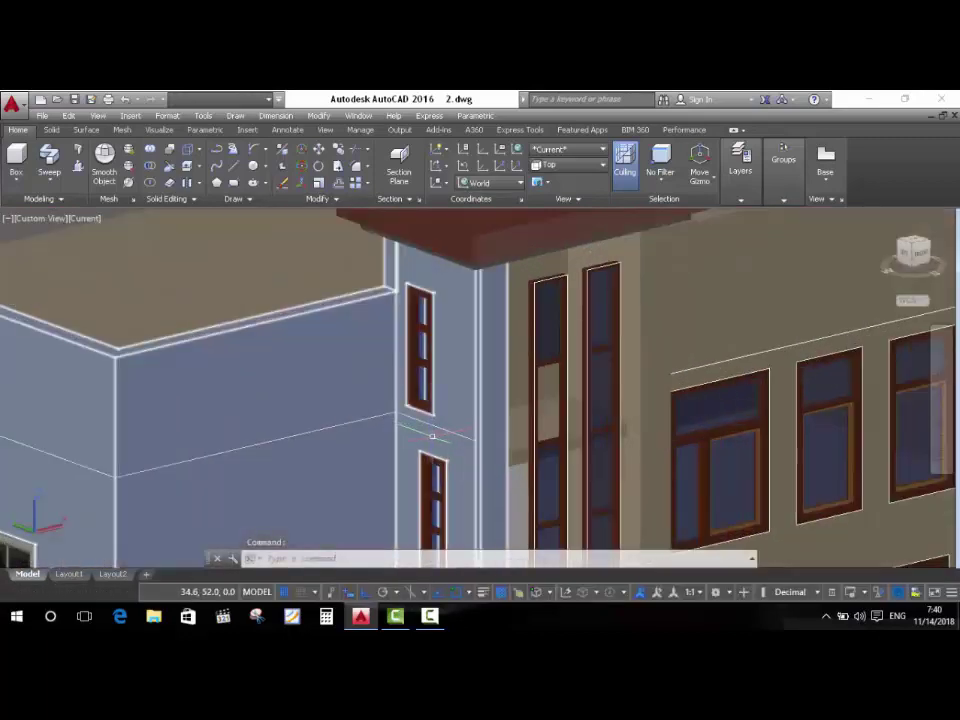
{"action": "type", "text": "tr"}
Finish the pending trim and switch the display to the 2D Wireframe visual style.
{"action": "key", "text": "Return"}
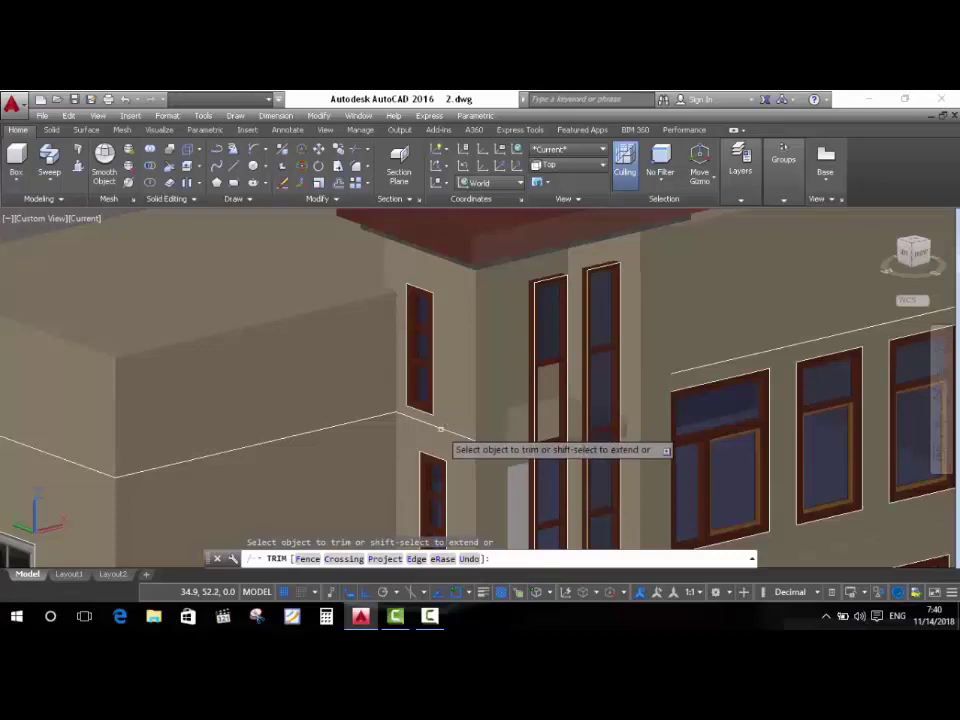
{"action": "key", "text": "Return"}
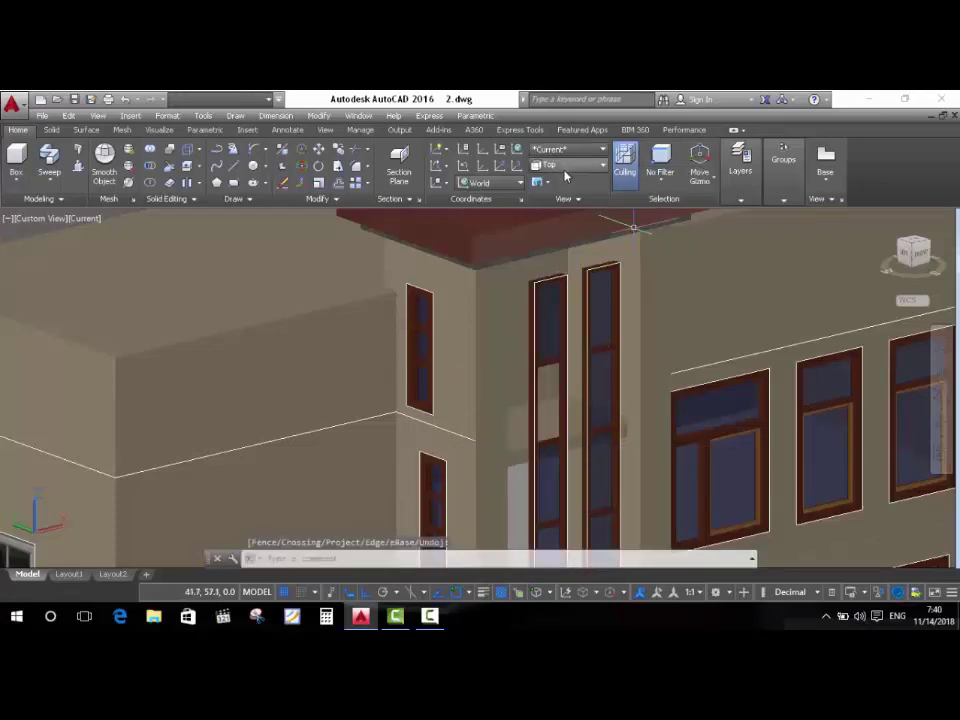
{"action": "left_click", "coordinate": [563, 178]}
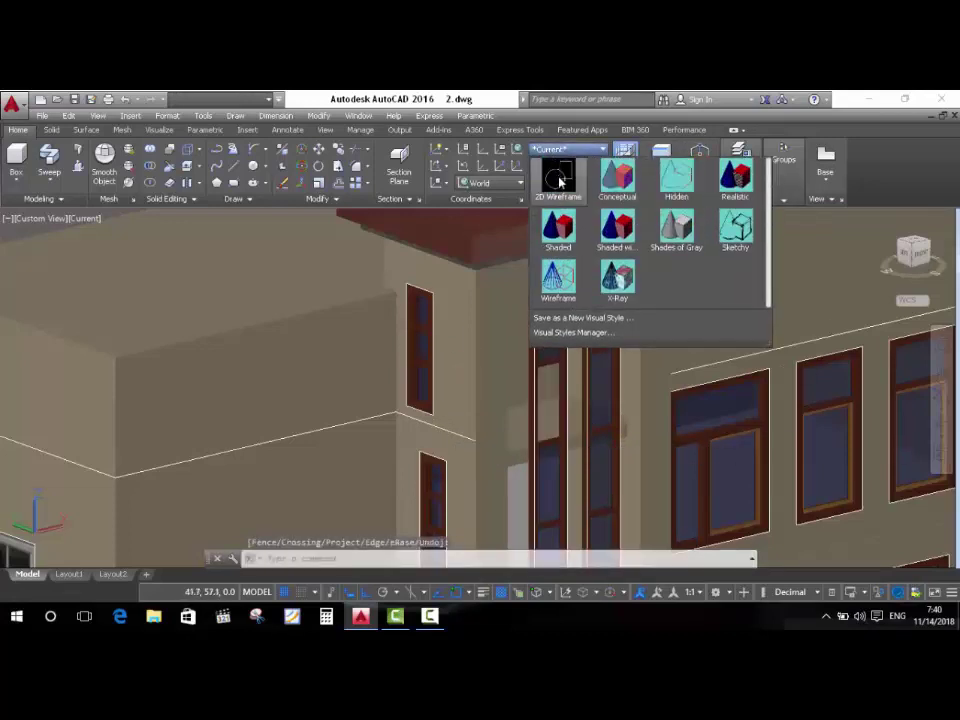
{"action": "left_click", "coordinate": [497, 237]}
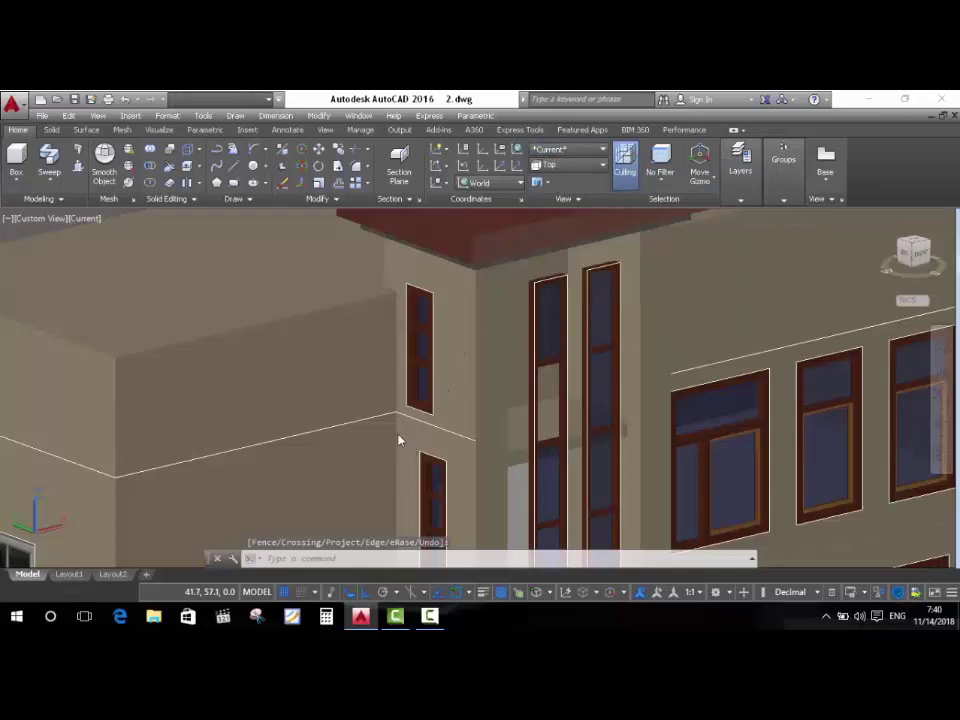
Trim the short segment at the beam corner using all edges, then erase the leftover line.
{"action": "scroll", "coordinate": [442, 436], "scroll_direction": "up", "scroll_amount": 4}
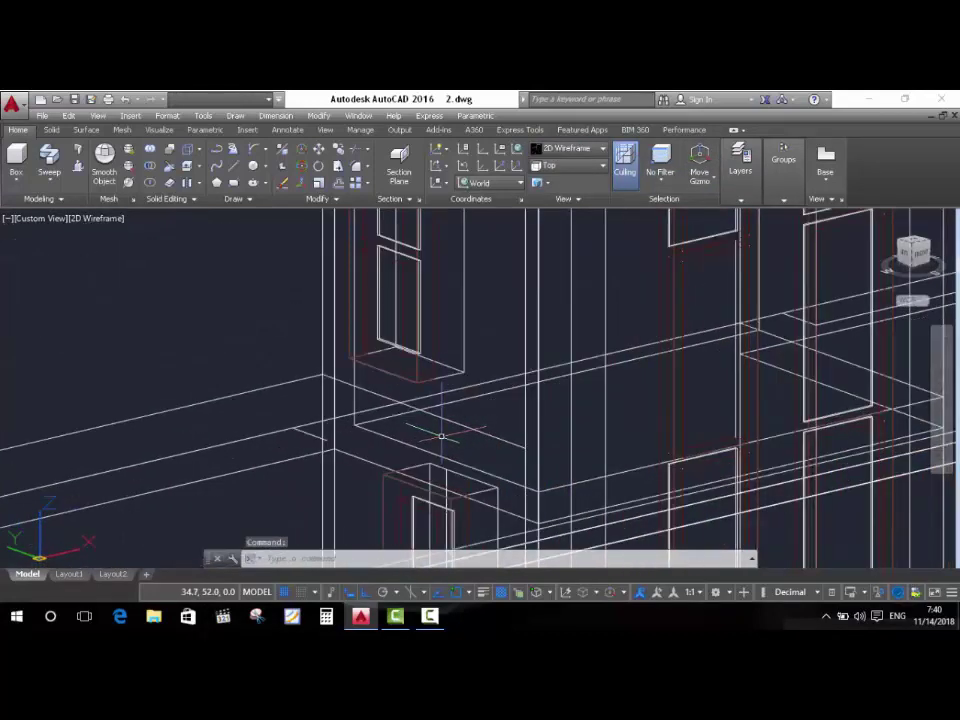
{"action": "type", "text": "tr"}
{"action": "key", "text": "Return"}
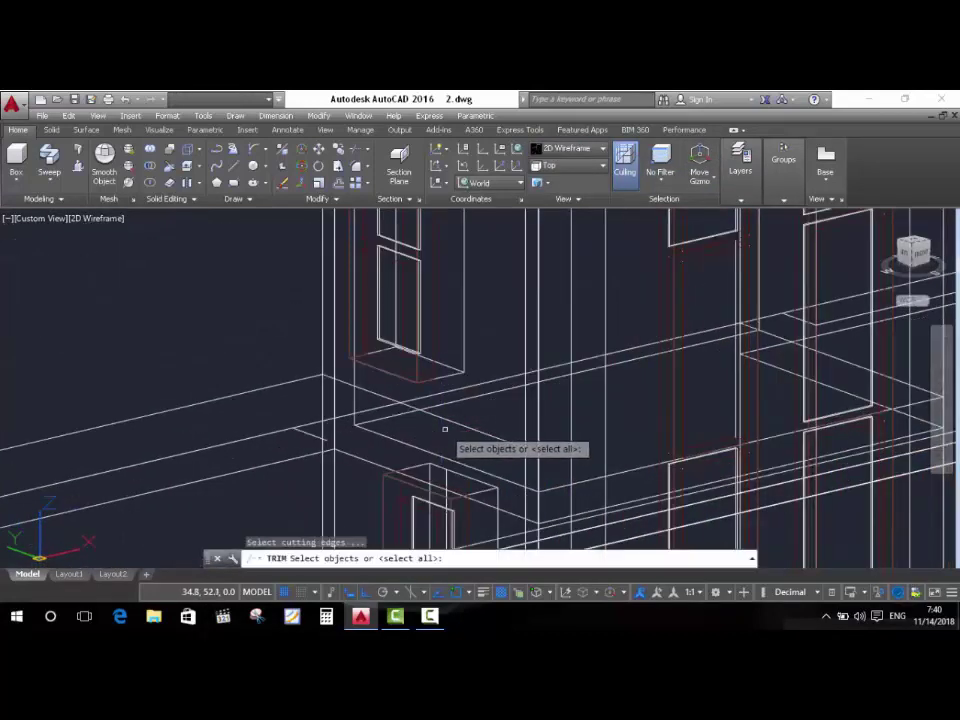
{"action": "key", "text": "Escape"}
{"action": "key", "text": "Return"}
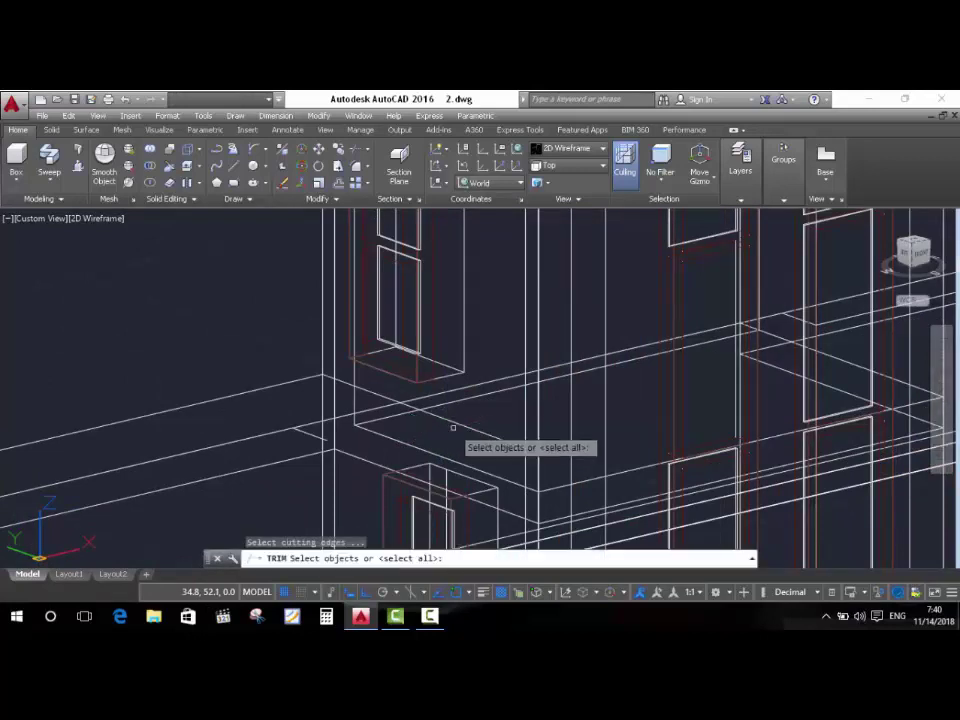
{"action": "key", "text": "Return"}
{"action": "left_click", "coordinate": [458, 429]}
{"action": "key", "text": "Return"}
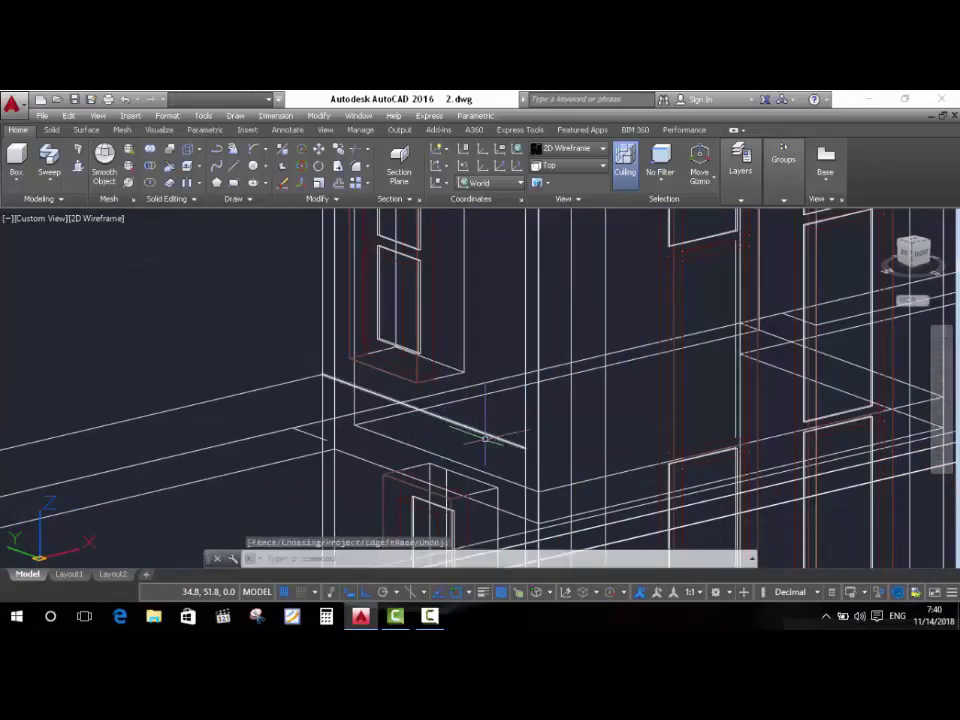
{"action": "left_click", "coordinate": [485, 434]}
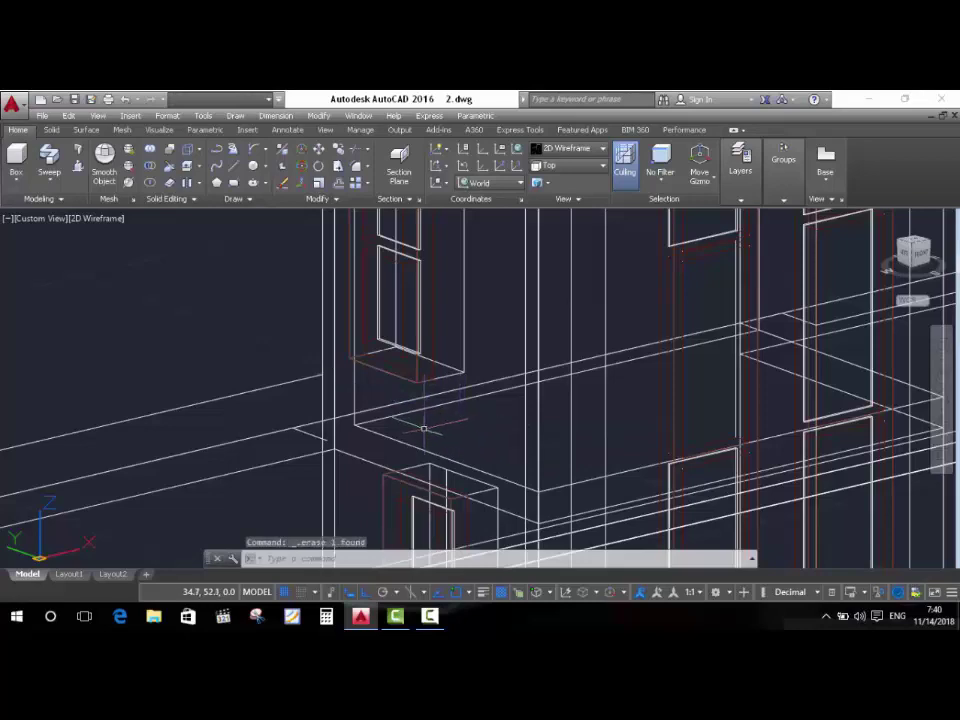
{"action": "middle_click_drag", "start_coordinate": [424, 428], "coordinate": [299, 392], "text": "shift"}
Start PEDIT and select the three beam edge lines along the wall.
{"action": "scroll", "coordinate": [298, 396], "scroll_direction": "down", "scroll_amount": 5}
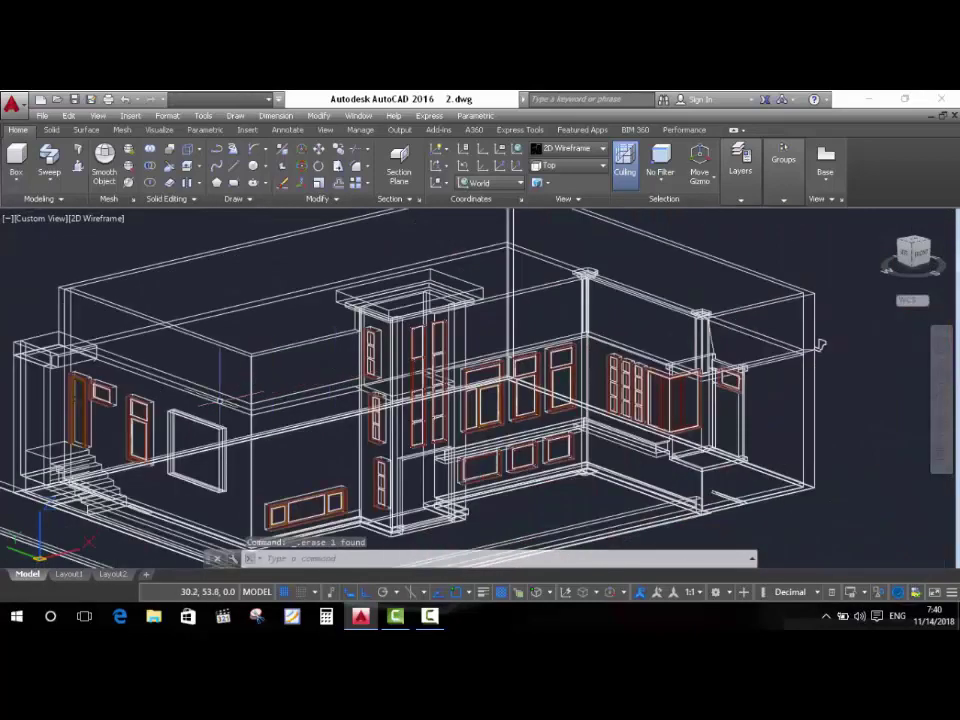
{"action": "scroll", "coordinate": [310, 400], "scroll_direction": "up", "scroll_amount": 5}
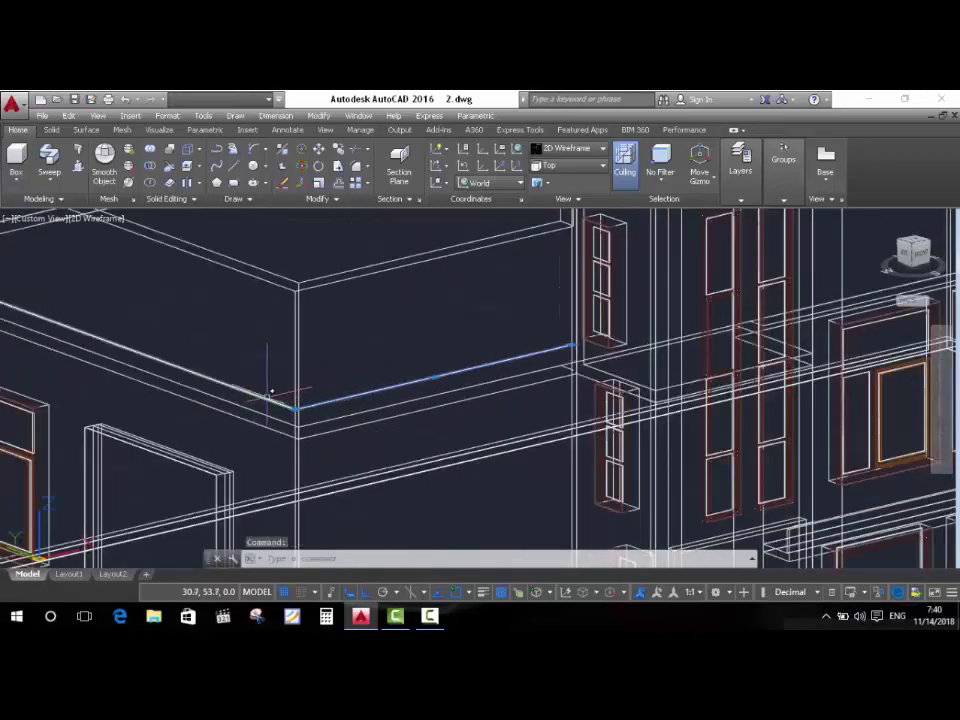
{"action": "scroll", "coordinate": [349, 399], "scroll_direction": "down", "scroll_amount": 2}
{"action": "scroll", "coordinate": [306, 354], "scroll_direction": "down", "scroll_amount": 3}
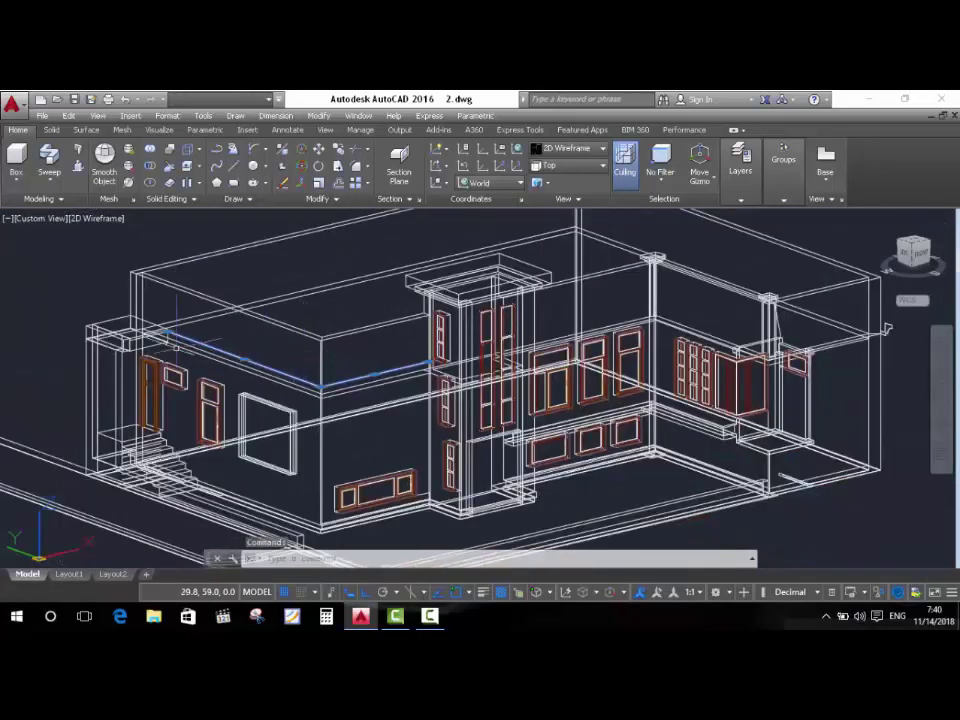
{"action": "scroll", "coordinate": [150, 330], "scroll_direction": "up", "scroll_amount": 6}
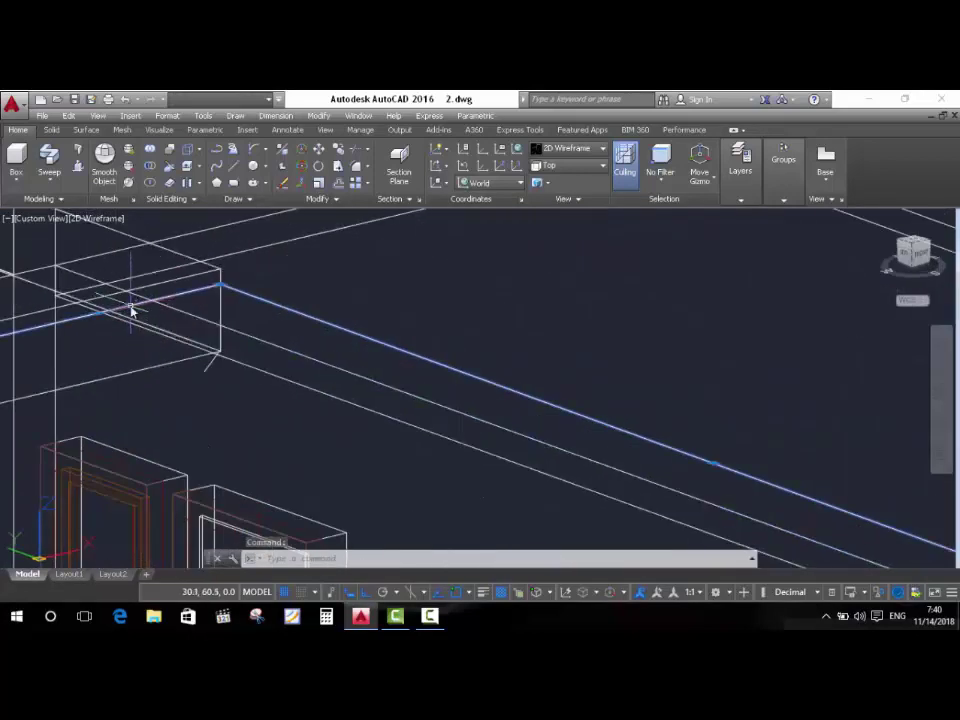
{"action": "scroll", "coordinate": [225, 330], "scroll_direction": "down", "scroll_amount": 2}
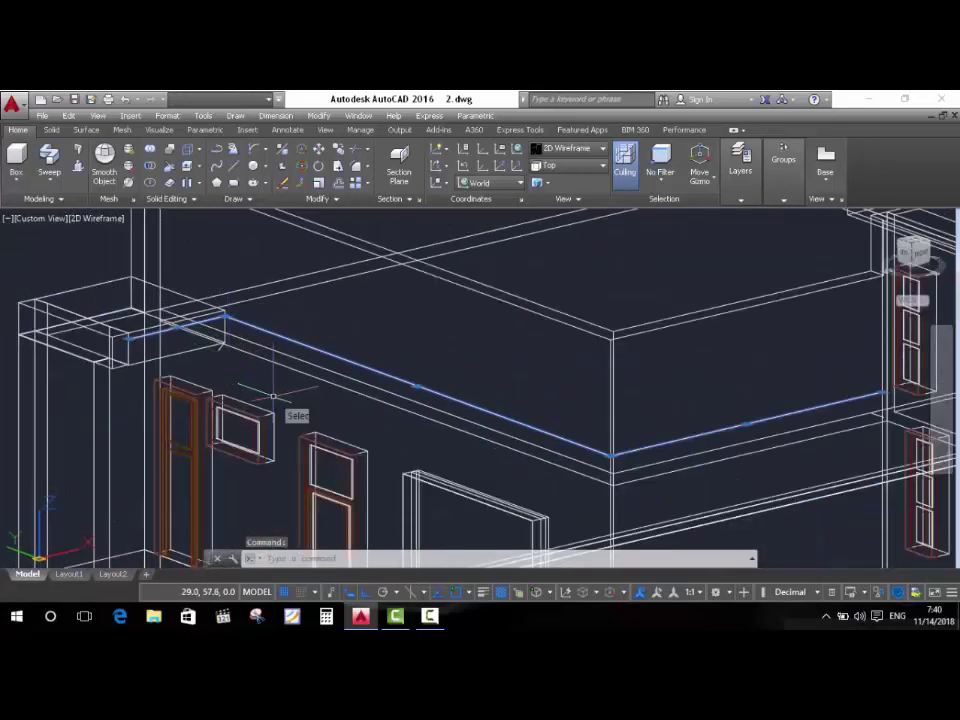
{"action": "type", "text": "PEDIT"}
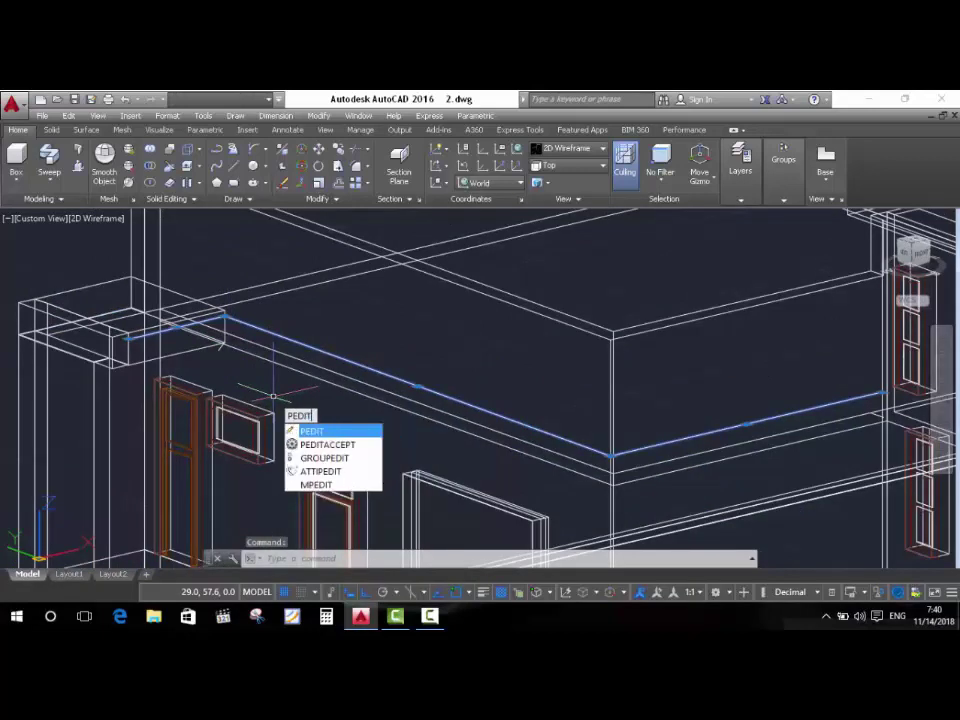
{"action": "key", "text": "Return"}
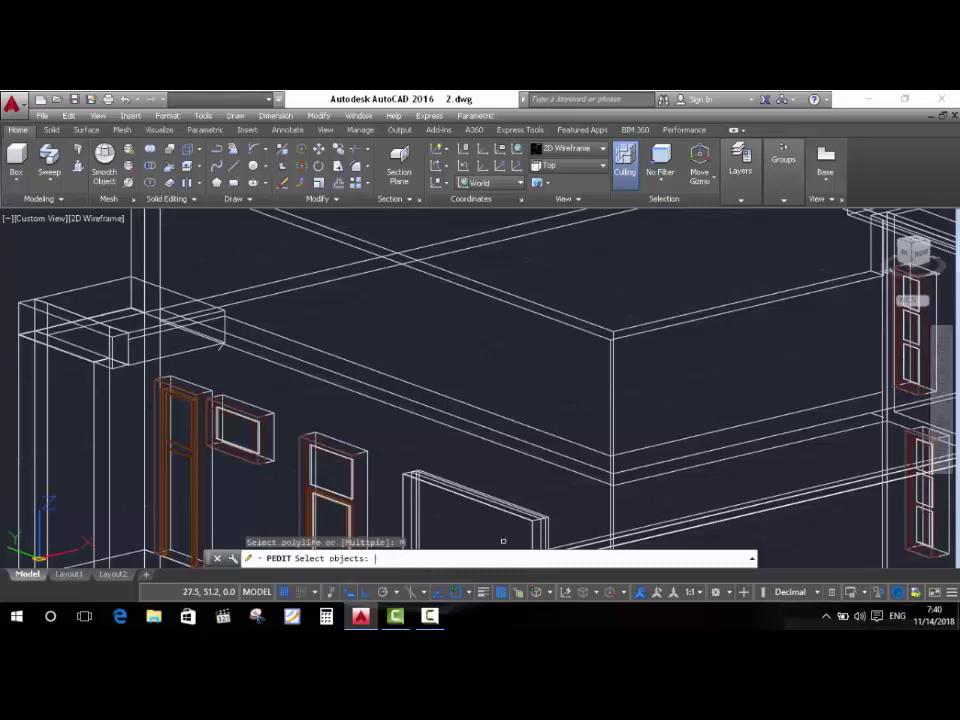
{"action": "left_click", "coordinate": [570, 440]}
Convert the selected beam edges to polylines and join them with fuzz 0.0.
{"action": "scroll", "coordinate": [225, 343], "scroll_direction": "up", "scroll_amount": 3}
{"action": "scroll", "coordinate": [208, 349], "scroll_direction": "up", "scroll_amount": 2}
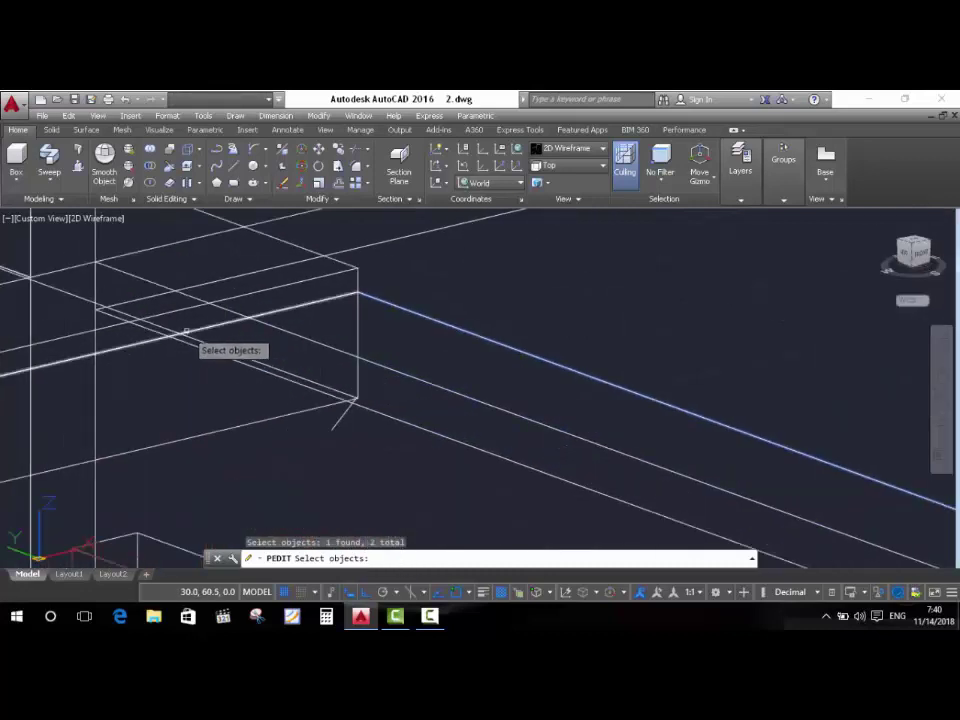
{"action": "scroll", "coordinate": [212, 335], "scroll_direction": "down", "scroll_amount": 2}
{"action": "scroll", "coordinate": [265, 380], "scroll_direction": "down", "scroll_amount": 2}
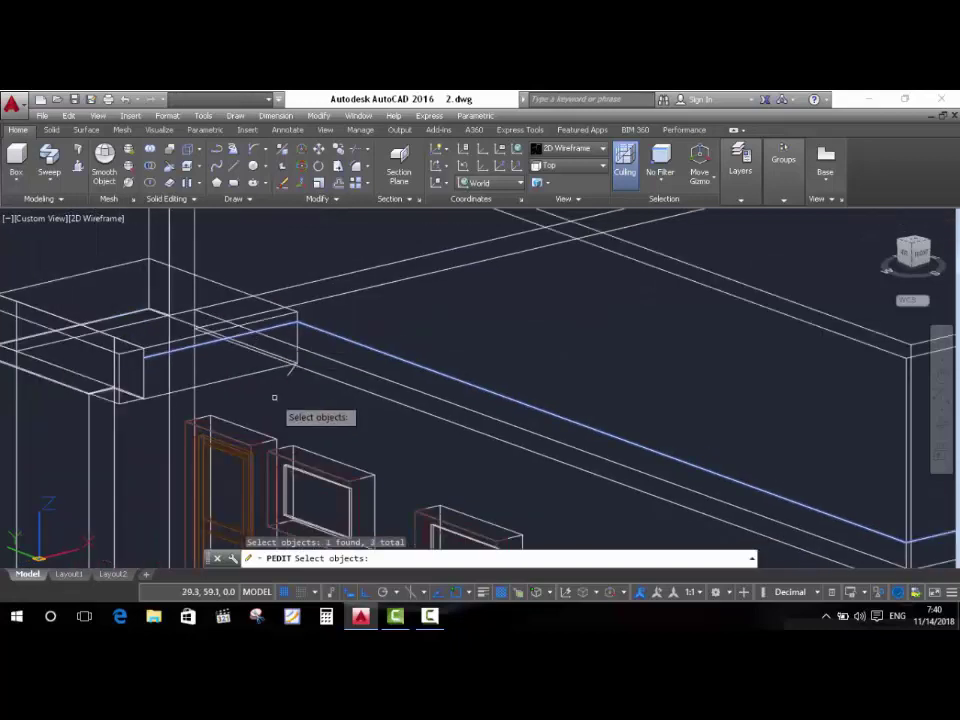
{"action": "scroll", "coordinate": [240, 370], "scroll_direction": "down", "scroll_amount": 2}
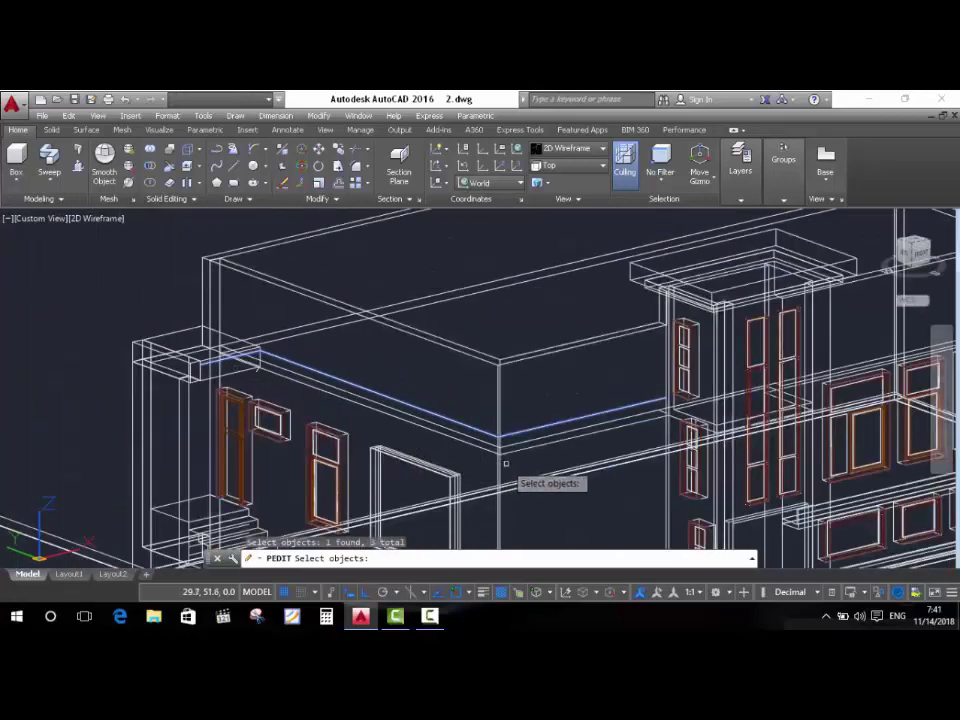
{"action": "scroll", "coordinate": [566, 449], "scroll_direction": "up", "scroll_amount": 2}
{"action": "scroll", "coordinate": [566, 449], "scroll_direction": "up", "scroll_amount": 2}
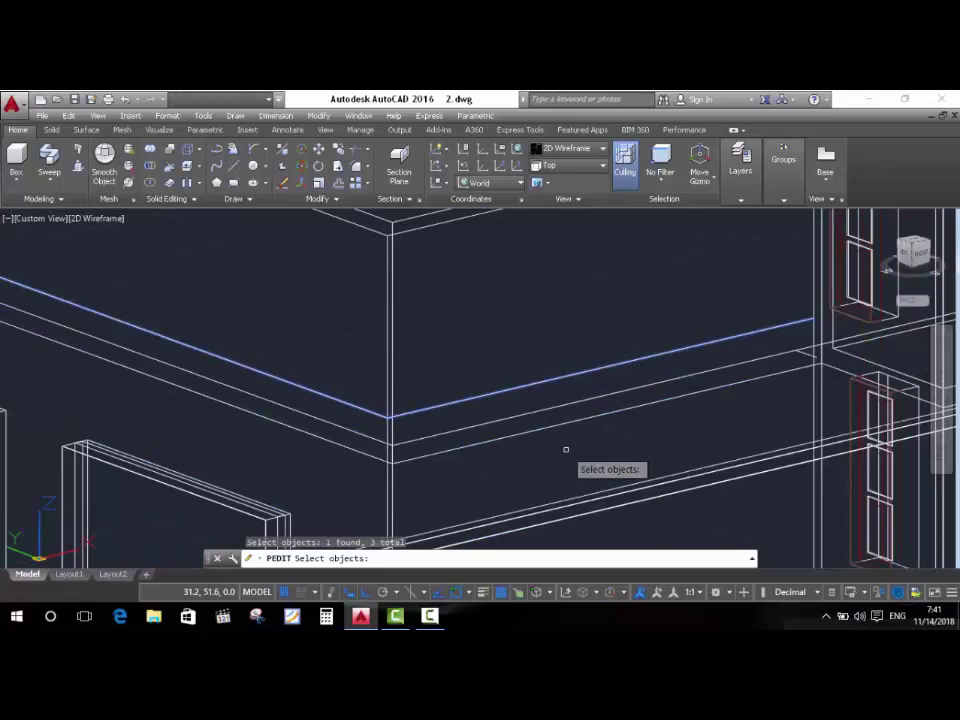
{"action": "key", "text": "Return"}
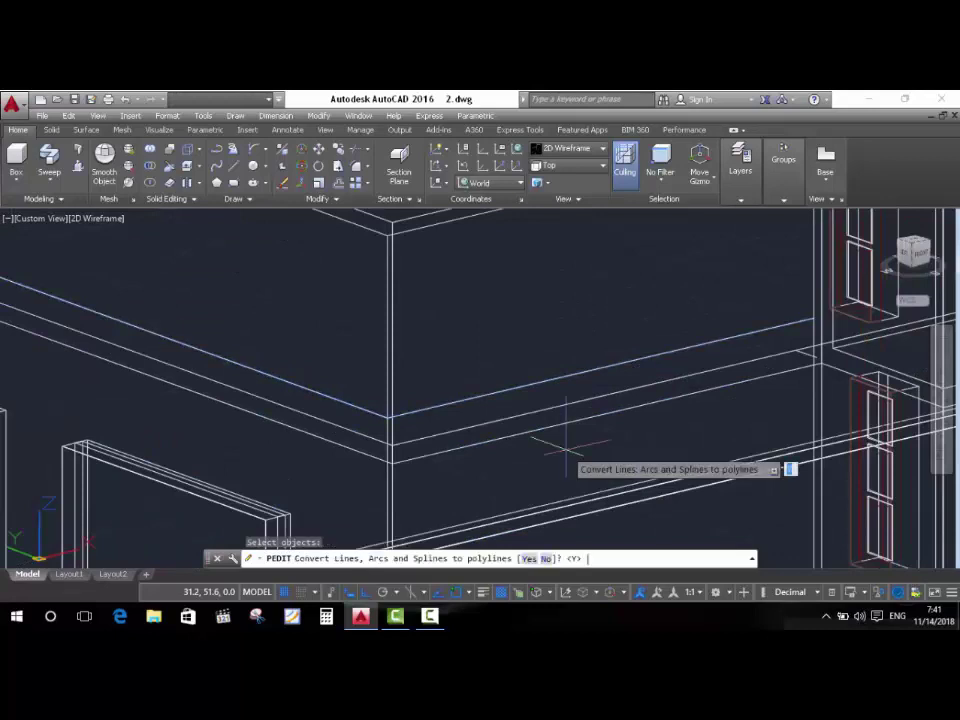
{"action": "key", "text": "Return"}
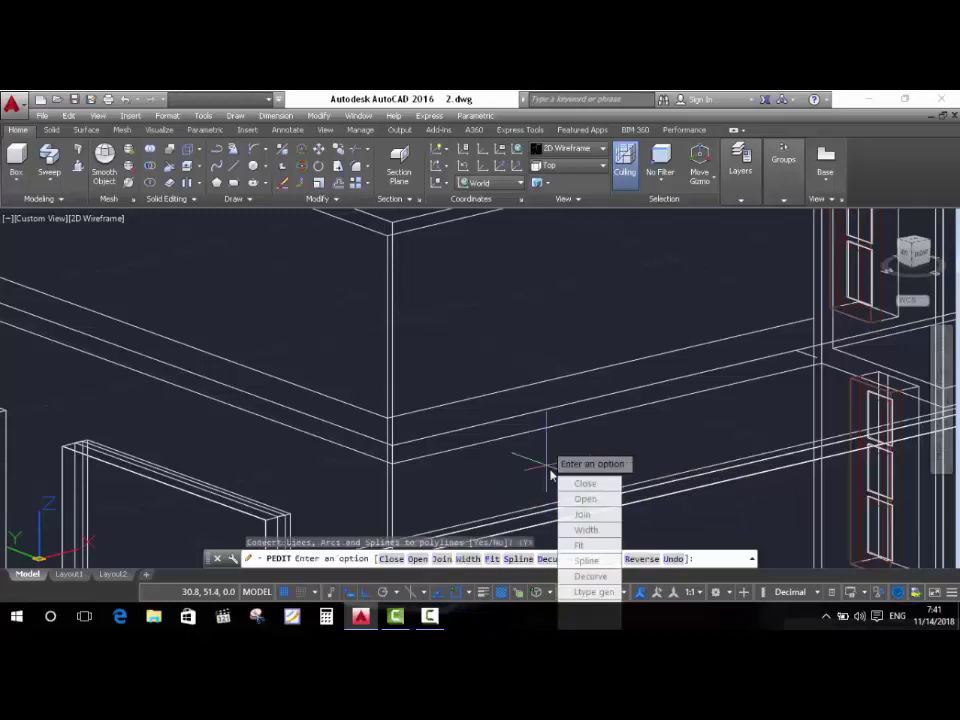
{"action": "key", "text": "Return"}
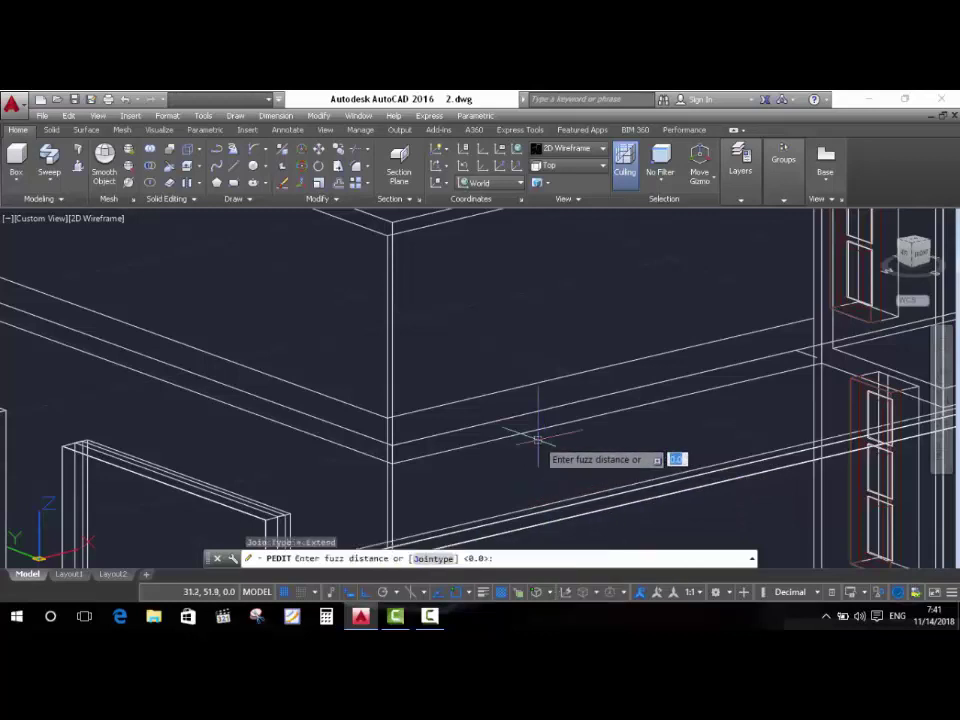
{"action": "key", "text": "Return"}
{"action": "key", "text": "Return"}
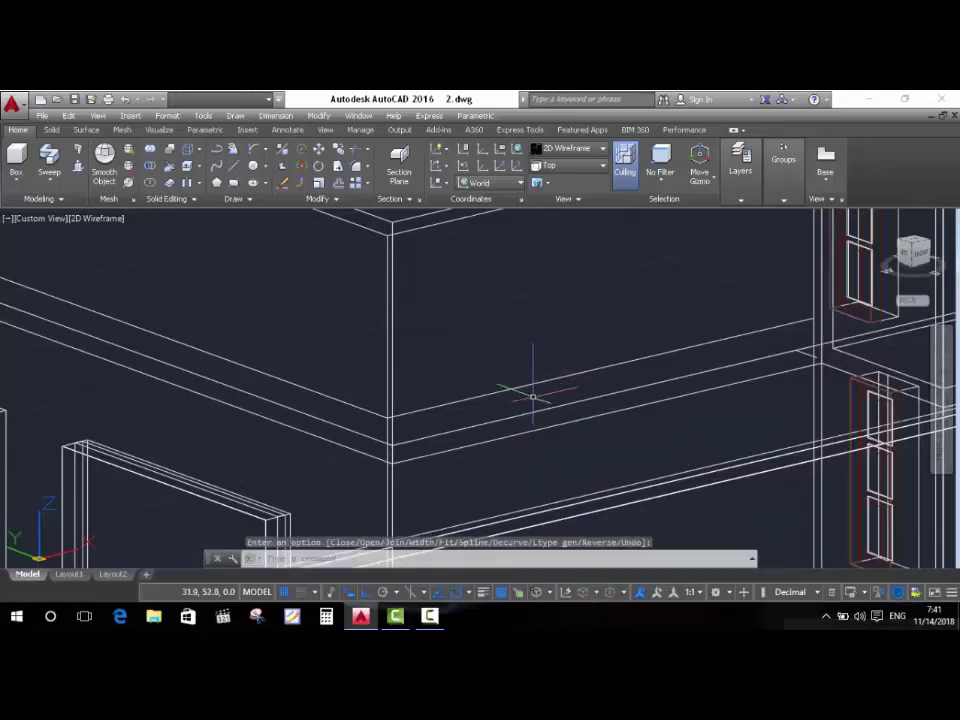
{"action": "scroll", "coordinate": [520, 387], "scroll_direction": "down", "scroll_amount": 3}
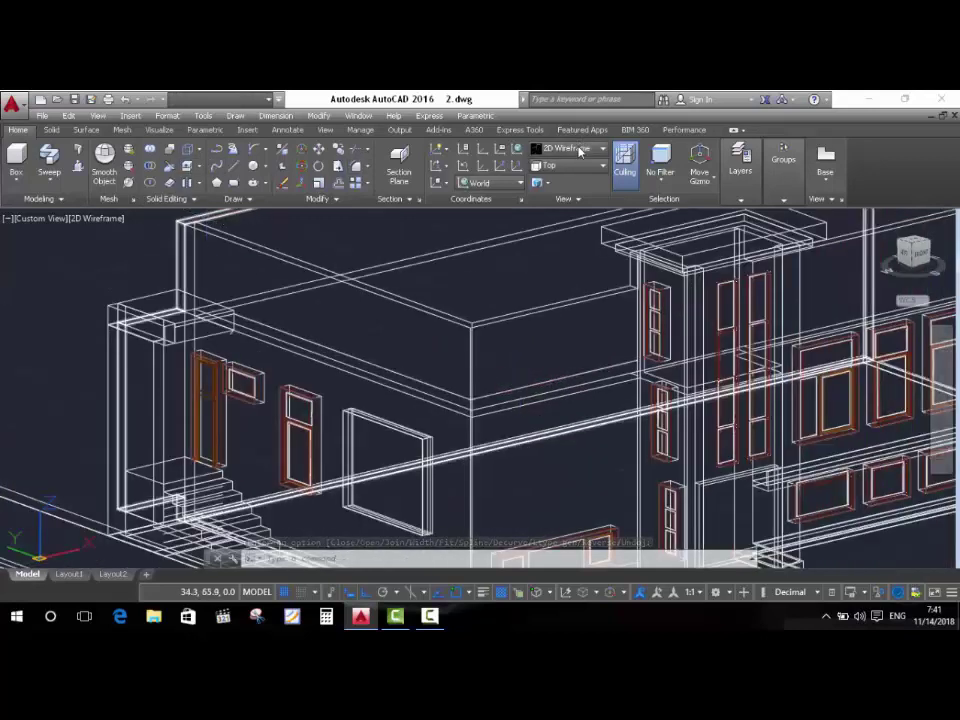
Shade the house model in the Conceptual visual style.
{"action": "left_click", "coordinate": [580, 150]}
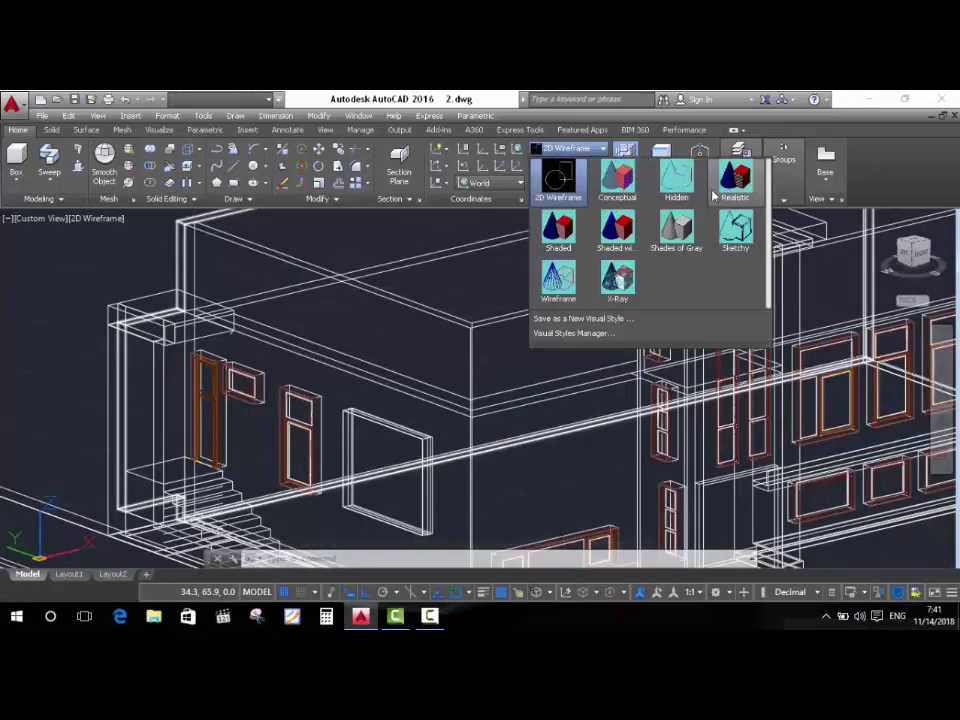
{"action": "left_click", "coordinate": [617, 180]}
{"action": "scroll", "coordinate": [316, 342], "scroll_direction": "down", "scroll_amount": 5}
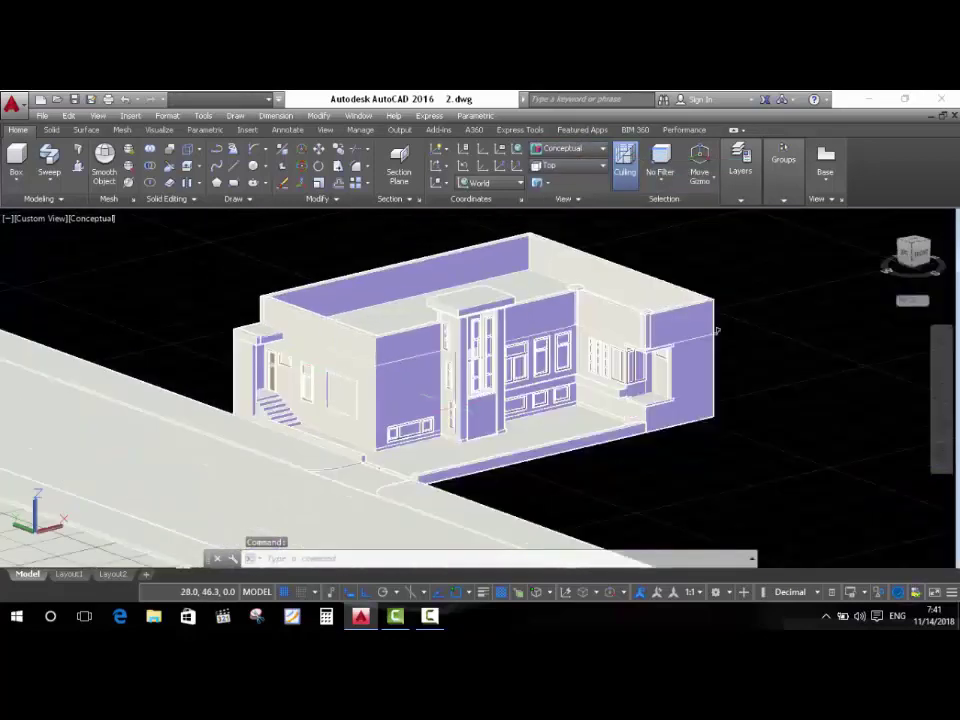
{"action": "scroll", "coordinate": [525, 300], "scroll_direction": "up", "scroll_amount": 3}
{"action": "scroll", "coordinate": [600, 230], "scroll_direction": "down", "scroll_amount": 3}
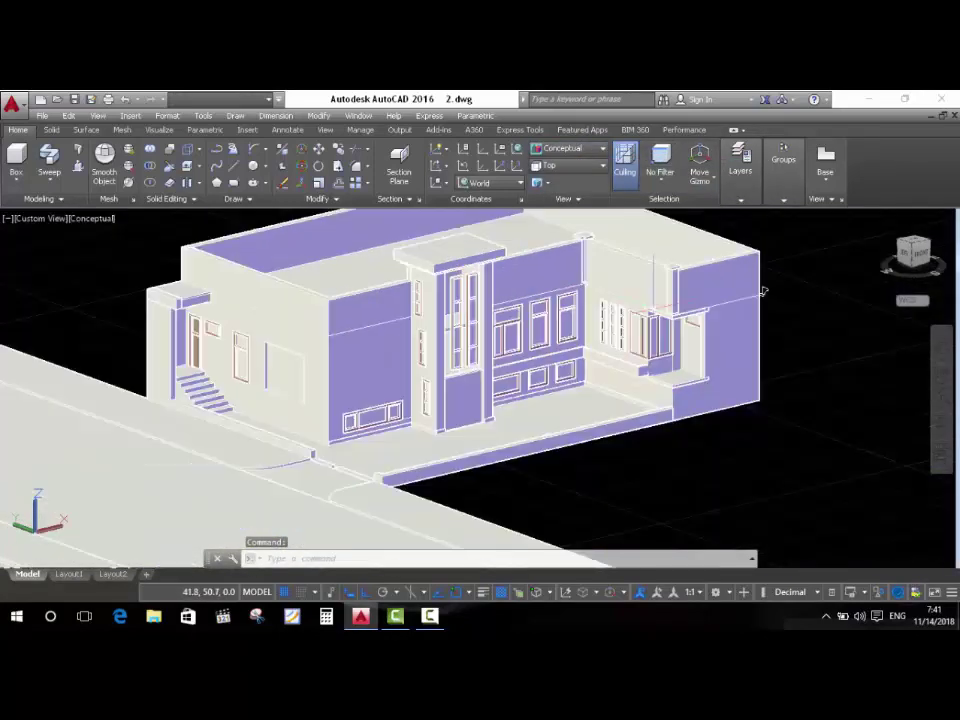
{"action": "scroll", "coordinate": [754, 285], "scroll_direction": "up", "scroll_amount": 4}
{"action": "scroll", "coordinate": [777, 286], "scroll_direction": "up", "scroll_amount": 2}
{"action": "scroll", "coordinate": [770, 290], "scroll_direction": "down", "scroll_amount": 4}
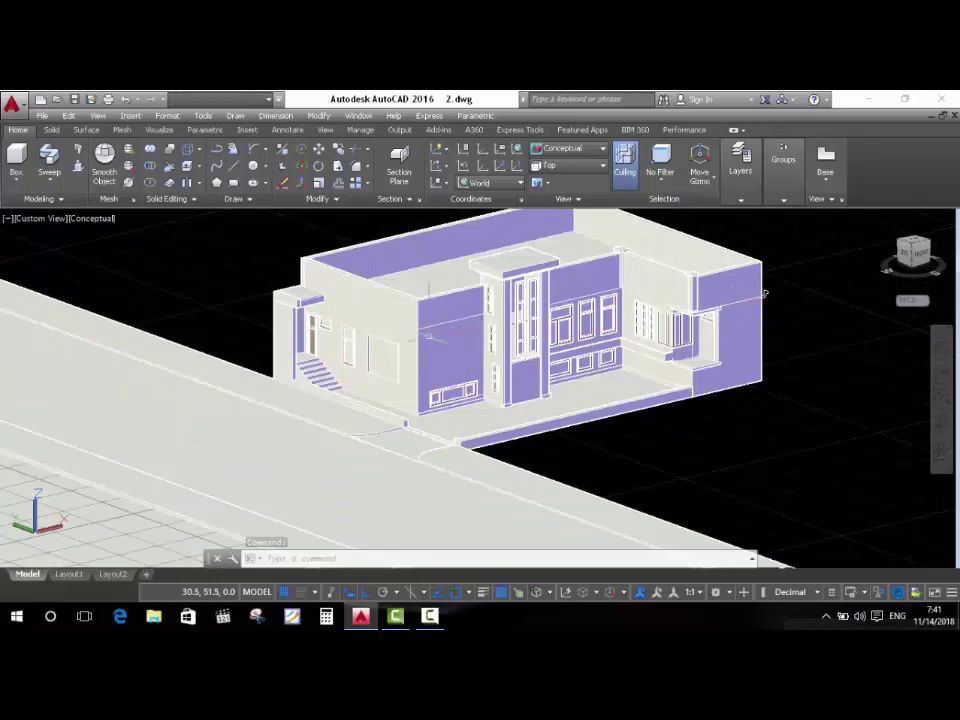
{"action": "scroll", "coordinate": [761, 289], "scroll_direction": "up", "scroll_amount": 3}
{"action": "scroll", "coordinate": [762, 295], "scroll_direction": "up", "scroll_amount": 3}
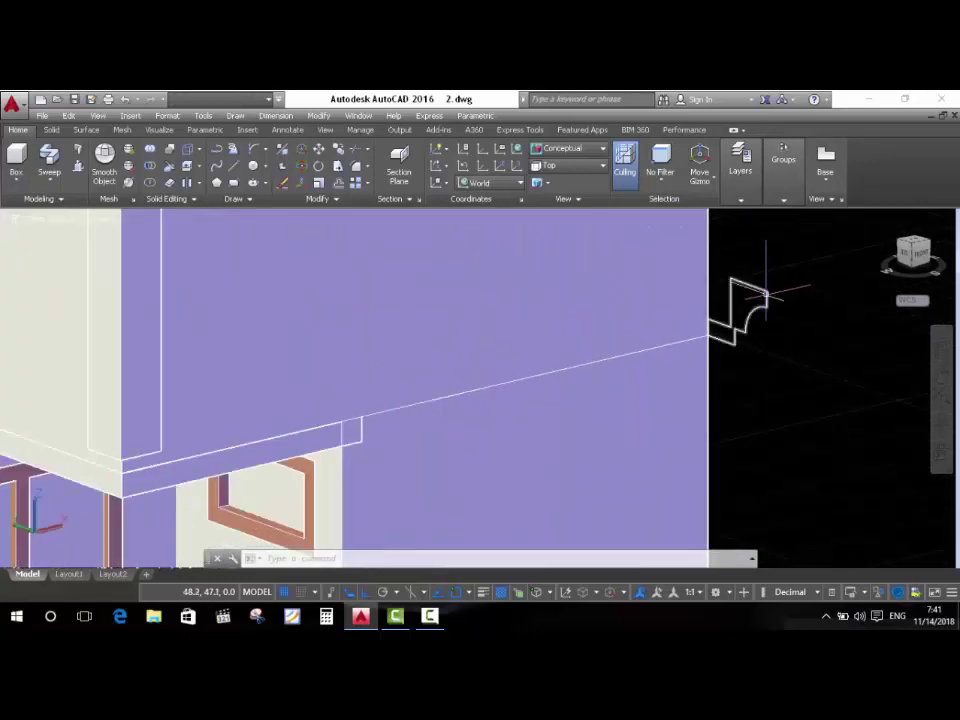
Copy the moulding profile from the building corner to the far end of the wall's top edge.
{"action": "left_click", "coordinate": [765, 293]}
{"action": "type", "text": "co"}
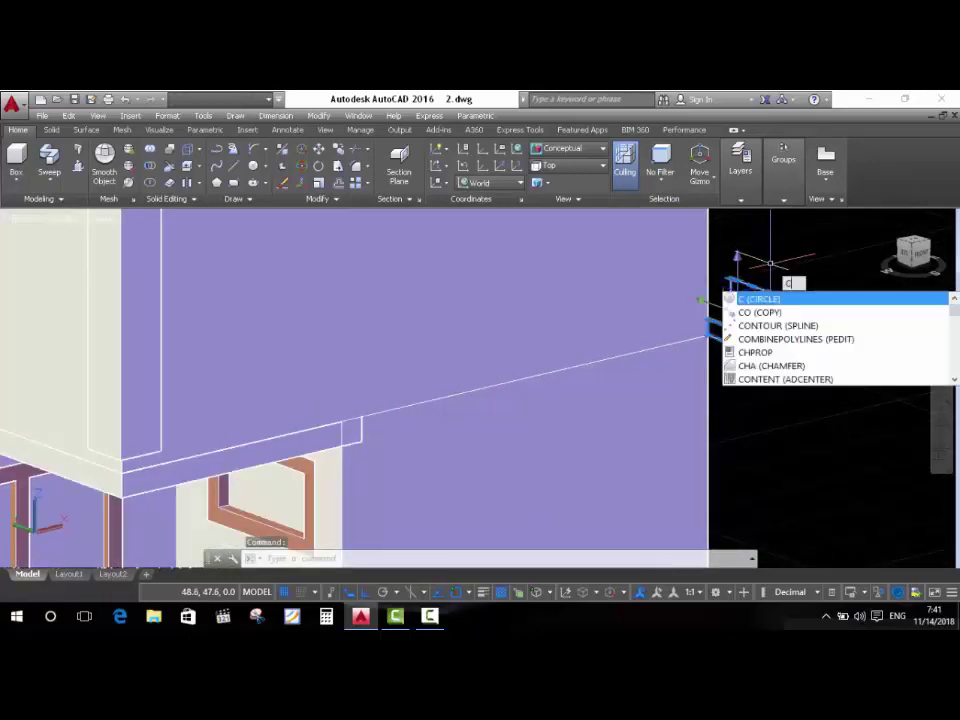
{"action": "key", "text": "Return"}
{"action": "scroll", "coordinate": [713, 320], "scroll_direction": "up", "scroll_amount": 3}
{"action": "scroll", "coordinate": [713, 313], "scroll_direction": "up", "scroll_amount": 2}
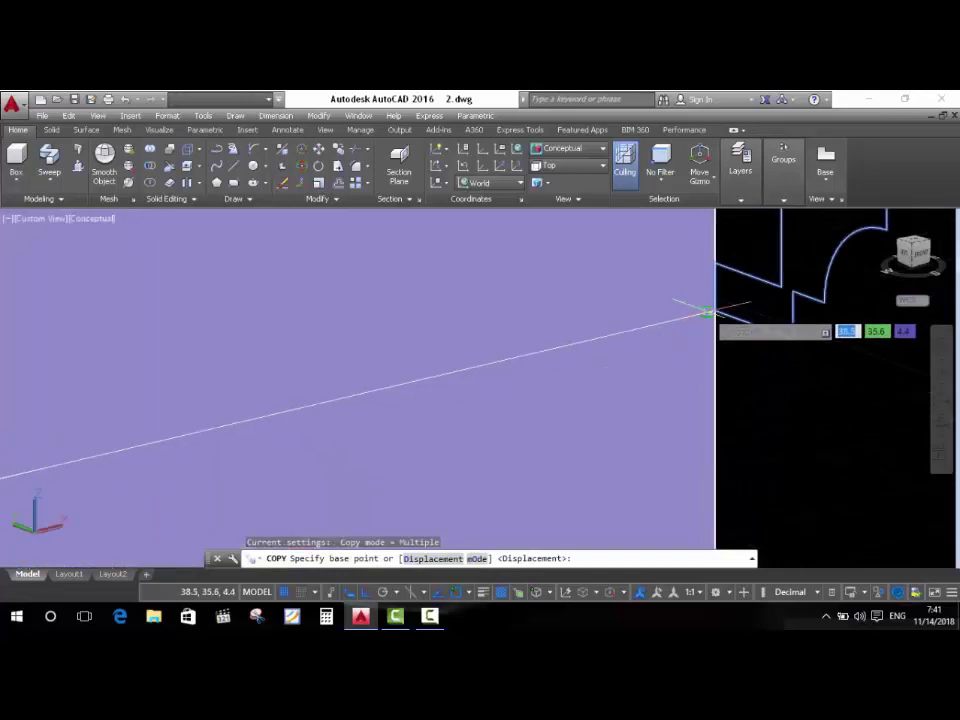
{"action": "left_click", "coordinate": [716, 312]}
{"action": "scroll", "coordinate": [808, 320], "scroll_direction": "down", "scroll_amount": 5}
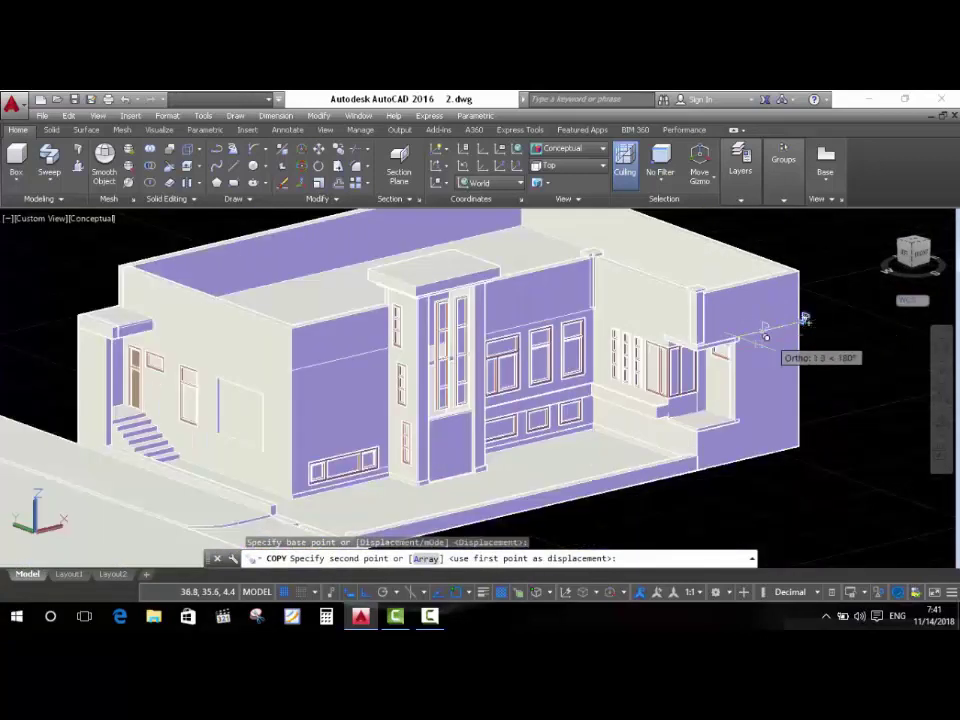
{"action": "scroll", "coordinate": [272, 400], "scroll_direction": "up", "scroll_amount": 5}
{"action": "scroll", "coordinate": [348, 290], "scroll_direction": "up", "scroll_amount": 2}
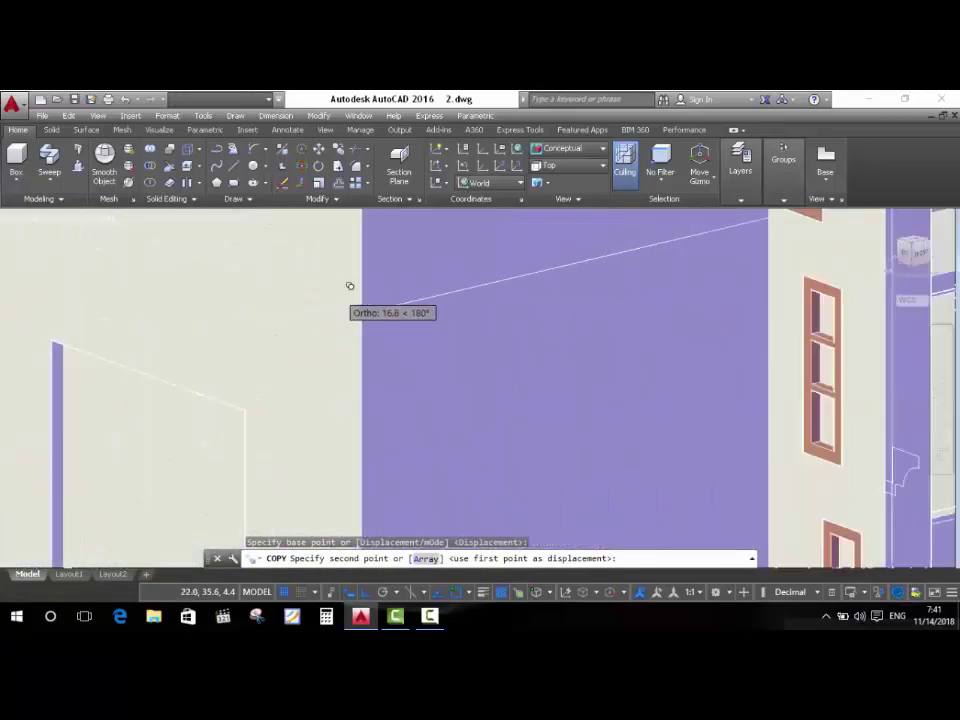
{"action": "scroll", "coordinate": [298, 313], "scroll_direction": "up", "scroll_amount": 2}
{"action": "scroll", "coordinate": [454, 281], "scroll_direction": "down", "scroll_amount": 4}
{"action": "scroll", "coordinate": [514, 257], "scroll_direction": "up", "scroll_amount": 5}
{"action": "scroll", "coordinate": [514, 257], "scroll_direction": "up", "scroll_amount": 4}
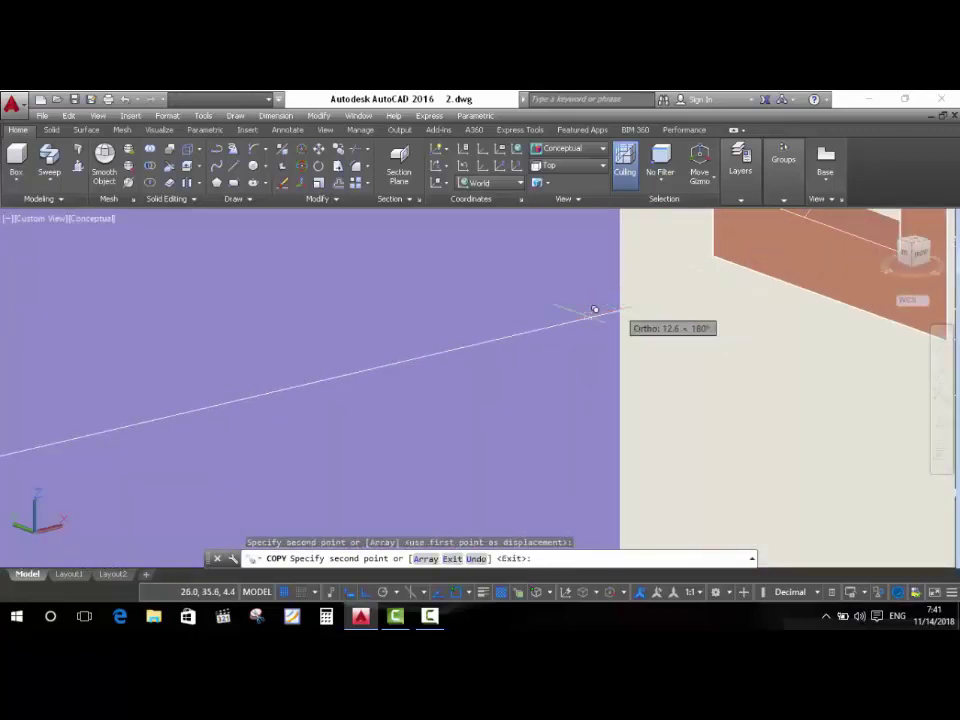
{"action": "scroll", "coordinate": [403, 356], "scroll_direction": "down", "scroll_amount": 3}
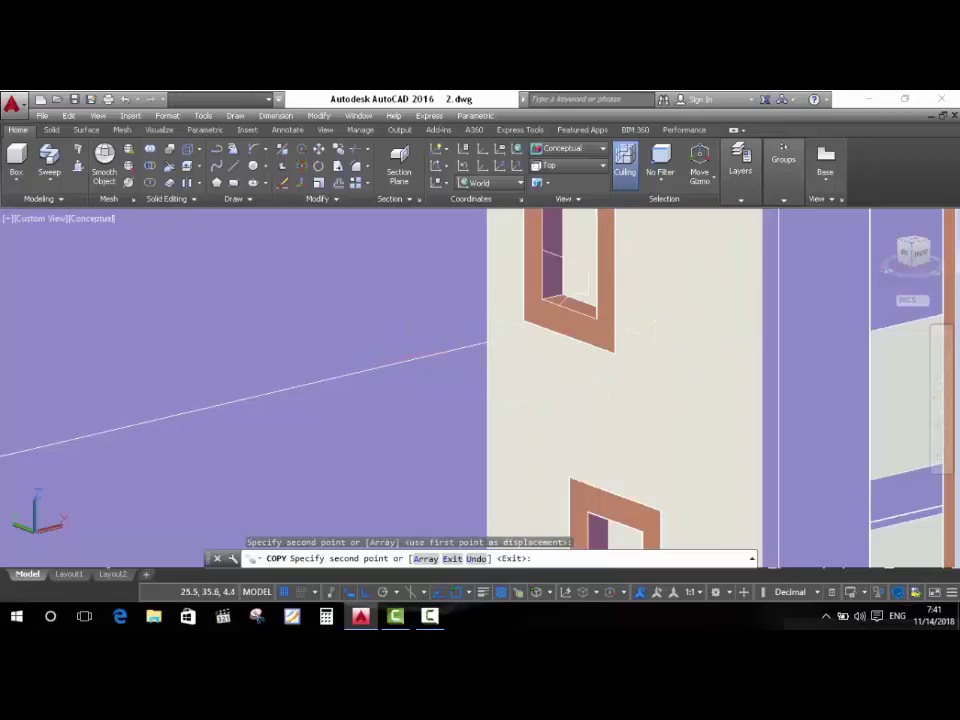
{"action": "key", "text": "Escape"}
{"action": "scroll", "coordinate": [214, 298], "scroll_direction": "down", "scroll_amount": 2}
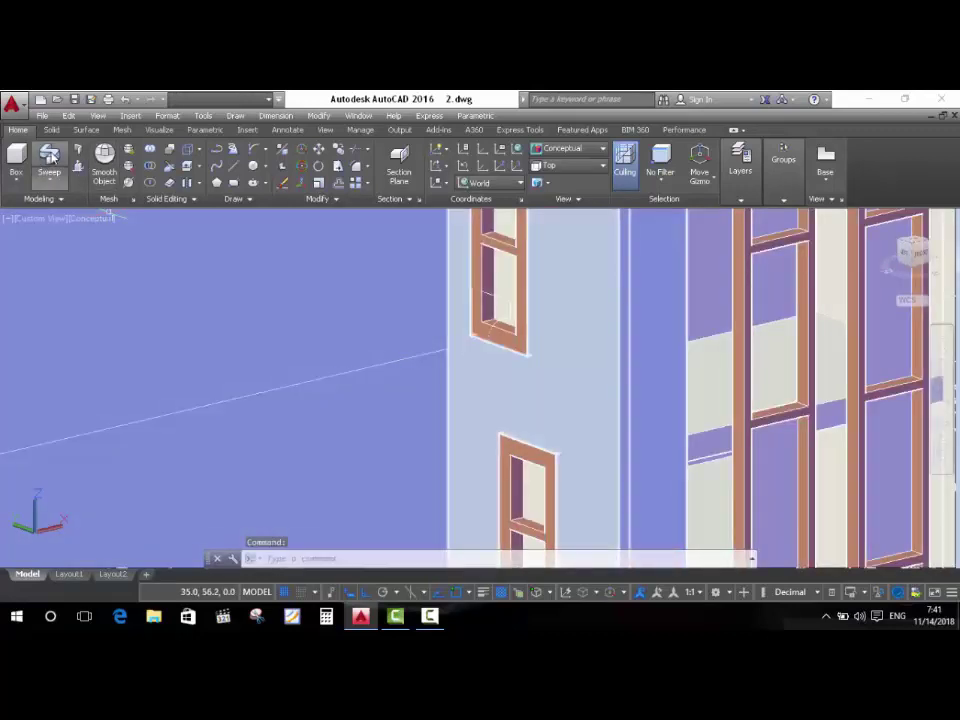
{"action": "left_click", "coordinate": [50, 155]}
{"action": "scroll", "coordinate": [490, 298], "scroll_direction": "up", "scroll_amount": 2}
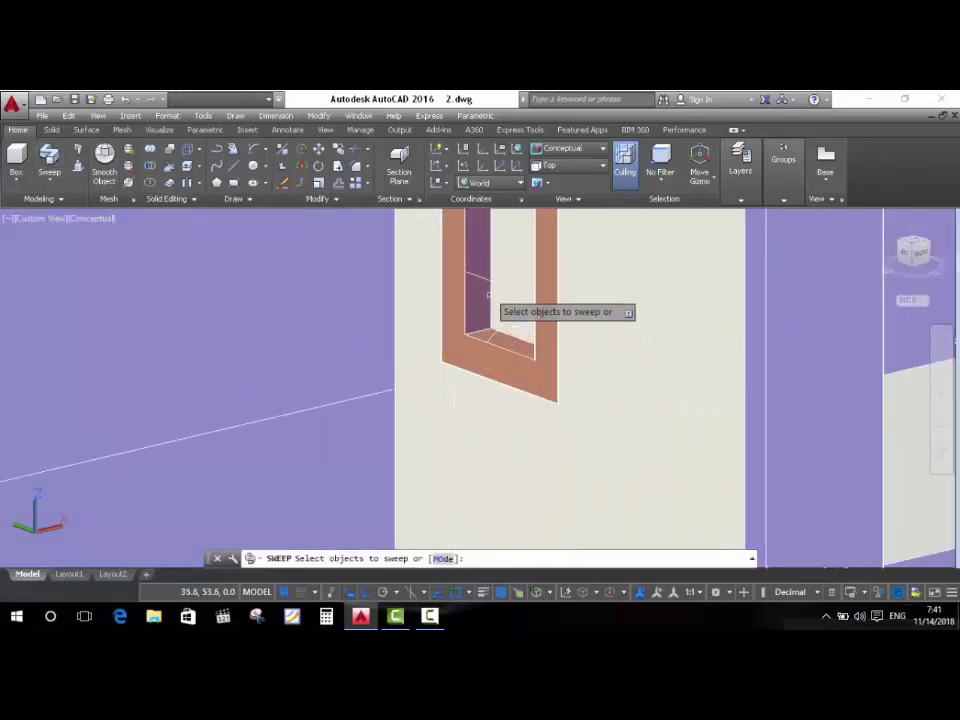
{"action": "left_click", "coordinate": [489, 296]}
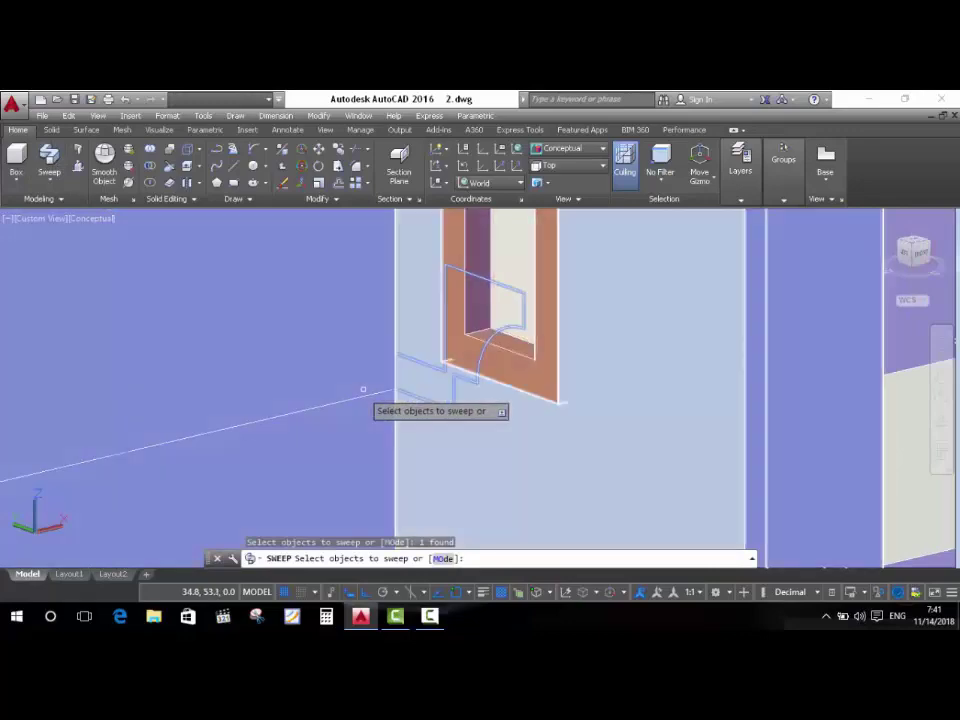
{"action": "key", "text": "Return"}
{"action": "scroll", "coordinate": [345, 405], "scroll_direction": "down", "scroll_amount": 2}
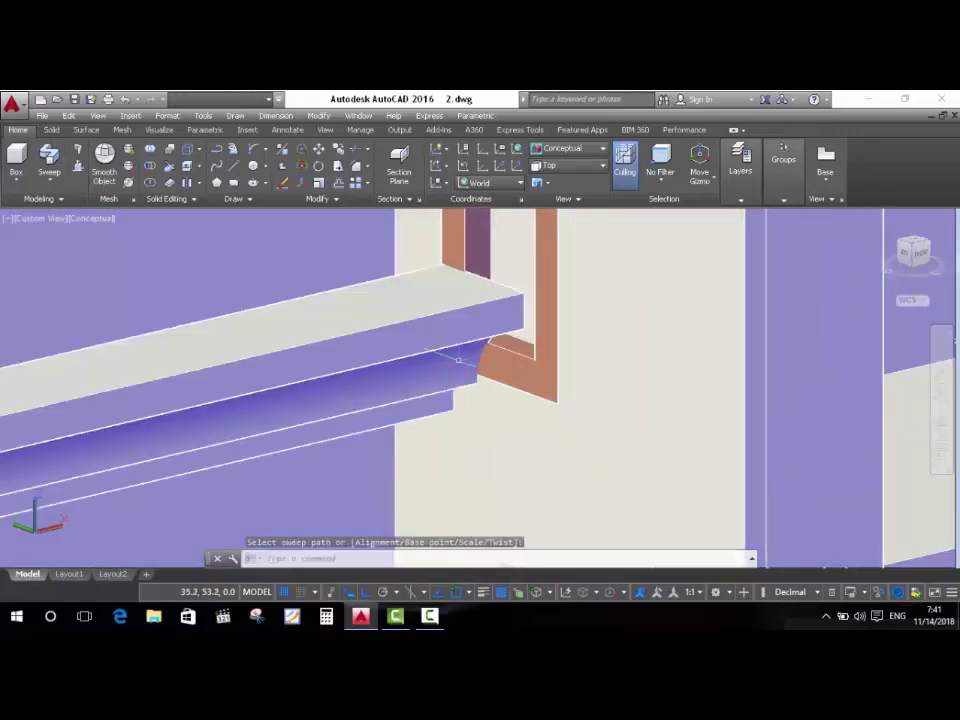
{"action": "scroll", "coordinate": [340, 380], "scroll_direction": "down", "scroll_amount": 2}
{"action": "scroll", "coordinate": [335, 360], "scroll_direction": "down", "scroll_amount": 2}
{"action": "scroll", "coordinate": [333, 345], "scroll_direction": "up", "scroll_amount": 5}
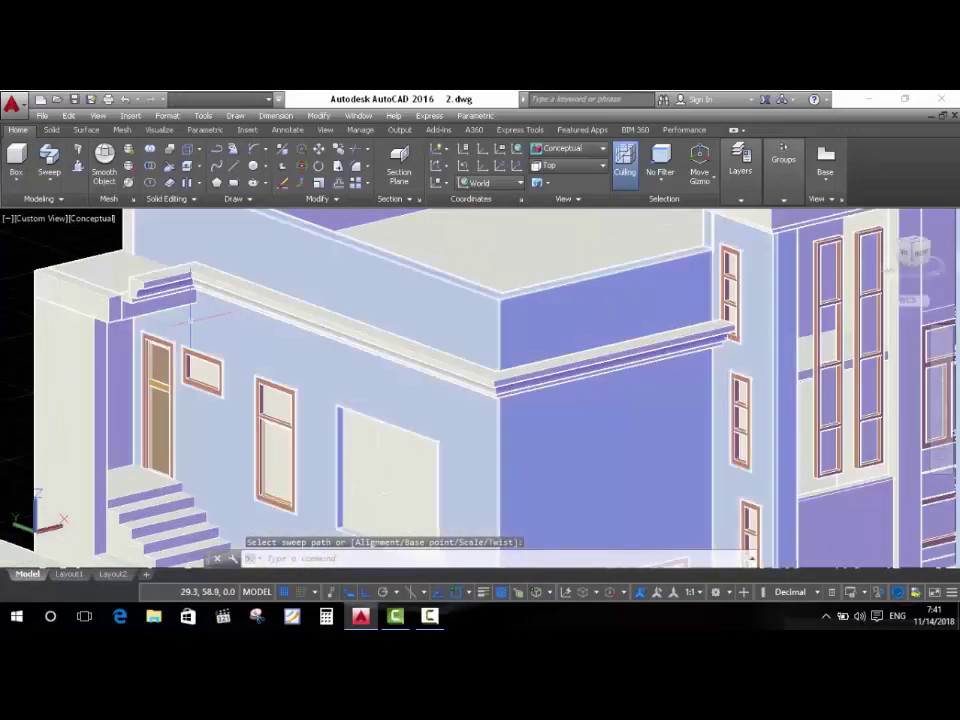
{"action": "scroll", "coordinate": [330, 345], "scroll_direction": "down", "scroll_amount": 3}
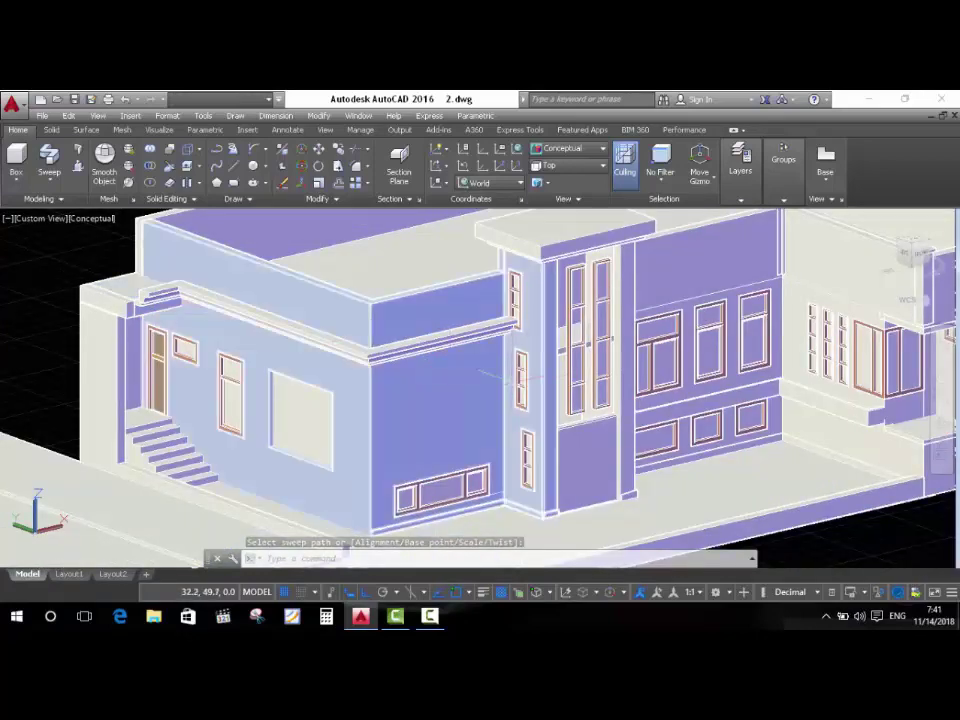
{"action": "scroll", "coordinate": [330, 345], "scroll_direction": "down", "scroll_amount": 3}
{"action": "scroll", "coordinate": [659, 333], "scroll_direction": "up", "scroll_amount": 3}
{"action": "scroll", "coordinate": [750, 326], "scroll_direction": "up", "scroll_amount": 3}
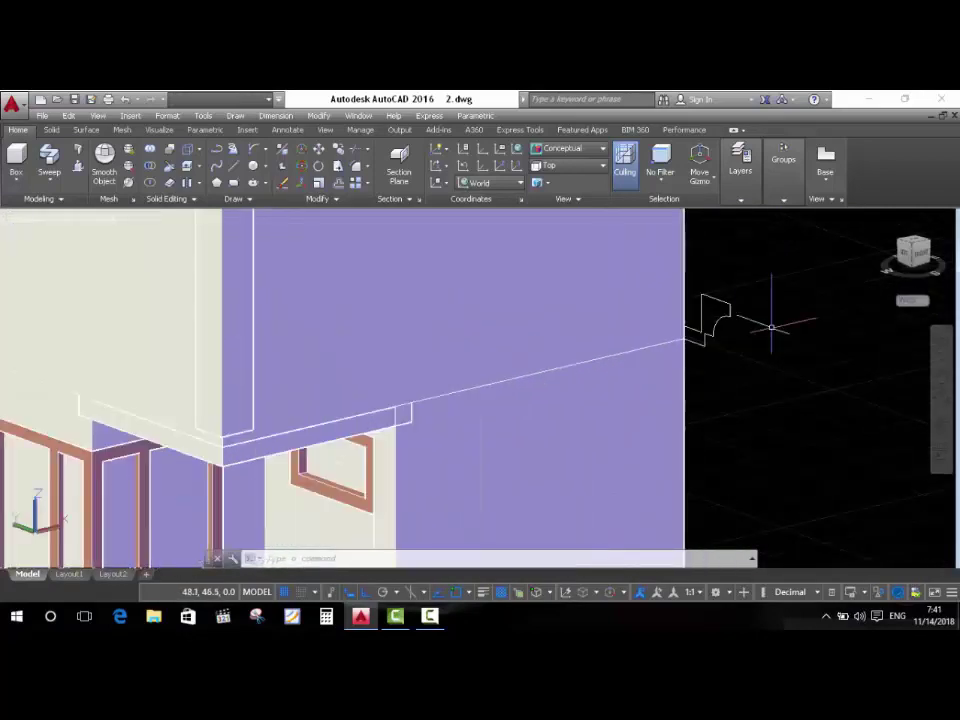
{"action": "scroll", "coordinate": [767, 326], "scroll_direction": "up", "scroll_amount": 2}
Sweep the moulding profile at the wall corner along the wall's top edge line.
{"action": "left_click", "coordinate": [50, 156]}
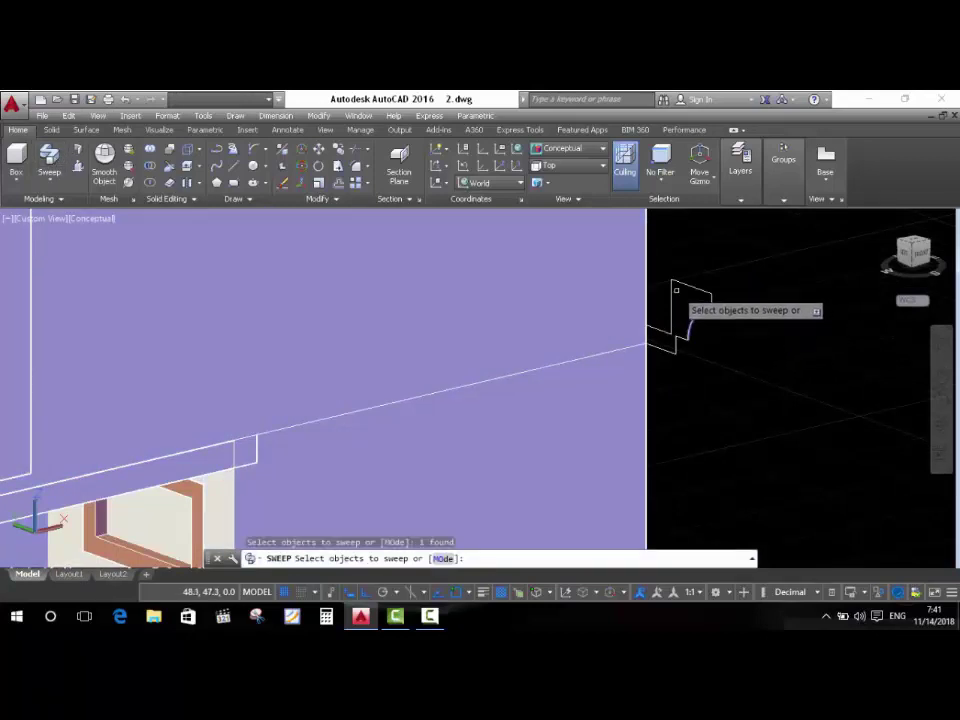
{"action": "left_click", "coordinate": [674, 284]}
{"action": "key", "text": "Escape"}
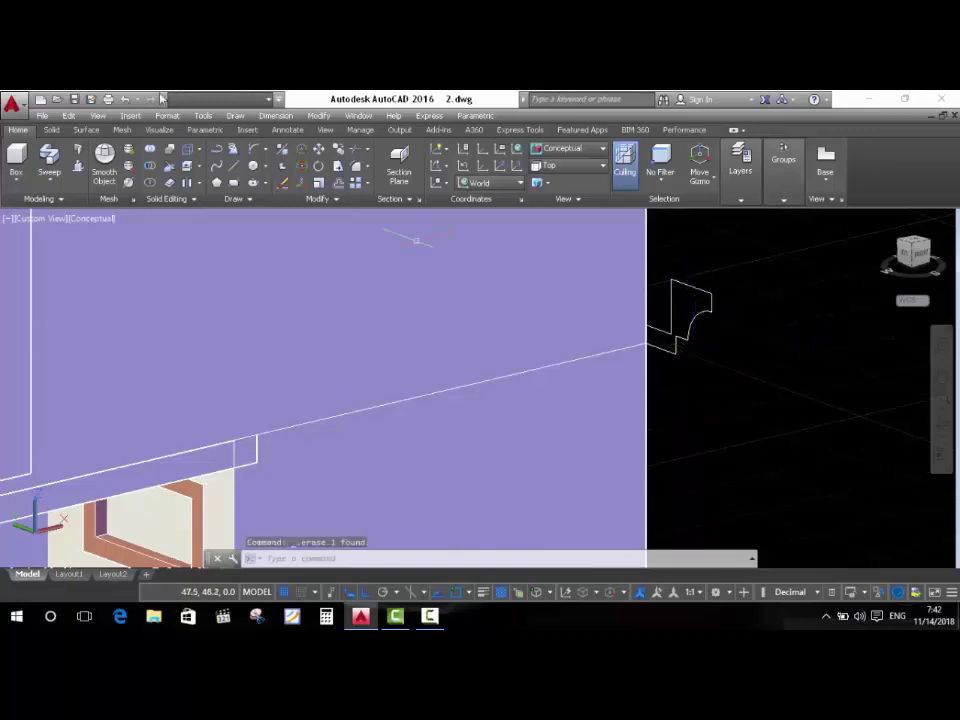
{"action": "left_click", "coordinate": [49, 157]}
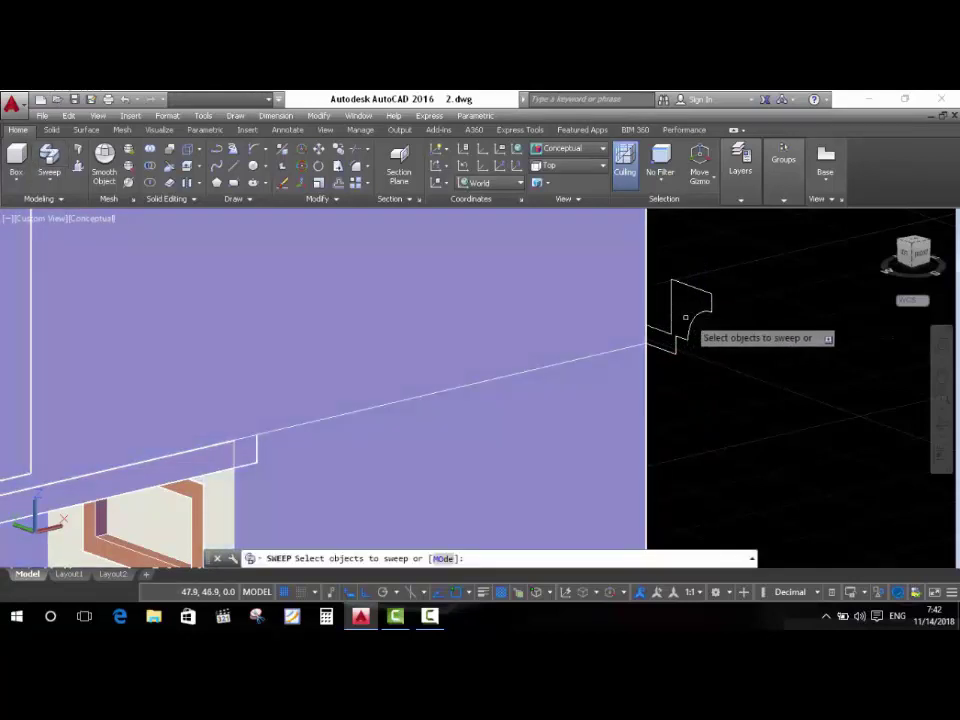
{"action": "left_click", "coordinate": [691, 355]}
{"action": "key", "text": "Return"}
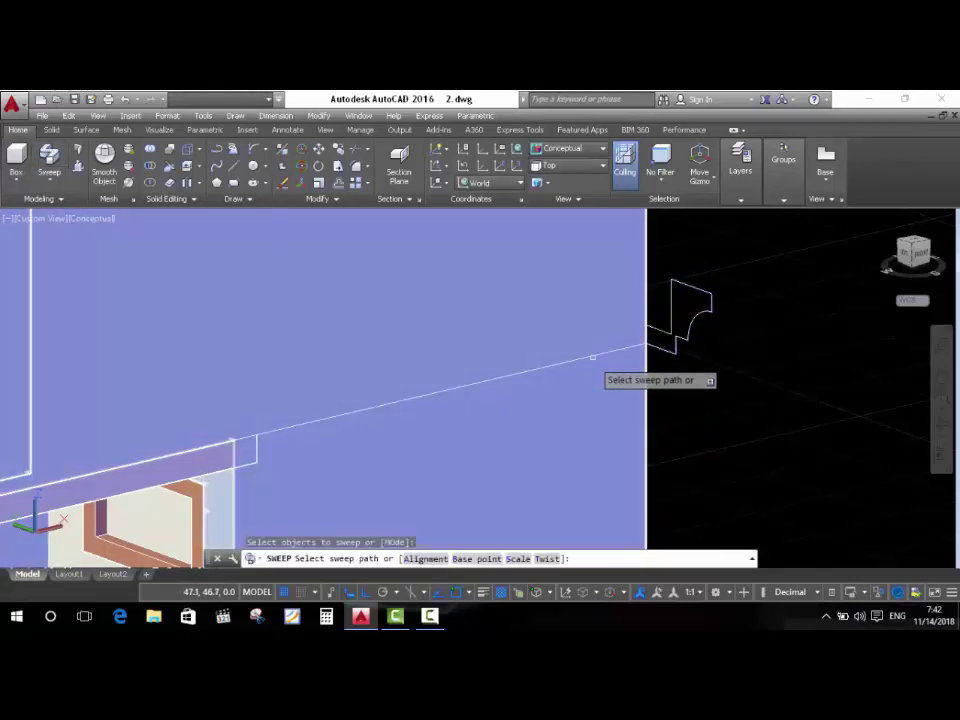
{"action": "left_click", "coordinate": [598, 352]}
{"action": "scroll", "coordinate": [742, 330], "scroll_direction": "down", "scroll_amount": 3}
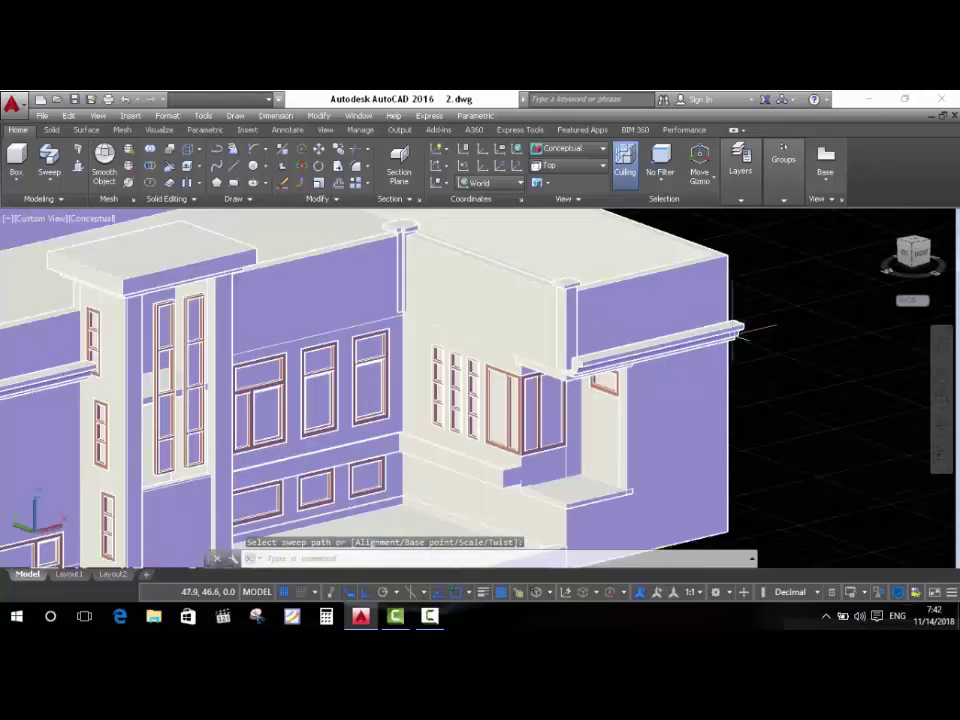
{"action": "scroll", "coordinate": [500, 350], "scroll_direction": "up", "scroll_amount": 1}
{"action": "scroll", "coordinate": [505, 352], "scroll_direction": "up", "scroll_amount": 1}
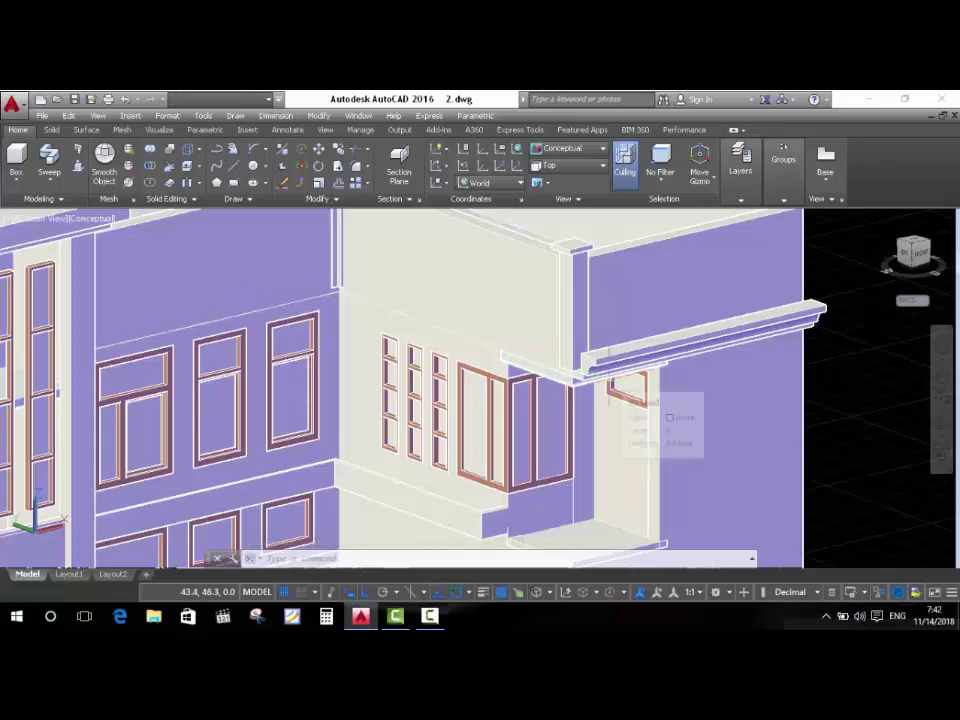
{"action": "scroll", "coordinate": [565, 350], "scroll_direction": "down", "scroll_amount": 2}
Undo the cornice sweep and switch the display to 2D Wireframe.
{"action": "key", "text": "ctrl+z"}
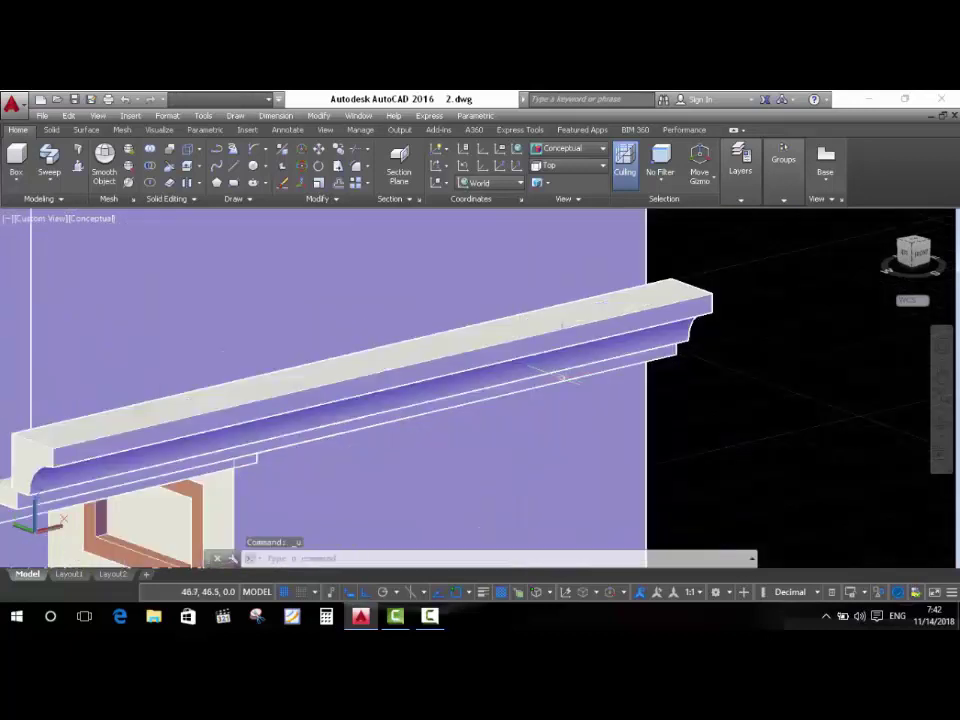
{"action": "key", "text": "ctrl+z"}
{"action": "key", "text": "ctrl+z"}
{"action": "key", "text": "ctrl+z"}
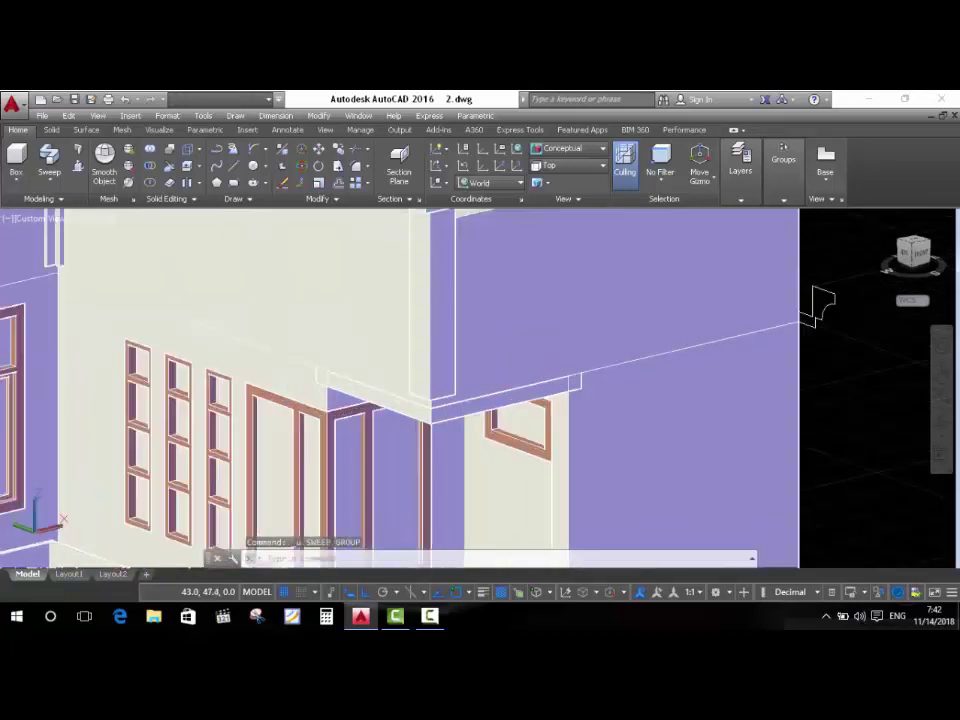
{"action": "key", "text": "ctrl+z"}
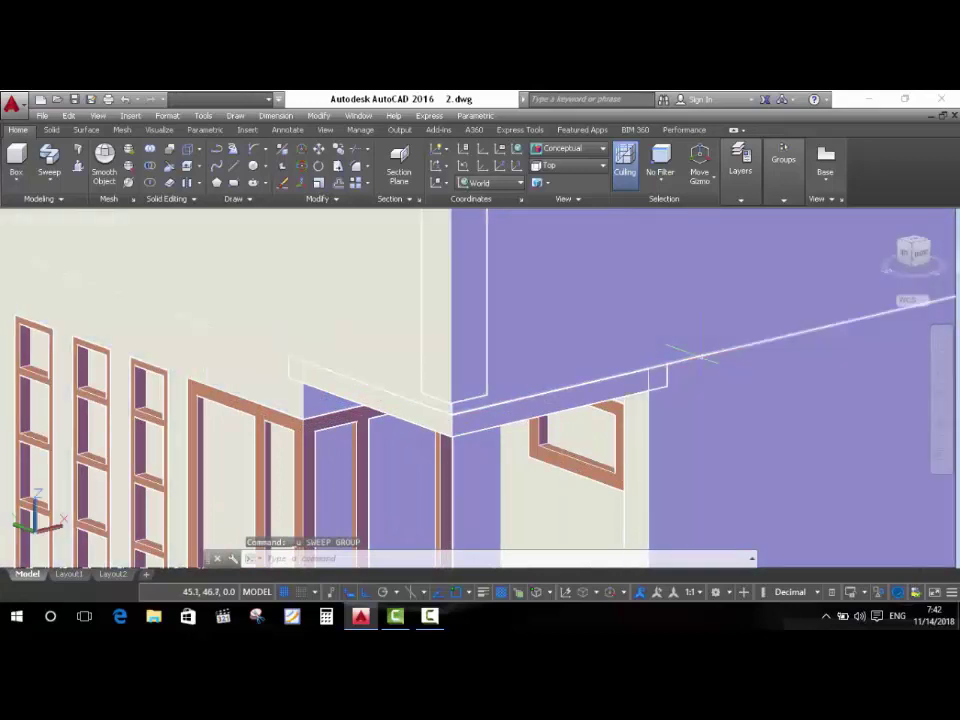
{"action": "left_click", "coordinate": [676, 359]}
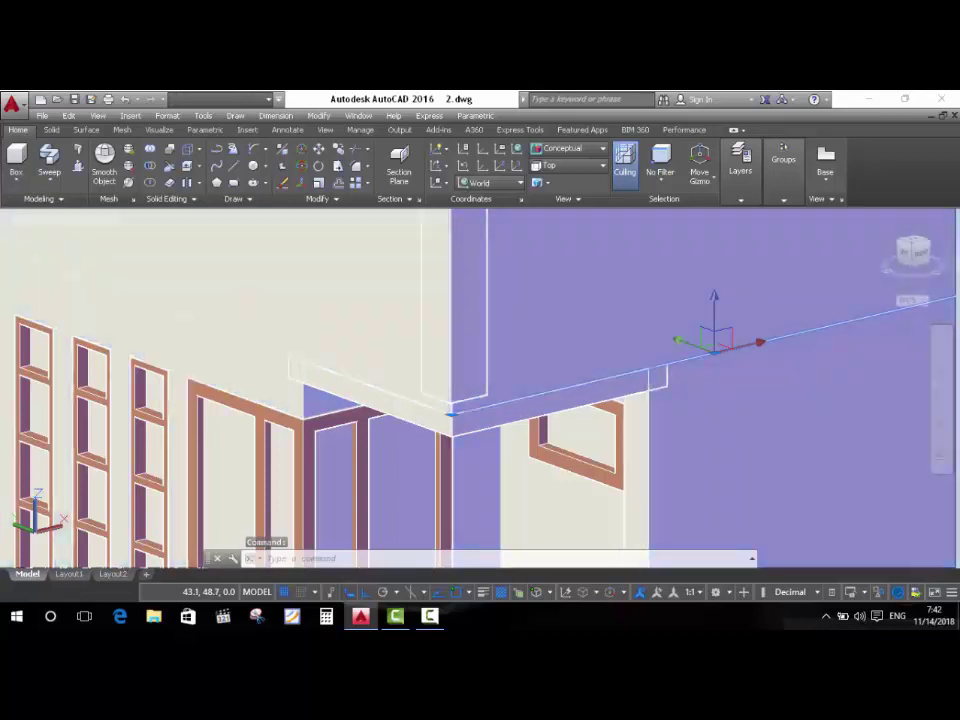
{"action": "scroll", "coordinate": [270, 339], "scroll_direction": "down", "scroll_amount": 3}
{"action": "key", "text": "Escape"}
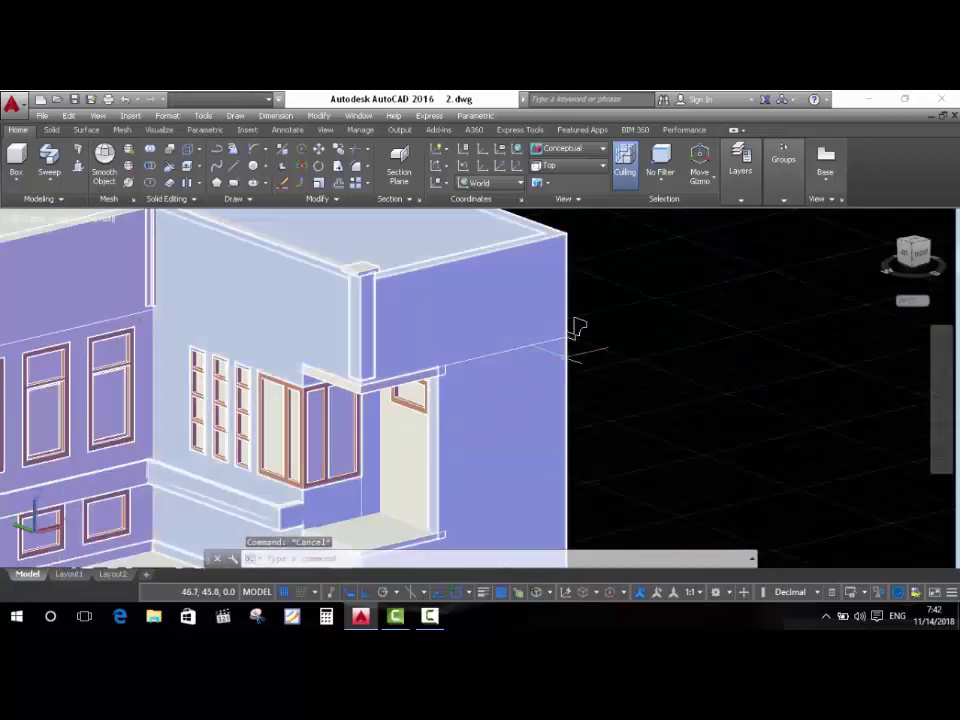
{"action": "left_click", "coordinate": [548, 148]}
{"action": "left_click", "coordinate": [555, 170]}
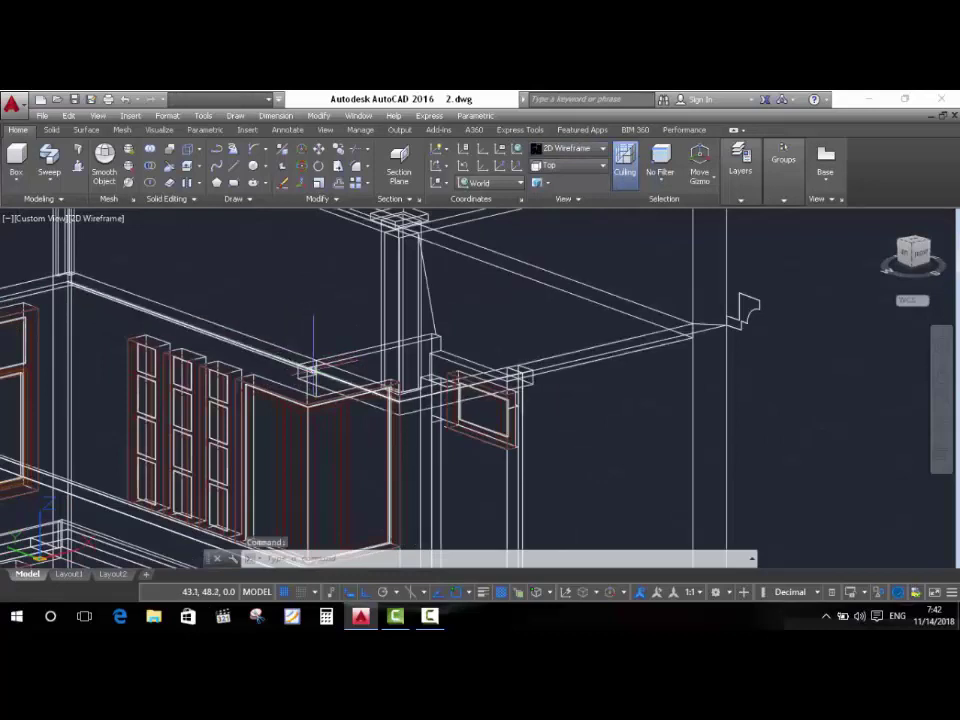
Start PEDIT with the Multiple option and select the three wall-top edge lines.
{"action": "type", "text": "pED"}
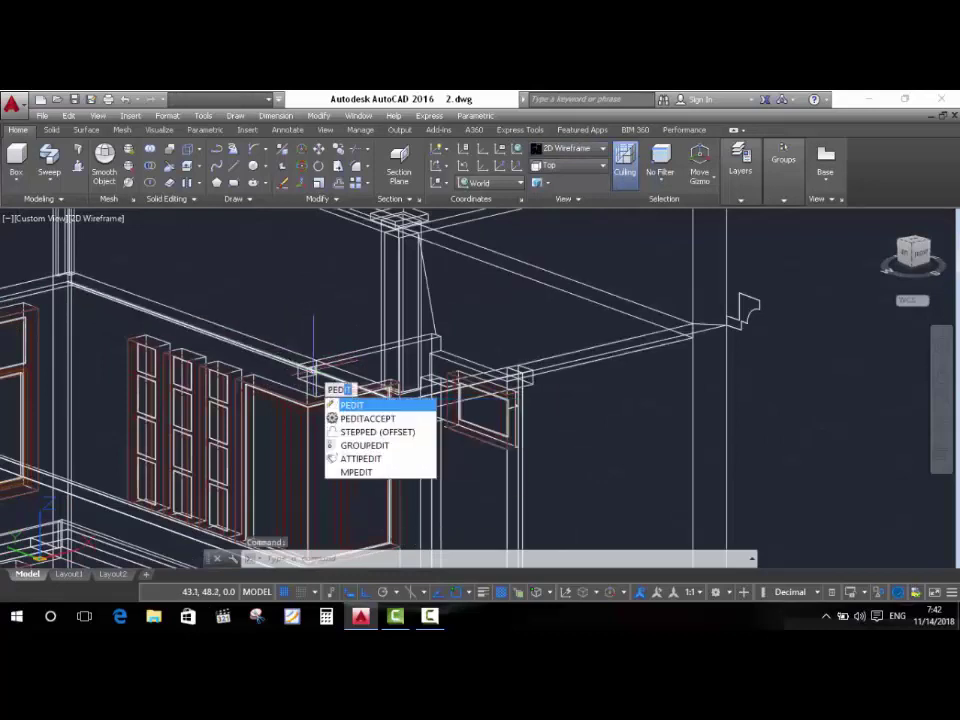
{"action": "type", "text": "IT"}
{"action": "key", "text": "Return"}
{"action": "scroll", "coordinate": [589, 348], "scroll_direction": "down", "scroll_amount": 2}
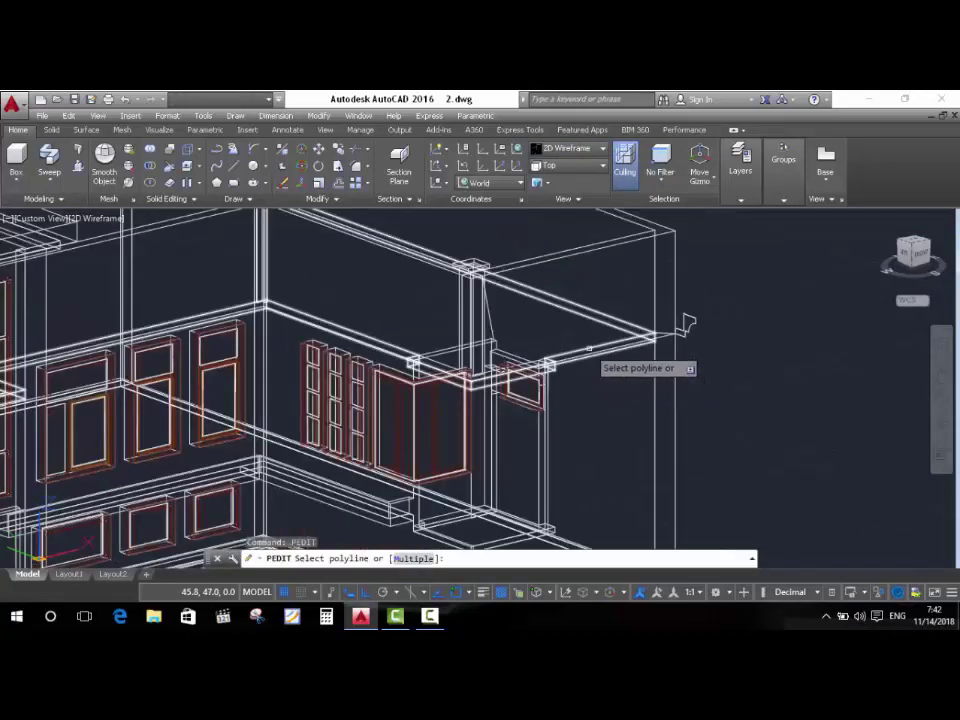
{"action": "mouse_move", "coordinate": [688, 322]}
{"action": "middle_mouse_down", "text": "shift"}
{"action": "mouse_move", "coordinate": [611, 396]}
{"action": "mouse_move", "coordinate": [632, 420]}
{"action": "mouse_move", "coordinate": [608, 378]}
{"action": "middle_mouse_up", "text": "shift"}
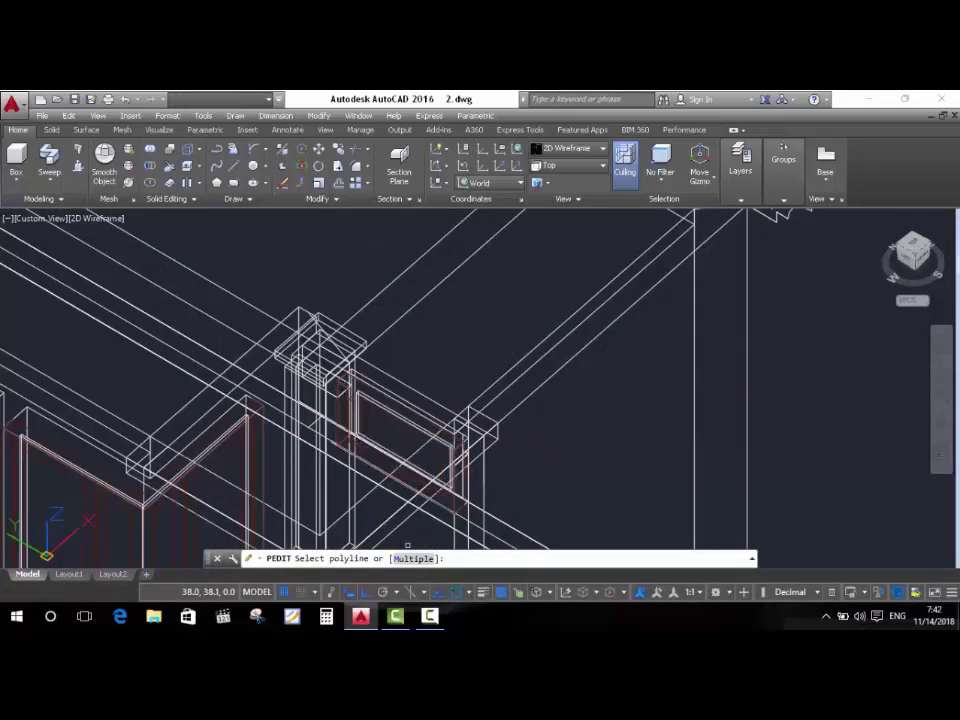
{"action": "type", "text": "m"}
{"action": "key", "text": "Return"}
{"action": "left_click", "coordinate": [590, 360]}
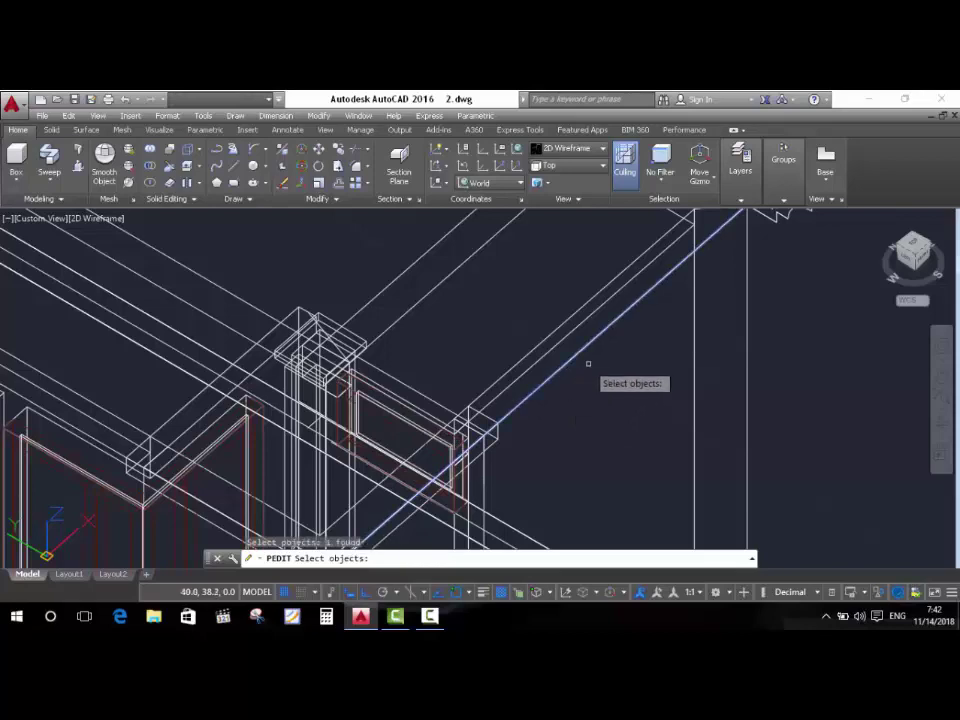
{"action": "scroll", "coordinate": [545, 368], "scroll_direction": "down", "scroll_amount": 3}
{"action": "scroll", "coordinate": [481, 426], "scroll_direction": "up", "scroll_amount": 5}
{"action": "scroll", "coordinate": [481, 426], "scroll_direction": "up", "scroll_amount": 2}
{"action": "scroll", "coordinate": [561, 467], "scroll_direction": "up", "scroll_amount": 2}
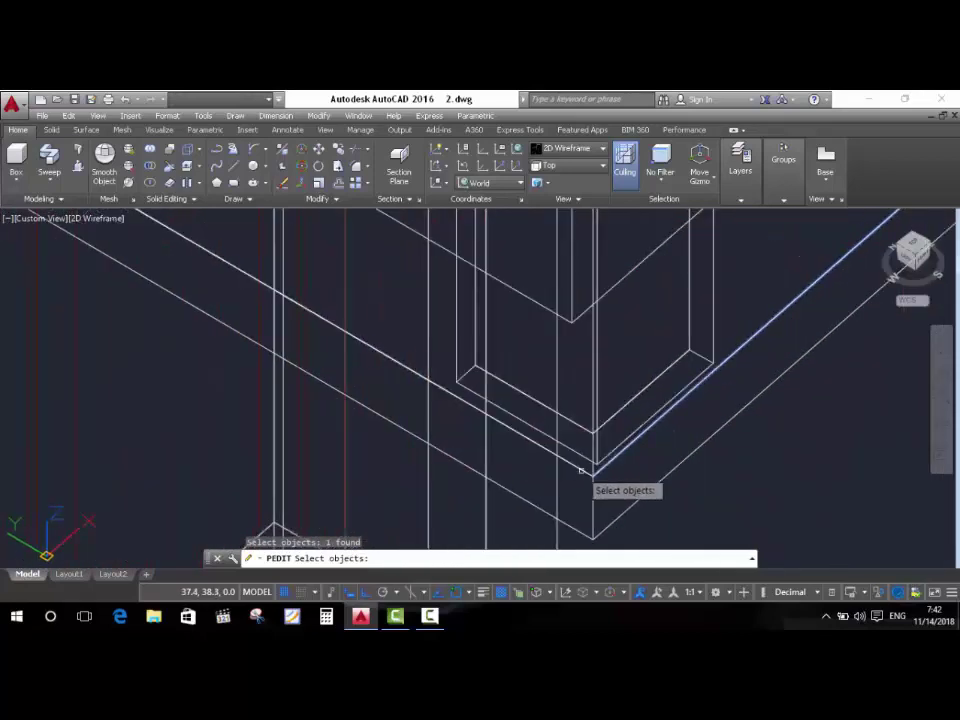
{"action": "left_click", "coordinate": [591, 468]}
{"action": "scroll", "coordinate": [700, 441], "scroll_direction": "down", "scroll_amount": 5}
{"action": "scroll", "coordinate": [594, 420], "scroll_direction": "up", "scroll_amount": 2}
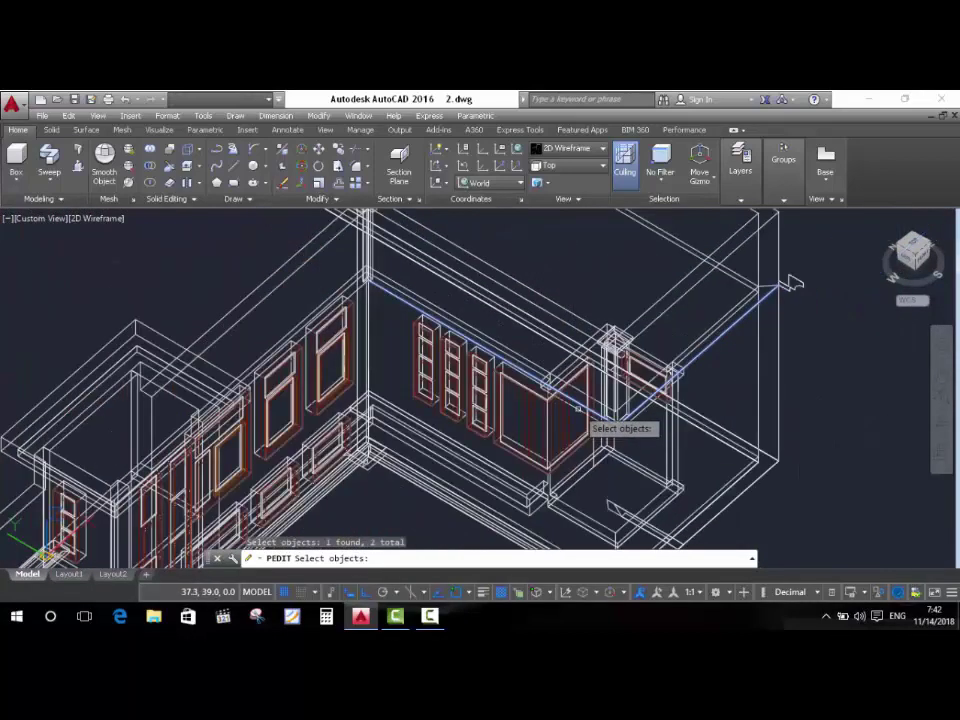
{"action": "scroll", "coordinate": [368, 291], "scroll_direction": "up", "scroll_amount": 5}
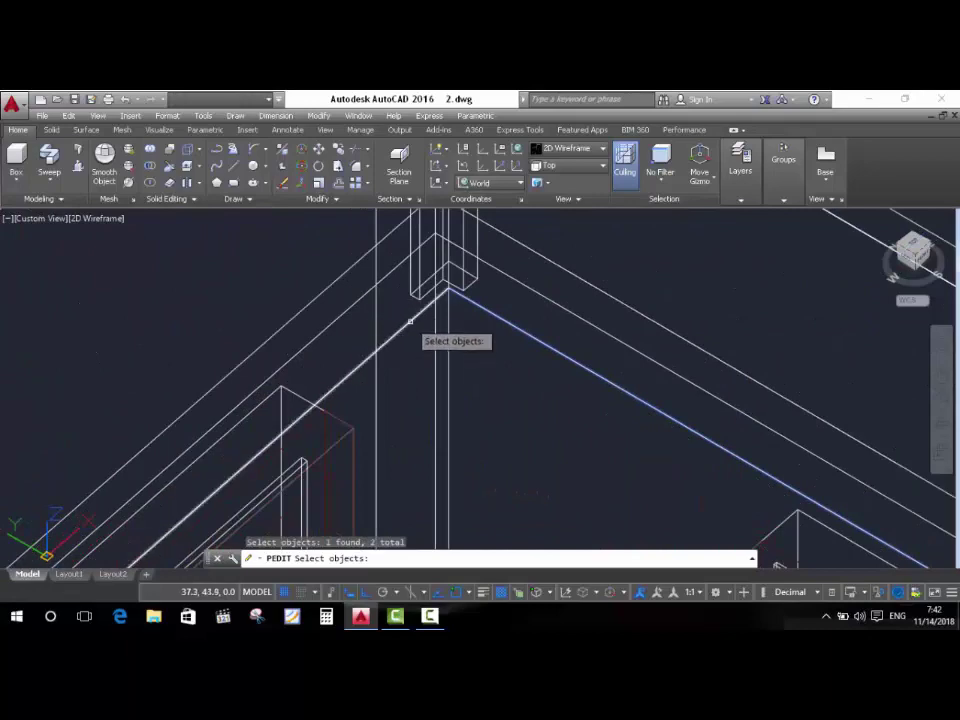
{"action": "left_click", "coordinate": [411, 322]}
Convert the selected lines to polylines and join them at the default fuzz distance.
{"action": "scroll", "coordinate": [405, 295], "scroll_direction": "down", "scroll_amount": 3}
{"action": "scroll", "coordinate": [472, 362], "scroll_direction": "down", "scroll_amount": 2}
{"action": "key", "text": "Return"}
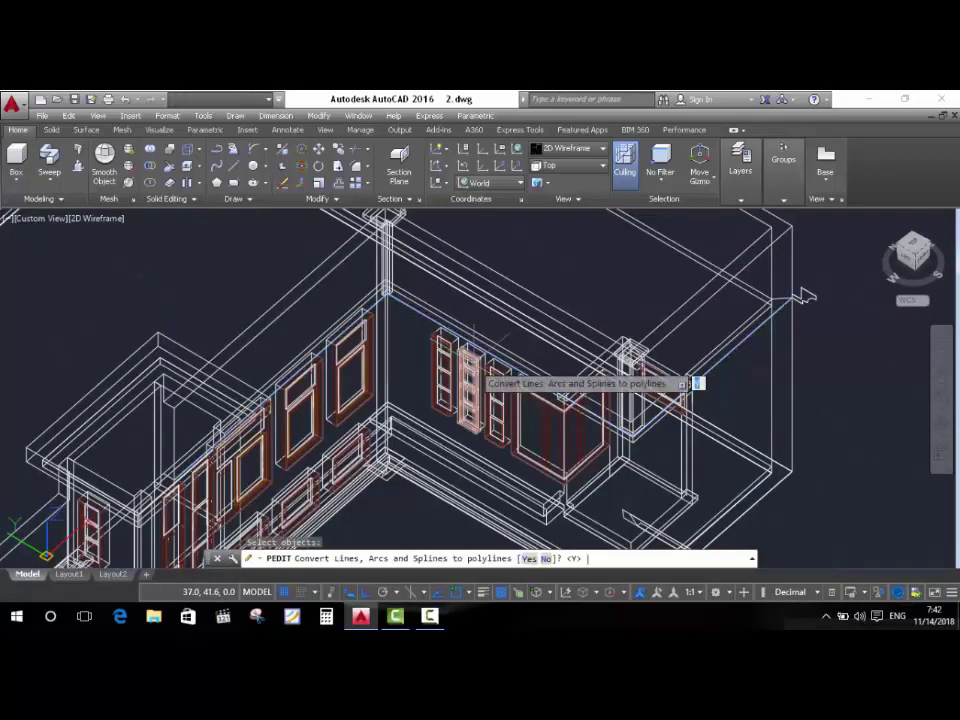
{"action": "key", "text": "Return"}
{"action": "left_click", "coordinate": [515, 445]}
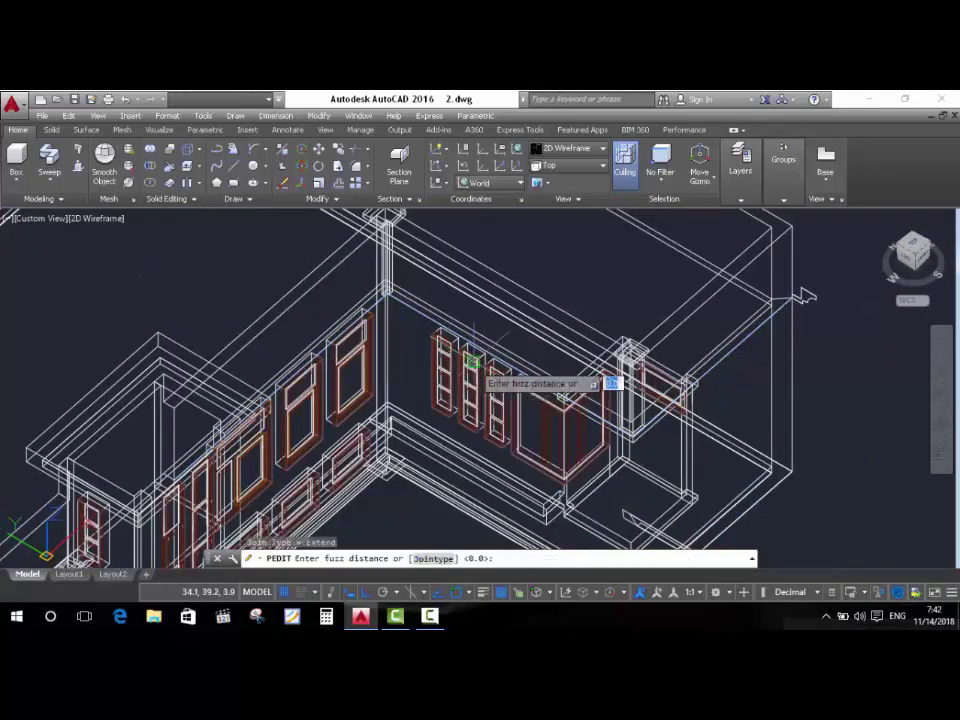
{"action": "key", "text": "Return"}
{"action": "key", "text": "Return"}
{"action": "scroll", "coordinate": [630, 350], "scroll_direction": "down", "scroll_amount": 2}
{"action": "scroll", "coordinate": [680, 405], "scroll_direction": "up", "scroll_amount": 1}
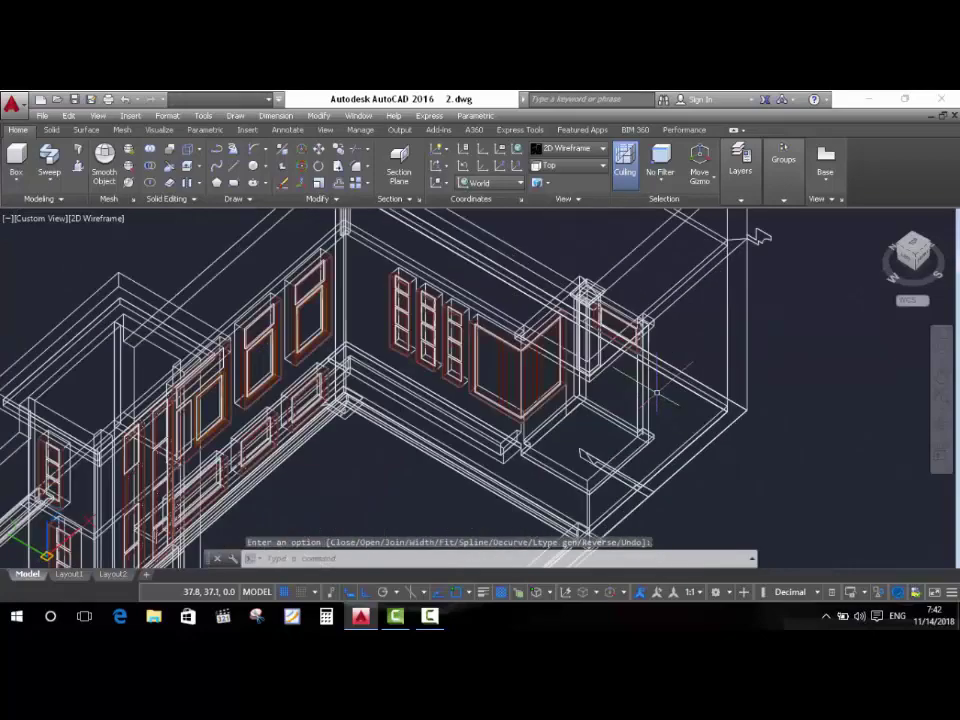
{"action": "scroll", "coordinate": [680, 405], "scroll_direction": "up", "scroll_amount": 1}
{"action": "scroll", "coordinate": [680, 405], "scroll_direction": "up", "scroll_amount": 1}
{"action": "scroll", "coordinate": [680, 405], "scroll_direction": "up", "scroll_amount": 1}
Shade the house model in the Conceptual visual style.
{"action": "left_click", "coordinate": [571, 151]}
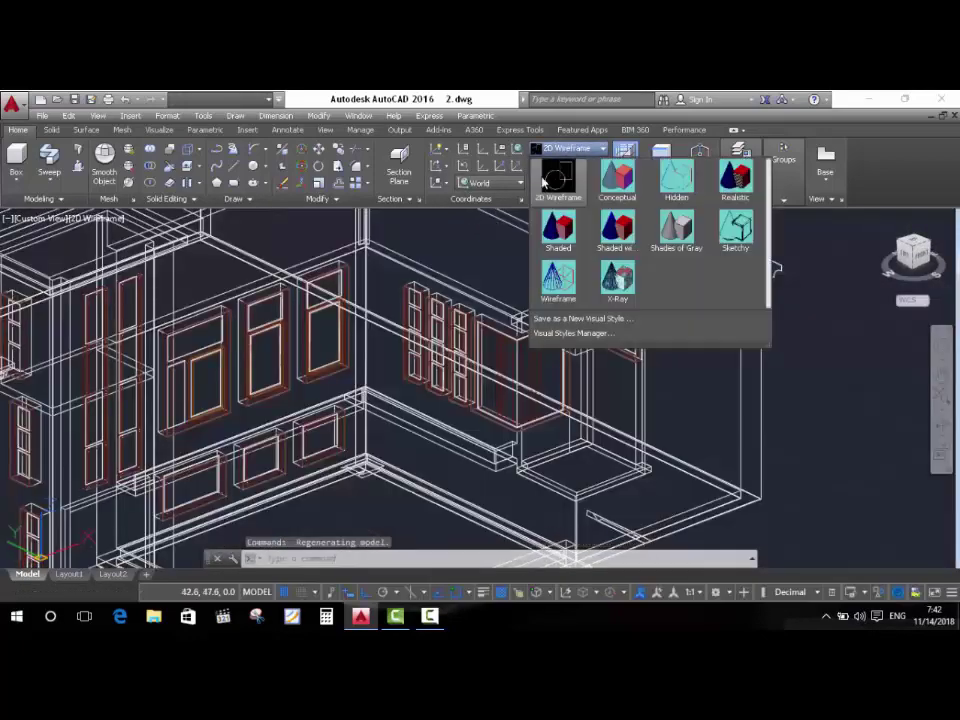
{"action": "left_click", "coordinate": [617, 180]}
{"action": "scroll", "coordinate": [780, 265], "scroll_direction": "up", "scroll_amount": 2}
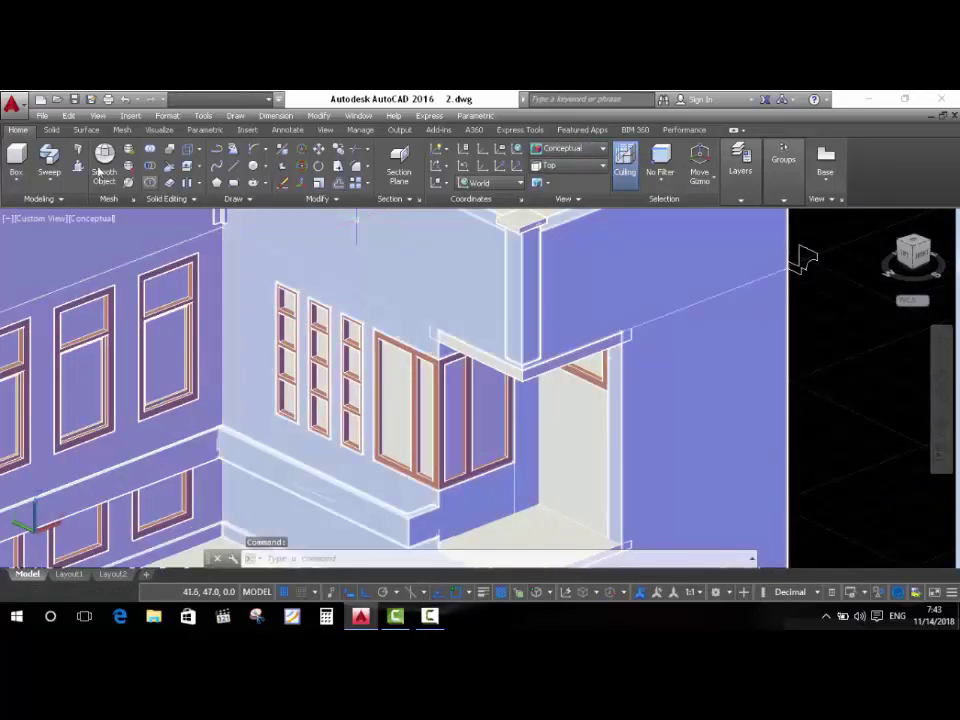
Sweep the profile along the joined wall-top edge path to form the cornice ledge.
{"action": "type", "text": "sweep"}
{"action": "key", "text": "Return"}
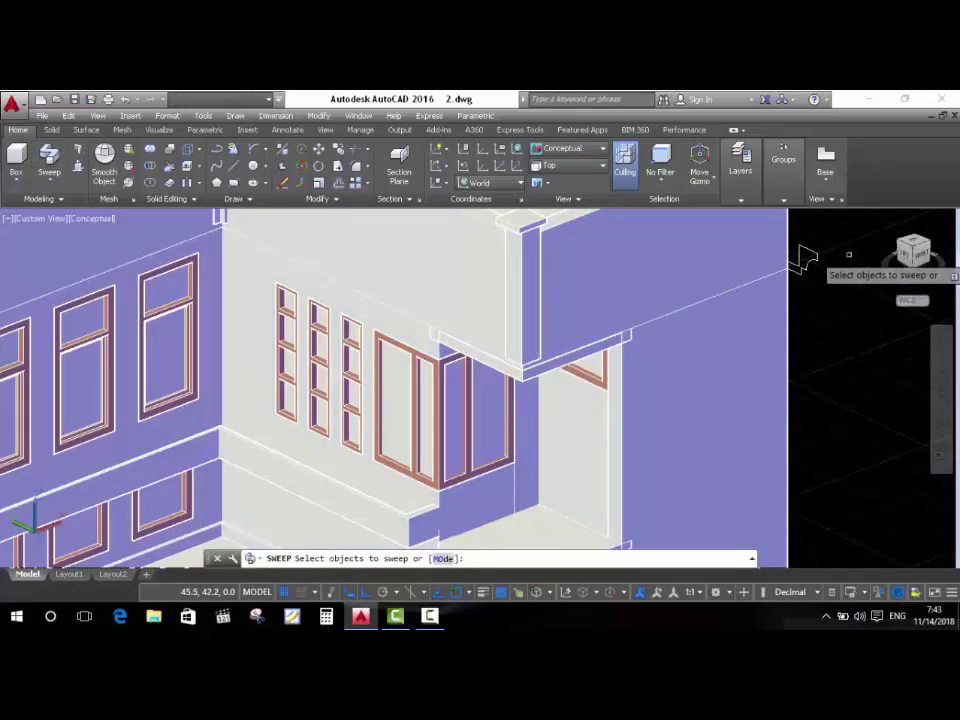
{"action": "left_click", "coordinate": [804, 258]}
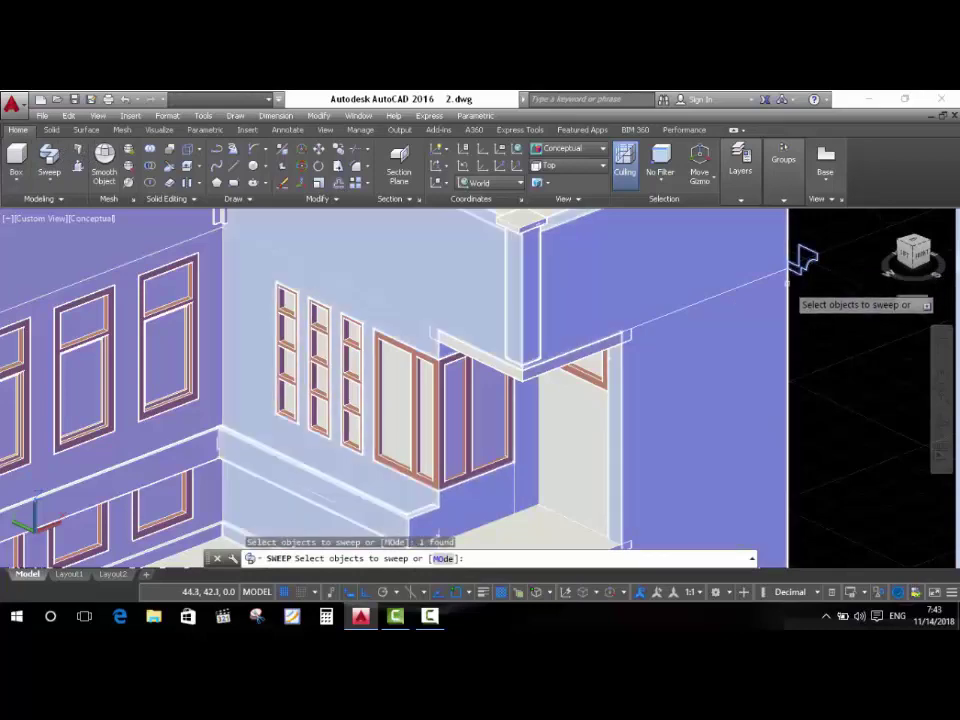
{"action": "key", "text": "Return"}
{"action": "scroll", "coordinate": [810, 258], "scroll_direction": "up", "scroll_amount": 2}
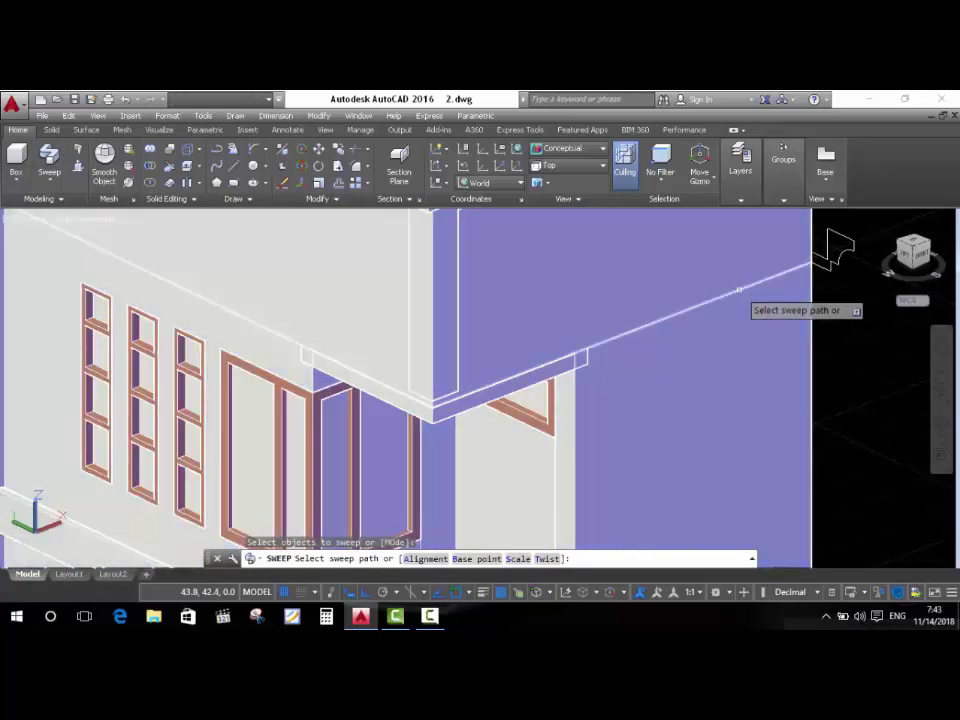
{"action": "left_click", "coordinate": [828, 232]}
{"action": "scroll", "coordinate": [828, 232], "scroll_direction": "down", "scroll_amount": 2}
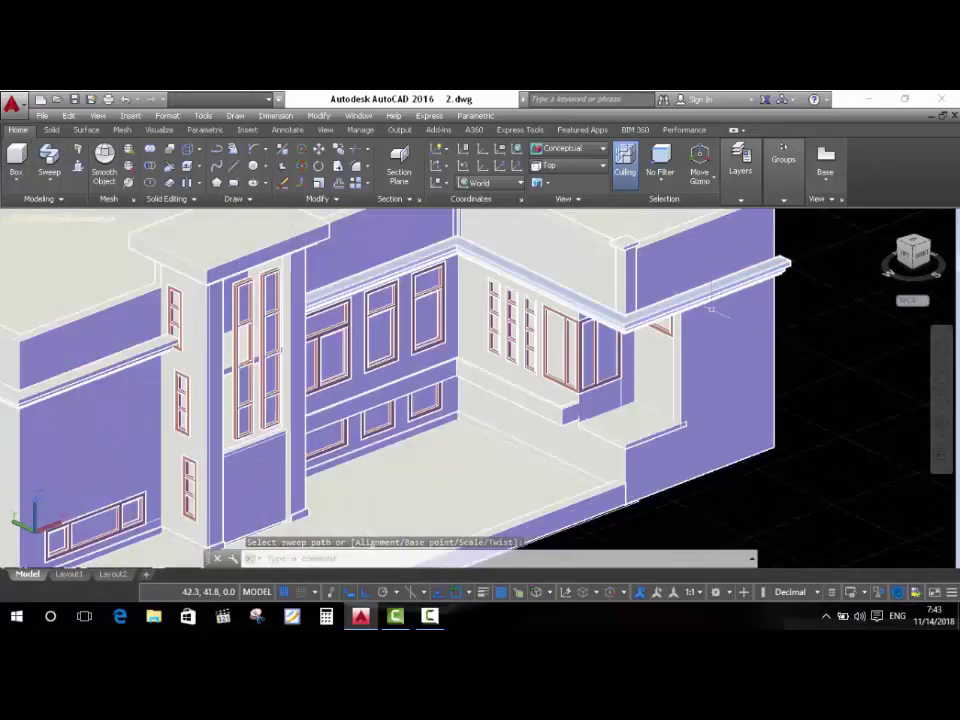
{"action": "scroll", "coordinate": [711, 309], "scroll_direction": "down", "scroll_amount": 3}
{"action": "mouse_move", "coordinate": [711, 309]}
{"action": "middle_mouse_down", "text": "shift"}
{"action": "mouse_move", "coordinate": [545, 320]}
{"action": "mouse_move", "coordinate": [606, 321]}
{"action": "middle_mouse_up", "text": "shift"}
{"action": "scroll", "coordinate": [580, 300], "scroll_direction": "down", "scroll_amount": 4}
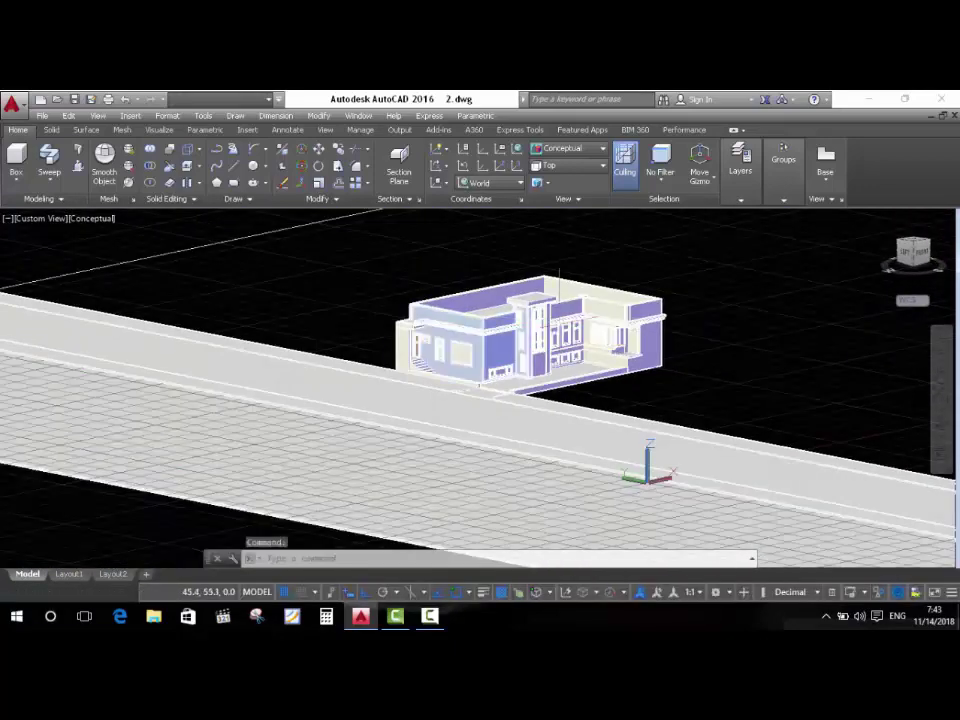
Display the house and its swept cornice in the Realistic visual style.
{"action": "scroll", "coordinate": [632, 316], "scroll_direction": "up", "scroll_amount": 2}
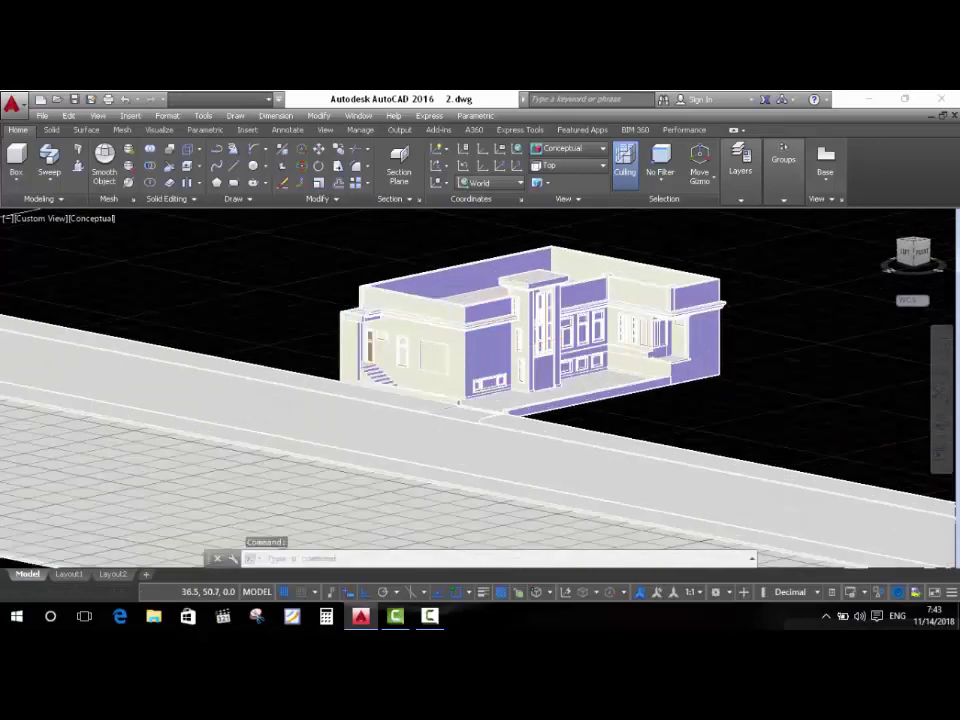
{"action": "mouse_move", "coordinate": [600, 380]}
{"action": "middle_mouse_down", "text": "shift"}
{"action": "mouse_move", "coordinate": [530, 405]}
{"action": "mouse_move", "coordinate": [540, 429]}
{"action": "mouse_move", "coordinate": [553, 407]}
{"action": "mouse_move", "coordinate": [562, 414]}
{"action": "mouse_move", "coordinate": [535, 445]}
{"action": "mouse_move", "coordinate": [520, 440]}
{"action": "mouse_move", "coordinate": [514, 422]}
{"action": "middle_mouse_up", "text": "shift"}
{"action": "scroll", "coordinate": [531, 450], "scroll_direction": "up", "scroll_amount": 3}
{"action": "scroll", "coordinate": [531, 450], "scroll_direction": "down", "scroll_amount": 3}
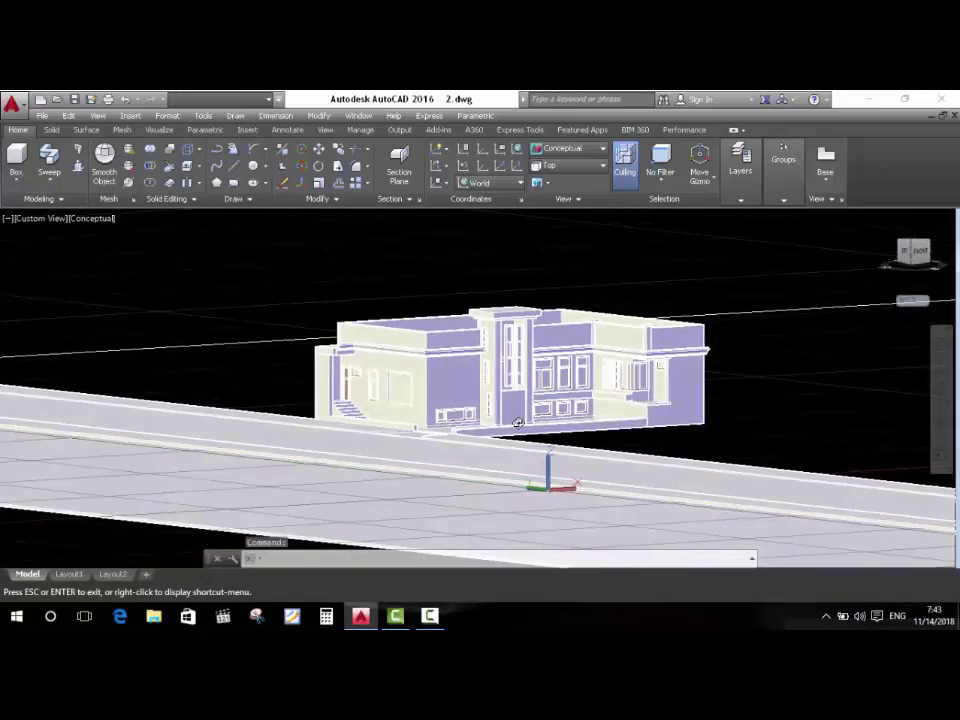
{"action": "scroll", "coordinate": [500, 440], "scroll_direction": "up", "scroll_amount": 2}
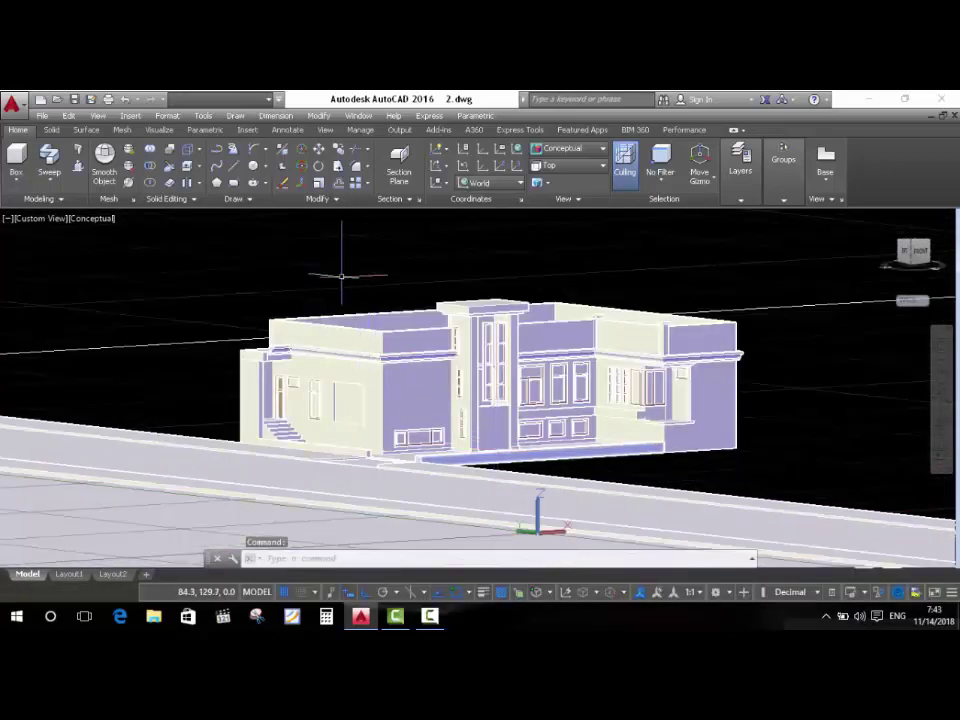
{"action": "left_click", "coordinate": [341, 275]}
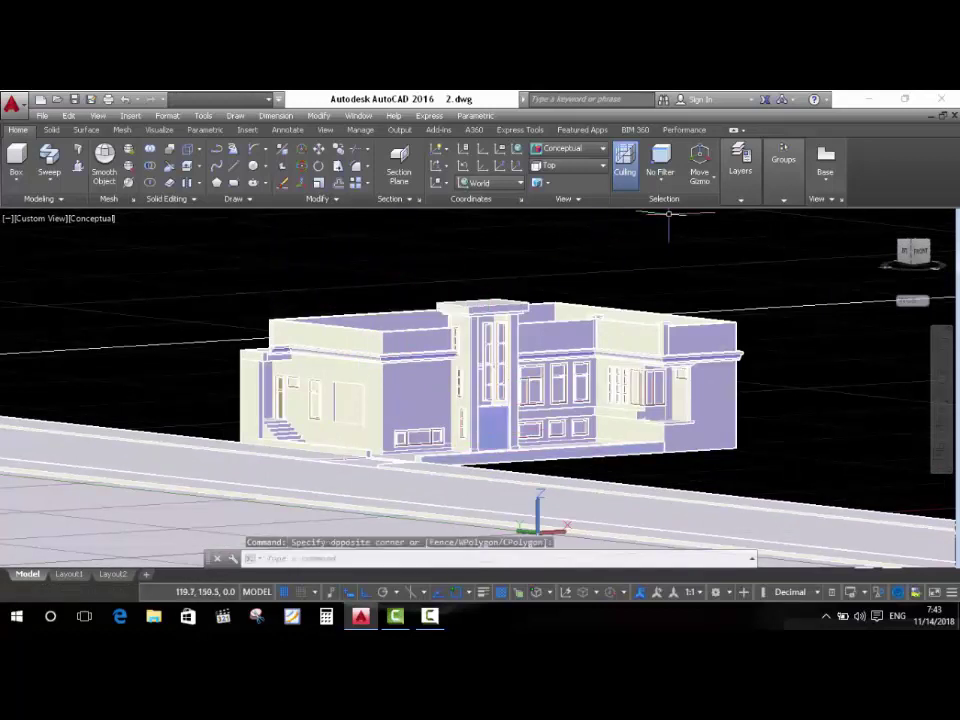
{"action": "left_click", "coordinate": [560, 147]}
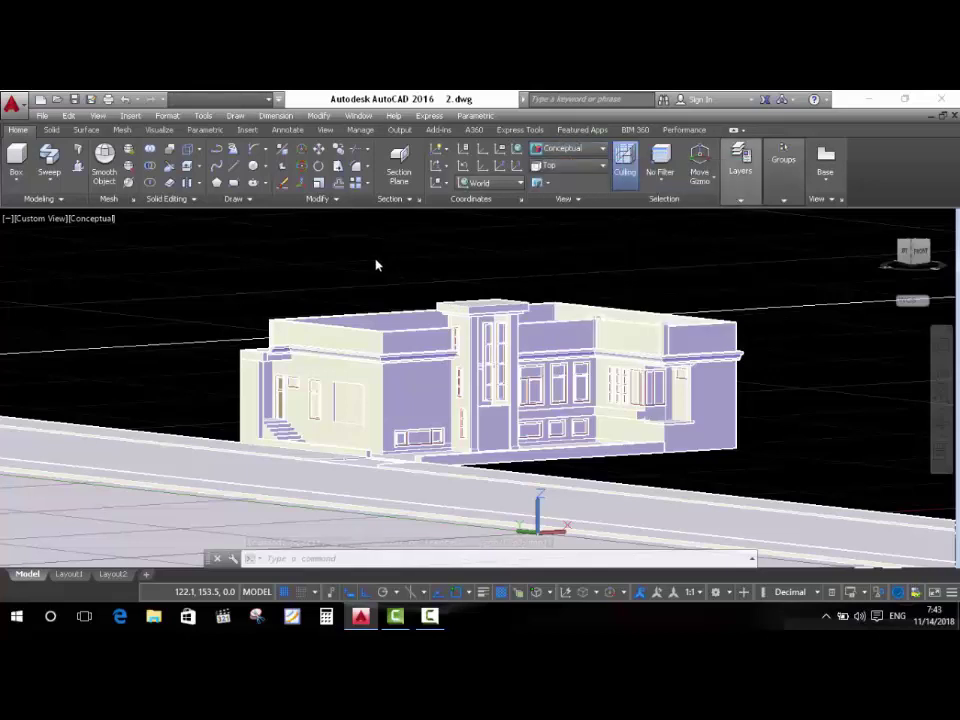
{"action": "left_click", "coordinate": [671, 225]}
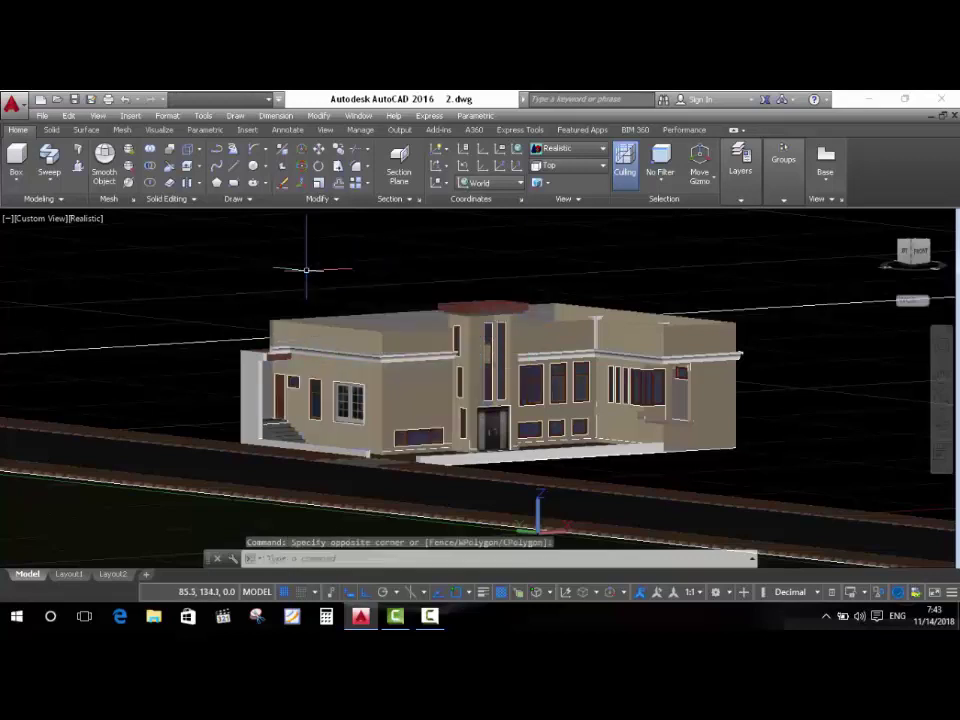
{"action": "scroll", "coordinate": [490, 383], "scroll_direction": "down", "scroll_amount": 3}
{"action": "scroll", "coordinate": [490, 385], "scroll_direction": "up", "scroll_amount": 4}
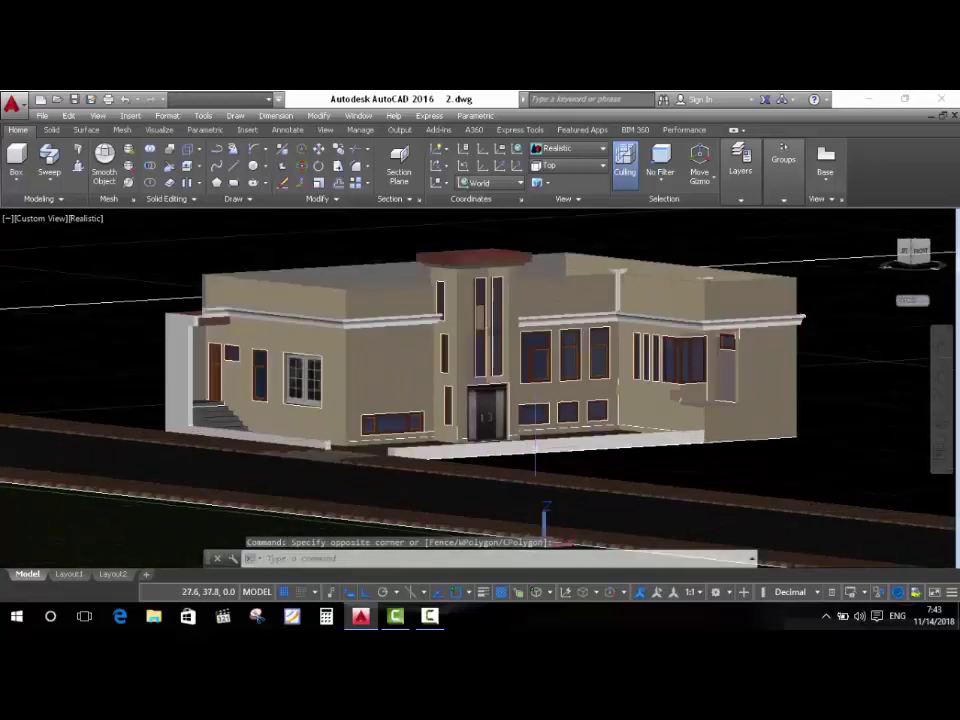
{"action": "scroll", "coordinate": [541, 455], "scroll_direction": "down", "scroll_amount": 2}
{"action": "scroll", "coordinate": [541, 455], "scroll_direction": "up", "scroll_amount": 2}
{"action": "middle_click_drag", "start_coordinate": [541, 460], "coordinate": [539, 484]}
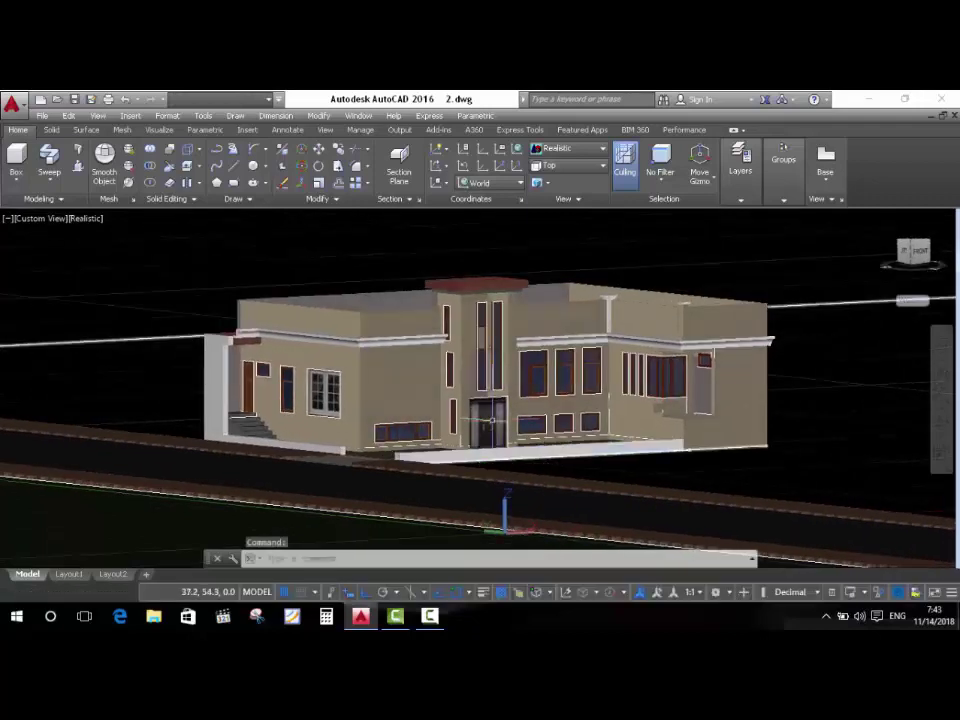
{"action": "middle_click_drag", "start_coordinate": [496, 429], "coordinate": [538, 449]}
{"action": "scroll", "coordinate": [535, 445], "scroll_direction": "up", "scroll_amount": 2}
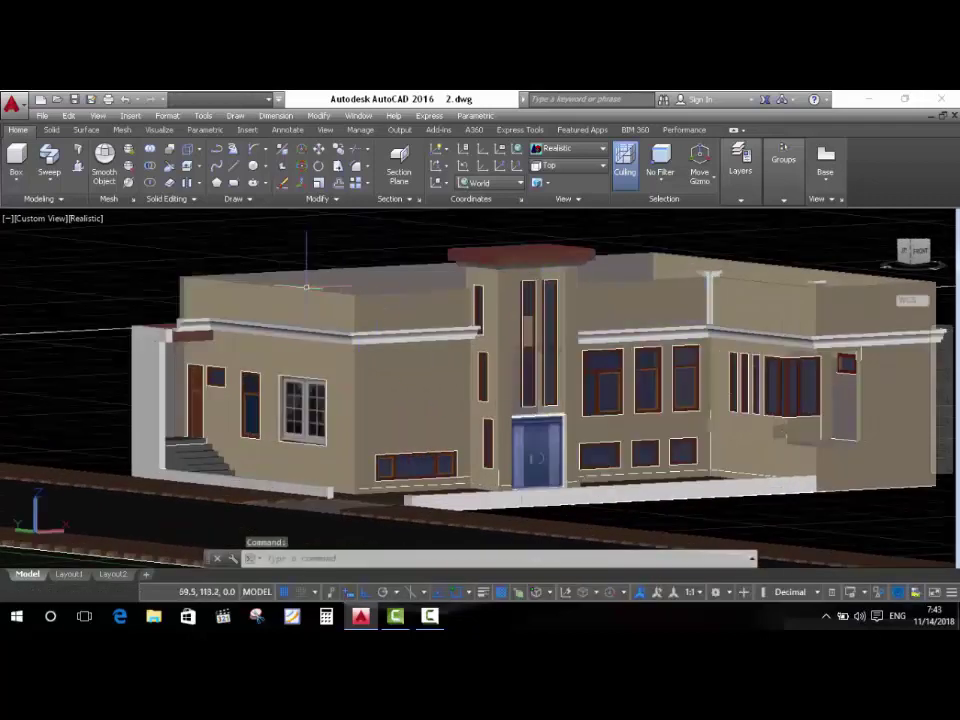
{"action": "left_click", "coordinate": [251, 235]}
{"action": "mouse_move", "coordinate": [720, 390]}
{"action": "middle_mouse_down", "text": "shift"}
{"action": "mouse_move", "coordinate": [474, 399]}
{"action": "mouse_move", "coordinate": [521, 403]}
{"action": "middle_mouse_up", "text": "shift"}
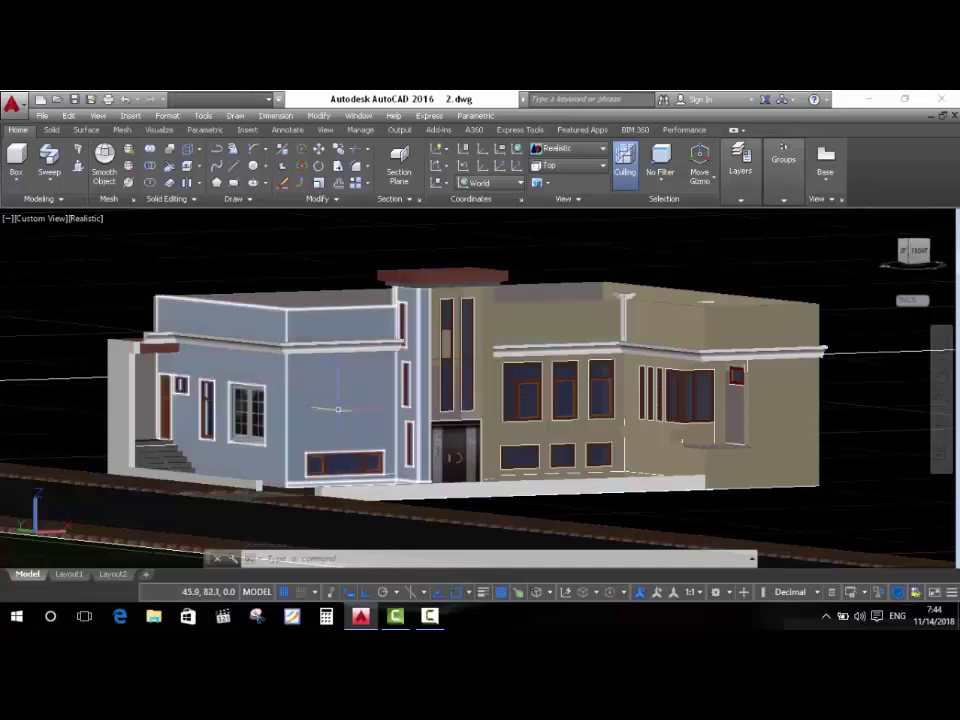
{"action": "scroll", "coordinate": [625, 398], "scroll_direction": "up", "scroll_amount": 3}
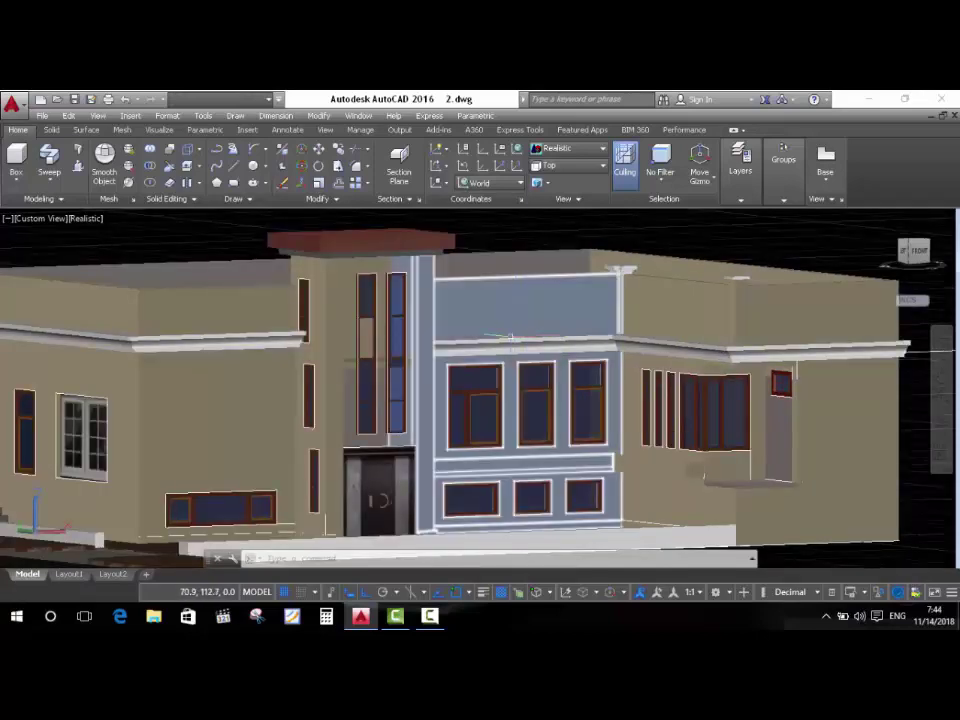
{"action": "middle_click_drag", "start_coordinate": [476, 339], "coordinate": [484, 417], "text": "shift"}
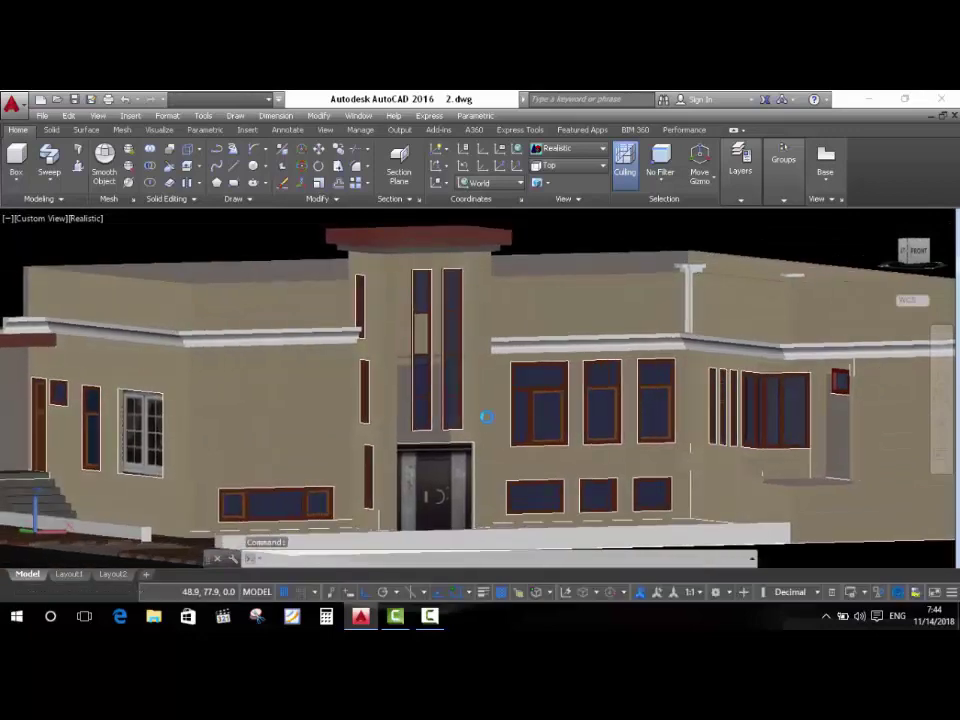
{"action": "scroll", "coordinate": [484, 417], "scroll_direction": "up", "scroll_amount": 3}
{"action": "scroll", "coordinate": [485, 415], "scroll_direction": "down", "scroll_amount": 5}
{"action": "scroll", "coordinate": [487, 412], "scroll_direction": "up", "scroll_amount": 3}
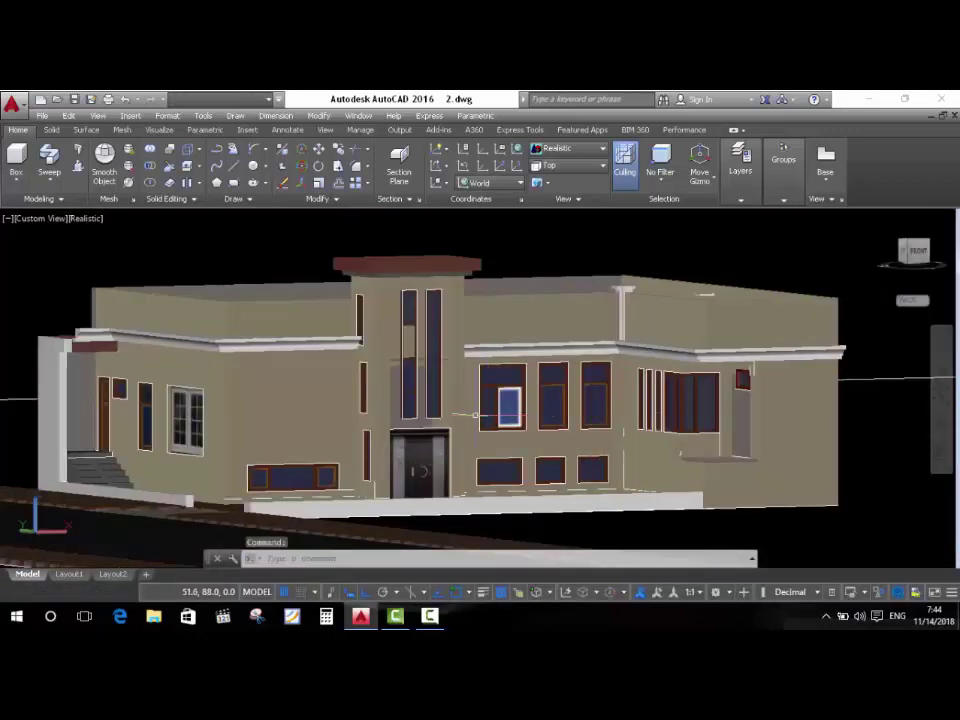
{"action": "middle_click_drag", "start_coordinate": [470, 431], "coordinate": [487, 432]}
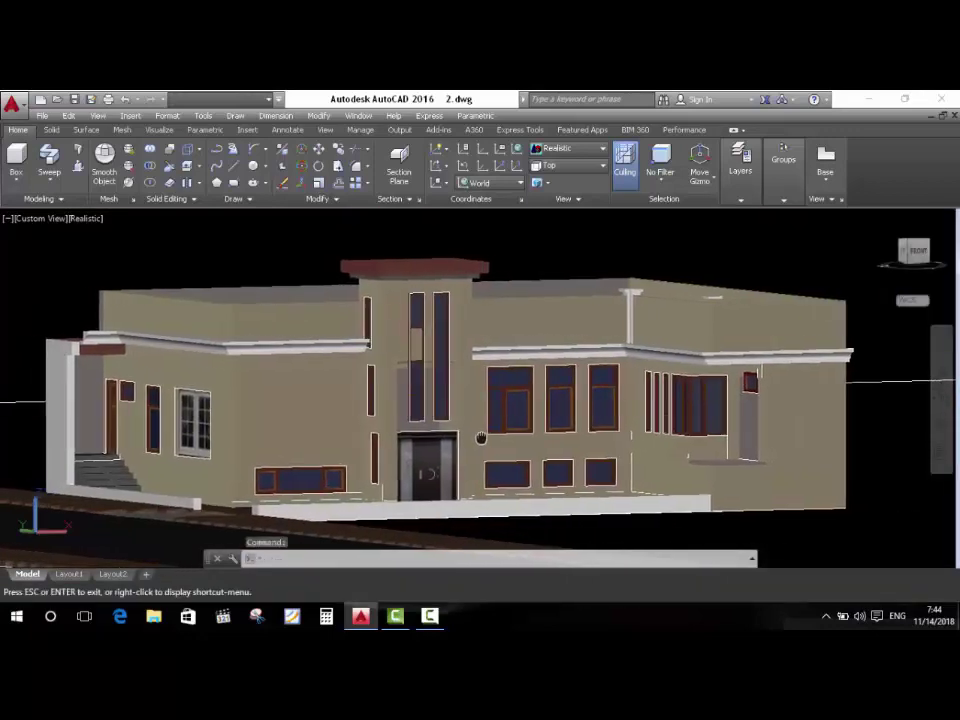
{"action": "left_click", "coordinate": [252, 243]}
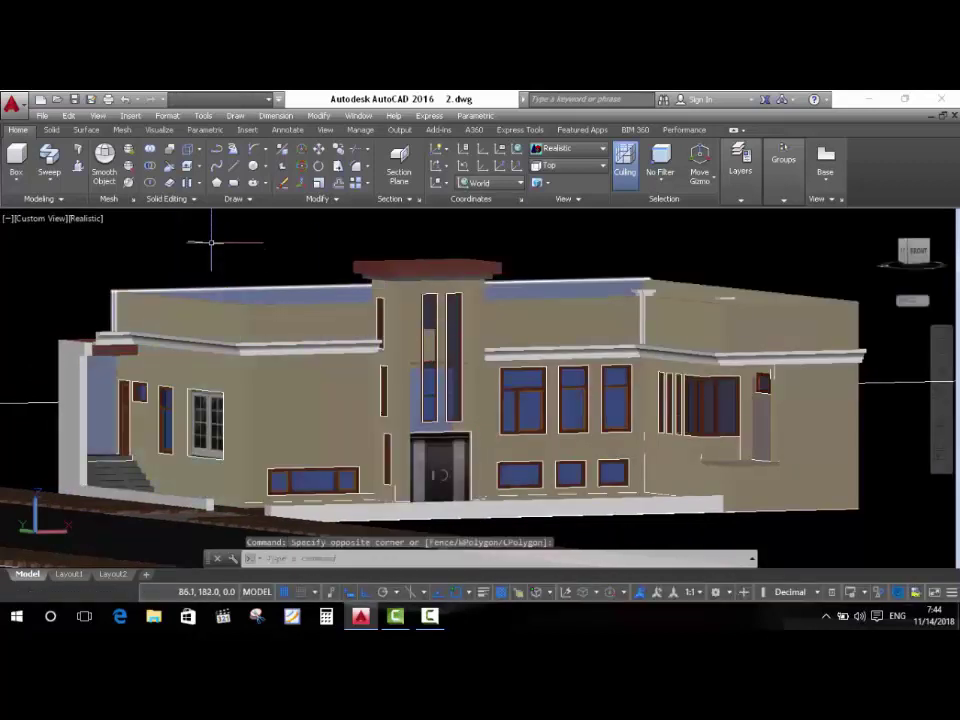
End object isolation to restore the five hidden objects, including the tree, and show the Visualize tab.
{"action": "right_click", "coordinate": [213, 226]}
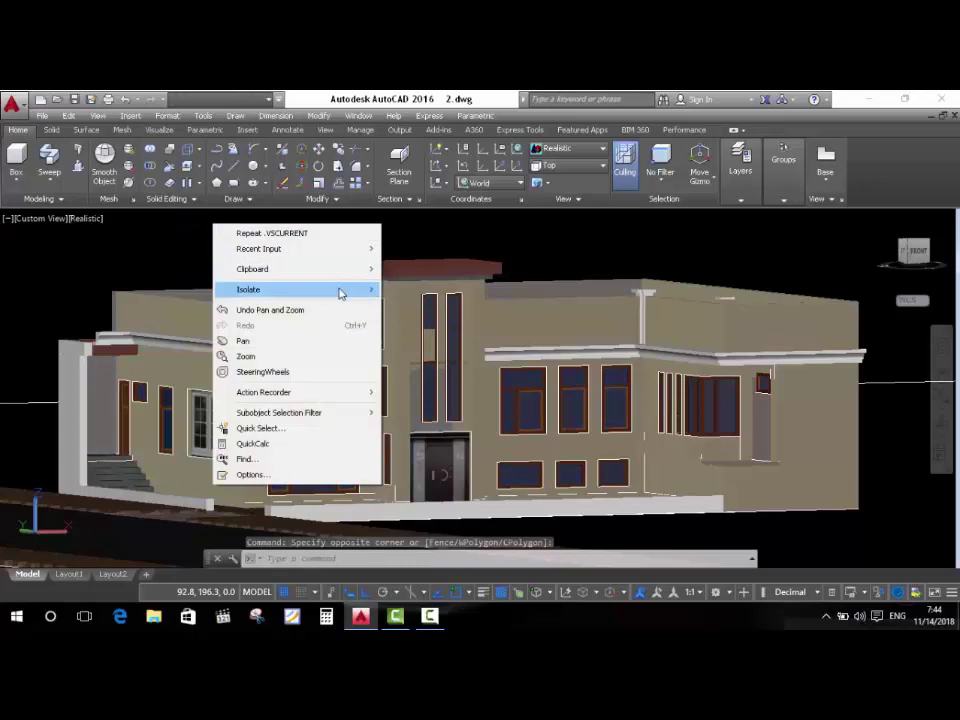
{"action": "mouse_move", "coordinate": [296, 289]}
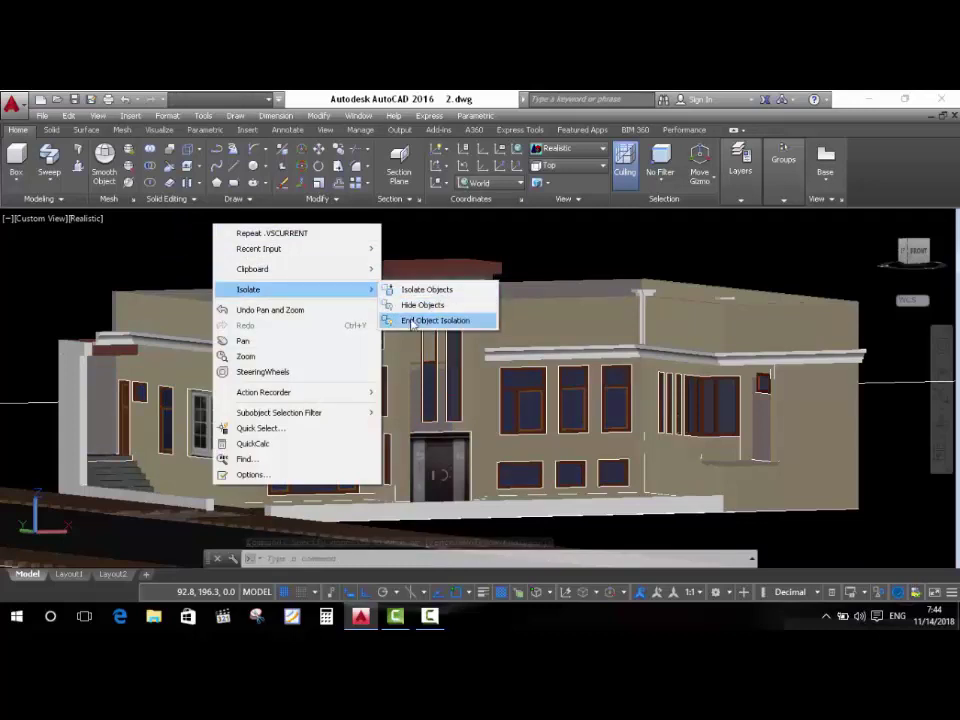
{"action": "left_click", "coordinate": [413, 321]}
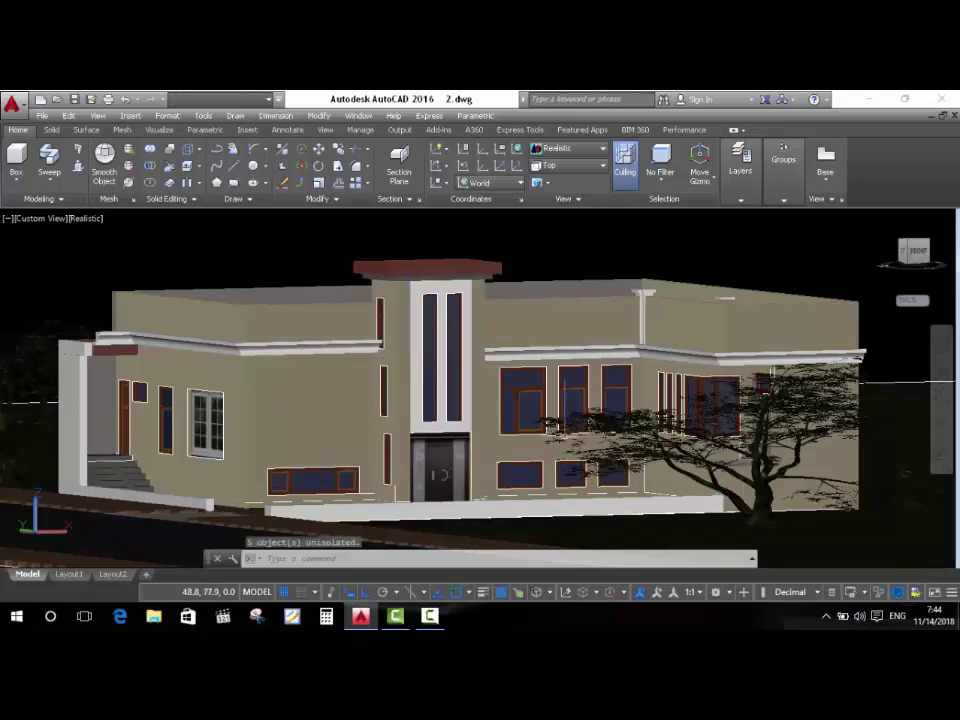
{"action": "left_click", "coordinate": [628, 245]}
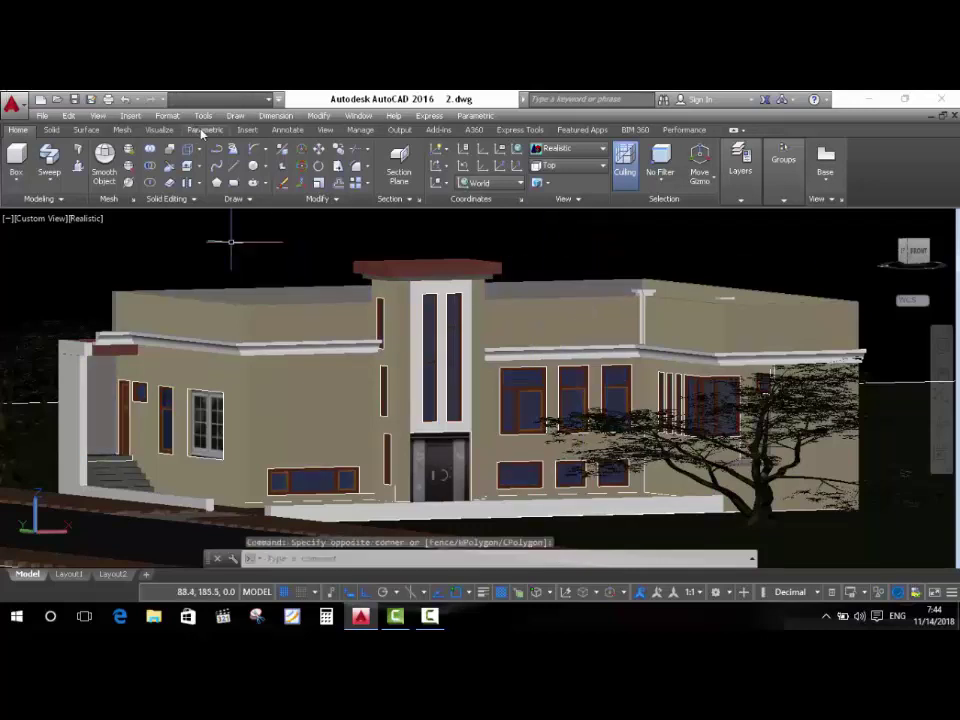
{"action": "left_click", "coordinate": [159, 130]}
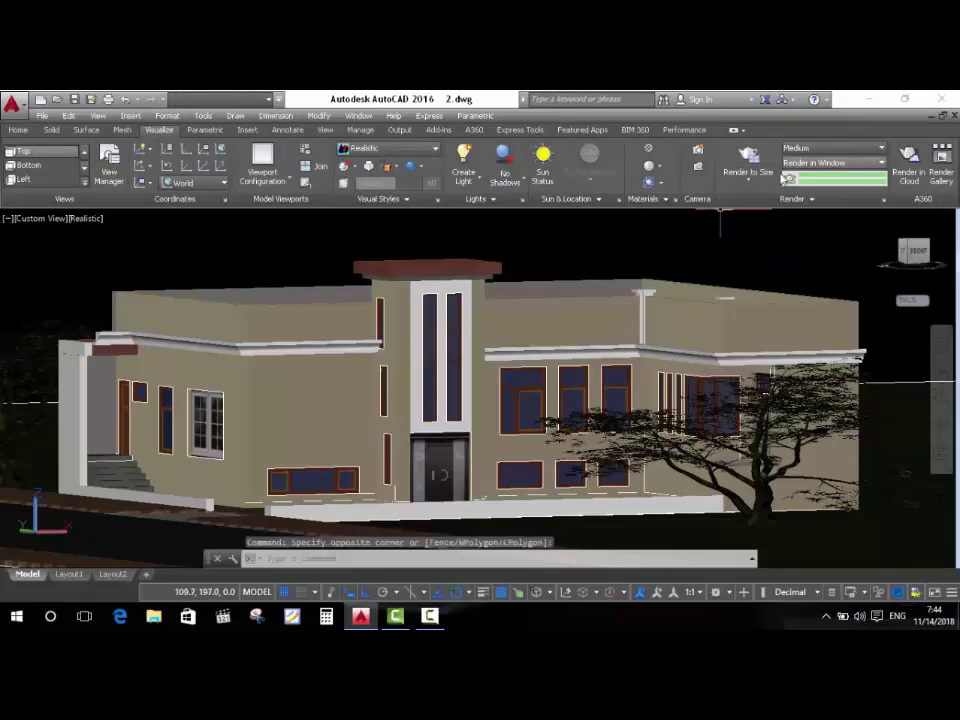
Render the house at 1024 x 768 px.
{"action": "left_click", "coordinate": [742, 180]}
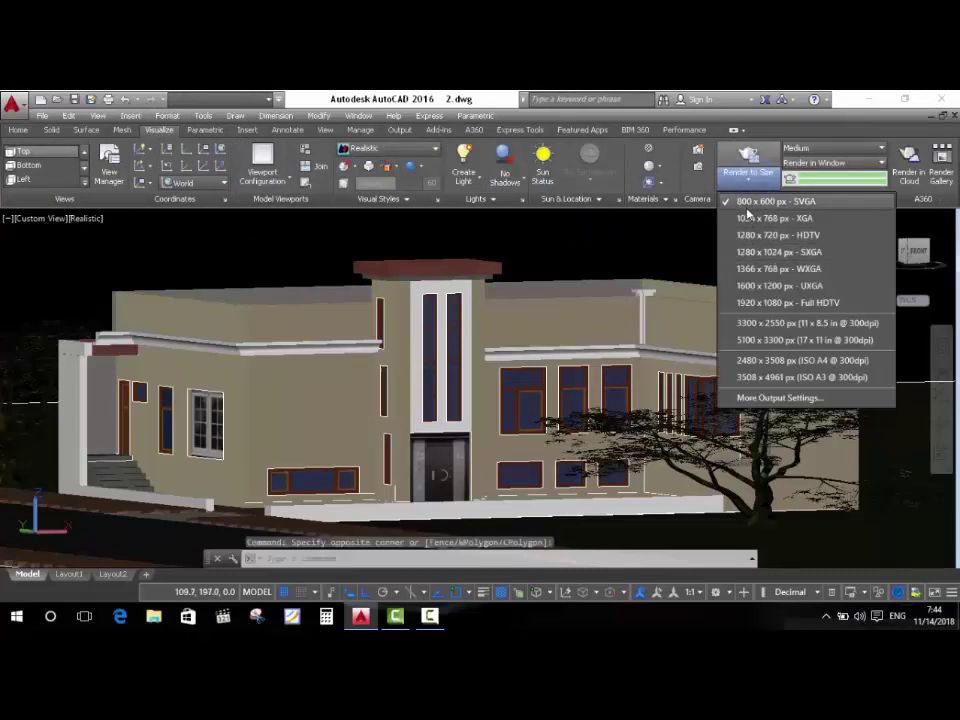
{"action": "left_click", "coordinate": [748, 212]}
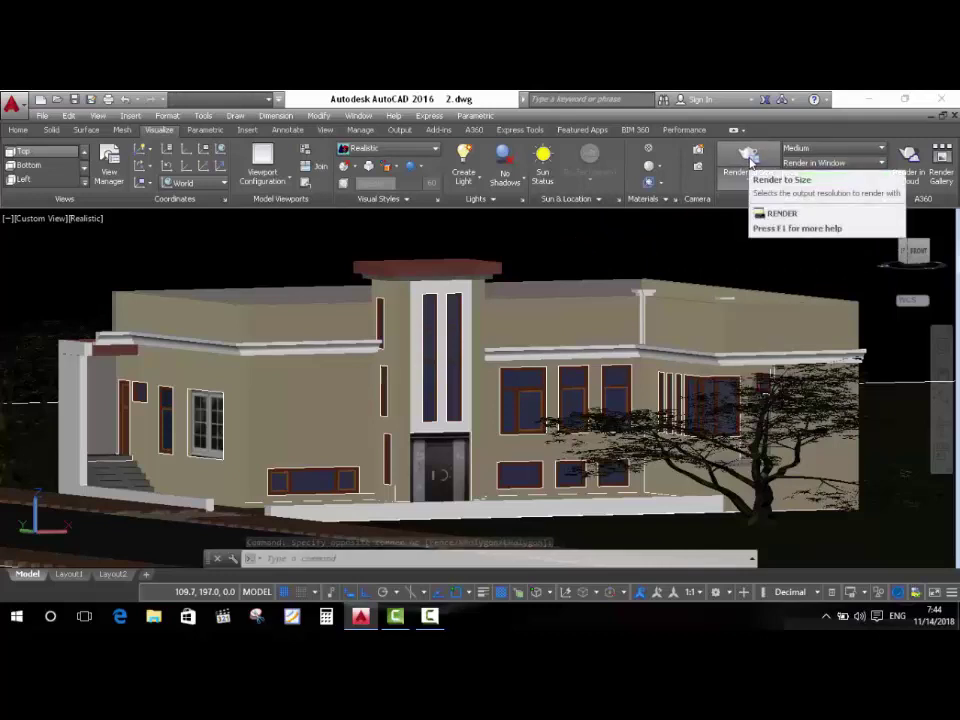
{"action": "left_click", "coordinate": [750, 160]}
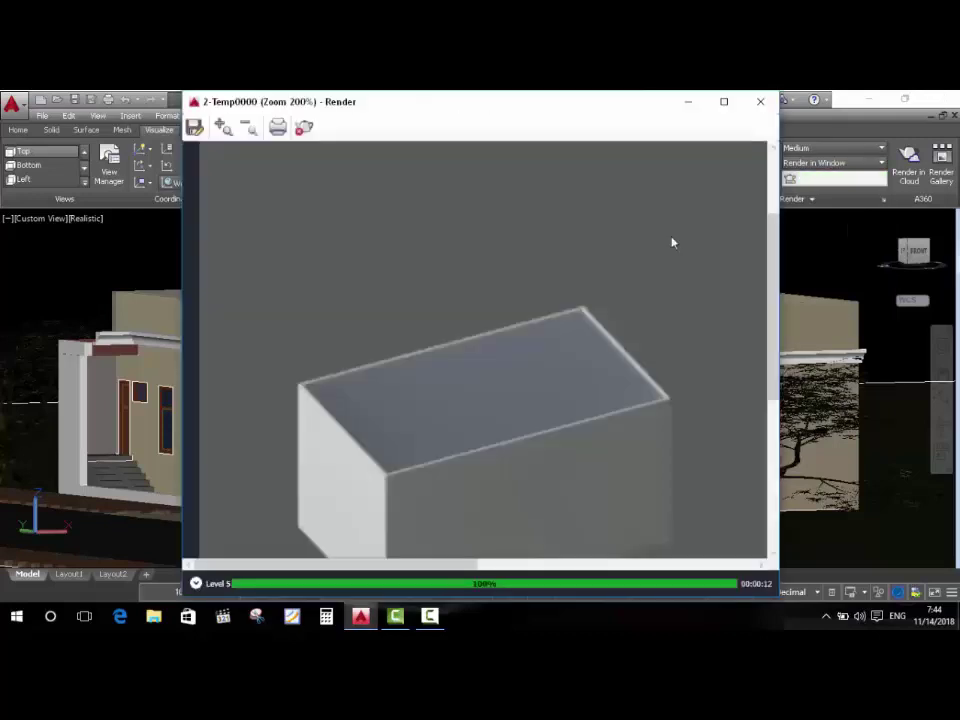
Zoom and reposition the Render window to inspect the dark rendered image.
{"action": "scroll", "coordinate": [590, 347], "scroll_direction": "down", "scroll_amount": 1}
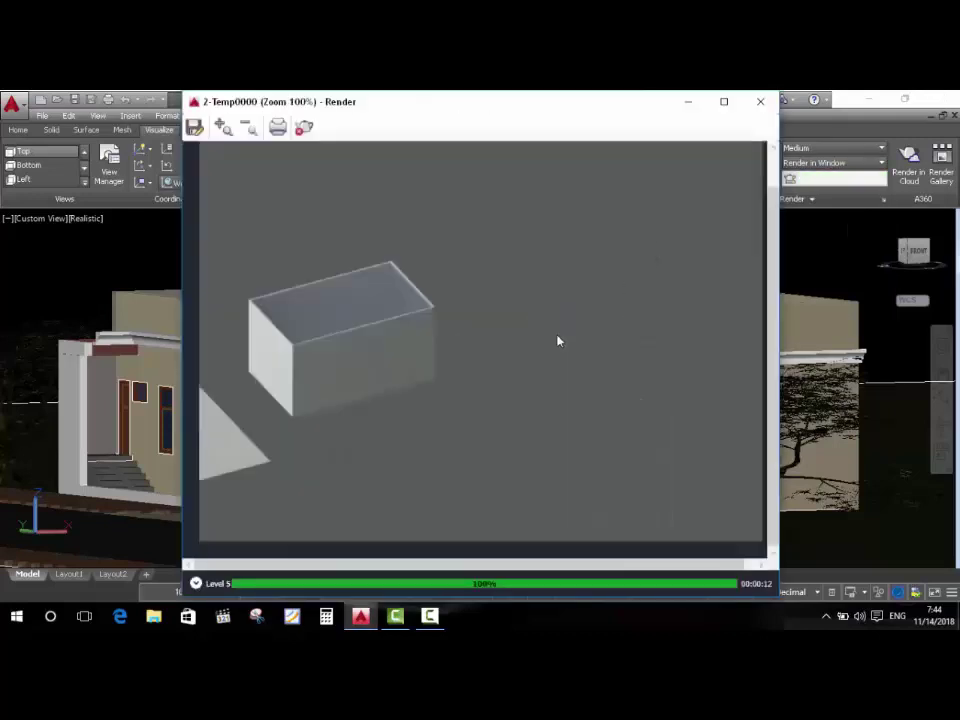
{"action": "scroll", "coordinate": [636, 382], "scroll_direction": "down", "scroll_amount": 1}
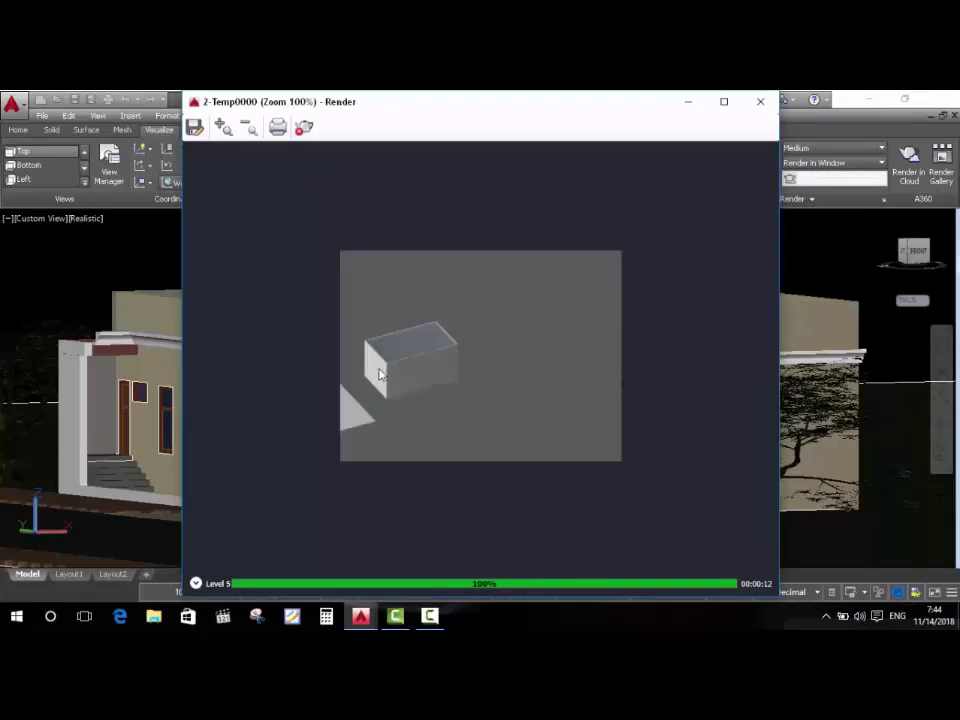
{"action": "scroll", "coordinate": [379, 374], "scroll_direction": "up", "scroll_amount": 1}
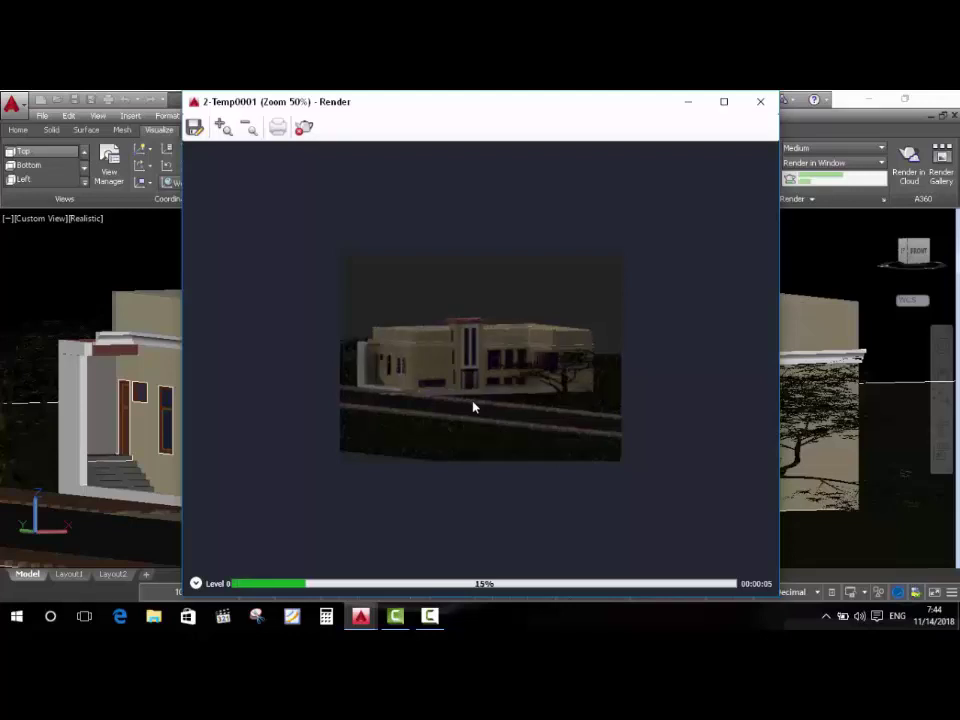
{"action": "scroll", "coordinate": [466, 386], "scroll_direction": "up", "scroll_amount": 1}
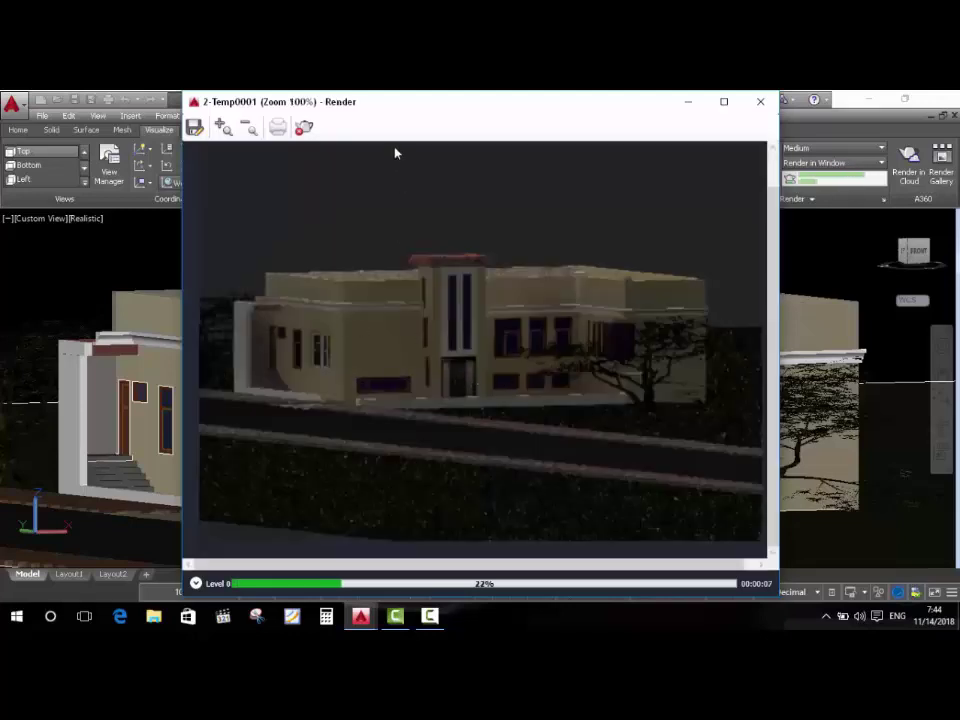
{"action": "left_click_drag", "start_coordinate": [420, 107], "coordinate": [283, 129]}
{"action": "left_click_drag", "start_coordinate": [505, 107], "coordinate": [730, 102]}
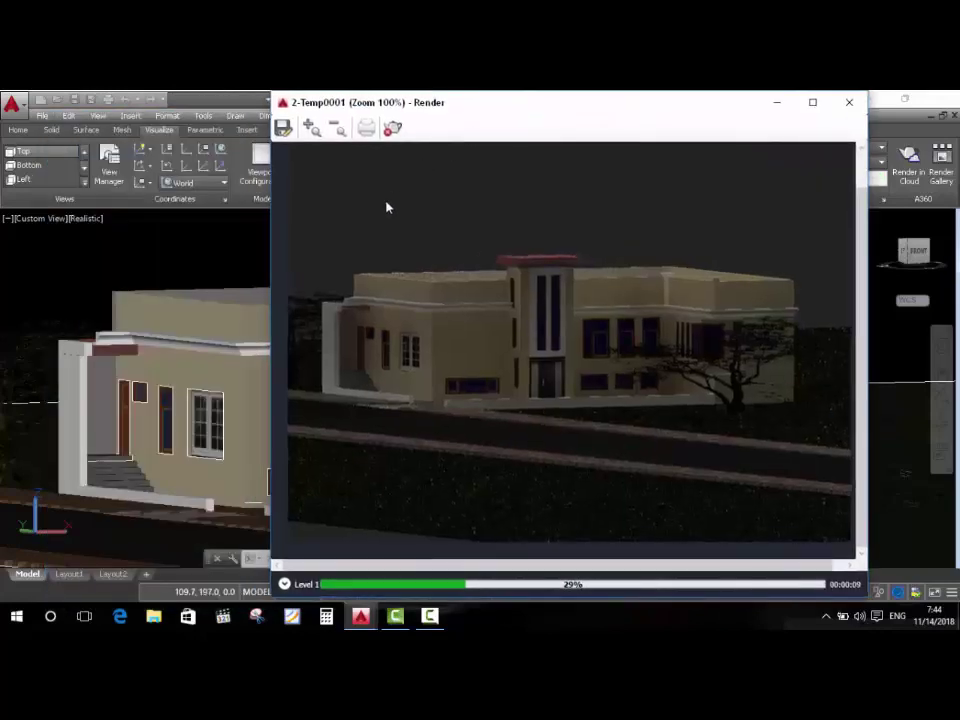
{"action": "scroll", "coordinate": [620, 210], "scroll_direction": "down", "scroll_amount": 1}
{"action": "left_click_drag", "start_coordinate": [643, 112], "coordinate": [469, 139]}
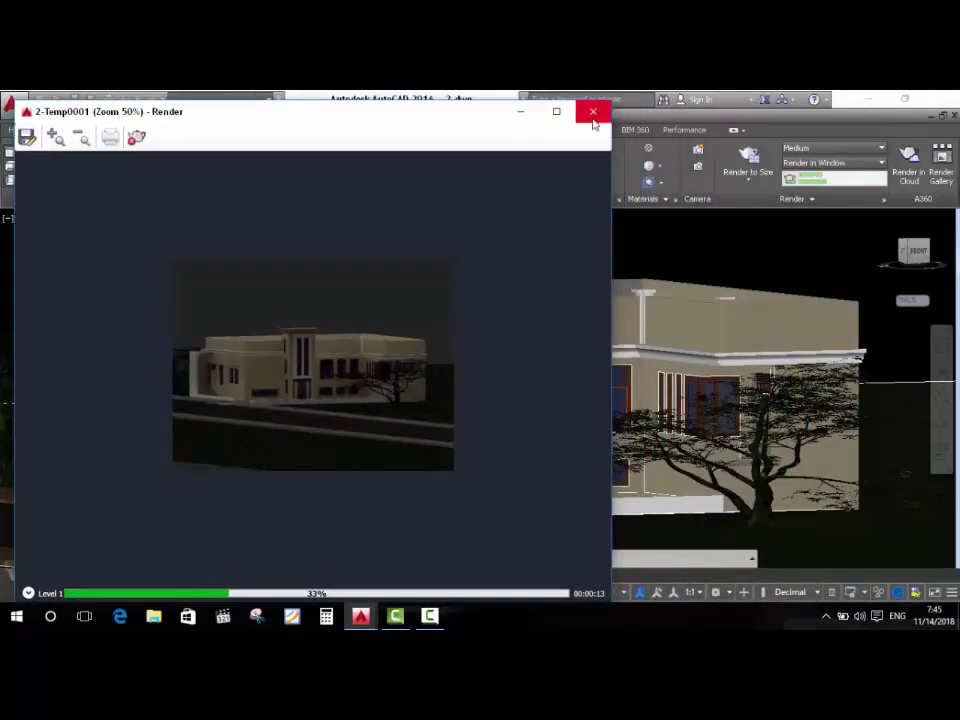
Abort the render and turn on sunlight with the recommended exposure adjustment, showing Environment & Exposure settings.
{"action": "left_click", "coordinate": [594, 114]}
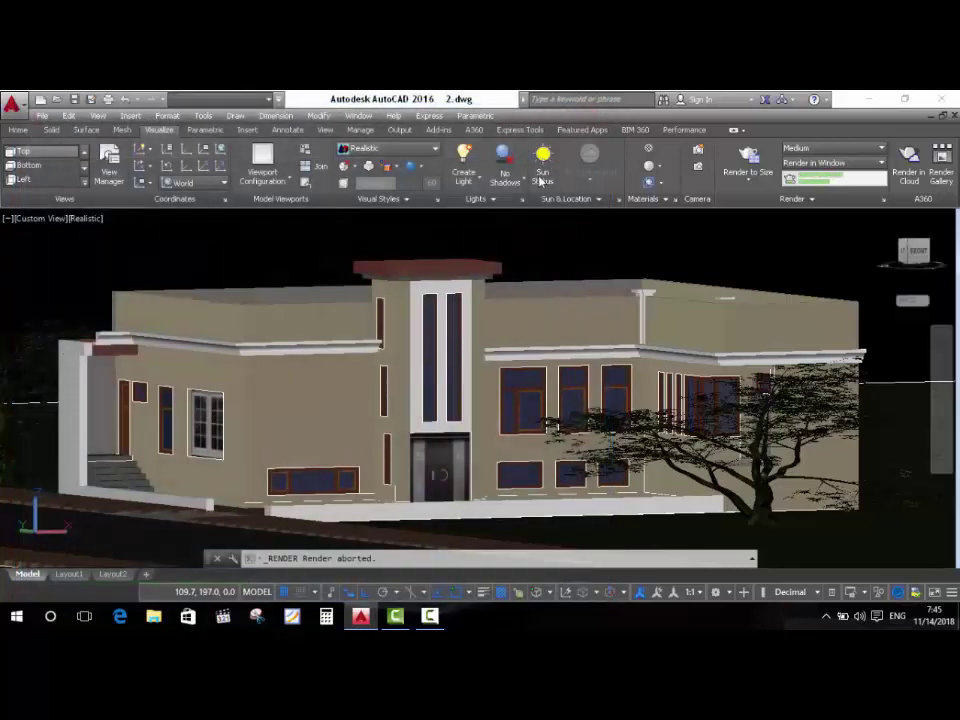
{"action": "left_click", "coordinate": [540, 180]}
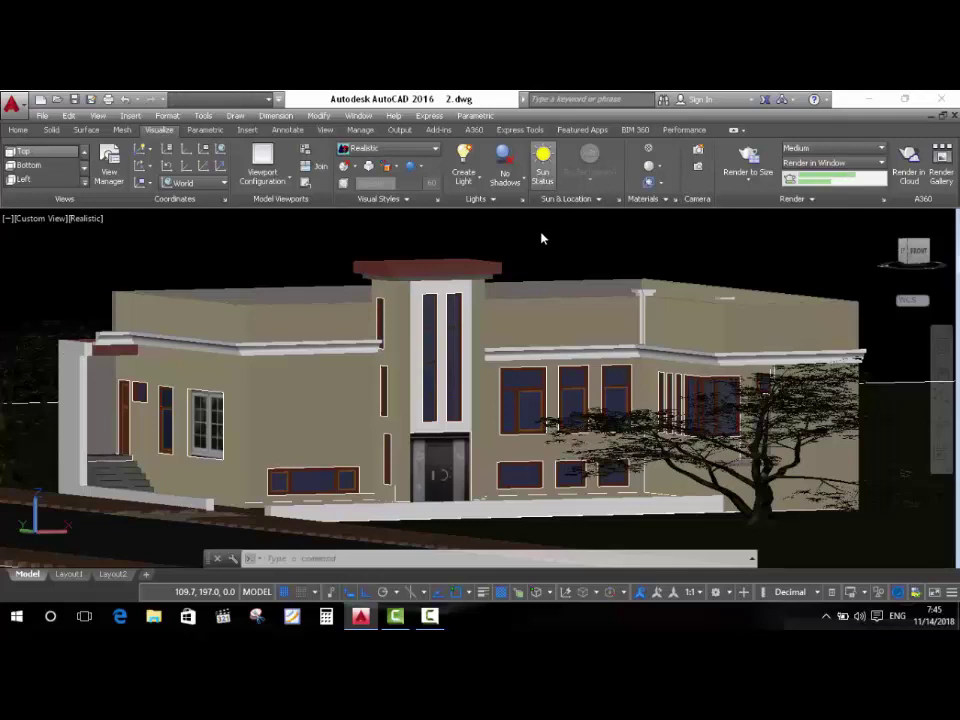
{"action": "left_click", "coordinate": [543, 177]}
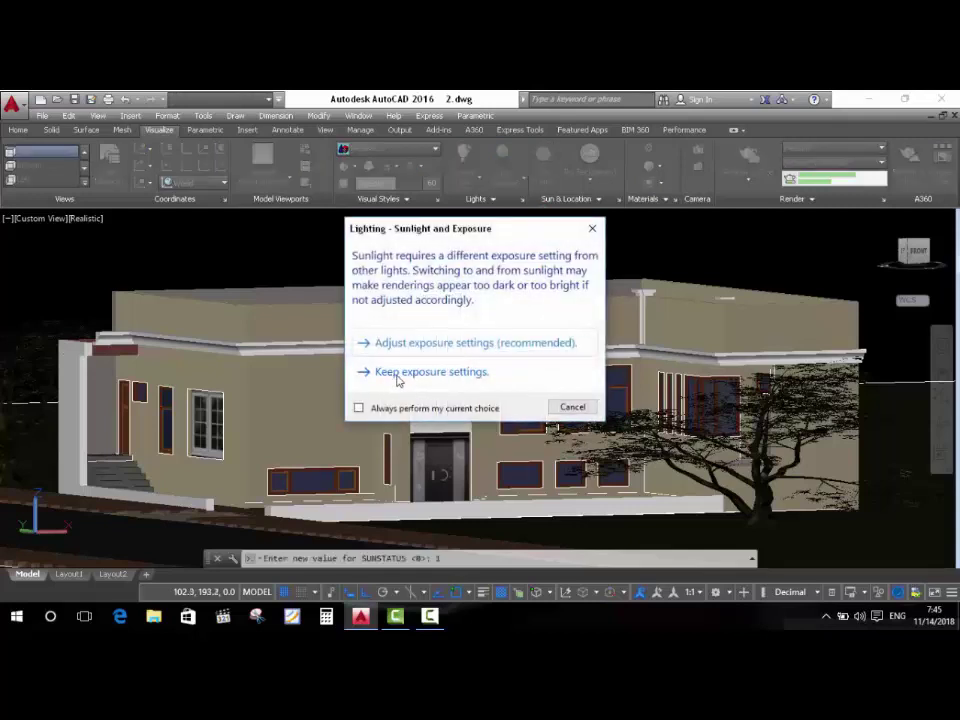
{"action": "left_click", "coordinate": [450, 343]}
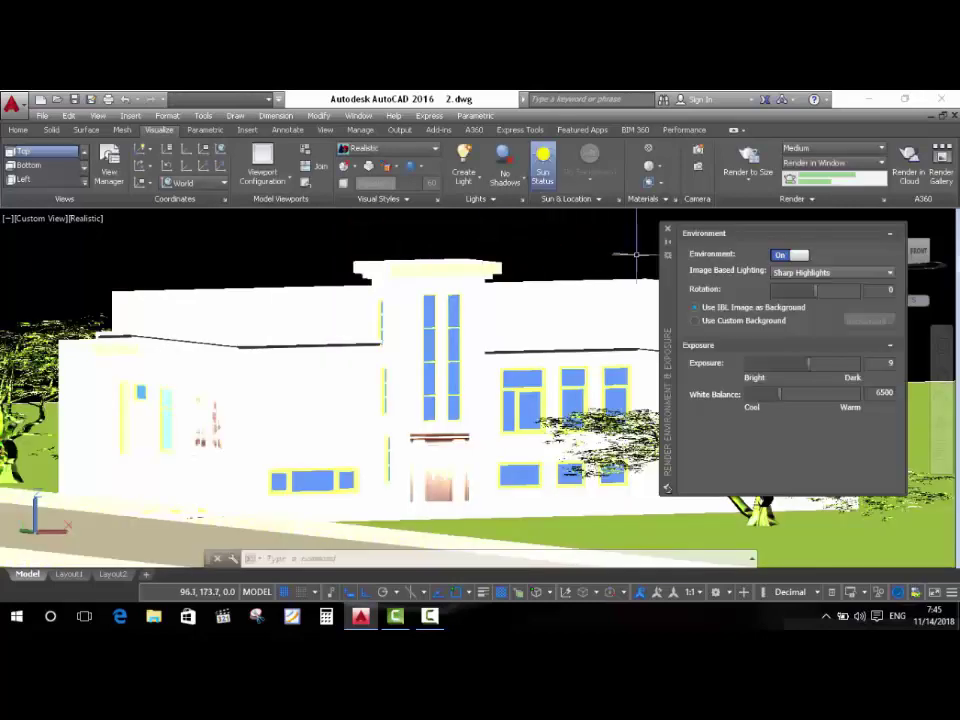
{"action": "left_click", "coordinate": [610, 268]}
{"action": "left_click", "coordinate": [573, 251]}
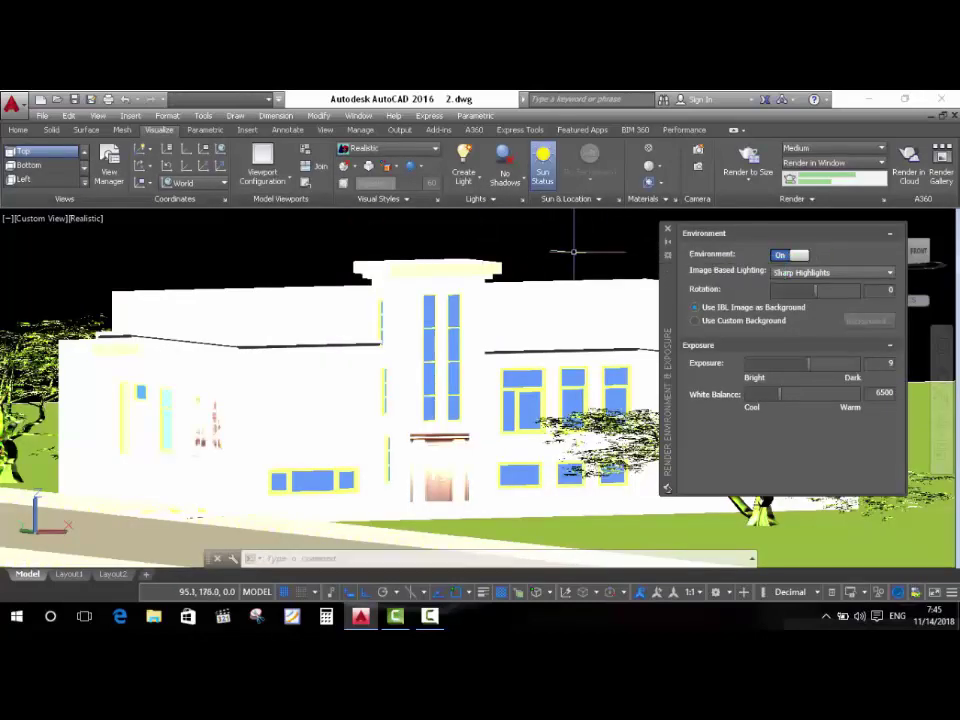
Test-render the sunlit house, raise exposure to 12.8, and re-render to check it.
{"action": "left_click", "coordinate": [747, 163]}
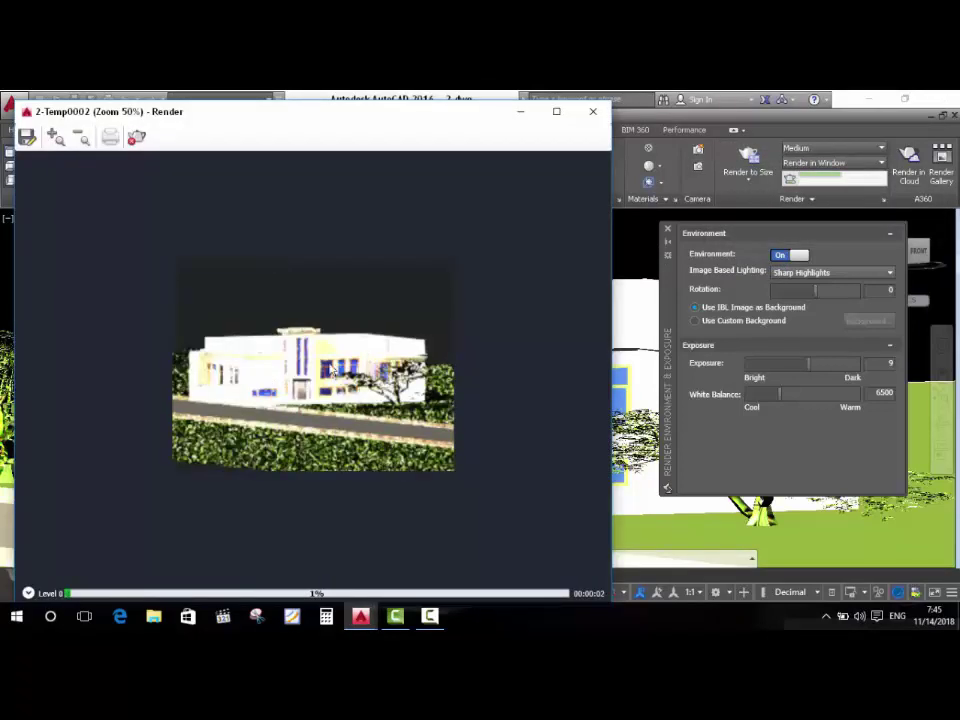
{"action": "left_click", "coordinate": [593, 111]}
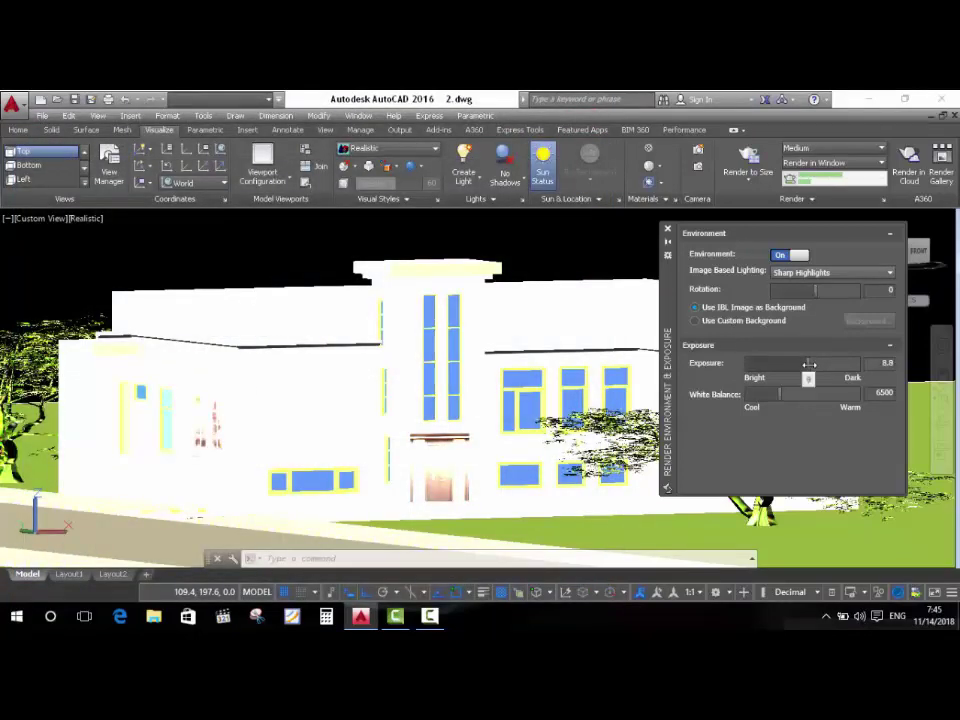
{"action": "left_click_drag", "start_coordinate": [808, 366], "coordinate": [824, 364]}
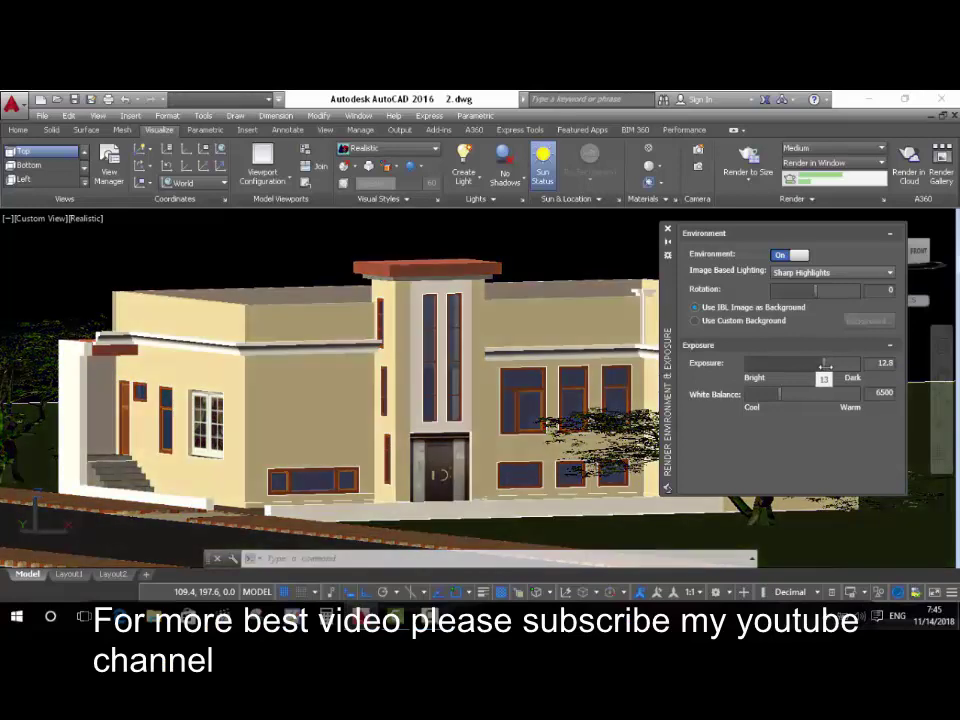
{"action": "left_click", "coordinate": [748, 157]}
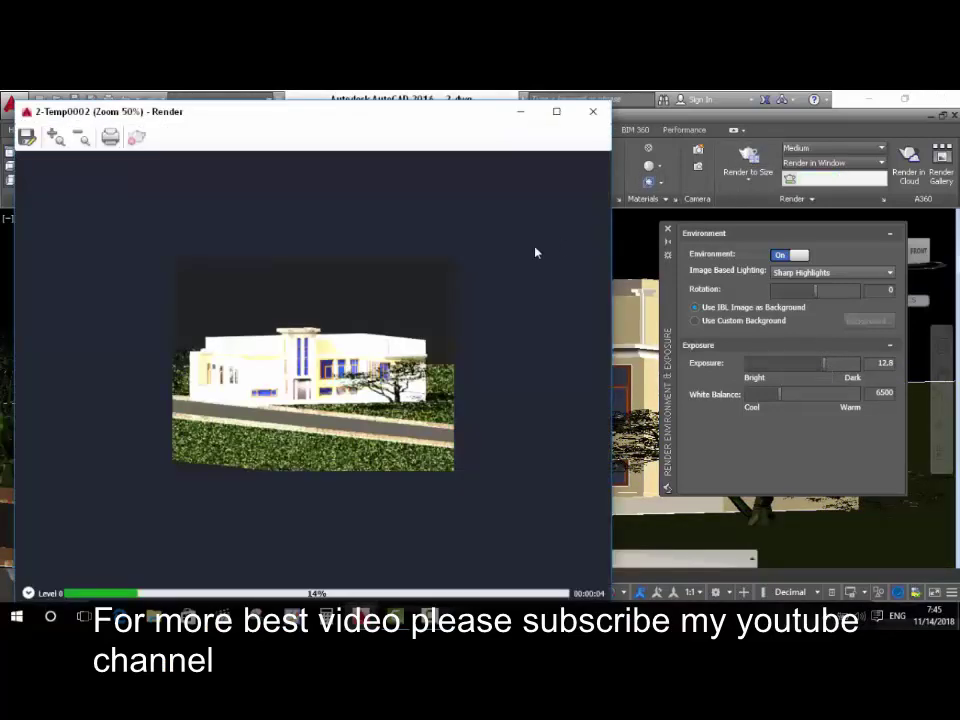
{"action": "key", "text": "Return"}
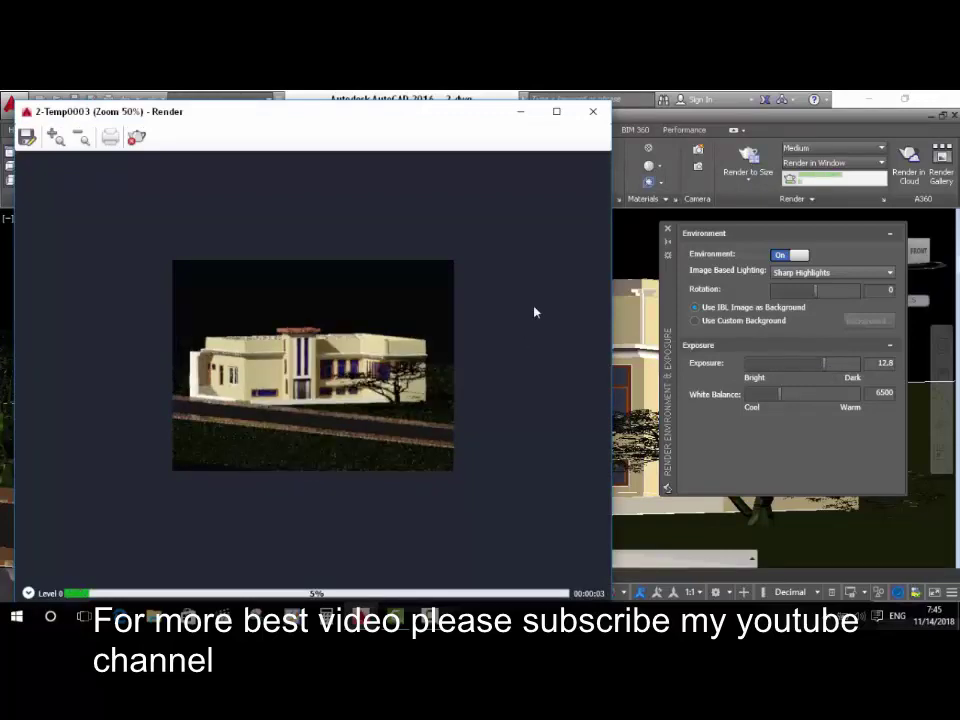
{"action": "left_click", "coordinate": [590, 113]}
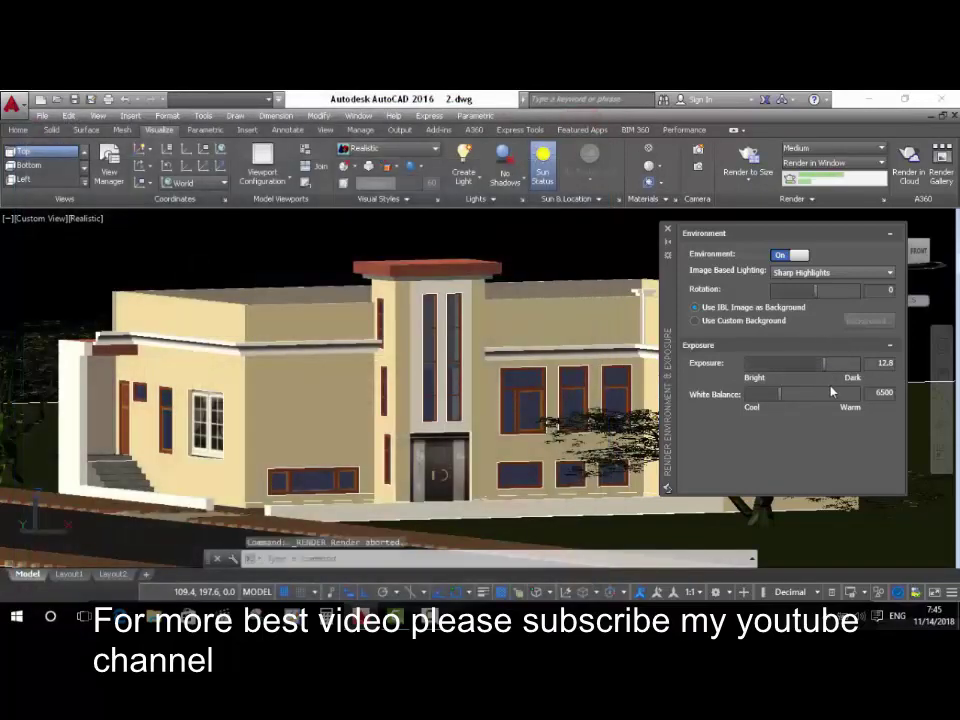
Toggle environment lighting off and back on, and try white balance values up to 9440.
{"action": "left_click", "coordinate": [669, 231]}
{"action": "left_click", "coordinate": [791, 199]}
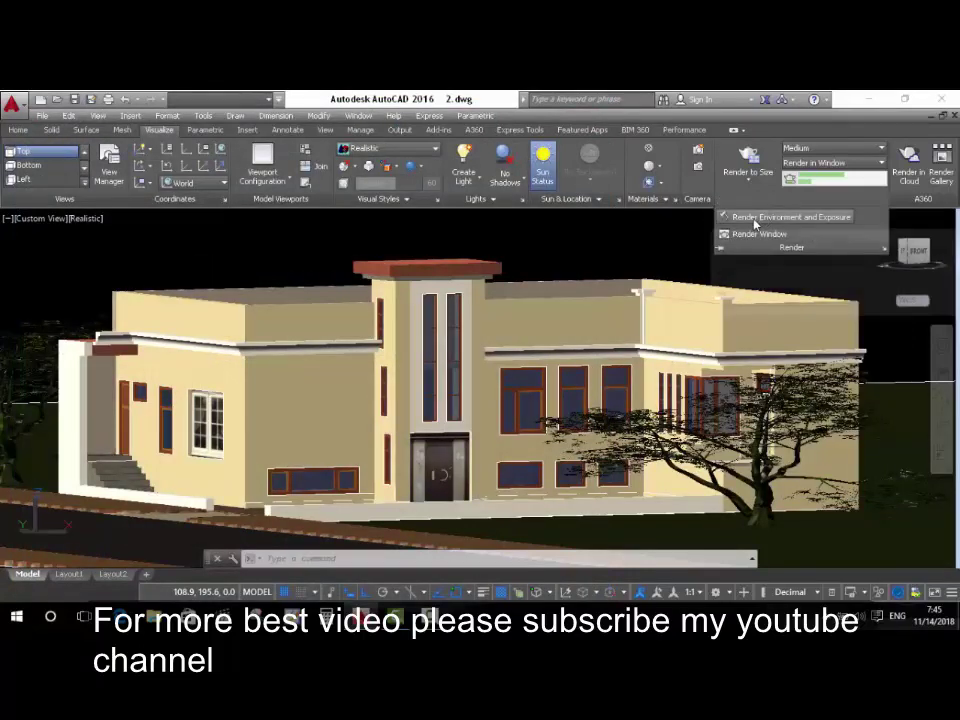
{"action": "left_click", "coordinate": [755, 222]}
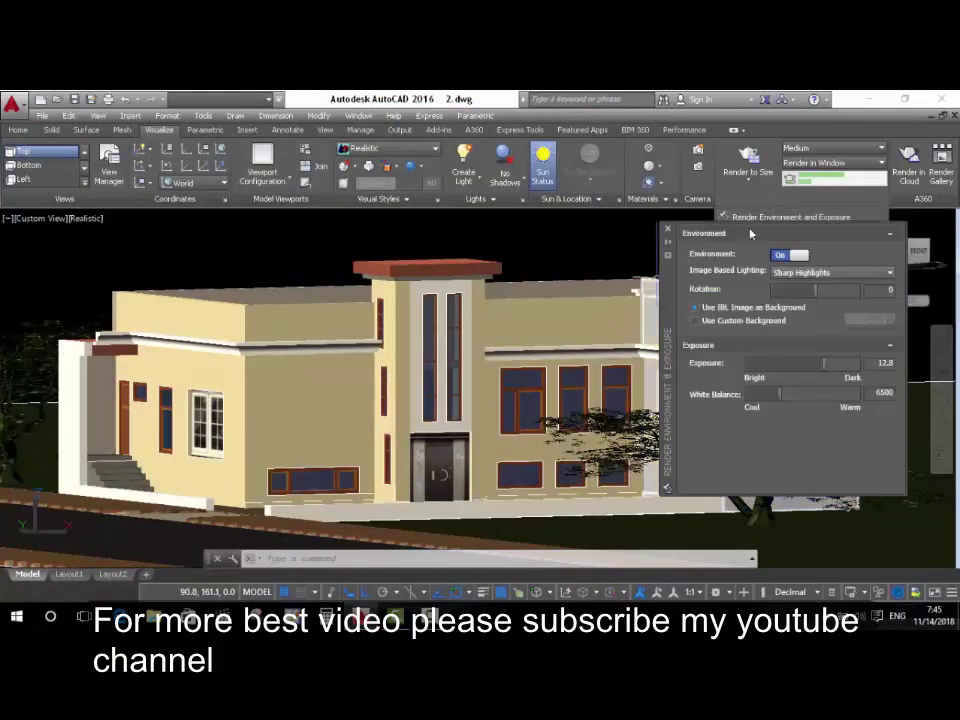
{"action": "left_click", "coordinate": [792, 256]}
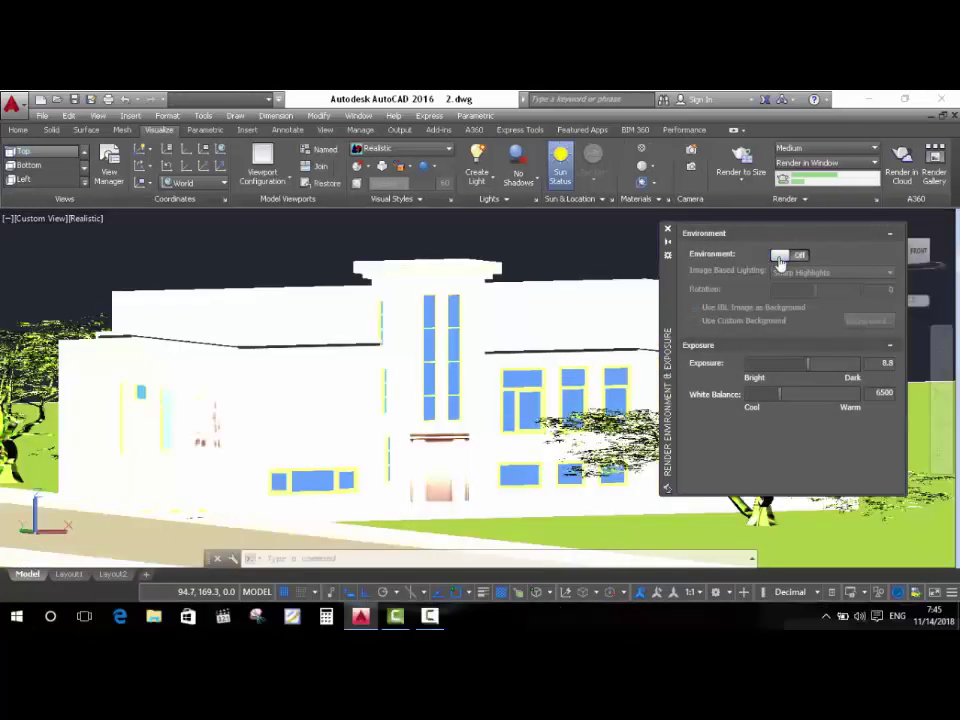
{"action": "left_click", "coordinate": [796, 256]}
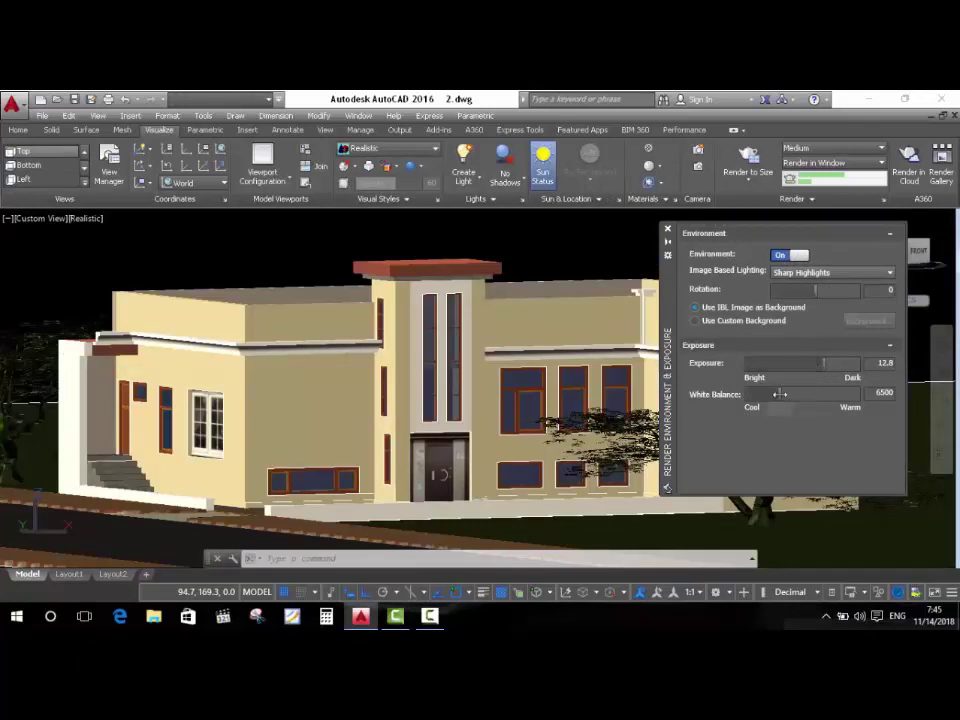
{"action": "left_click_drag", "start_coordinate": [781, 394], "coordinate": [791, 395]}
{"action": "left_click", "coordinate": [791, 395]}
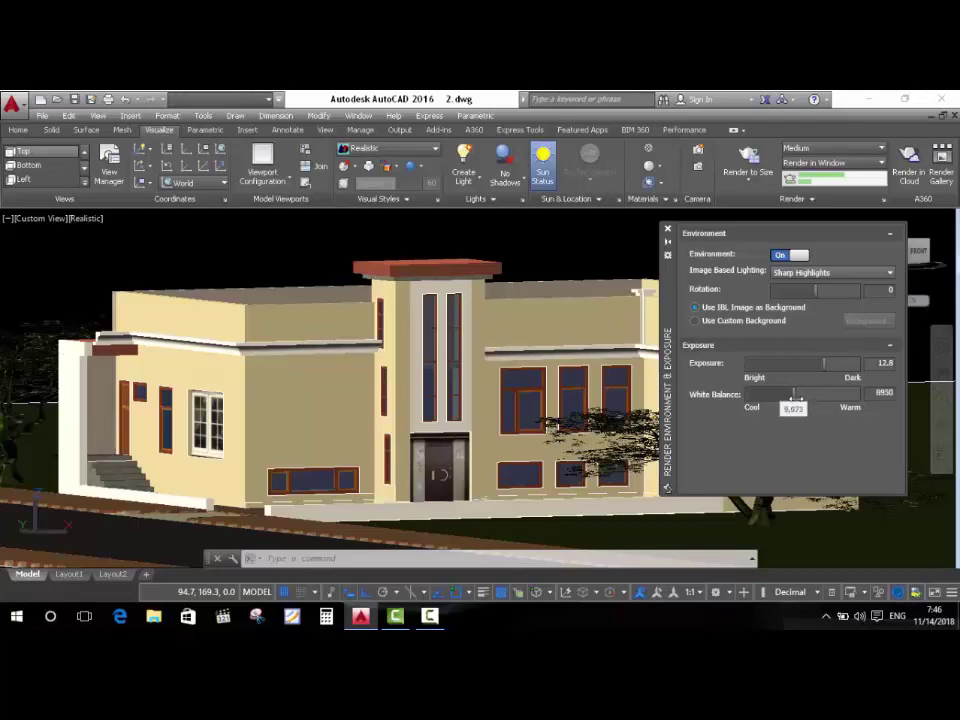
Try Plaza and Snow Field lighting presets with a test render, then settle on Village.
{"action": "left_click", "coordinate": [781, 257]}
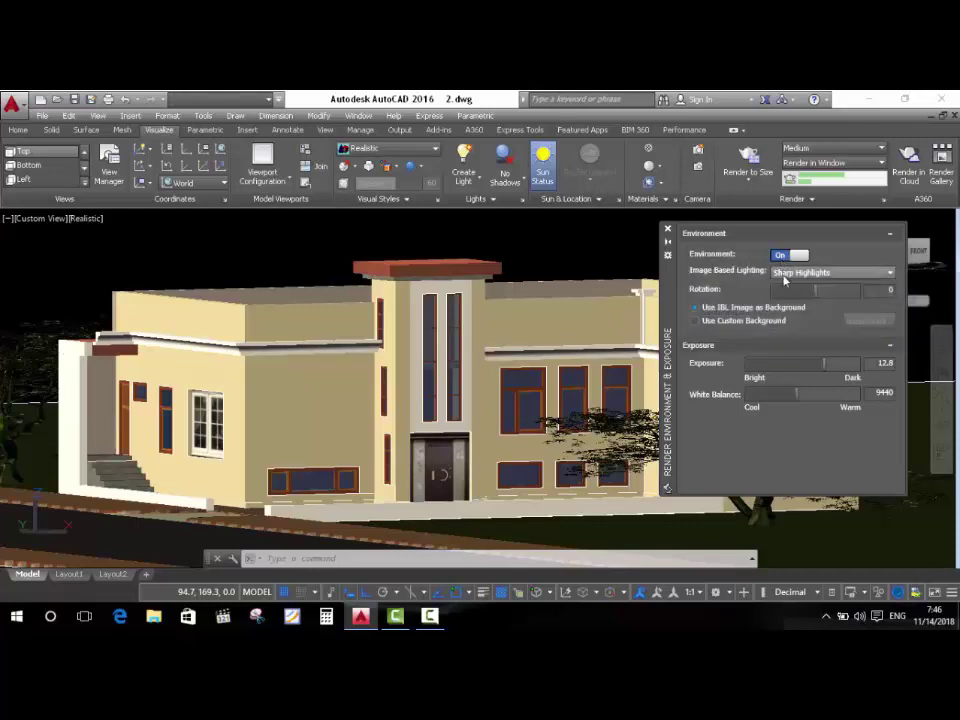
{"action": "left_click", "coordinate": [785, 274]}
{"action": "left_click", "coordinate": [785, 311]}
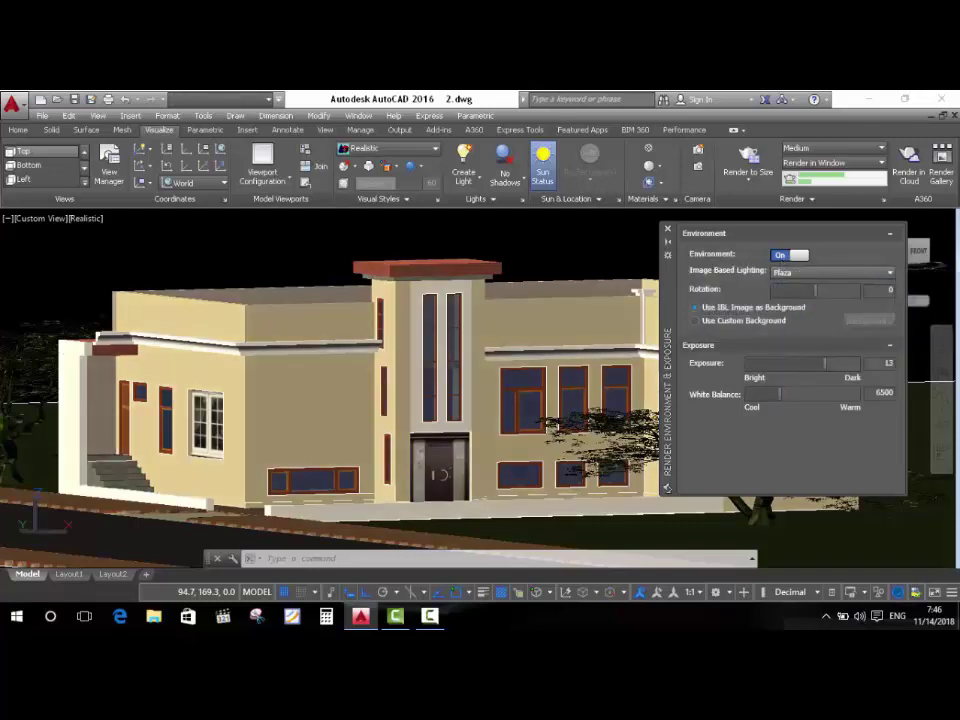
{"action": "left_click", "coordinate": [811, 274]}
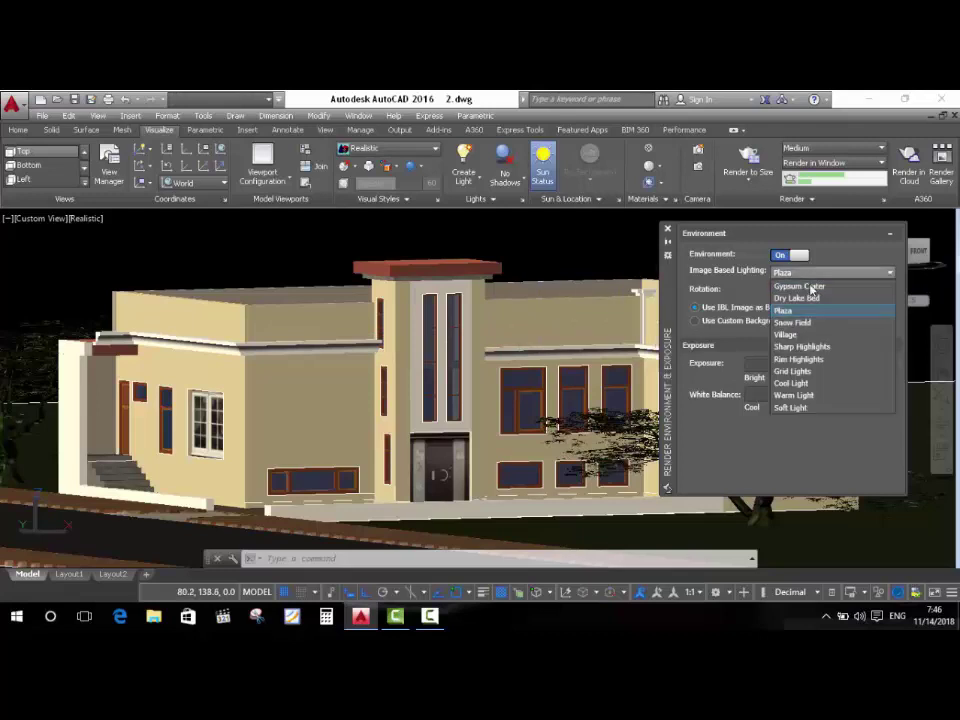
{"action": "left_click", "coordinate": [805, 323]}
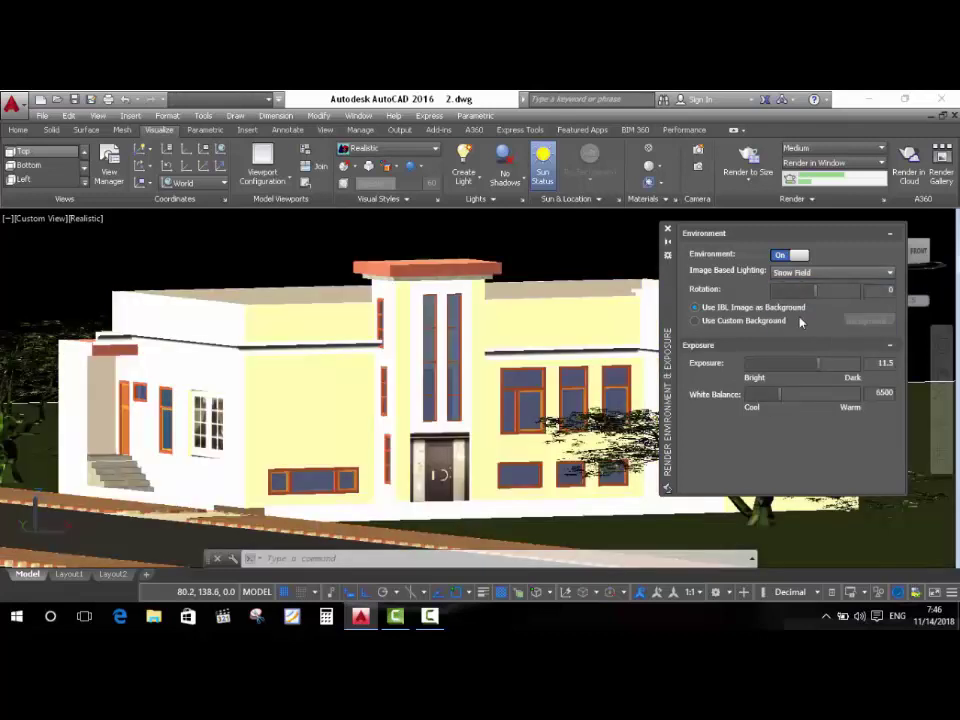
{"action": "left_click", "coordinate": [748, 158]}
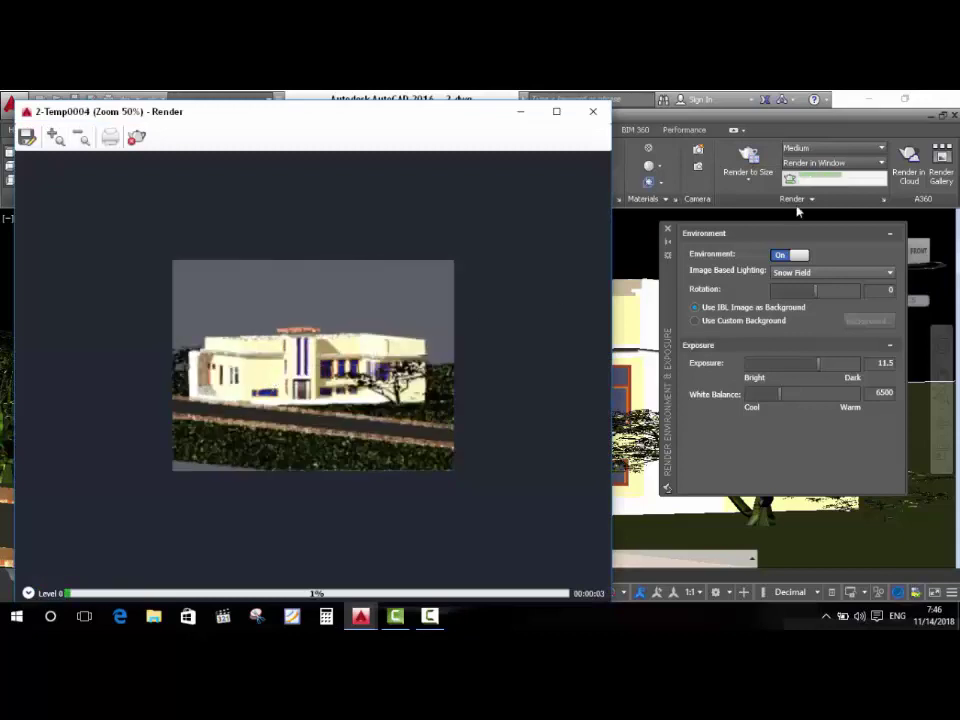
{"action": "left_click", "coordinate": [592, 111]}
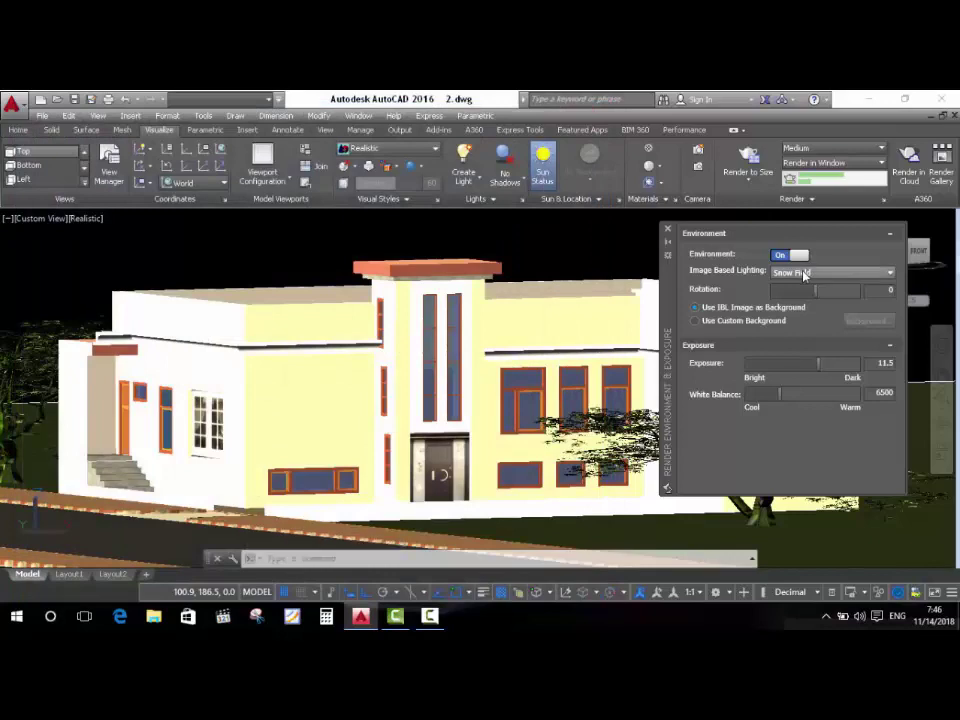
{"action": "left_click", "coordinate": [804, 273]}
{"action": "left_click", "coordinate": [793, 334]}
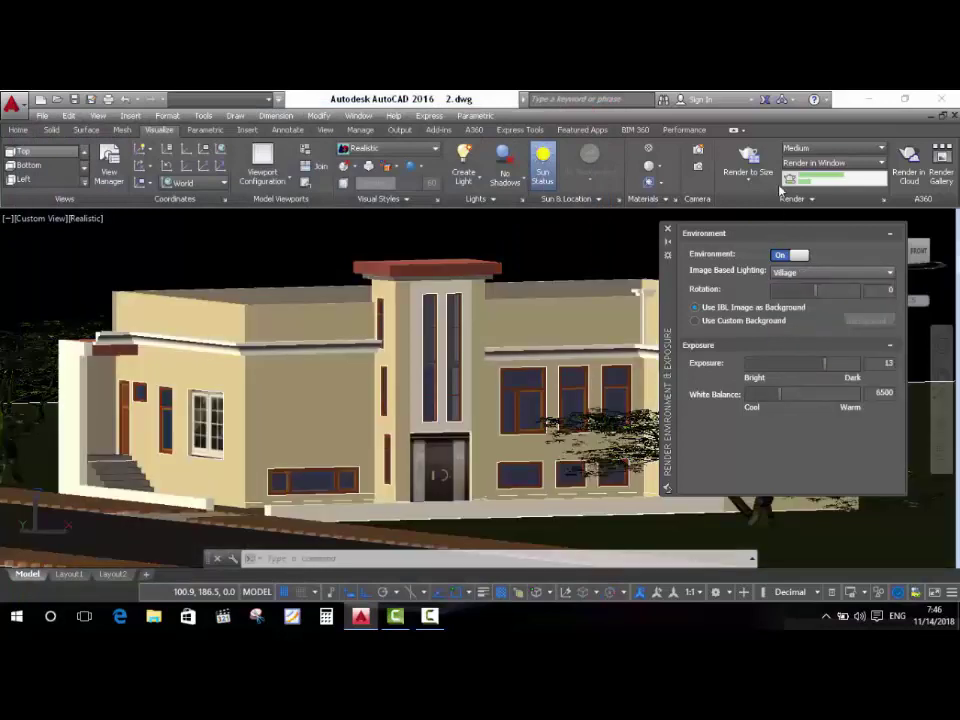
{"action": "left_click", "coordinate": [748, 158]}
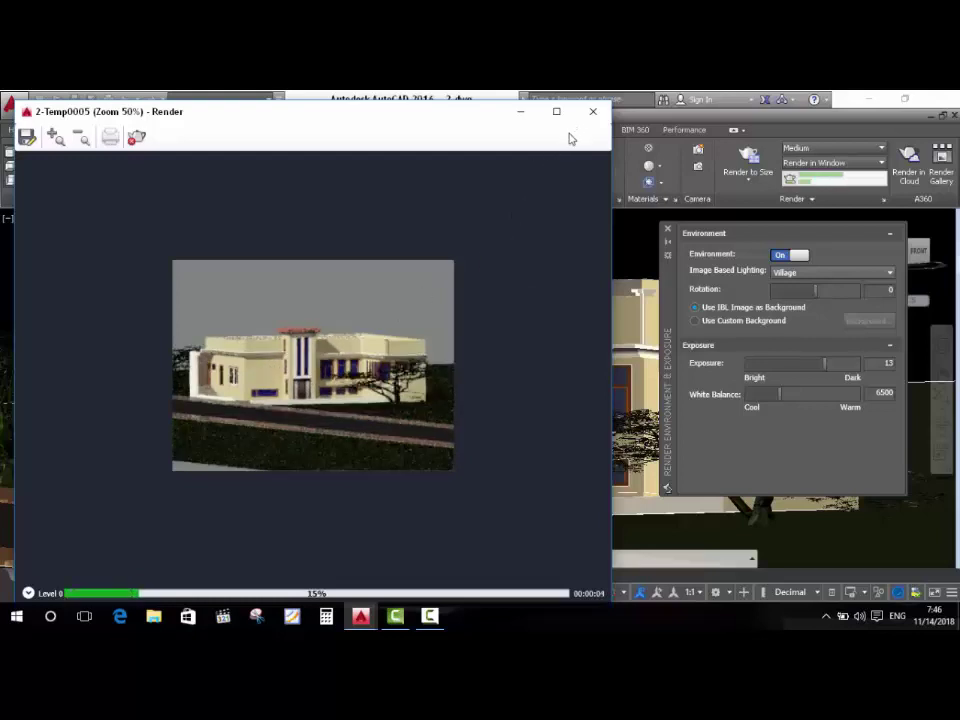
{"action": "left_click_drag", "start_coordinate": [452, 116], "coordinate": [473, 118]}
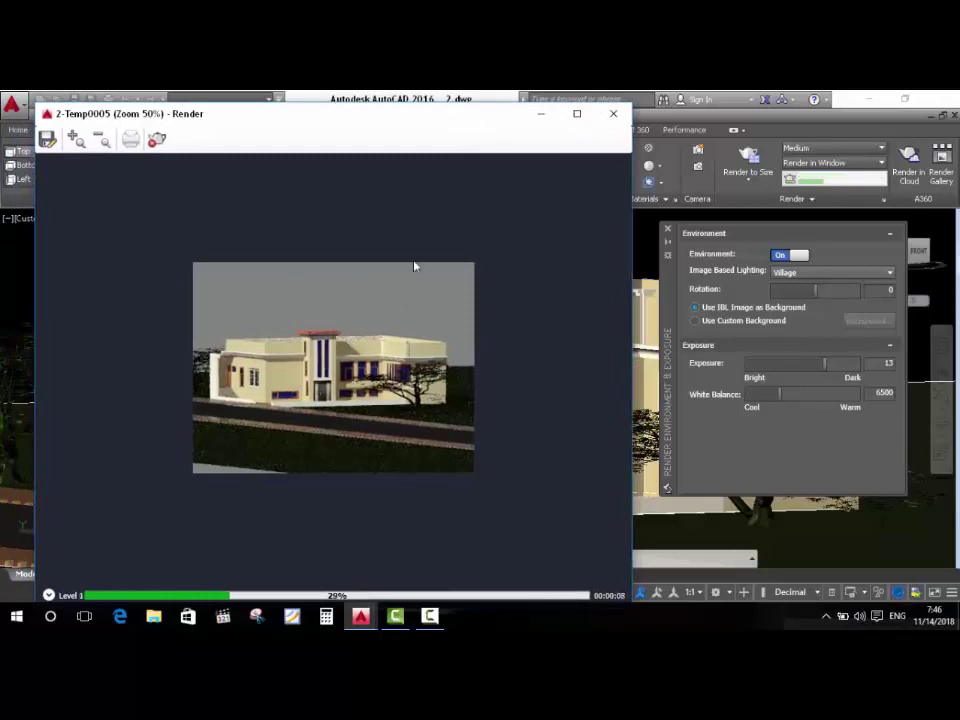
{"action": "left_click", "coordinate": [613, 113]}
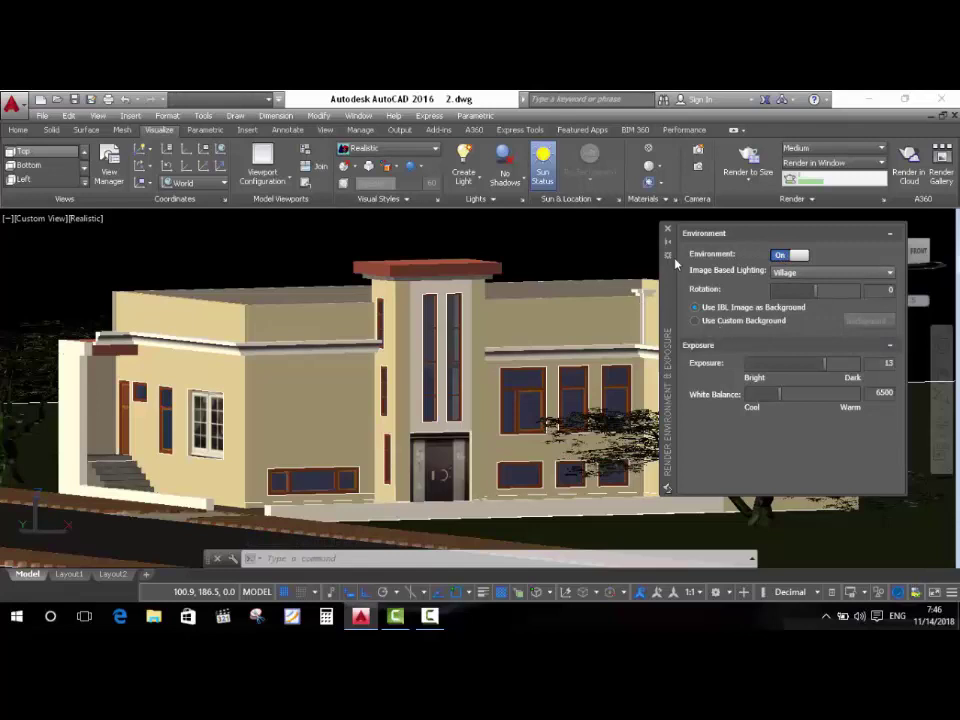
Switch to a custom background and set its type to Gradient.
{"action": "left_click", "coordinate": [724, 321]}
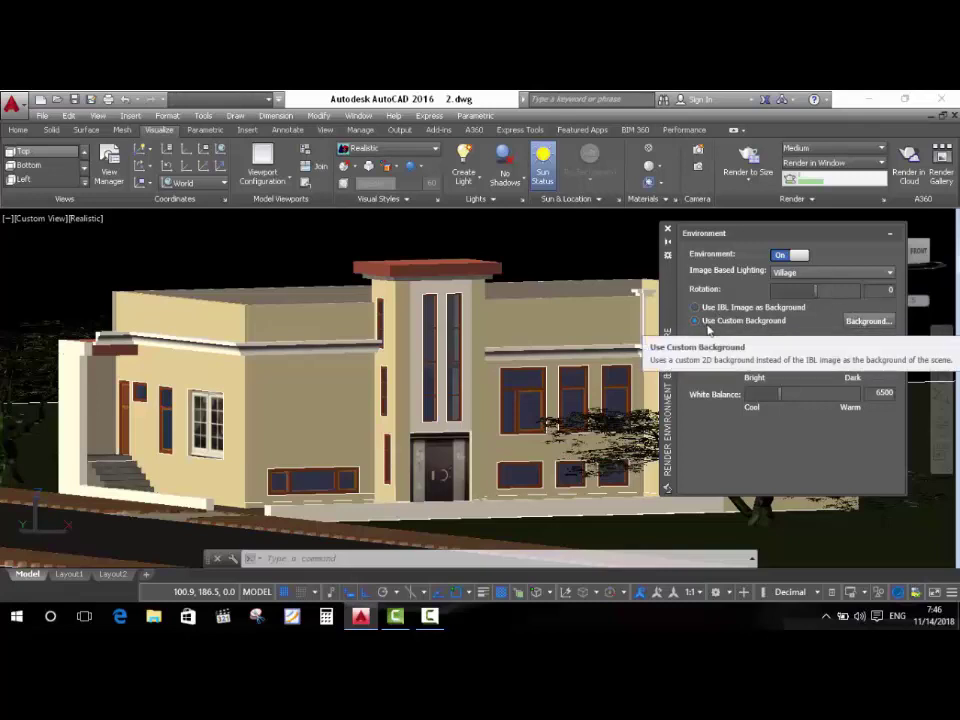
{"action": "left_click", "coordinate": [860, 322]}
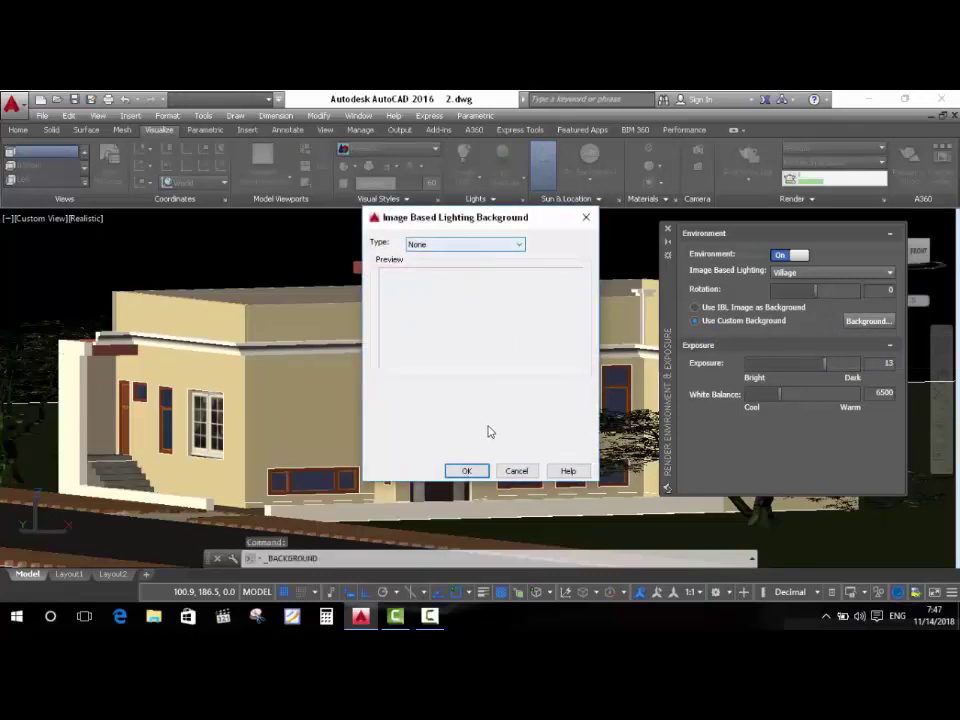
{"action": "left_click_drag", "start_coordinate": [418, 212], "coordinate": [367, 203]}
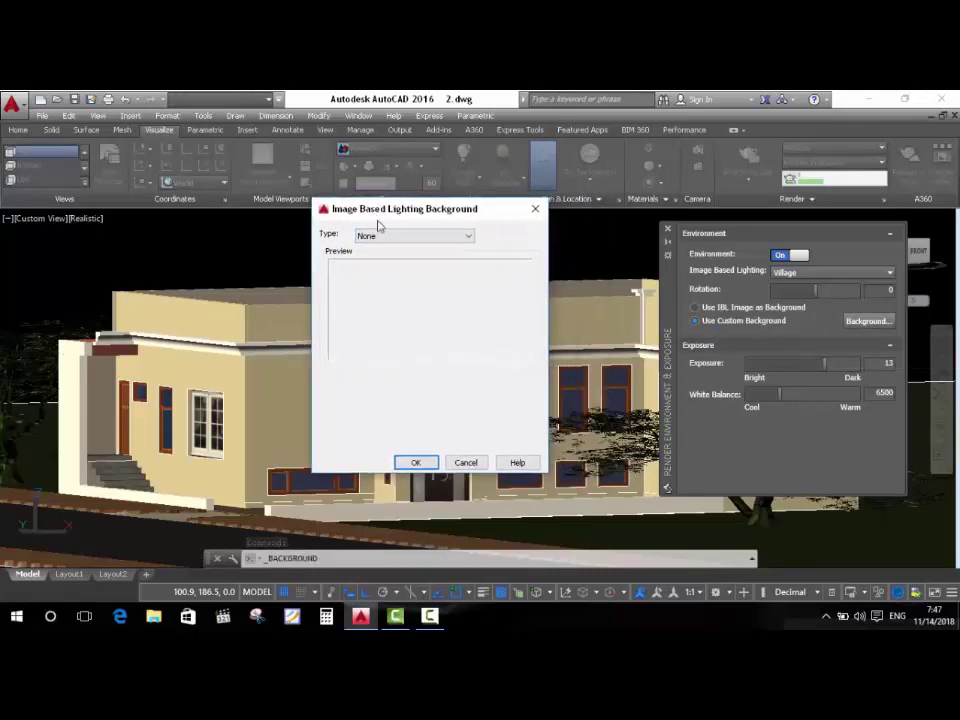
{"action": "left_click", "coordinate": [420, 236]}
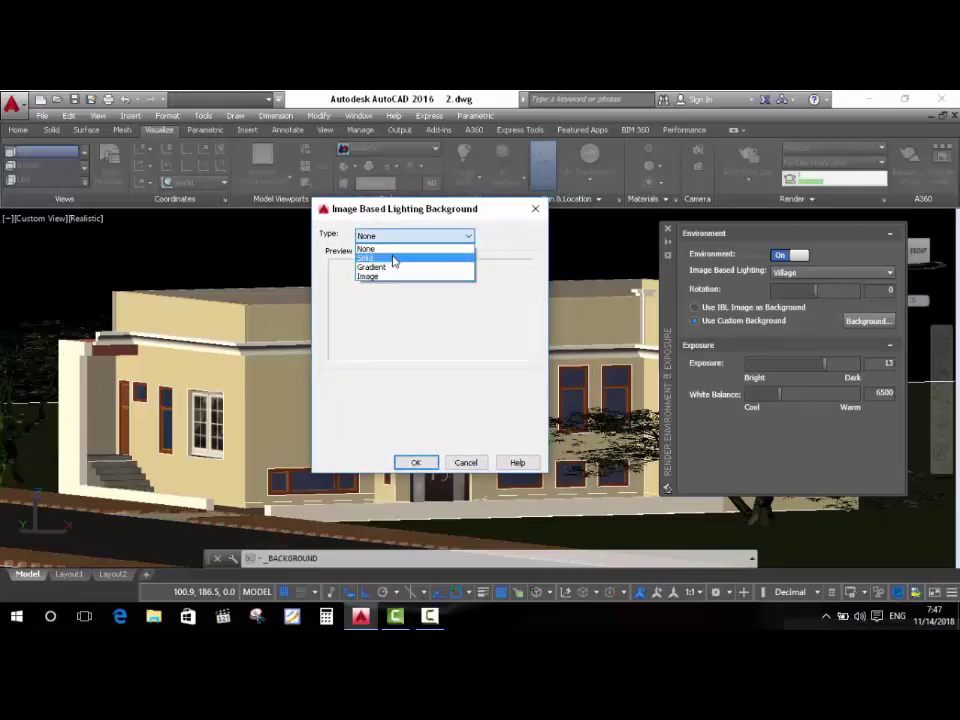
{"action": "left_click", "coordinate": [398, 267]}
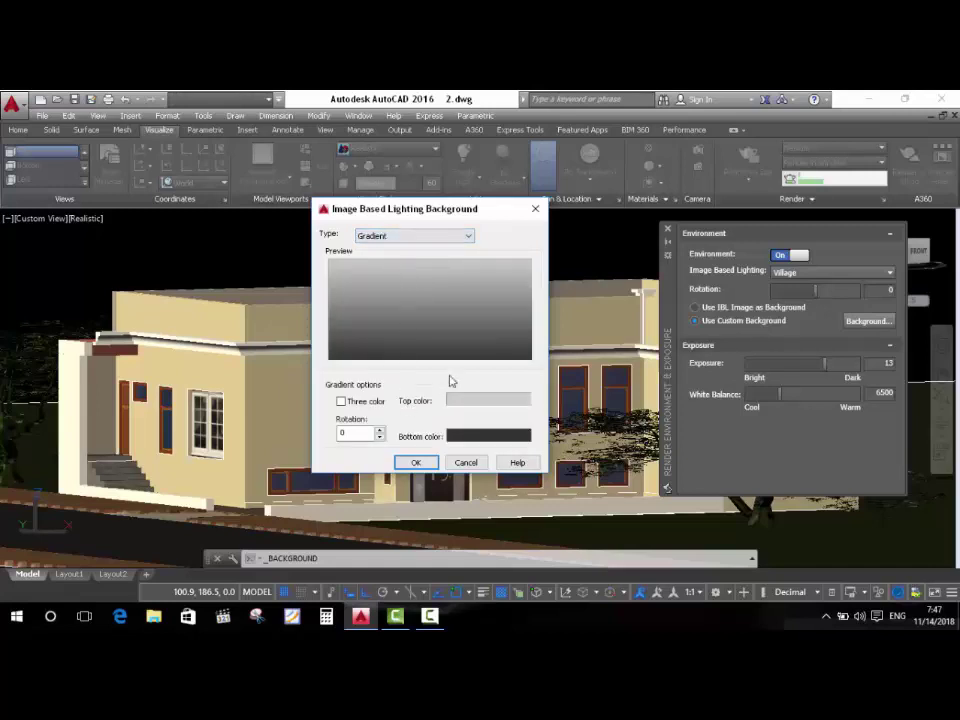
{"action": "left_click", "coordinate": [378, 242]}
{"action": "left_click", "coordinate": [380, 266]}
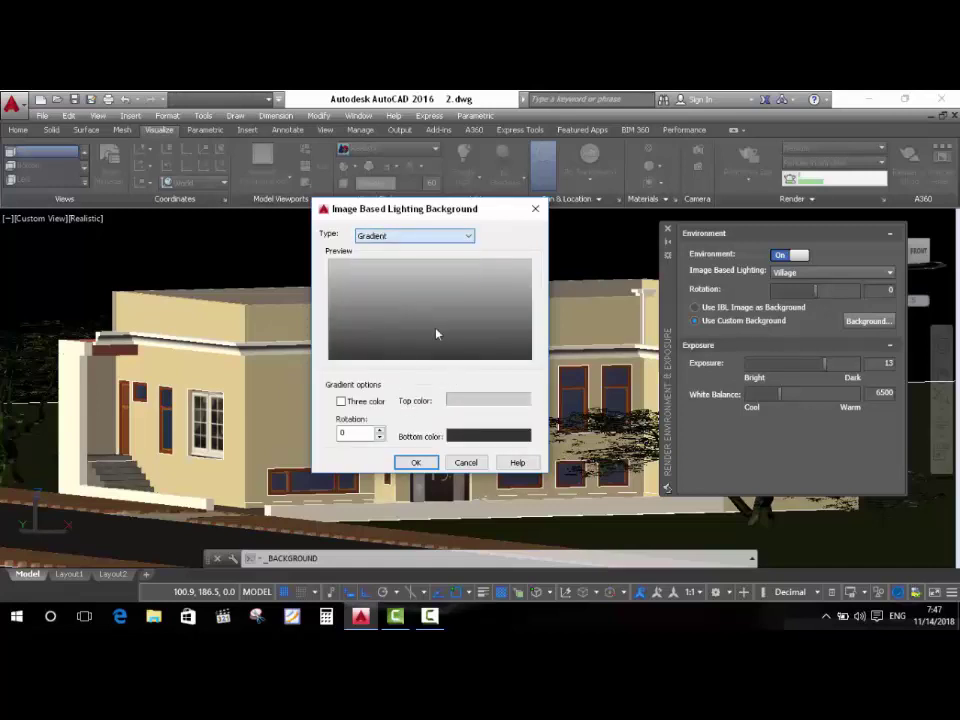
Set gradient top colour 176,232,218 and bottom colour 23,79,67, apply, and test-render.
{"action": "left_click", "coordinate": [466, 405]}
{"action": "left_click", "coordinate": [750, 270]}
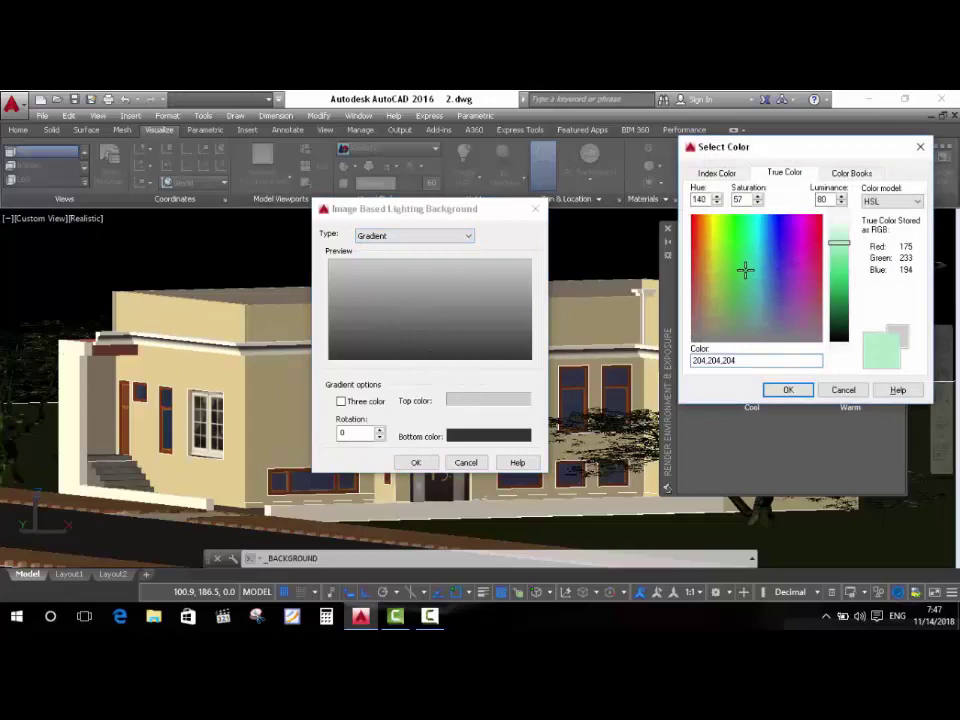
{"action": "left_click", "coordinate": [782, 390]}
{"action": "left_click", "coordinate": [455, 436]}
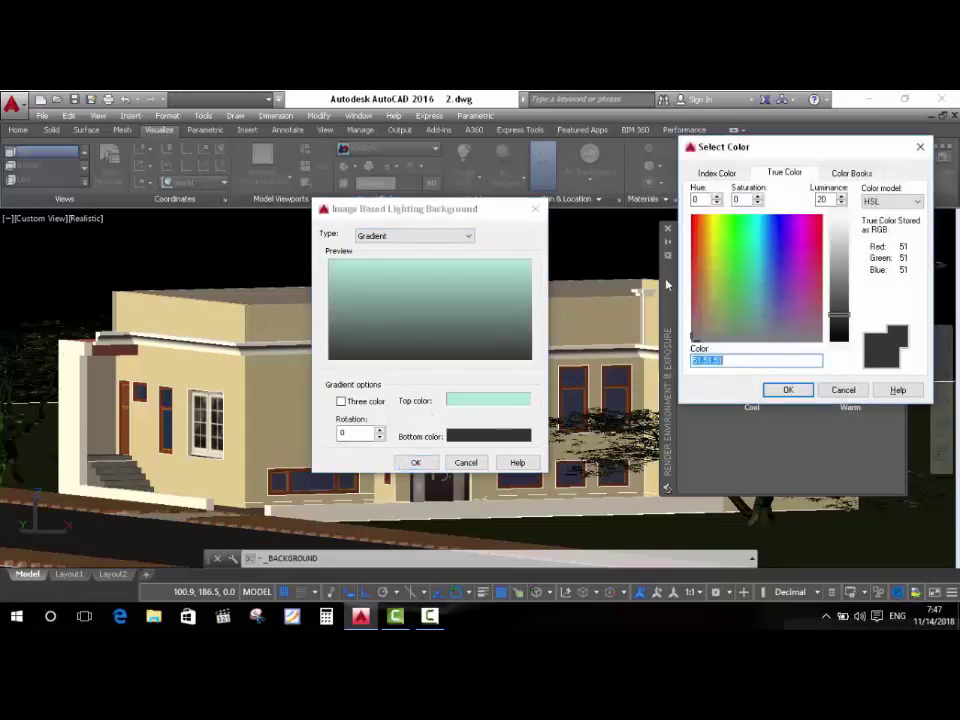
{"action": "left_click_drag", "start_coordinate": [754, 261], "coordinate": [751, 269]}
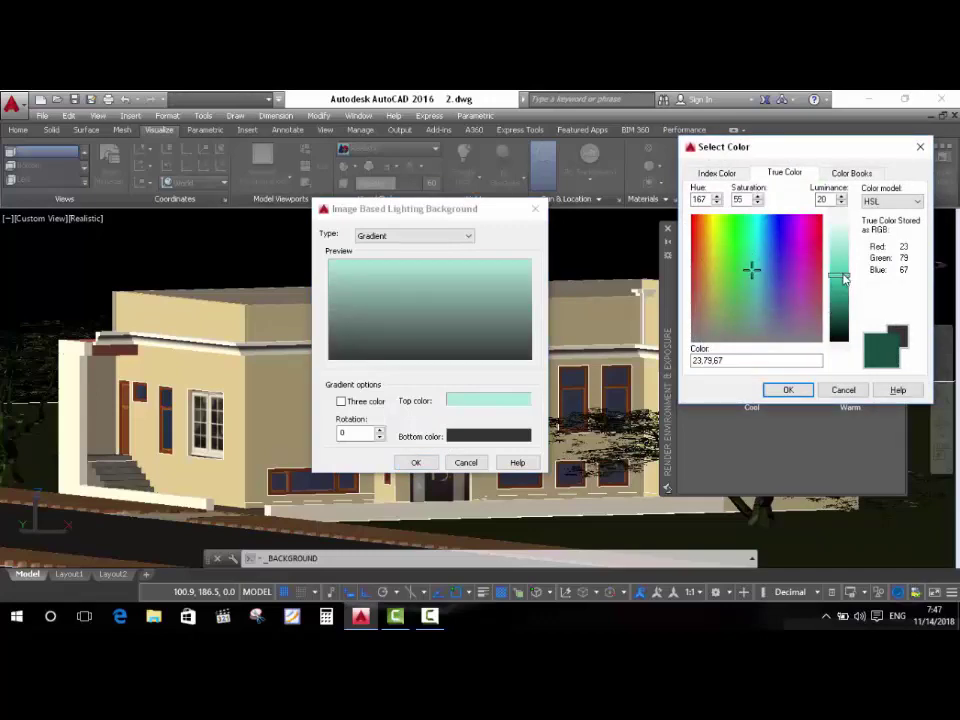
{"action": "left_click", "coordinate": [788, 390]}
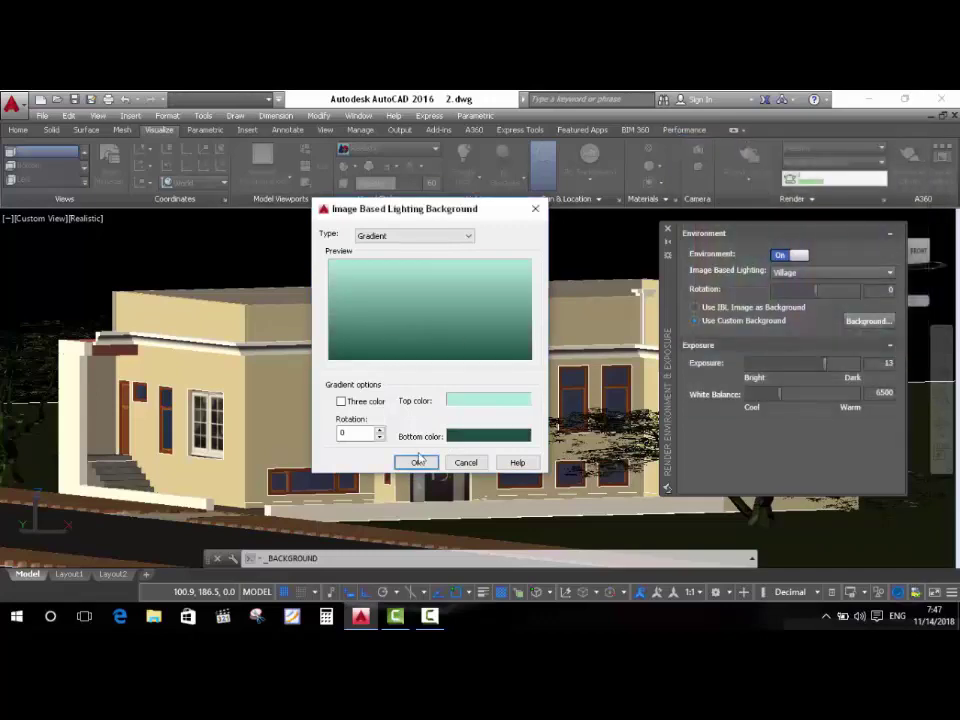
{"action": "left_click", "coordinate": [416, 462]}
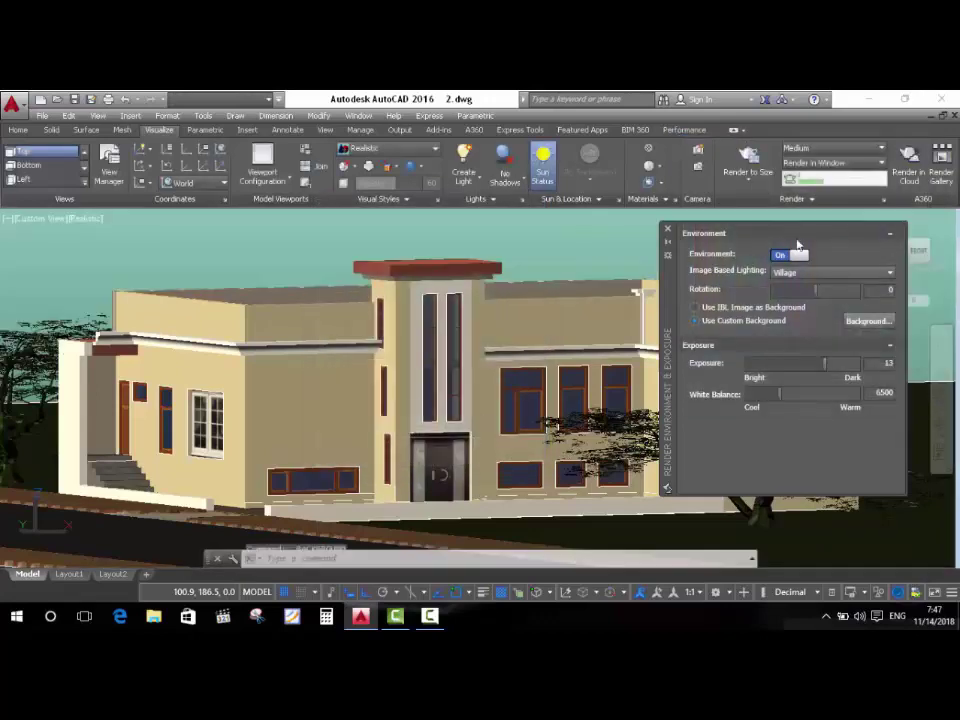
{"action": "left_click", "coordinate": [748, 158]}
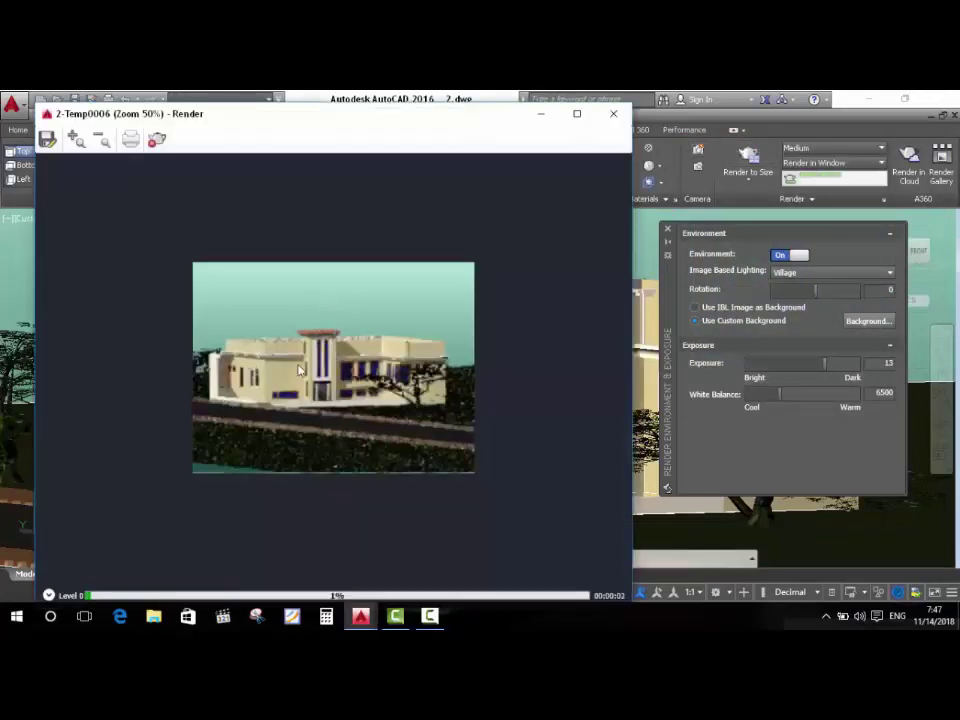
{"action": "left_click", "coordinate": [613, 115]}
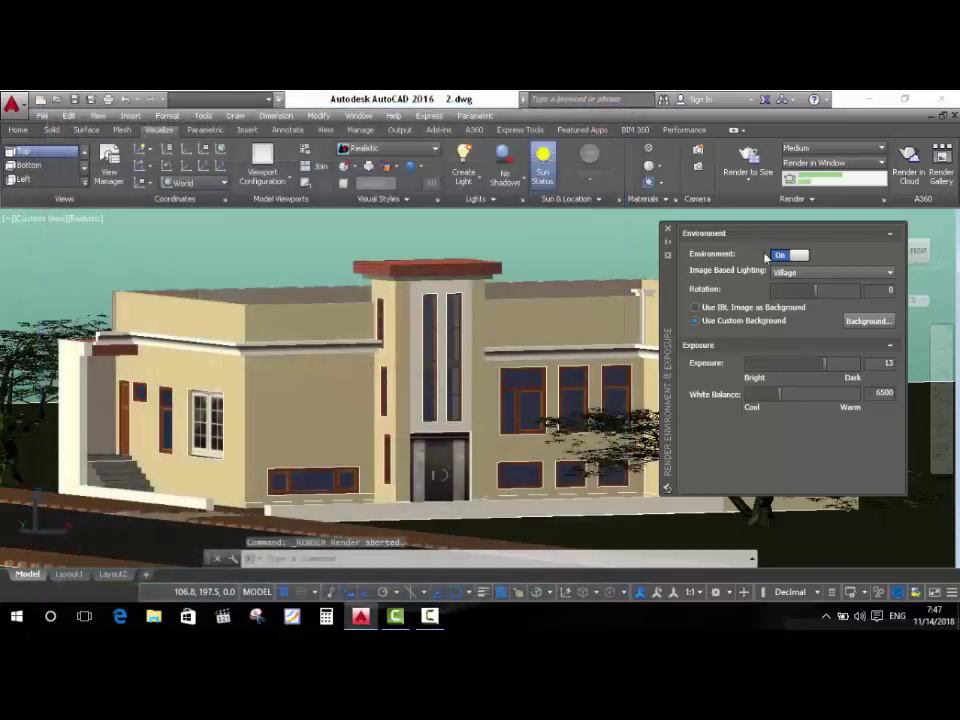
Change the background type to Image and browse for an image file.
{"action": "left_click", "coordinate": [868, 320]}
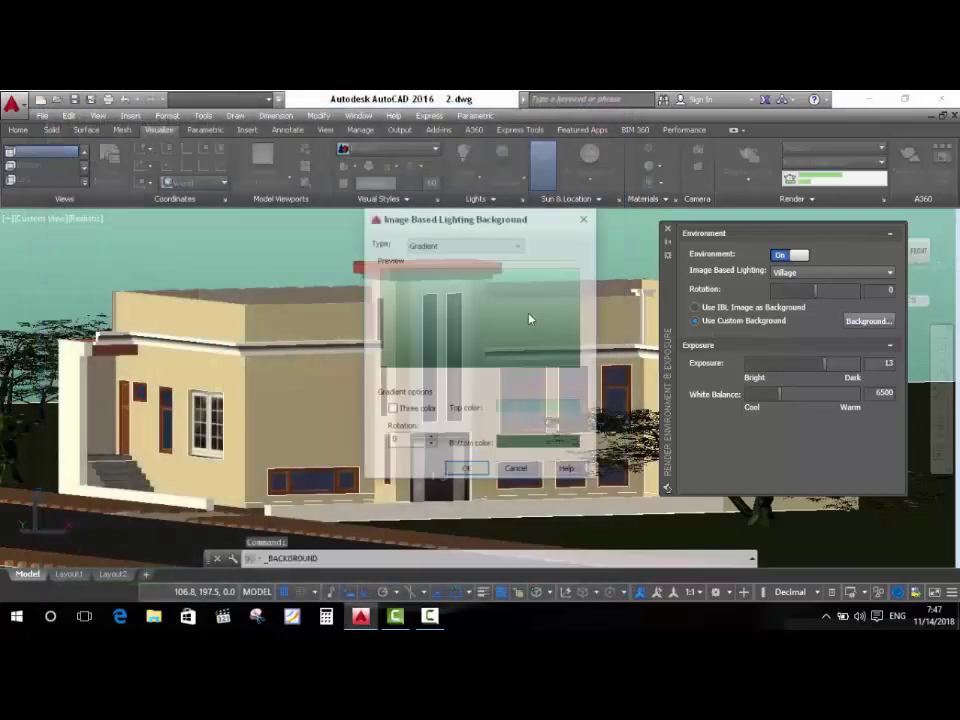
{"action": "left_click", "coordinate": [422, 244]}
{"action": "left_click", "coordinate": [420, 283]}
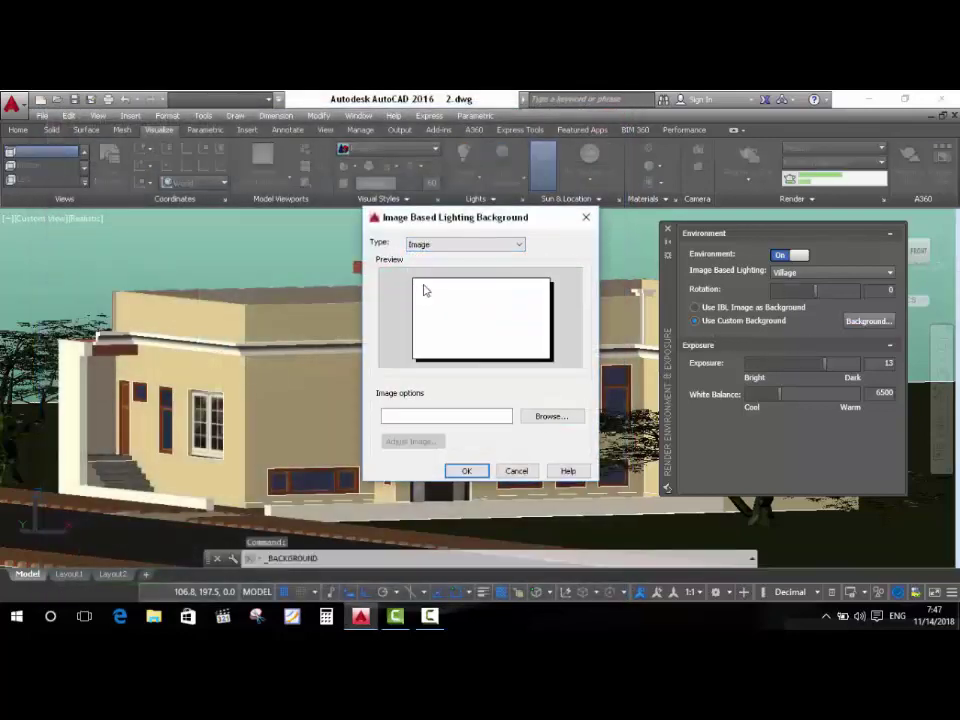
{"action": "left_click", "coordinate": [554, 419]}
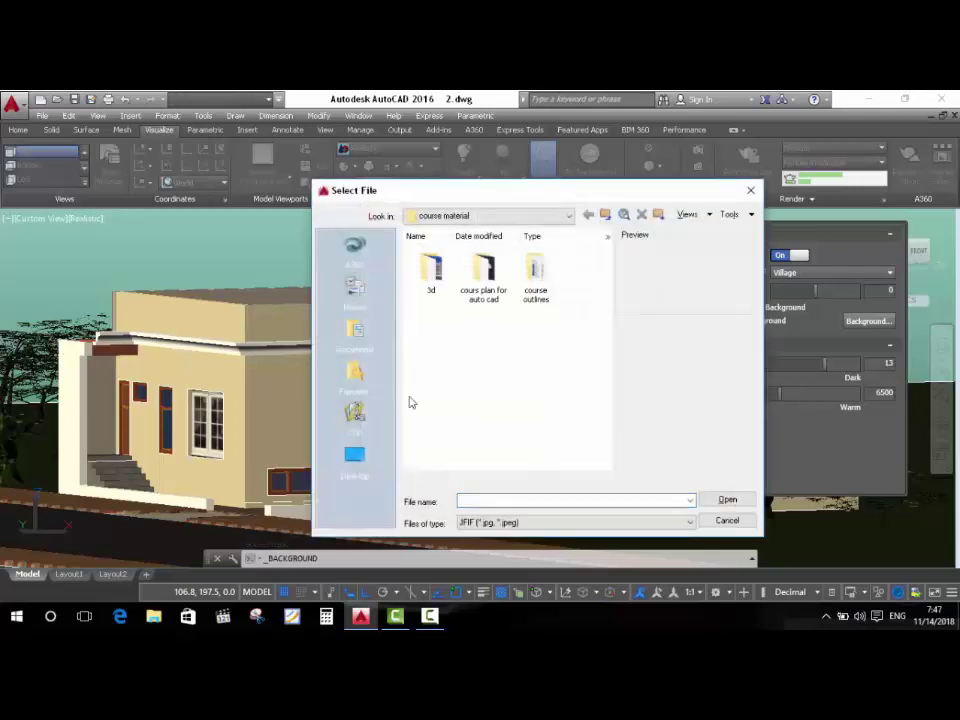
Load photoshop-background-hd-6.jpg from Documents > Zapya > Photo > New folder.
{"action": "left_click", "coordinate": [356, 328]}
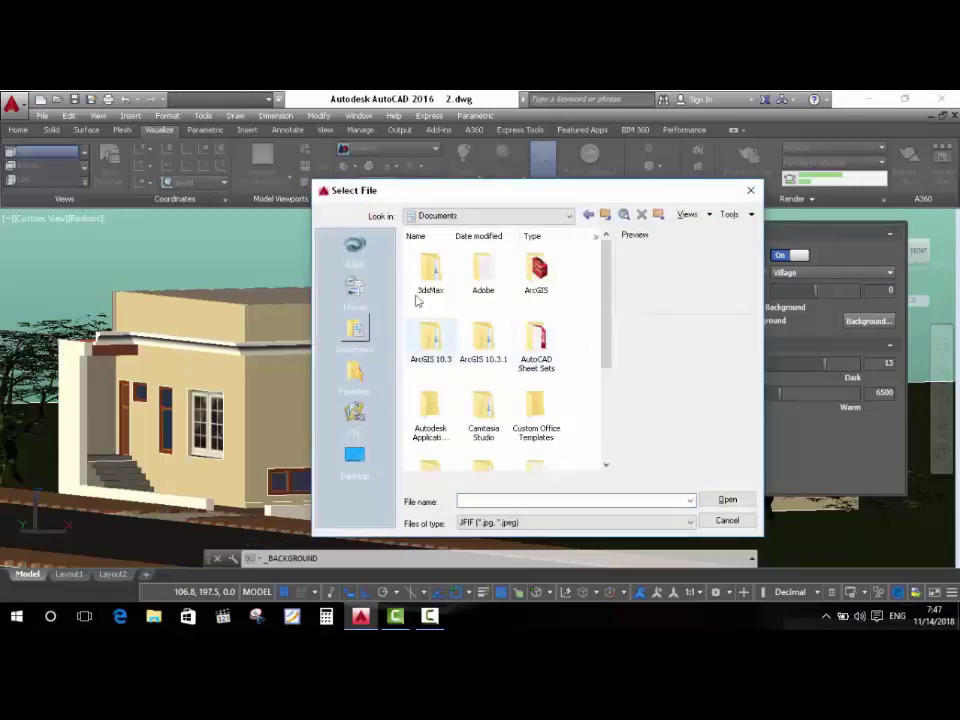
{"action": "scroll", "coordinate": [485, 377], "scroll_direction": "down", "scroll_amount": 3}
{"action": "double_click", "coordinate": [482, 440]}
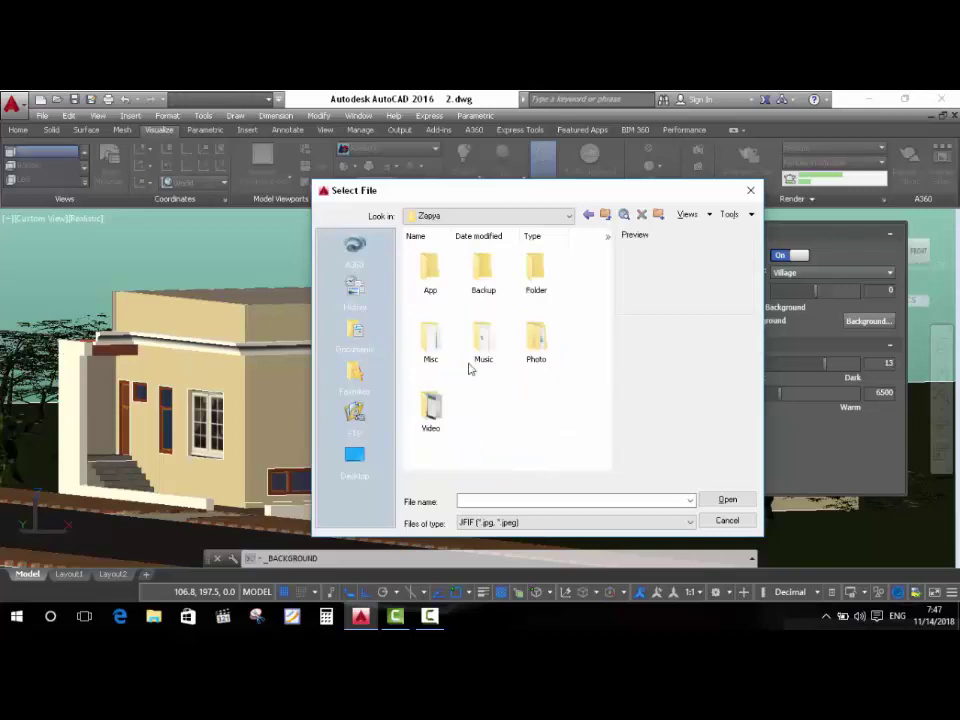
{"action": "double_click", "coordinate": [536, 340]}
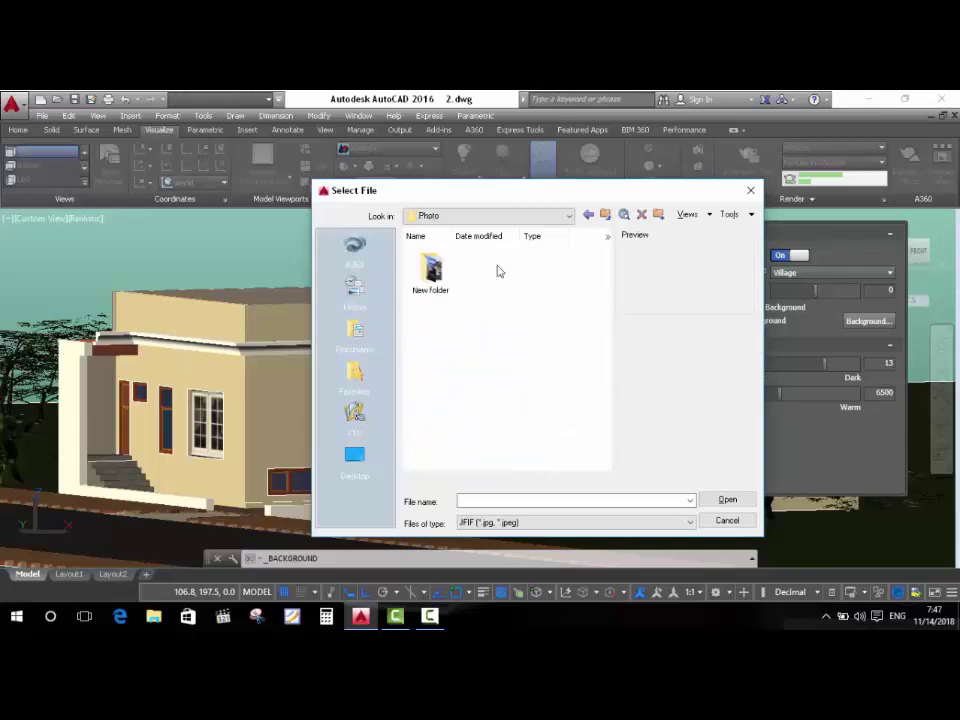
{"action": "double_click", "coordinate": [432, 272]}
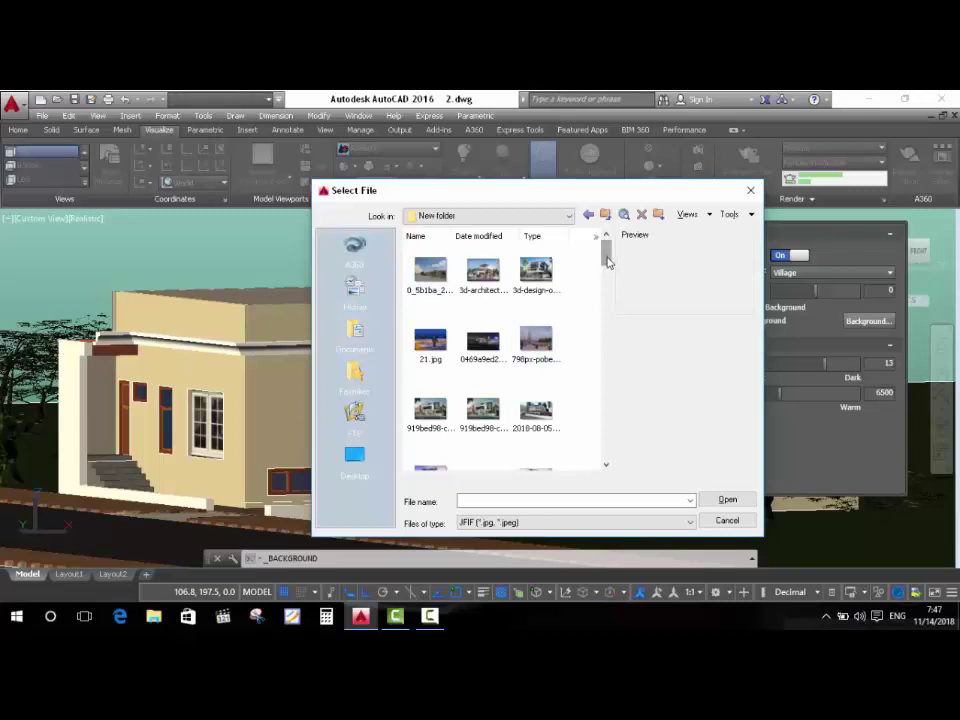
{"action": "left_click_drag", "start_coordinate": [604, 254], "coordinate": [595, 425]}
{"action": "scroll", "coordinate": [595, 425], "scroll_direction": "down", "scroll_amount": 2}
{"action": "scroll", "coordinate": [592, 430], "scroll_direction": "down", "scroll_amount": 1}
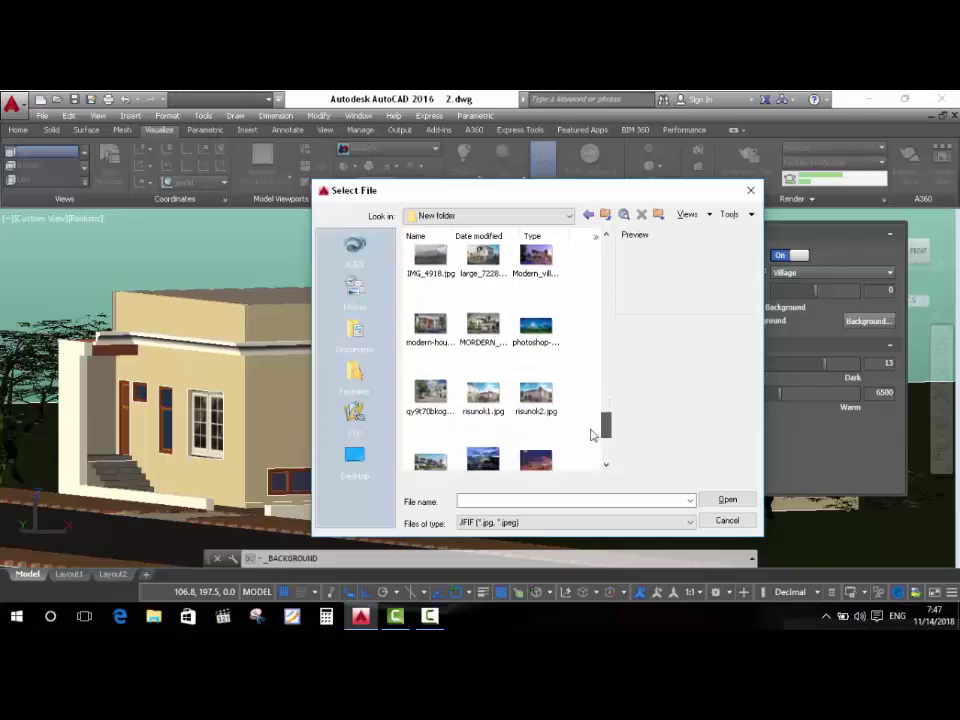
{"action": "left_click", "coordinate": [535, 326]}
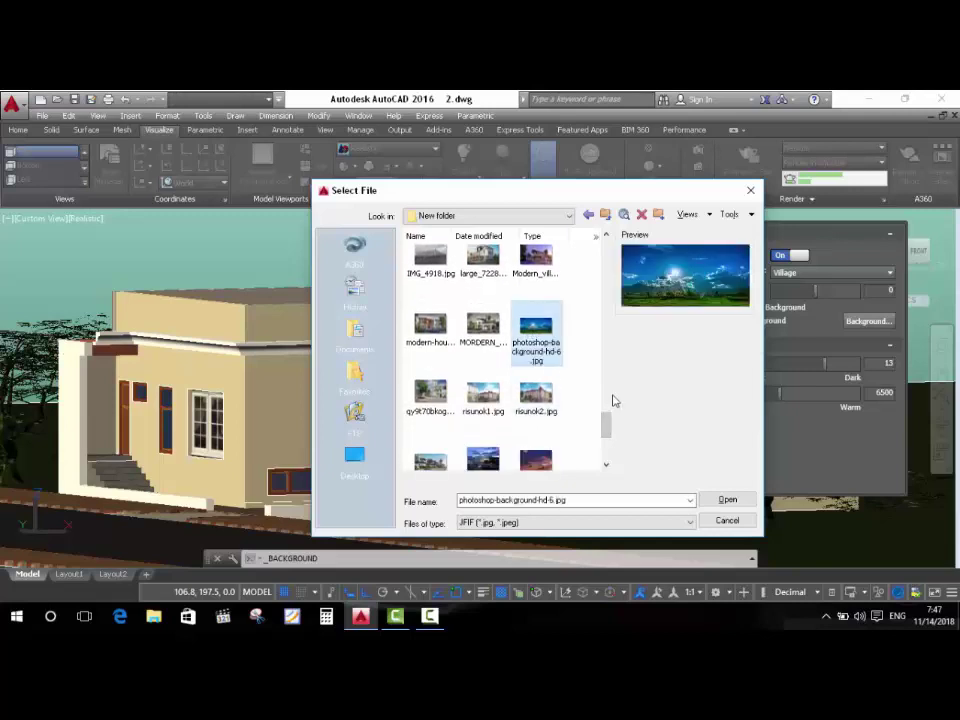
{"action": "left_click", "coordinate": [727, 500]}
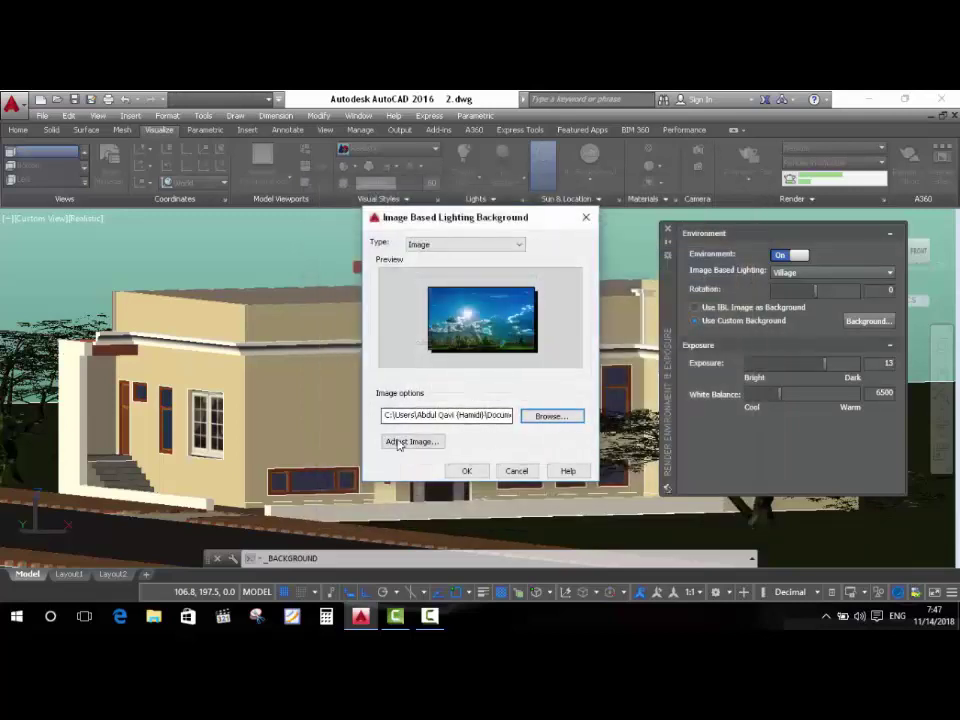
Experiment with the background image's offset and scale sliders.
{"action": "left_click", "coordinate": [407, 443]}
{"action": "left_click_drag", "start_coordinate": [593, 354], "coordinate": [596, 354]}
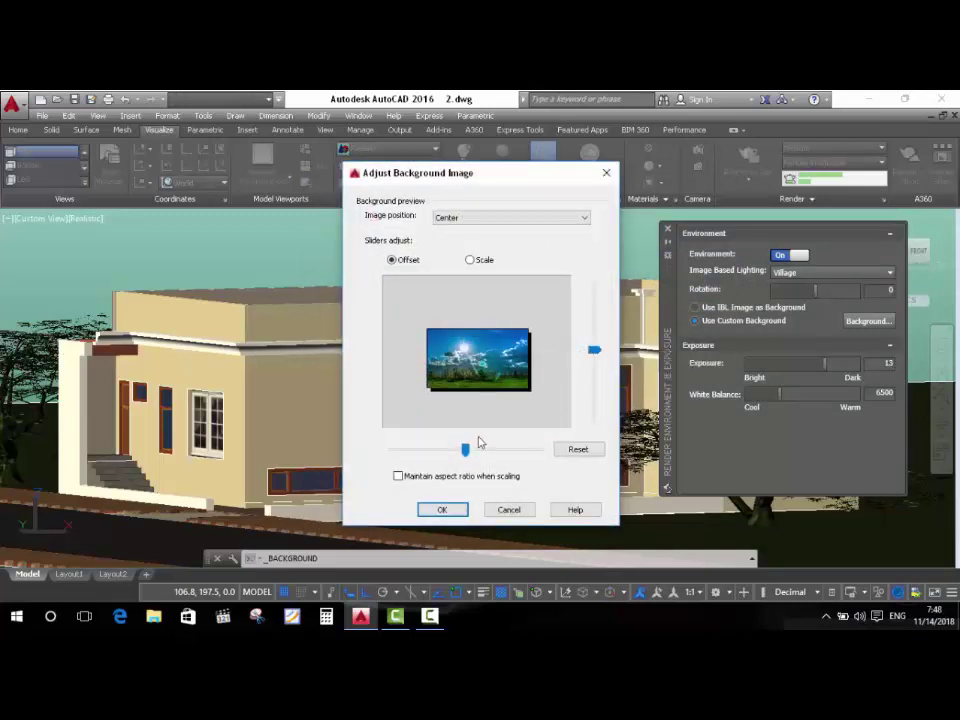
{"action": "mouse_move", "coordinate": [465, 450]}
{"action": "left_mouse_down"}
{"action": "mouse_move", "coordinate": [435, 450]}
{"action": "mouse_move", "coordinate": [468, 450]}
{"action": "left_mouse_up"}
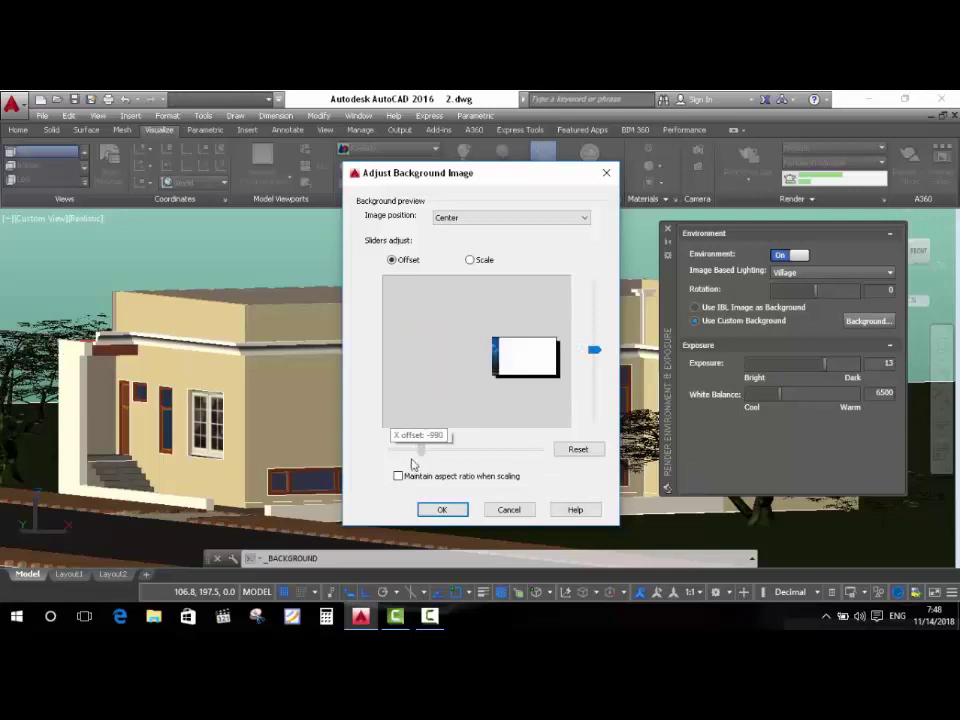
{"action": "left_click", "coordinate": [470, 259]}
{"action": "mouse_move", "coordinate": [596, 349]}
{"action": "left_mouse_down"}
{"action": "mouse_move", "coordinate": [603, 336]}
{"action": "mouse_move", "coordinate": [597, 343]}
{"action": "left_mouse_up"}
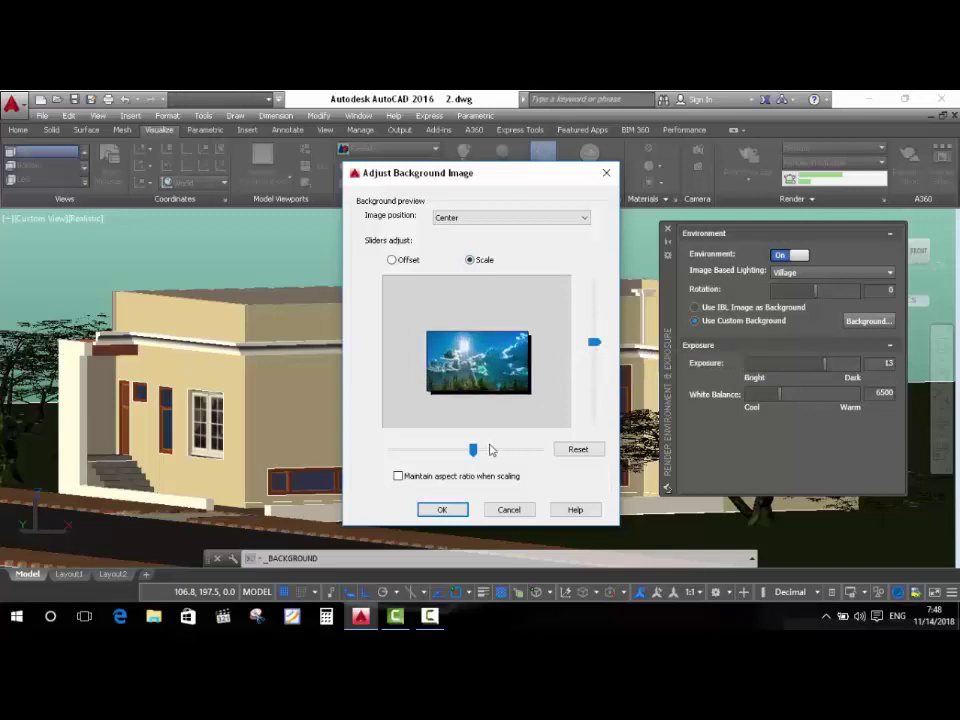
{"action": "left_click_drag", "start_coordinate": [474, 455], "coordinate": [458, 458]}
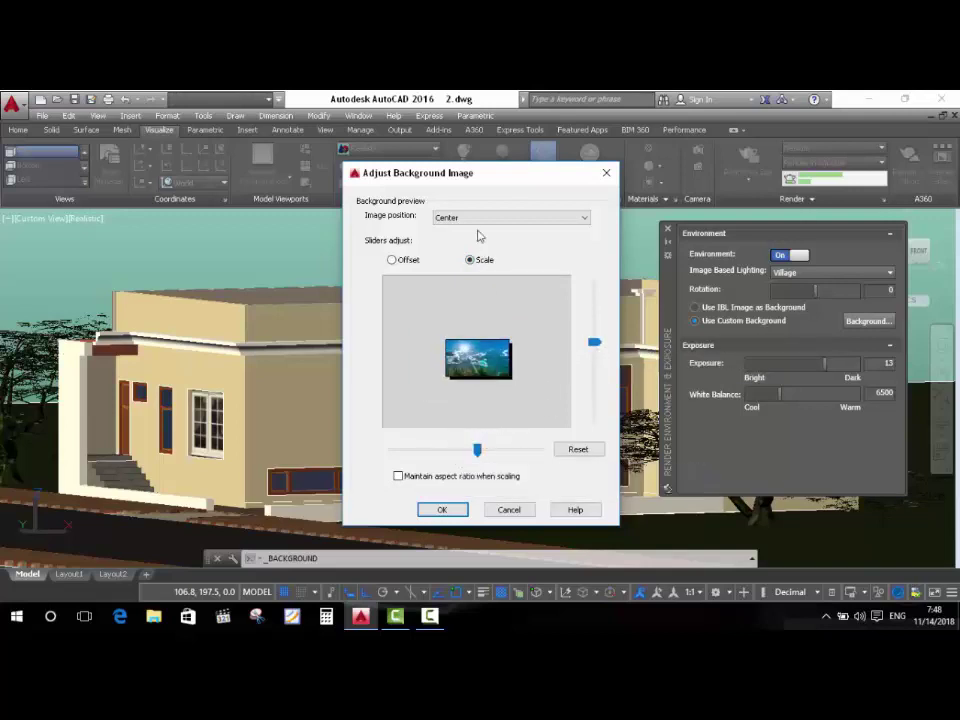
Try Tile, settle on Stretch image position, and apply the sky background.
{"action": "left_click", "coordinate": [480, 219]}
{"action": "left_click", "coordinate": [483, 239]}
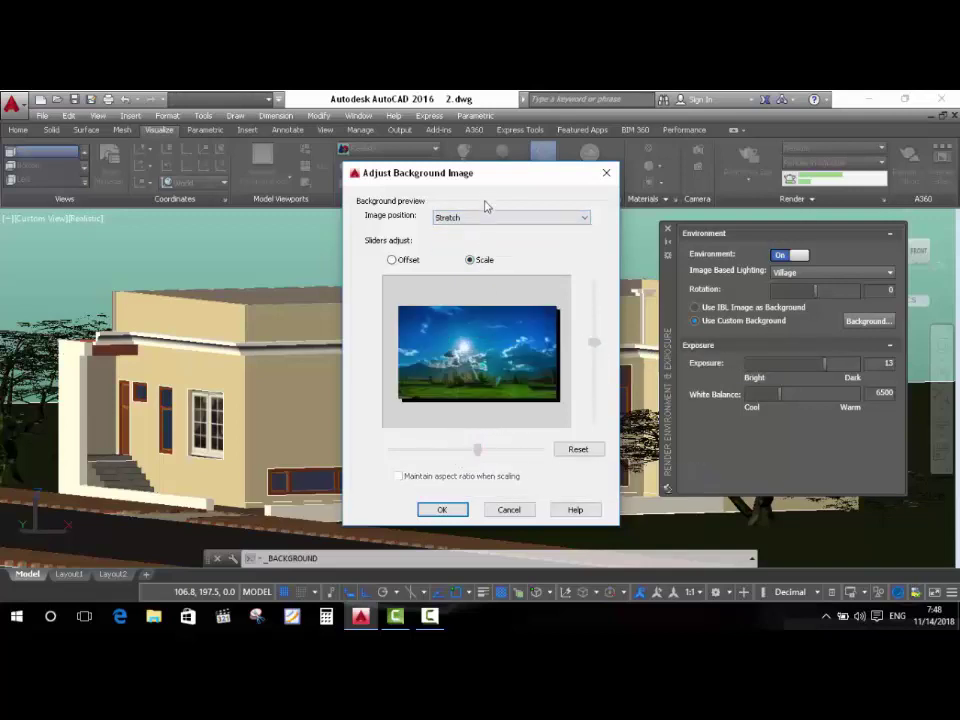
{"action": "left_click", "coordinate": [482, 218]}
{"action": "left_click", "coordinate": [474, 252]}
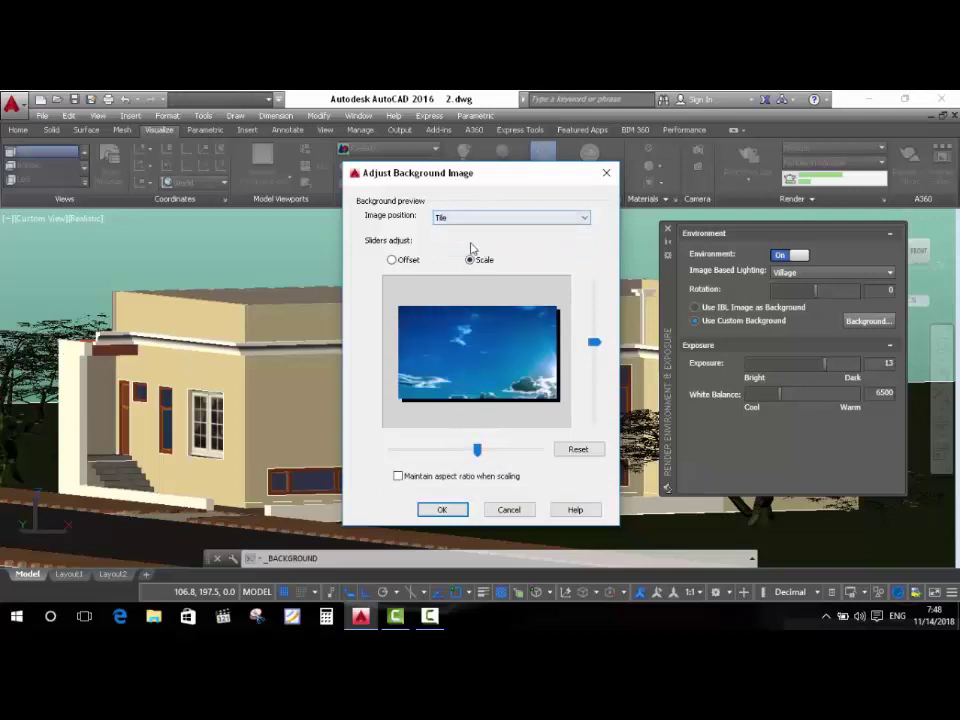
{"action": "mouse_move", "coordinate": [594, 342]}
{"action": "left_mouse_down"}
{"action": "mouse_move", "coordinate": [597, 332]}
{"action": "mouse_move", "coordinate": [600, 348]}
{"action": "left_mouse_up"}
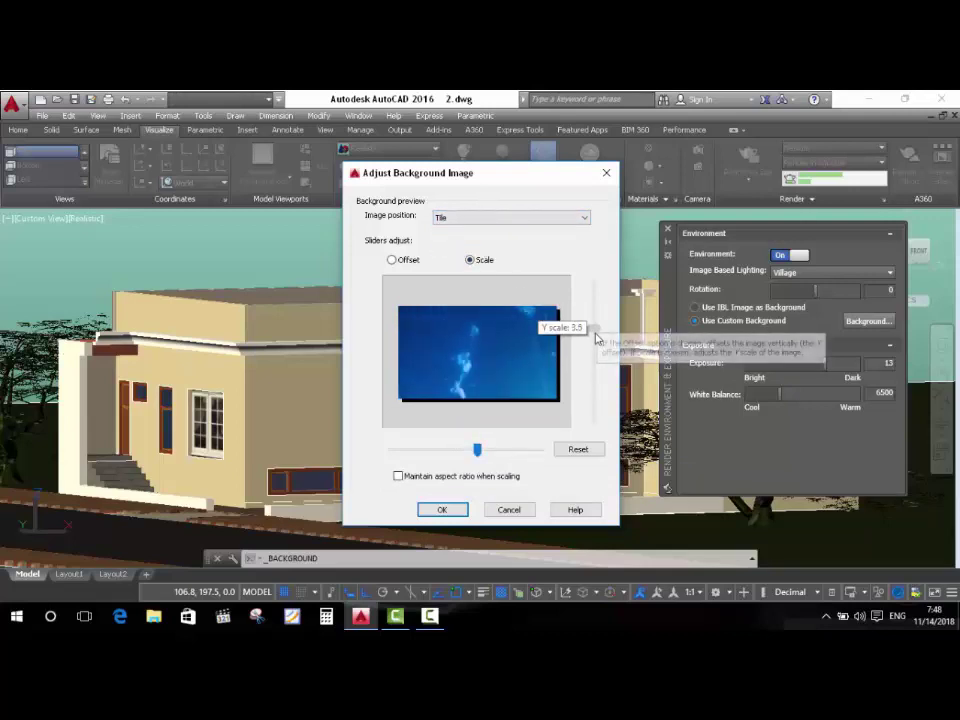
{"action": "left_click", "coordinate": [508, 218]}
{"action": "left_click", "coordinate": [491, 241]}
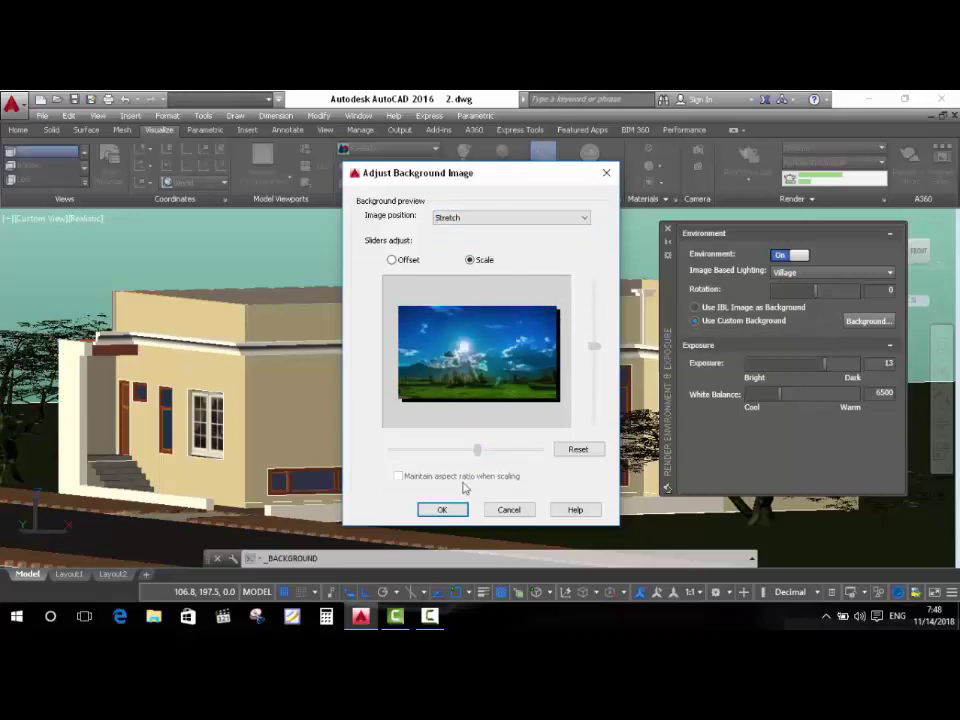
{"action": "left_click", "coordinate": [441, 509]}
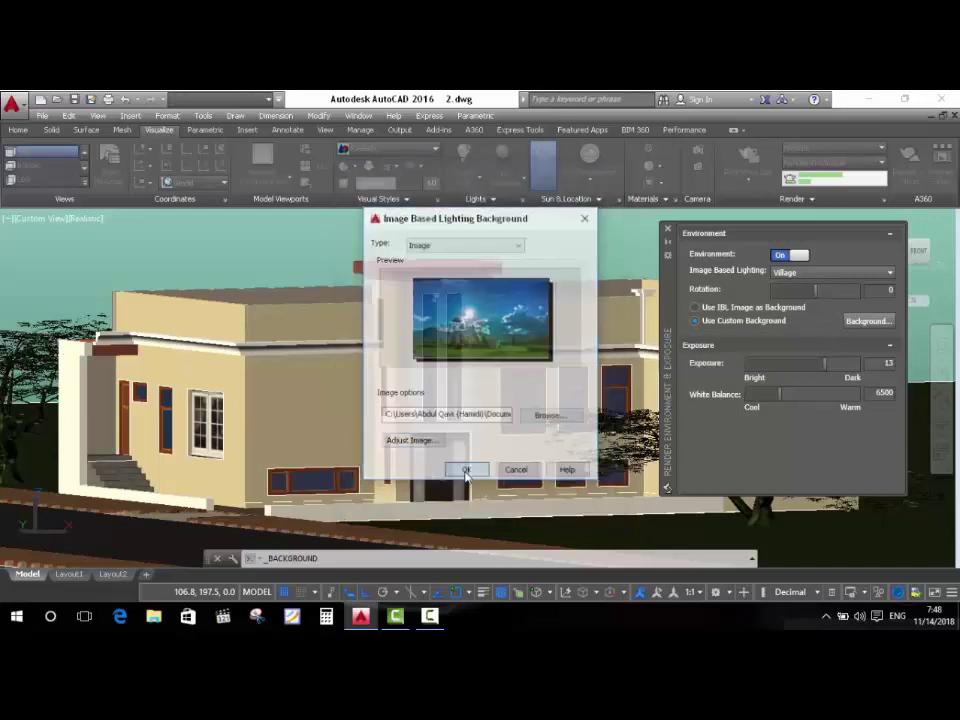
{"action": "left_click", "coordinate": [466, 471]}
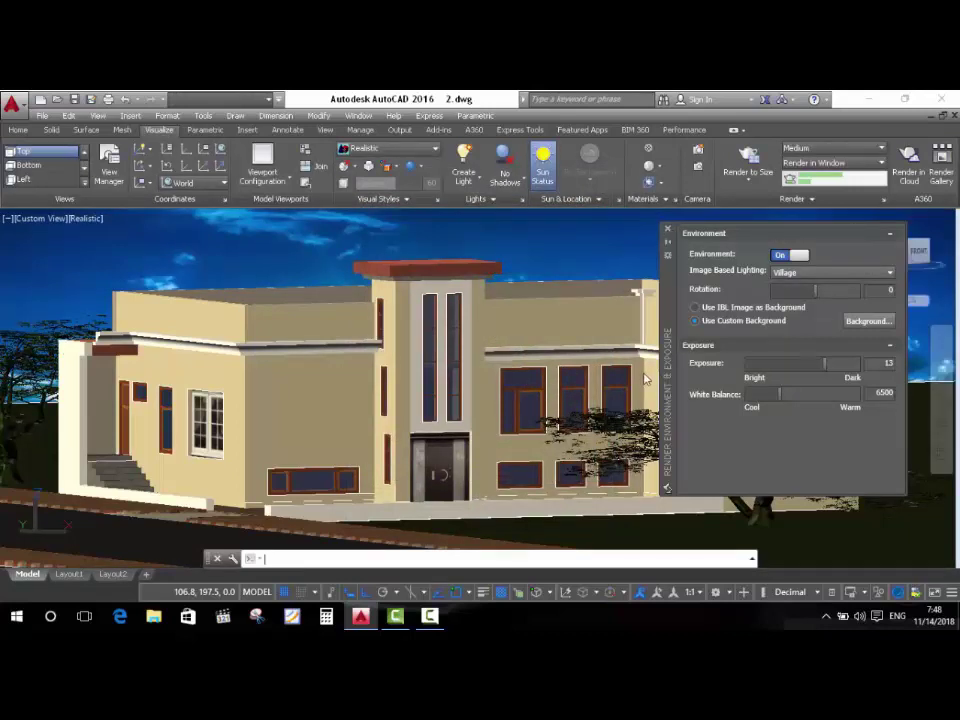
Close Environment & Exposure, set the render preset to High and output size to 1280x1024.
{"action": "left_click", "coordinate": [668, 231]}
{"action": "left_click", "coordinate": [665, 228]}
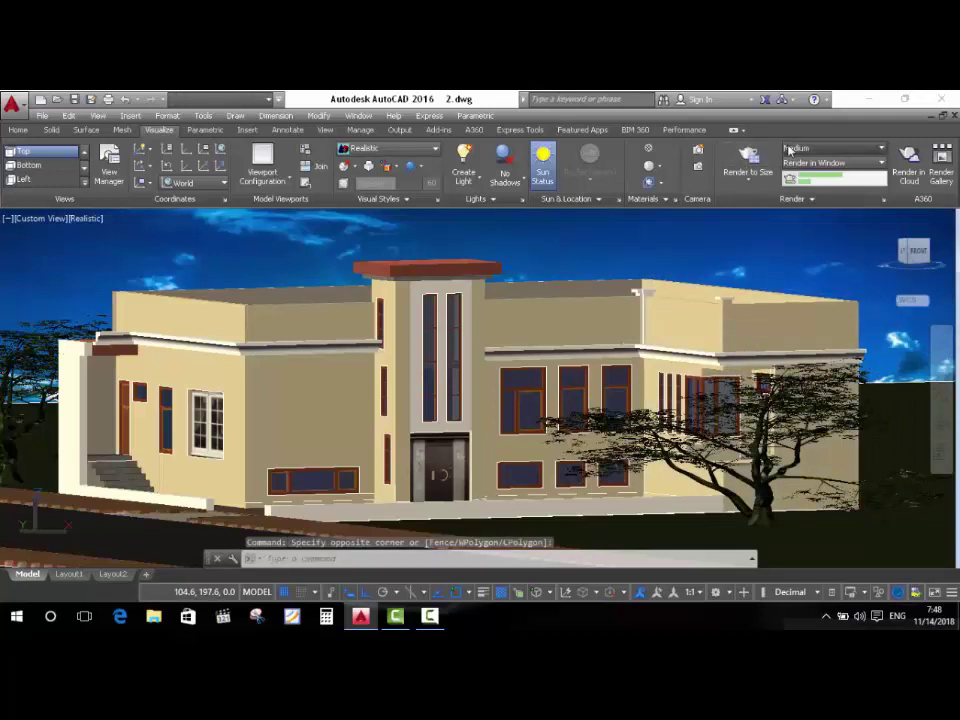
{"action": "left_click", "coordinate": [835, 148]}
{"action": "left_click", "coordinate": [810, 178]}
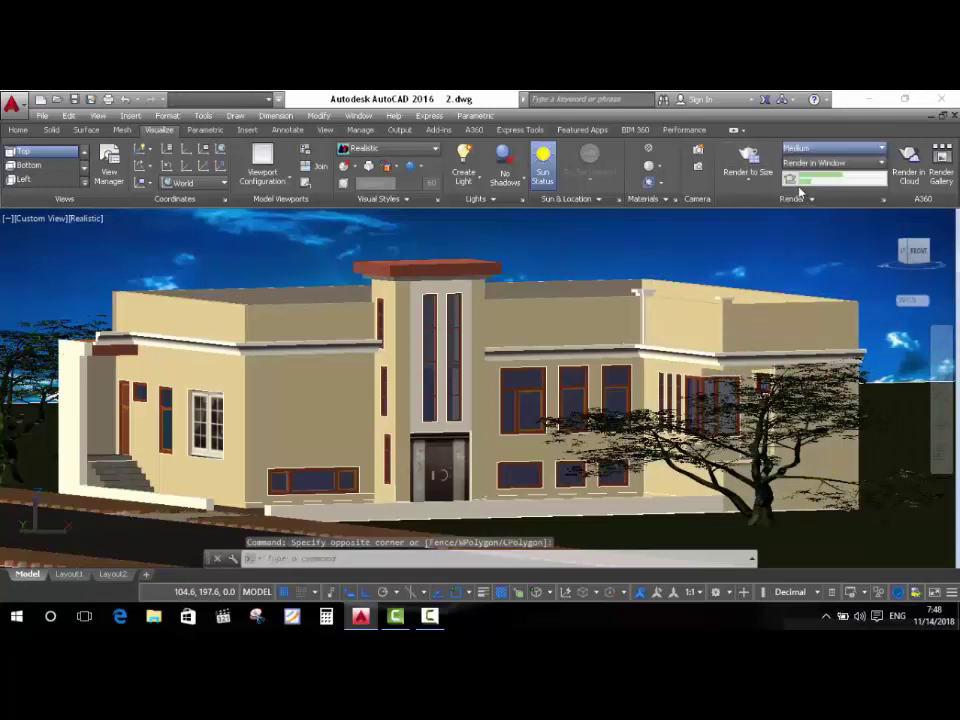
{"action": "left_click", "coordinate": [746, 180]}
{"action": "left_click", "coordinate": [757, 257]}
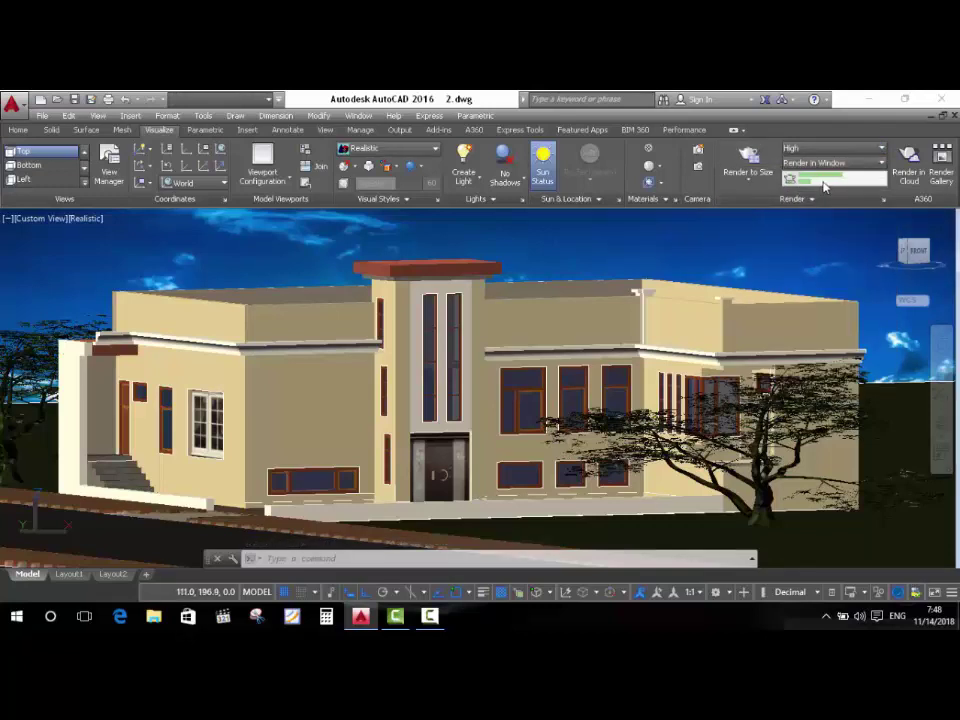
{"action": "left_click", "coordinate": [750, 163]}
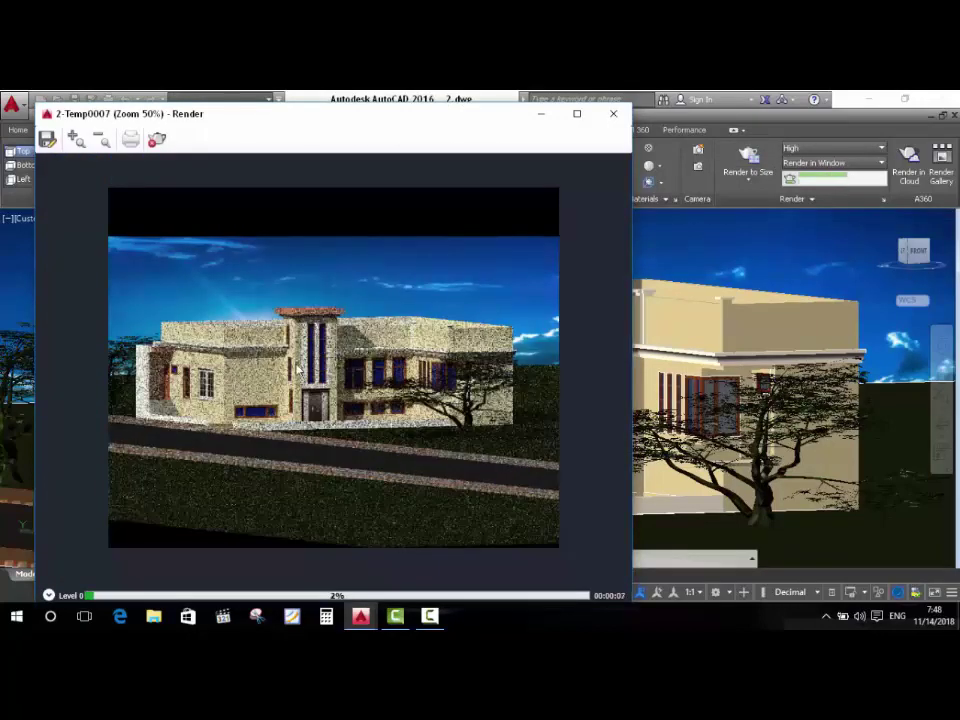
{"action": "scroll", "coordinate": [367, 370], "scroll_direction": "down", "scroll_amount": 1}
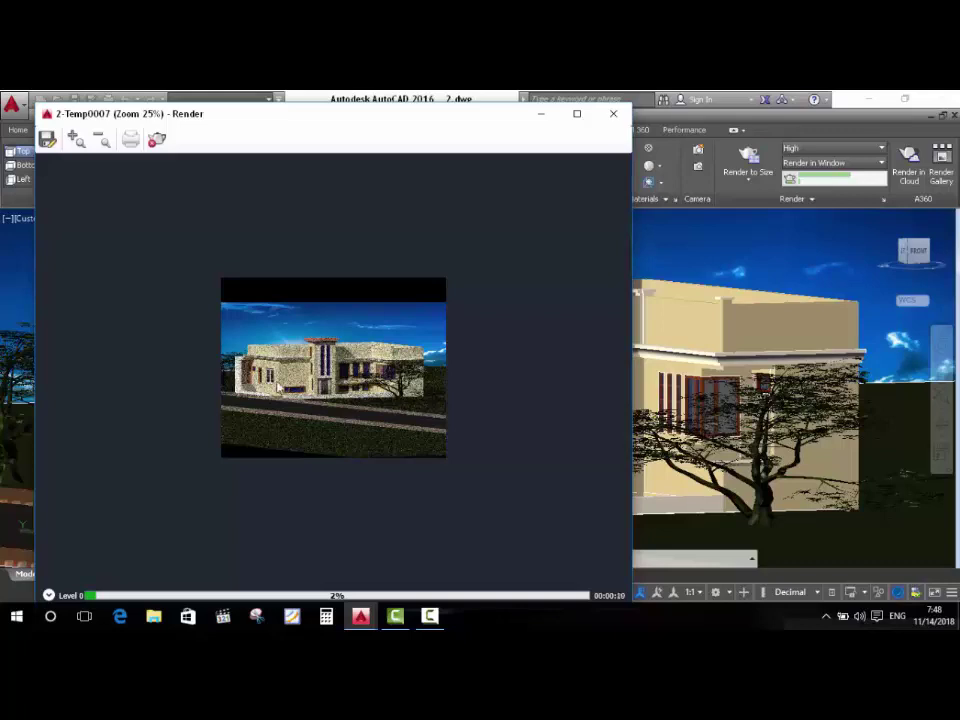
{"action": "scroll", "coordinate": [290, 380], "scroll_direction": "up", "scroll_amount": 2}
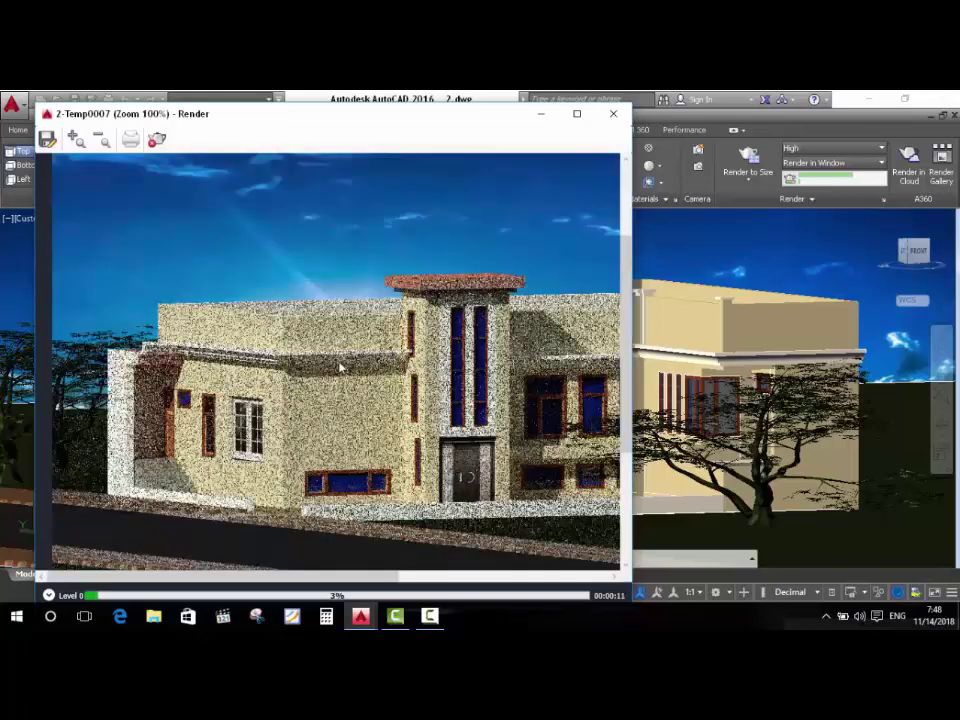
{"action": "scroll", "coordinate": [341, 366], "scroll_direction": "down", "scroll_amount": 1}
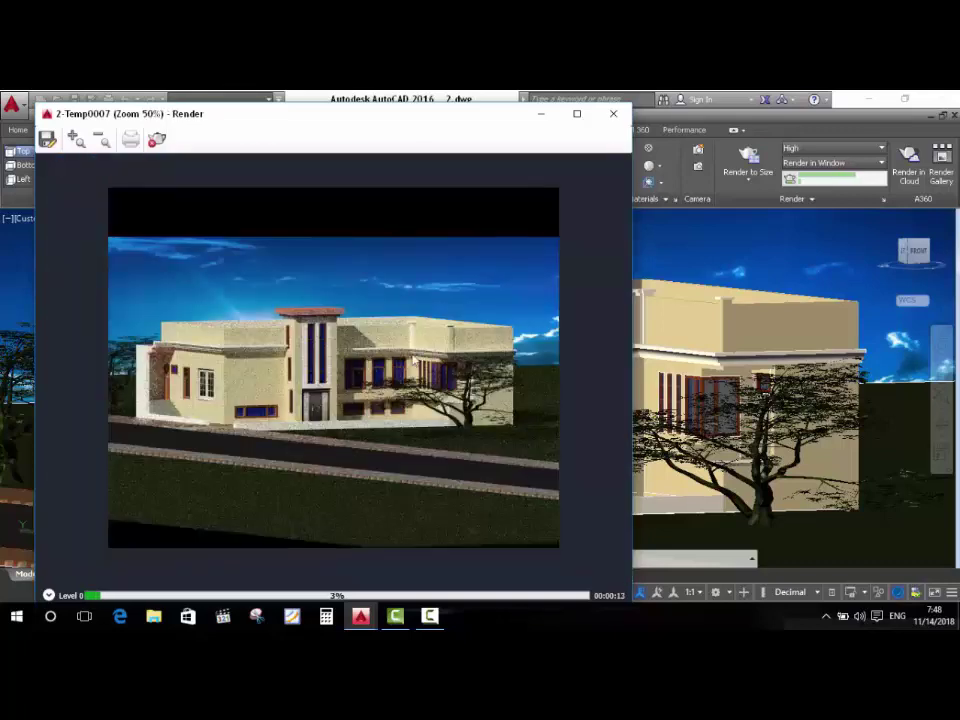
{"action": "scroll", "coordinate": [332, 291], "scroll_direction": "down", "scroll_amount": 1}
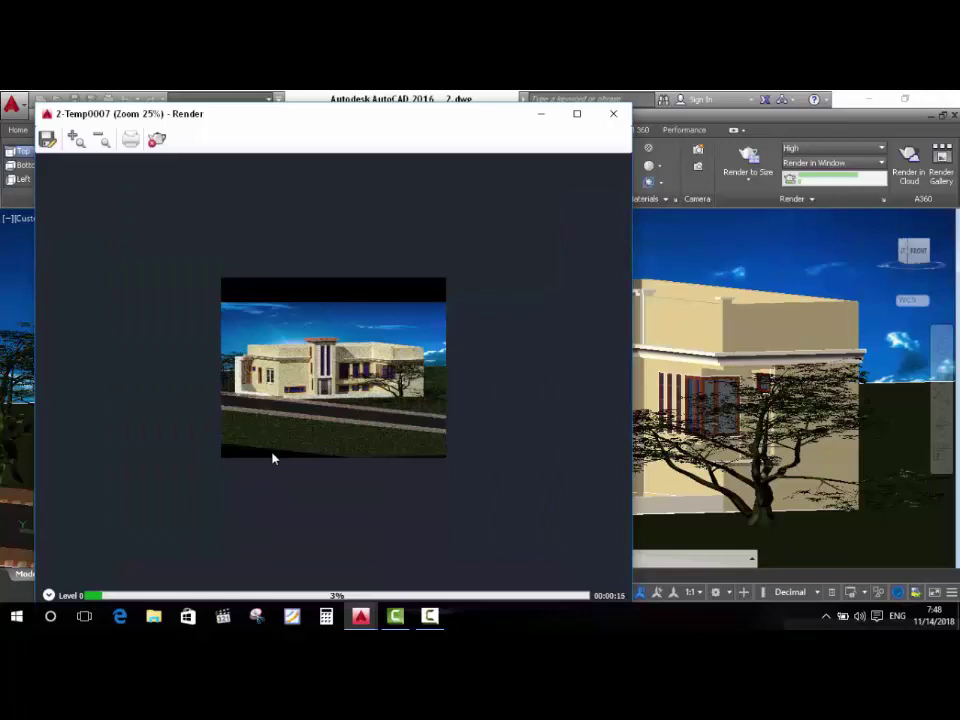
{"action": "scroll", "coordinate": [308, 335], "scroll_direction": "up", "scroll_amount": 1}
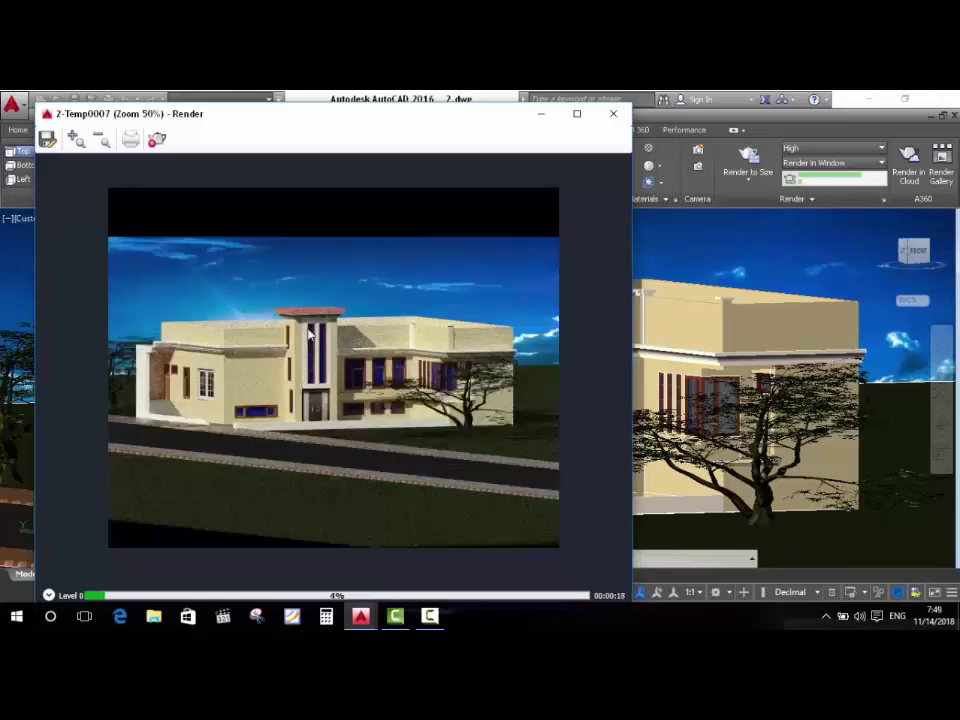
{"action": "scroll", "coordinate": [300, 372], "scroll_direction": "up", "scroll_amount": 1}
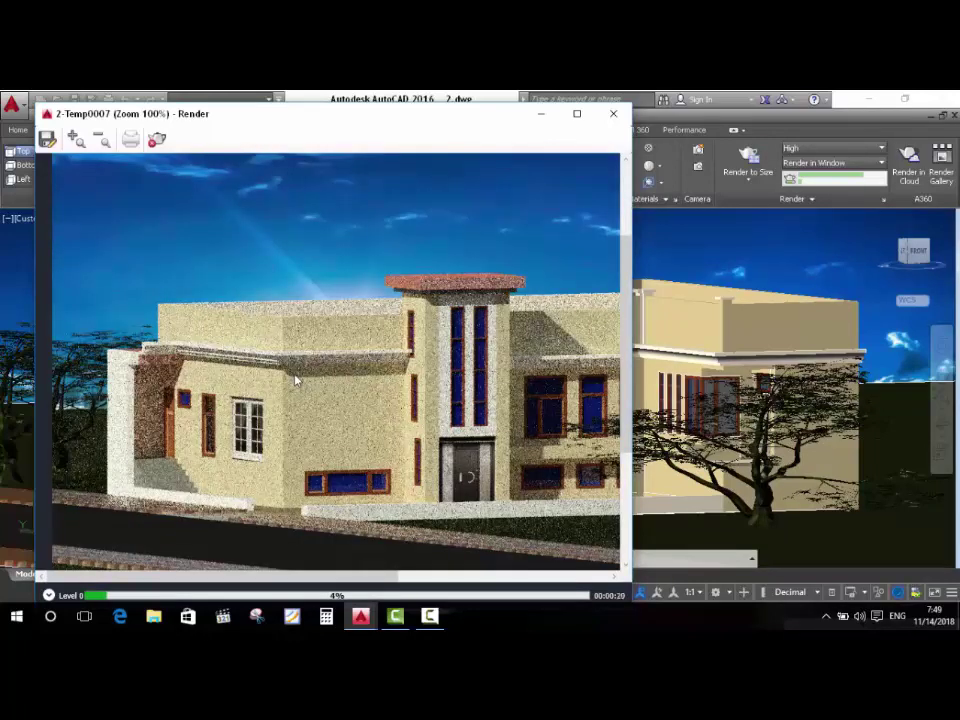
{"action": "scroll", "coordinate": [298, 376], "scroll_direction": "down", "scroll_amount": 1}
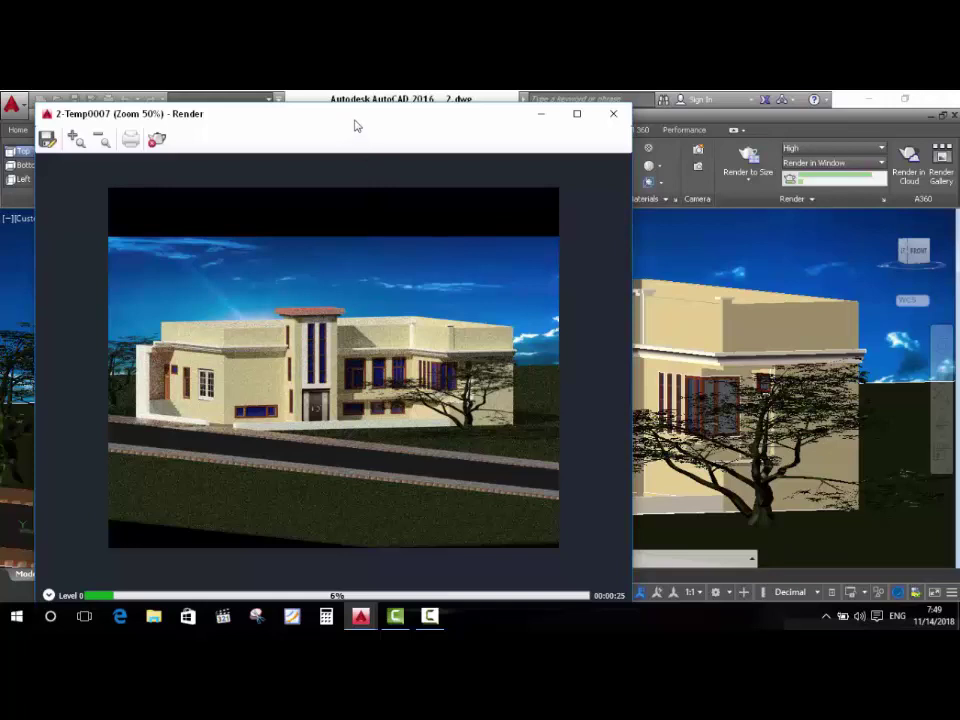
{"action": "left_click_drag", "start_coordinate": [356, 118], "coordinate": [407, 106]}
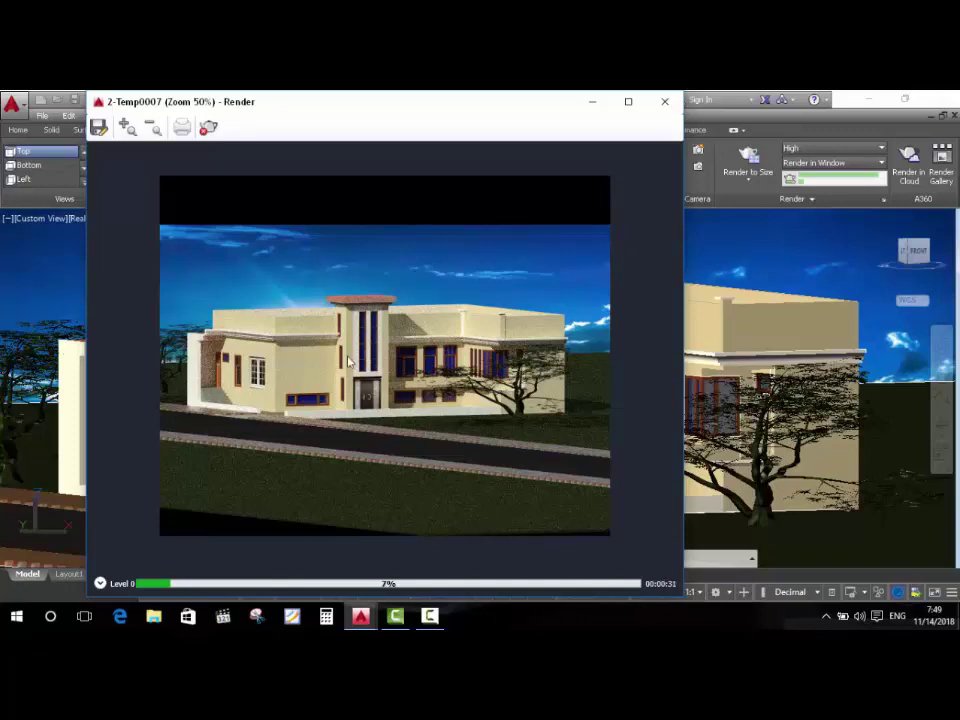
{"action": "scroll", "coordinate": [354, 449], "scroll_direction": "up", "scroll_amount": 1}
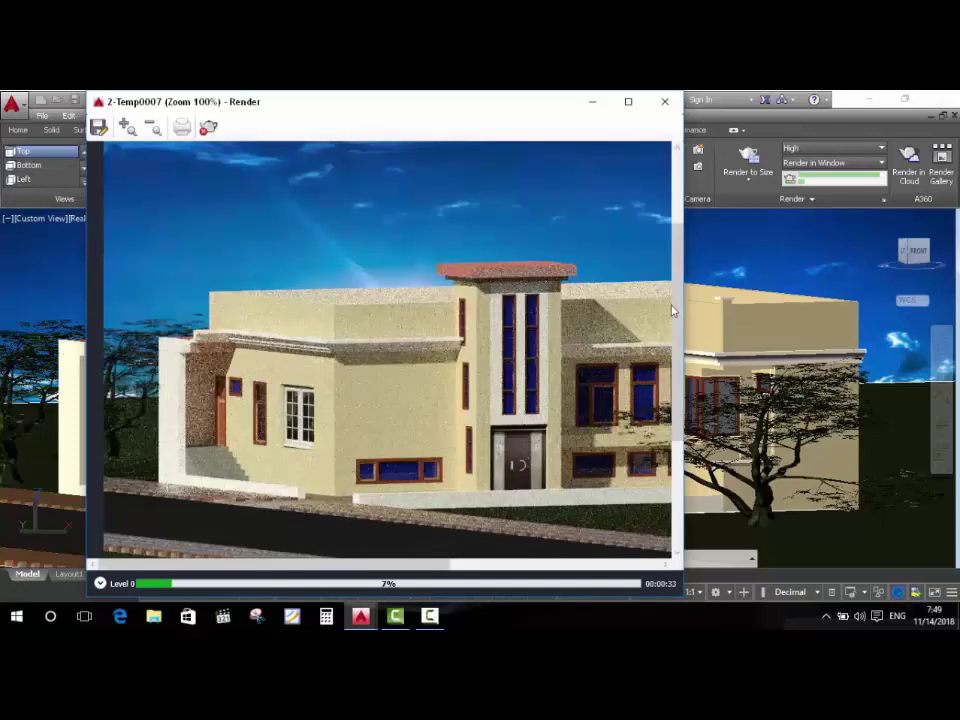
{"action": "scroll", "coordinate": [669, 420], "scroll_direction": "up", "scroll_amount": 1}
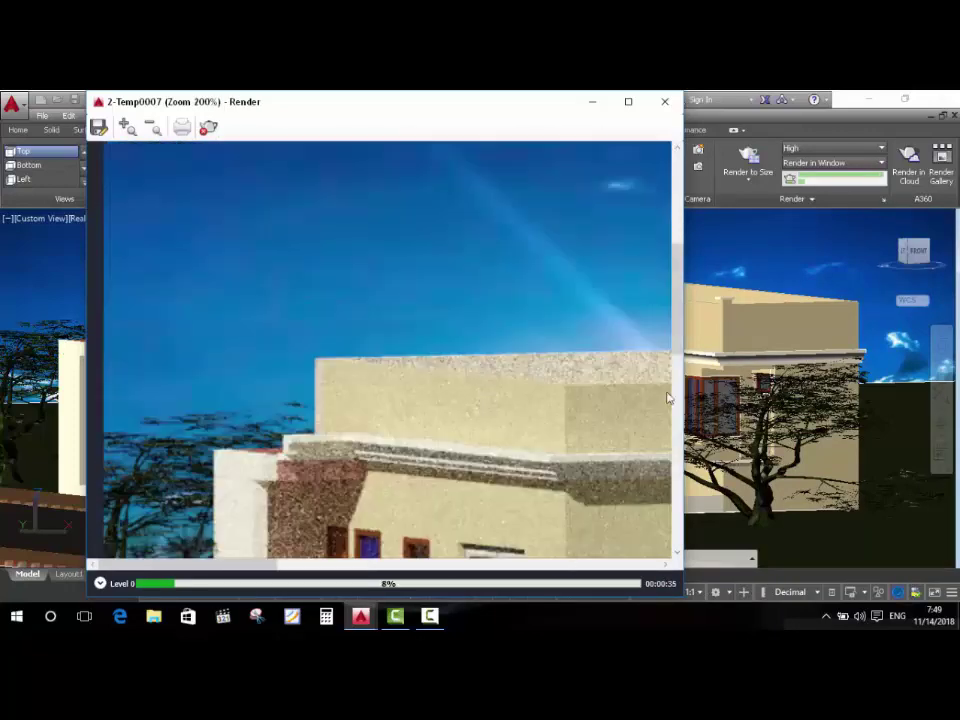
{"action": "left_click_drag", "start_coordinate": [680, 328], "coordinate": [677, 455]}
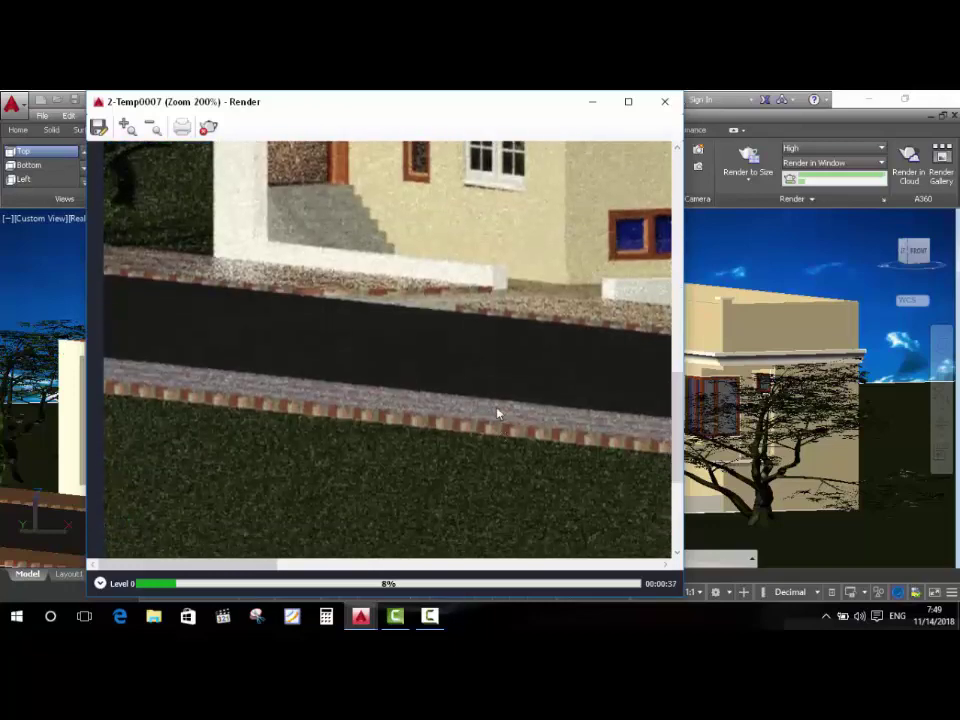
{"action": "scroll", "coordinate": [460, 380], "scroll_direction": "down", "scroll_amount": 1}
{"action": "scroll", "coordinate": [428, 363], "scroll_direction": "up", "scroll_amount": 1}
{"action": "scroll", "coordinate": [420, 365], "scroll_direction": "down", "scroll_amount": 2}
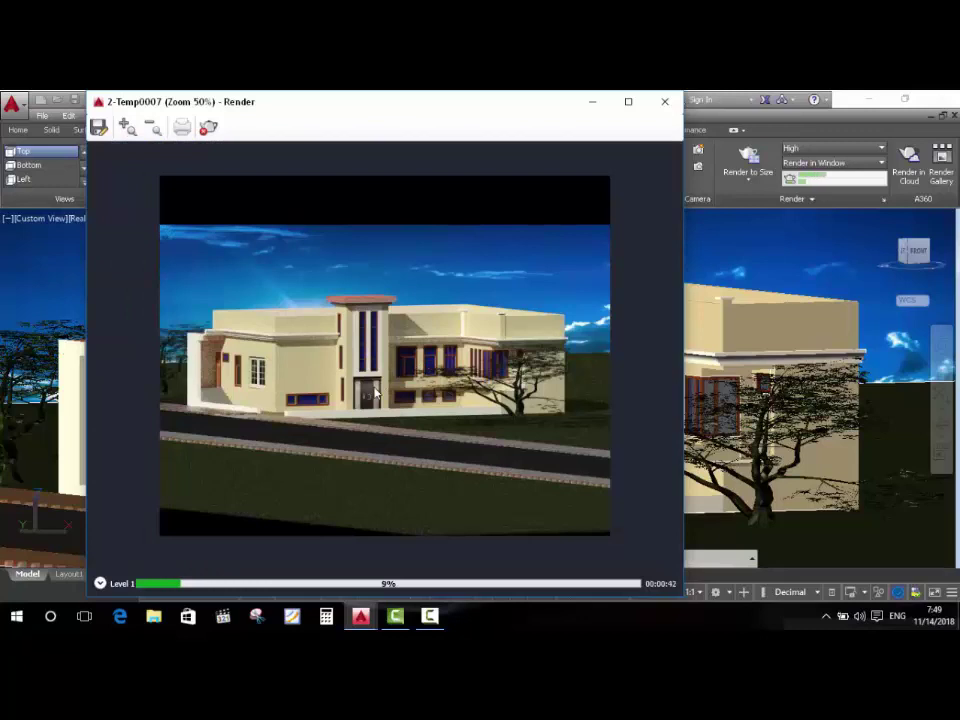
{"action": "left_click_drag", "start_coordinate": [366, 110], "coordinate": [323, 124]}
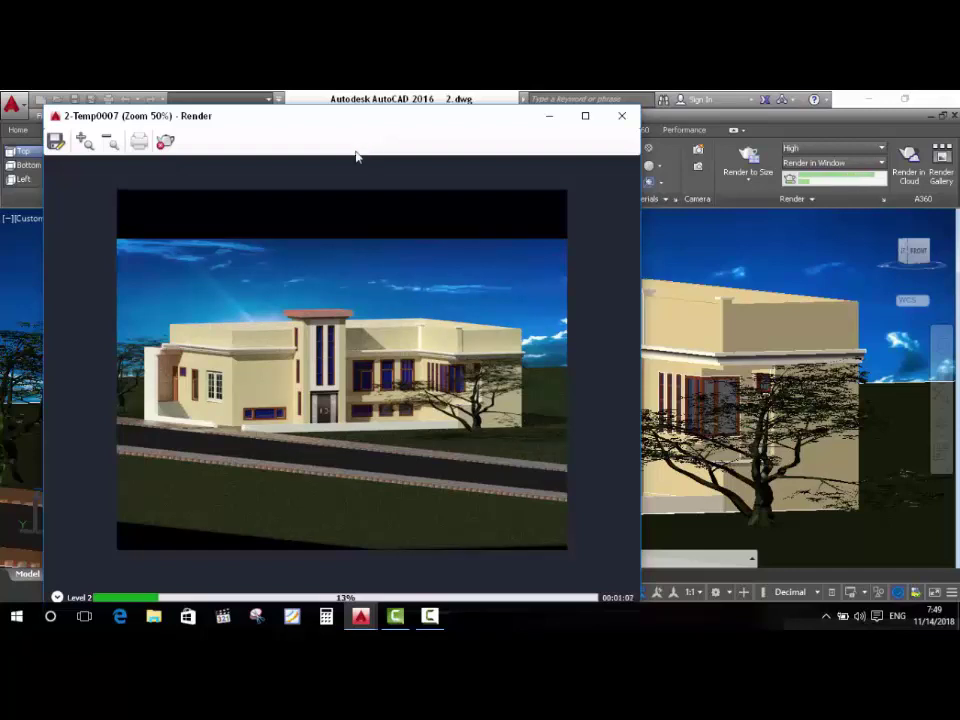
Show the Desktop folder in File Explorer and refresh its listing.
{"action": "left_click", "coordinate": [153, 616]}
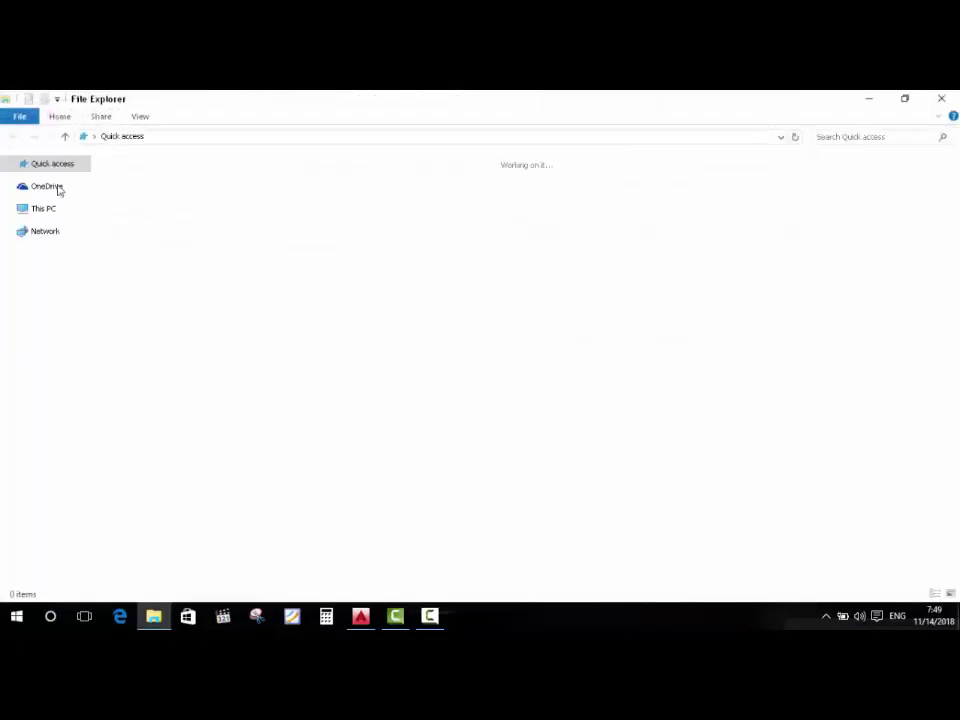
{"action": "left_click", "coordinate": [50, 181]}
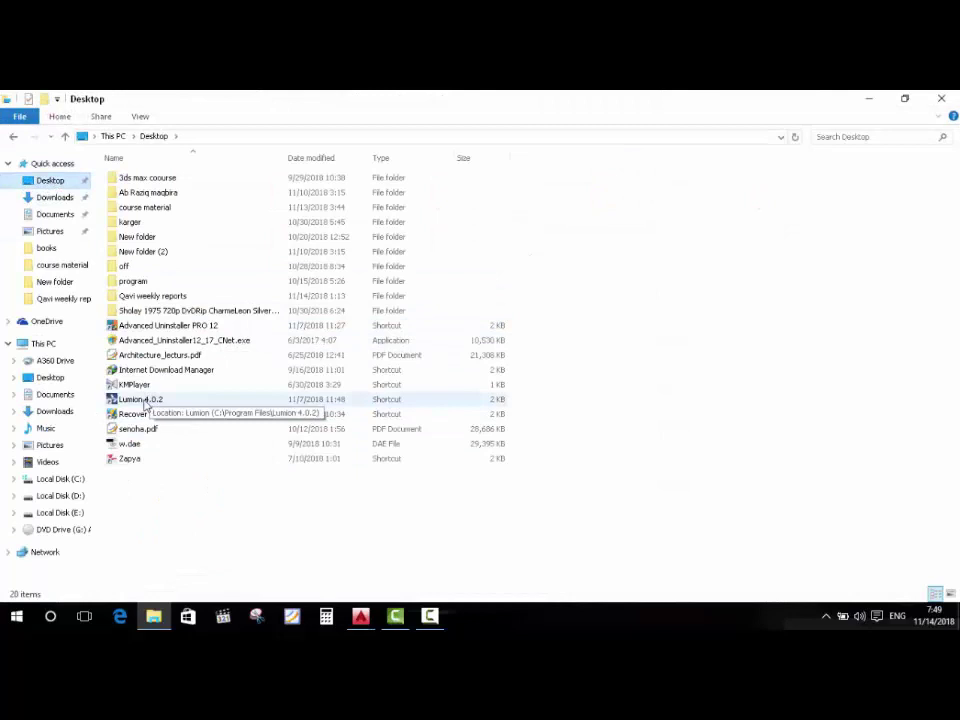
{"action": "right_click", "coordinate": [647, 215]}
{"action": "left_click", "coordinate": [674, 304]}
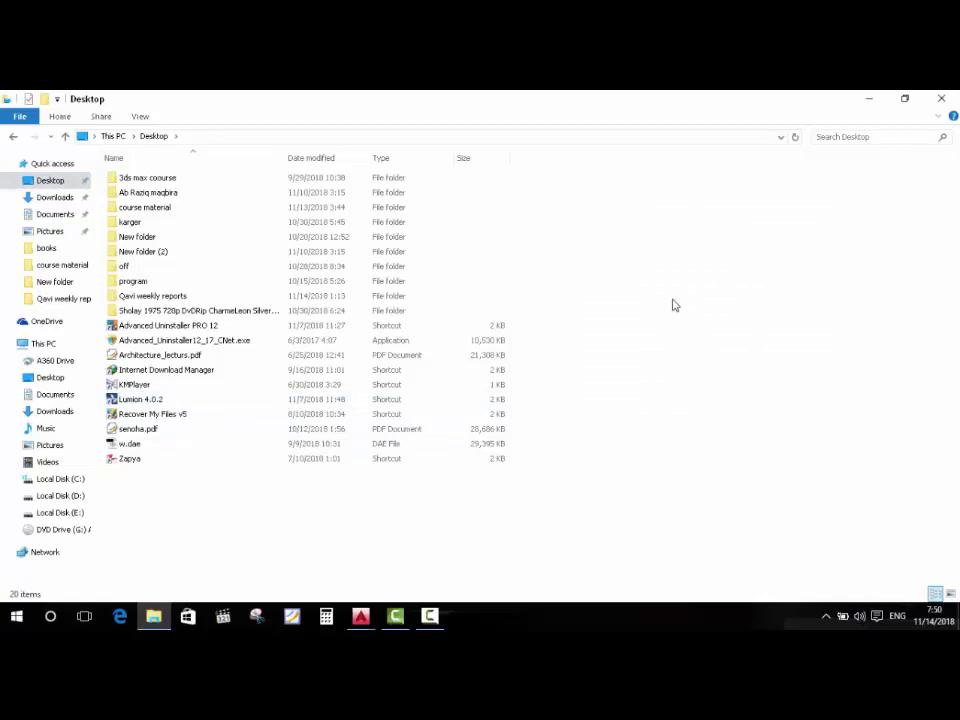
{"action": "left_click", "coordinate": [360, 616]}
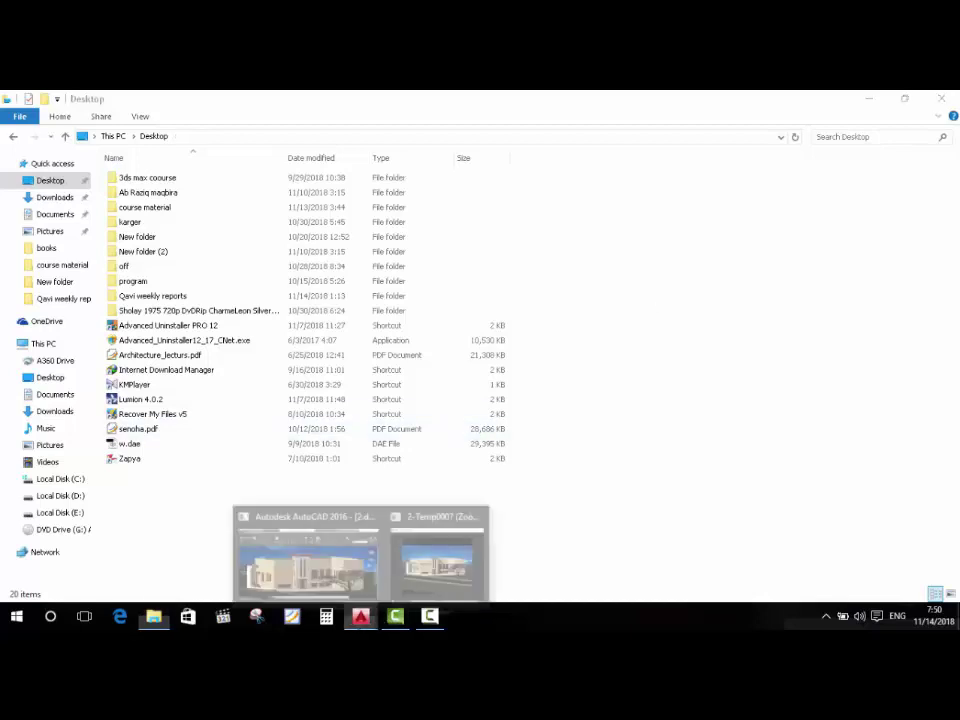
Inspect the High-quality render up close, then minimize Explorer and close the Render window.
{"action": "left_click", "coordinate": [454, 557]}
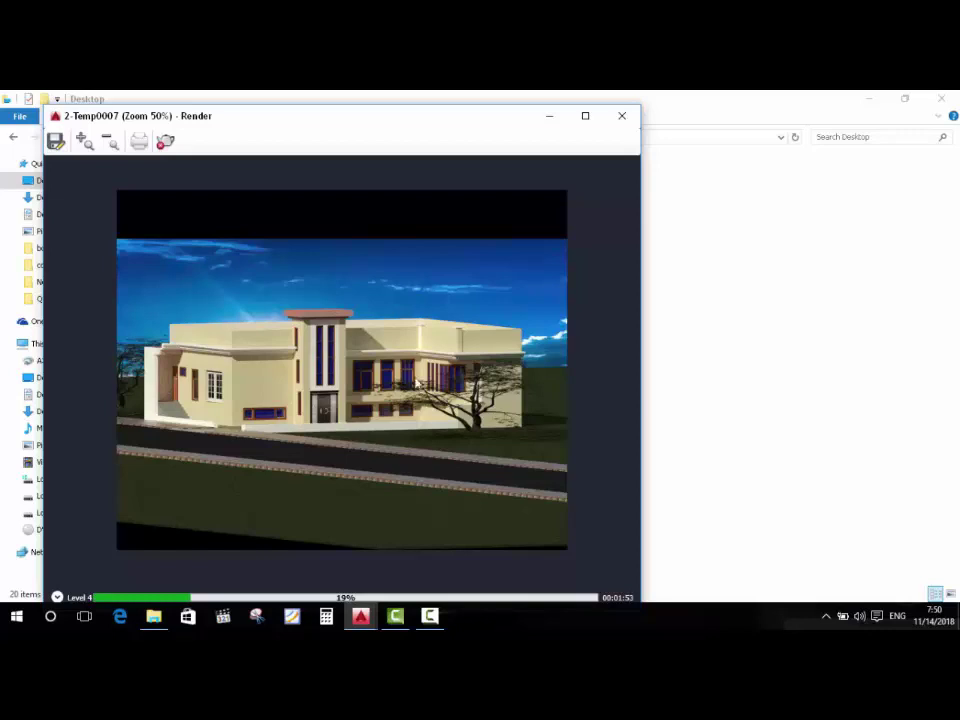
{"action": "scroll", "coordinate": [206, 358], "scroll_direction": "up", "scroll_amount": 1}
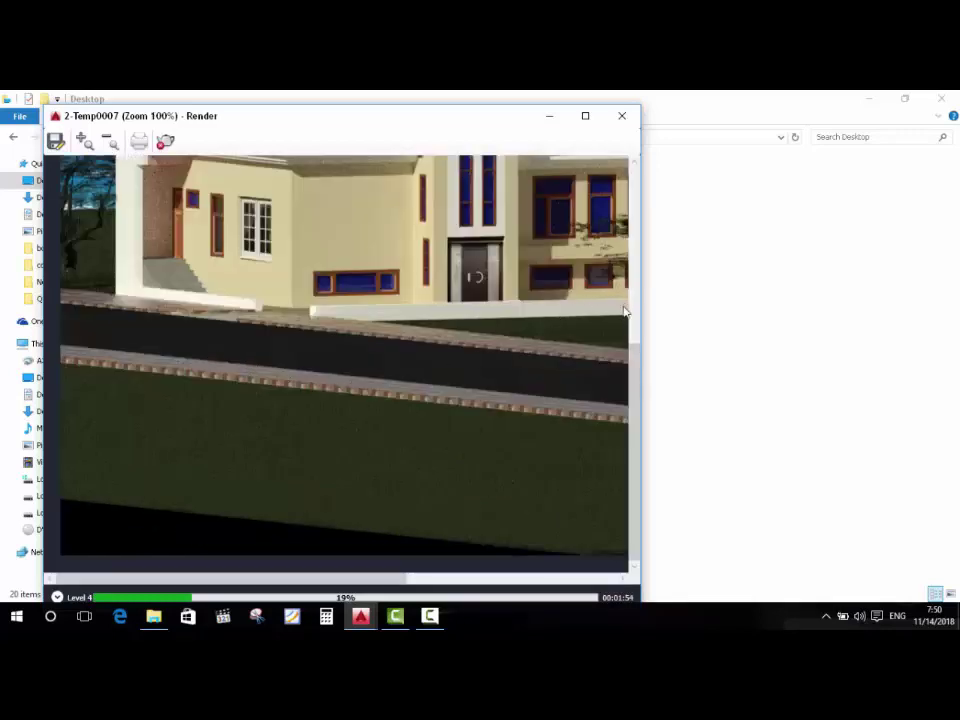
{"action": "left_click_drag", "start_coordinate": [563, 321], "coordinate": [339, 481]}
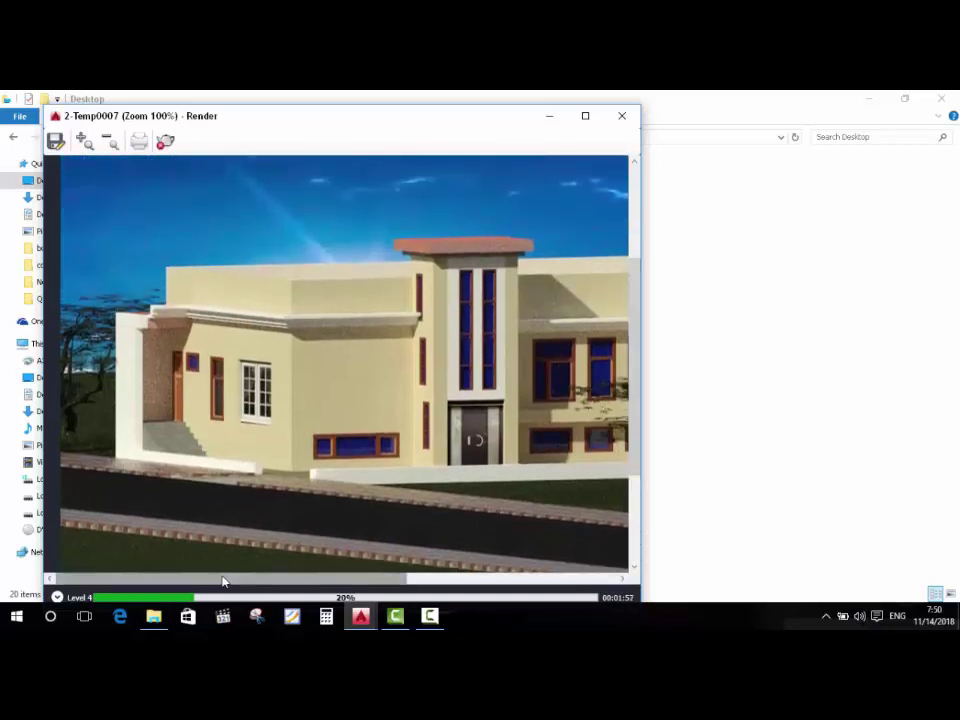
{"action": "left_click_drag", "start_coordinate": [225, 579], "coordinate": [350, 580]}
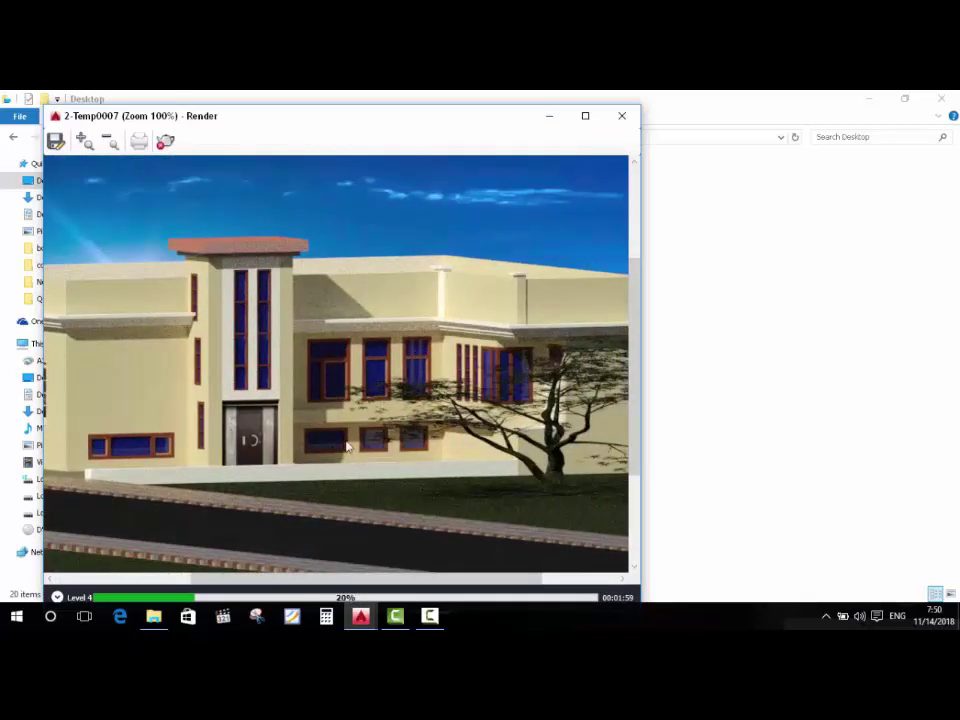
{"action": "scroll", "coordinate": [255, 322], "scroll_direction": "down", "scroll_amount": 1}
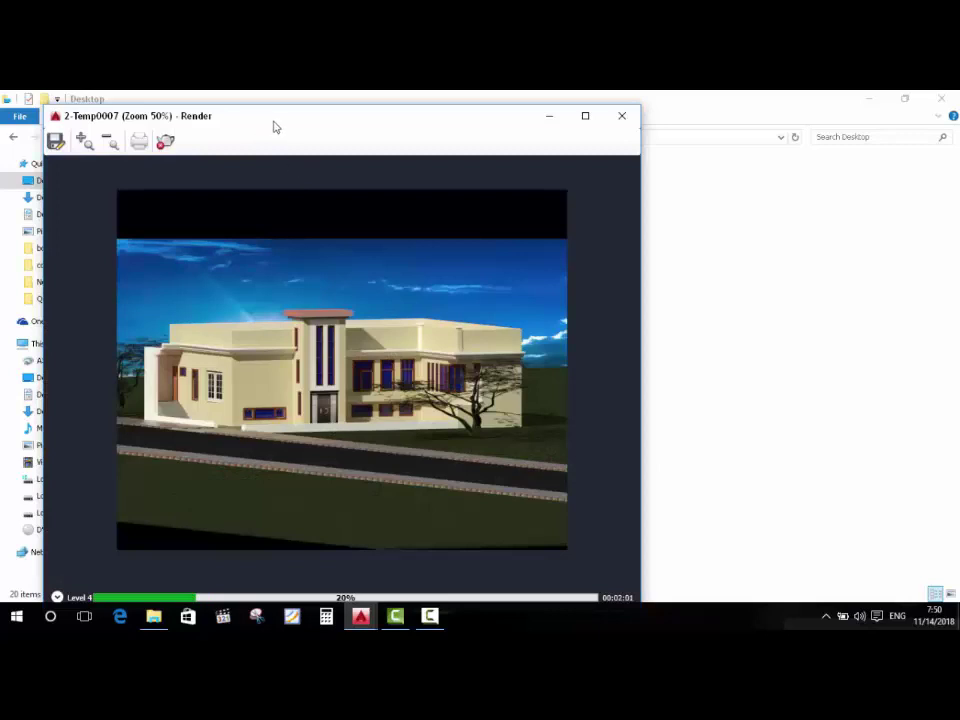
{"action": "left_click_drag", "start_coordinate": [222, 124], "coordinate": [387, 113]}
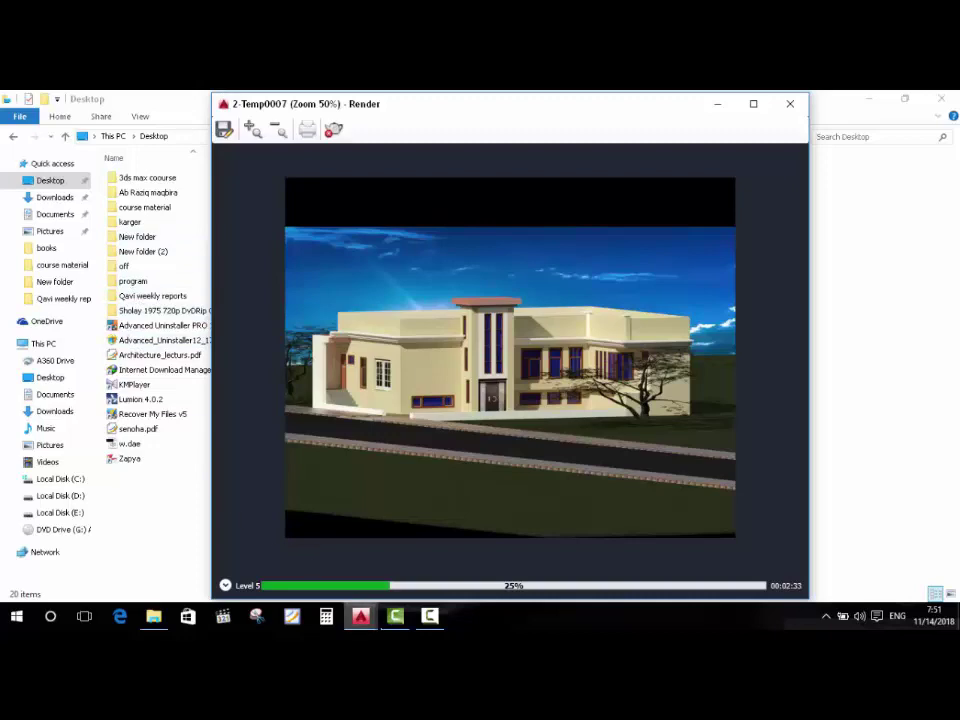
{"action": "left_click", "coordinate": [870, 98]}
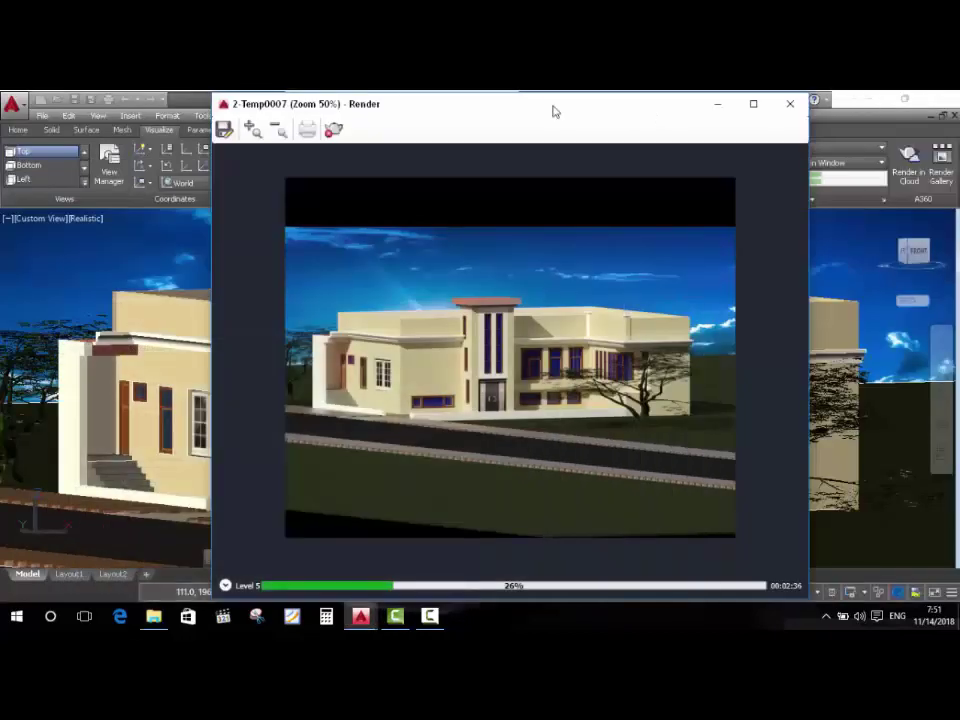
{"action": "left_click", "coordinate": [650, 97]}
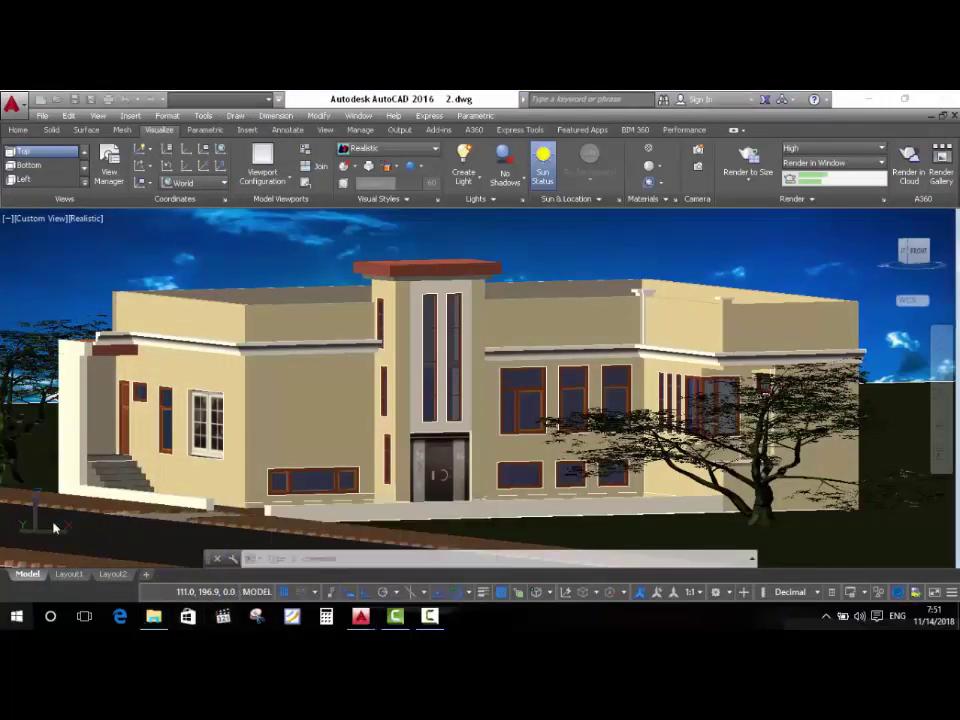
{"action": "key", "text": "super"}
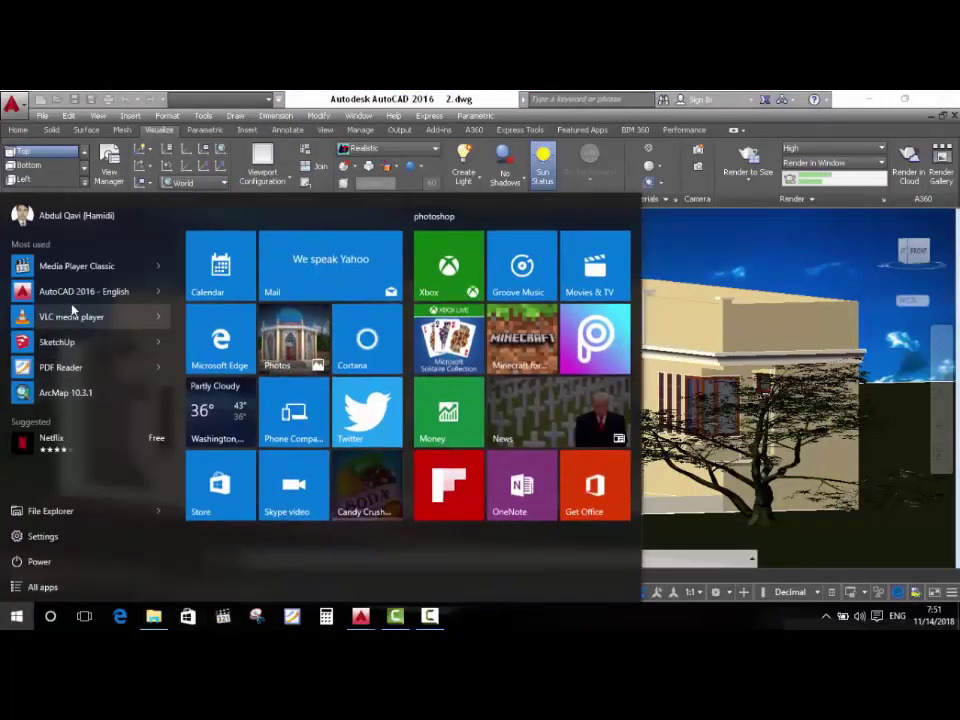
{"action": "key", "text": "super"}
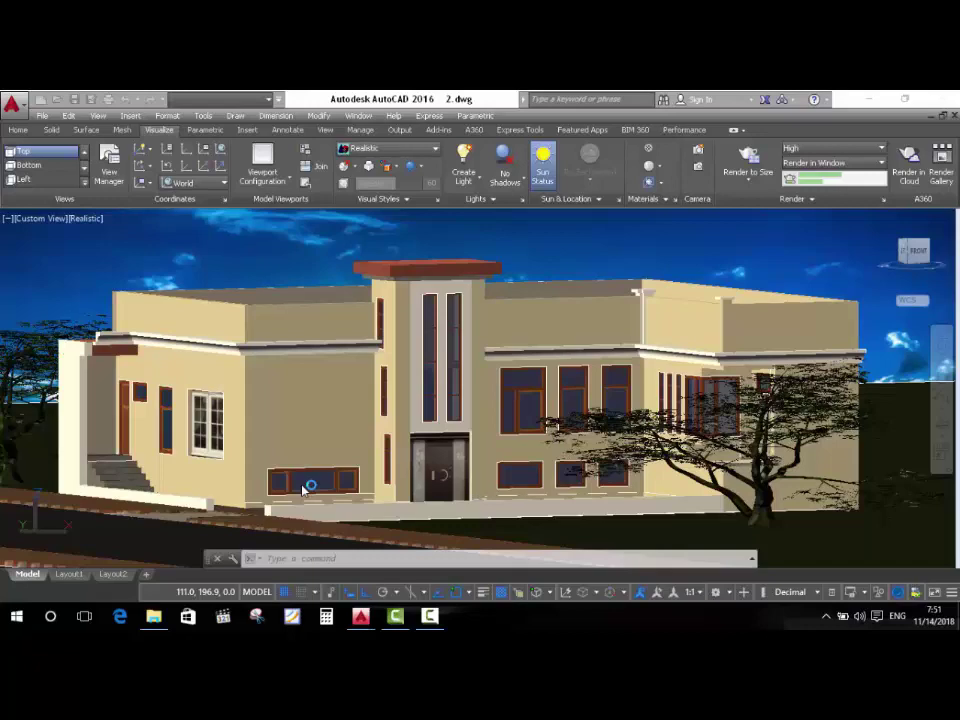
{"action": "left_click", "coordinate": [397, 617]}
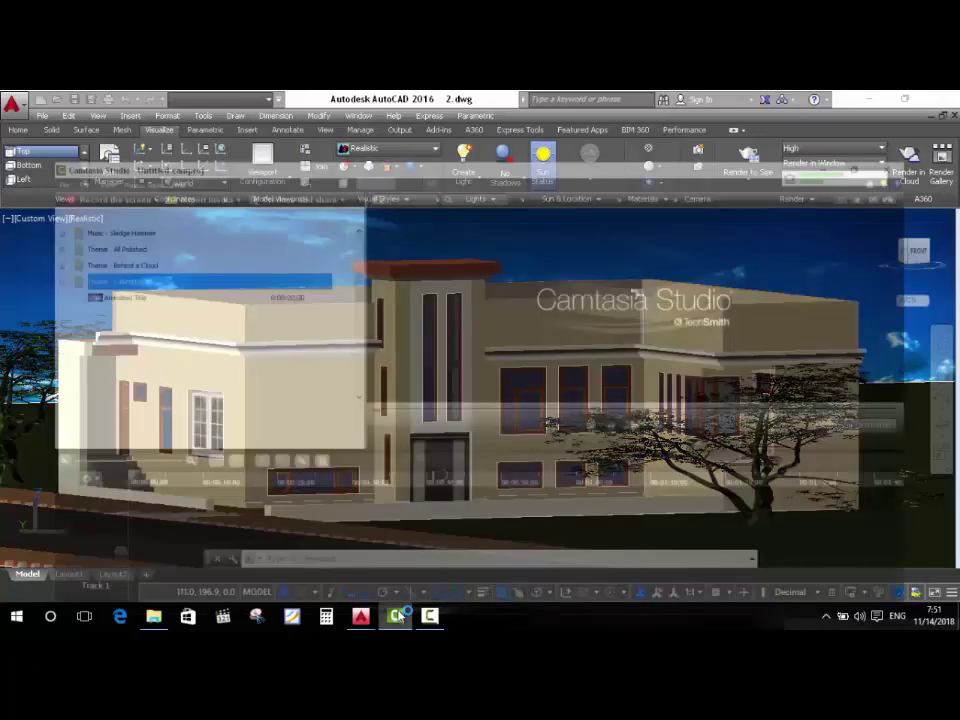